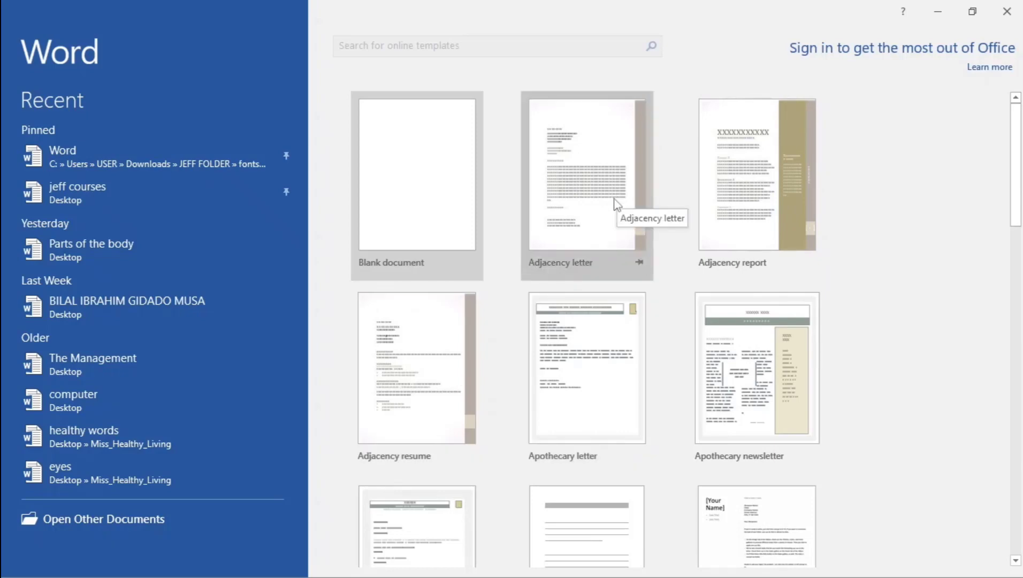
Browse the recent documents list on the Word start screen
scroll(605, 230, down, 3)
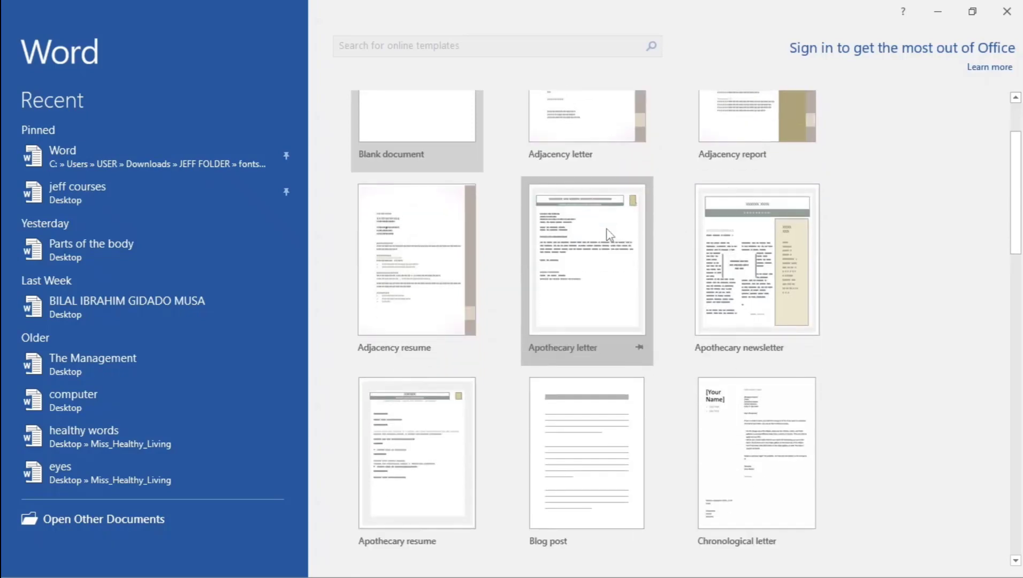
scroll(609, 235, down, 6)
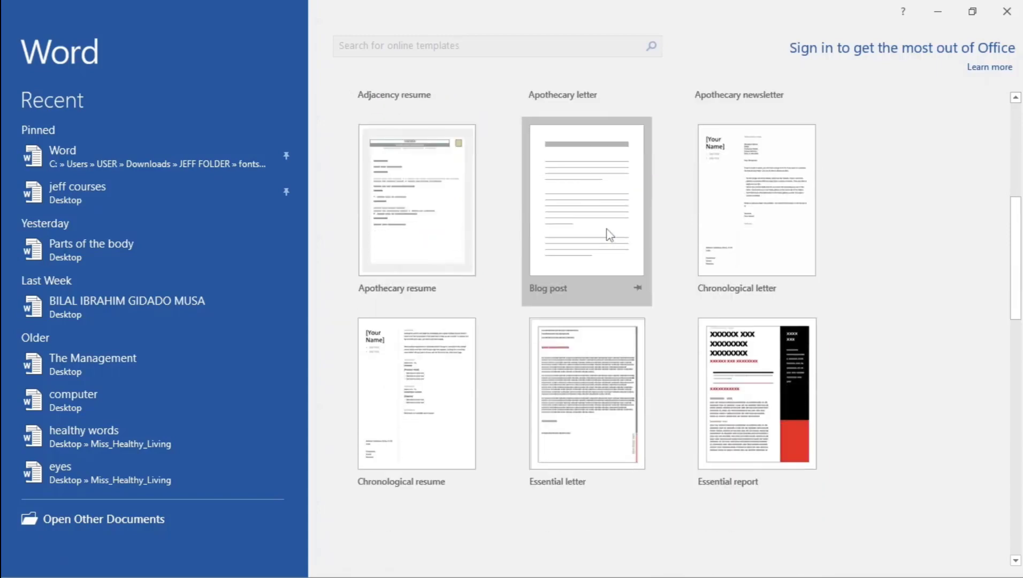
scroll(608, 235, down, 1)
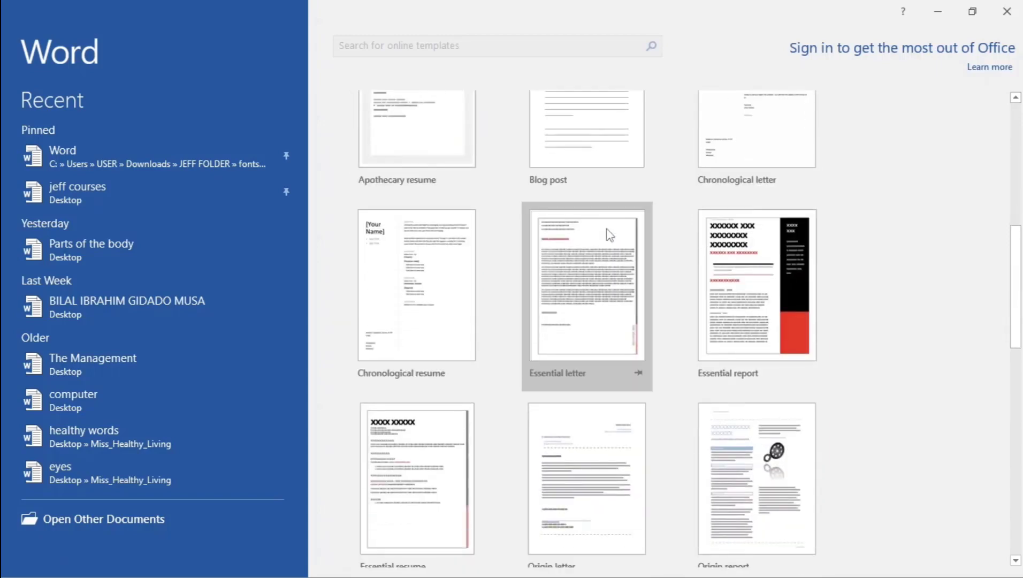
scroll(608, 231, up, 10)
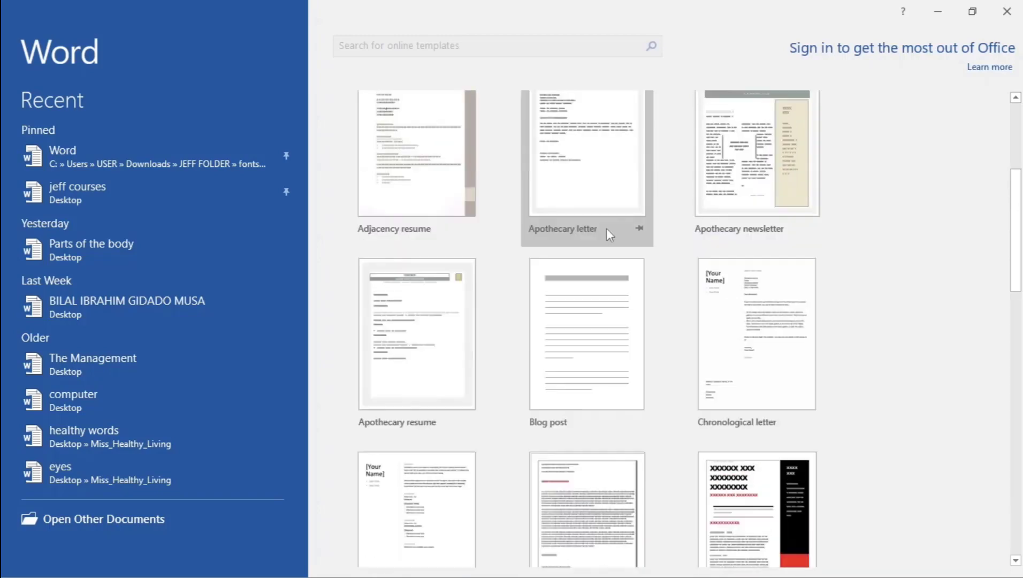
scroll(607, 230, up, 1)
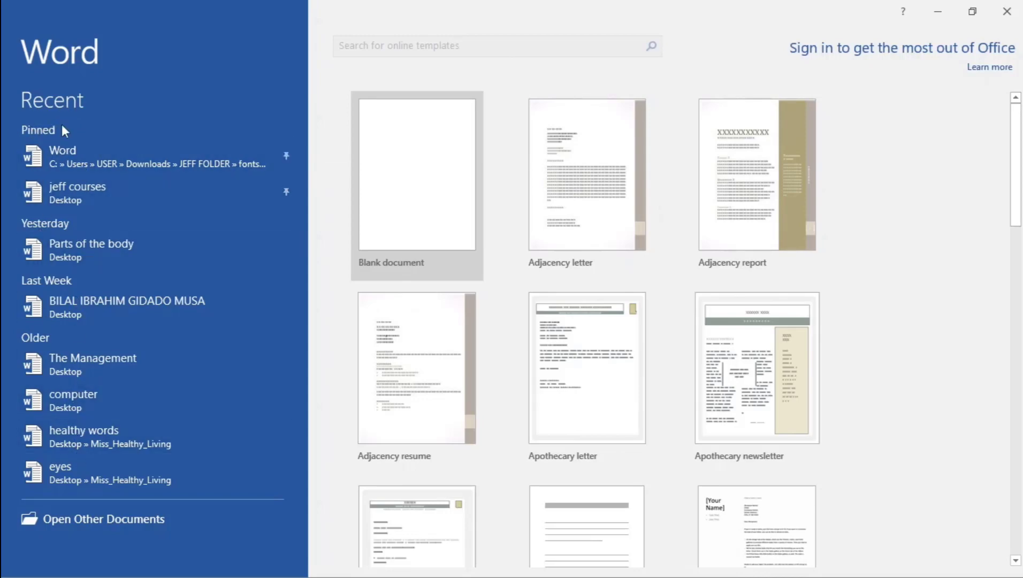
click(164, 140)
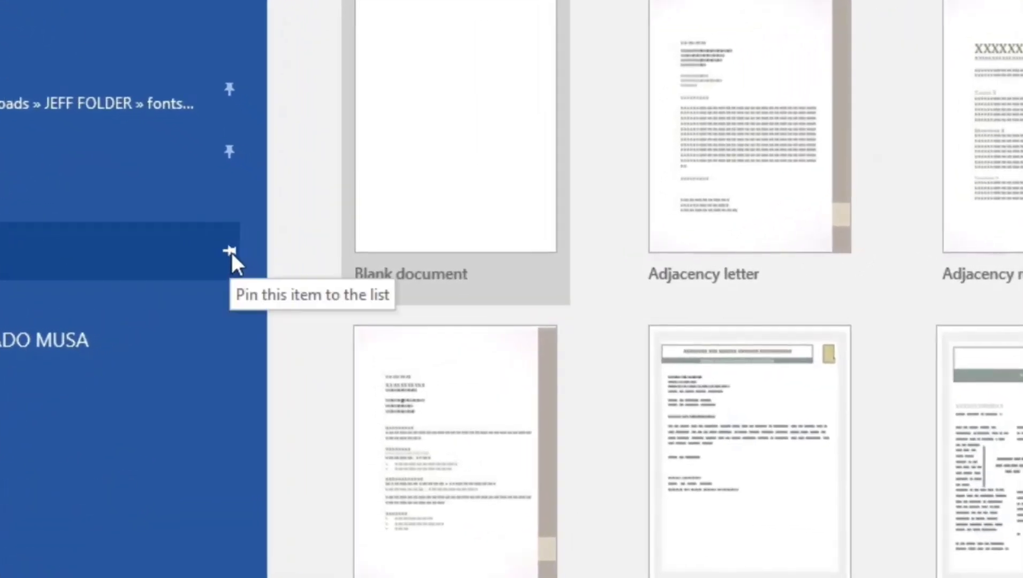
Pin and unpin 'Parts of the body', then create a blank document
click(231, 252)
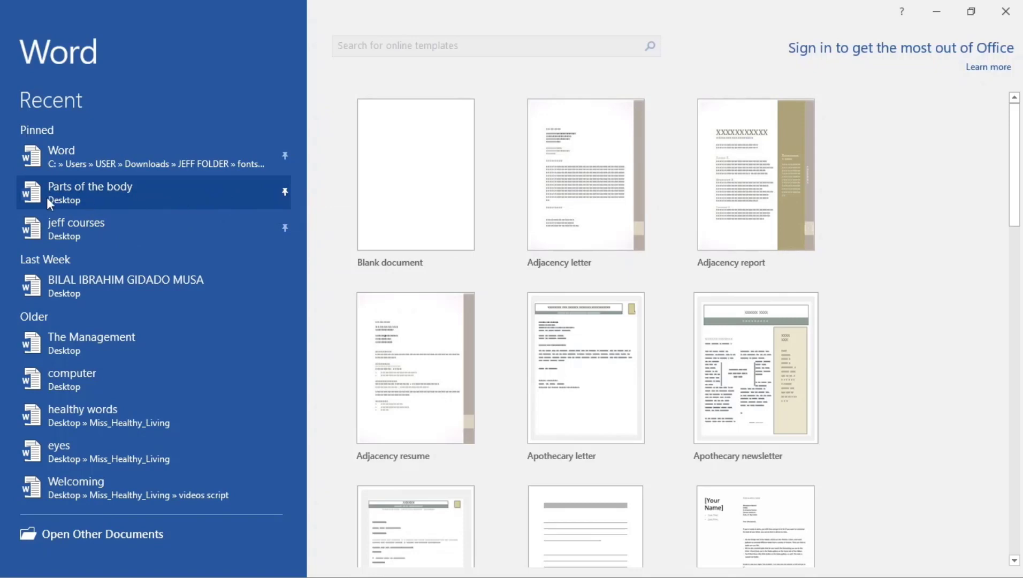
click(285, 191)
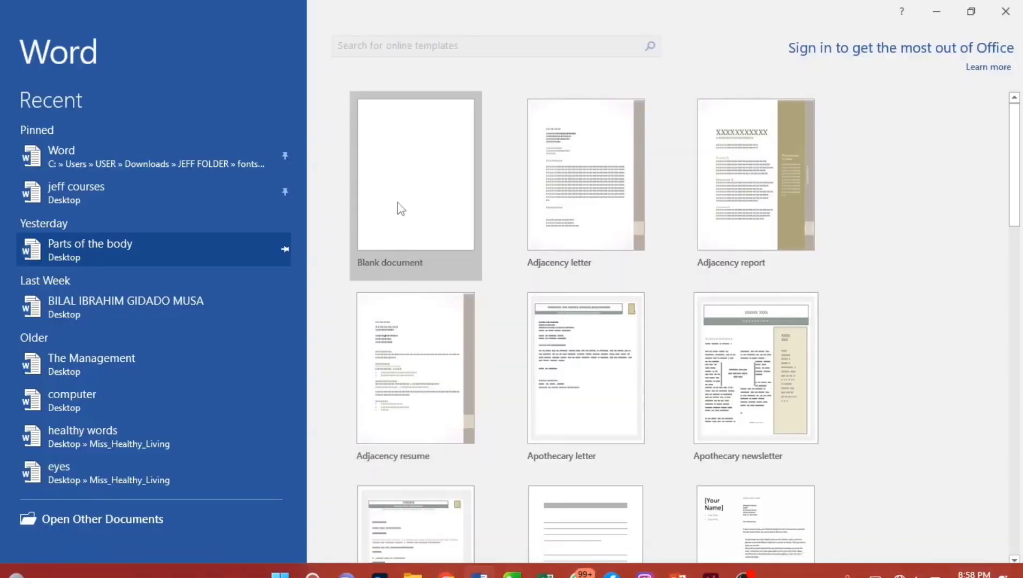
click(399, 154)
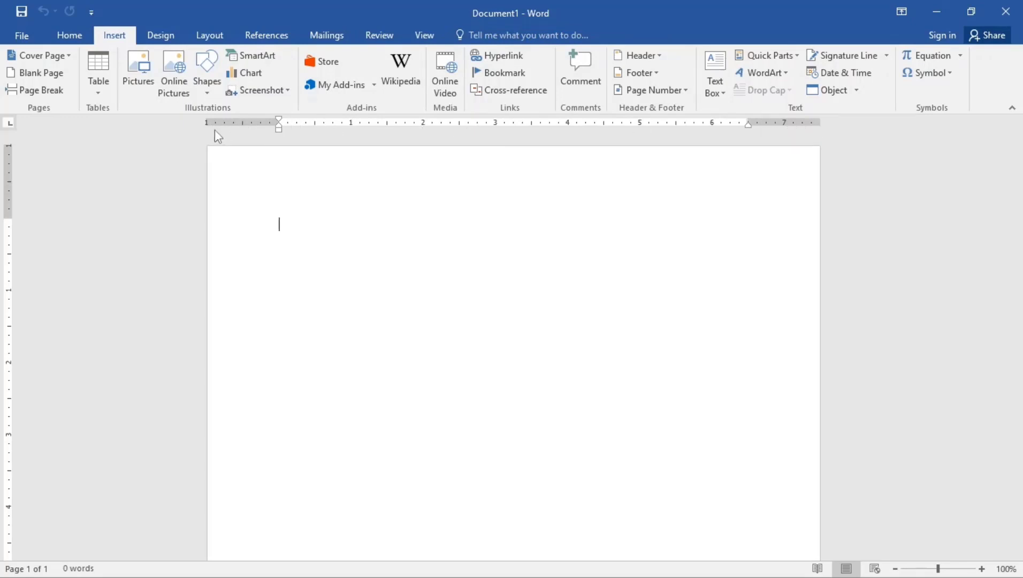
click(495, 38)
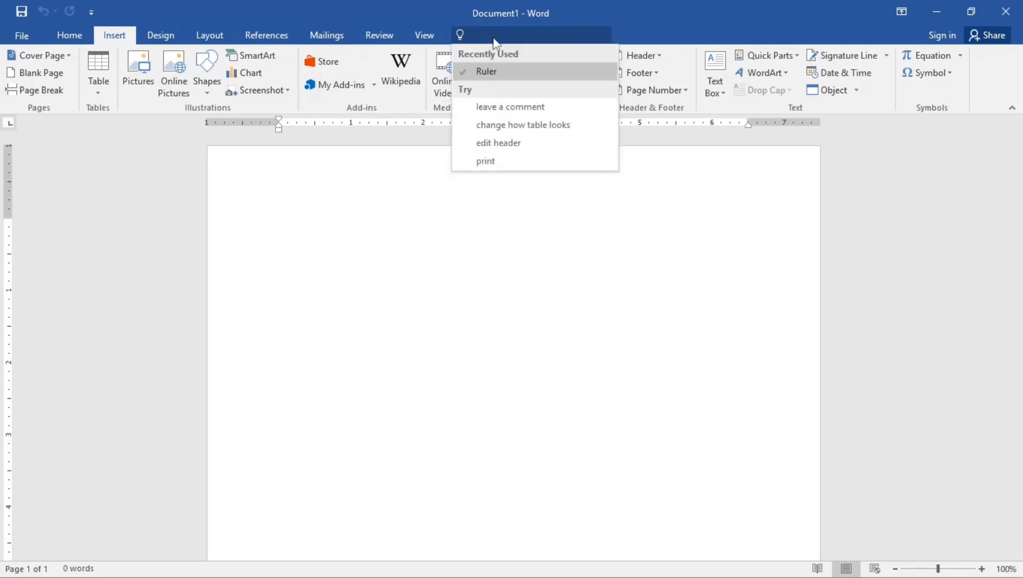
text(ruler)
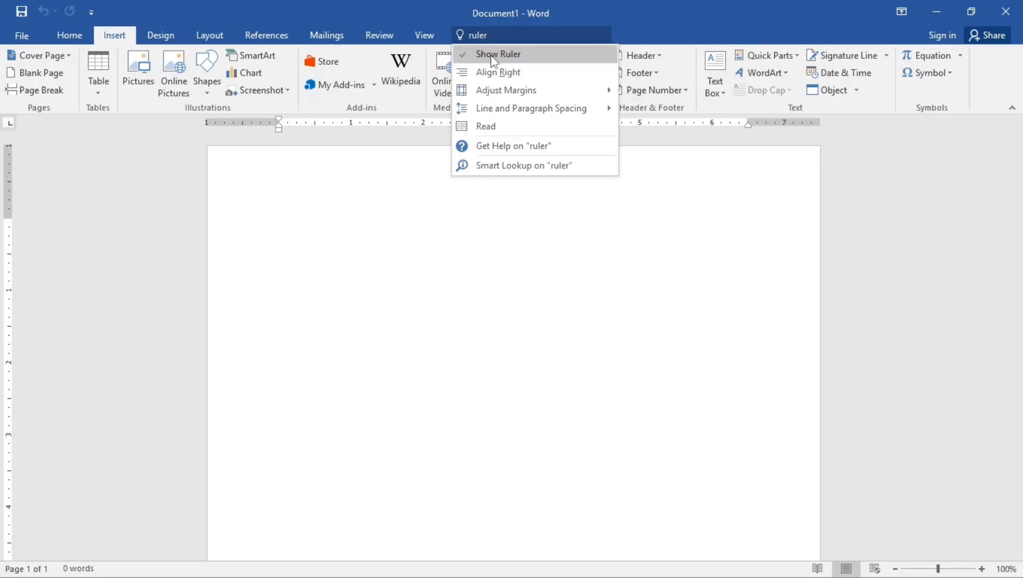
click(488, 55)
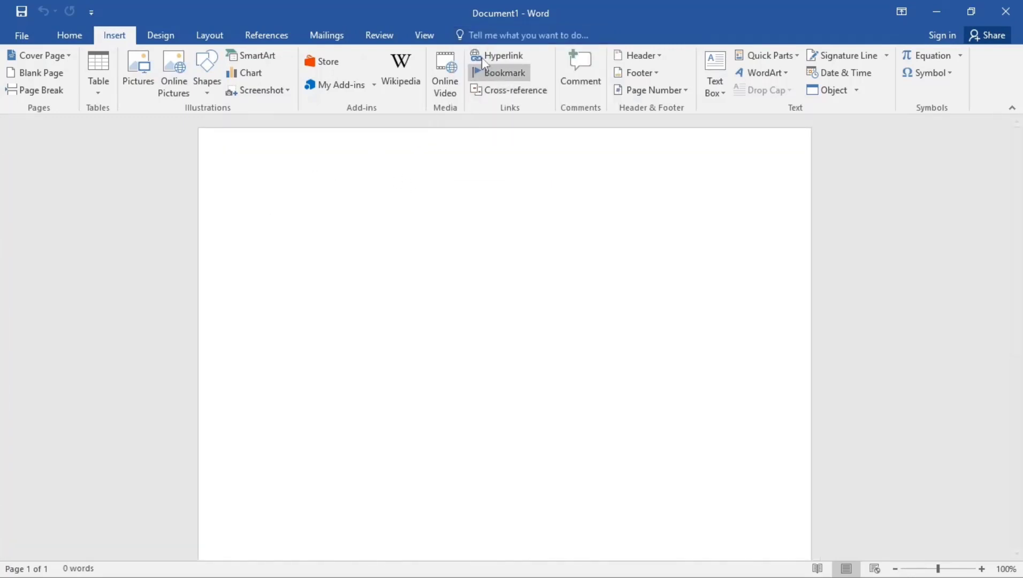
click(488, 38)
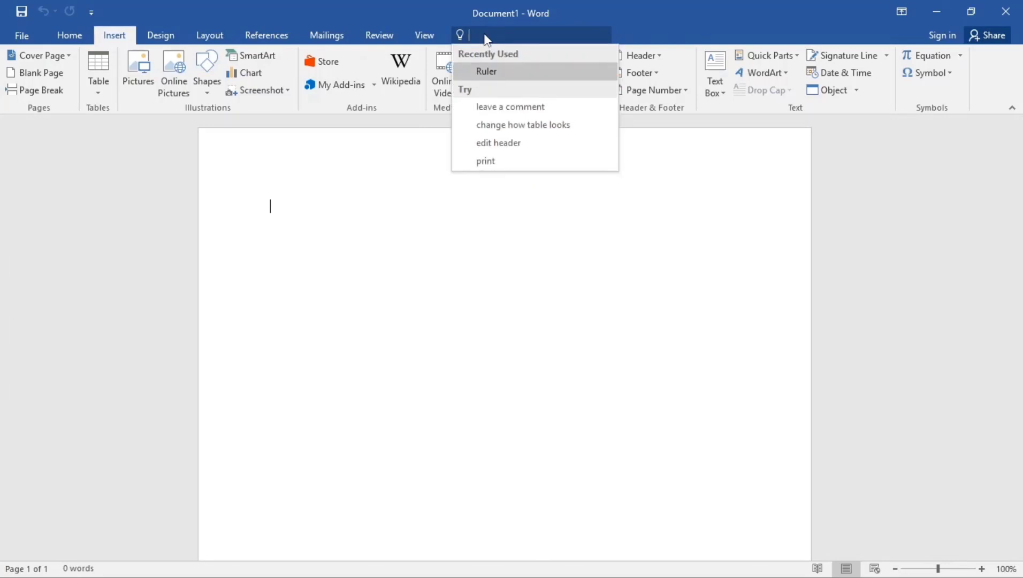
text(ruler)
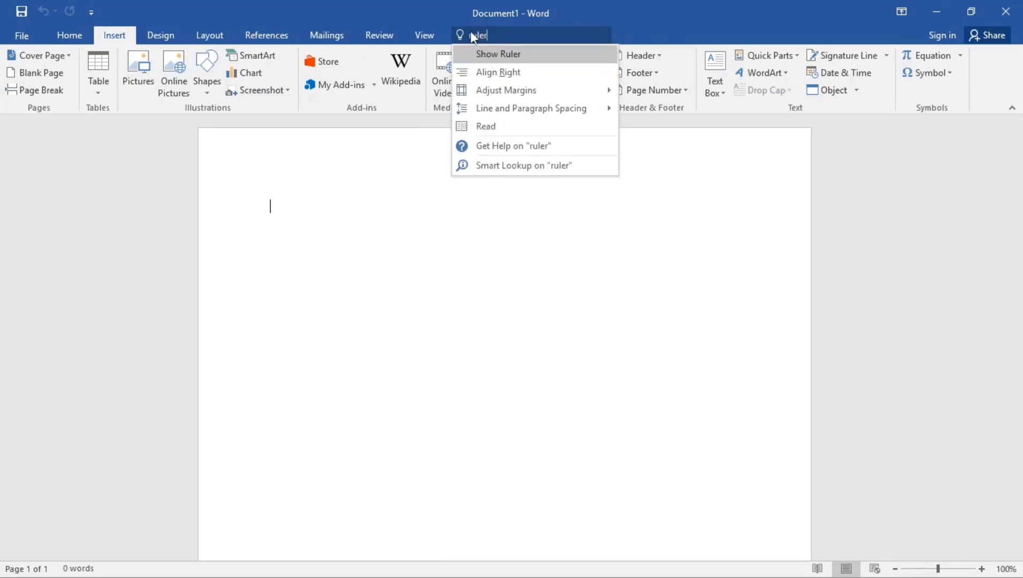
click(509, 56)
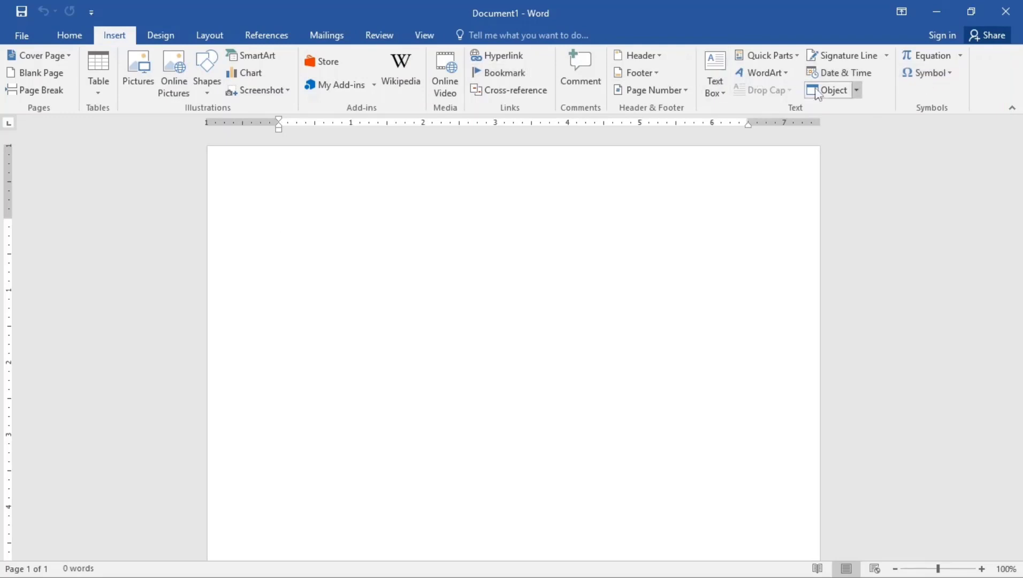
Show the Home tab's font, paragraph and styles commands on the ribbon
click(72, 37)
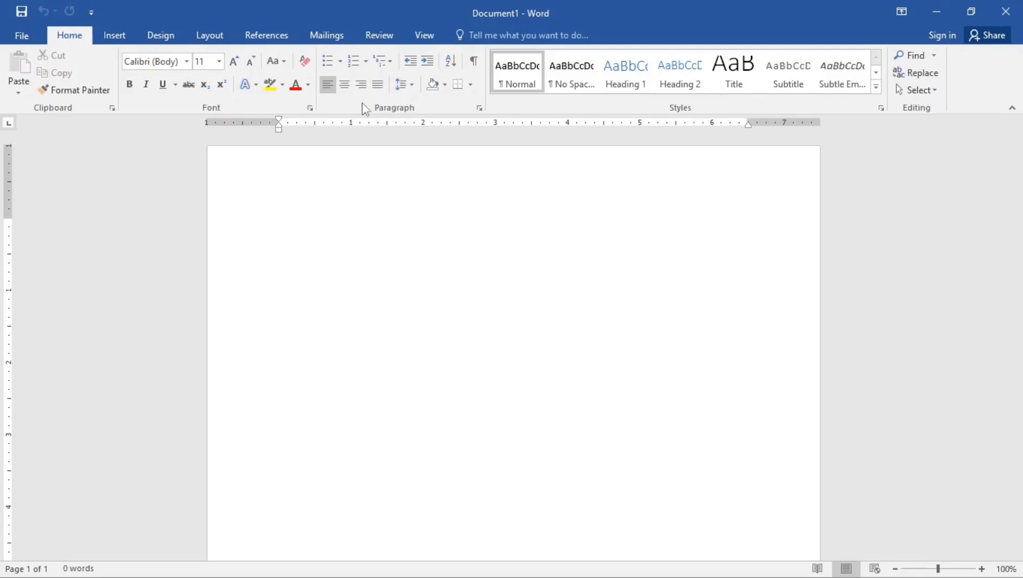
Add Bold and Insert Pictures as Quick Access Toolbar shortcuts
right_click(134, 89)
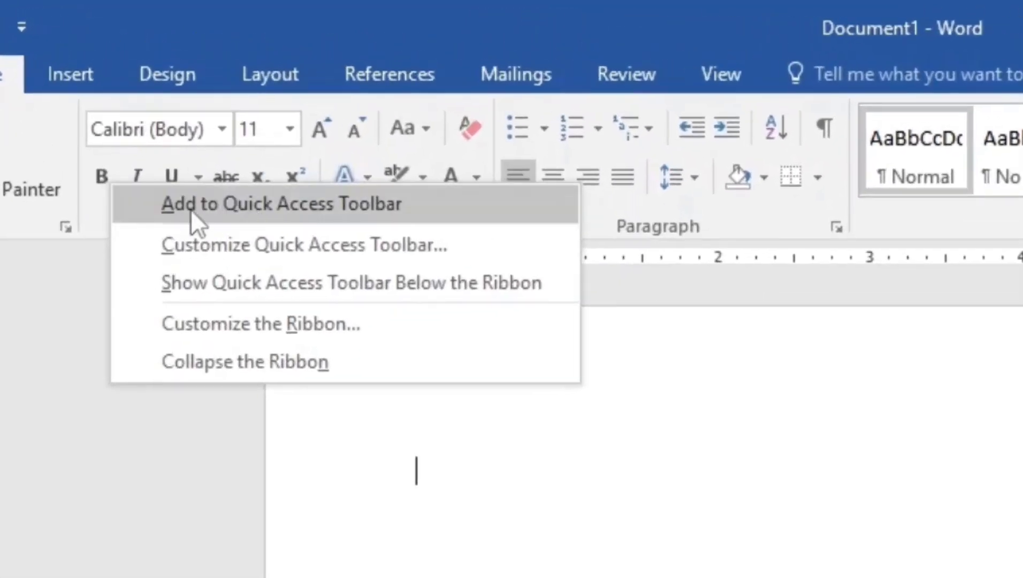
click(380, 198)
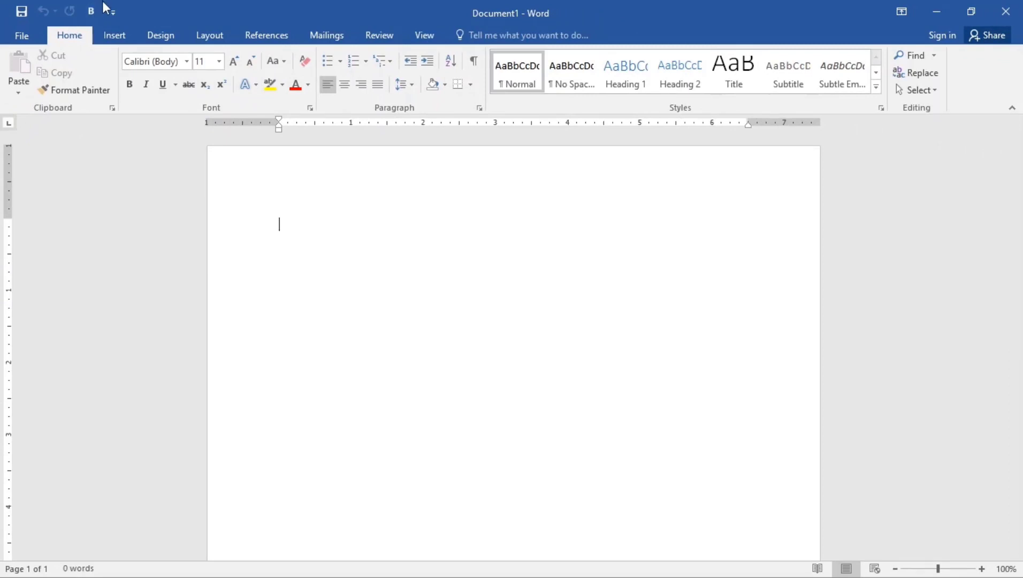
click(117, 36)
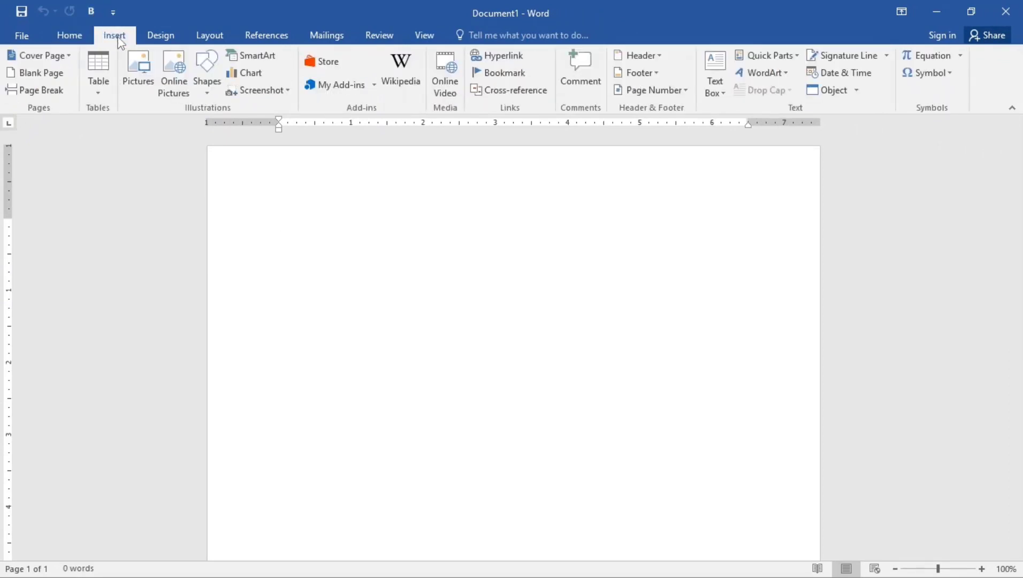
right_click(143, 83)
click(171, 94)
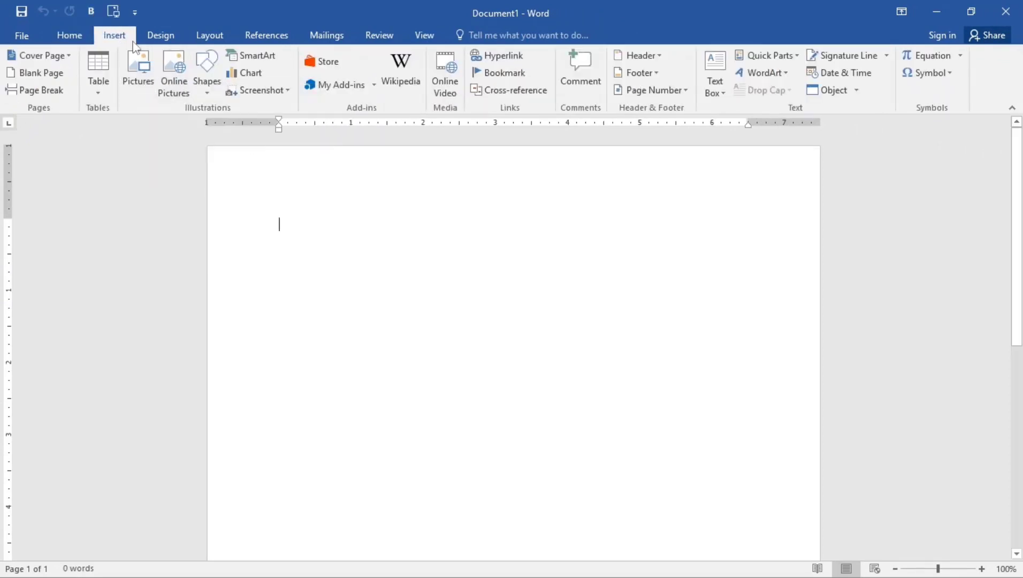
Remove the Bold and Pictures buttons from the Quick Access Toolbar again
right_click(93, 15)
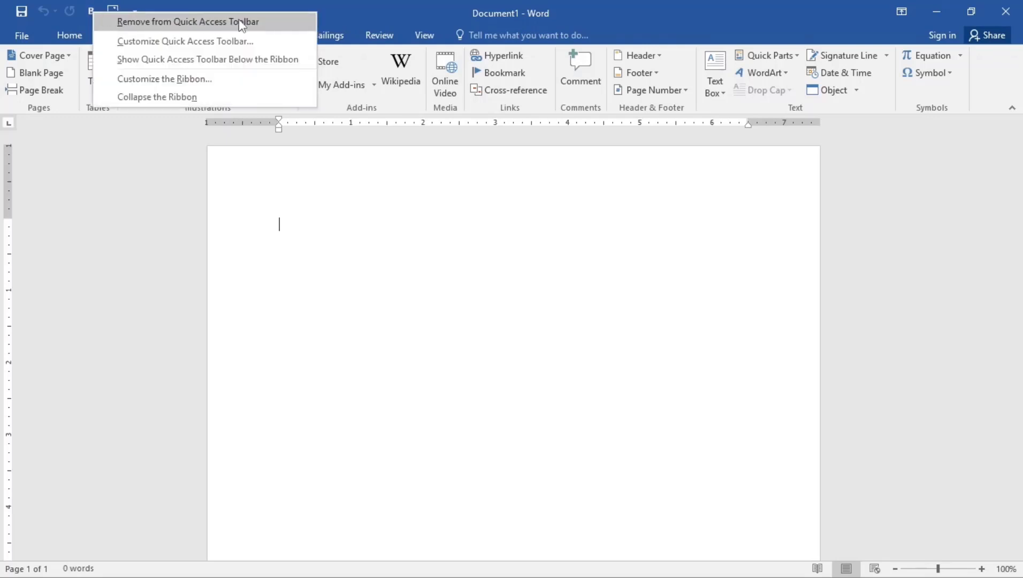
click(220, 22)
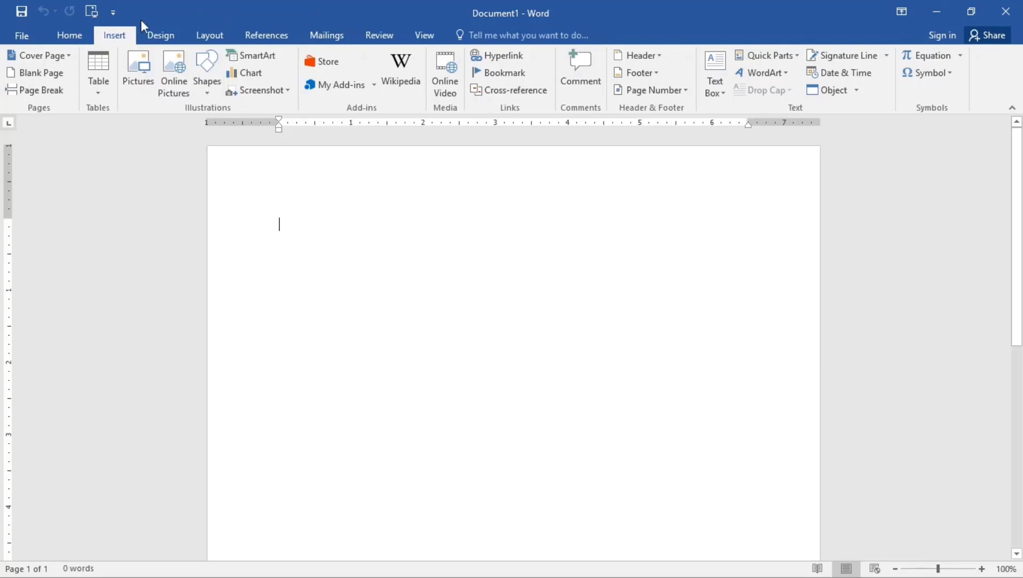
right_click(93, 11)
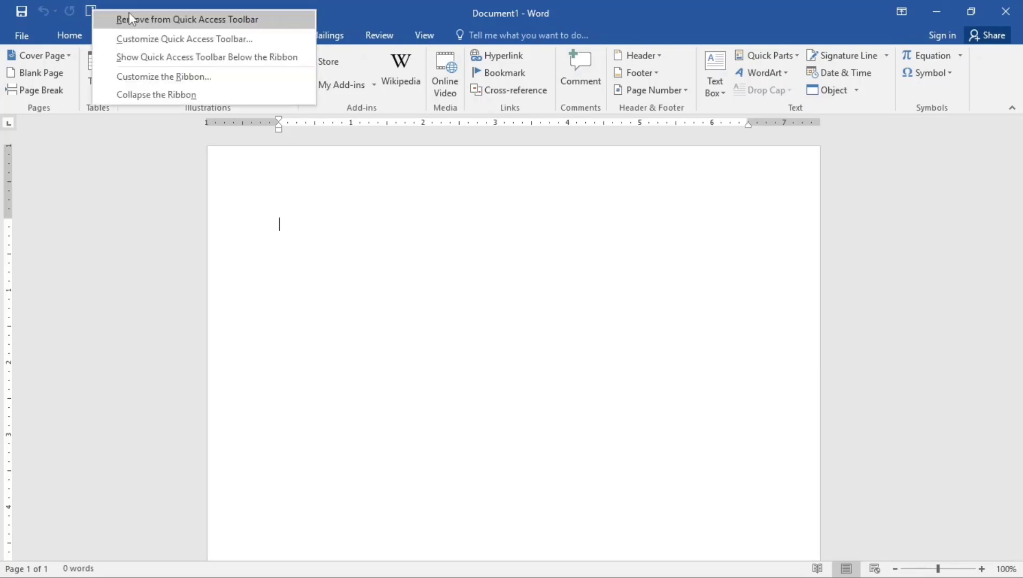
click(158, 16)
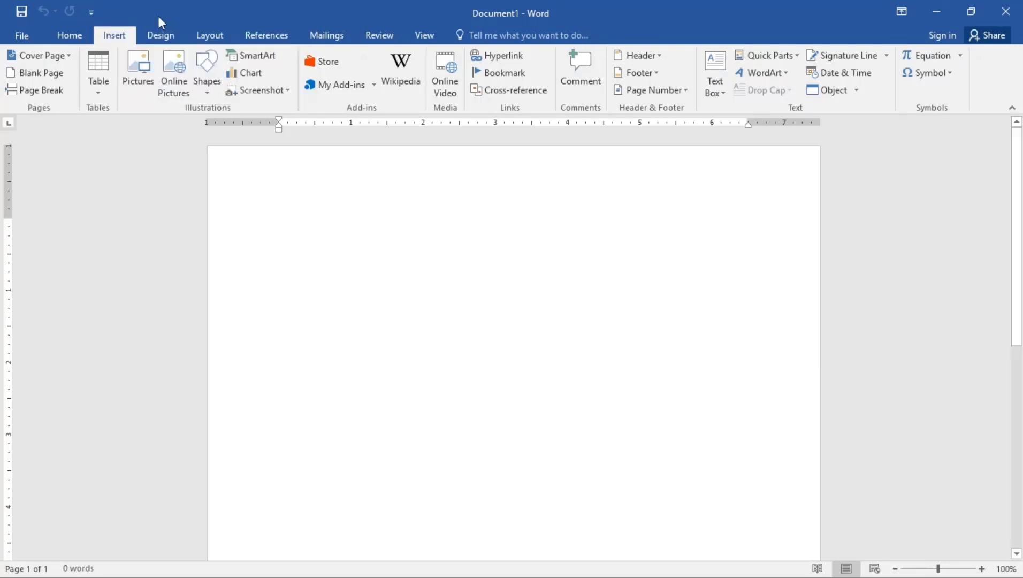
Switch to the Home tab and open the Font dialog
click(79, 31)
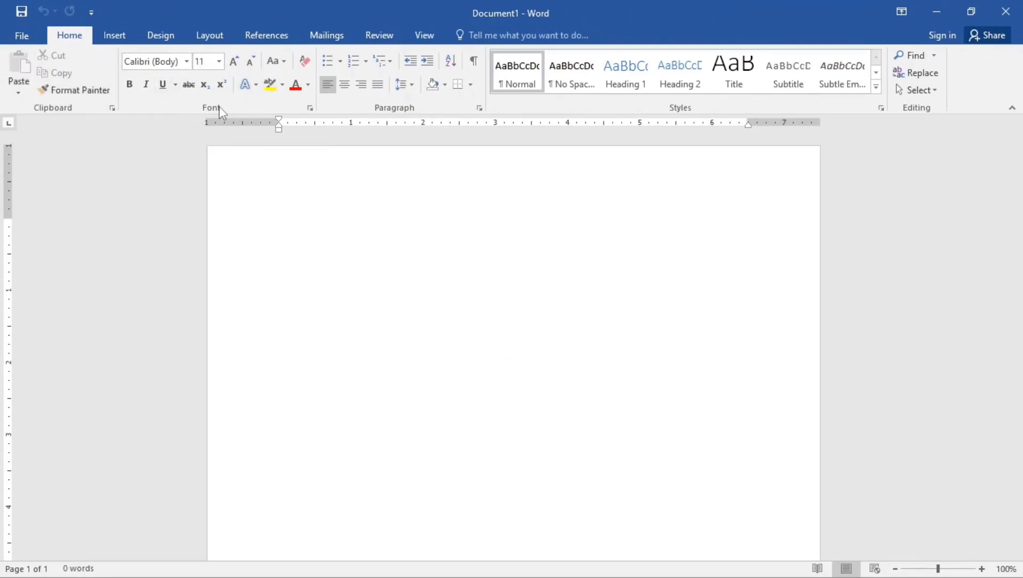
click(310, 108)
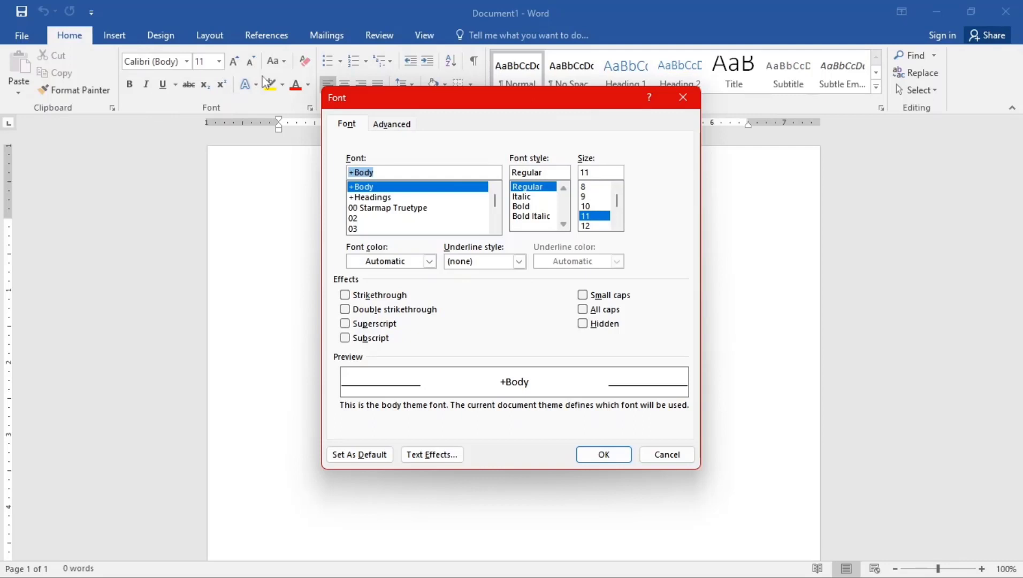
Close the Font dialog unchanged with OK and switch to the Insert tab
click(622, 455)
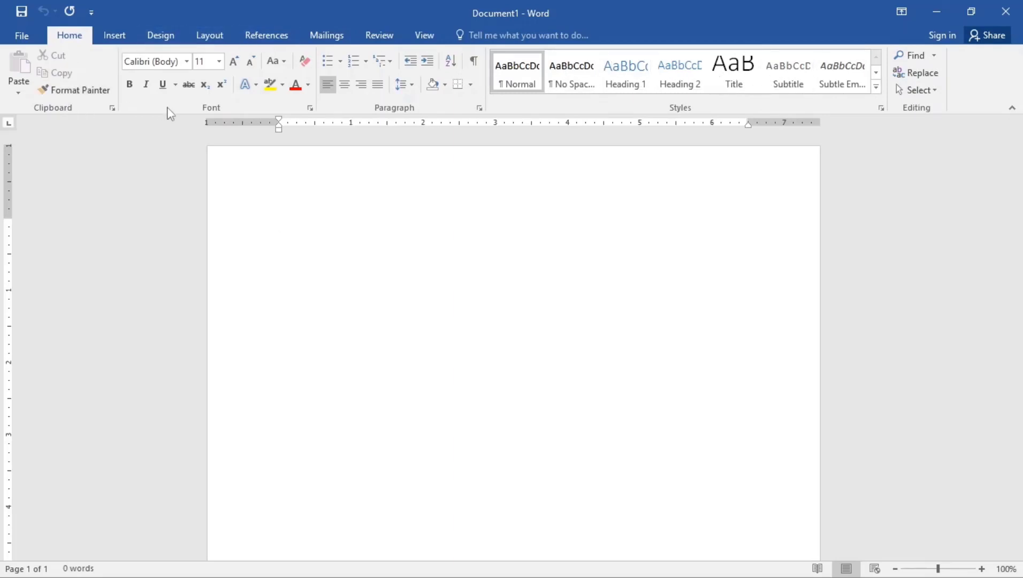
click(122, 40)
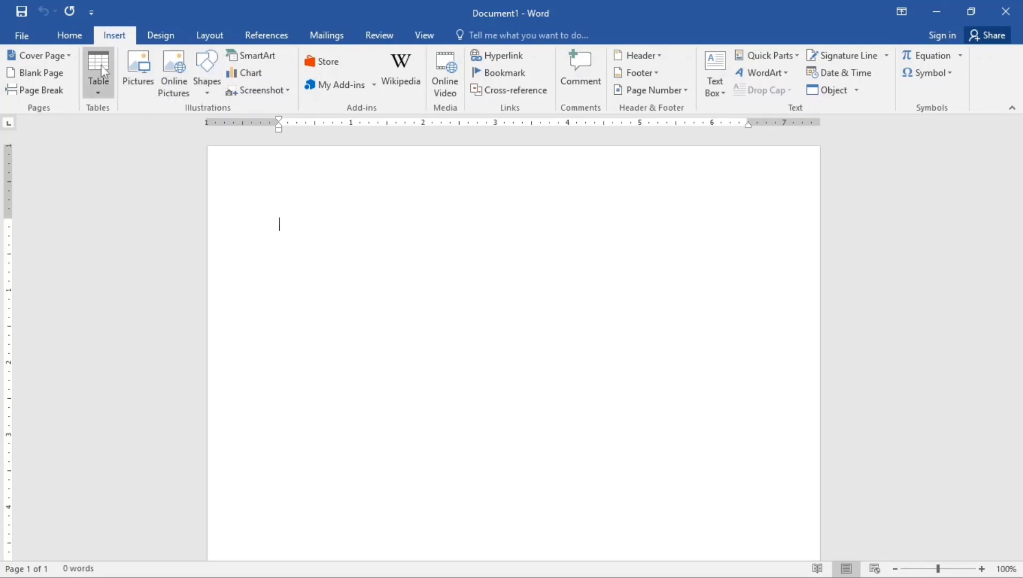
Look through the Design and Review tabs, then return to the Home tab
click(168, 37)
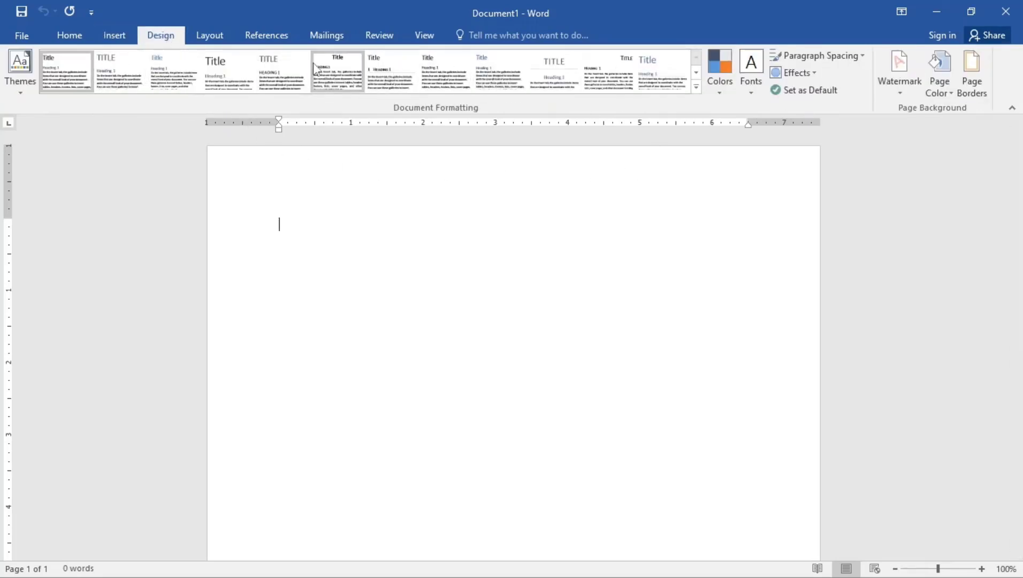
click(387, 42)
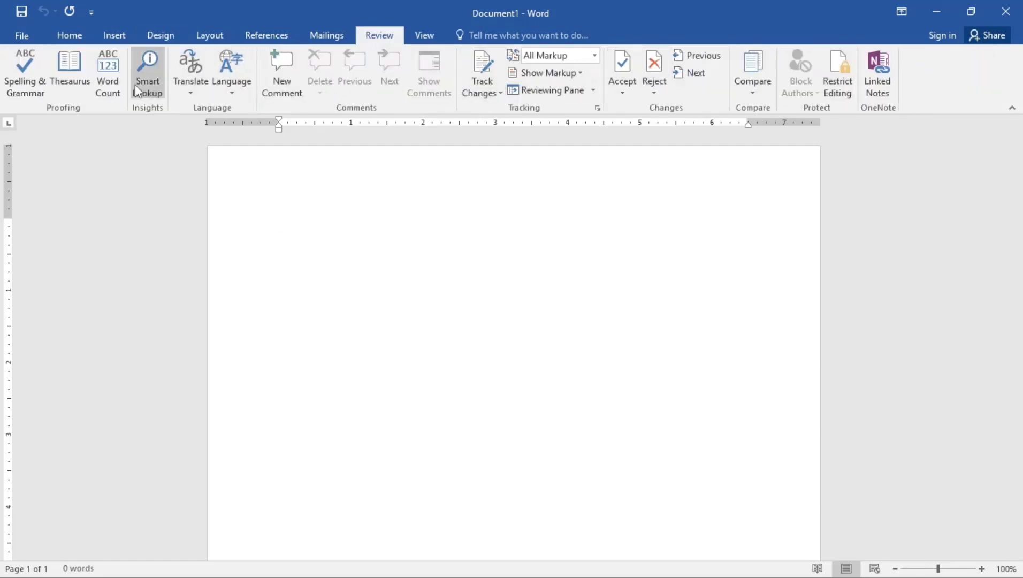
click(74, 31)
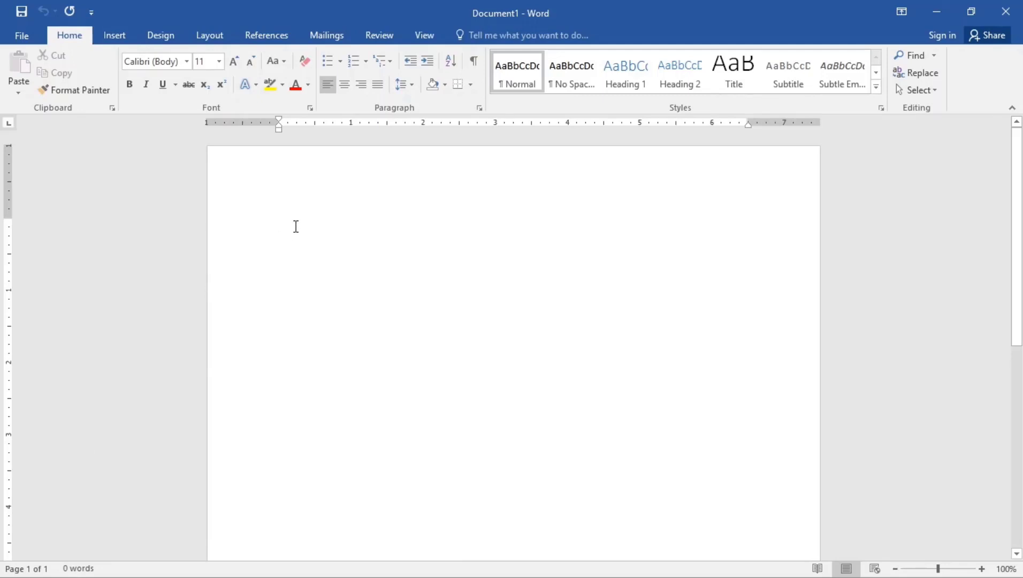
Type YOUTUBE in capitals using Caps Lock, then show the Insert tab
key(Caps_Lock)
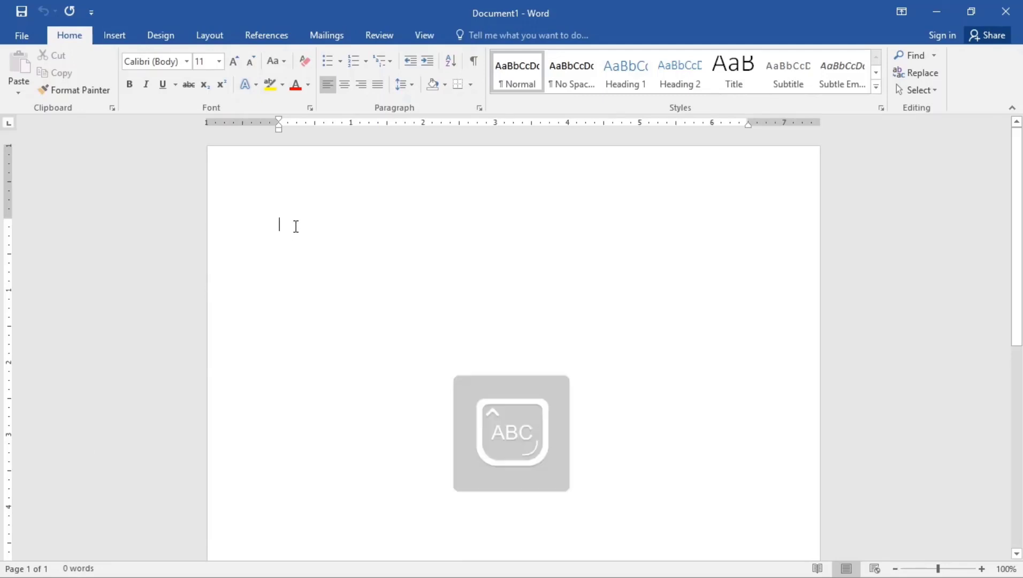
text(YOUTUB)
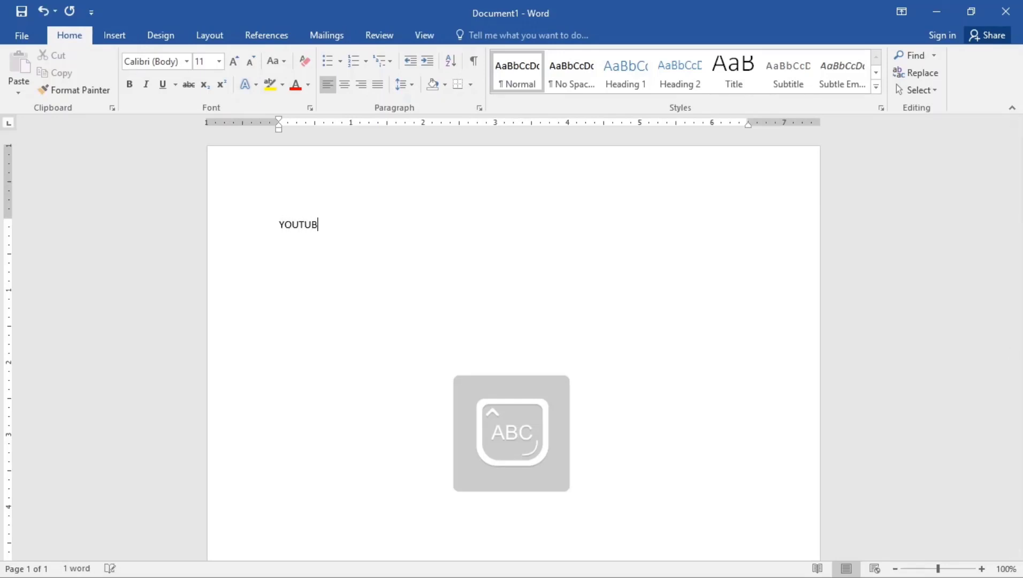
text(E)
key(Caps_Lock)
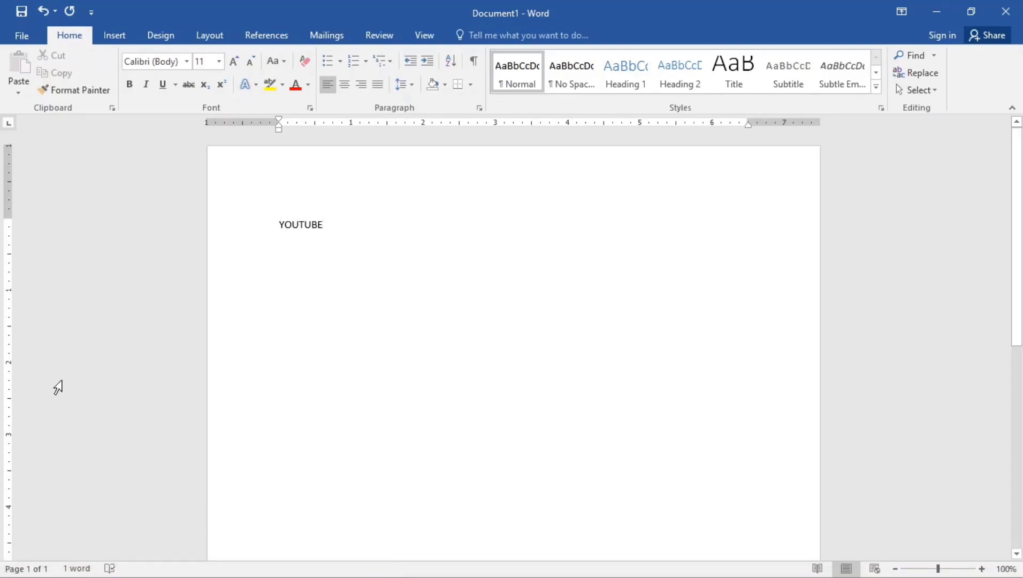
click(126, 37)
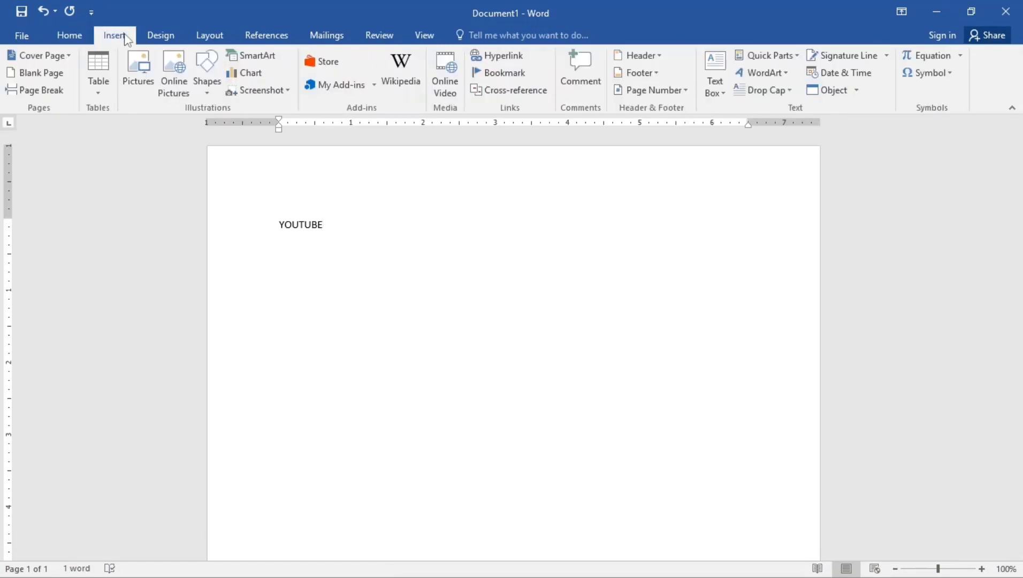
Insert a blank page after YOUTUBE and scroll through both pages
click(42, 74)
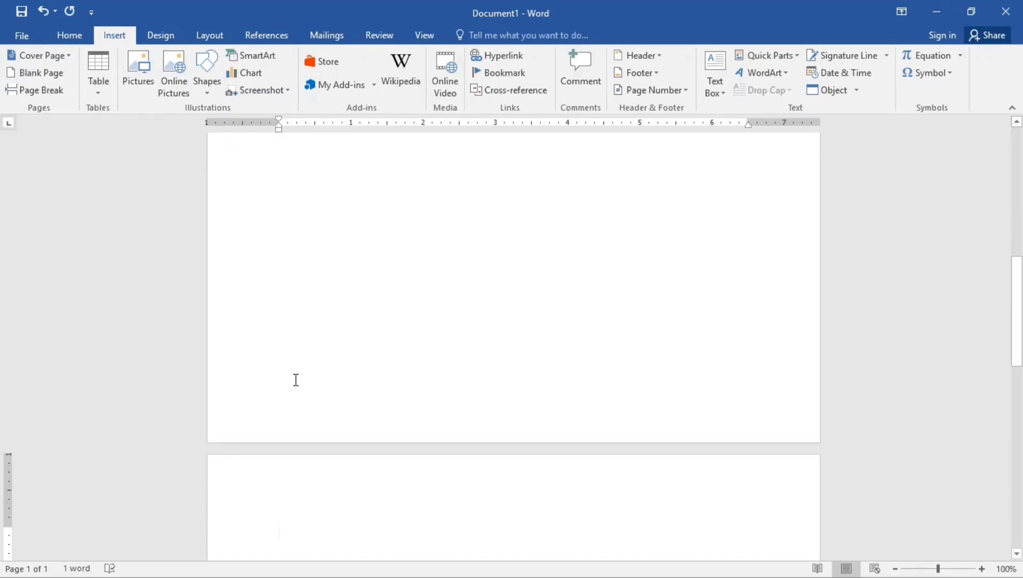
scroll(295, 380, down, 3)
scroll(297, 380, down, 3)
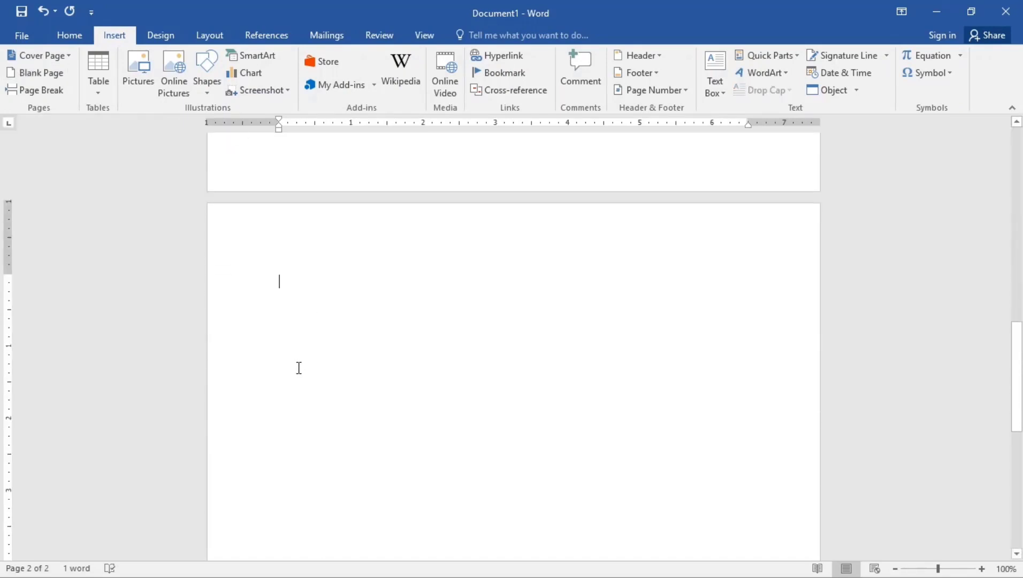
scroll(299, 367, up, 4)
scroll(298, 366, up, 10)
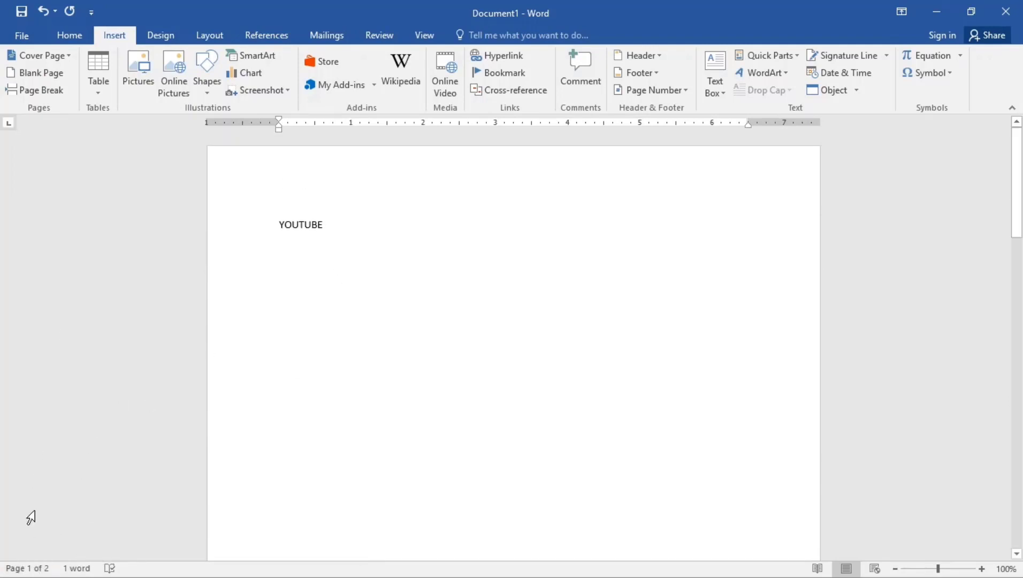
scroll(413, 257, down, 1)
scroll(413, 258, up, 1)
scroll(459, 281, down, 5)
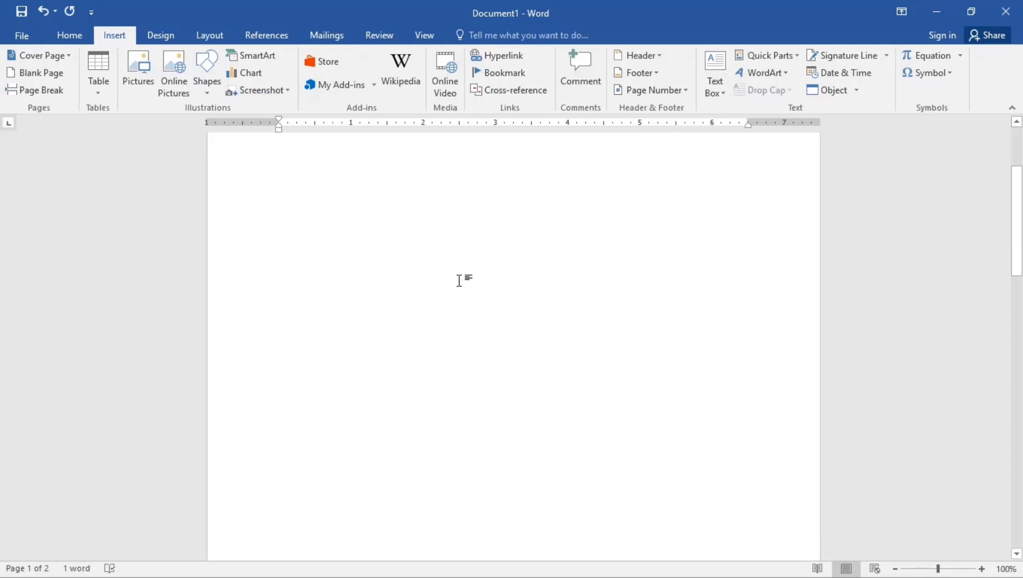
scroll(459, 281, down, 5)
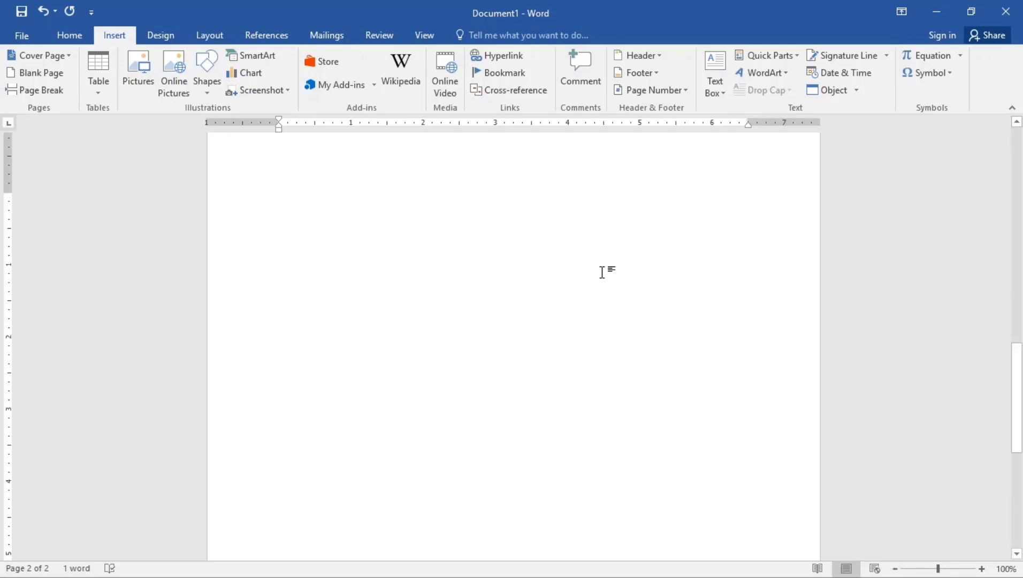
click(817, 568)
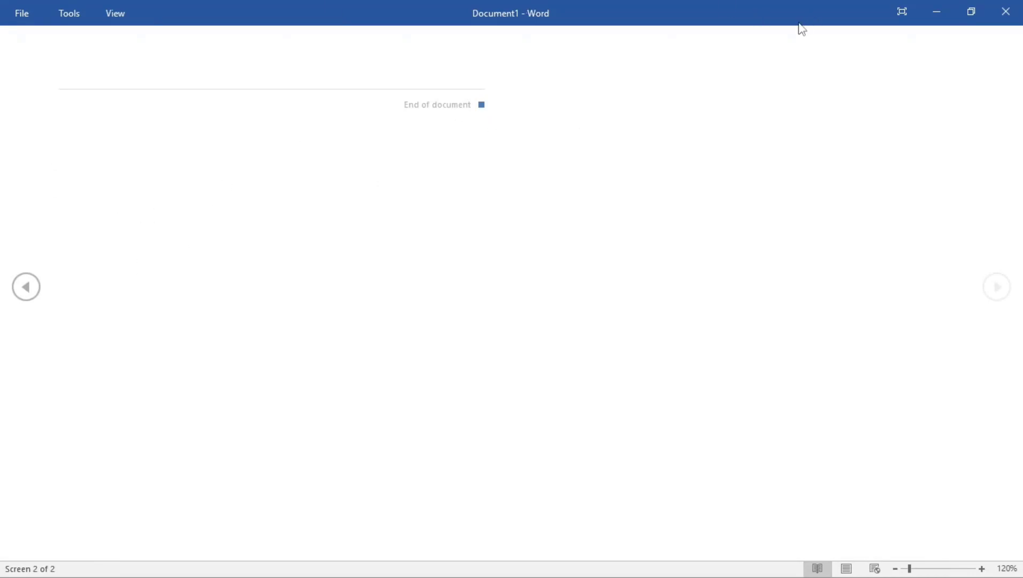
key(Escape)
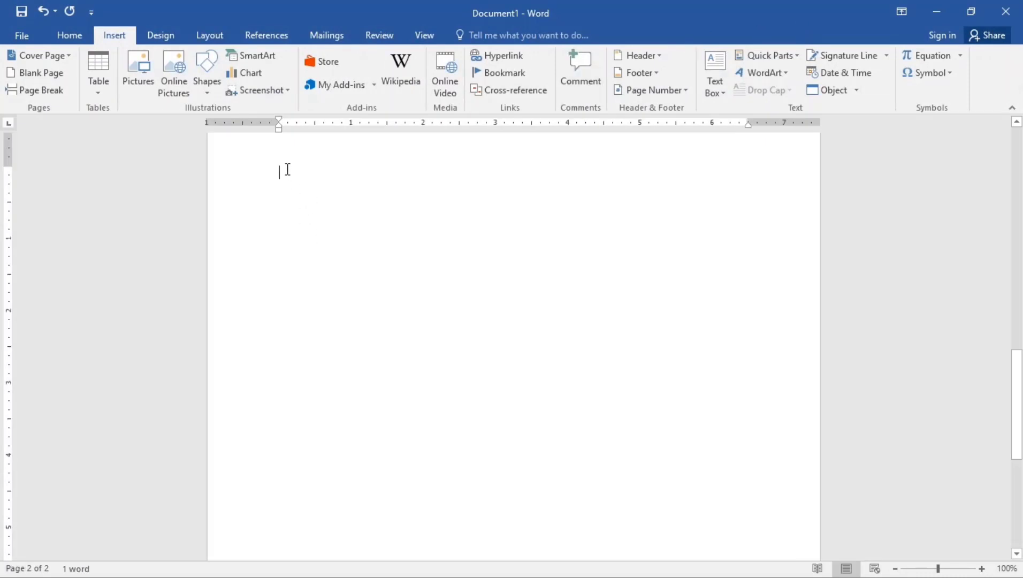
Delete YOUTUBE and enter =rand(4,5) to generate four sample paragraphs
scroll(287, 315, up, 15)
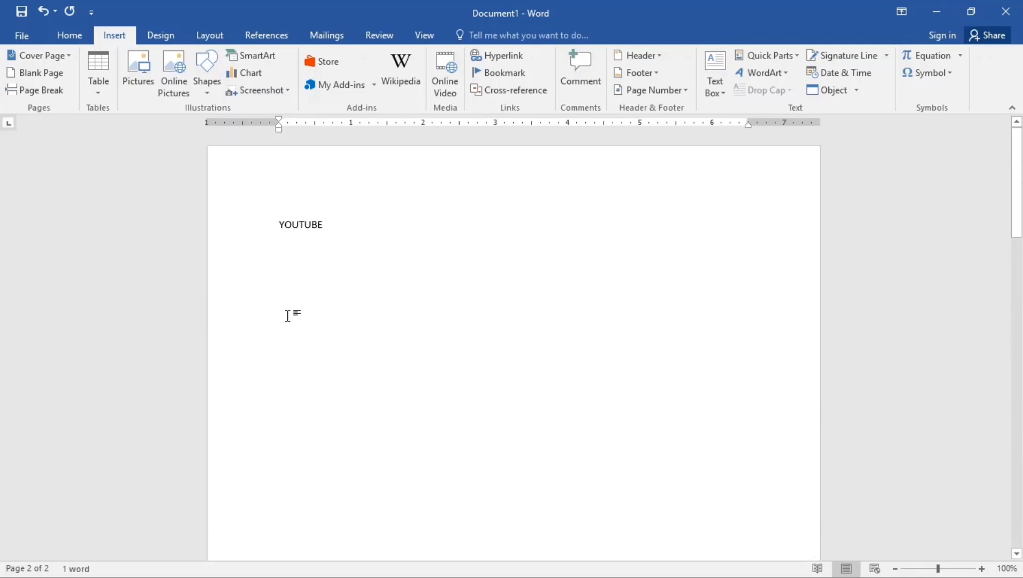
drag(309, 224, 266, 223)
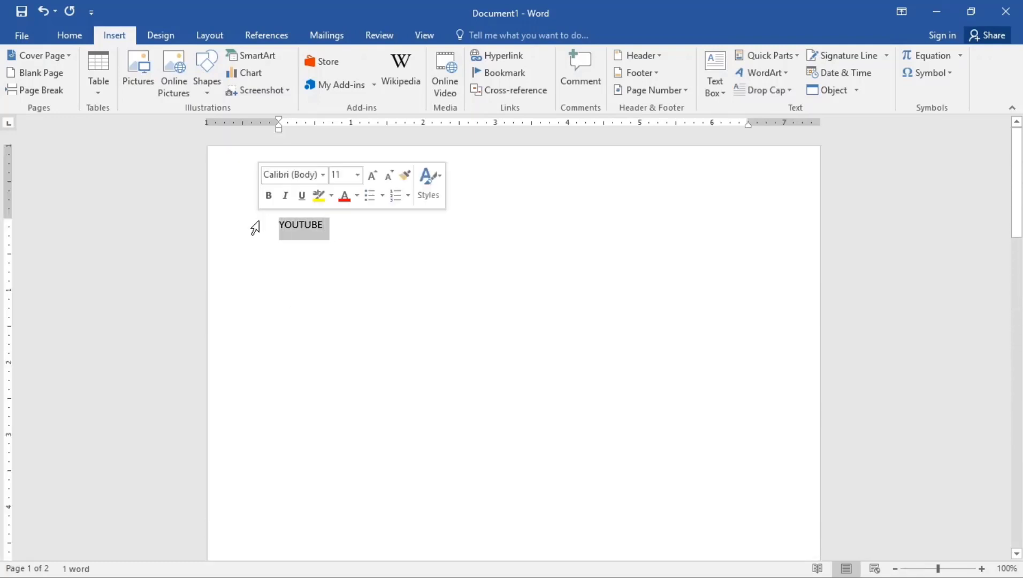
key(BackSpace)
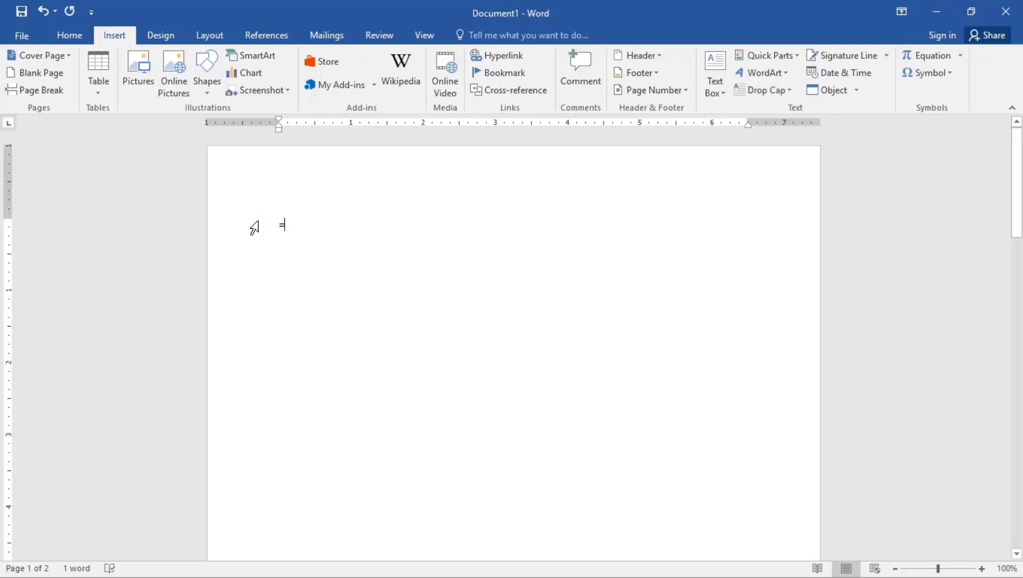
text(=ran)
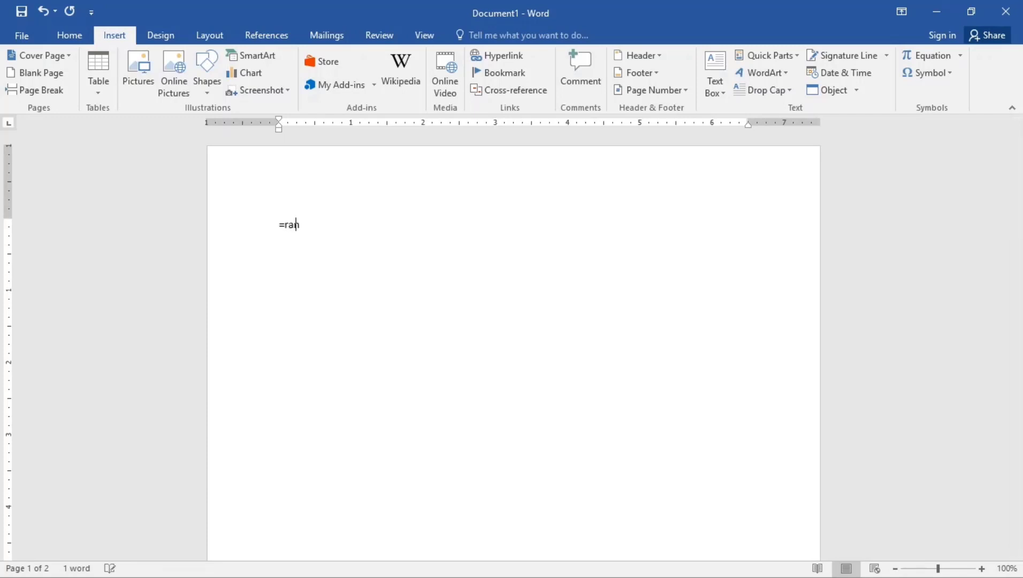
text(d(4,5))
key(Return)
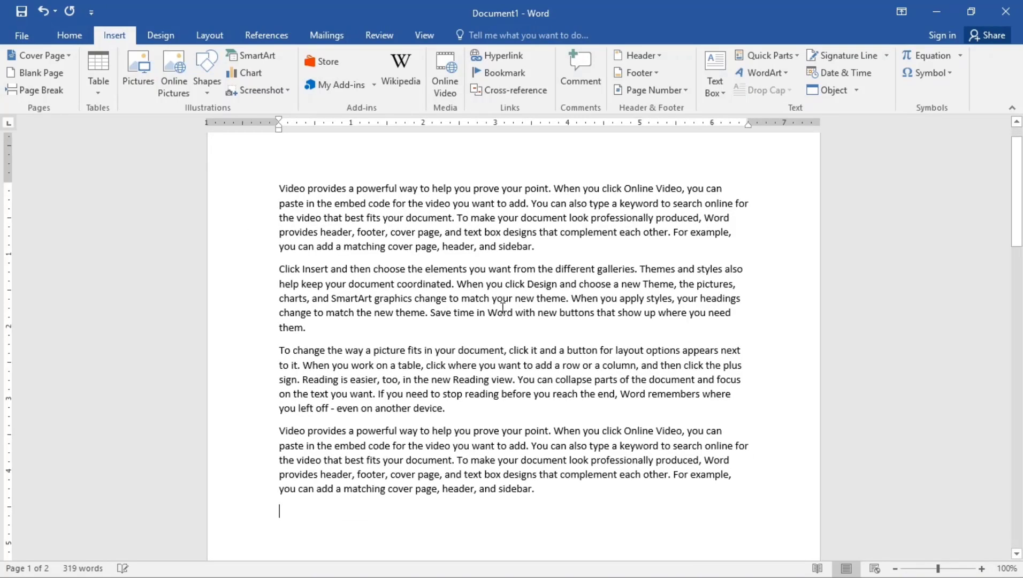
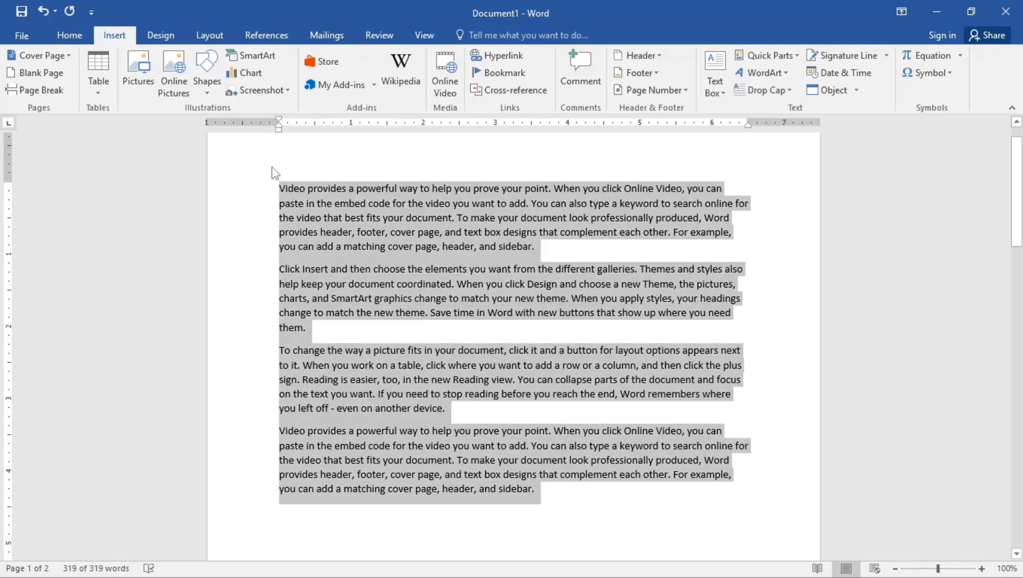
Scroll down past the sample paragraphs toward the second page
scroll(400, 308, down, 15)
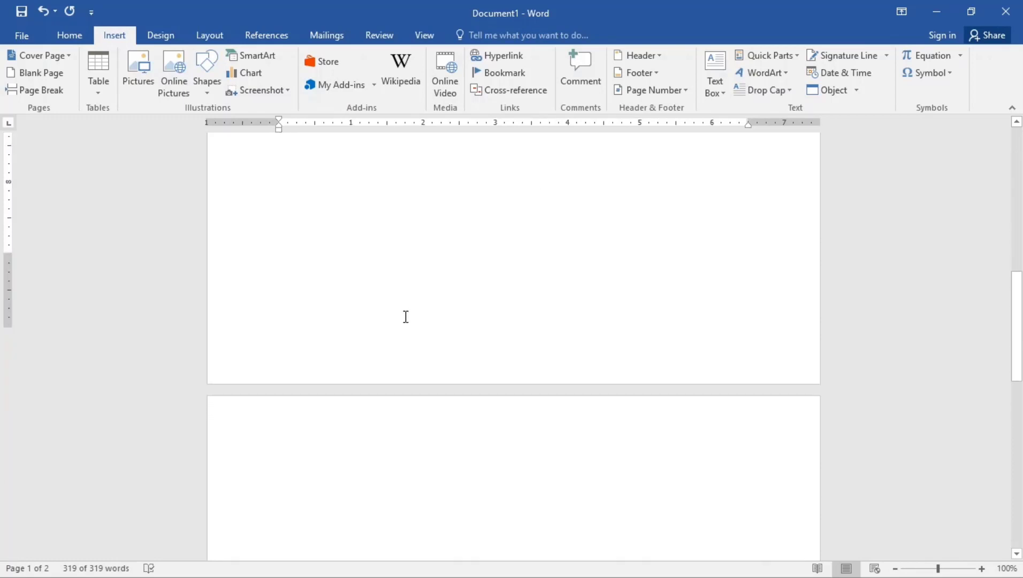
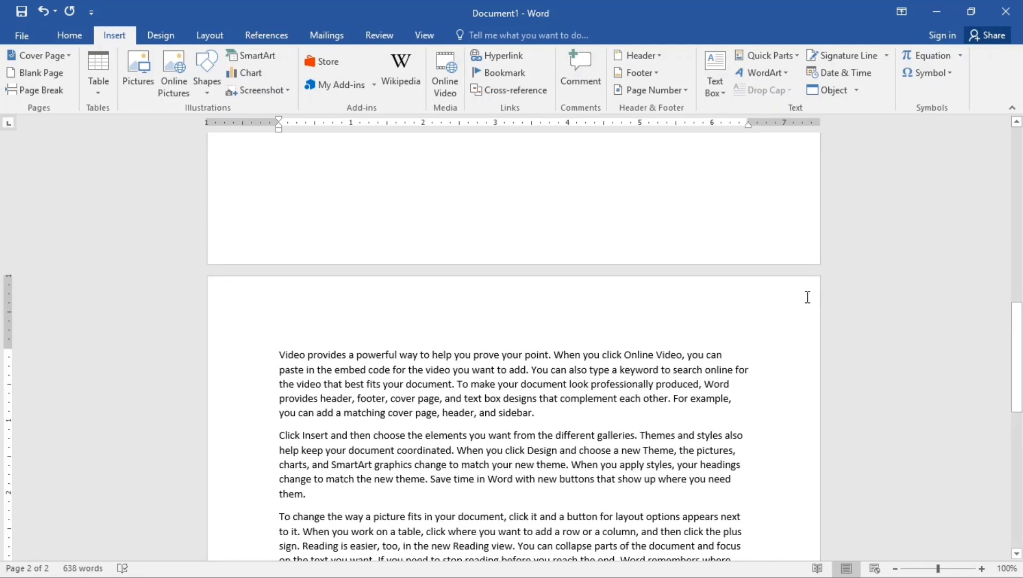
Browse the document in Read Mode, paging back and forth, then exit it
click(818, 288)
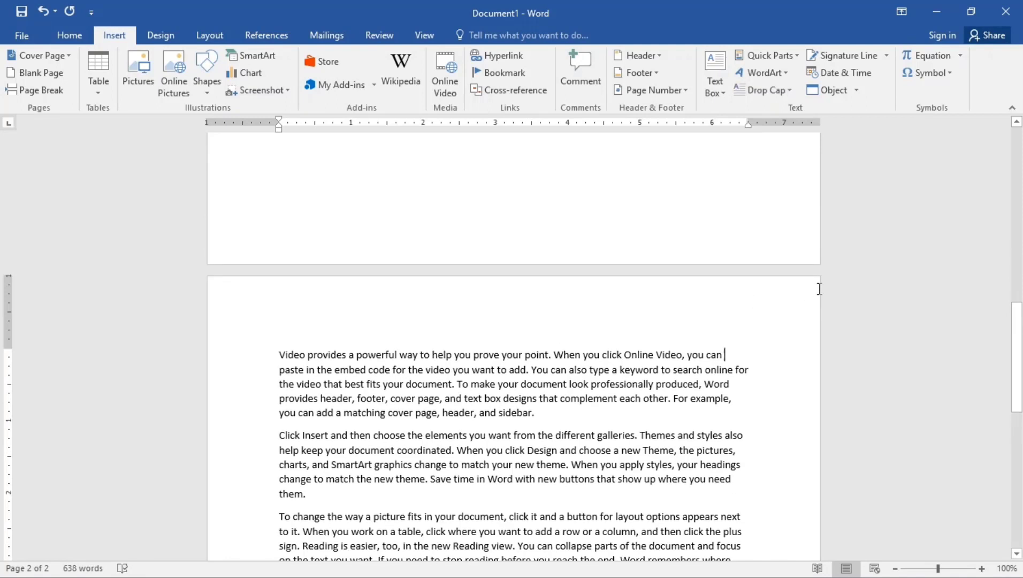
click(818, 568)
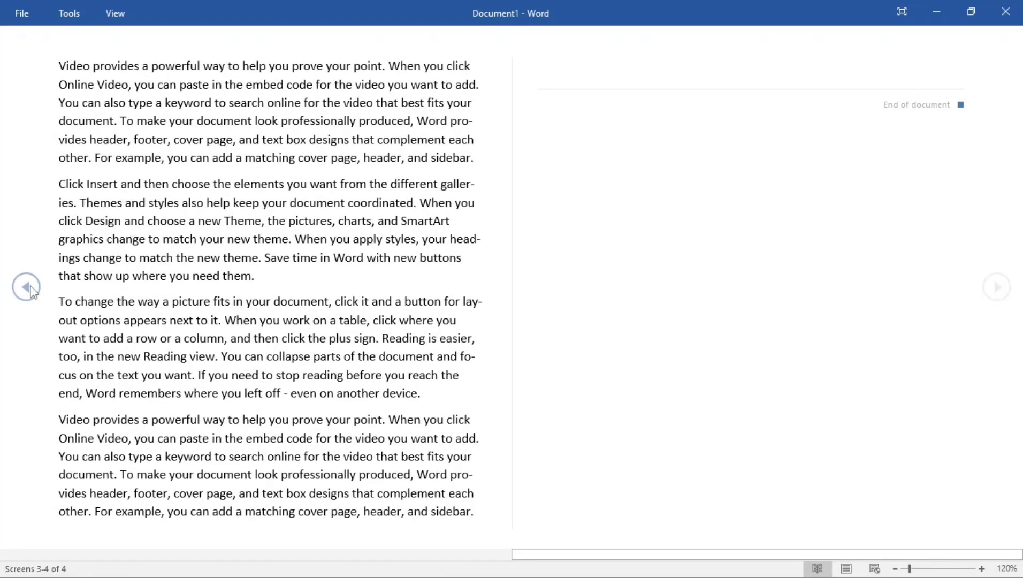
click(27, 287)
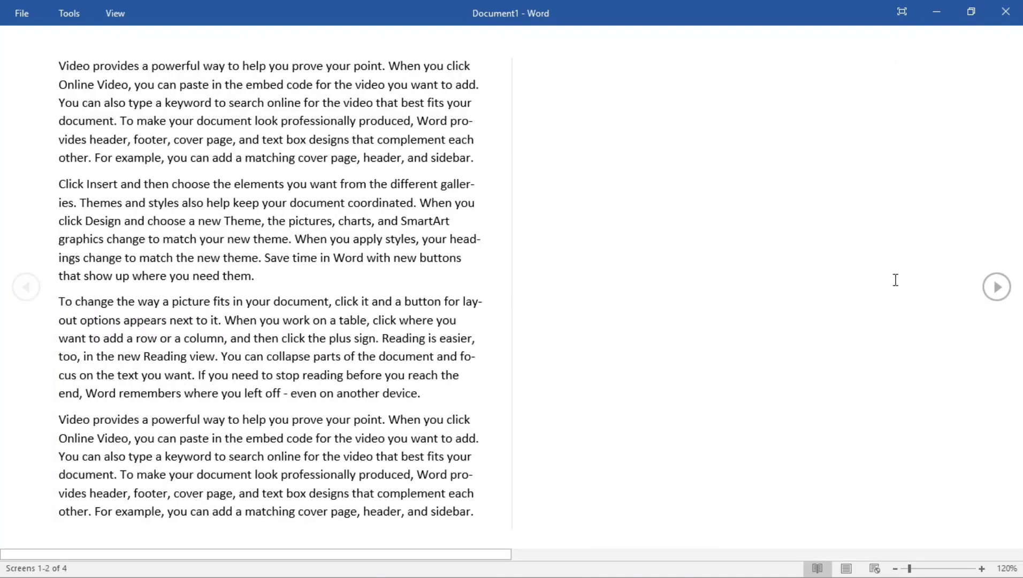
click(988, 289)
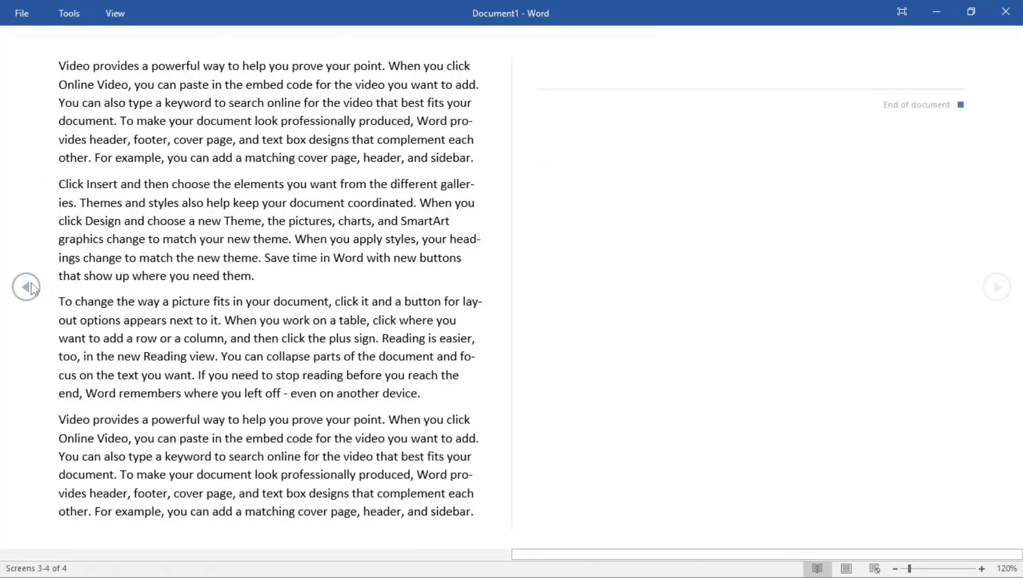
click(31, 288)
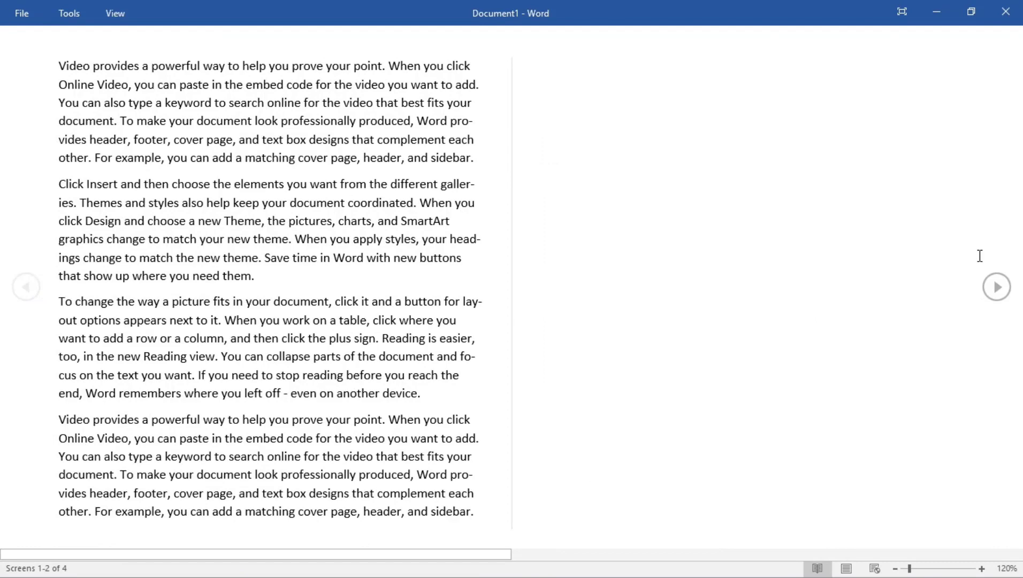
click(996, 287)
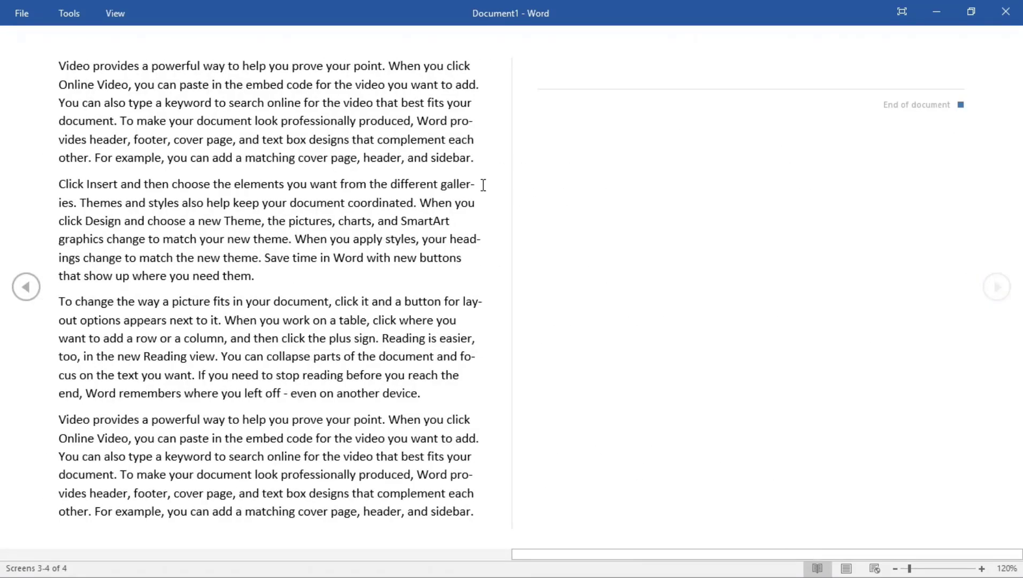
key(Escape)
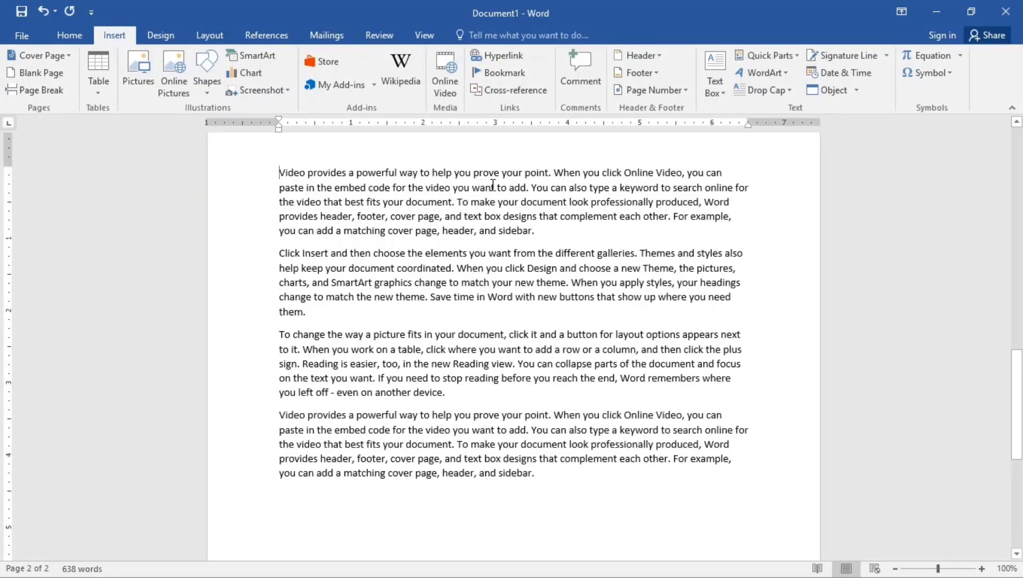
Adjust the zoom and open the File Info page showing 2 pages and 638 words
scroll(689, 256, up, 5)
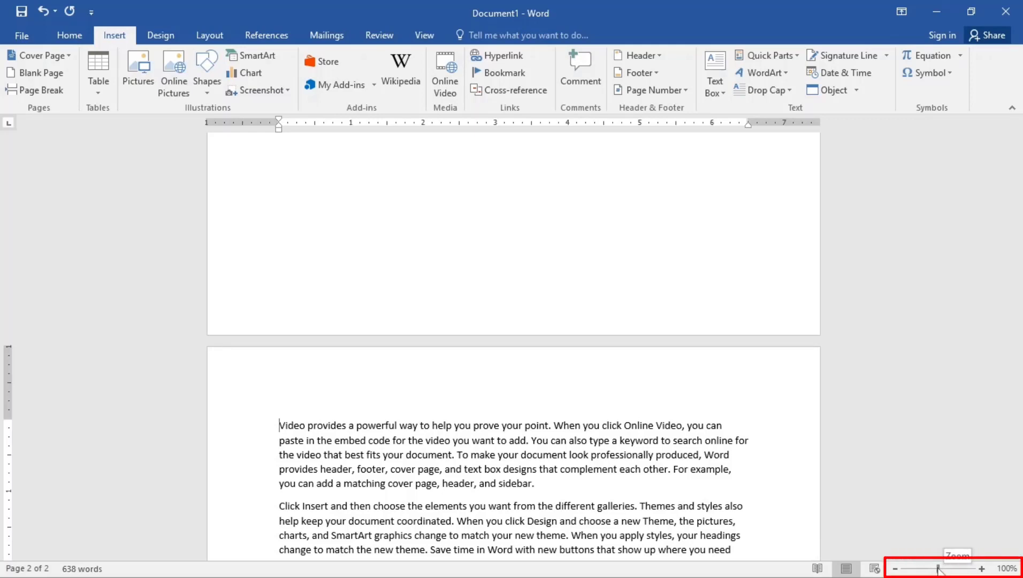
mouse_move(936, 568)
mouse_down()
mouse_move(916, 572)
mouse_move(948, 572)
mouse_move(938, 571)
mouse_up()
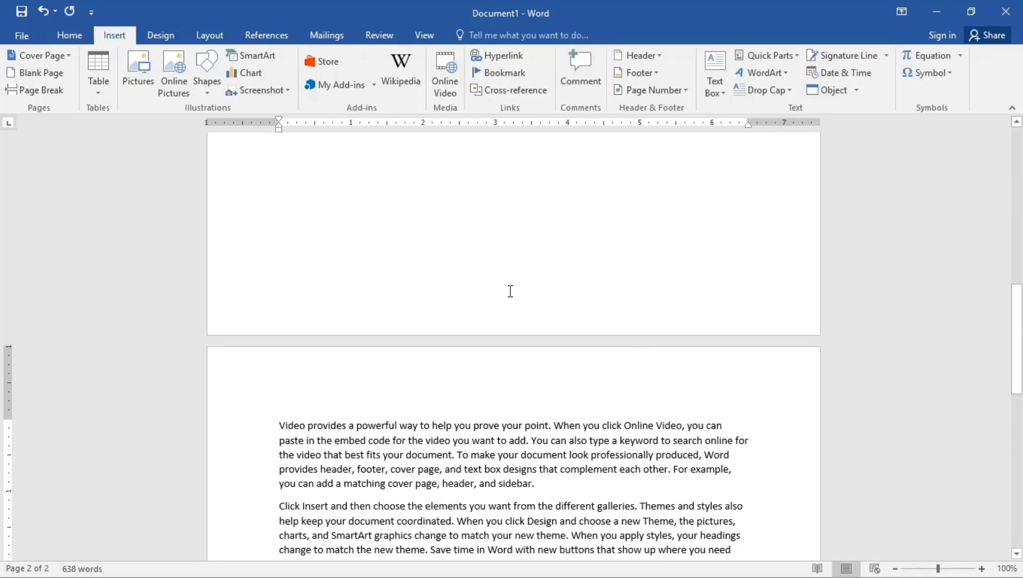
scroll(416, 268, up, 8)
scroll(416, 276, up, 3)
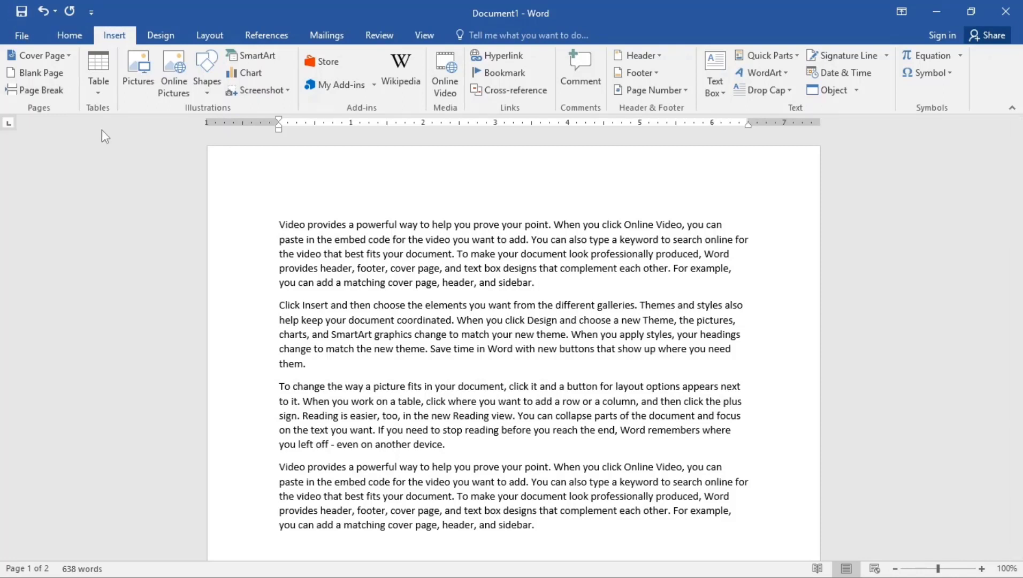
click(23, 37)
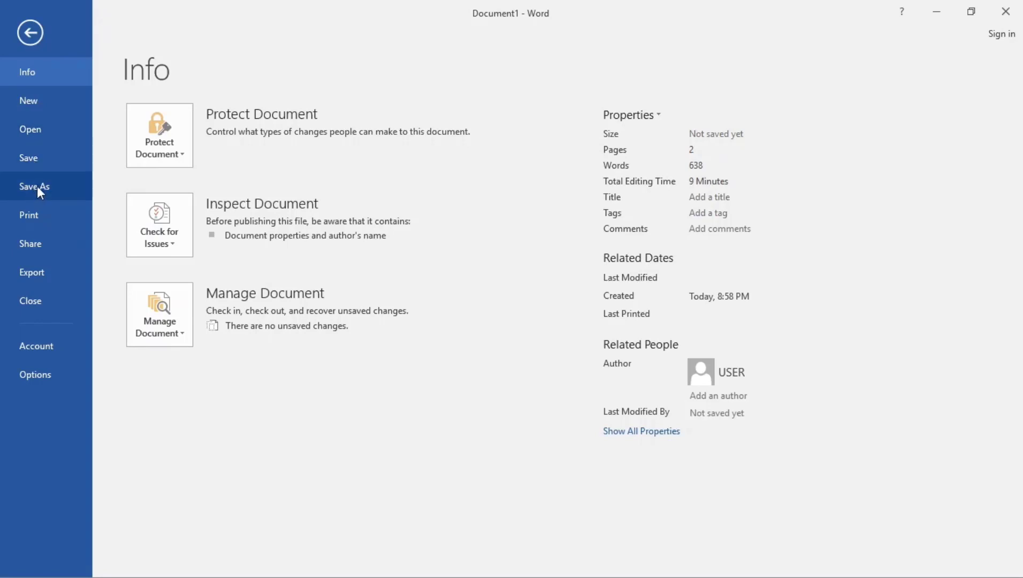
Show the Save As page with This PC's recent folders
click(37, 186)
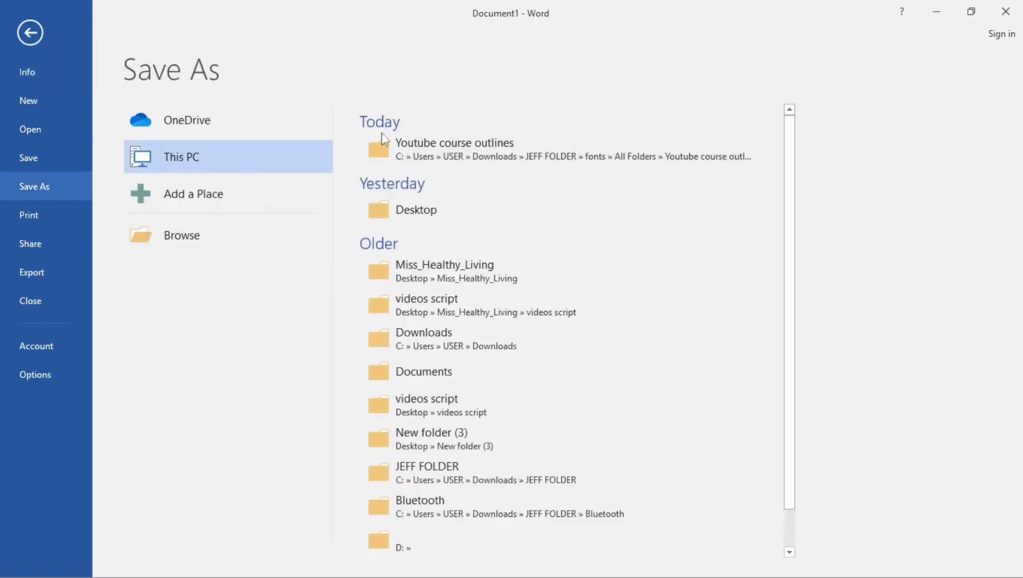
Save the document to the Desktop with the file name 'Learning'
click(411, 209)
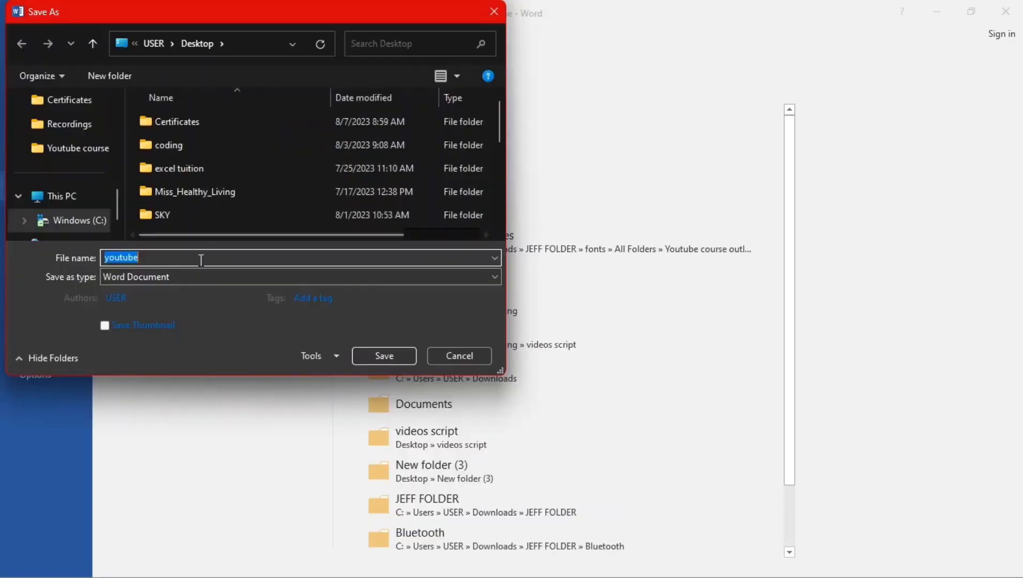
key(BackSpace)
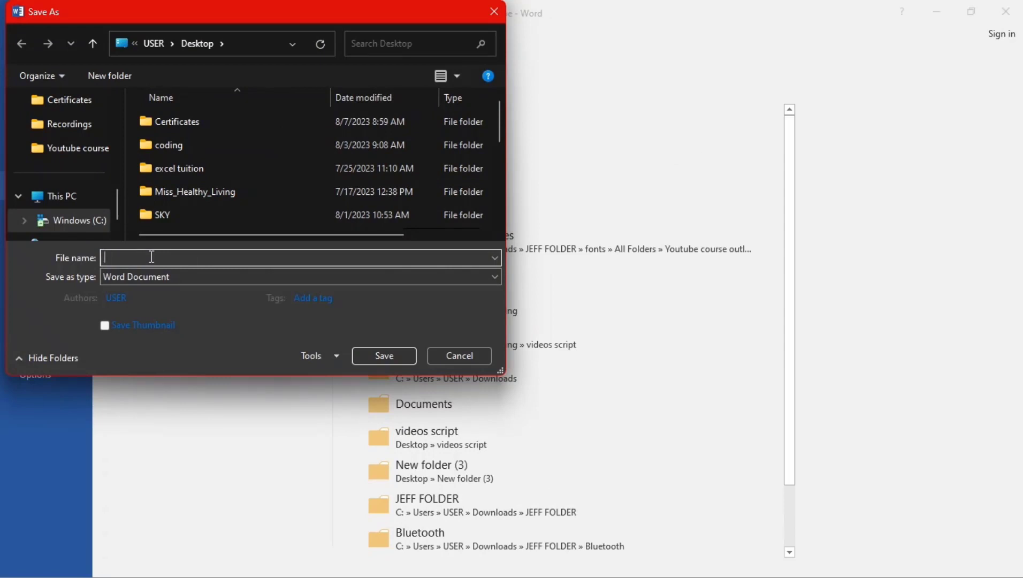
key(Caps_Lock)
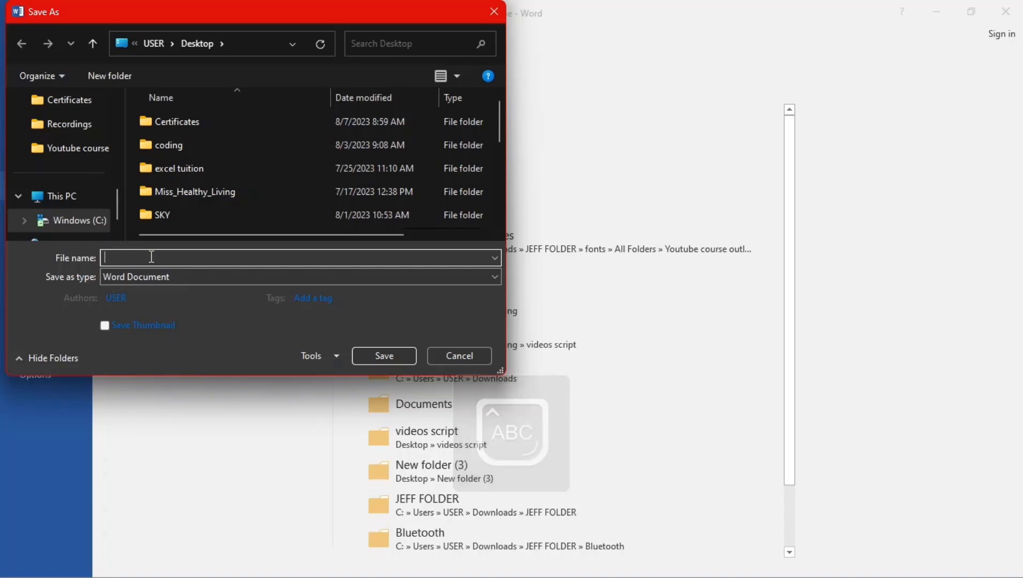
text(L)
key(Caps_Lock)
text(earn)
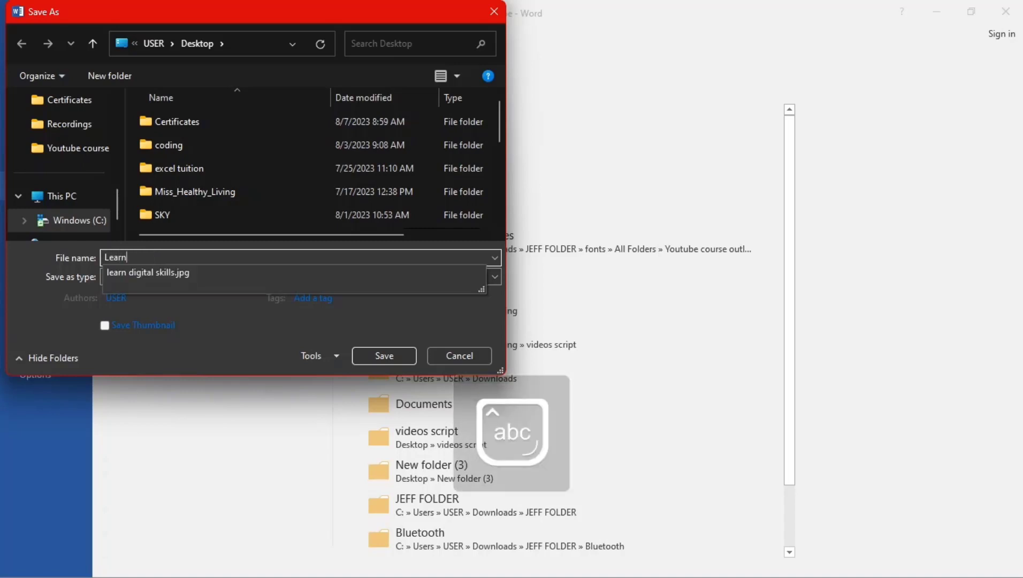
text(ing)
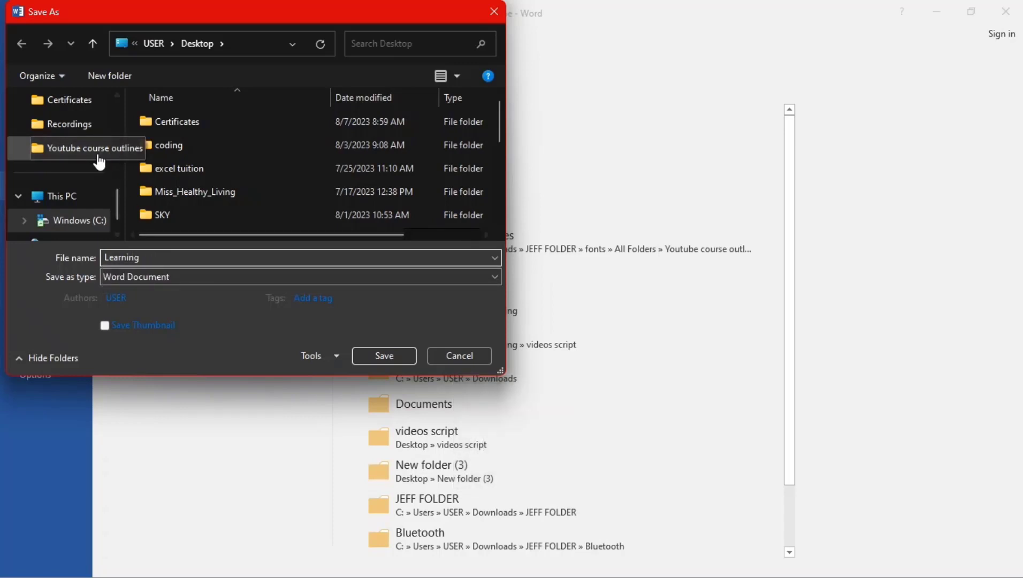
scroll(99, 155, up, 4)
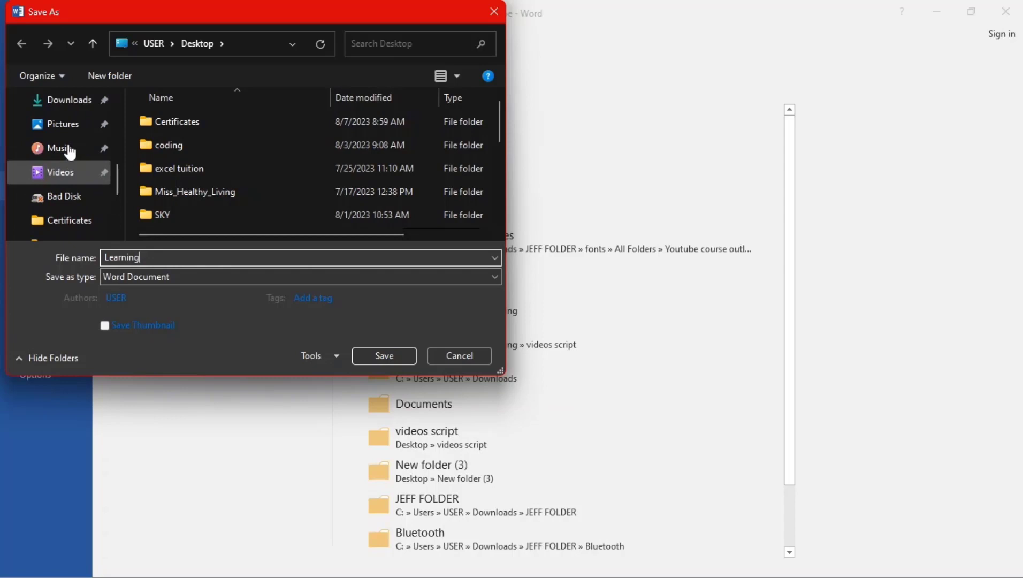
scroll(67, 161, up, 2)
click(59, 110)
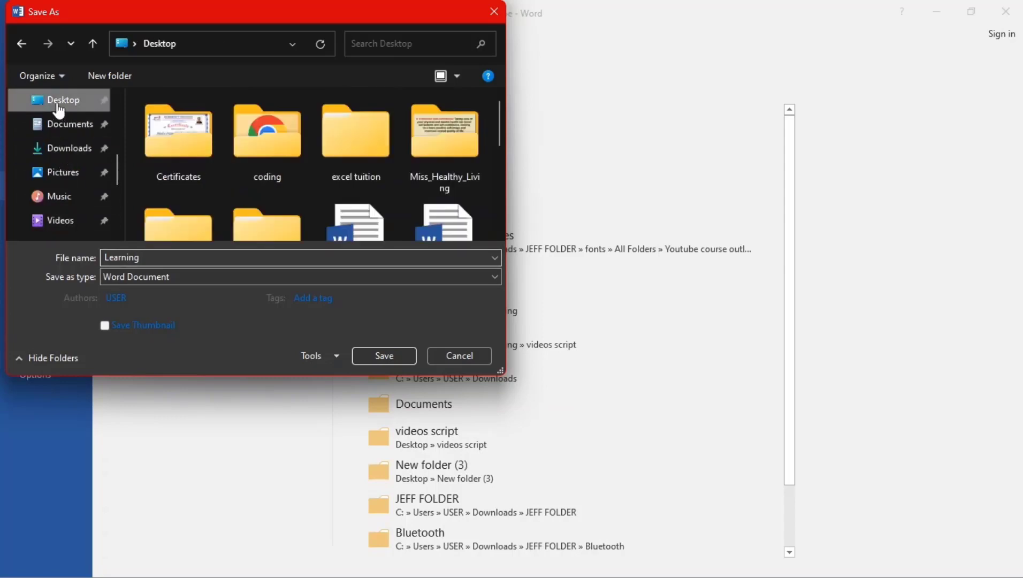
click(395, 357)
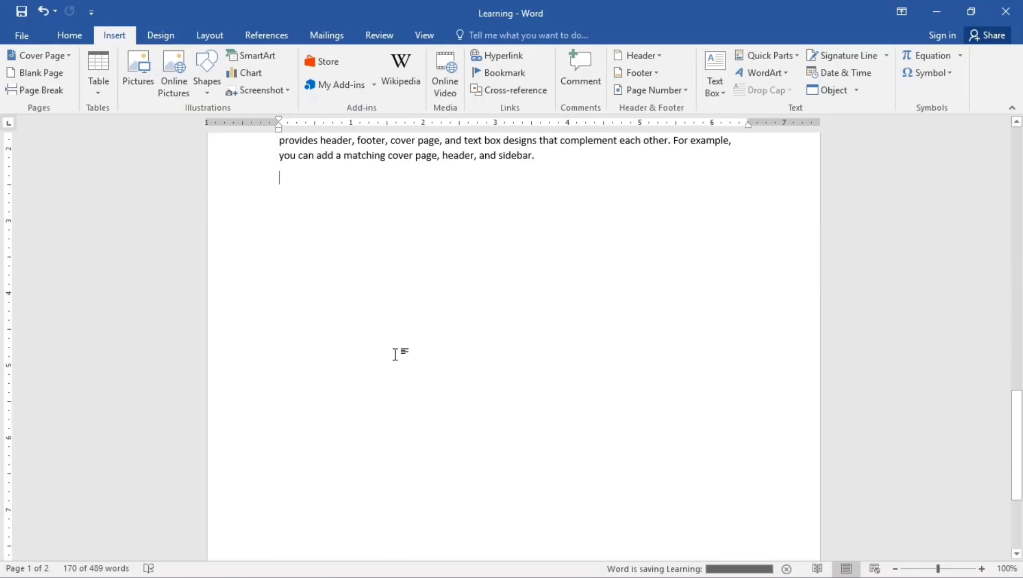
key(ctrl+v)
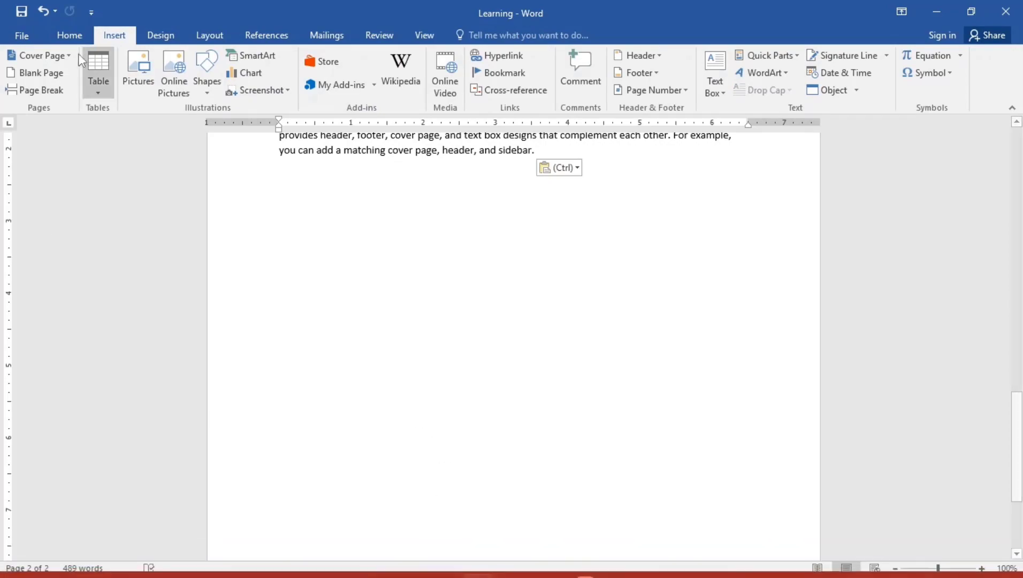
Preview the print layout, then start exporting Learning as a PDF to the Desktop
click(20, 36)
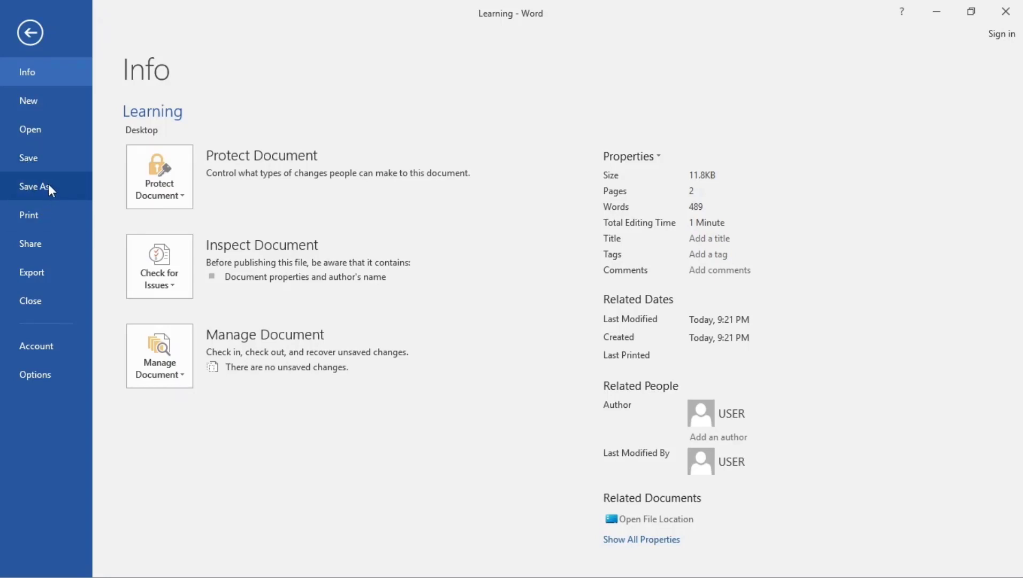
click(30, 224)
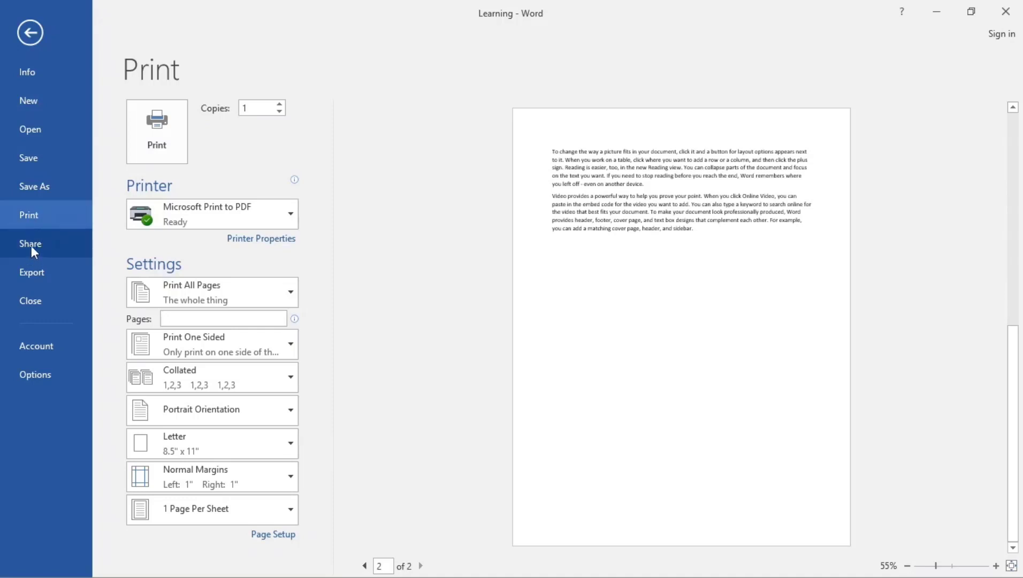
click(42, 272)
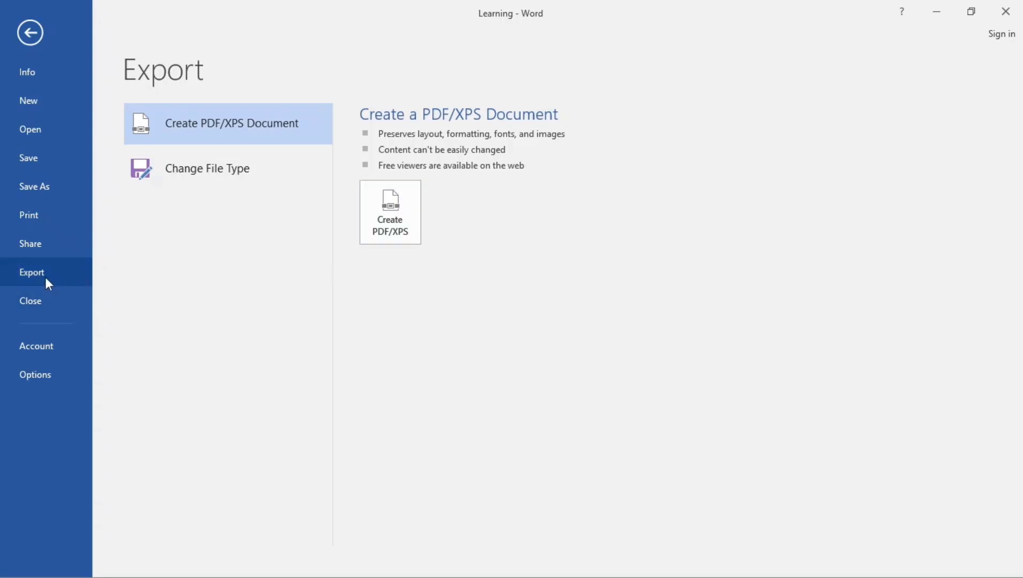
click(392, 209)
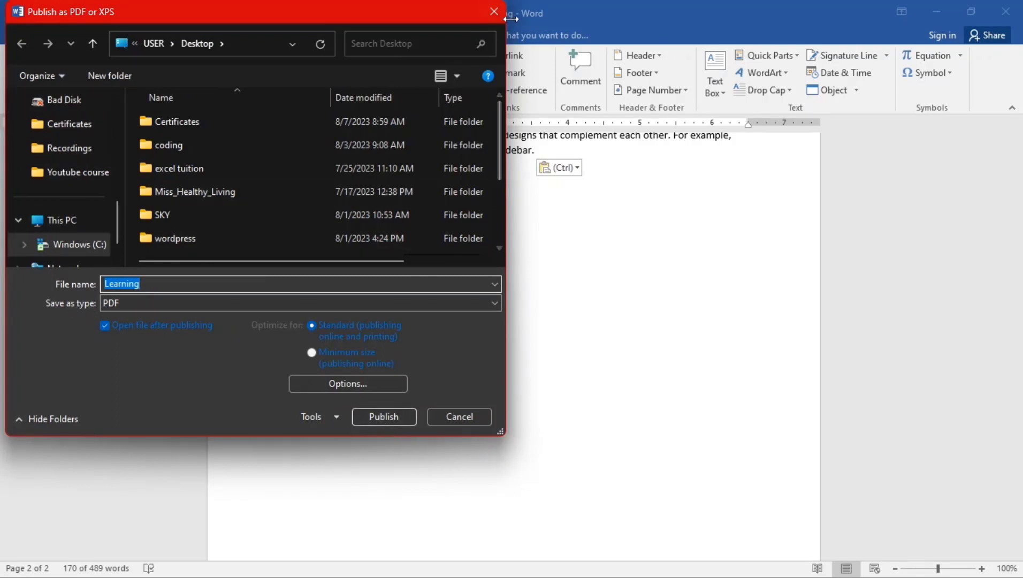
Cancel the PDF export, close Learning, and show the New template gallery
click(493, 14)
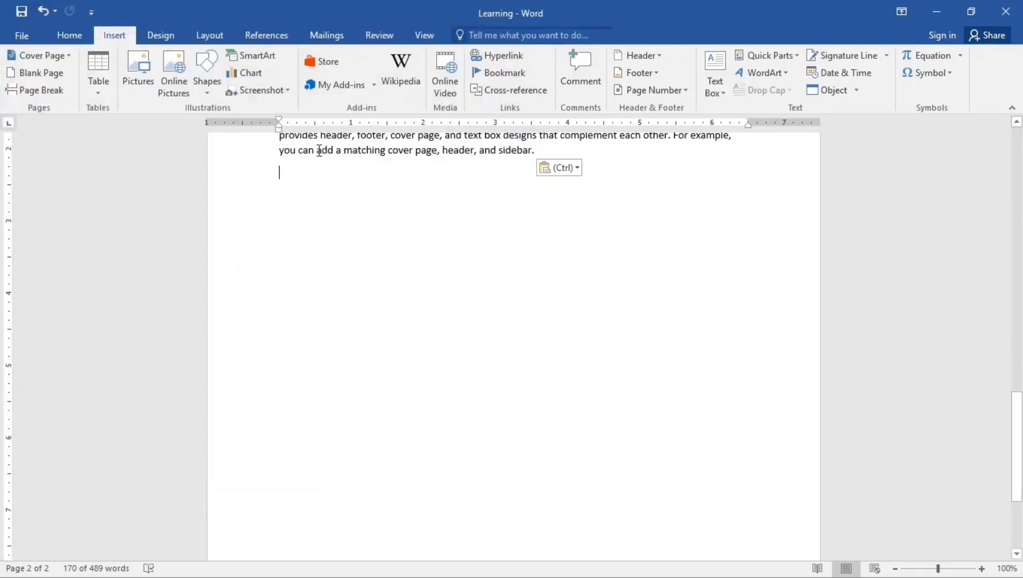
click(23, 31)
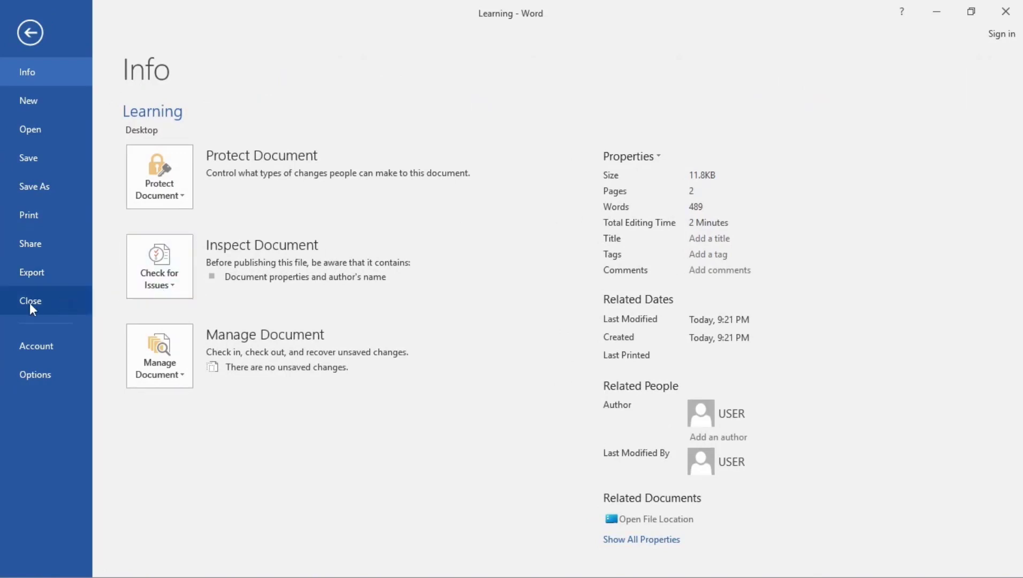
click(51, 301)
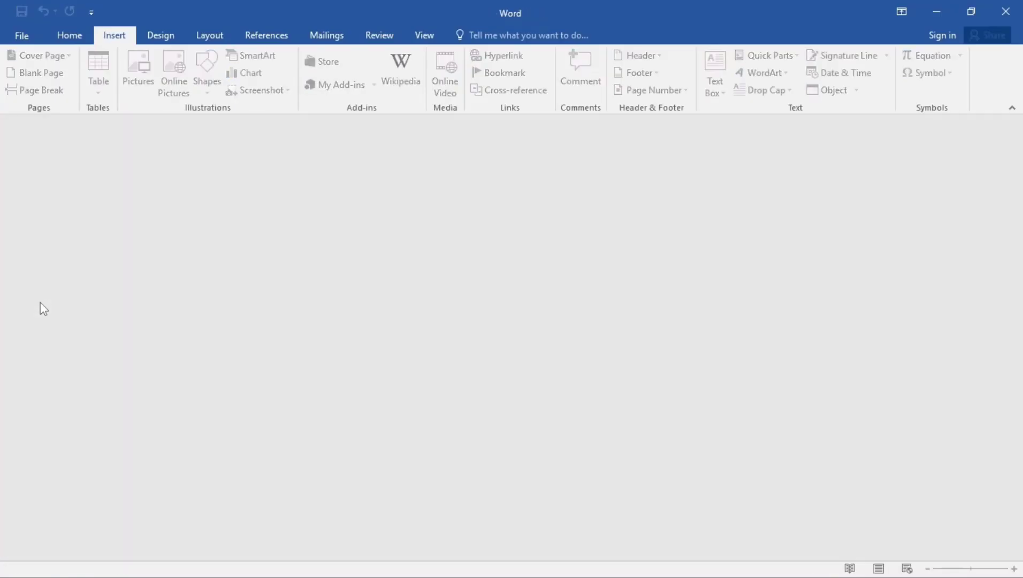
click(22, 36)
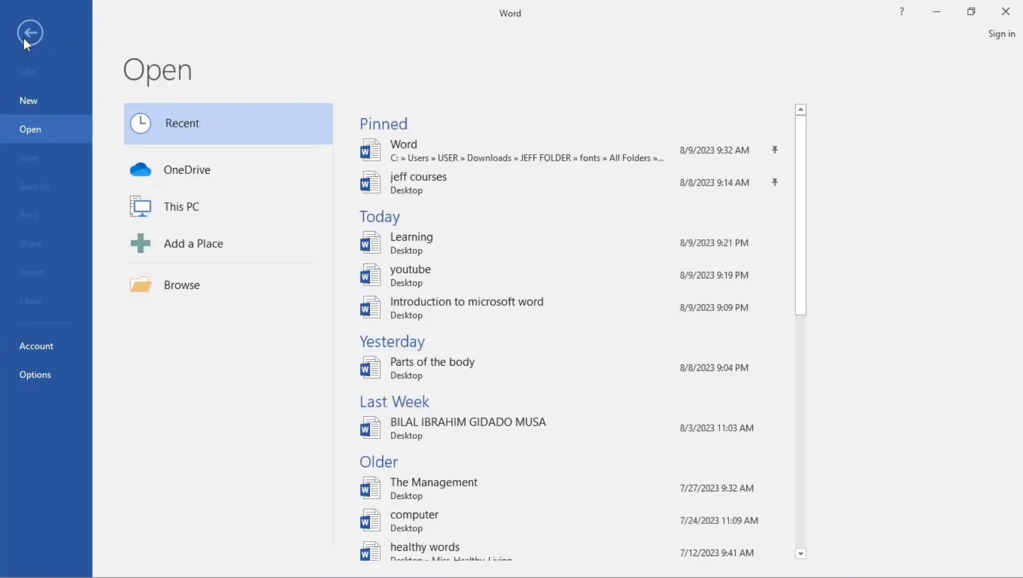
click(34, 99)
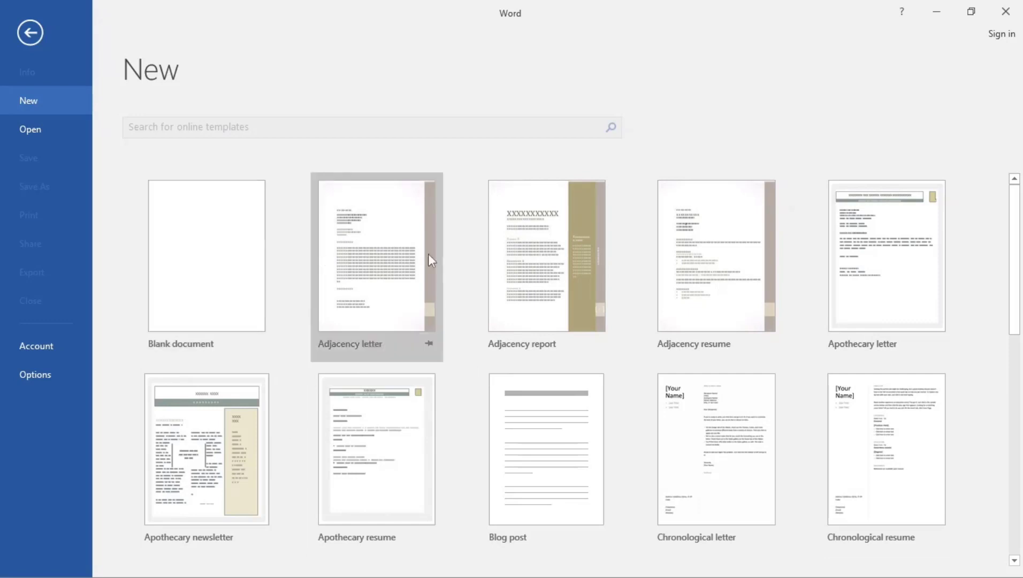
Create a document from the Adjacency letter template and scroll through it
click(365, 261)
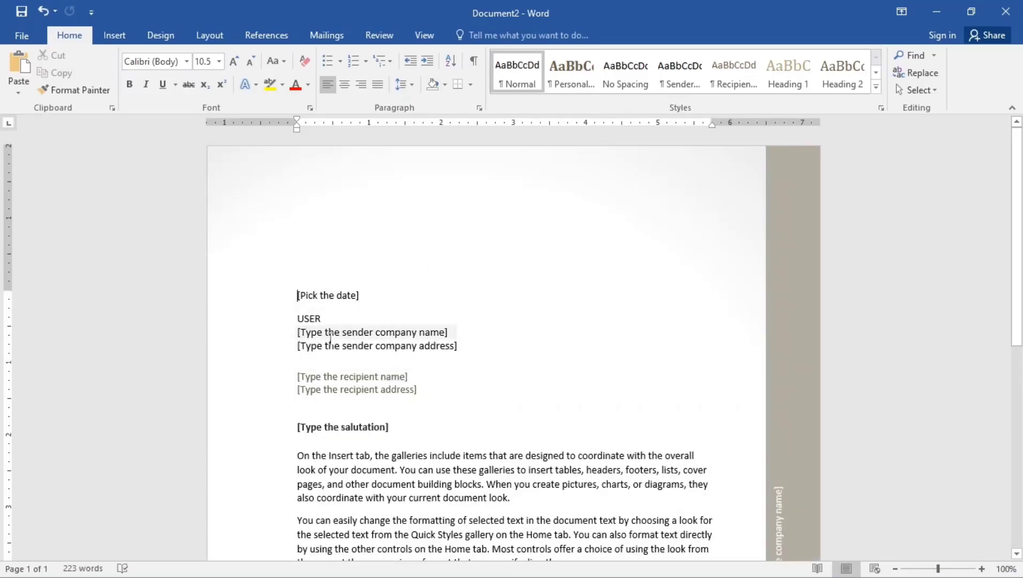
scroll(349, 362, down, 3)
scroll(350, 364, down, 10)
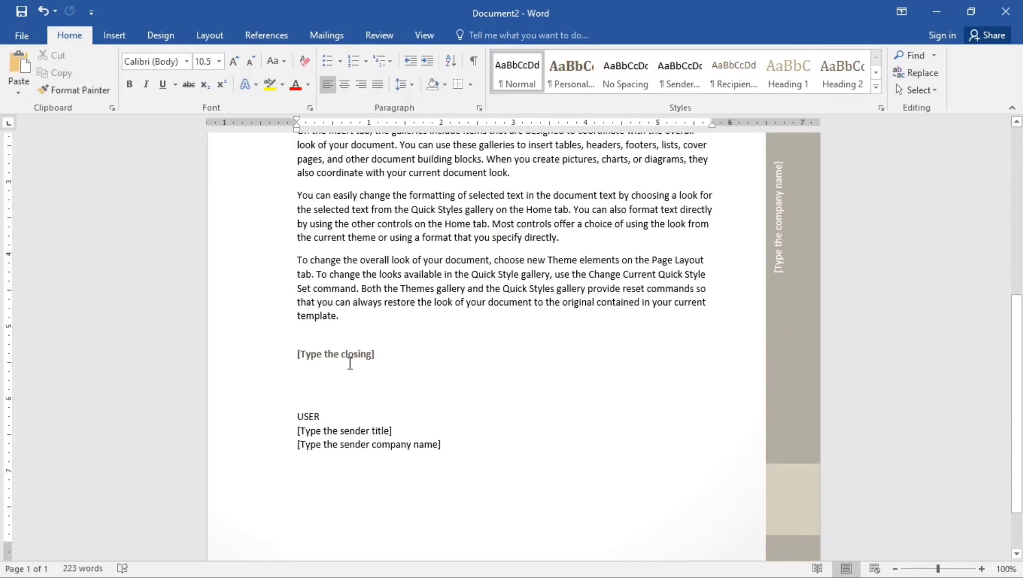
scroll(349, 364, up, 13)
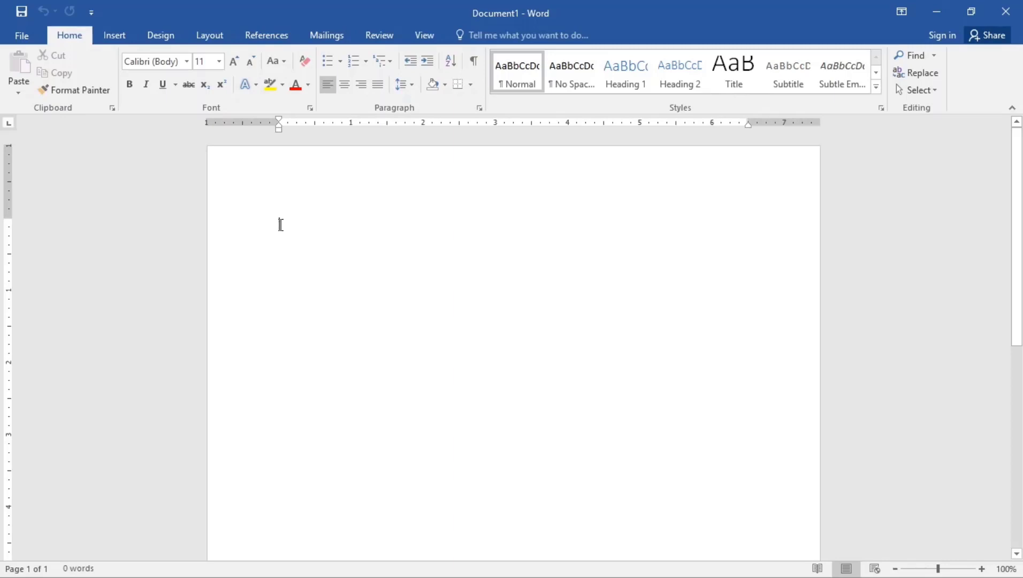
Type 'Youtube' on the blank page and set it in Times New Roman
key(Caps_Lock)
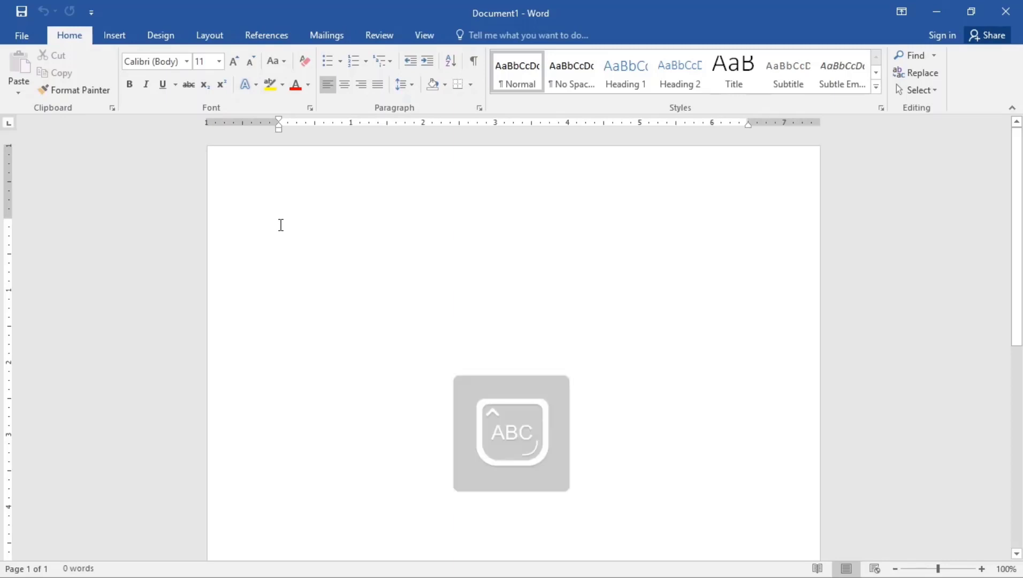
text(Y)
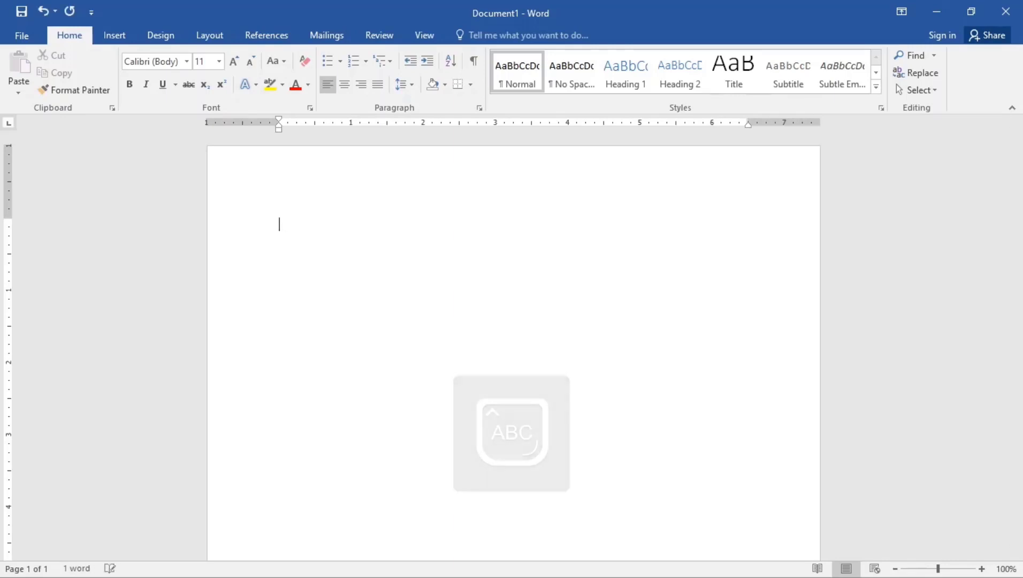
text(ou)
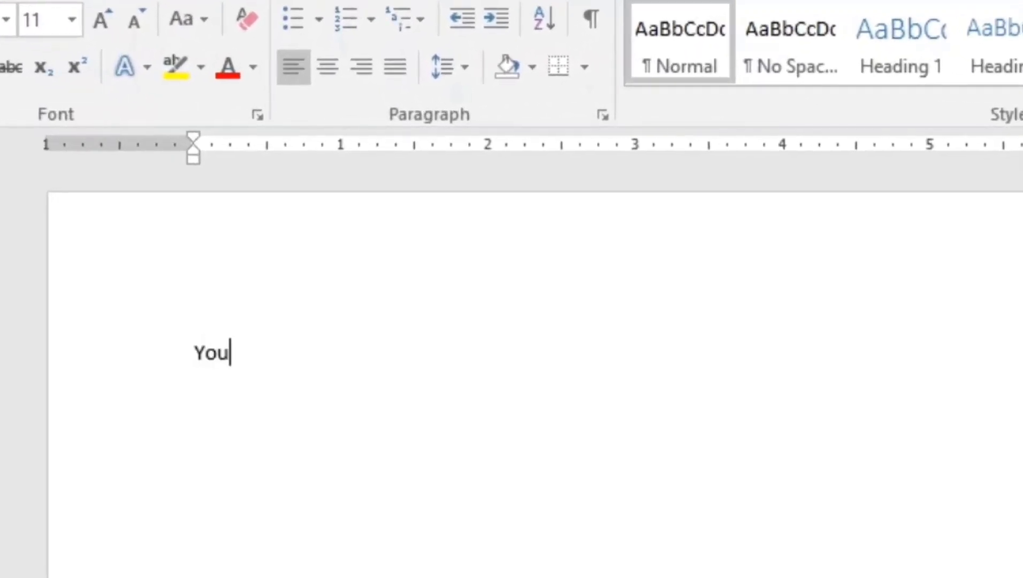
text(tube)
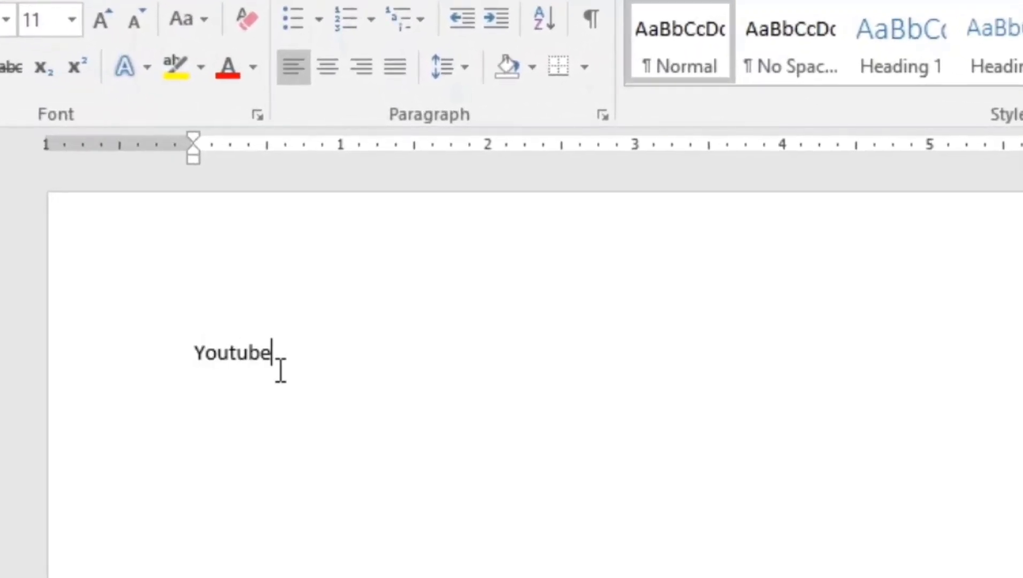
drag(251, 365, 176, 372)
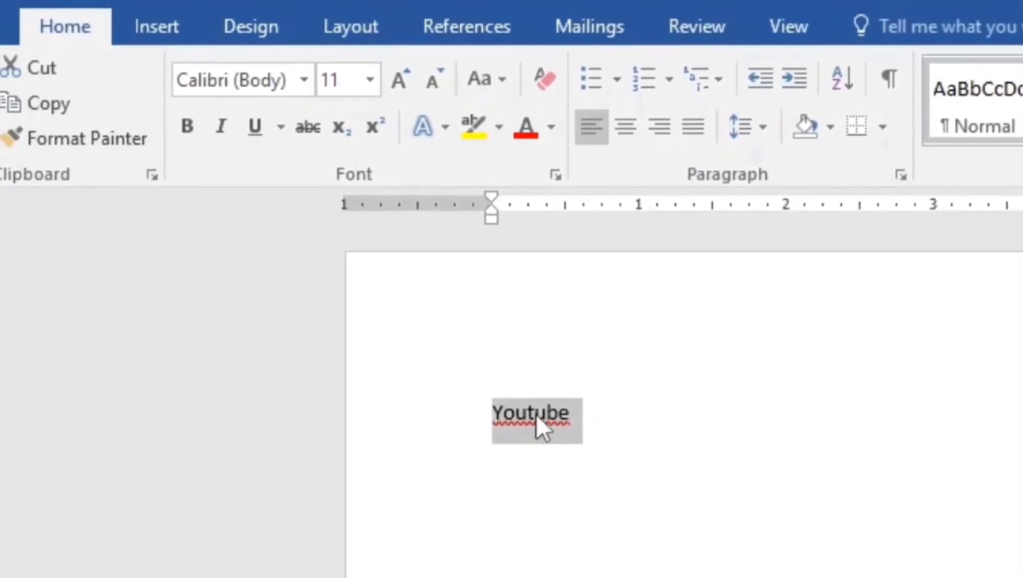
drag(563, 418, 484, 427)
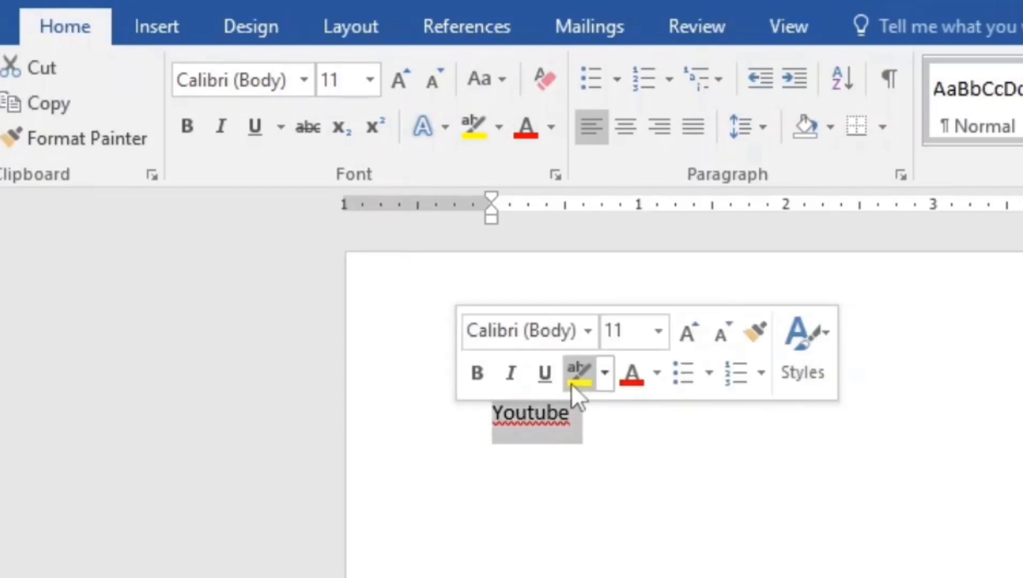
click(587, 327)
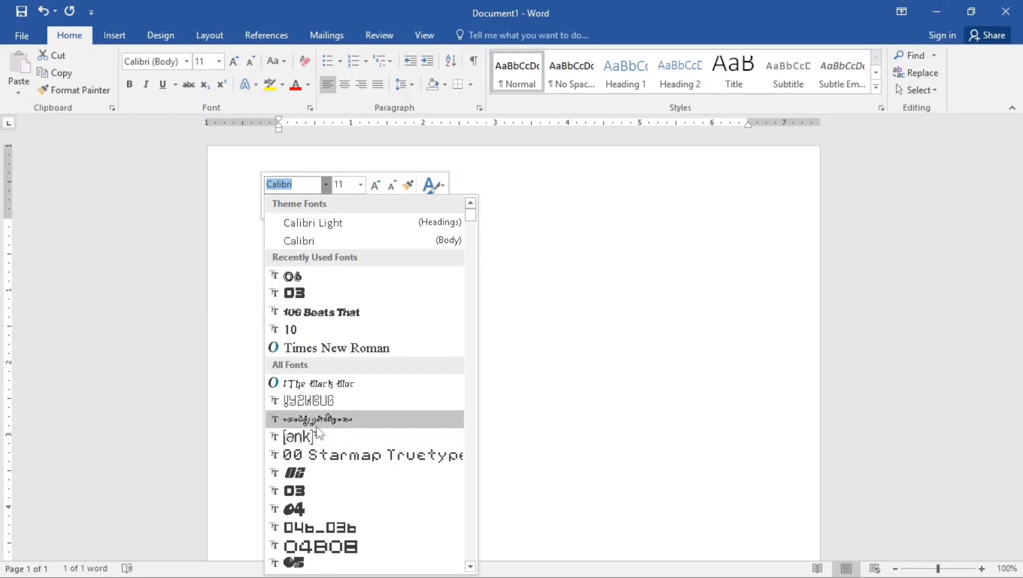
text(Times New Ro)
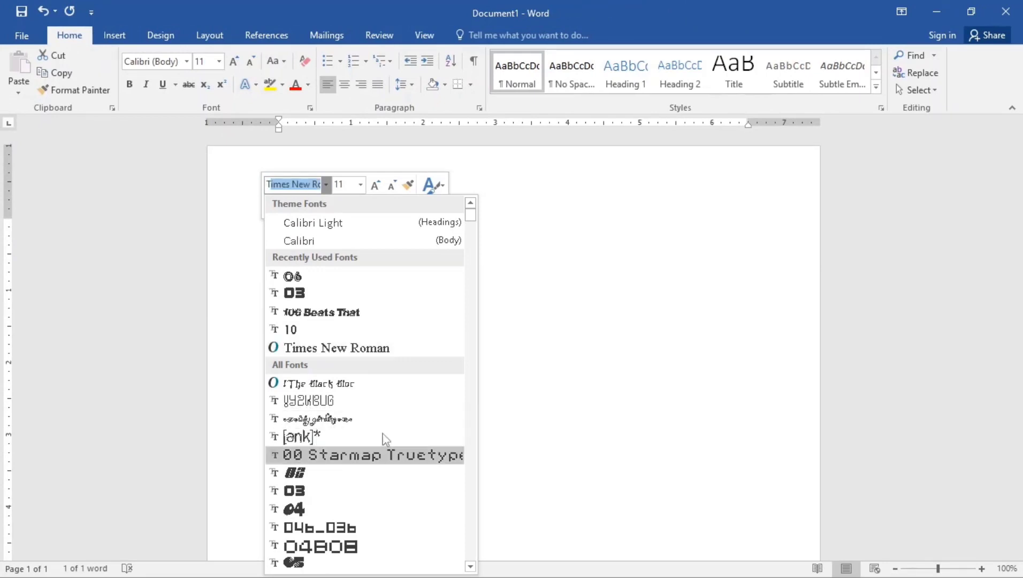
click(353, 348)
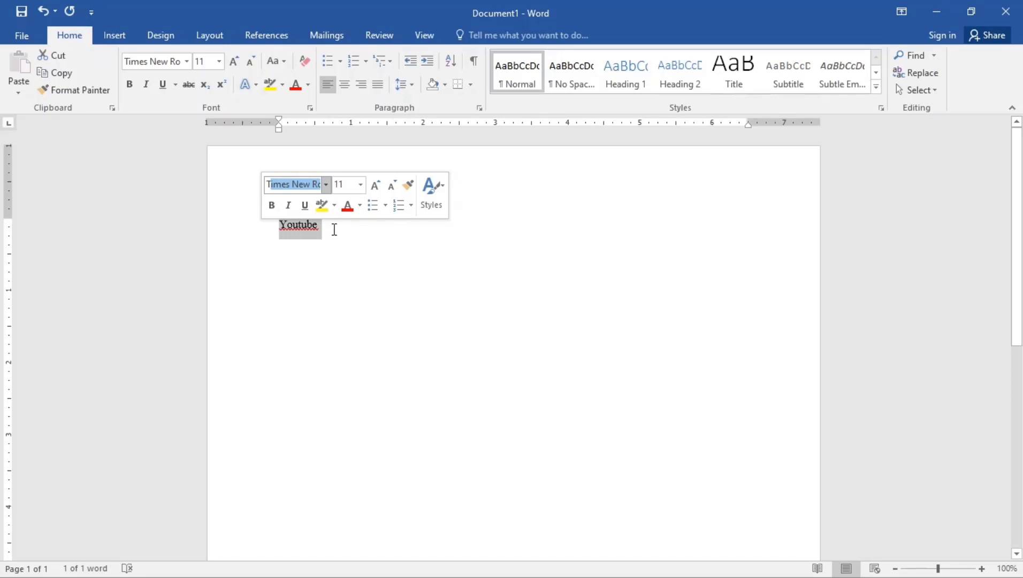
key(ctrl+b)
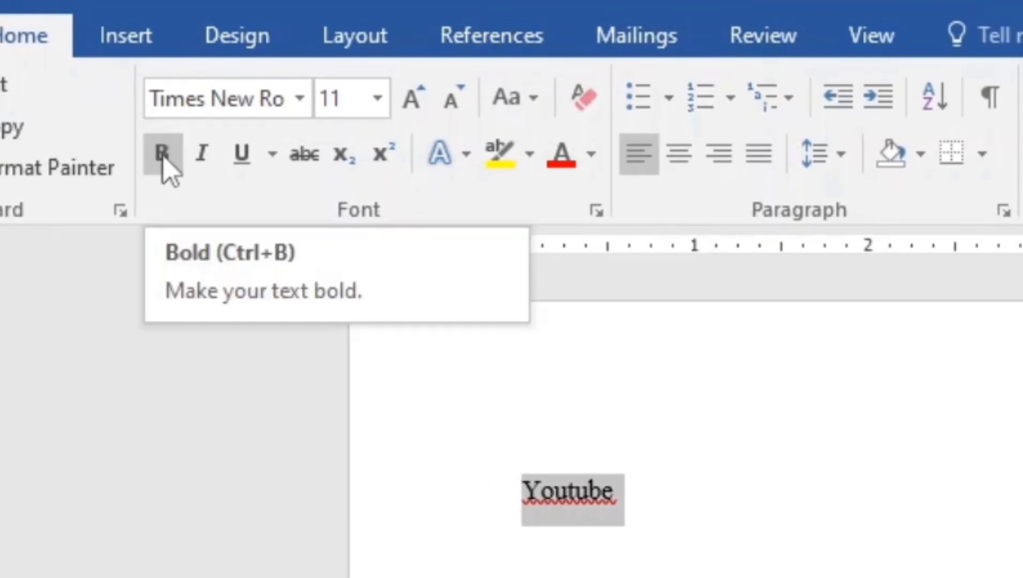
Make 'Youtube' bold and set it to 26 pt
click(163, 160)
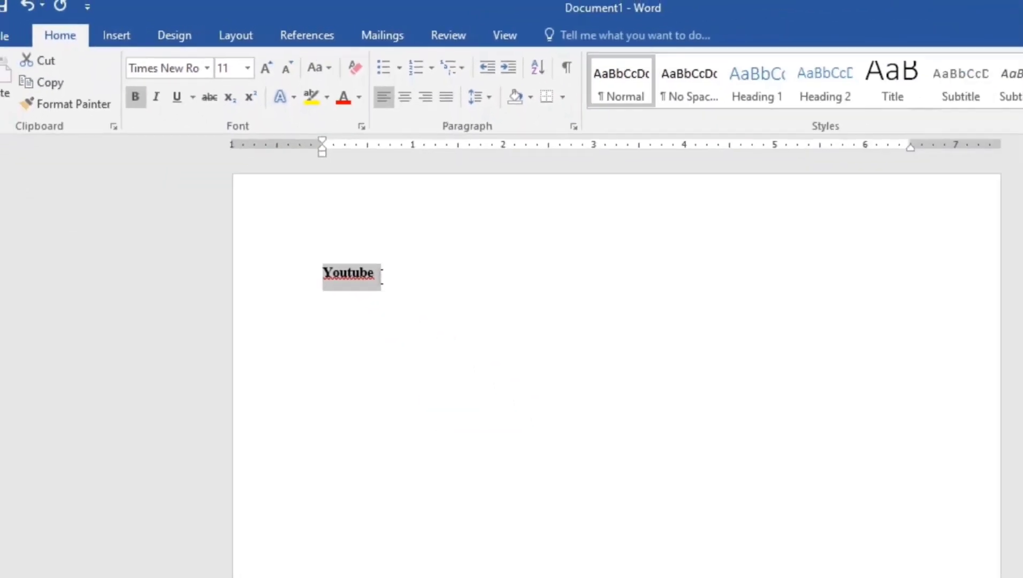
click(382, 275)
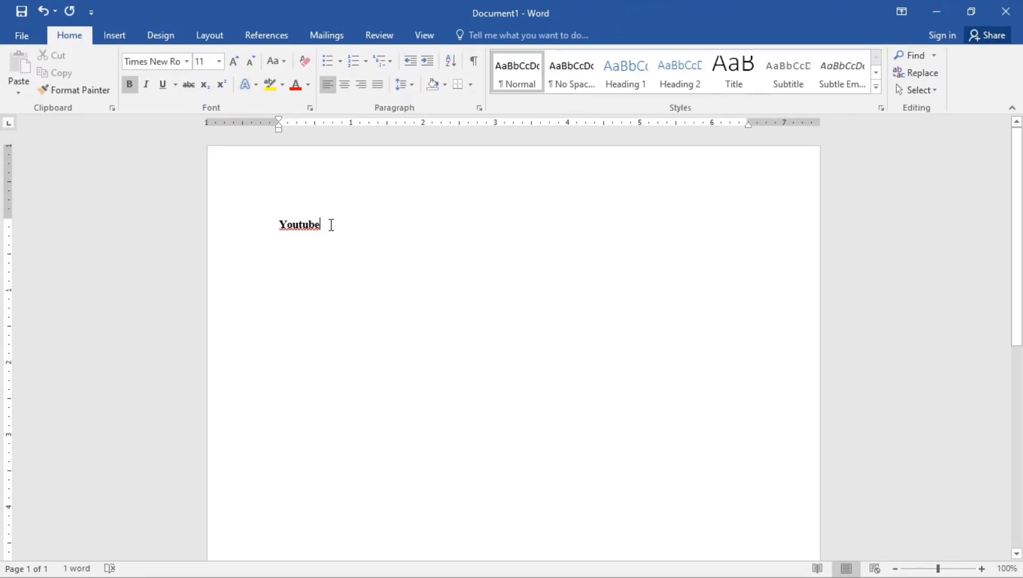
click(257, 227)
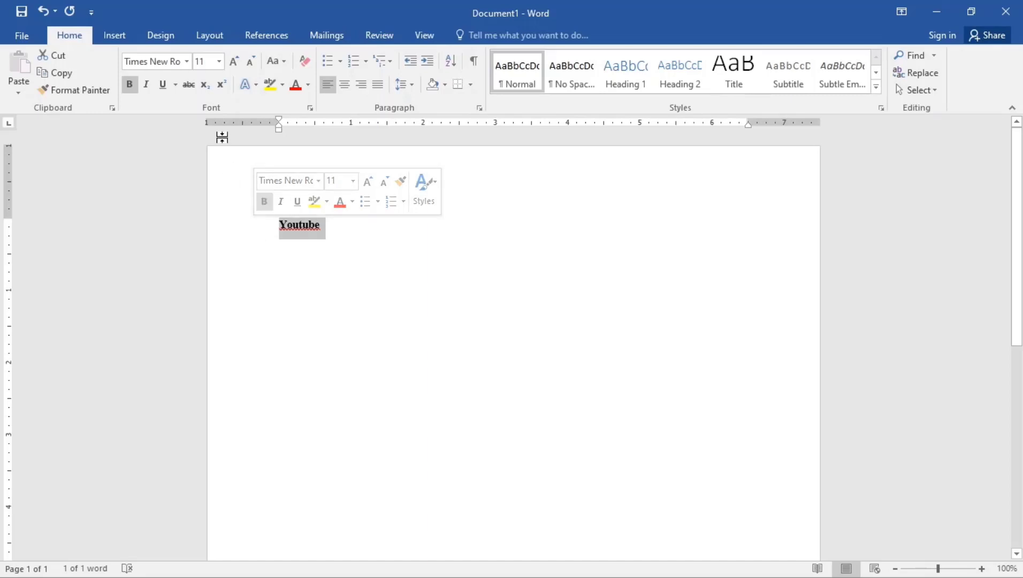
click(218, 61)
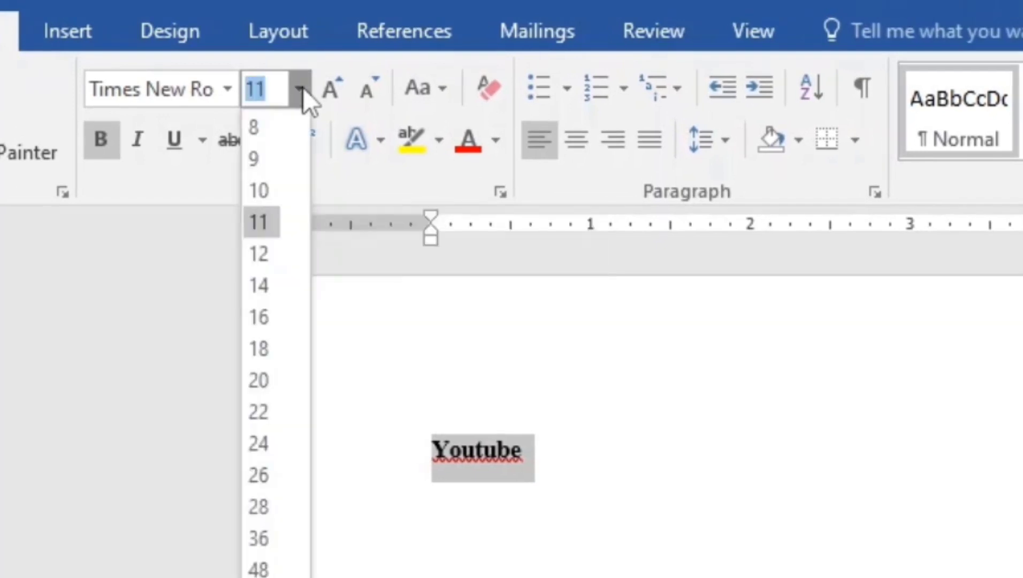
click(259, 478)
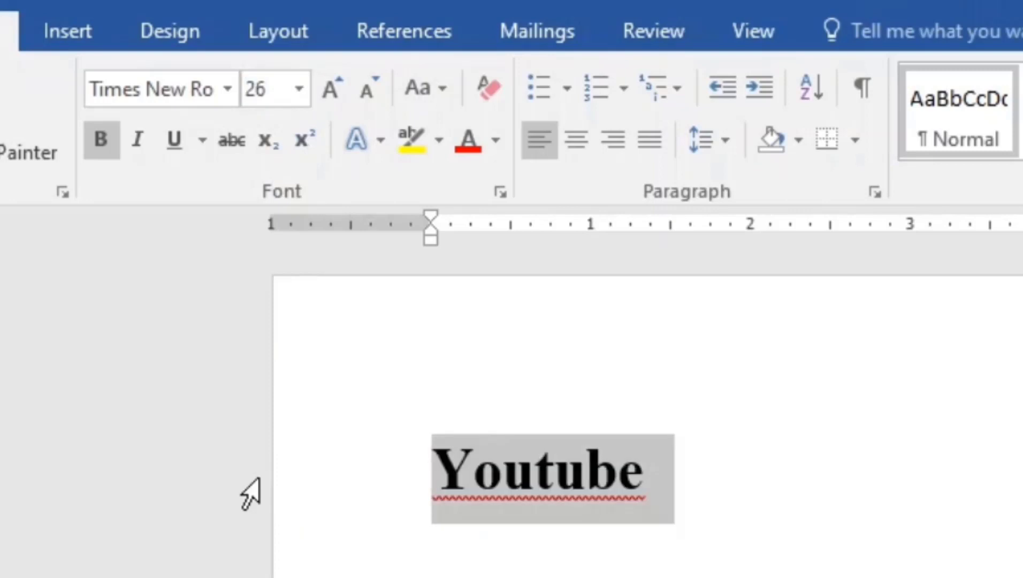
Try larger and smaller sizes with Grow/Shrink Font, then set 'Youtube' to 28 pt
click(329, 88)
click(328, 88)
click(328, 88)
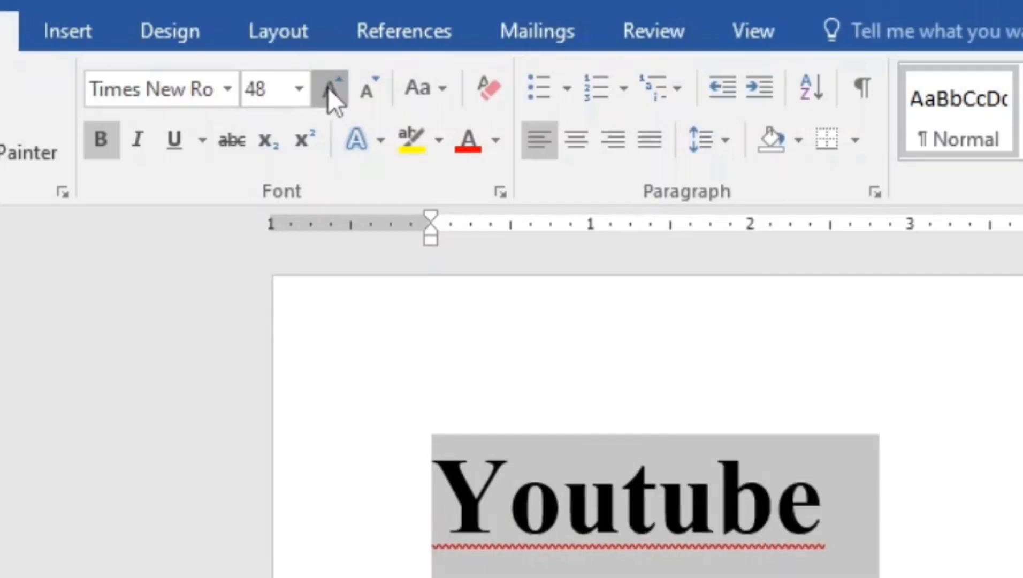
click(329, 88)
click(328, 88)
click(327, 87)
click(370, 94)
click(370, 94)
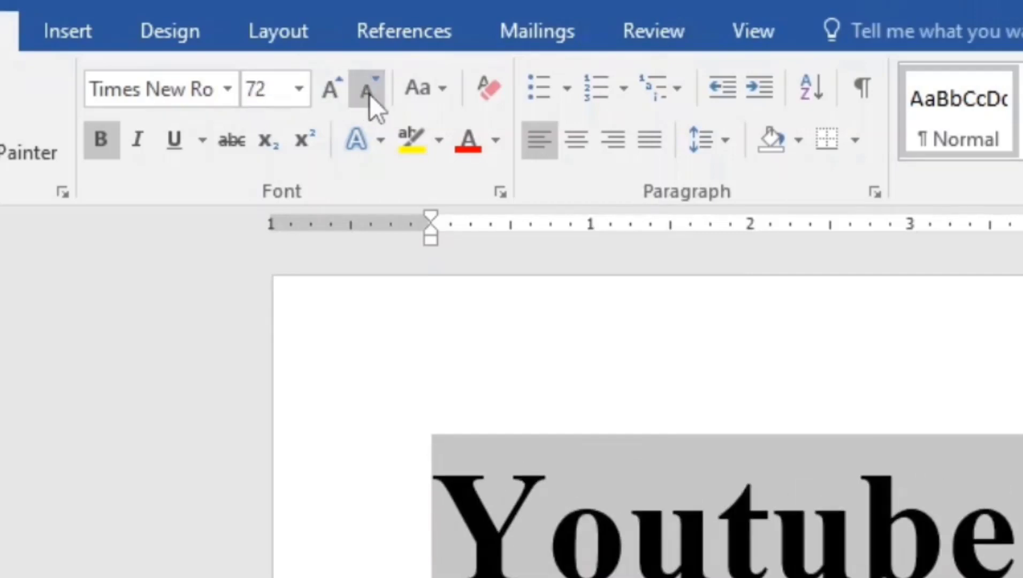
click(370, 94)
click(370, 94)
click(330, 88)
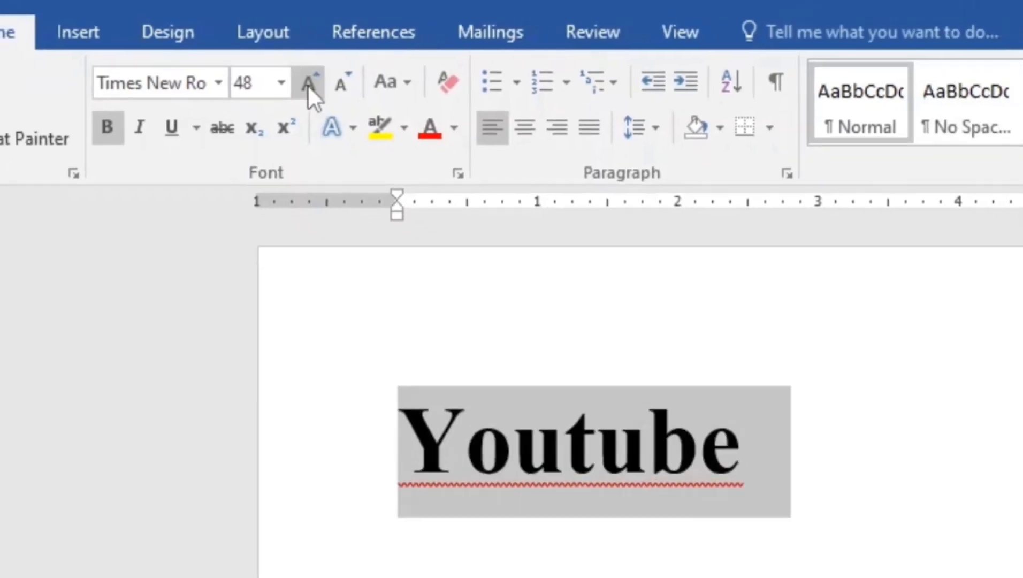
click(330, 88)
click(330, 88)
click(256, 64)
click(256, 64)
click(255, 65)
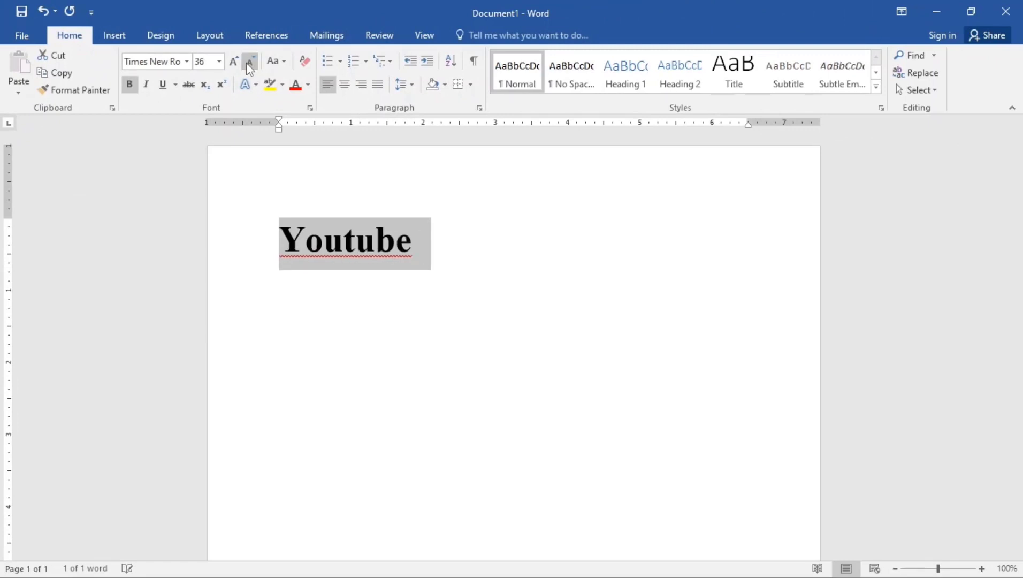
click(219, 61)
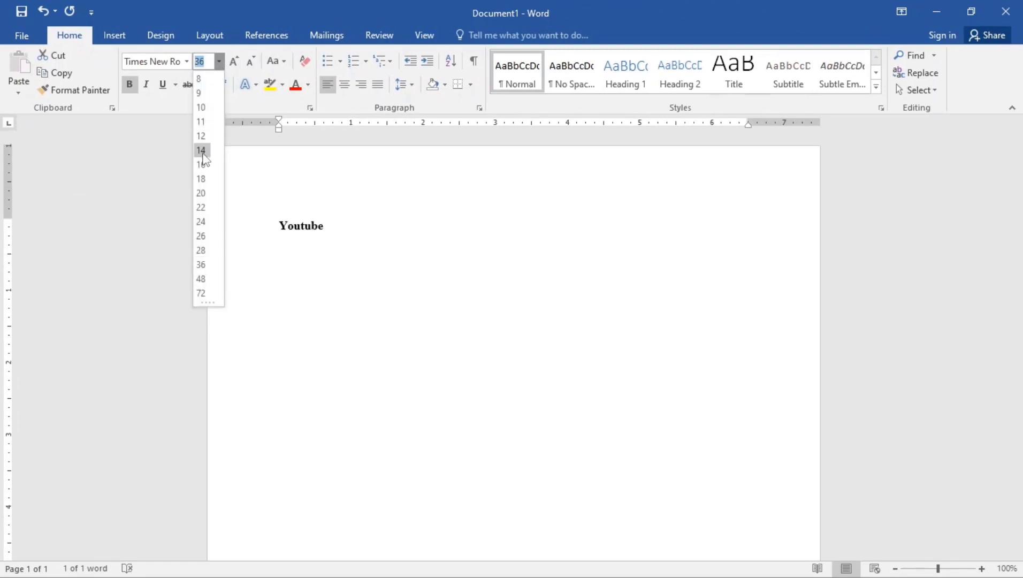
click(201, 252)
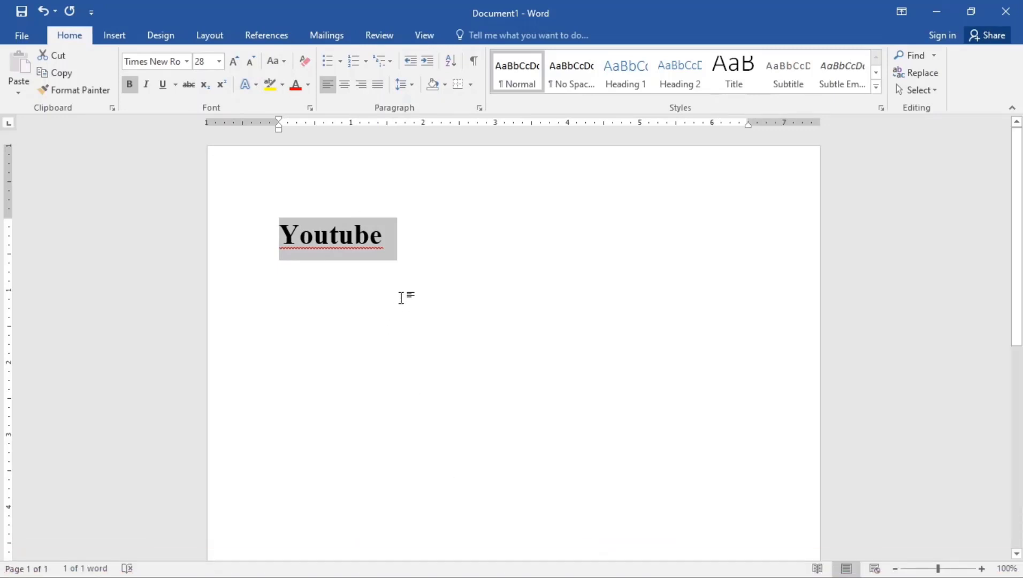
Type 'Learn Digital Skills' on a new line below Youtube
click(381, 235)
key(Return)
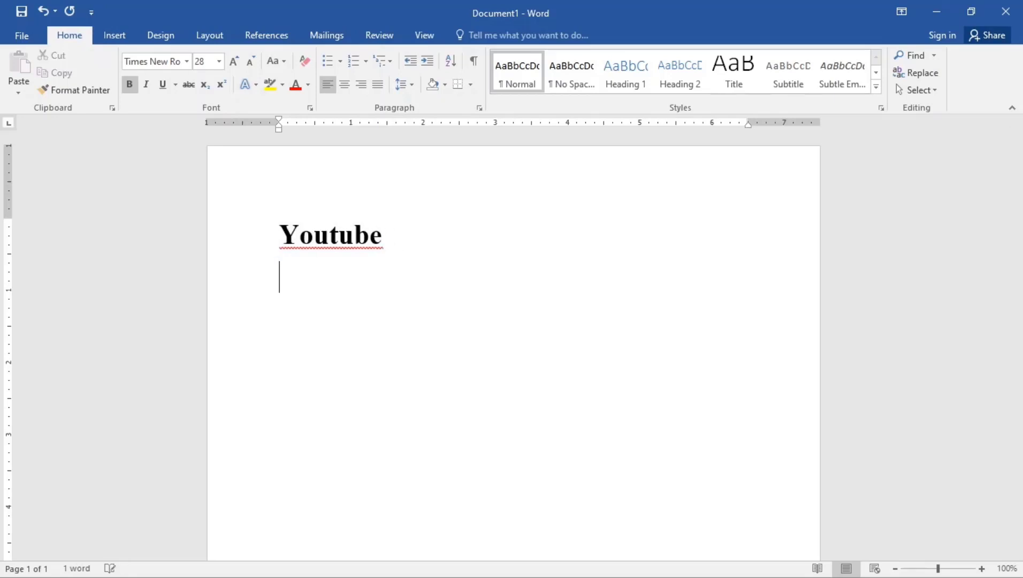
key(Caps_Lock)
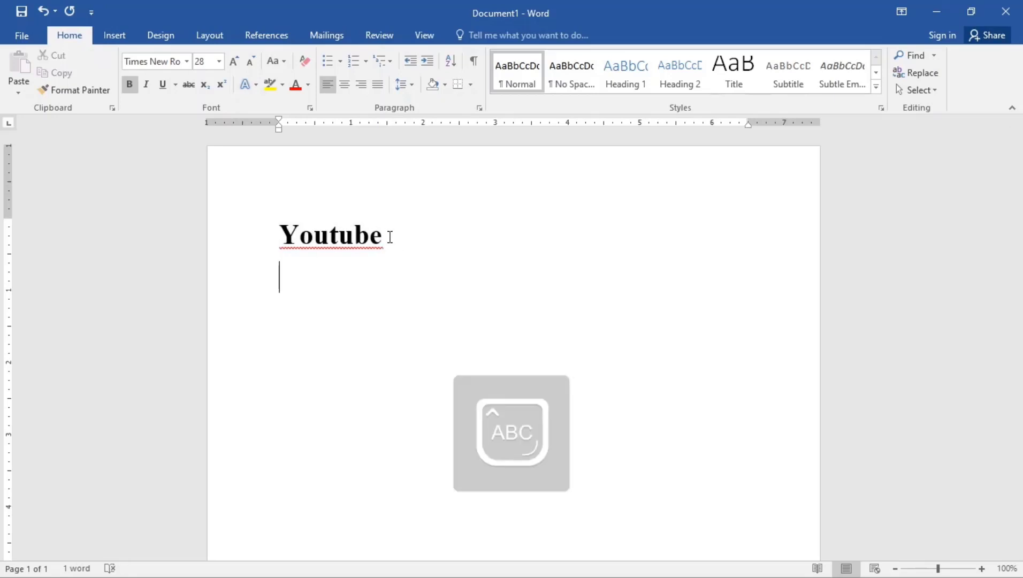
text(L)
key(Caps_Lock)
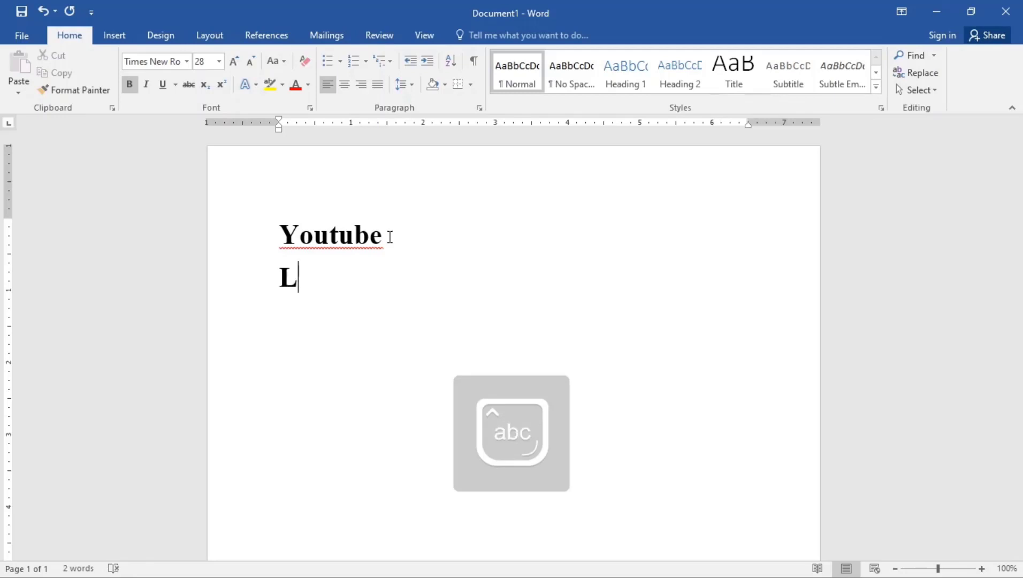
text(earn Digital)
key(Caps_Lock)
text(S)
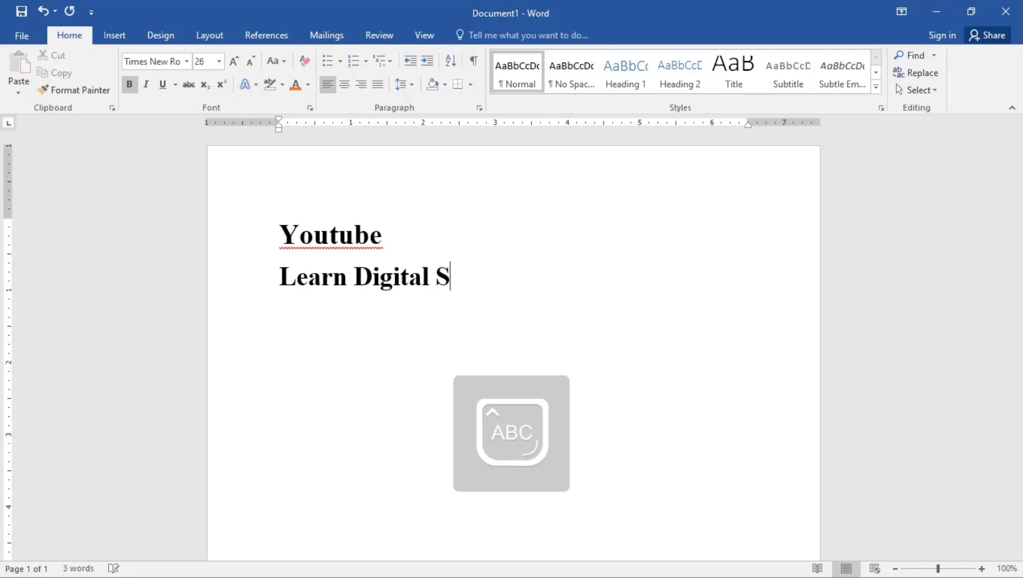
key(Caps_Lock)
text(kill)
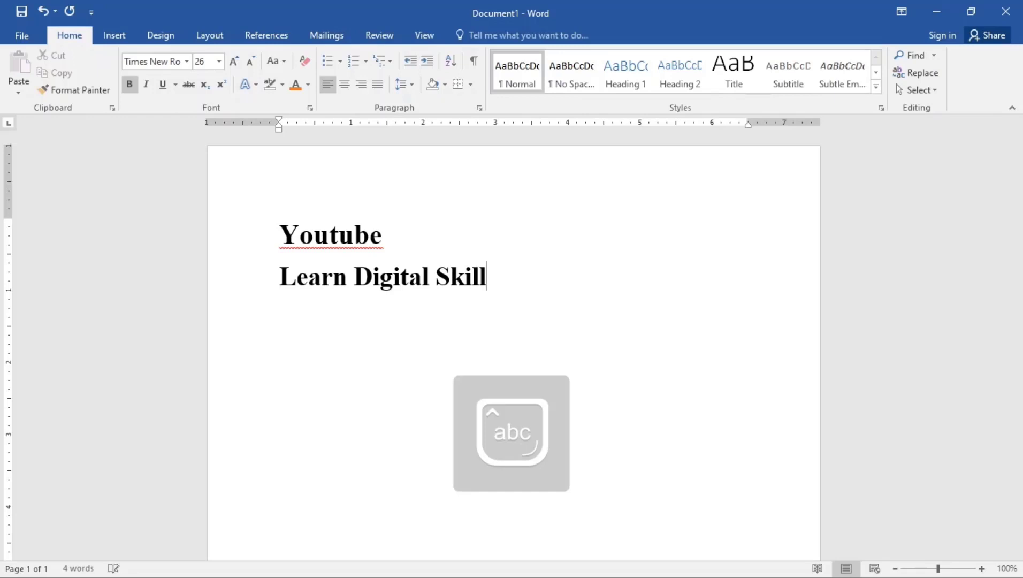
text(s)
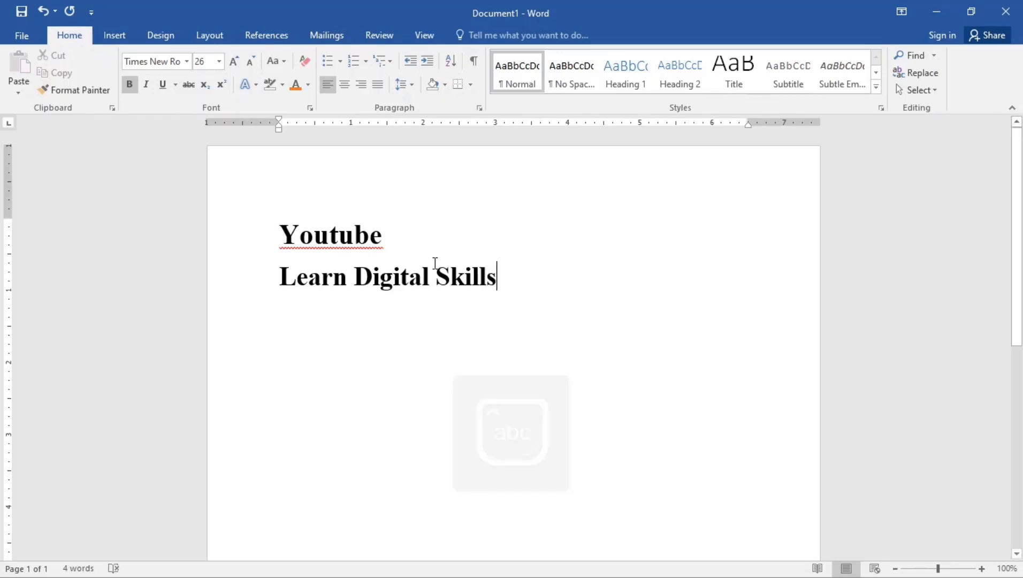
Reduce 'Learn Digital Skills' to 22 pt and make it italic and underlined
drag(507, 276, 283, 276)
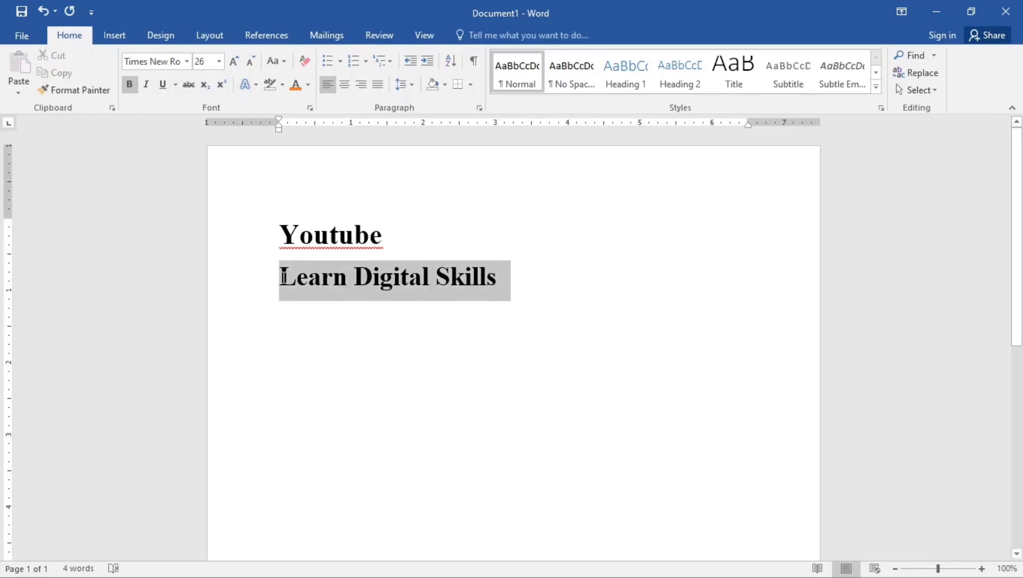
click(248, 59)
click(249, 59)
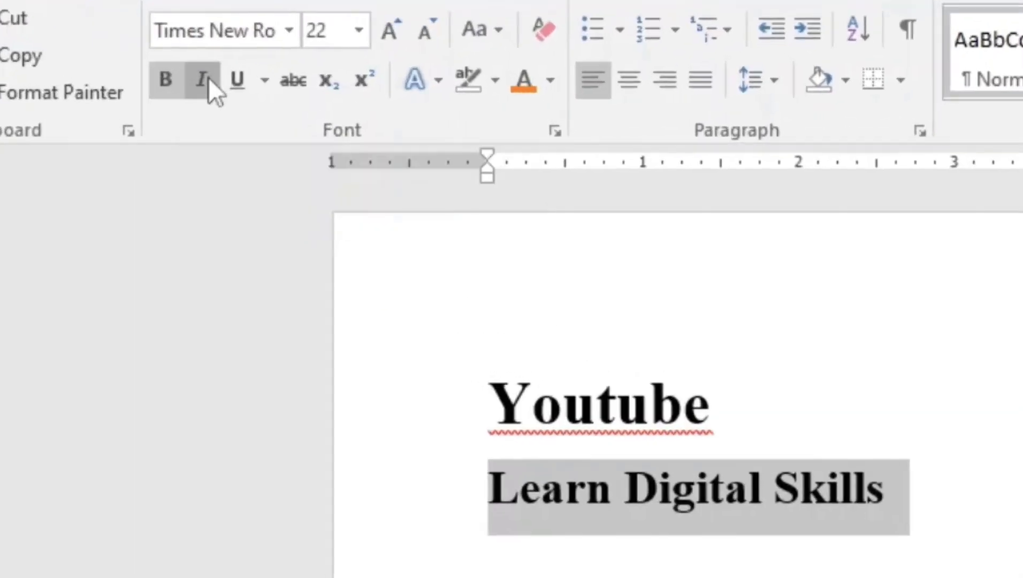
click(148, 86)
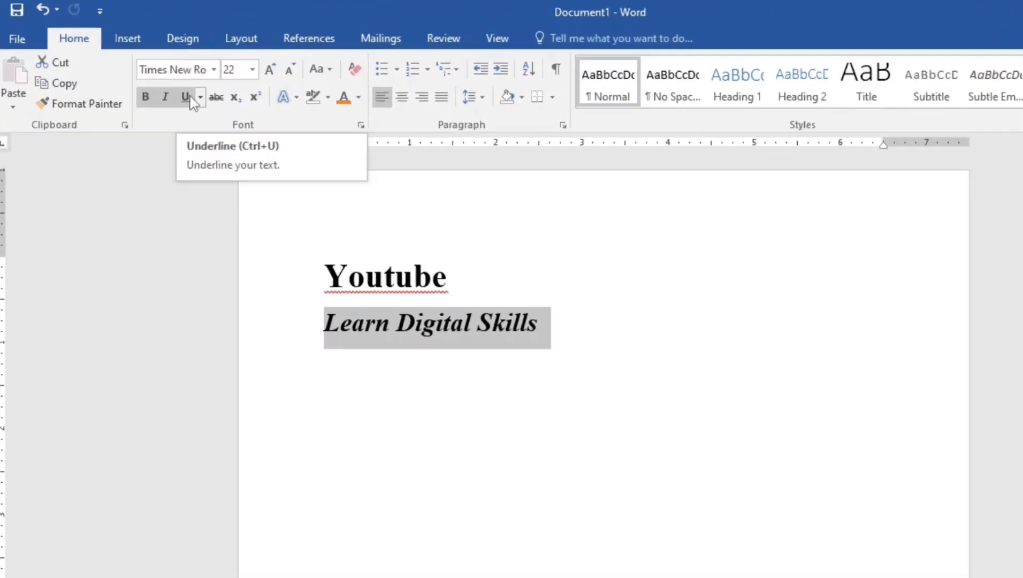
click(169, 88)
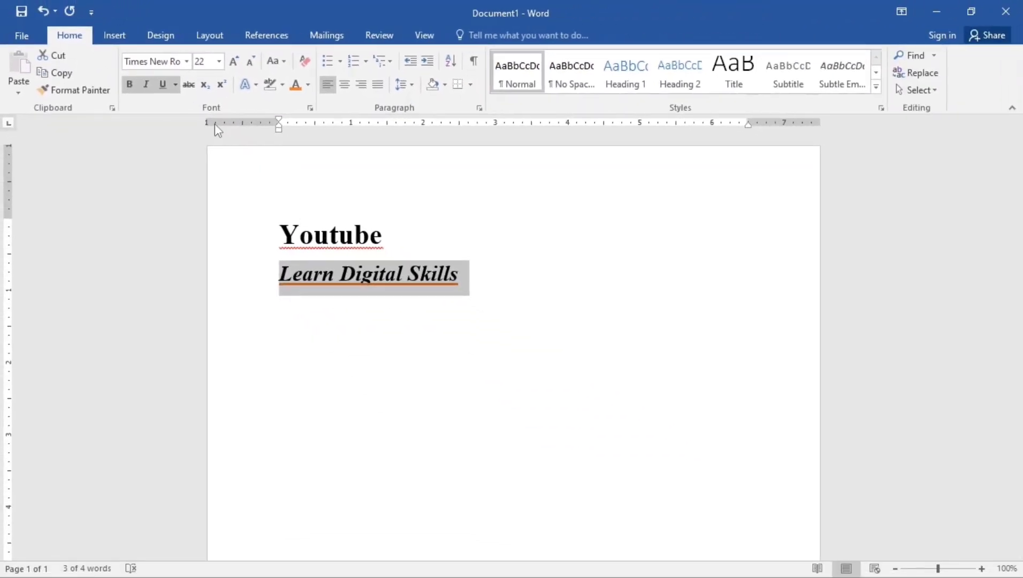
Change the underline color of 'Learn Digital Skills' to red
click(176, 84)
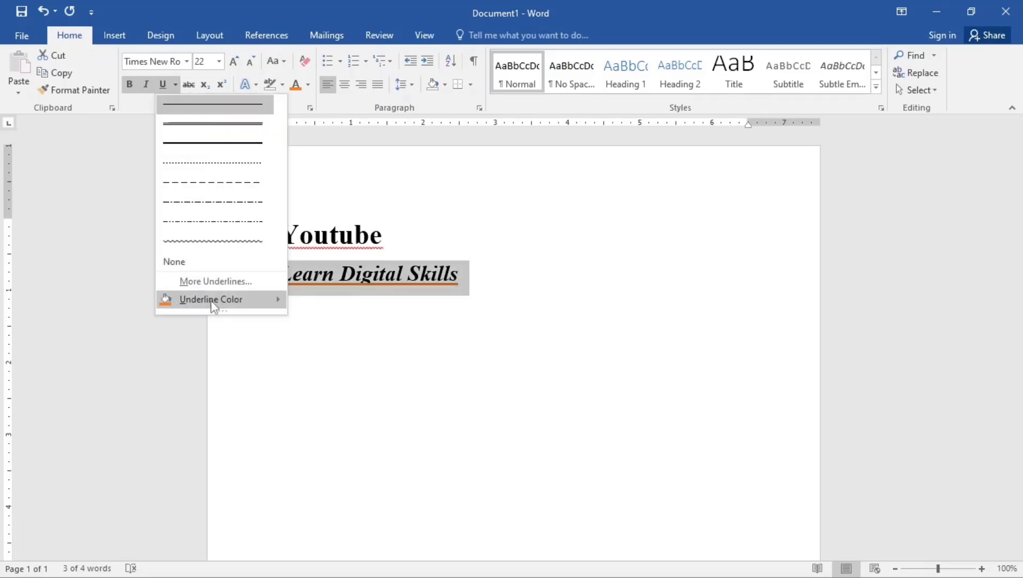
mouse_move(229, 306)
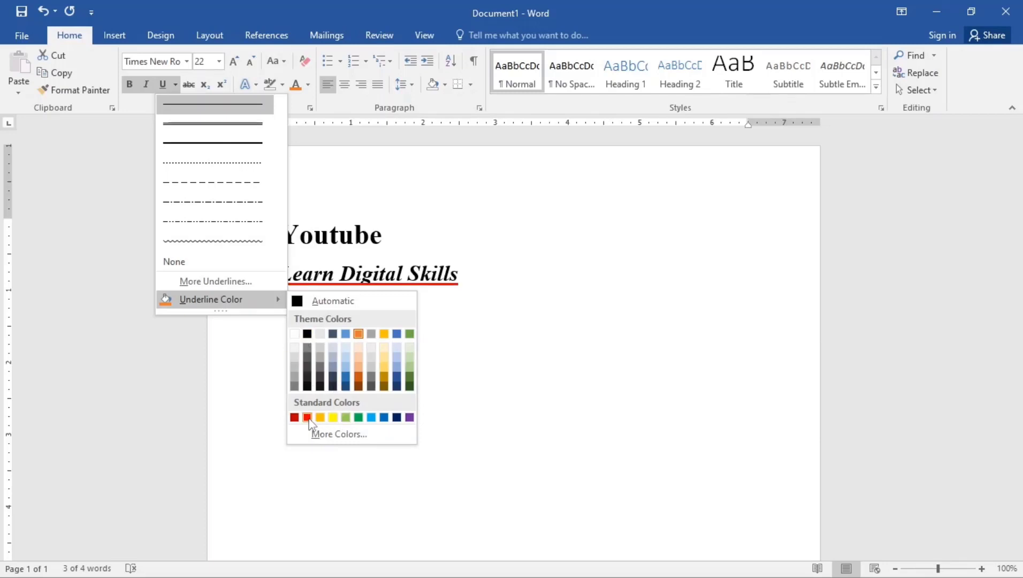
click(307, 418)
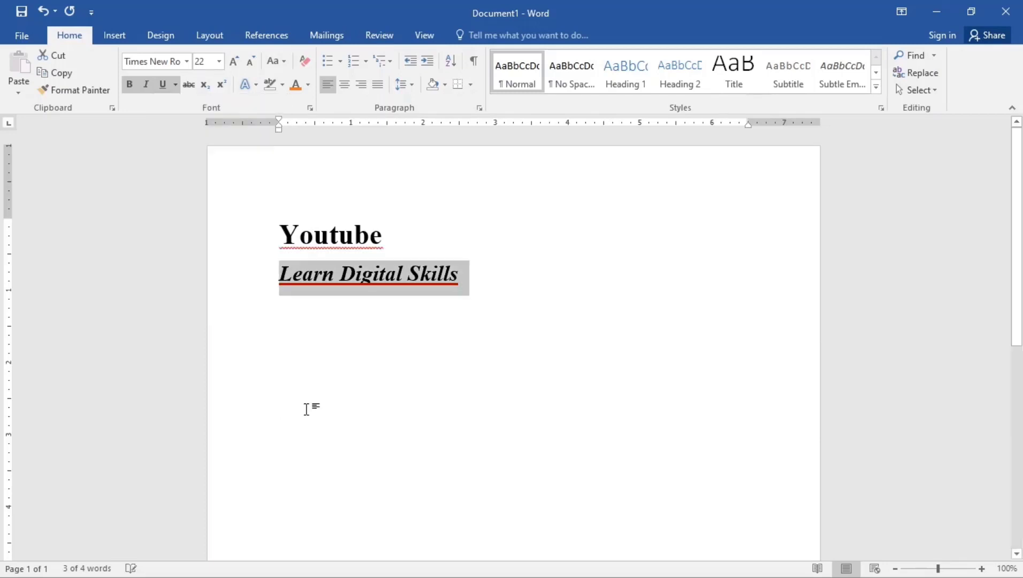
Switch the underline to a dot-dash style and place the cursor after the line
click(175, 85)
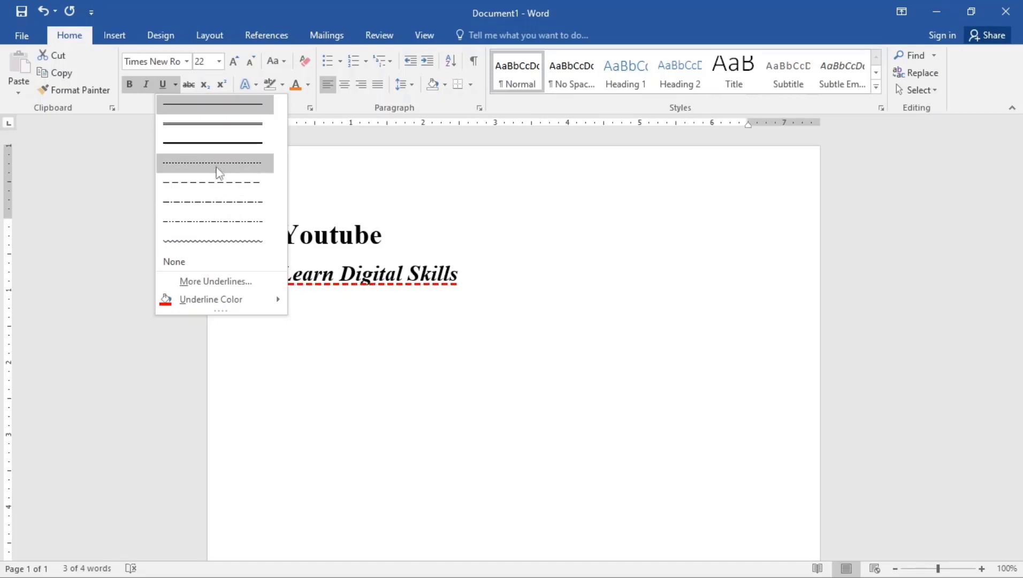
click(224, 221)
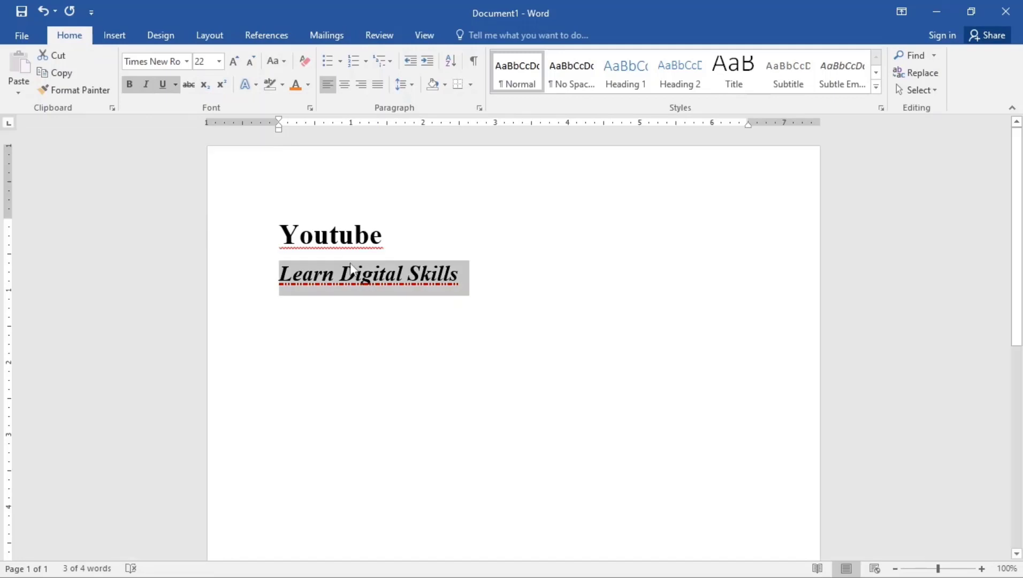
click(374, 277)
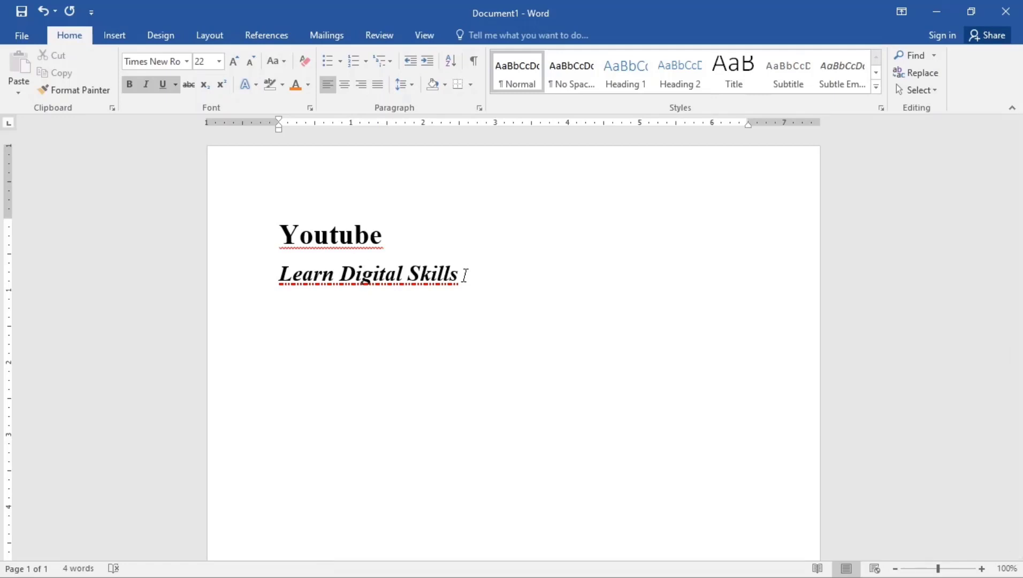
click(464, 275)
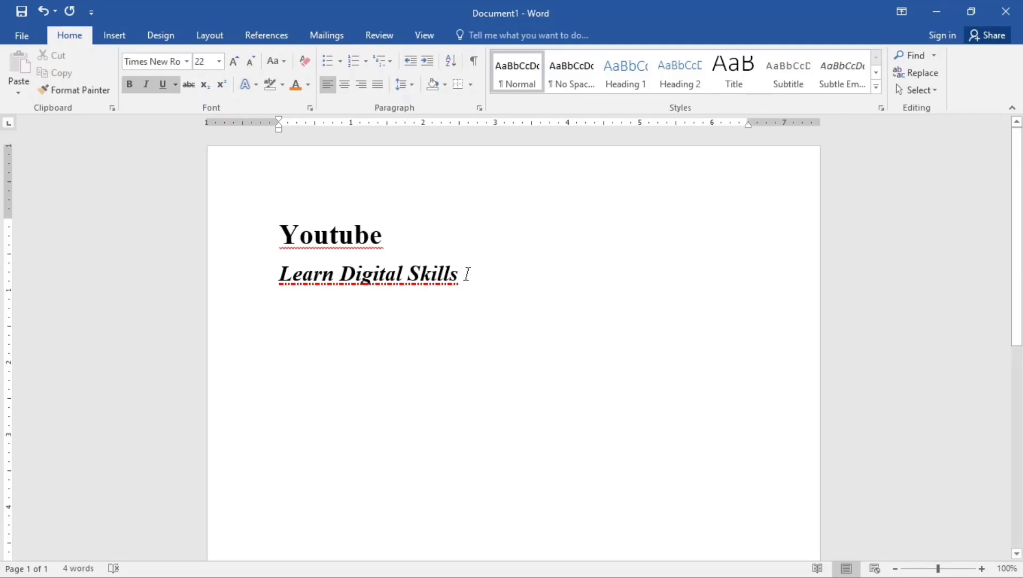
Type 'False' on a new line below Learn Digital Skills
key(Return)
key(Caps_Lock)
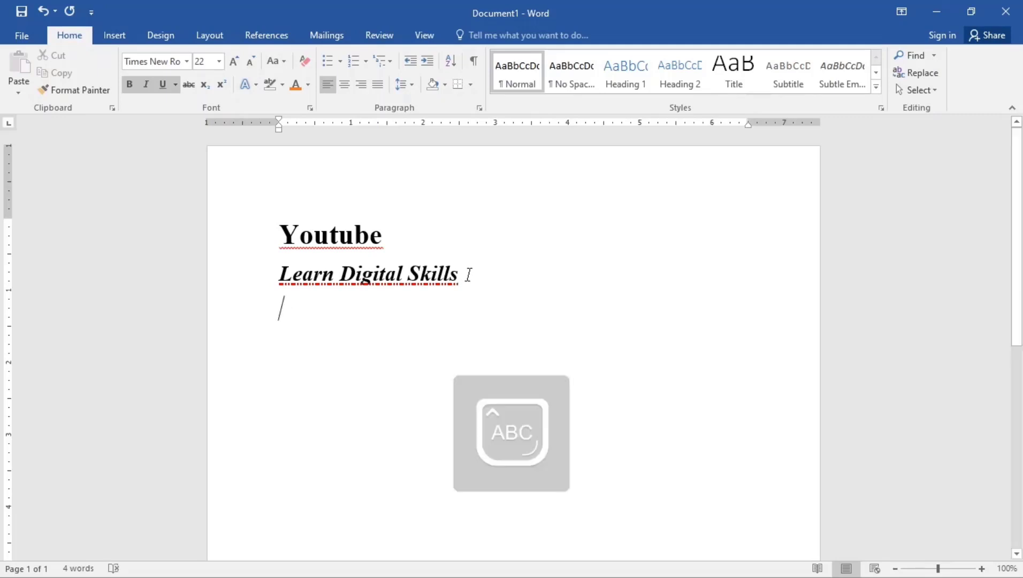
text(F)
key(Caps_Lock)
text(a)
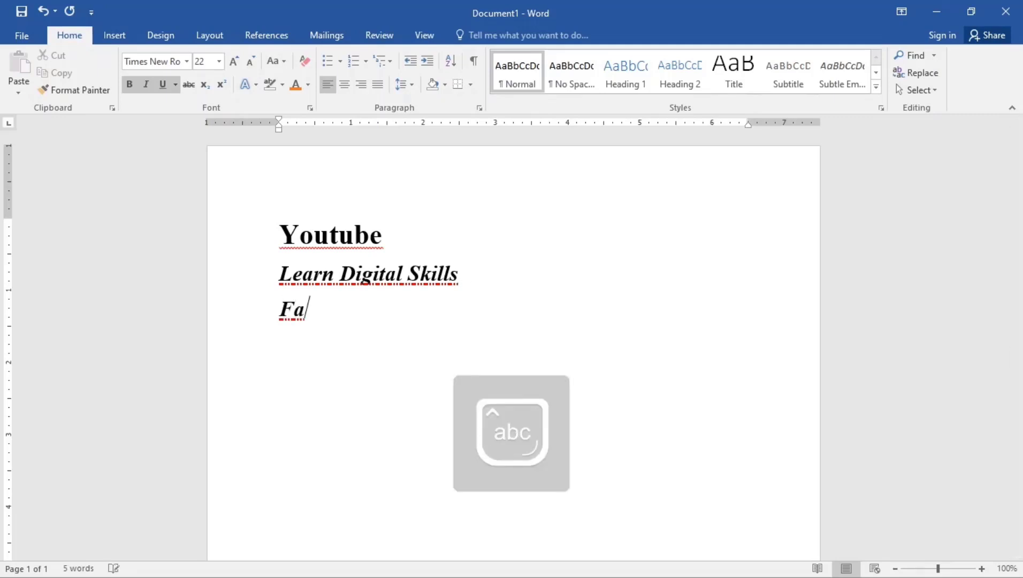
text(lse)
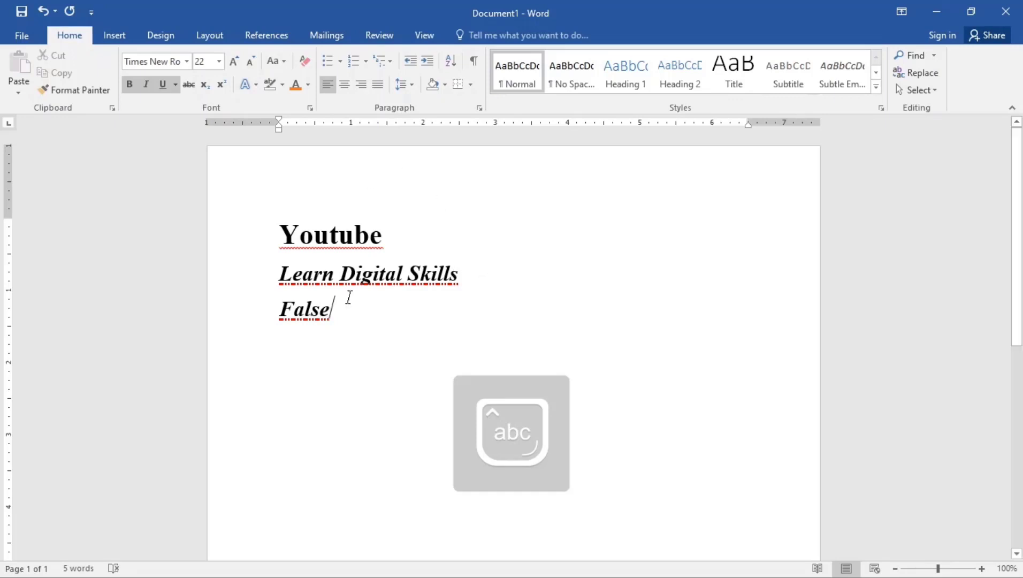
Strip bold, italic and underline from False, strike it through, grow it to 24 pt, then shrink one step
double_click(309, 319)
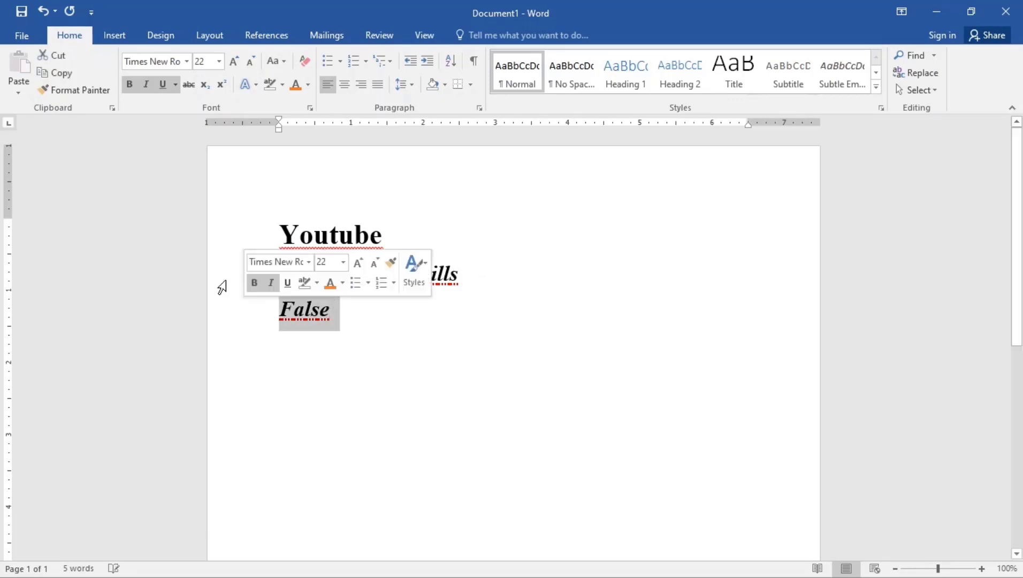
click(129, 84)
click(146, 84)
click(162, 84)
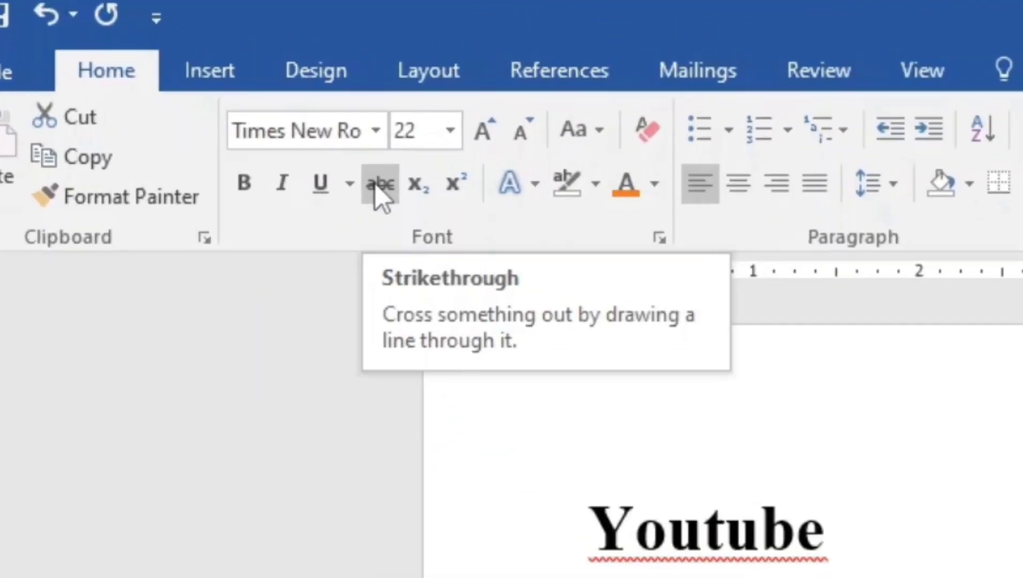
click(191, 86)
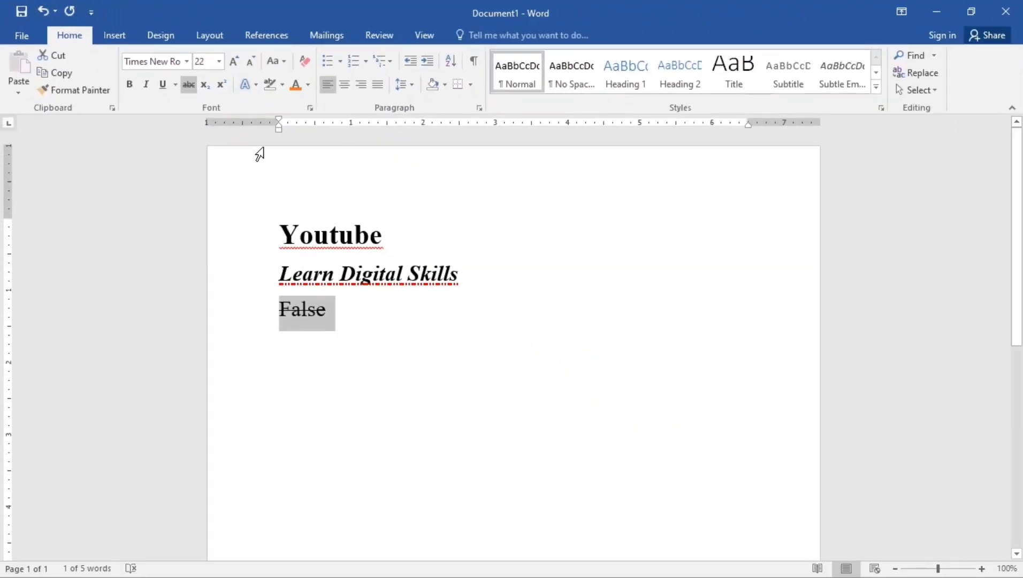
click(234, 61)
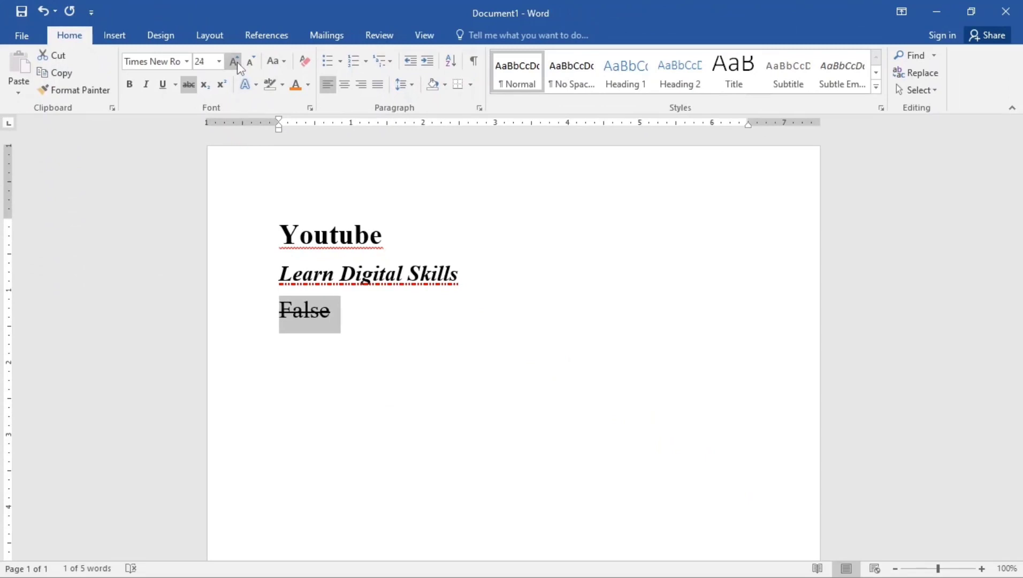
click(251, 62)
Shrink False to 20 pt, finish 'Learn digital skills', and give that line a shadowed text effect
click(250, 62)
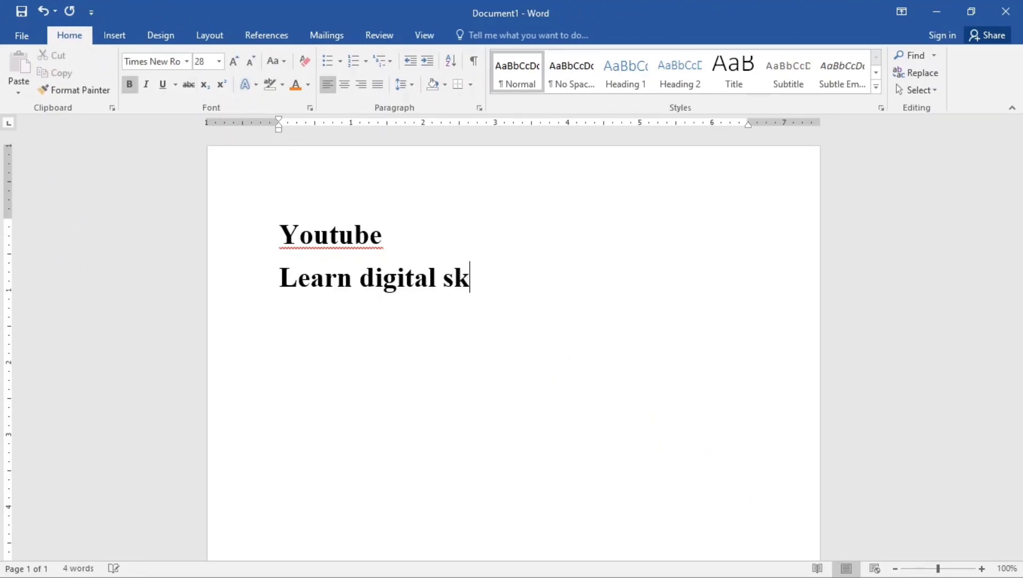
text(ills)
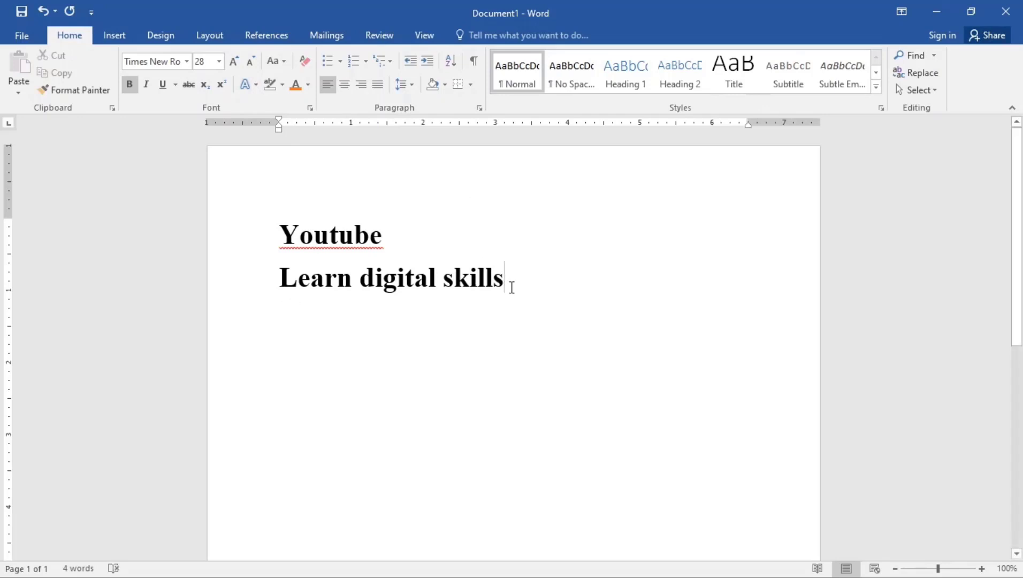
drag(516, 283, 256, 281)
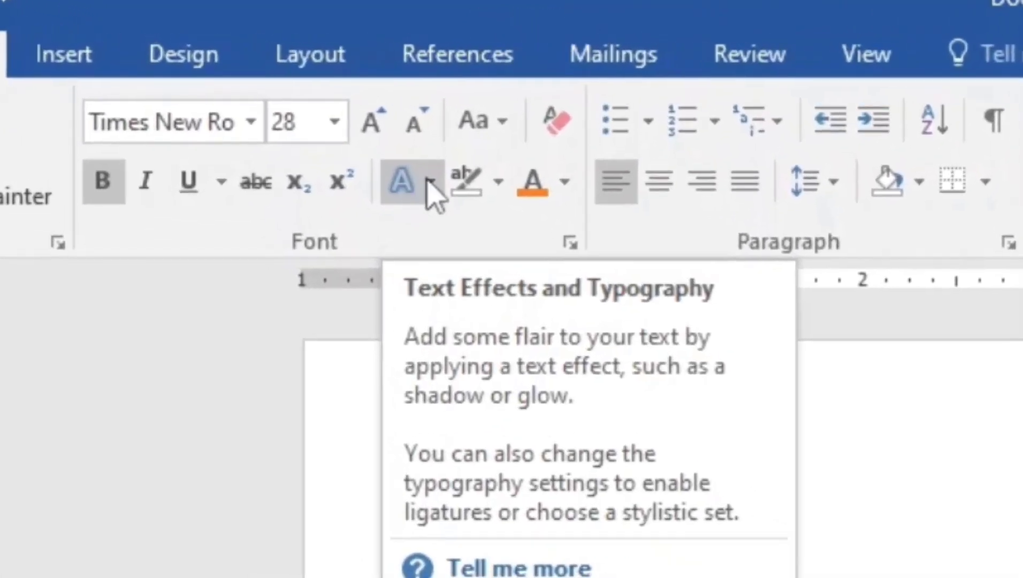
click(428, 182)
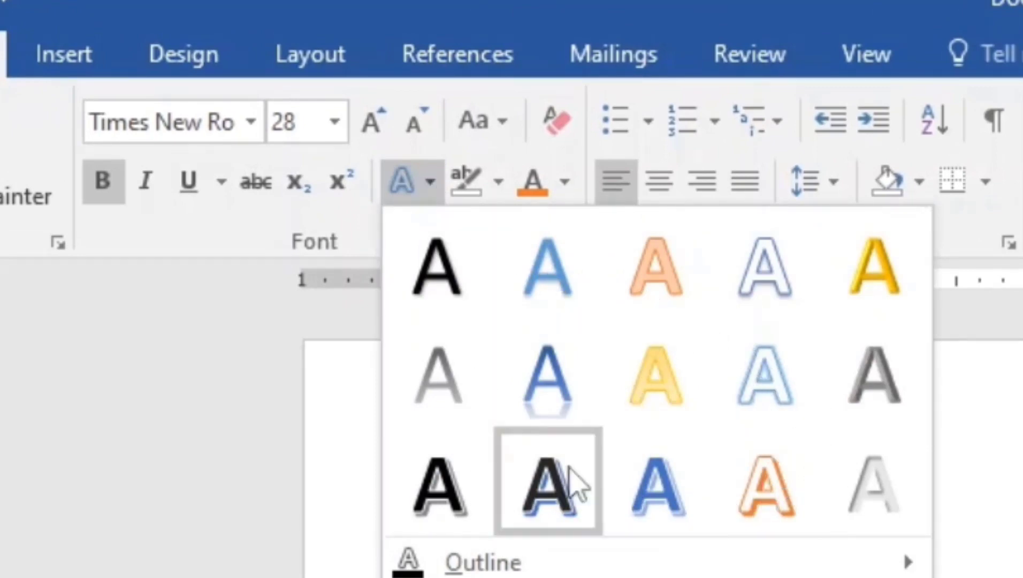
click(554, 508)
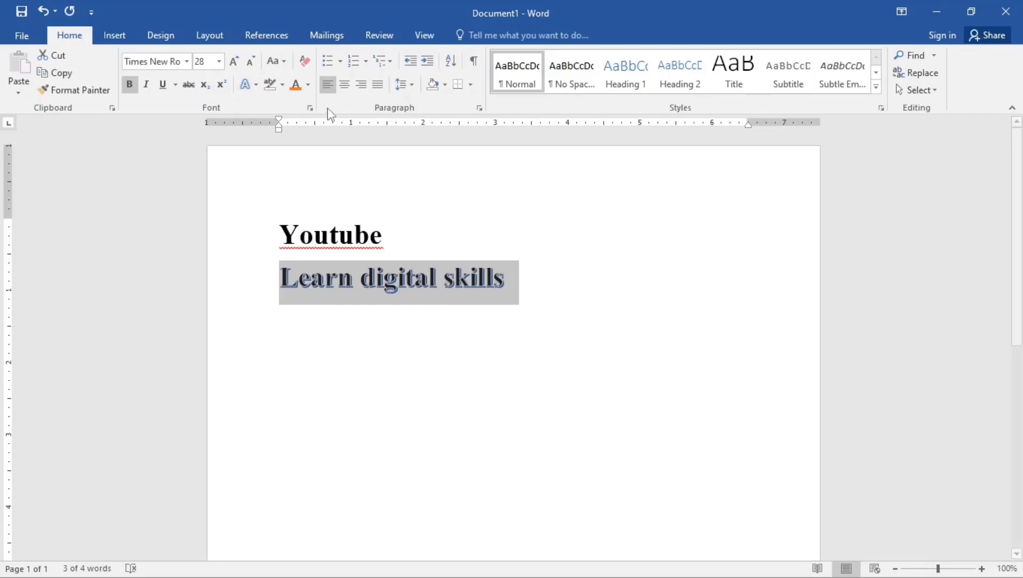
Colour the Learn digital skills line Green, Accent 6, Darker 50%
click(308, 85)
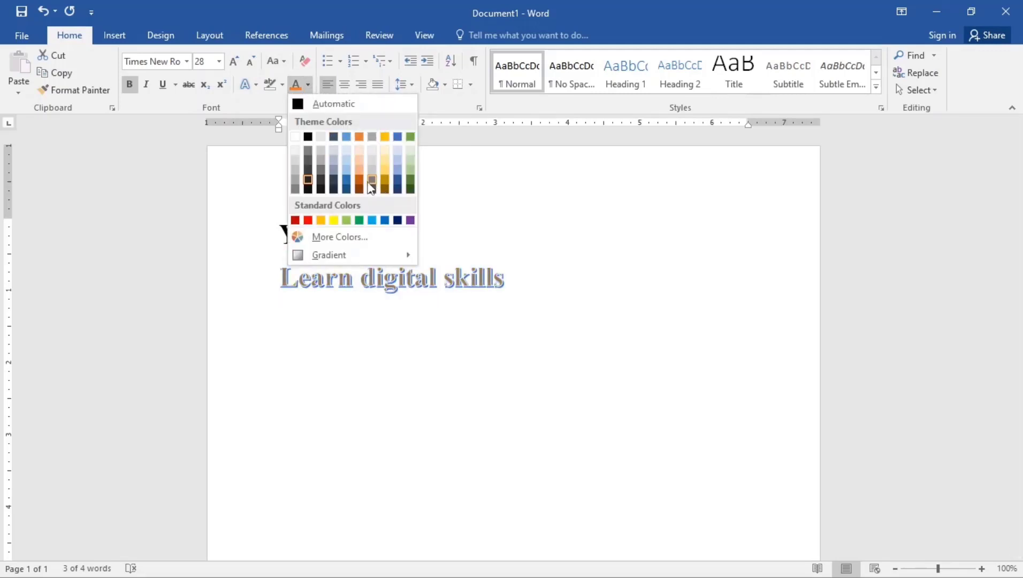
click(412, 190)
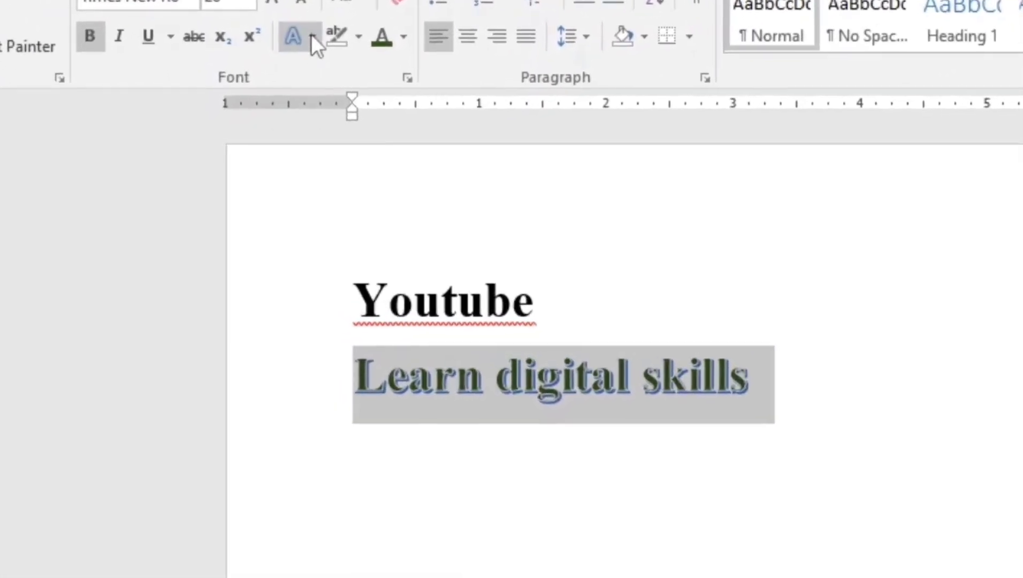
Edge the Learn digital skills letters with a dark orange text outline
click(313, 35)
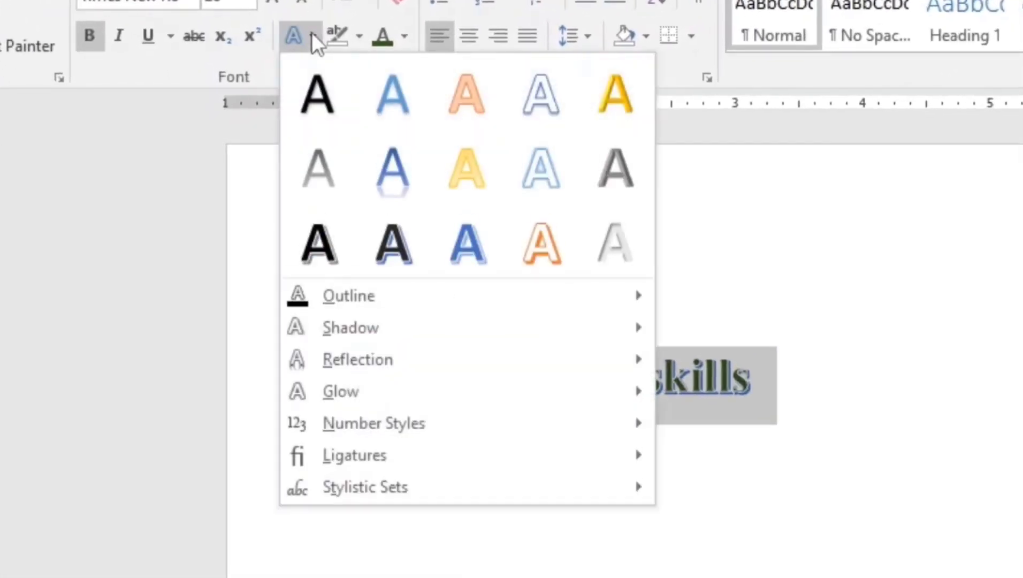
mouse_move(423, 299)
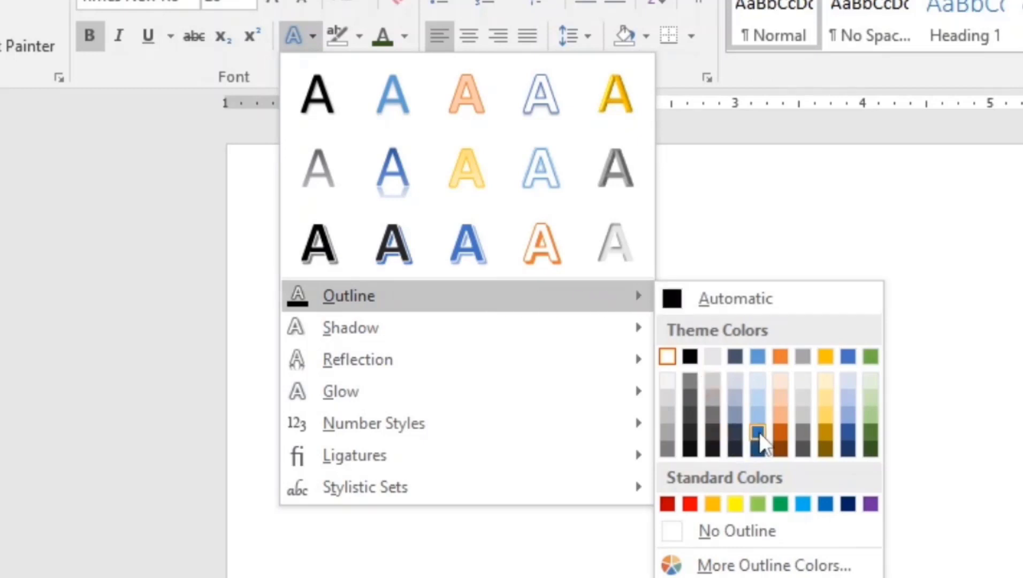
click(778, 431)
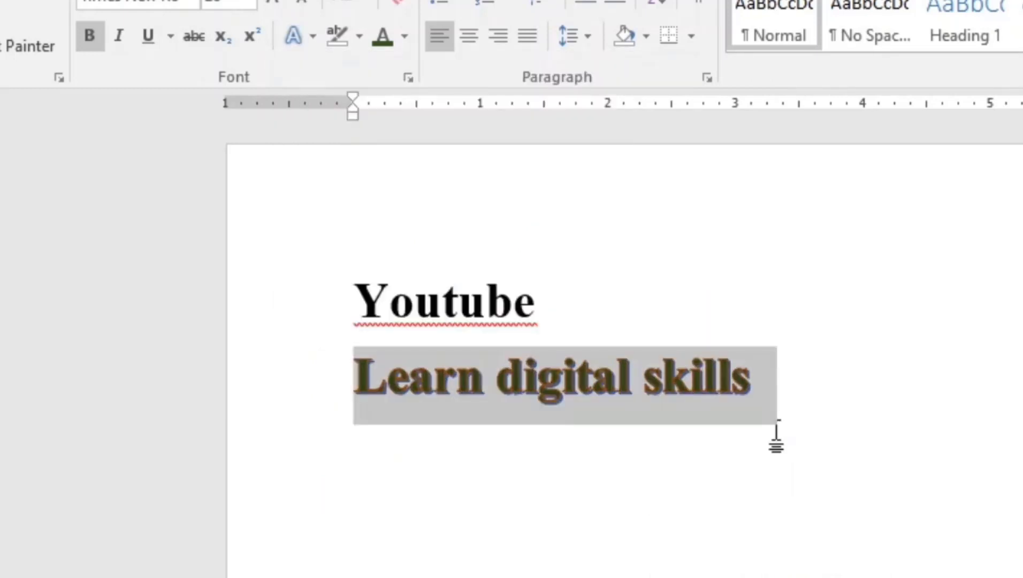
click(770, 394)
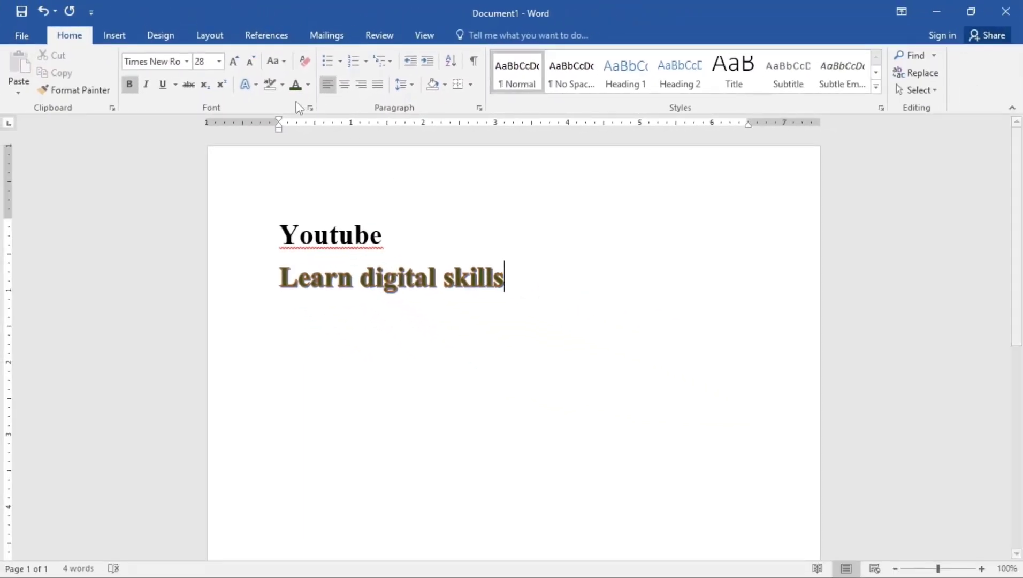
Apply a Reflection Variation beneath the selected Learn digital skills line
click(256, 86)
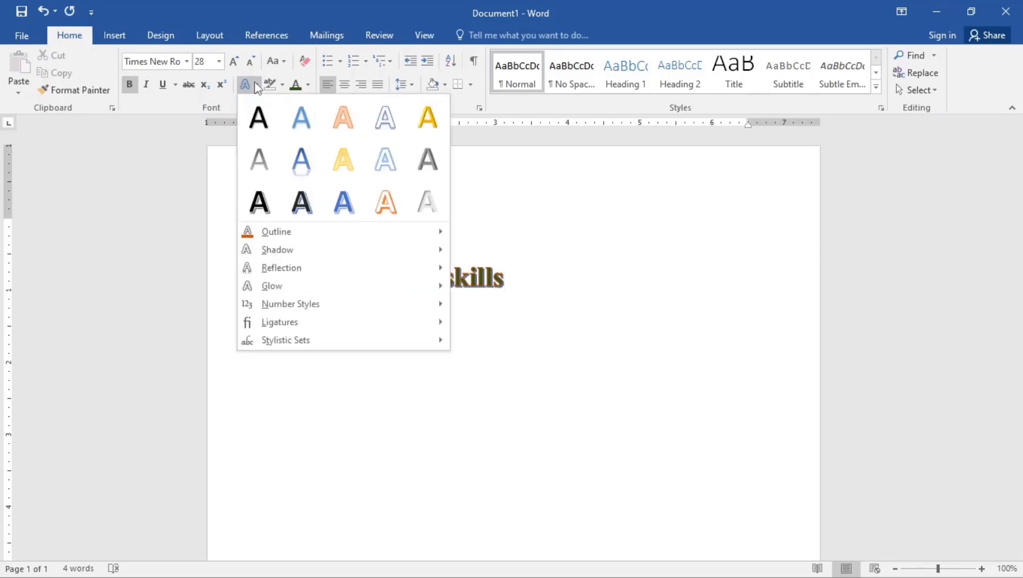
mouse_move(285, 251)
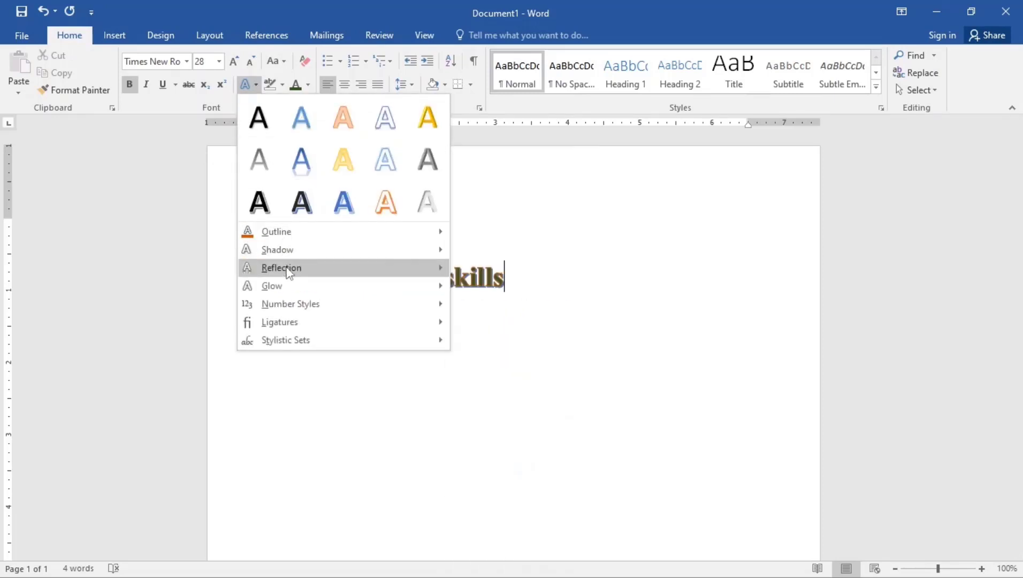
mouse_move(303, 310)
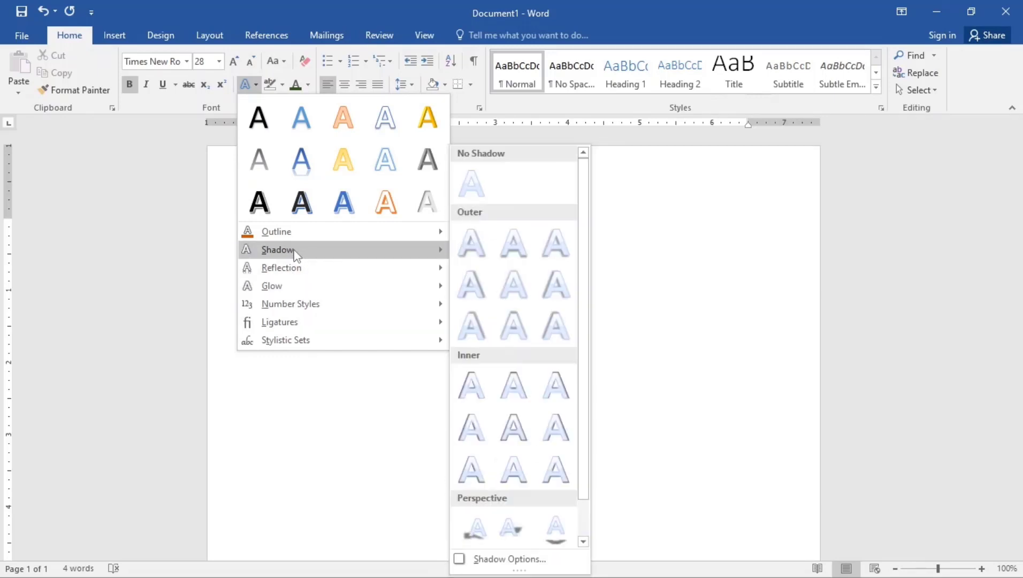
mouse_move(279, 272)
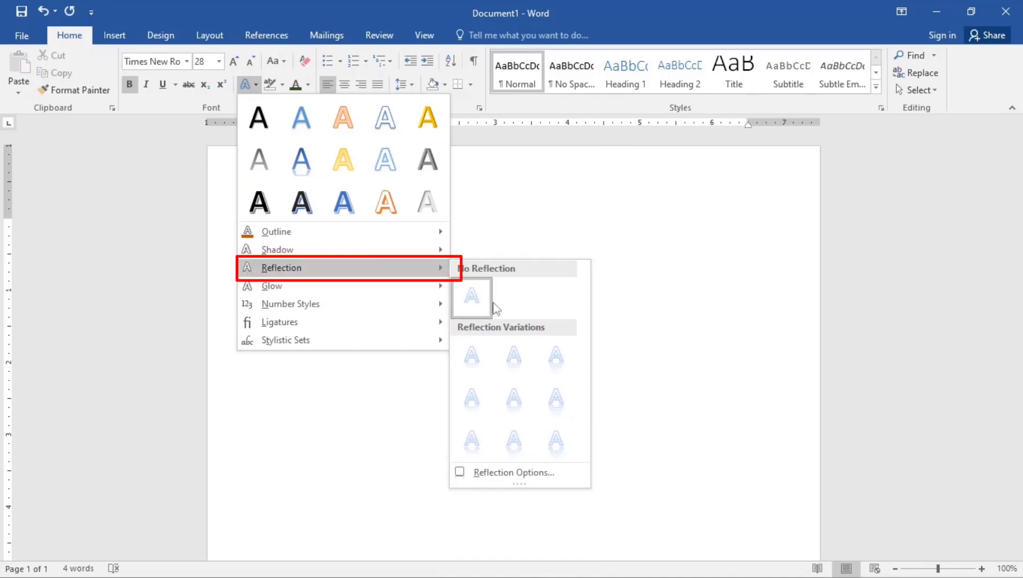
click(556, 363)
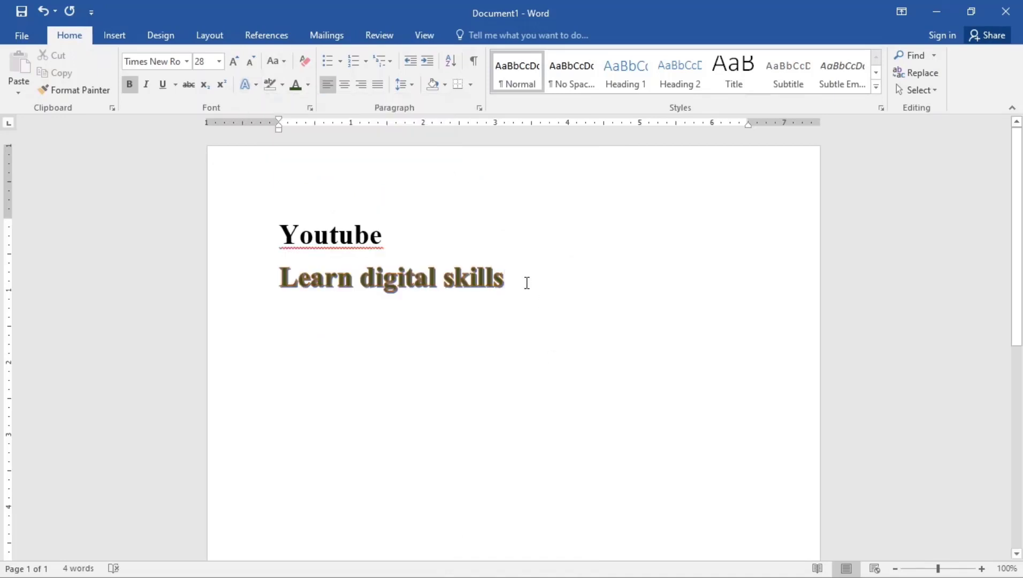
drag(518, 274, 274, 279)
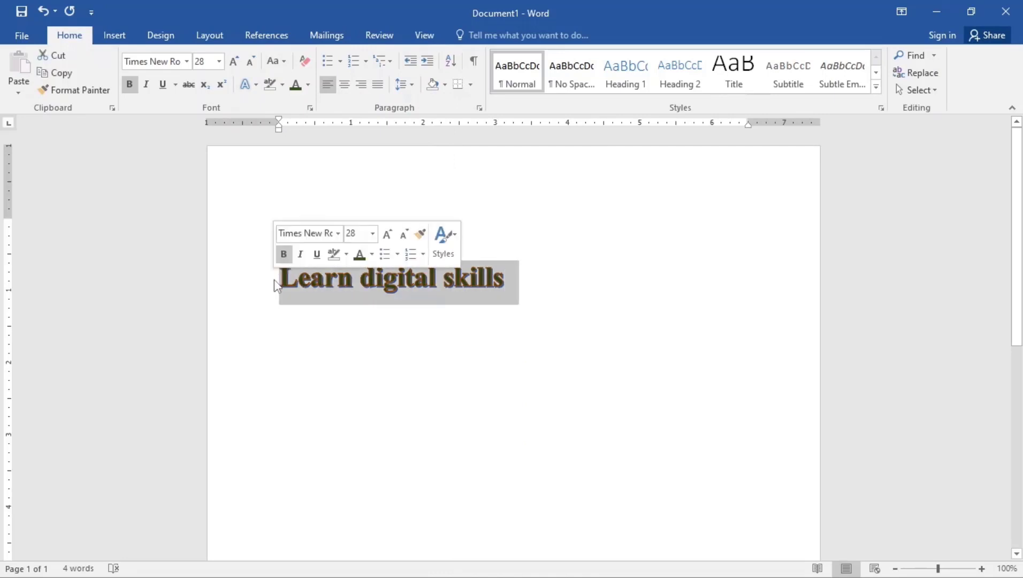
click(256, 85)
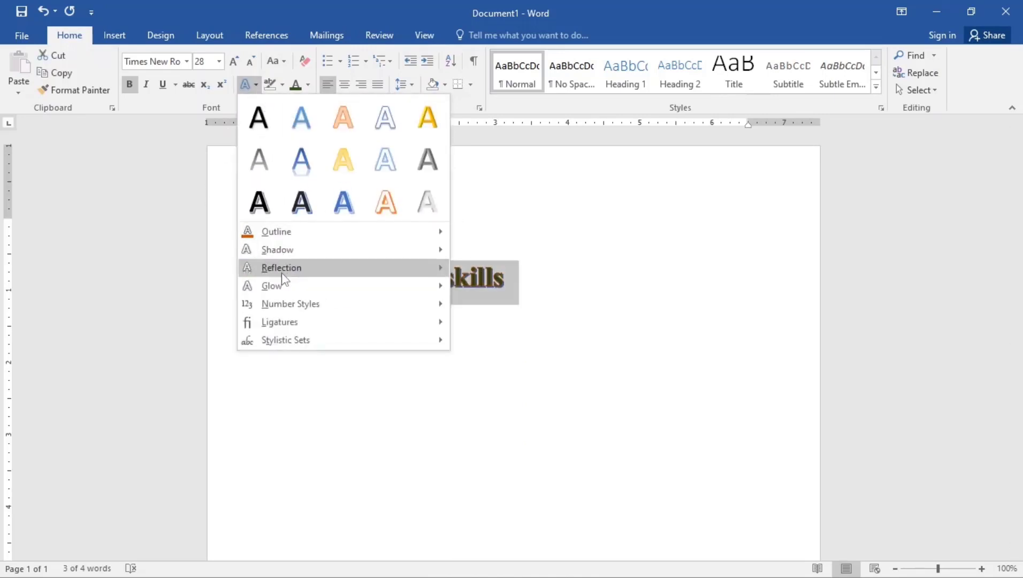
mouse_move(282, 268)
click(554, 355)
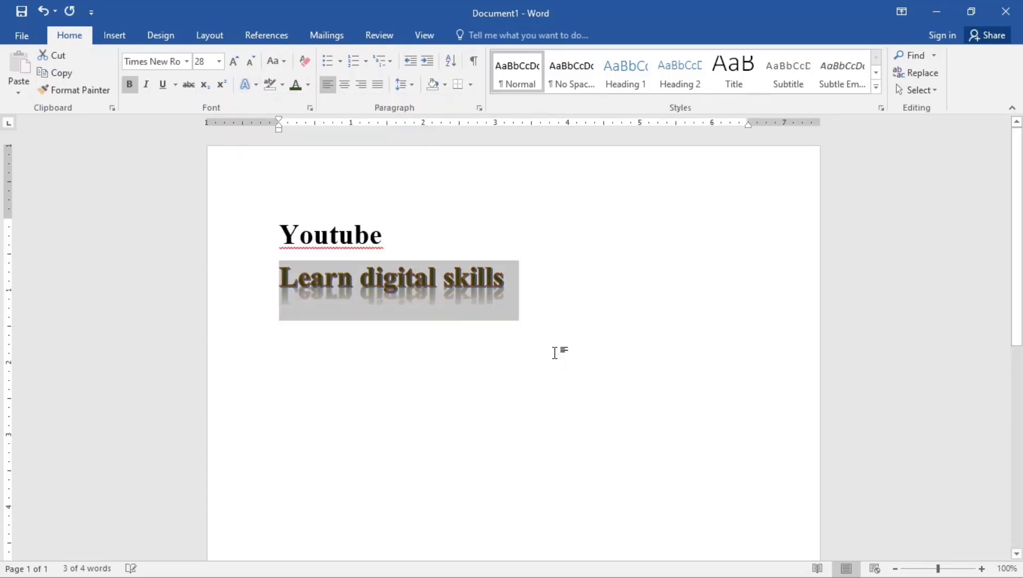
click(541, 324)
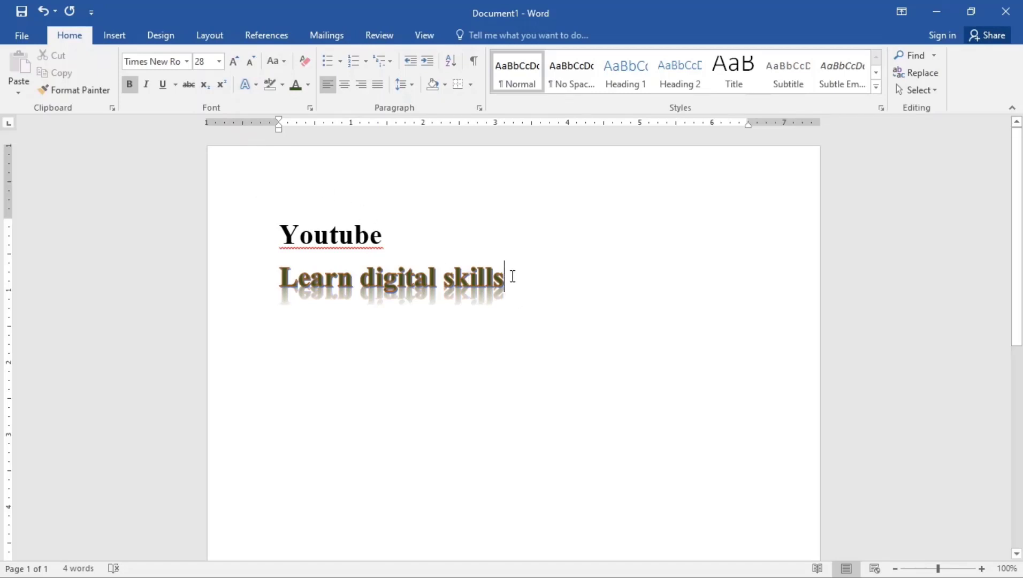
drag(520, 284, 291, 265)
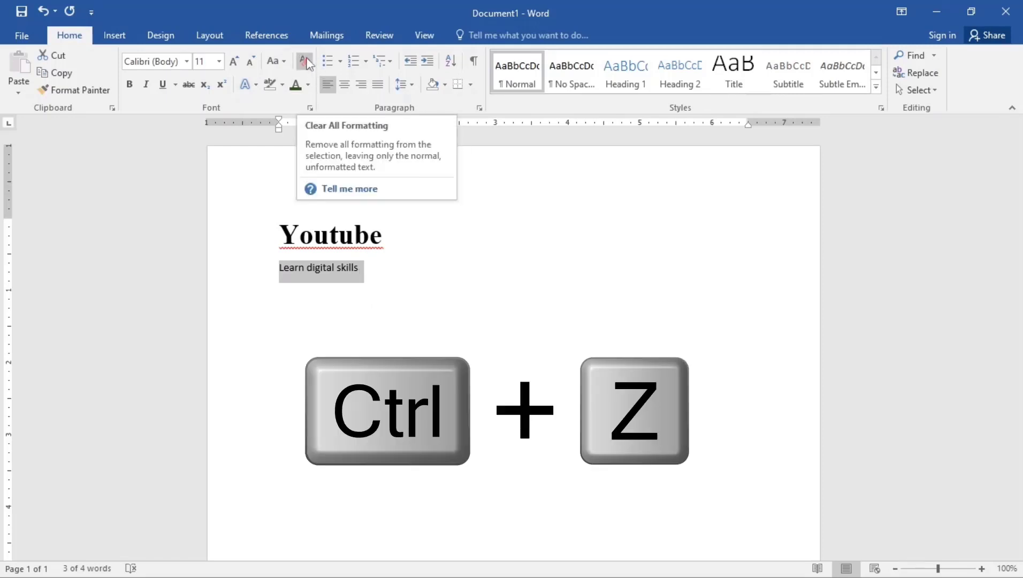
key(ctrl+z)
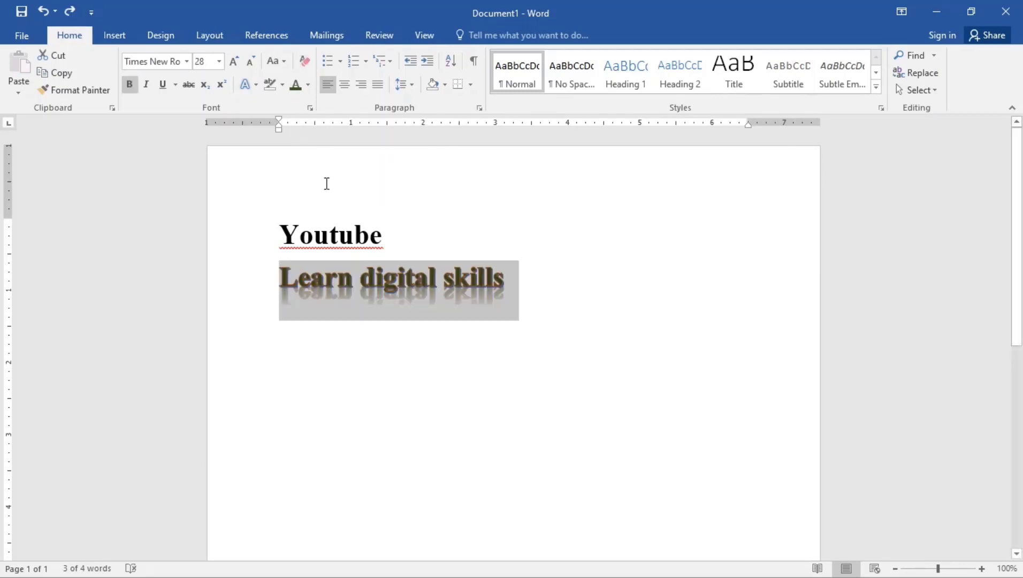
Highlight the Learn digital skills line in magenta, then select the Youtube line
click(509, 281)
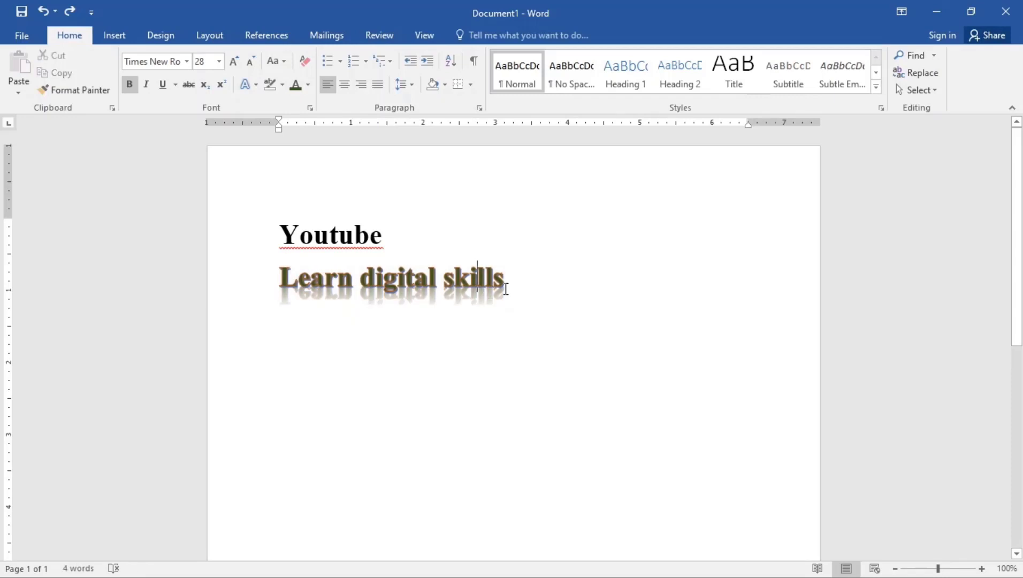
drag(509, 281, 290, 264)
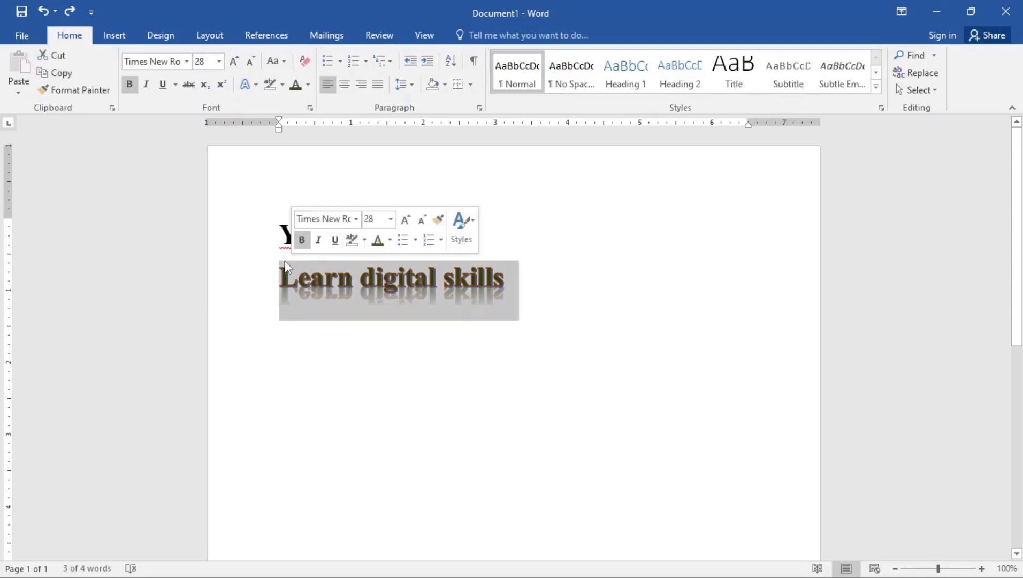
click(282, 85)
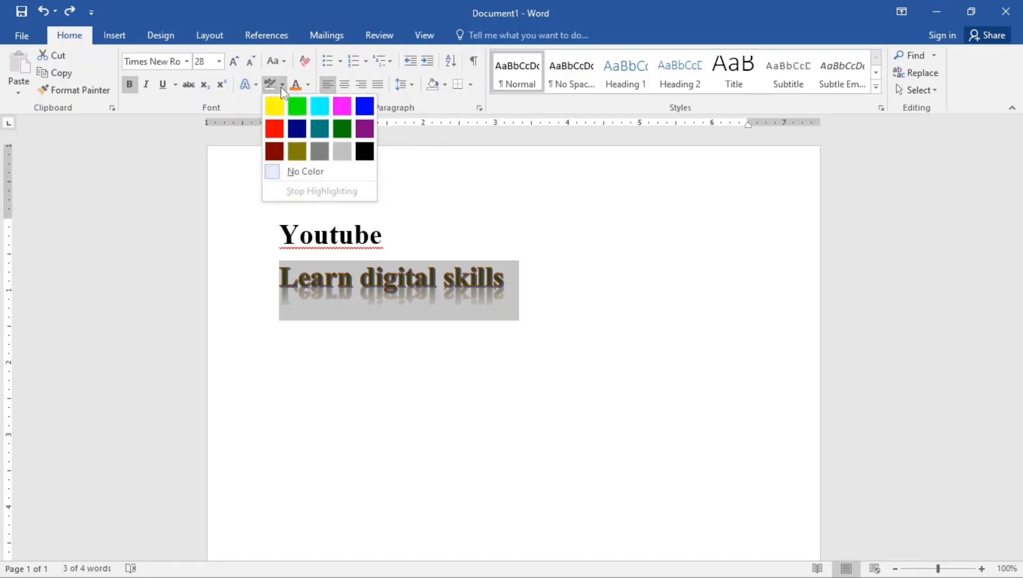
click(342, 106)
click(426, 290)
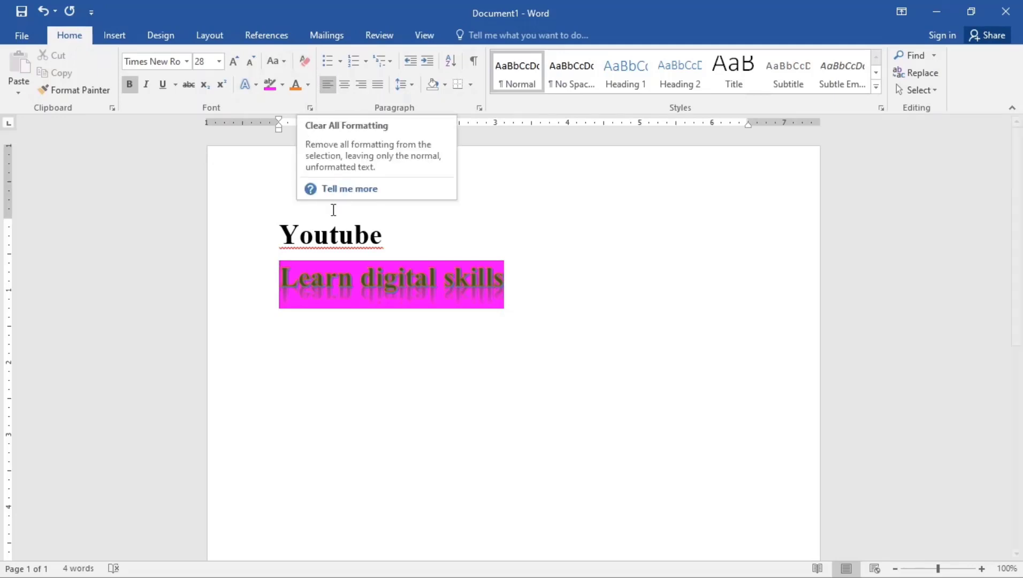
click(383, 235)
drag(385, 234, 258, 239)
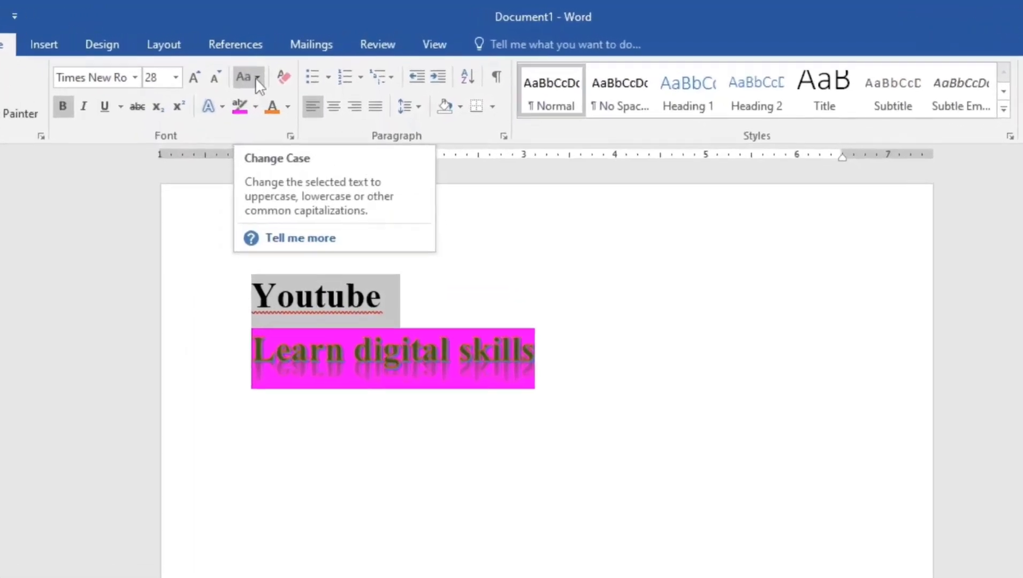
Change Youtube to UPPERCASE with Change Case
click(279, 61)
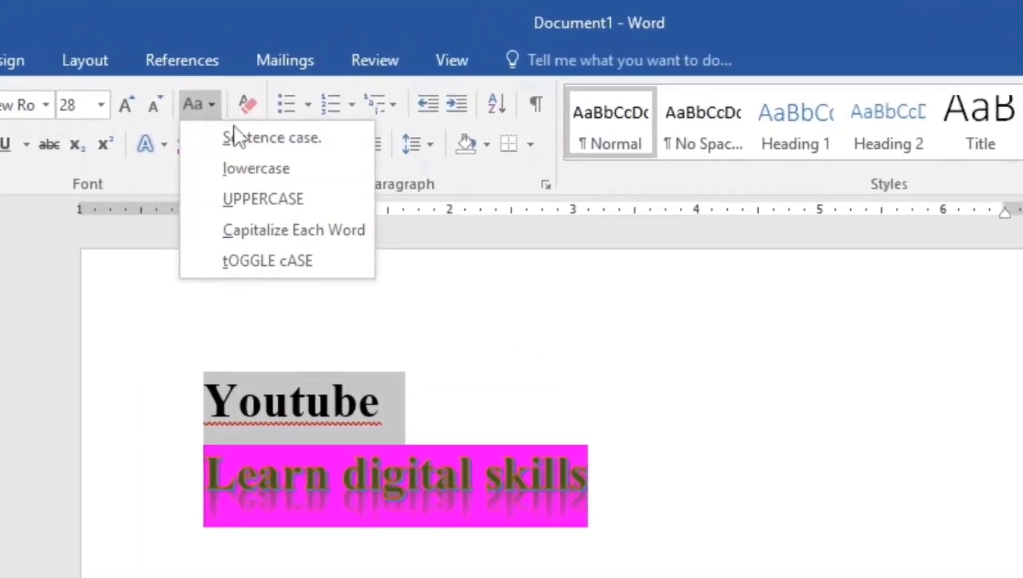
click(255, 200)
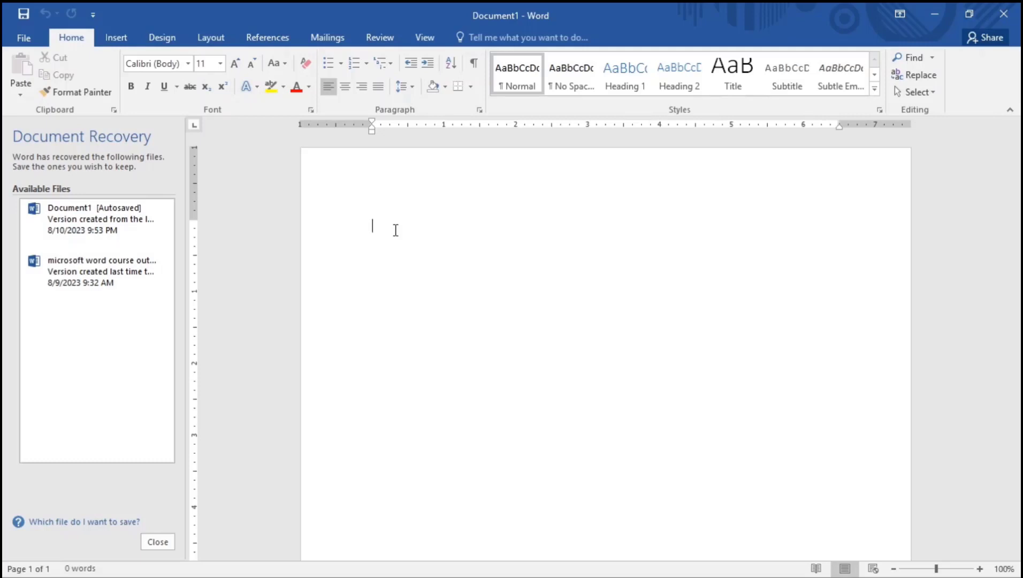
Type Instagram, Facebook, Linkedin, Whatsapp and snapchat, one app name per line
text(instagr)
text(am)
text(facebo)
text(ok)
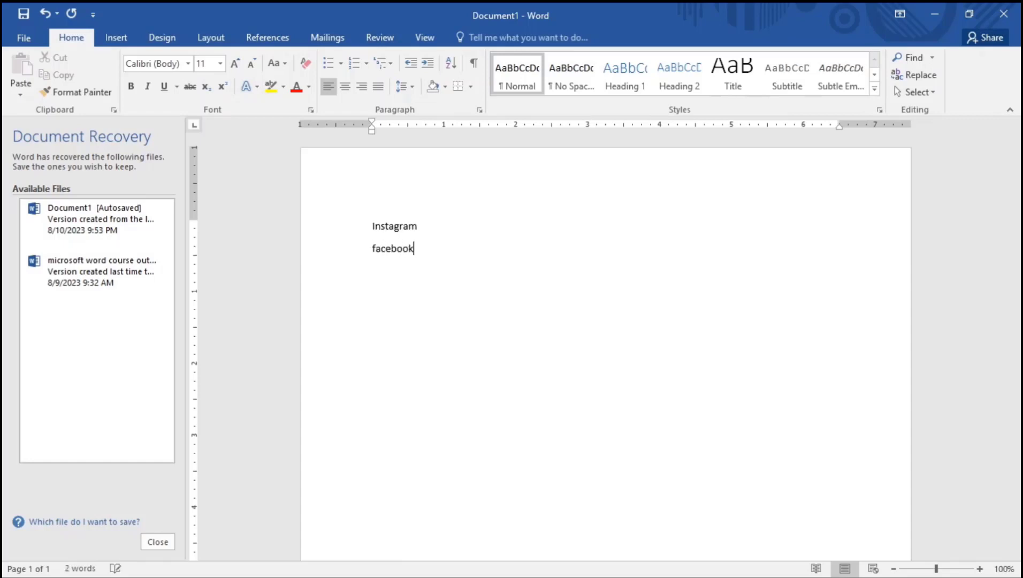
key(Return)
text(linkedin)
key(Return)
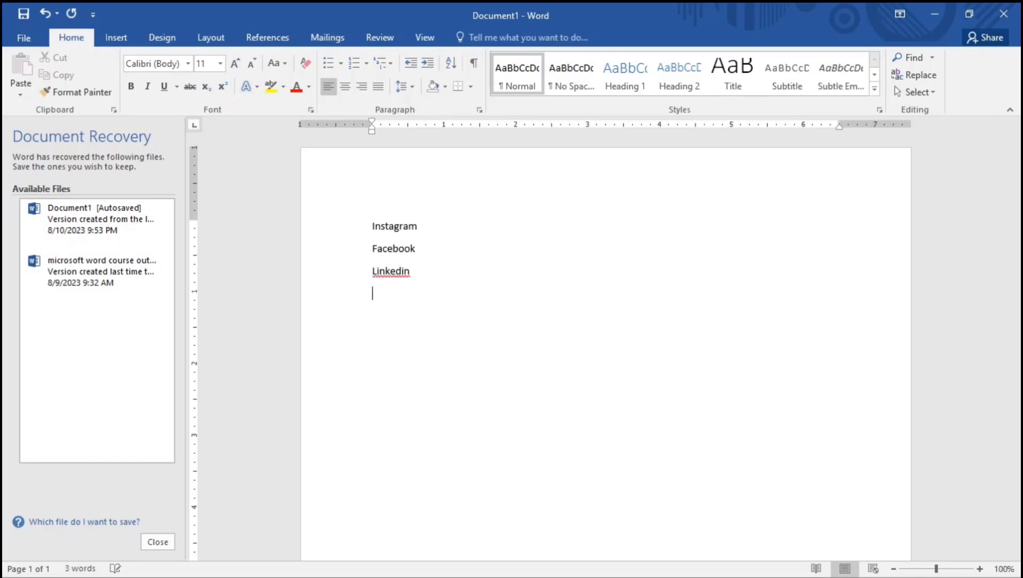
text(whatsapp)
key(Return)
text(sm)
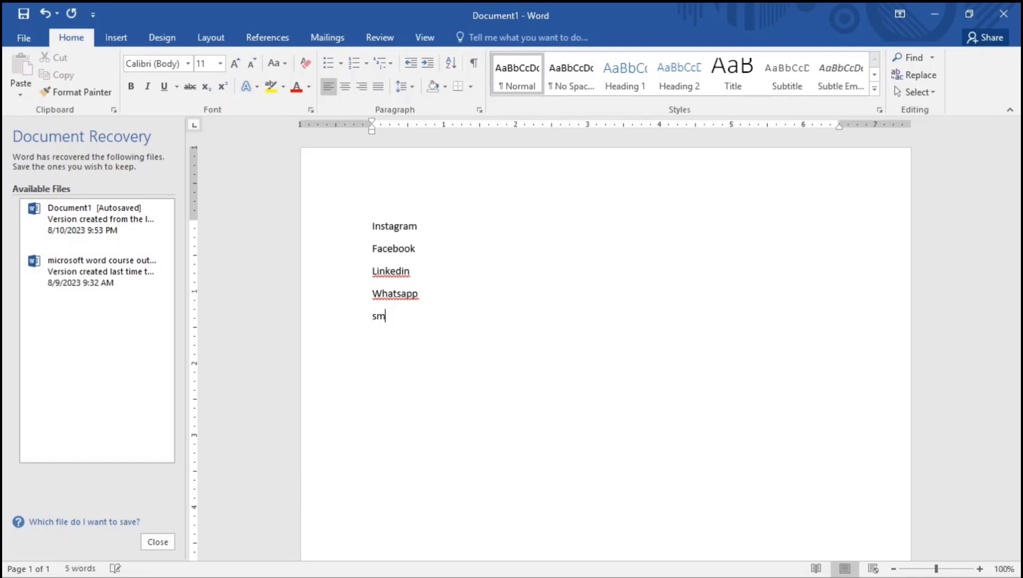
key(BackSpace)
text(napchat)
Format the five app names as a round-bulleted list
drag(418, 317, 363, 233)
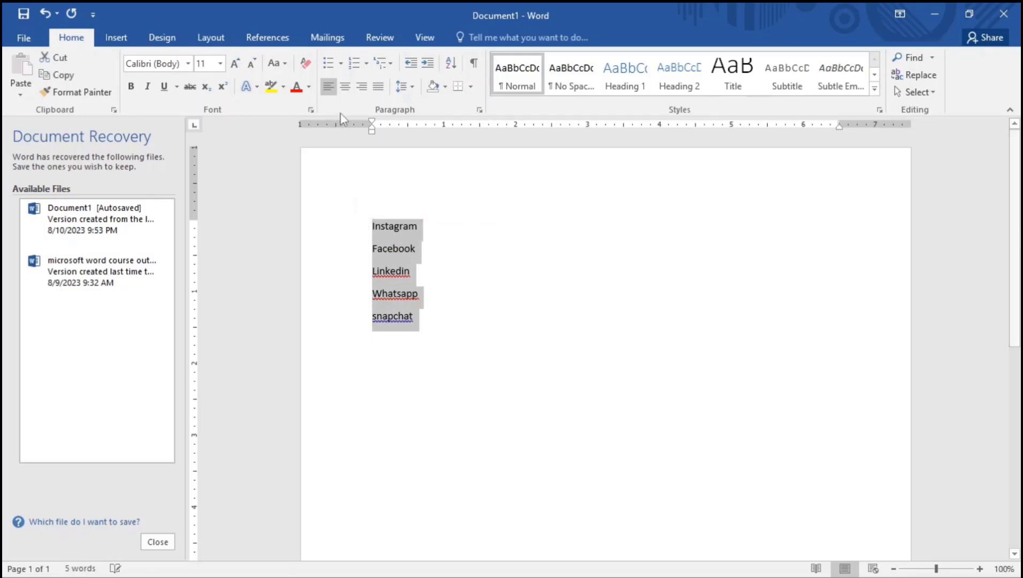
click(339, 64)
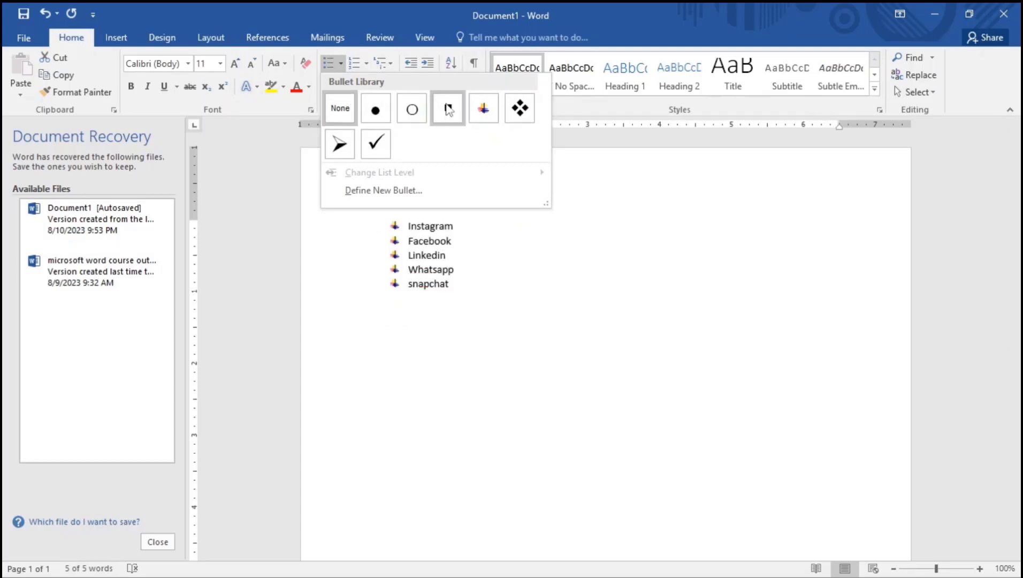
click(374, 113)
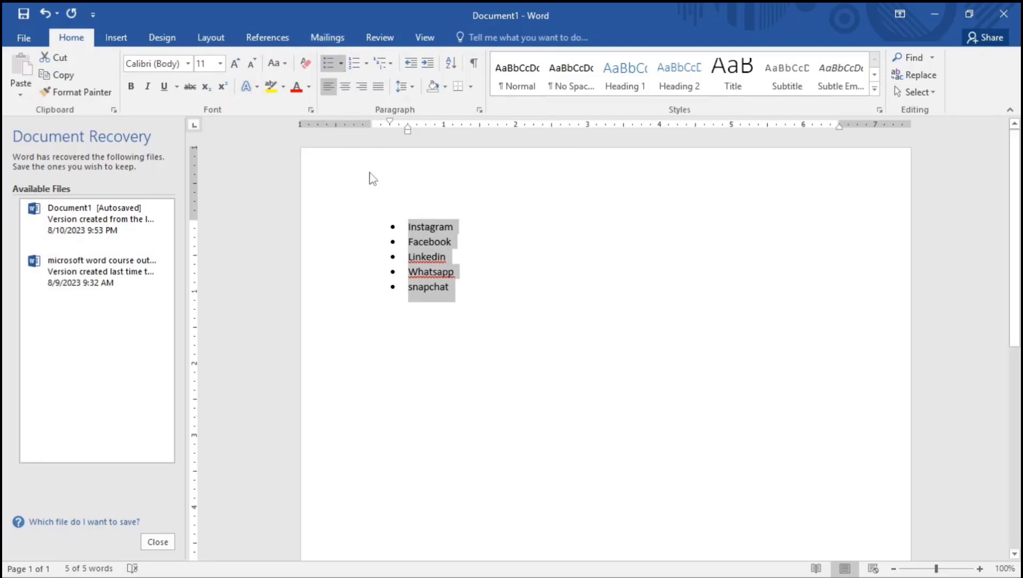
Add youtube as a new bullet after Snapchat
click(452, 287)
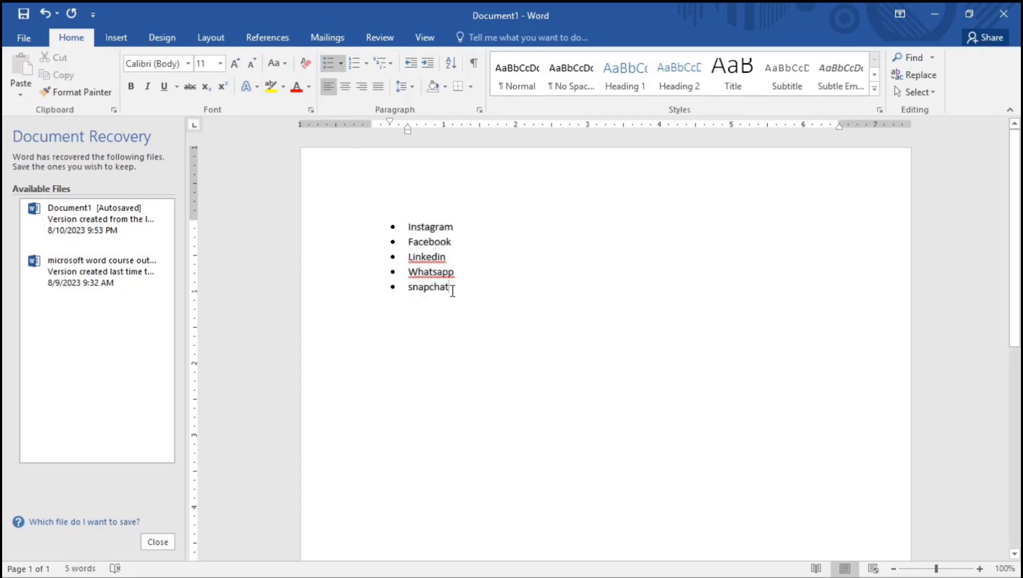
key(Return)
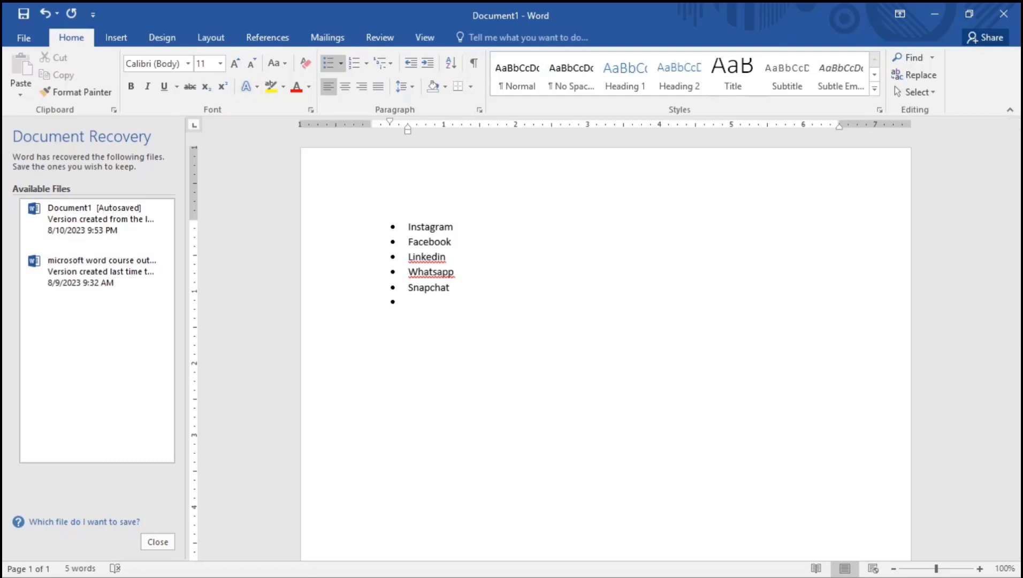
text(youtube)
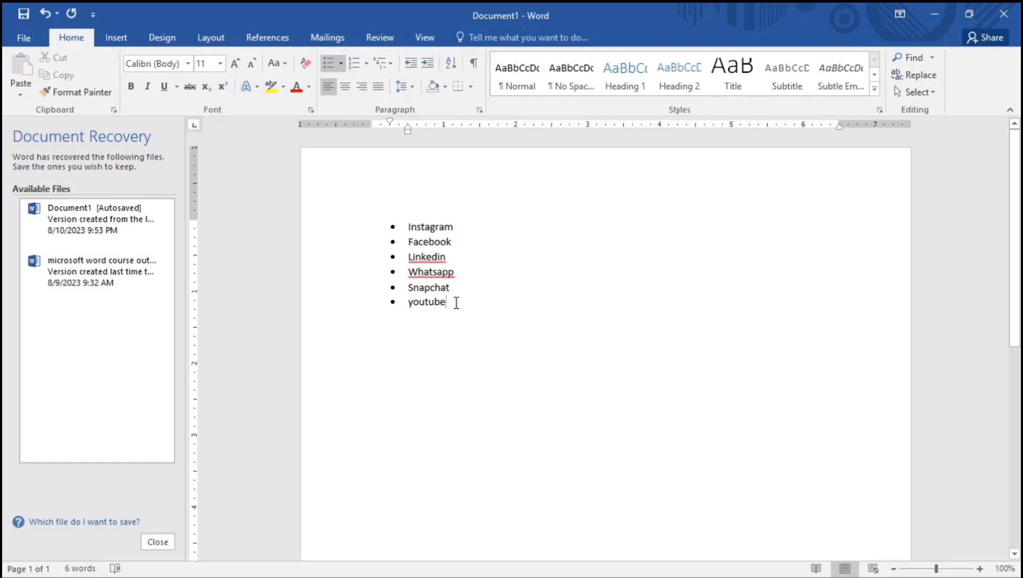
Convert the bulleted app list to a 1. 2. 3. numbered list
drag(454, 301, 387, 220)
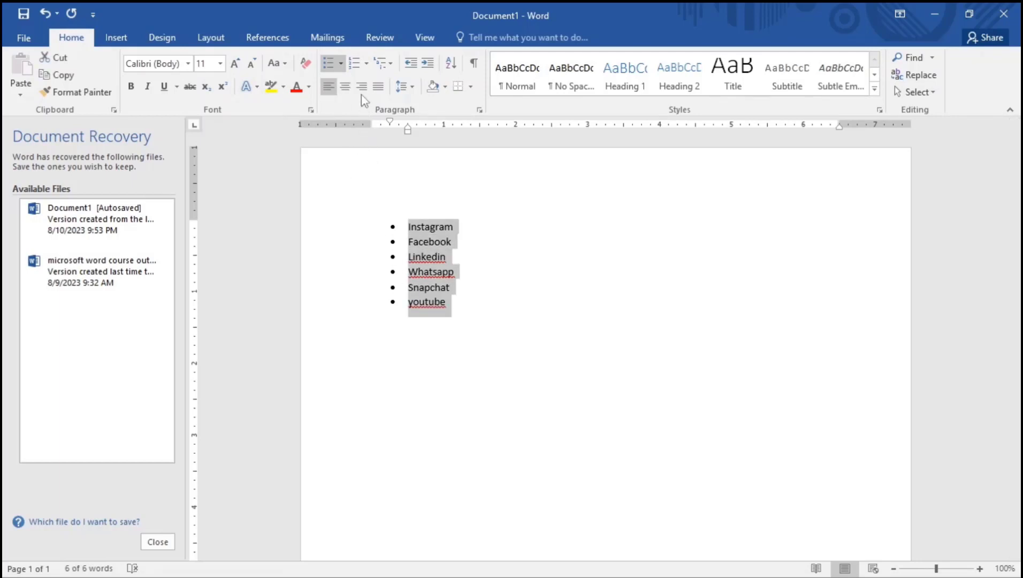
click(356, 65)
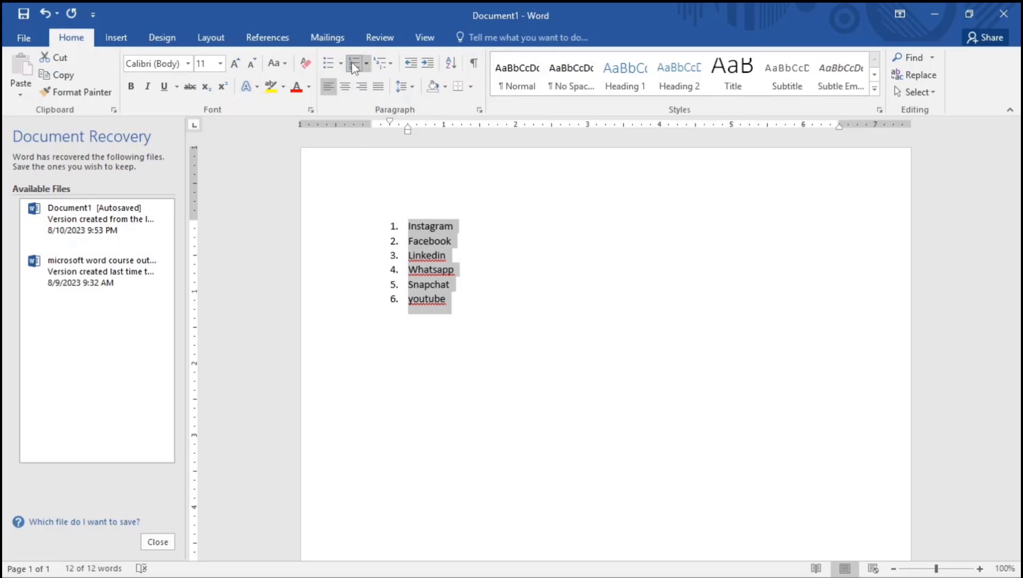
click(367, 64)
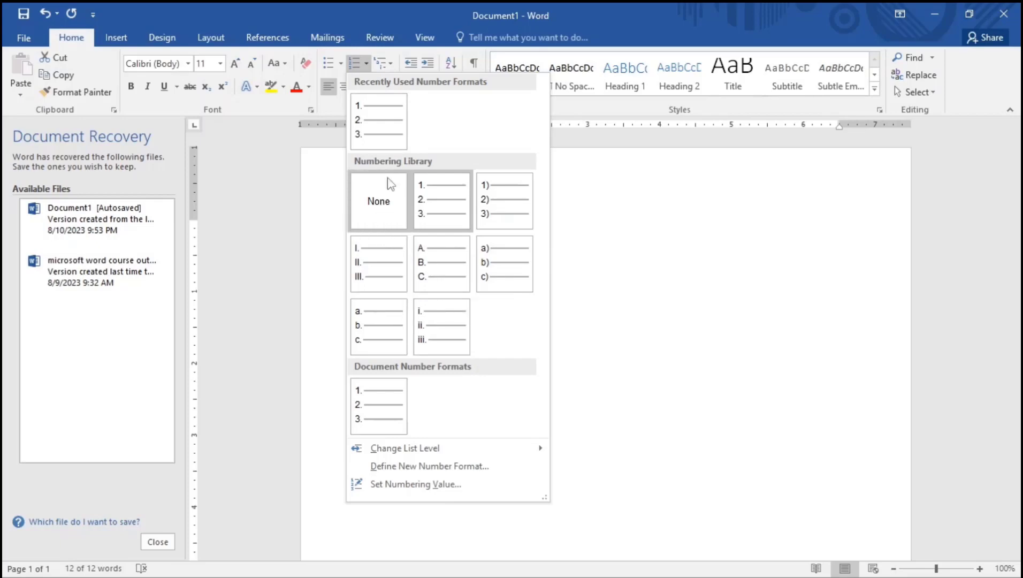
click(432, 210)
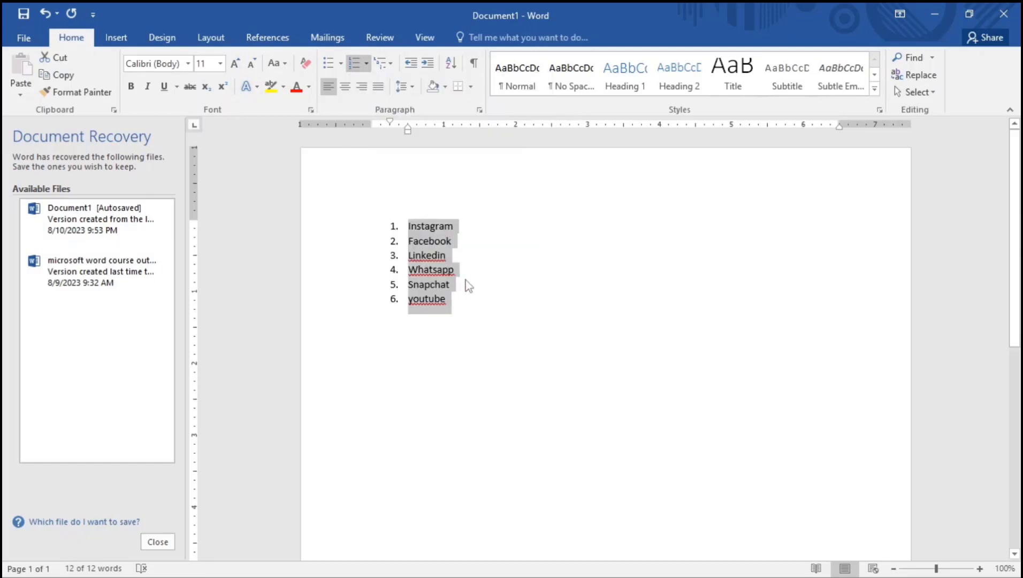
click(442, 227)
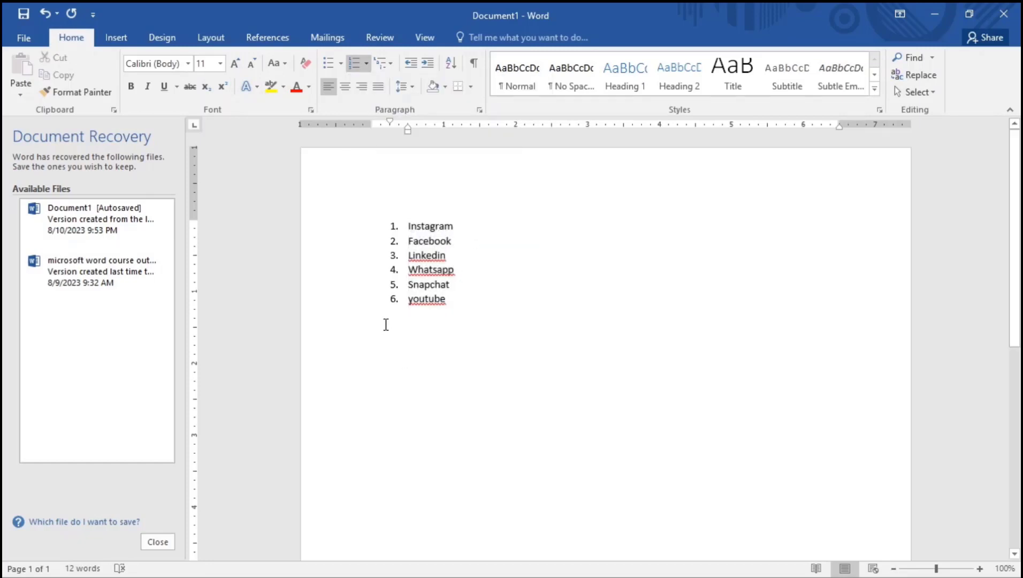
Start a new item after Youtube, then end the numbering and remove the empty line
click(459, 300)
key(Return)
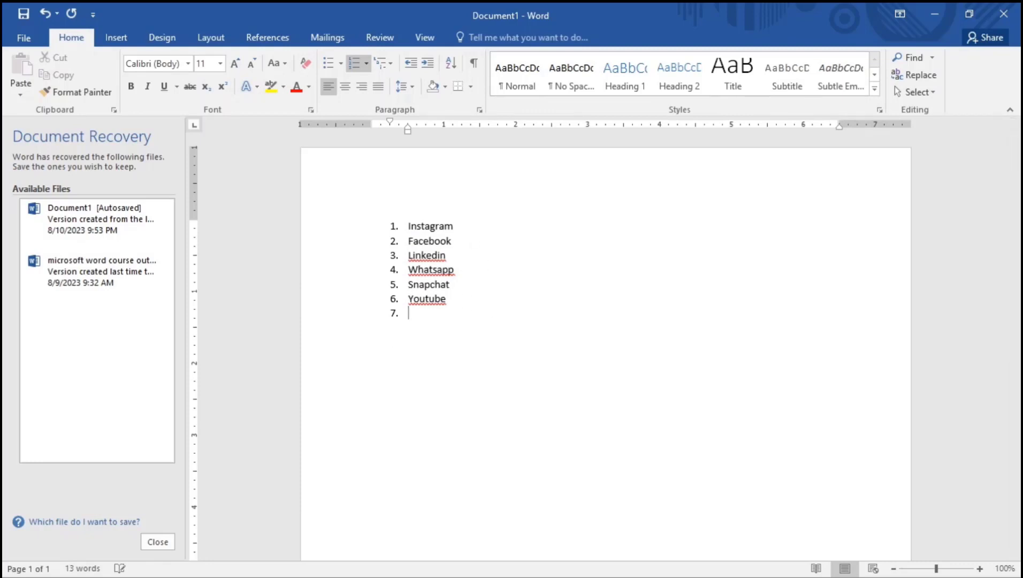
key(Return)
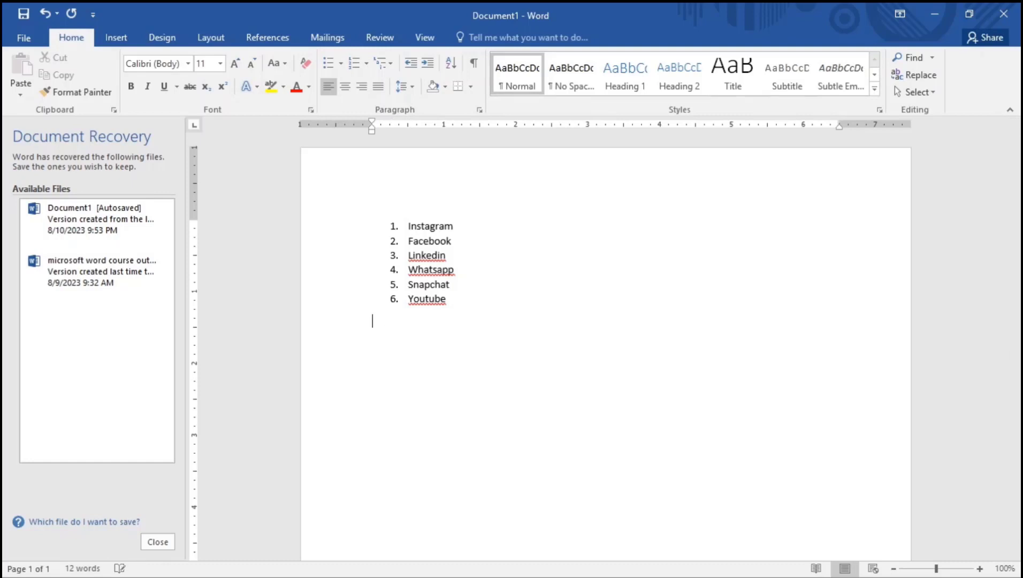
key(BackSpace)
End the numbered list and add sample text below it with =rand(3,4)
key(Return)
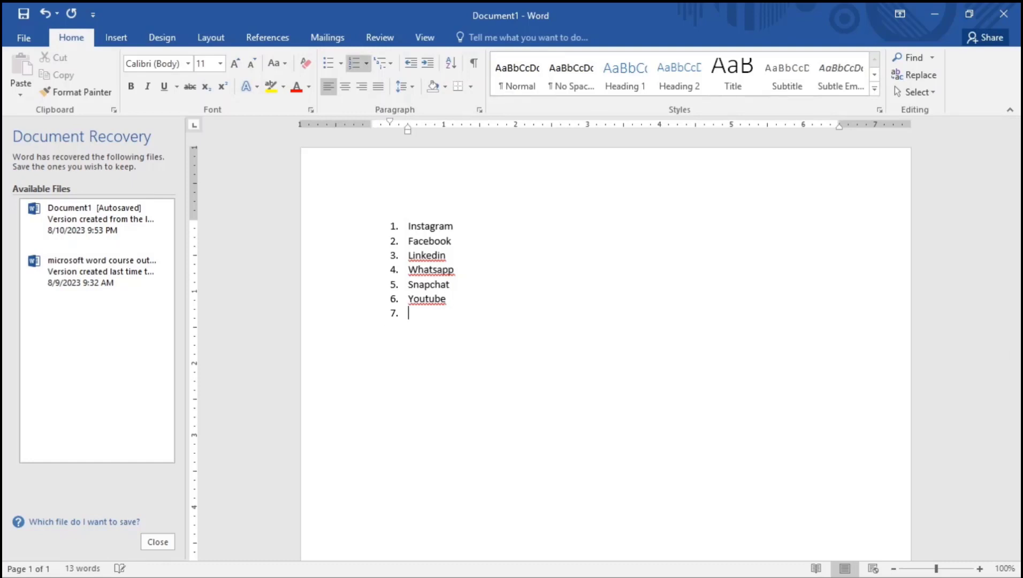
key(Return)
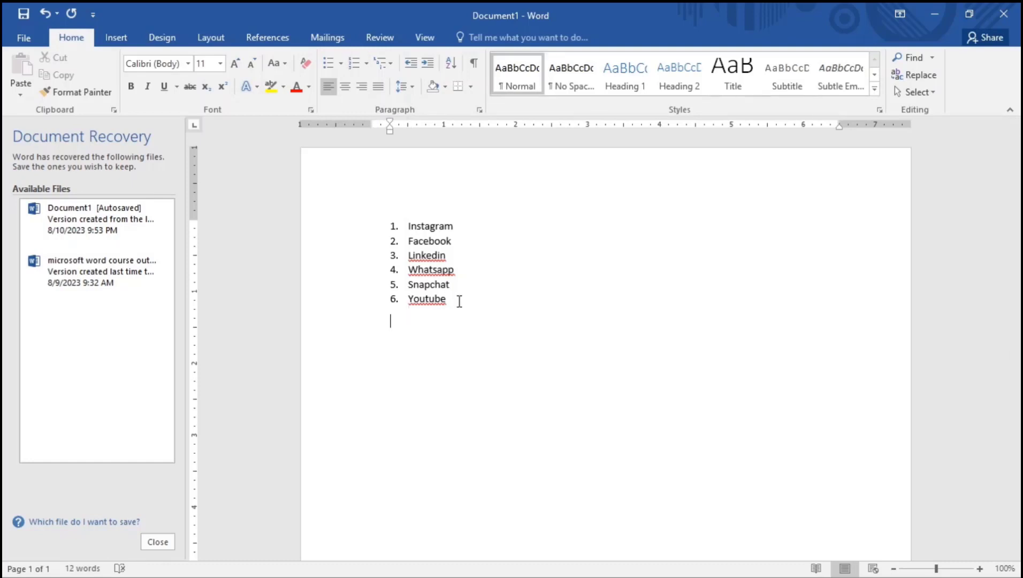
text(=rand)
text((3,4)
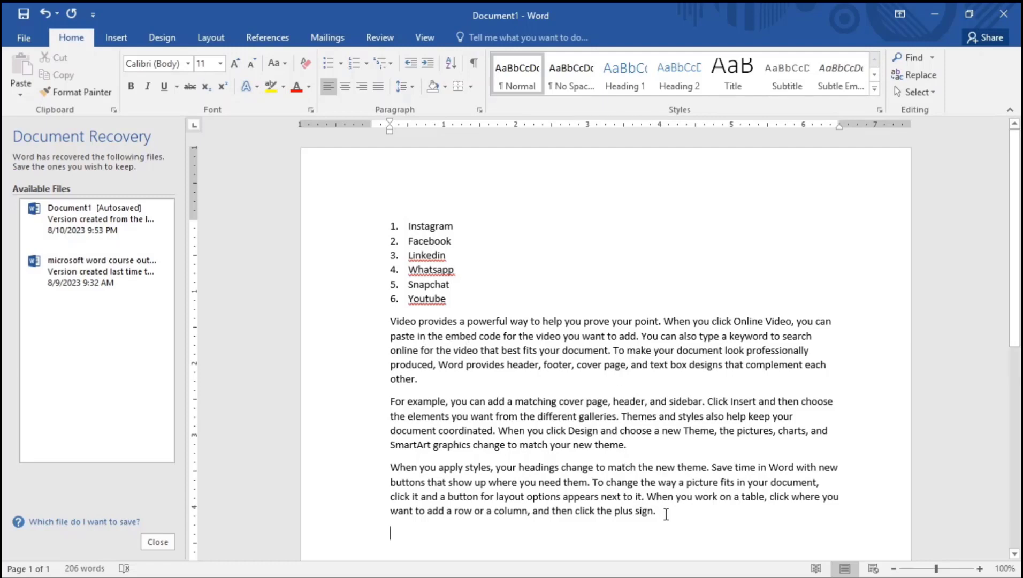
Try Center, then Align Right, and finally Justify on the three sample paragraphs
drag(667, 513, 390, 321)
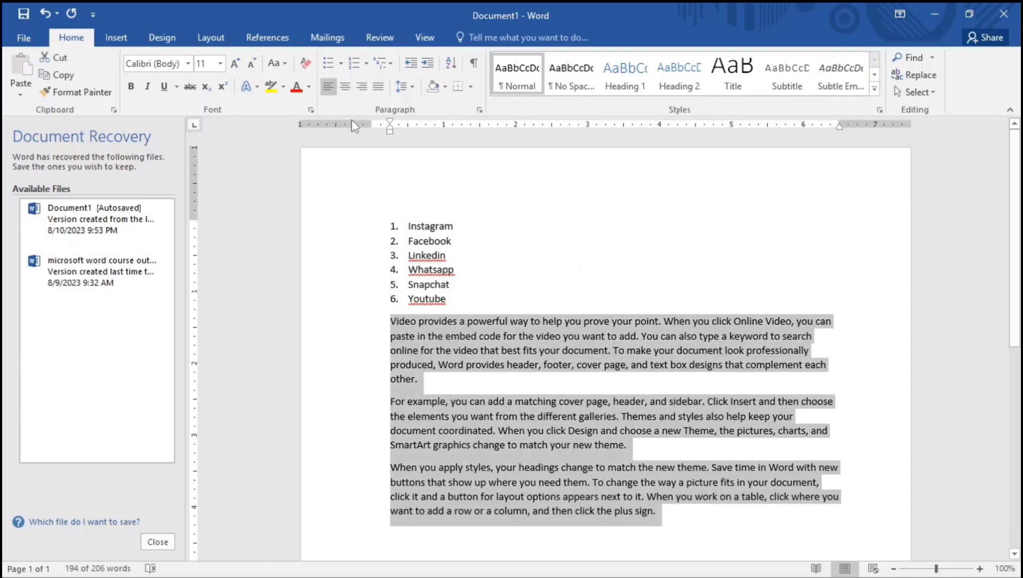
click(346, 86)
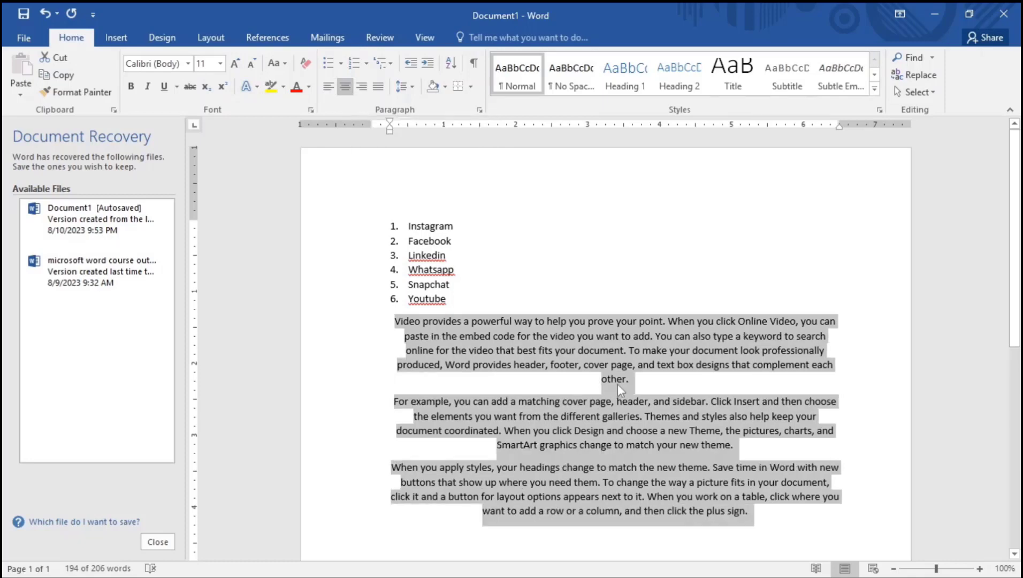
click(616, 381)
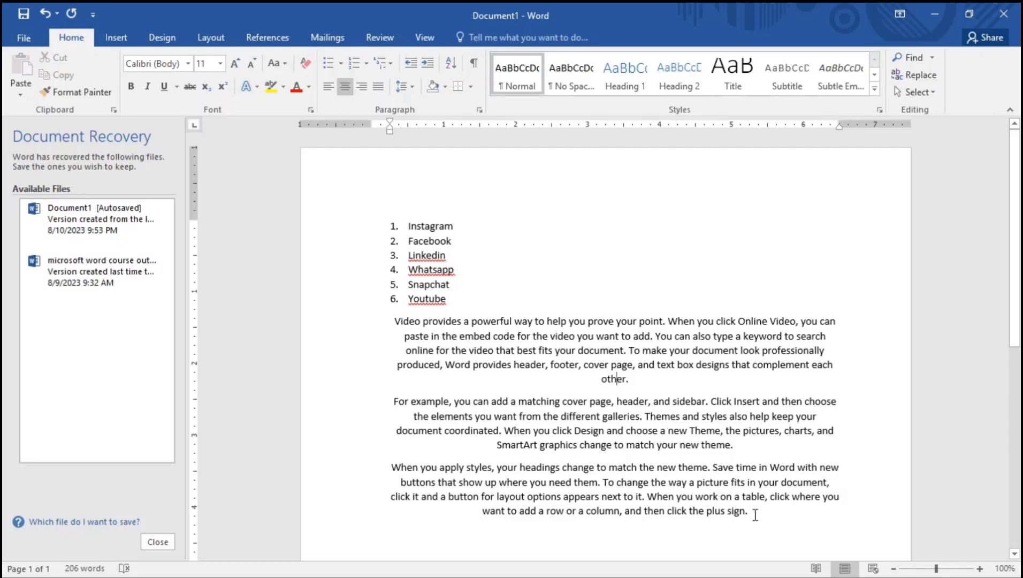
drag(749, 515, 393, 320)
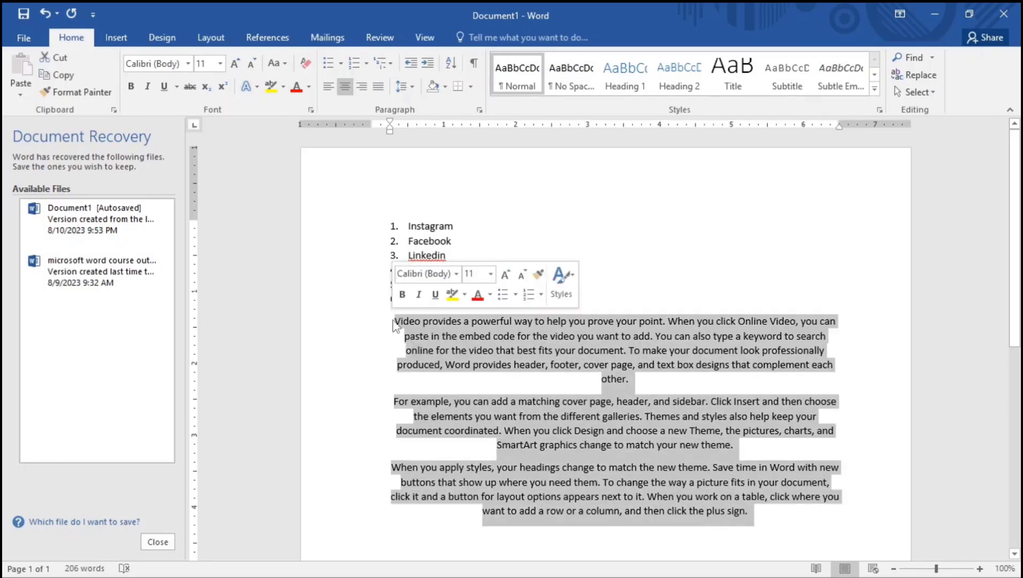
click(364, 89)
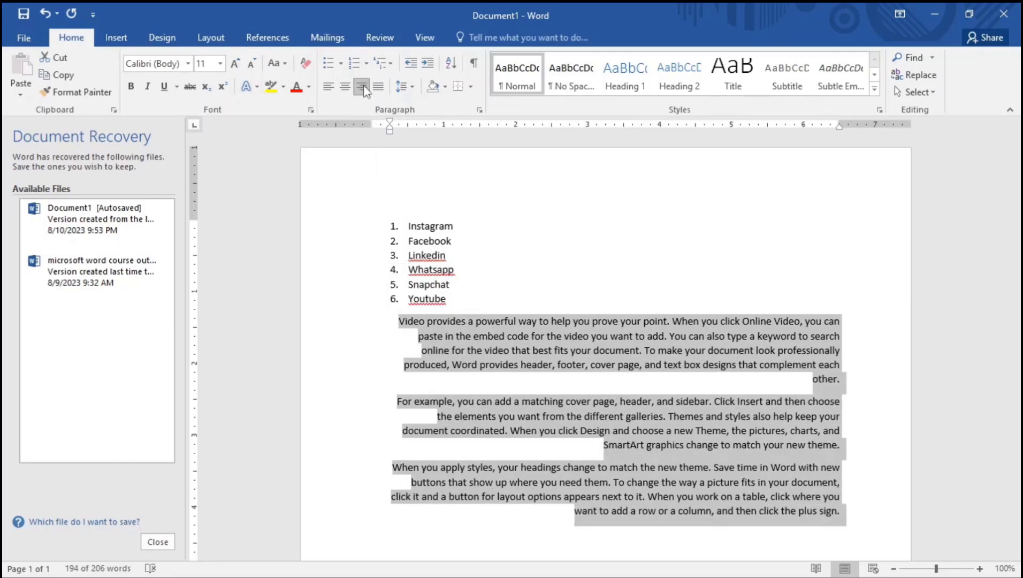
click(677, 353)
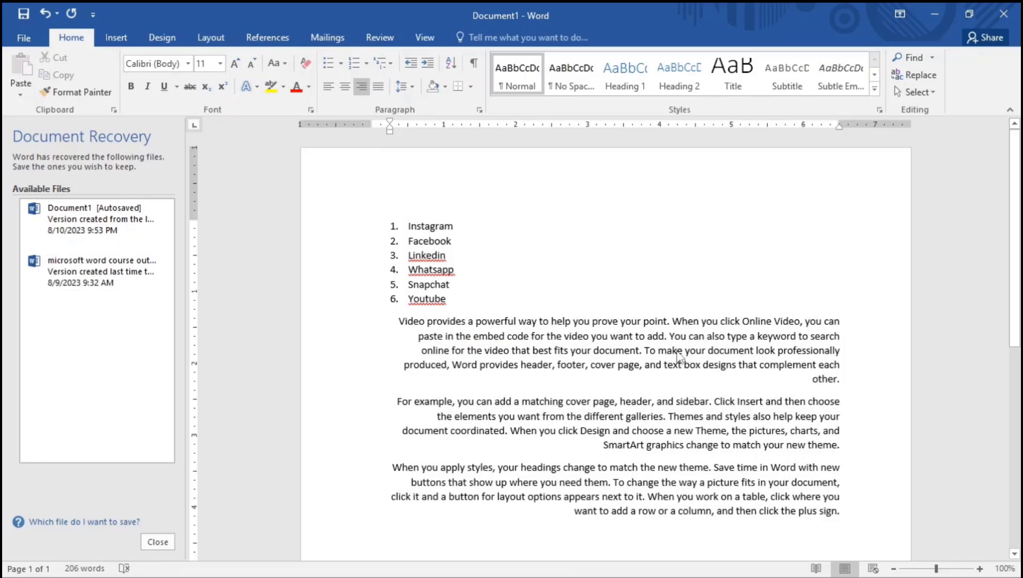
drag(843, 512, 399, 323)
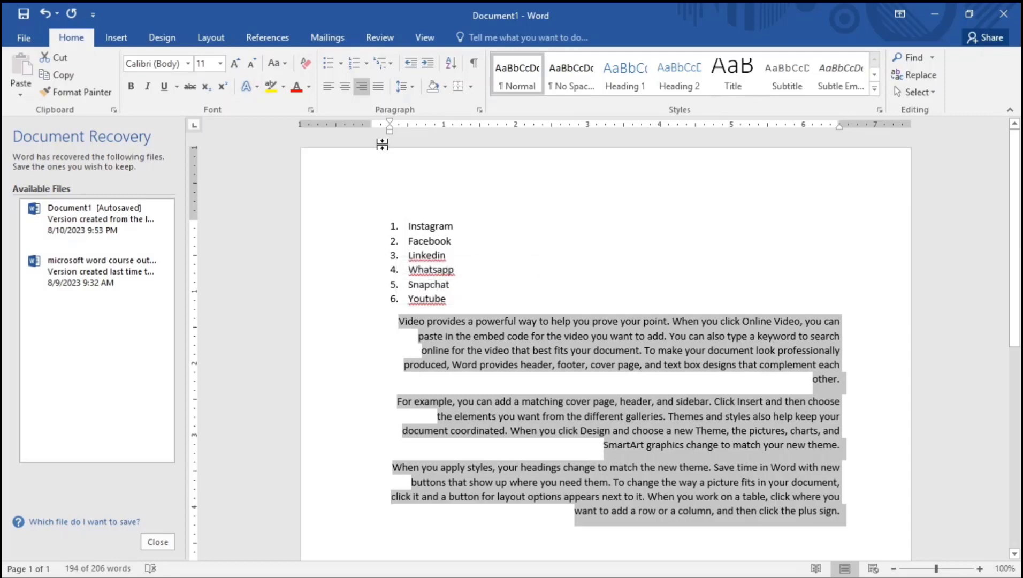
click(378, 87)
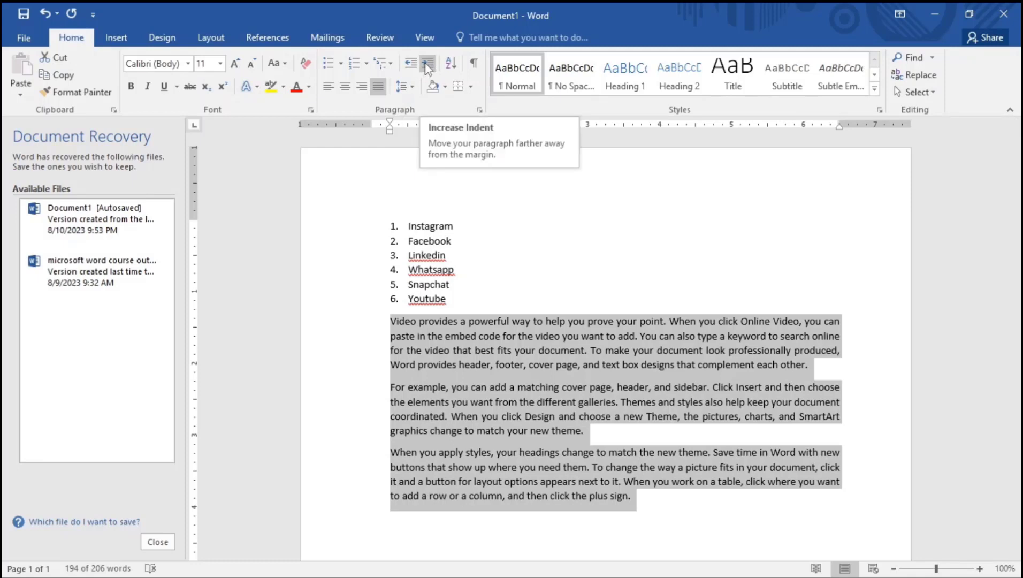
Indent the first sample paragraph one step to line up with the list text
click(394, 335)
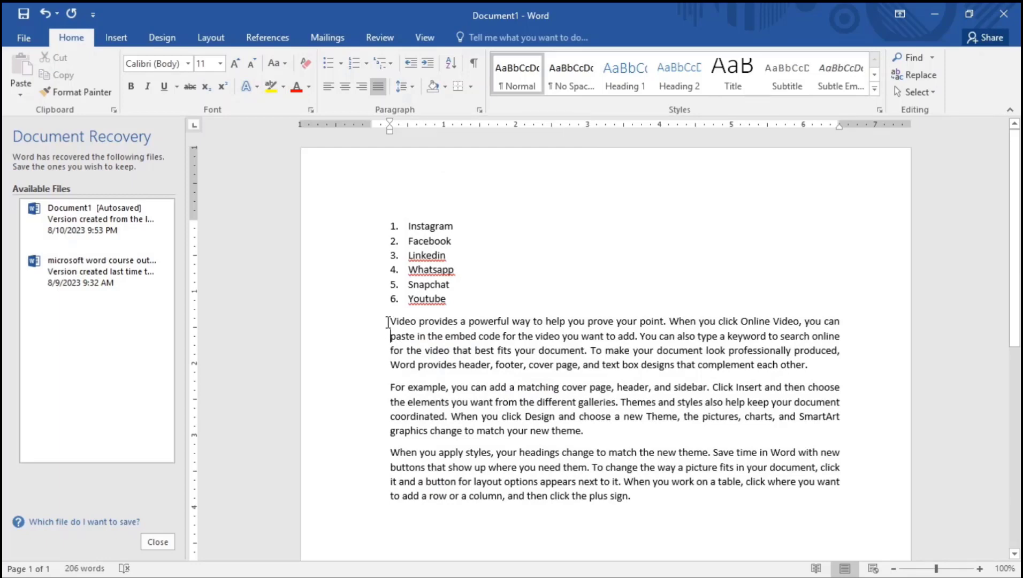
drag(390, 321, 859, 321)
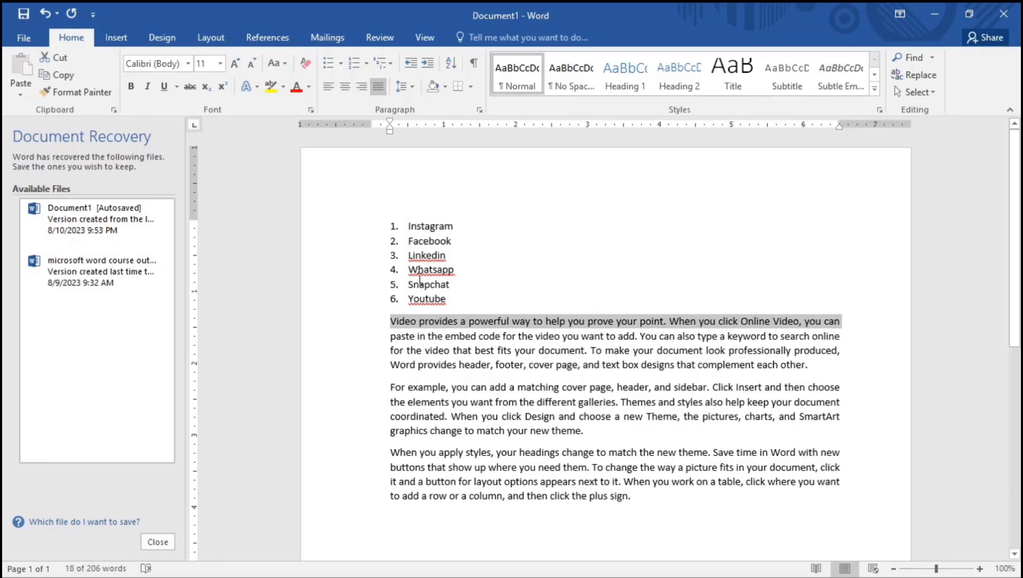
click(428, 64)
click(428, 64)
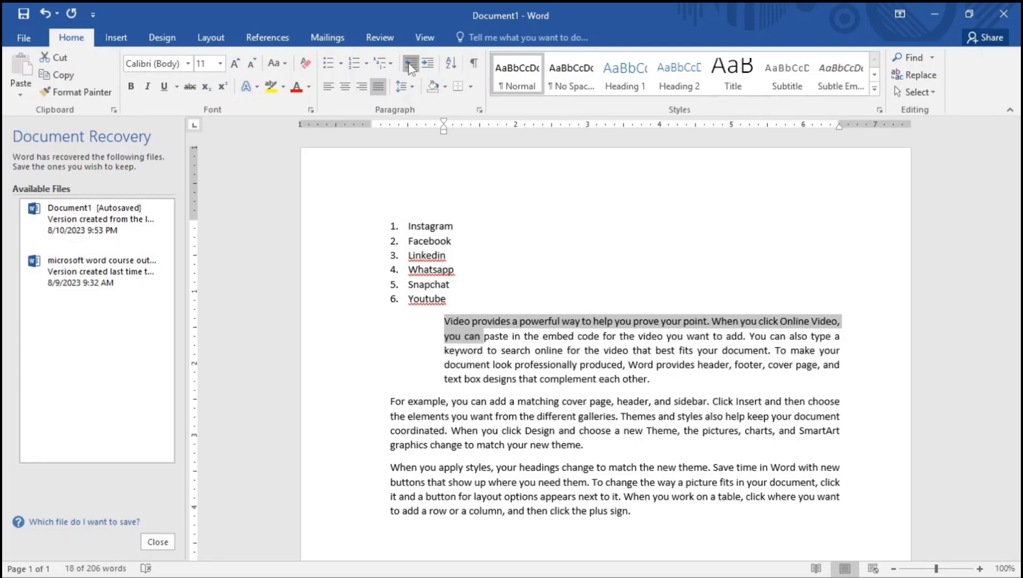
click(411, 63)
click(418, 364)
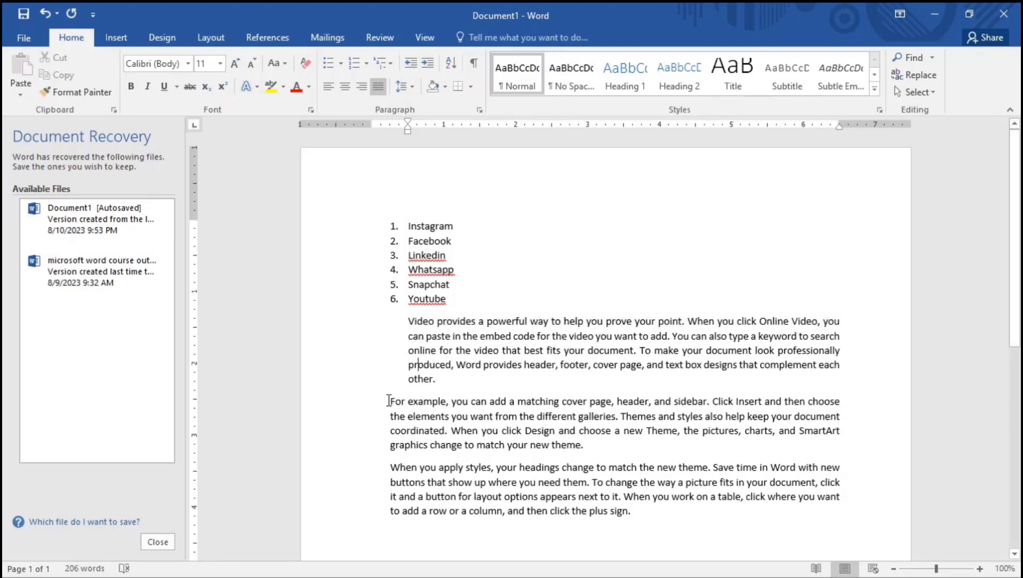
Pull the last sample paragraph back out to the page margin
drag(389, 467, 621, 476)
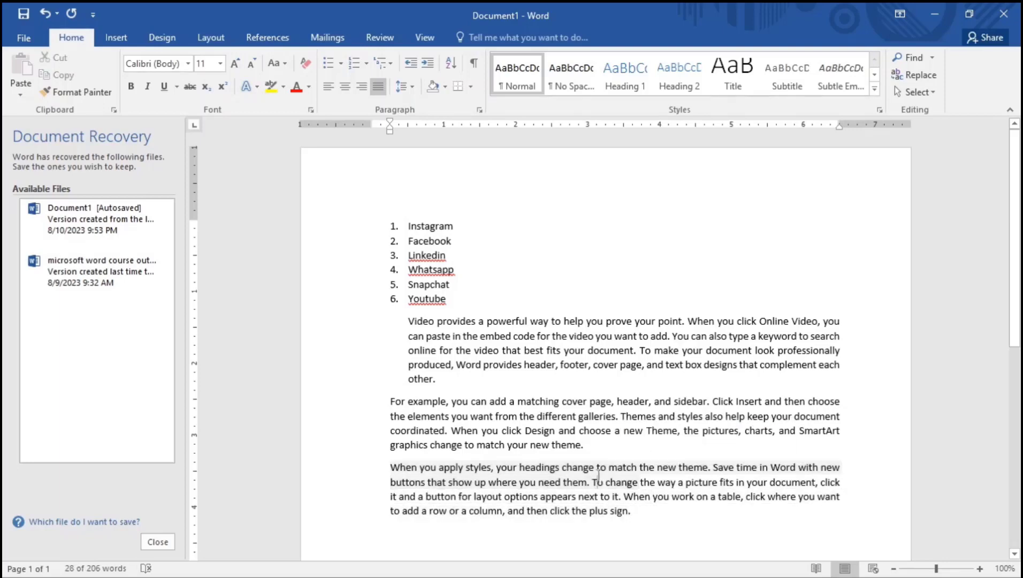
click(594, 475)
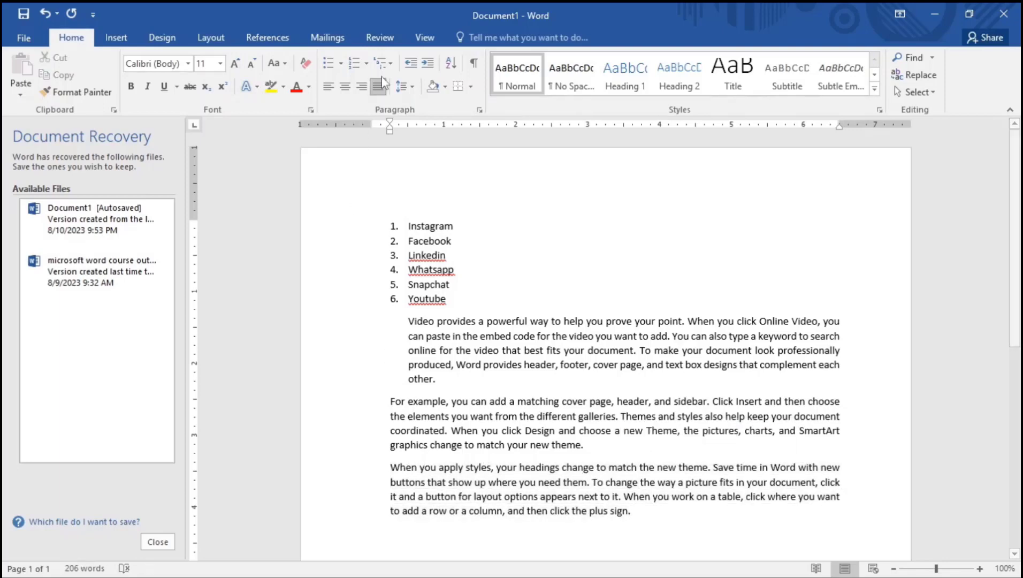
click(431, 63)
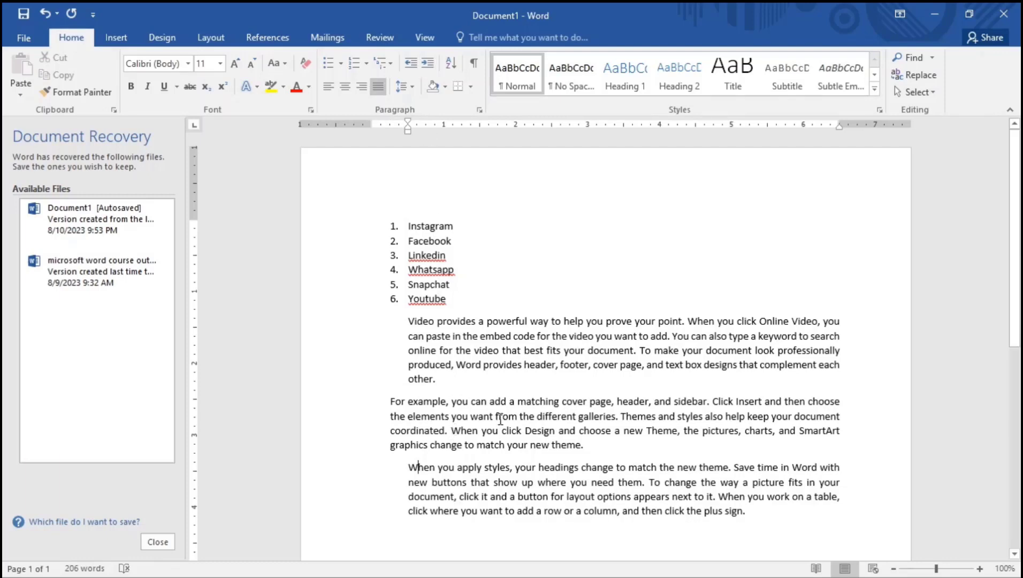
click(411, 63)
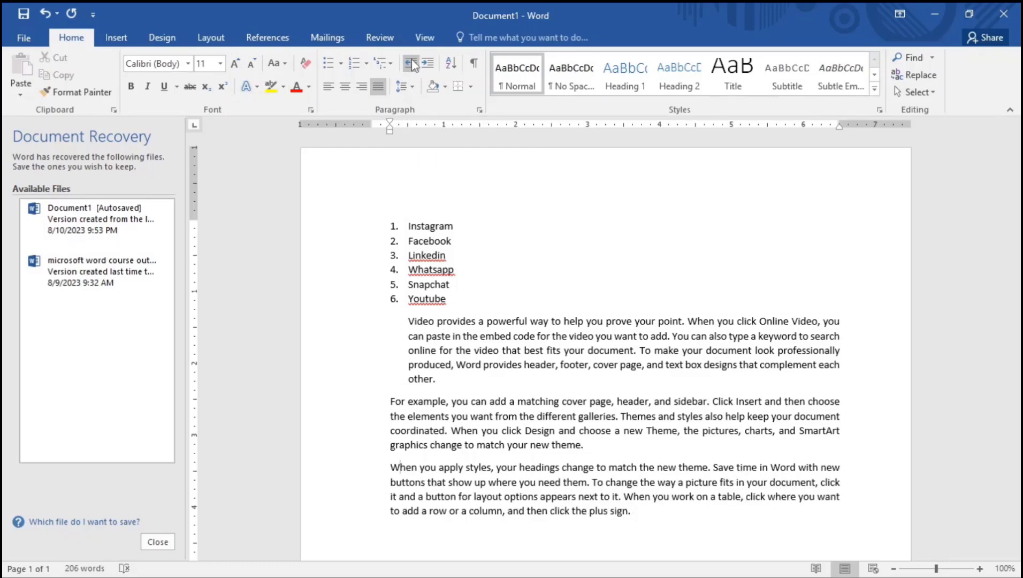
click(411, 63)
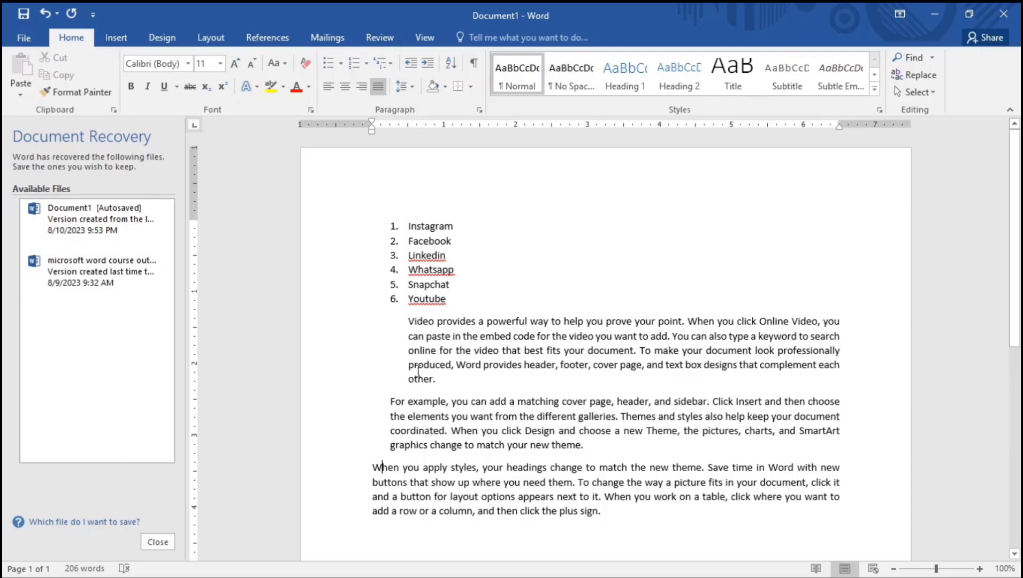
click(391, 401)
Sort the six list items in descending order, from Youtube down to Facebook
drag(453, 302, 390, 221)
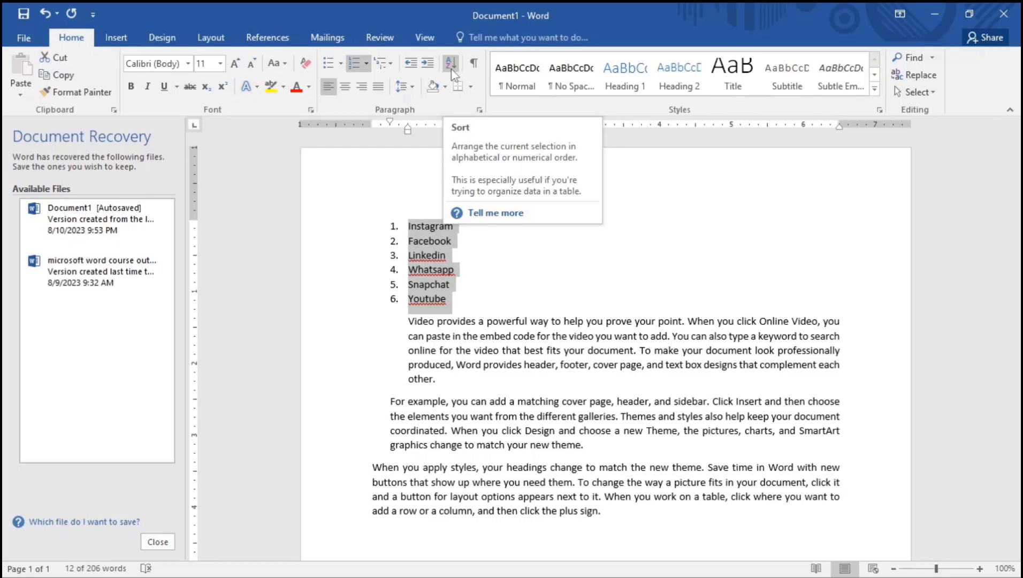
click(451, 65)
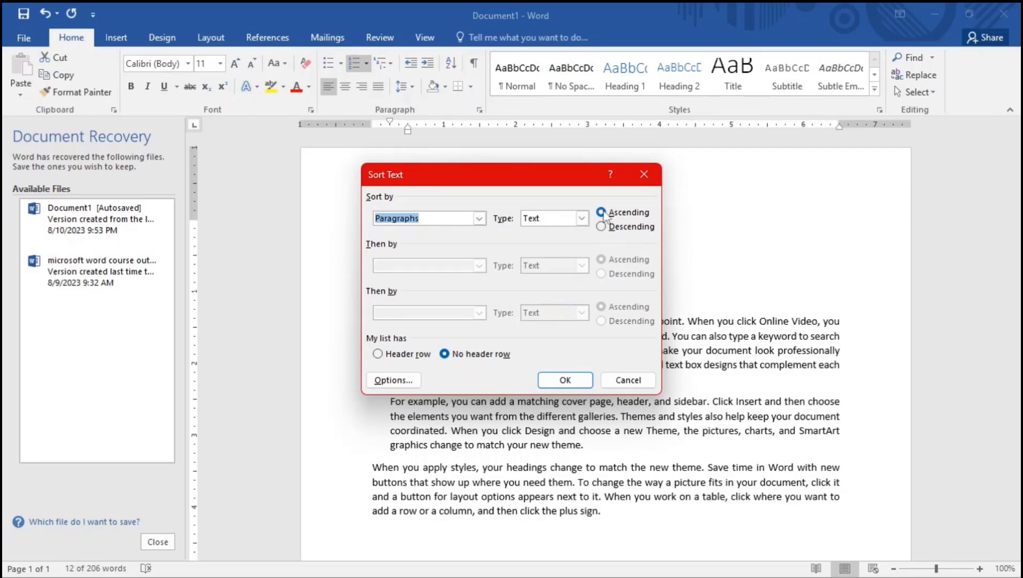
click(576, 381)
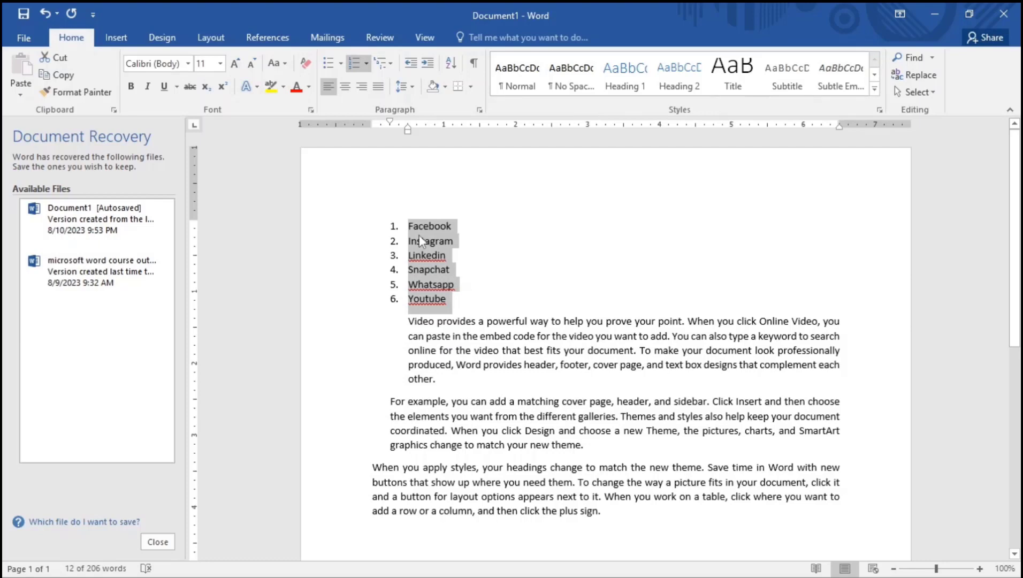
click(450, 69)
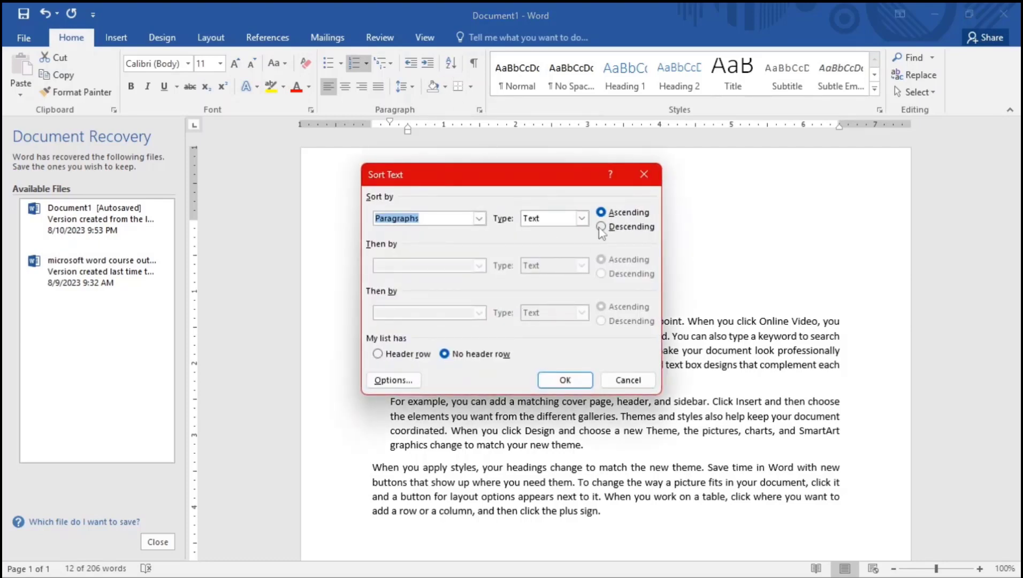
click(601, 228)
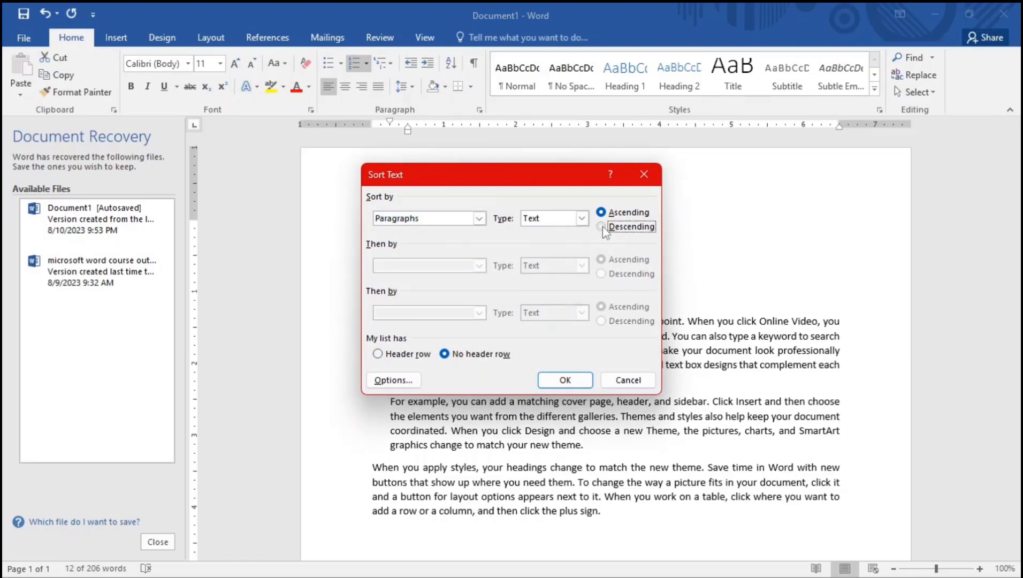
click(578, 385)
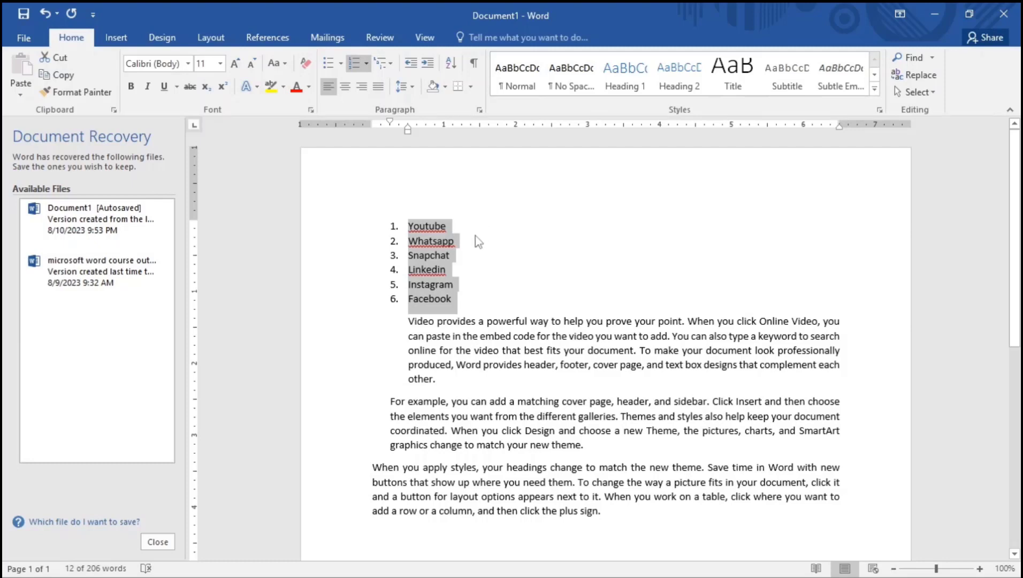
click(441, 227)
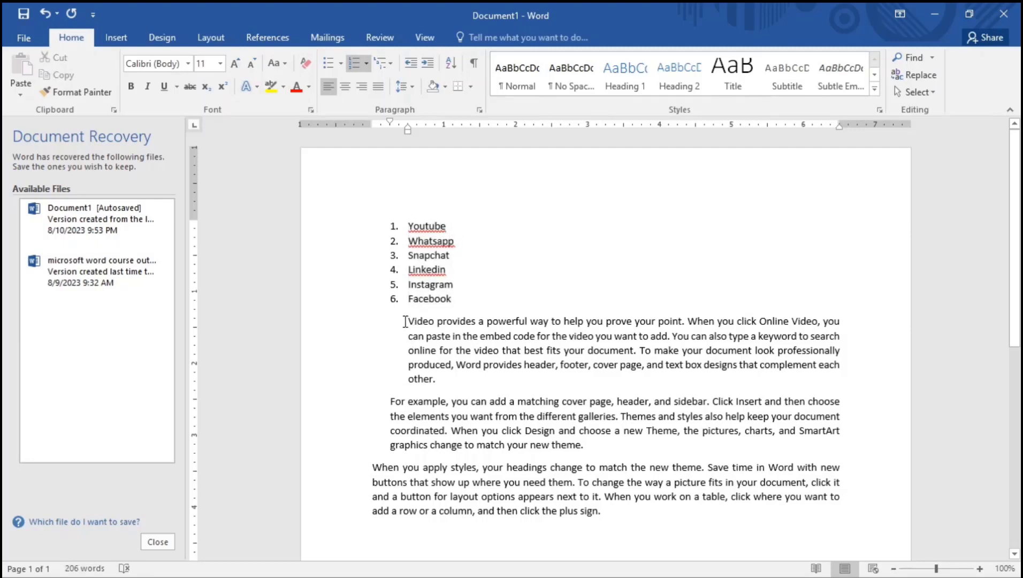
Put a box border around the first line of the Video paragraph
drag(405, 321, 840, 320)
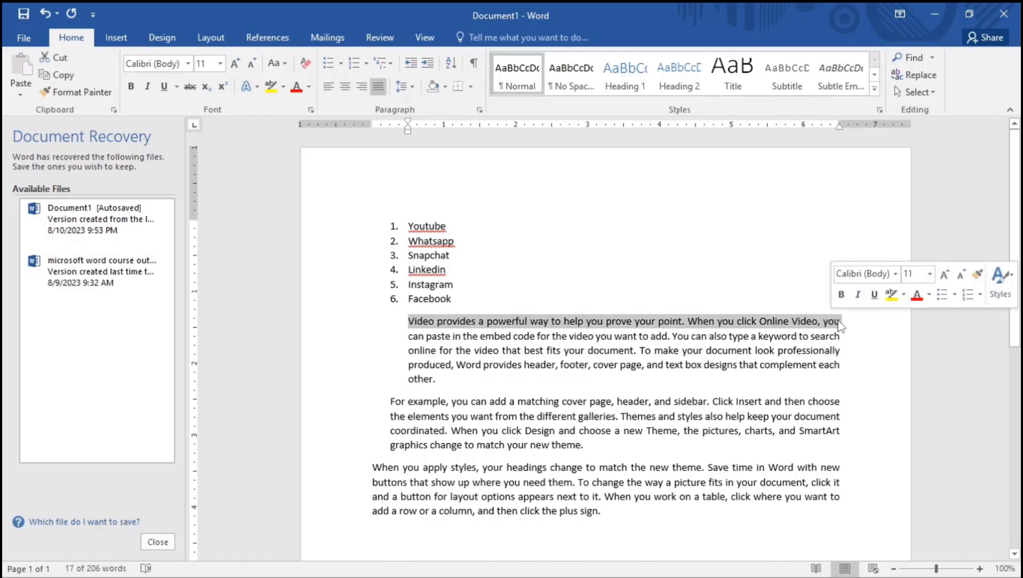
click(471, 89)
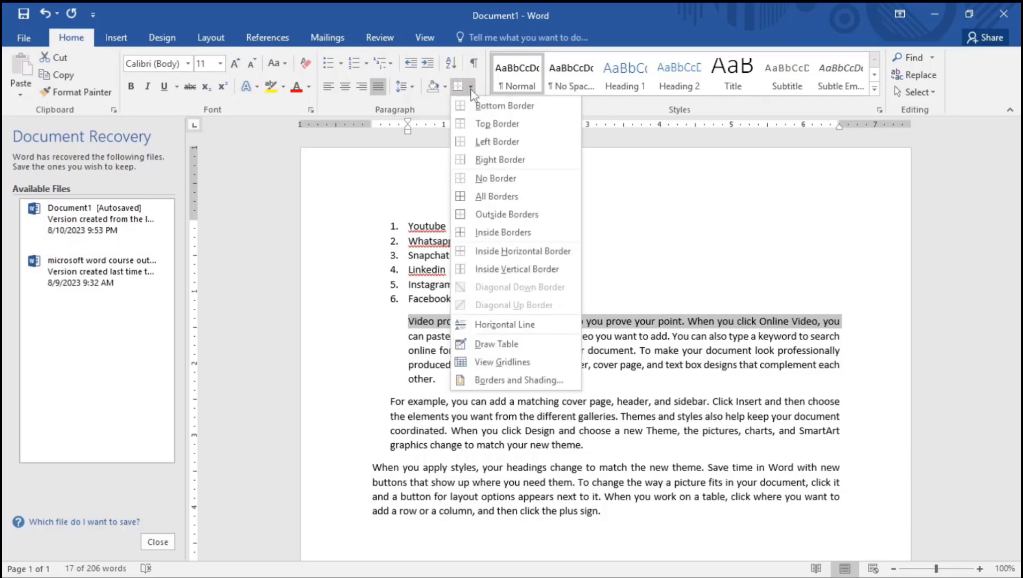
click(493, 197)
click(477, 353)
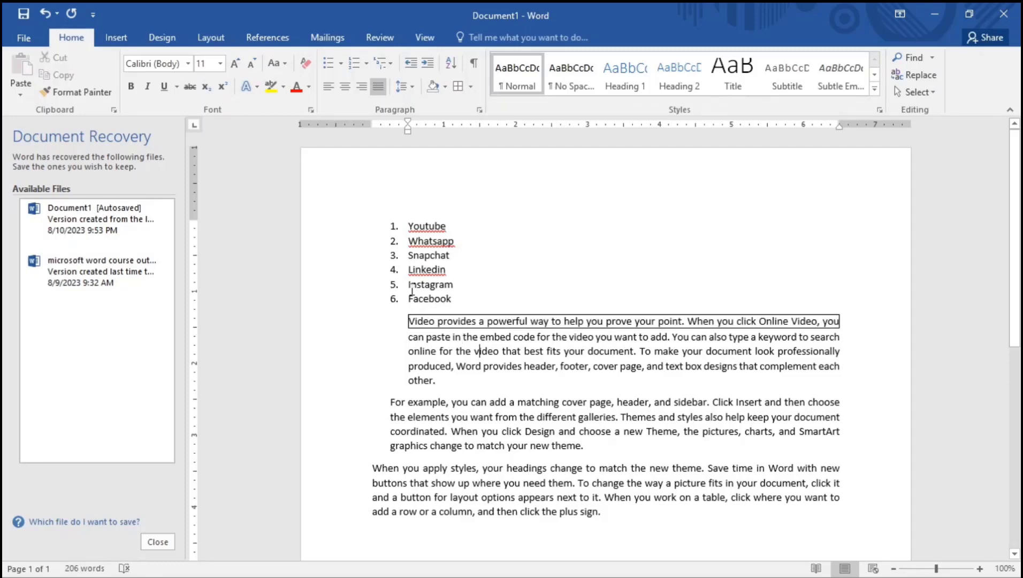
Put a box border around the Youtube list item
click(447, 225)
double_click(427, 225)
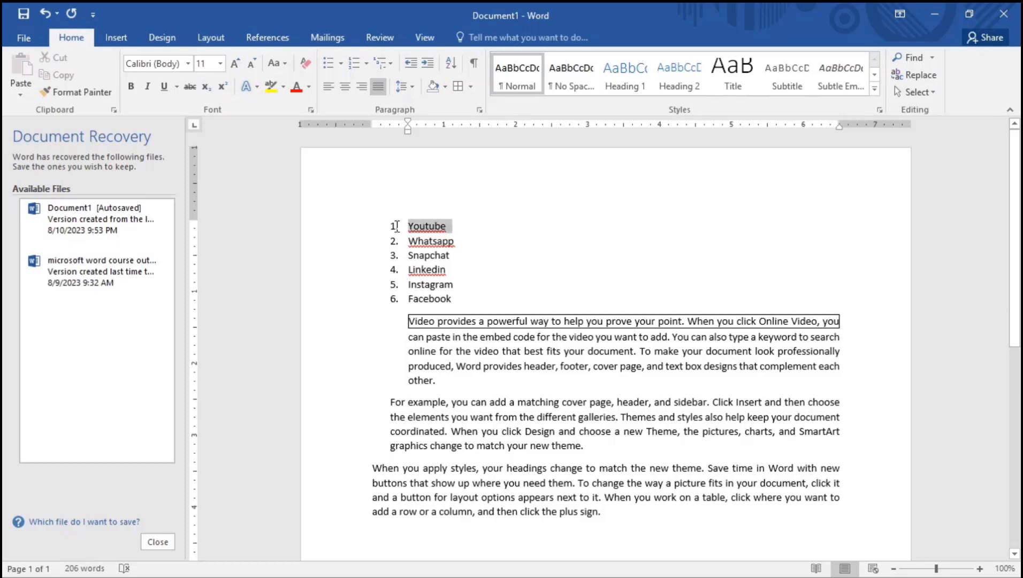
click(457, 86)
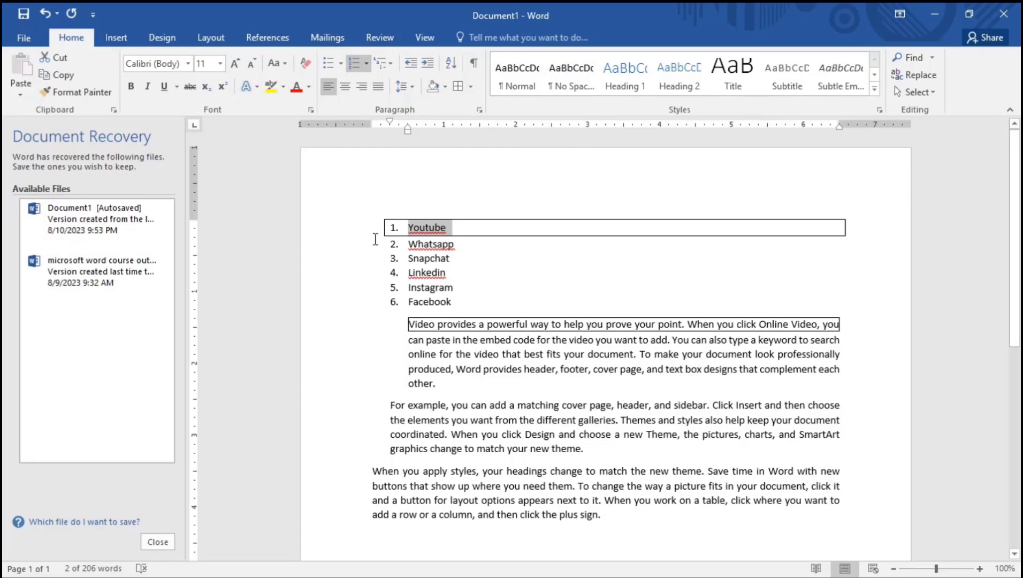
click(449, 233)
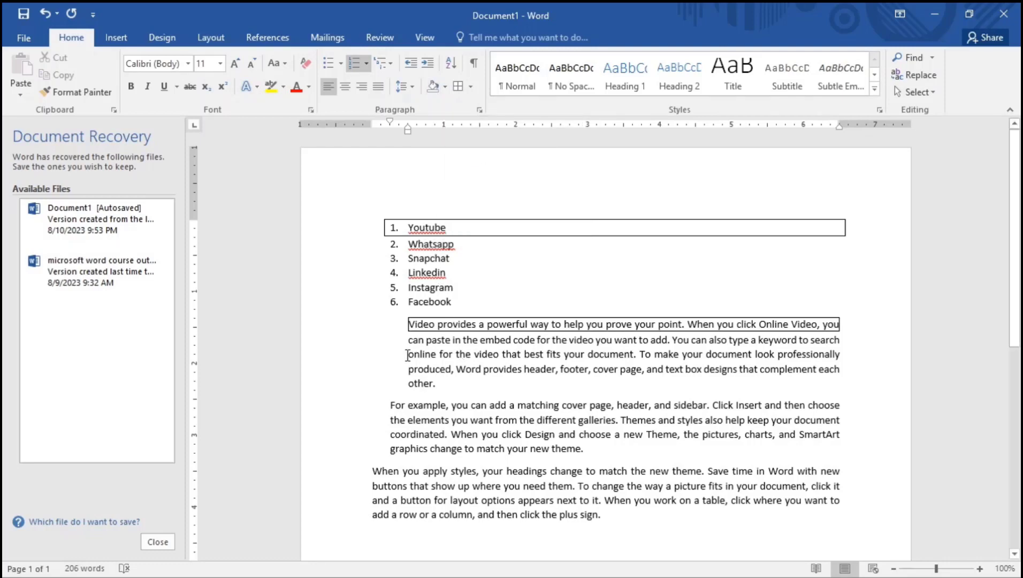
Shade a Video paragraph line orange and the first For example line dark red
drag(405, 353, 841, 355)
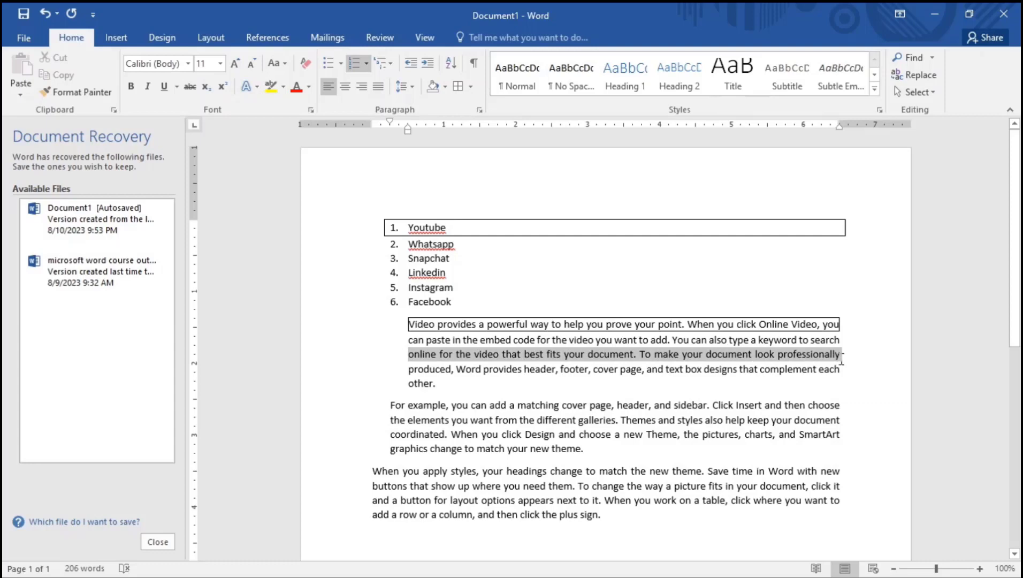
click(446, 88)
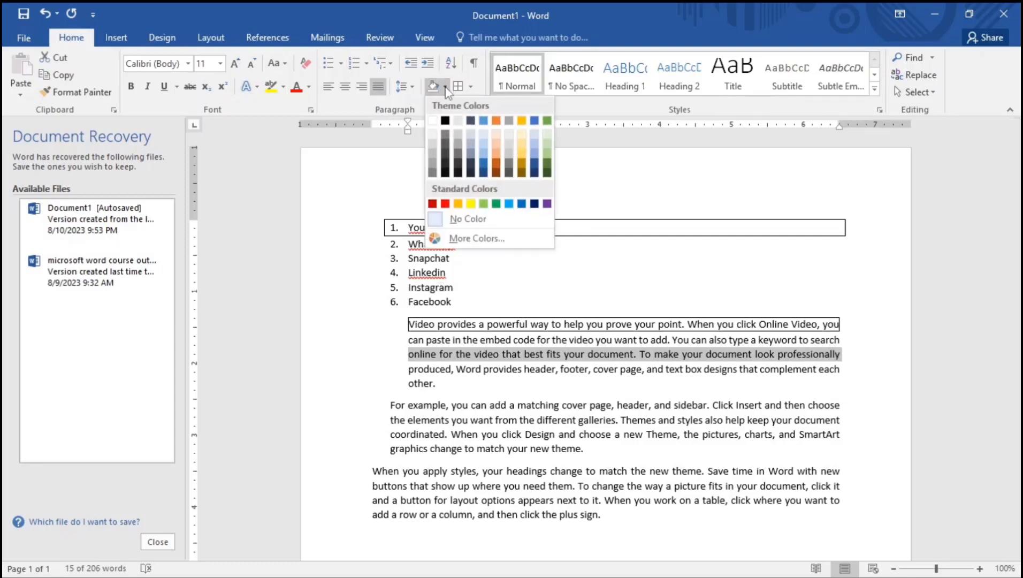
click(497, 167)
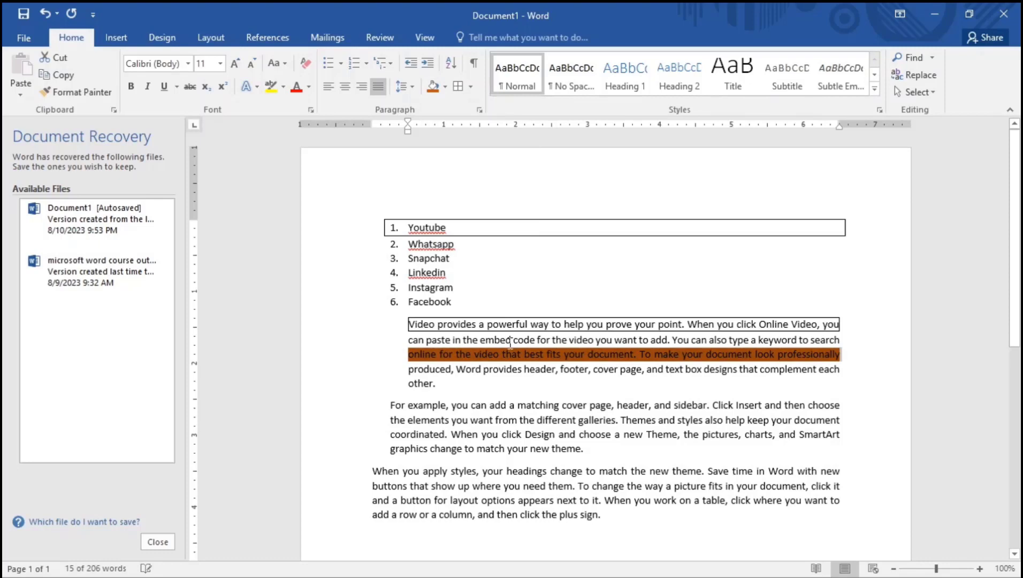
click(489, 382)
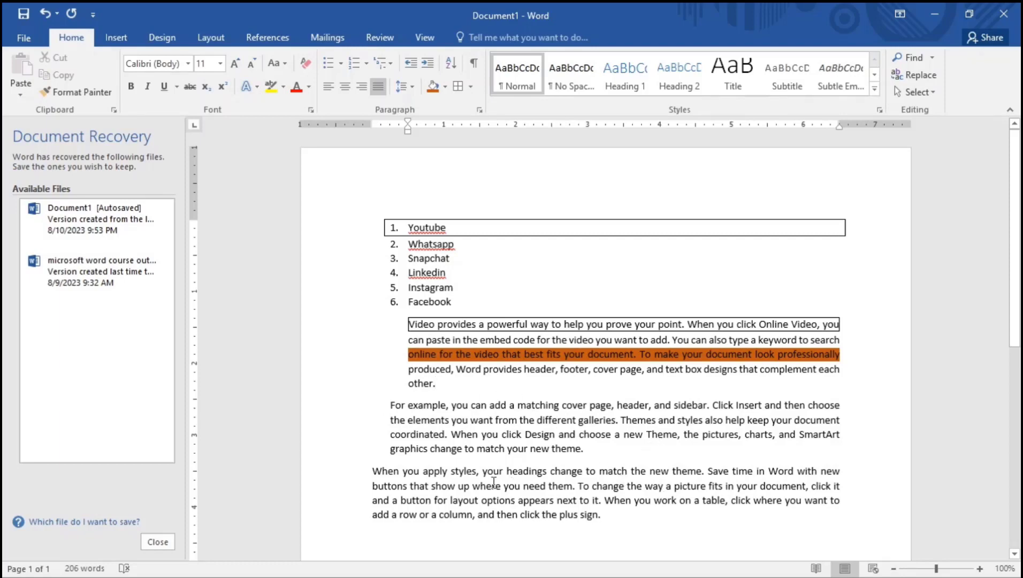
drag(389, 405, 854, 402)
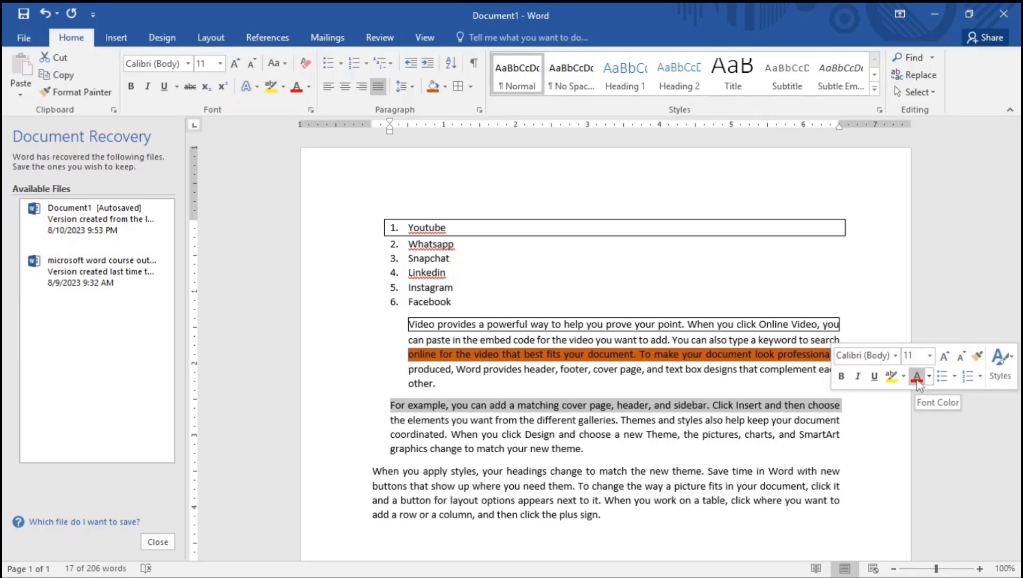
click(446, 88)
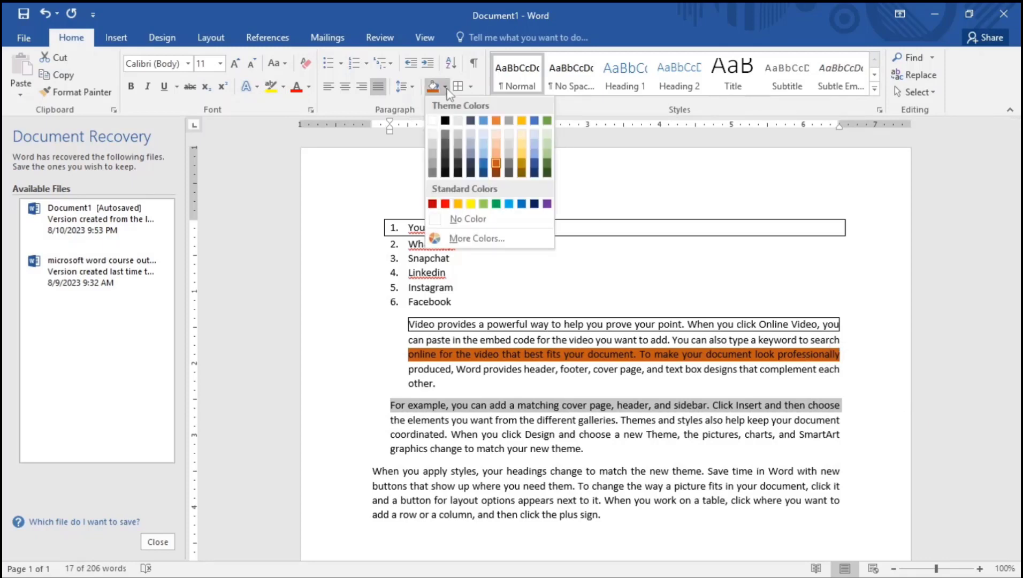
click(432, 203)
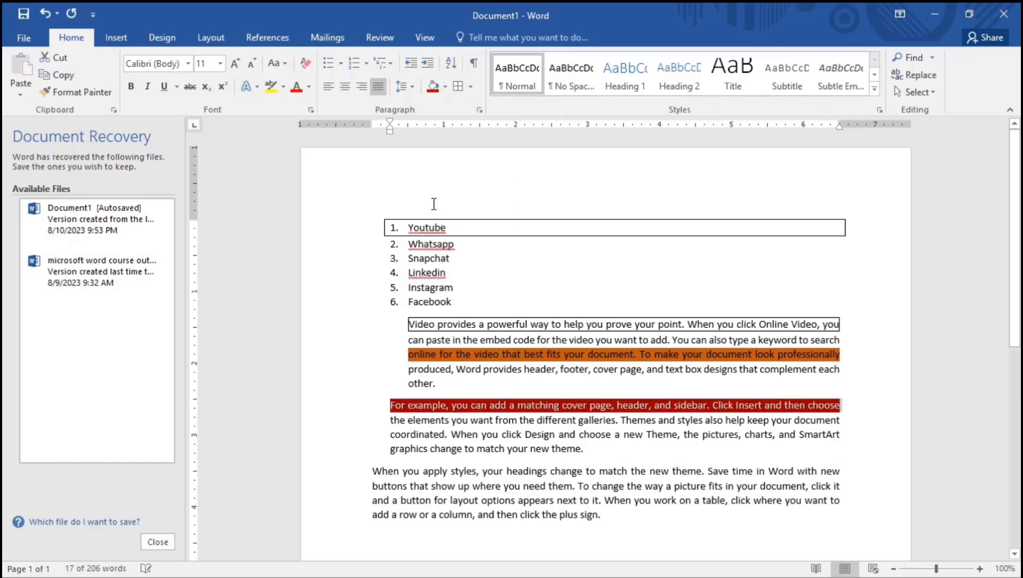
click(515, 416)
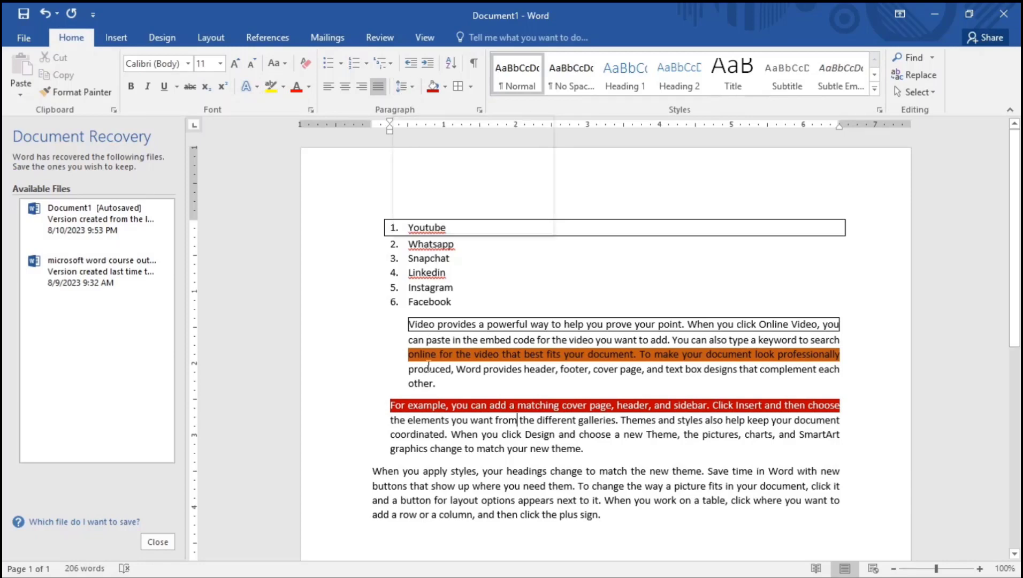
Undo the recent shading and border changes on the Video paragraph
click(411, 336)
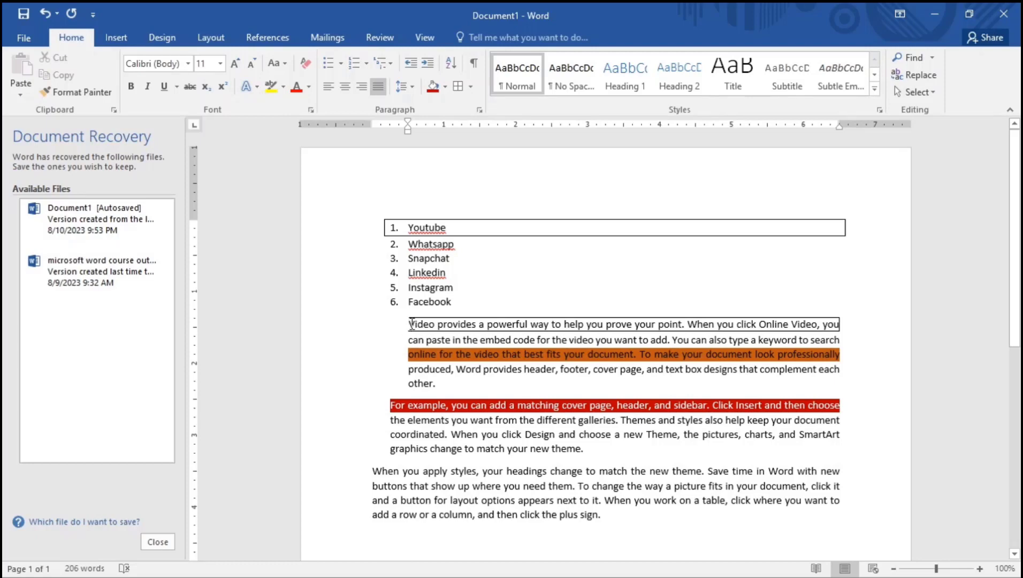
drag(408, 324, 415, 323)
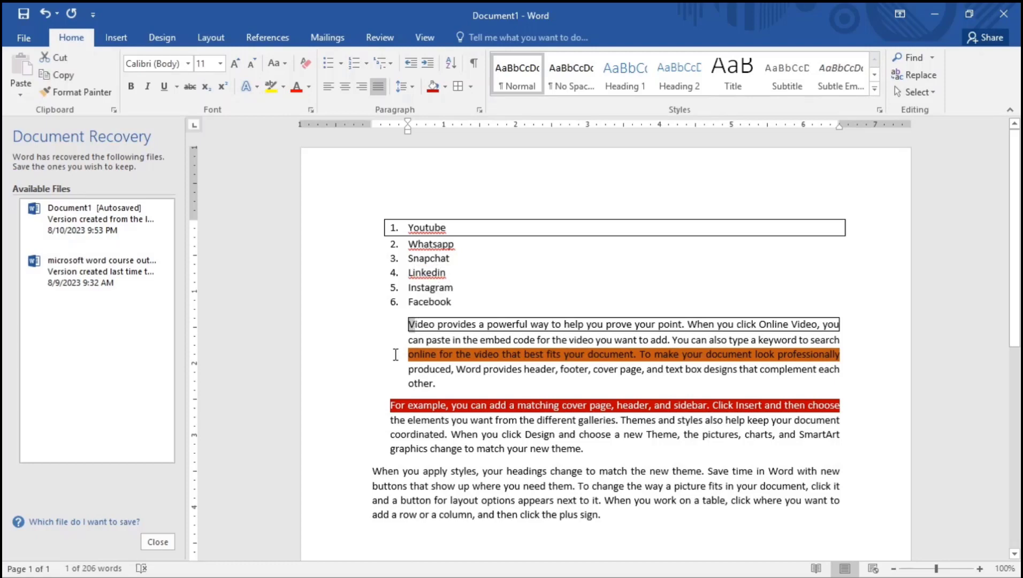
key(ctrl+z)
key(ctrl+z)
key(ctrl+z)
key(ctrl+z)
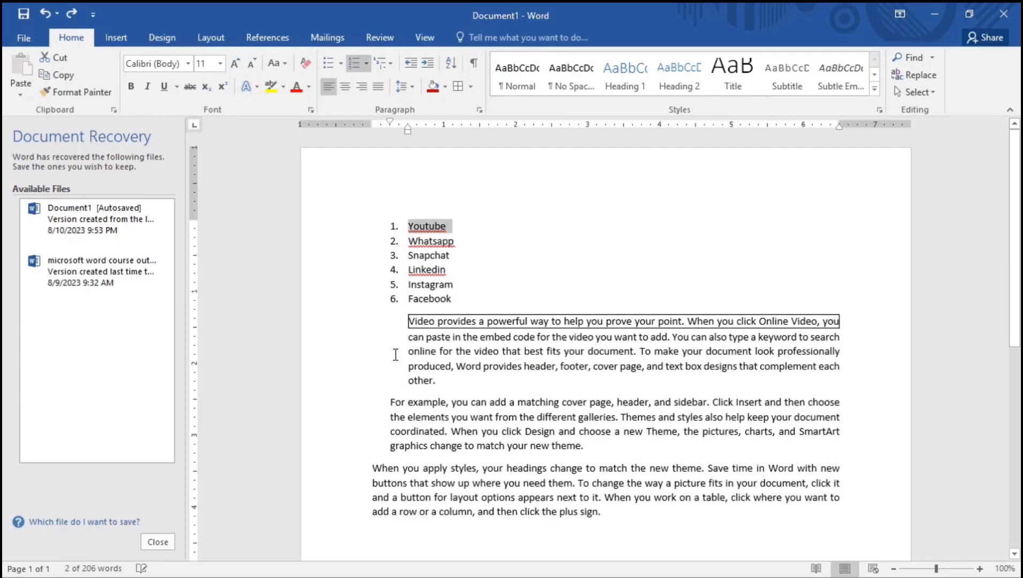
click(429, 328)
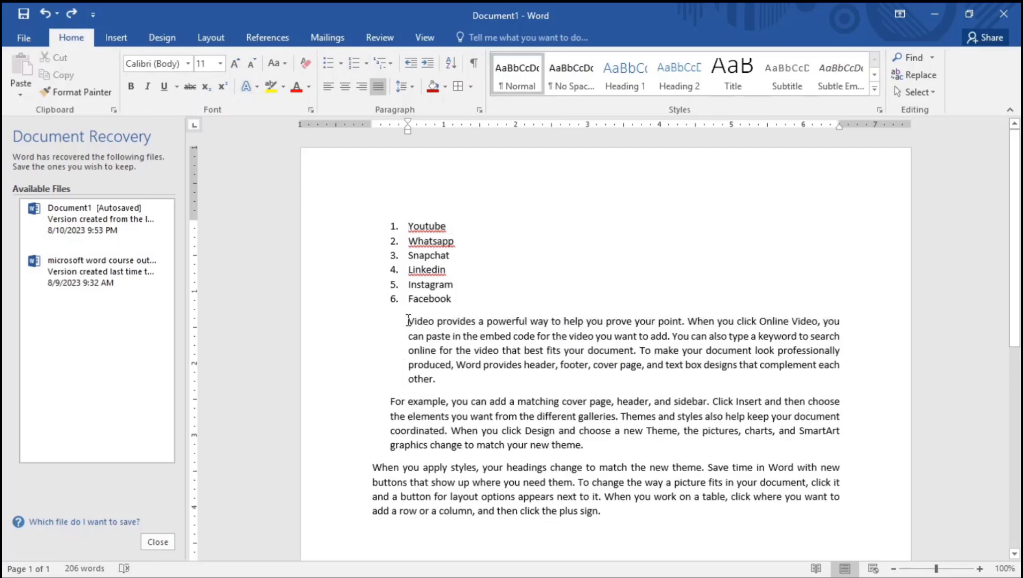
drag(407, 321, 440, 381)
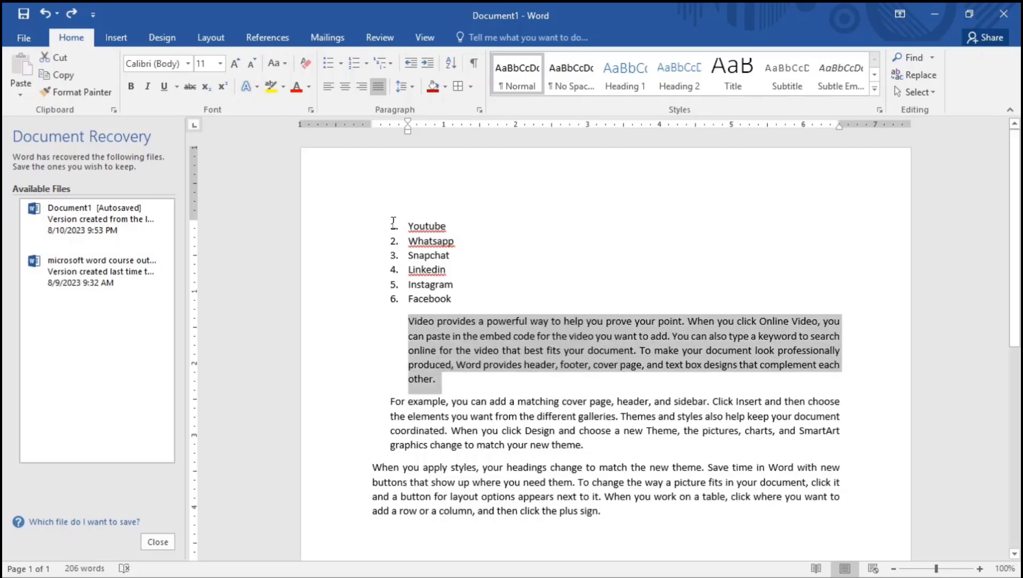
click(402, 86)
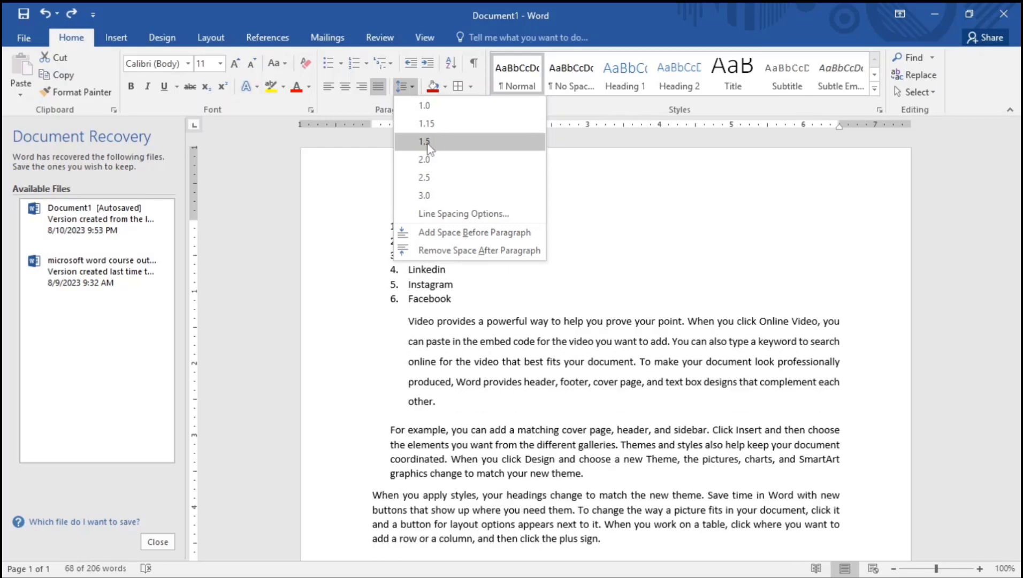
Apply 1.5 line spacing to the Video paragraph, then set it back to 1.0
click(426, 144)
click(495, 337)
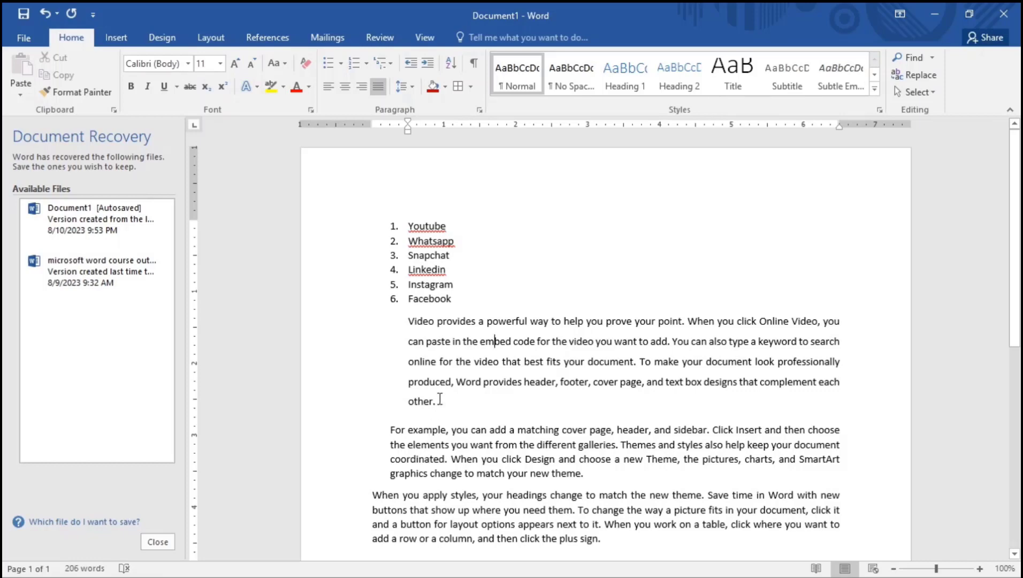
drag(435, 402, 407, 320)
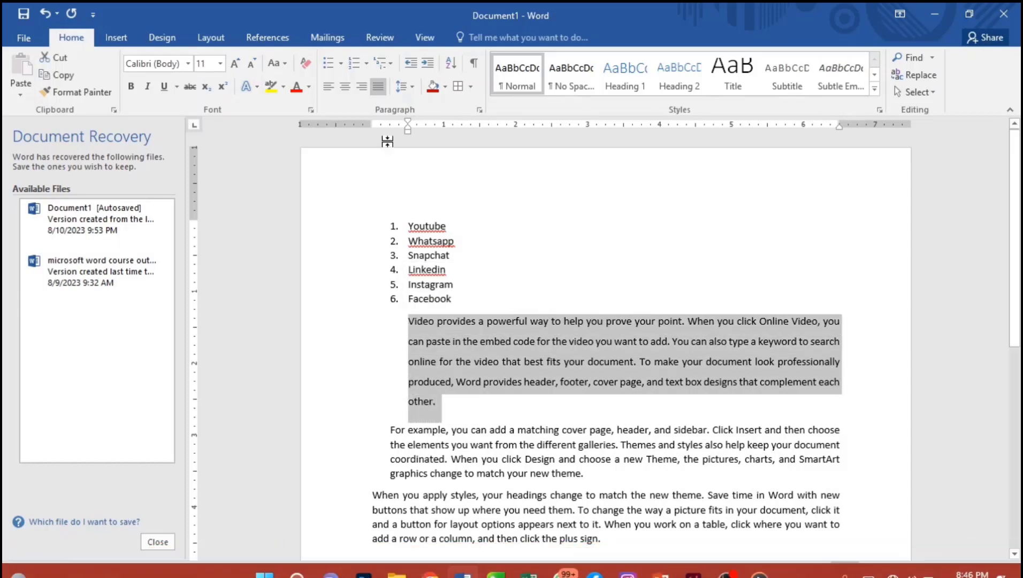
click(403, 87)
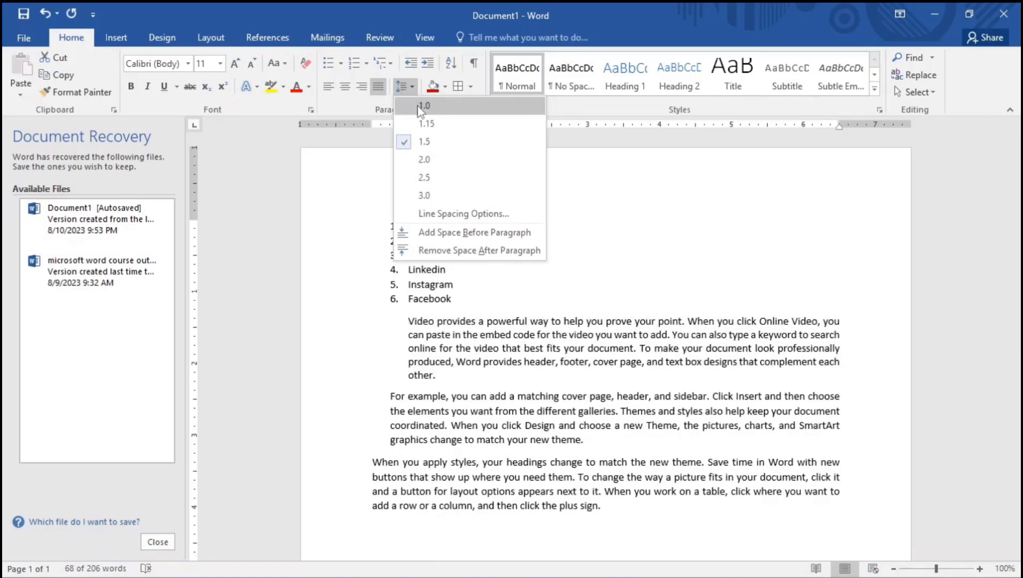
click(423, 106)
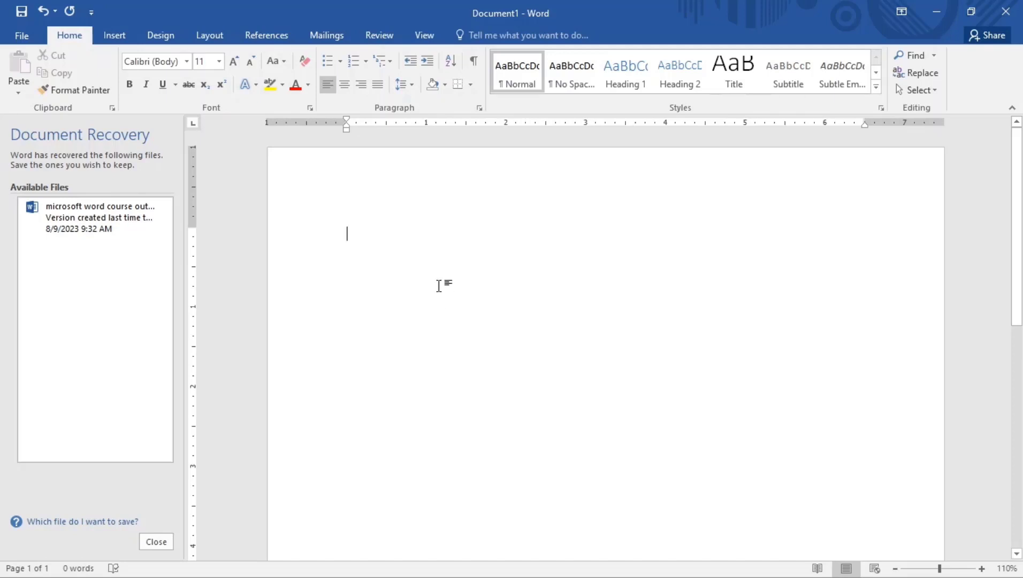
Apply Narrow page margins to the new document
click(208, 39)
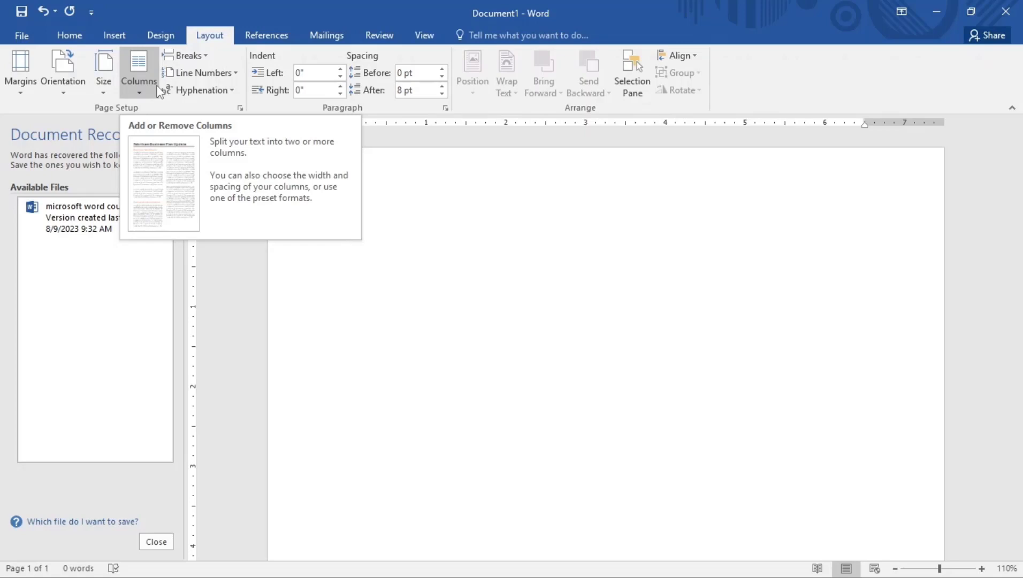
click(22, 75)
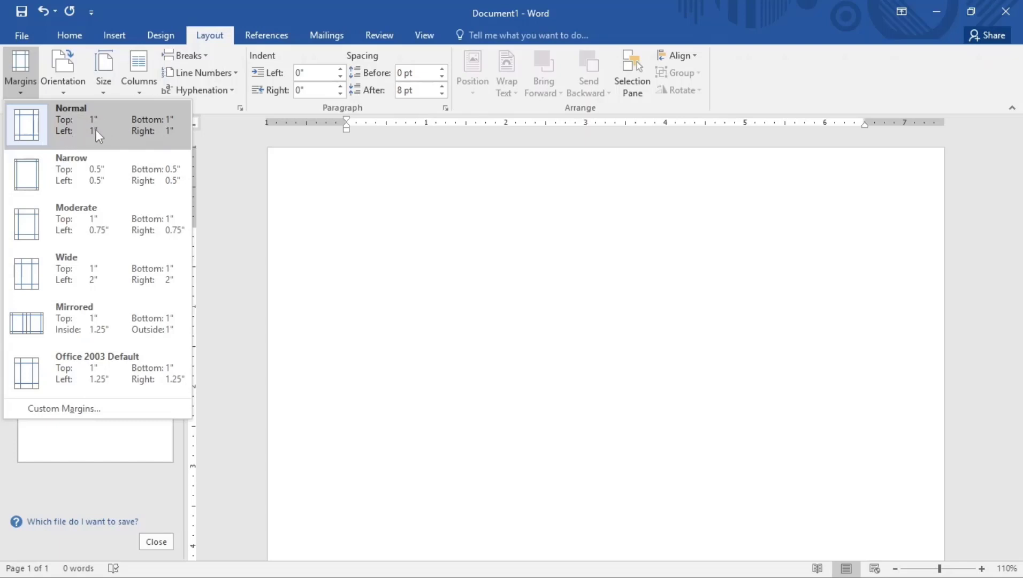
click(68, 168)
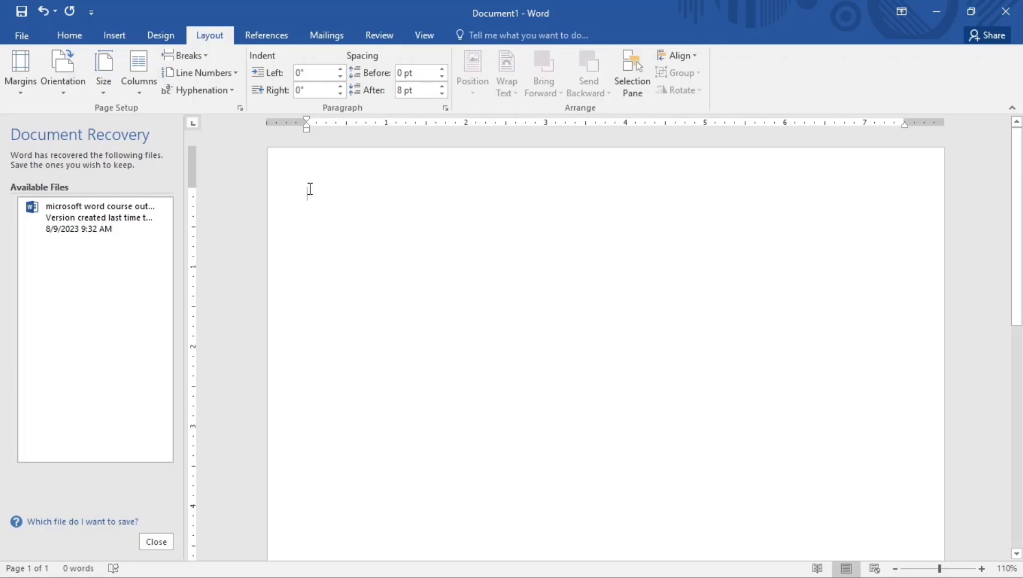
Generate four paragraphs of sample text with =rand(4,5)
text(=)
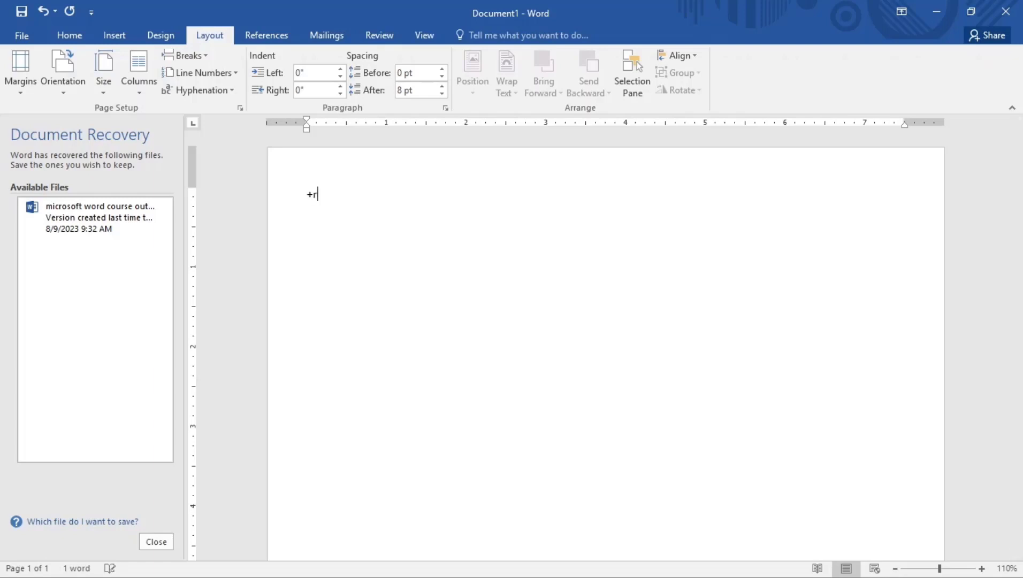
text(ra)
key(BackSpace)
key(BackSpace)
key(BackSpace)
text(=rand(4,5))
key(Return)
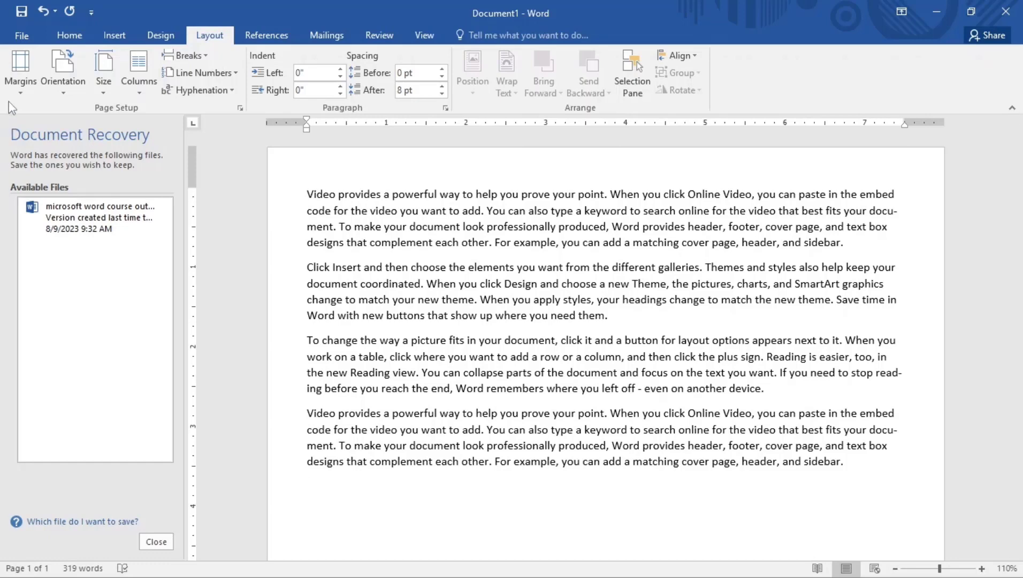
Try the Normal and Moderate margin presets, ending with Normal 1-inch margins
click(28, 94)
click(58, 118)
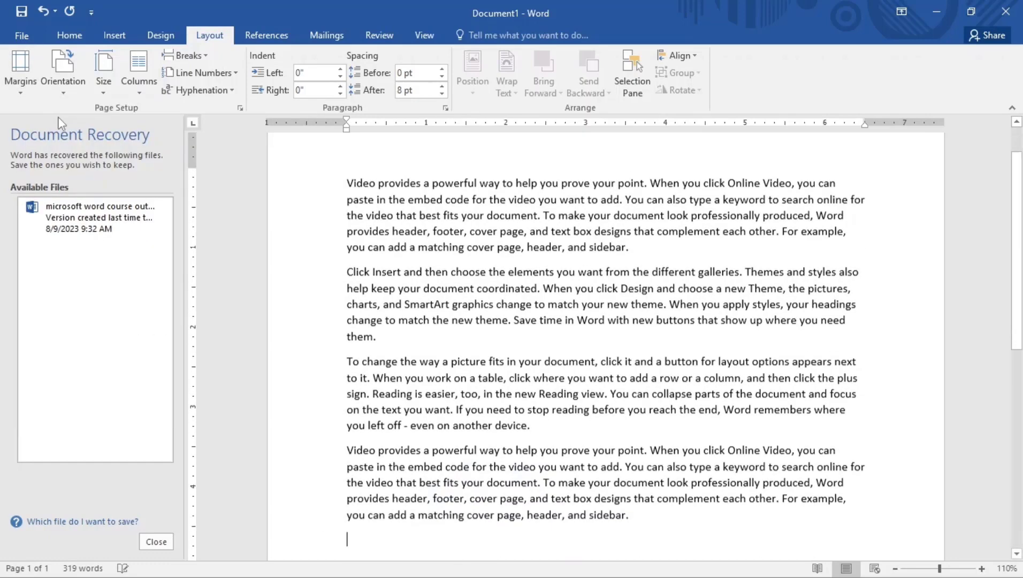
click(16, 79)
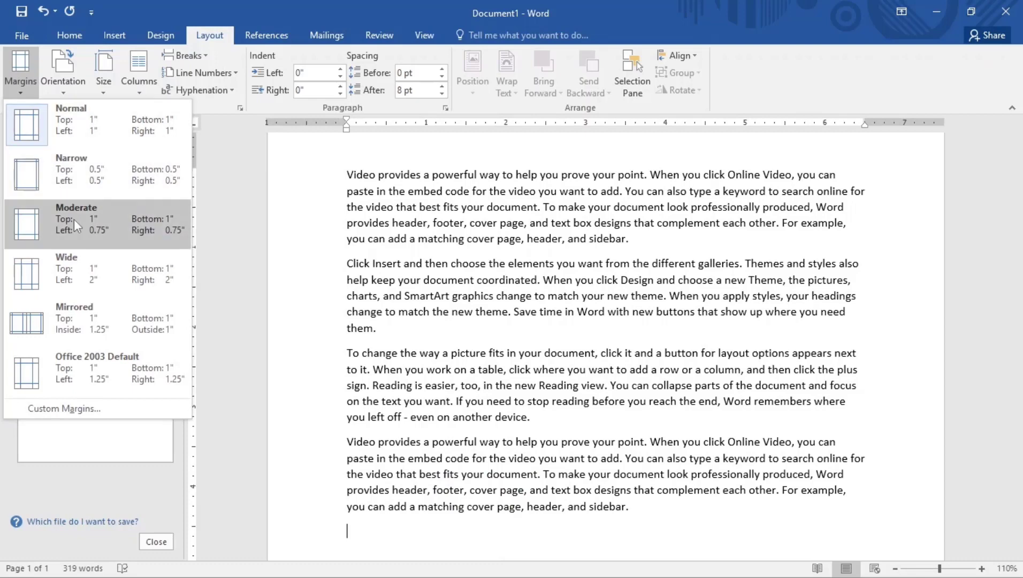
click(74, 219)
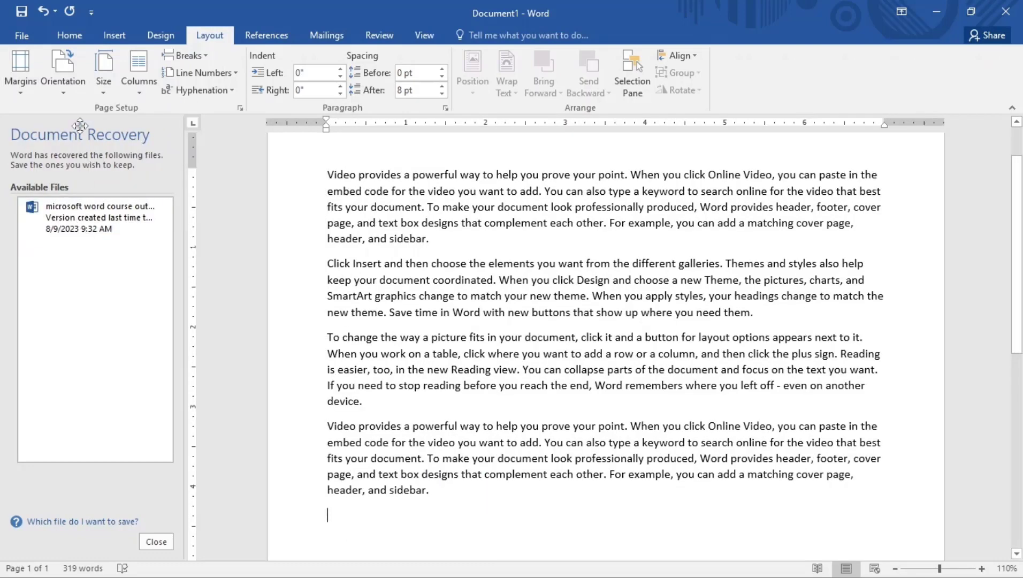
click(21, 78)
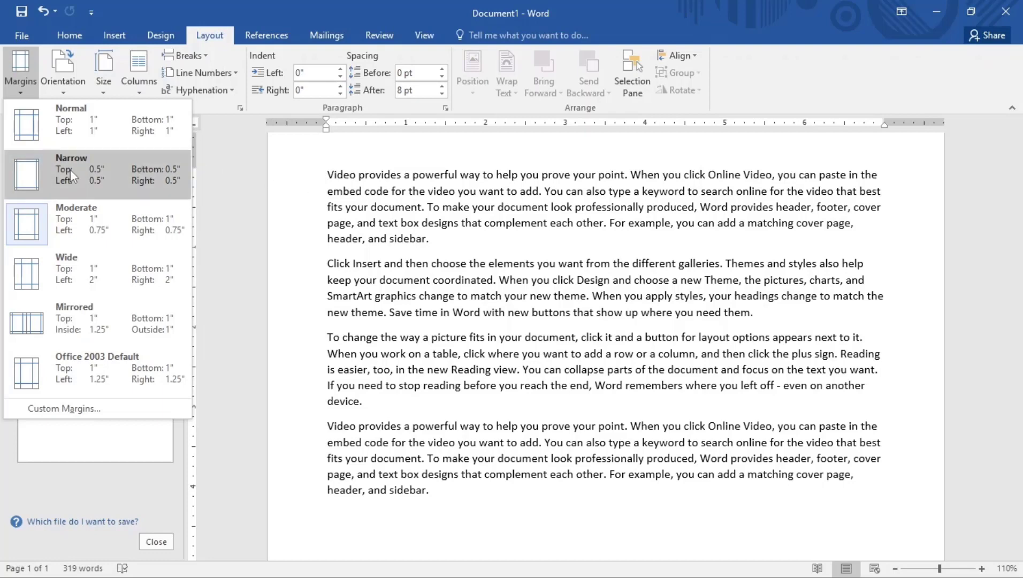
click(76, 128)
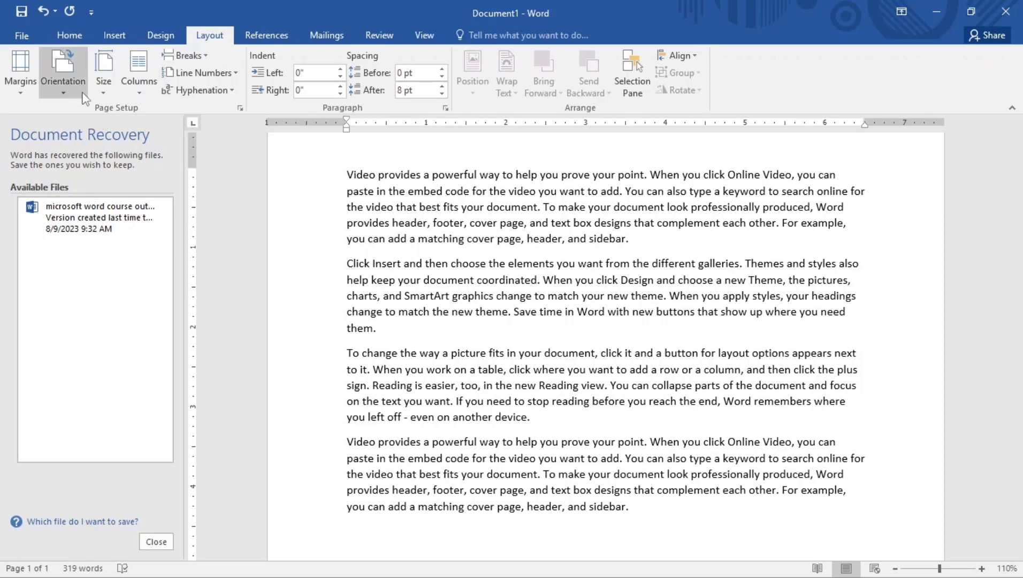
Switch the page to landscape and back to portrait, then show the paper sizes
click(63, 83)
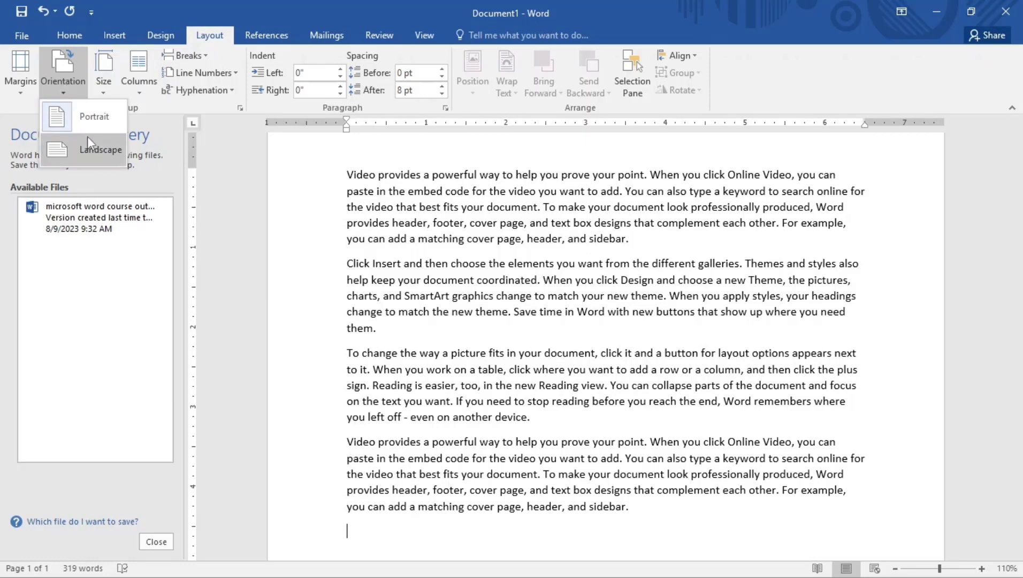
click(94, 149)
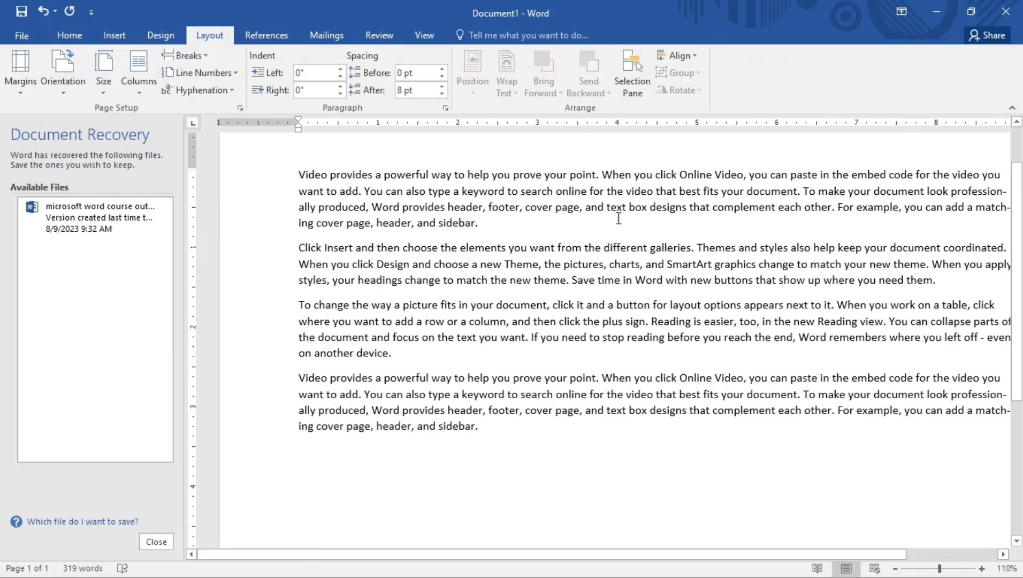
ctrl+scroll(619, 218, down, 6)
ctrl+scroll(618, 217, up, 1)
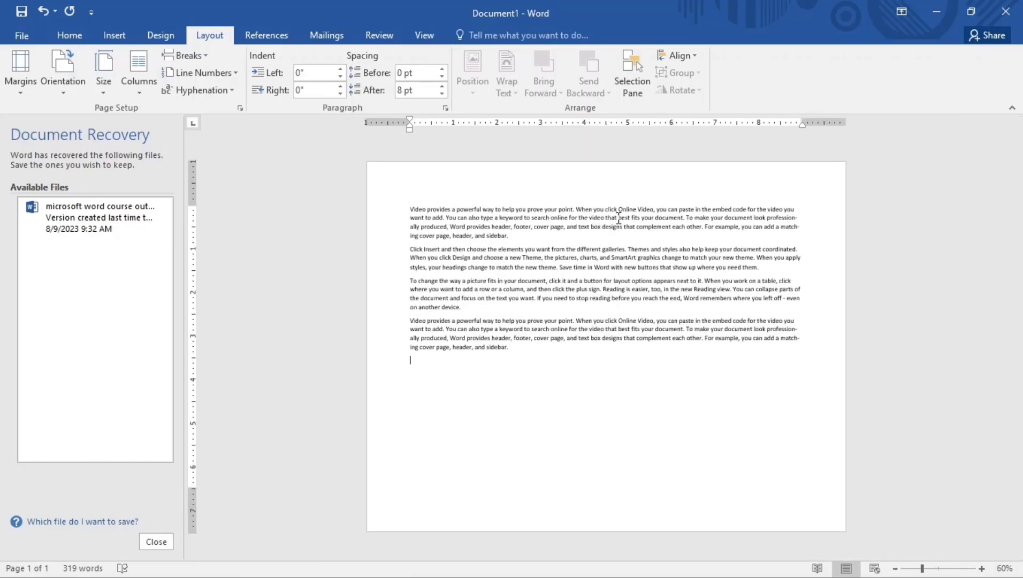
click(73, 90)
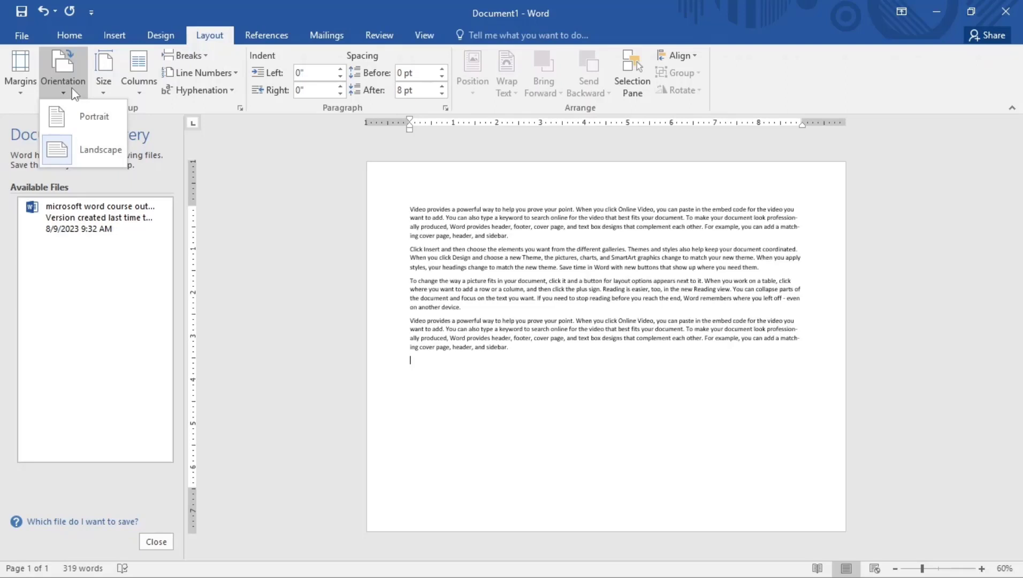
click(85, 114)
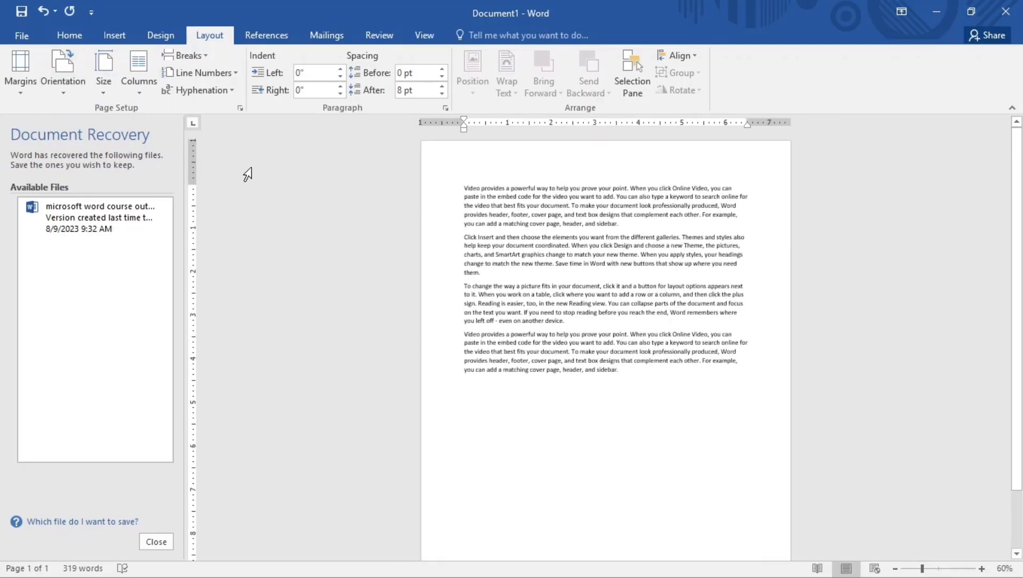
click(107, 81)
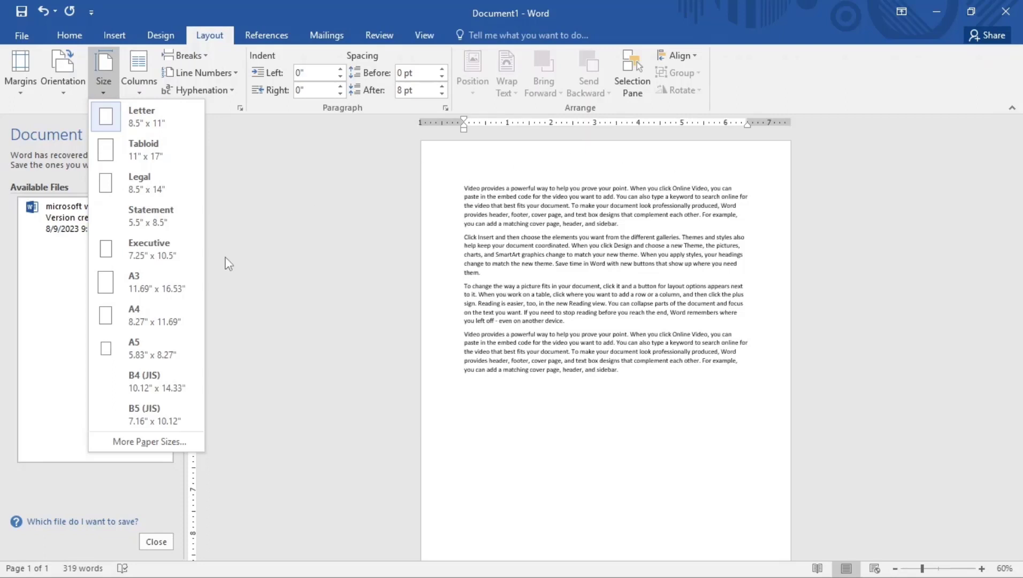
Try A4, A5 and A4 paper sizes, then settle on Legal 8.5 x 14
click(163, 313)
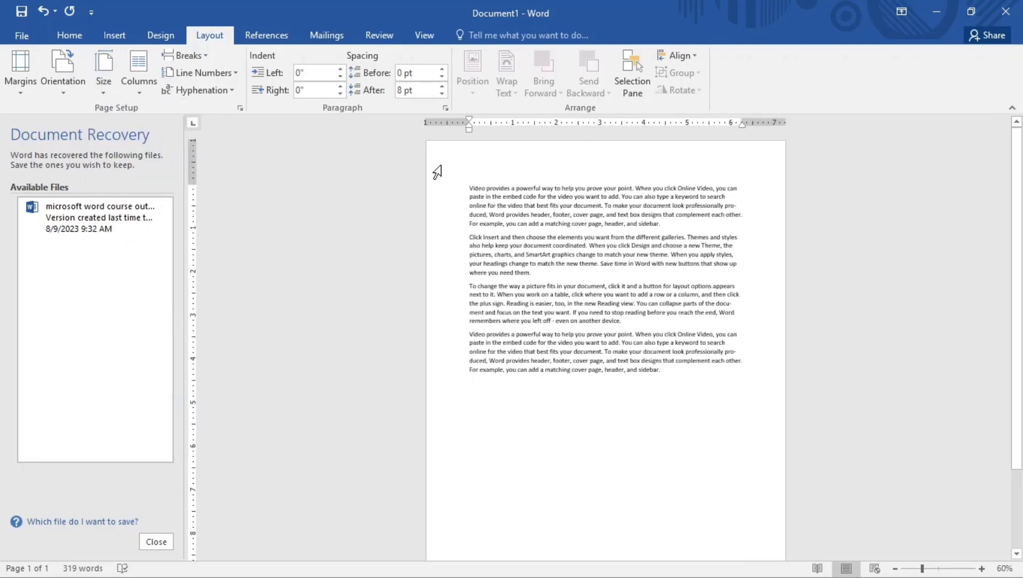
click(105, 75)
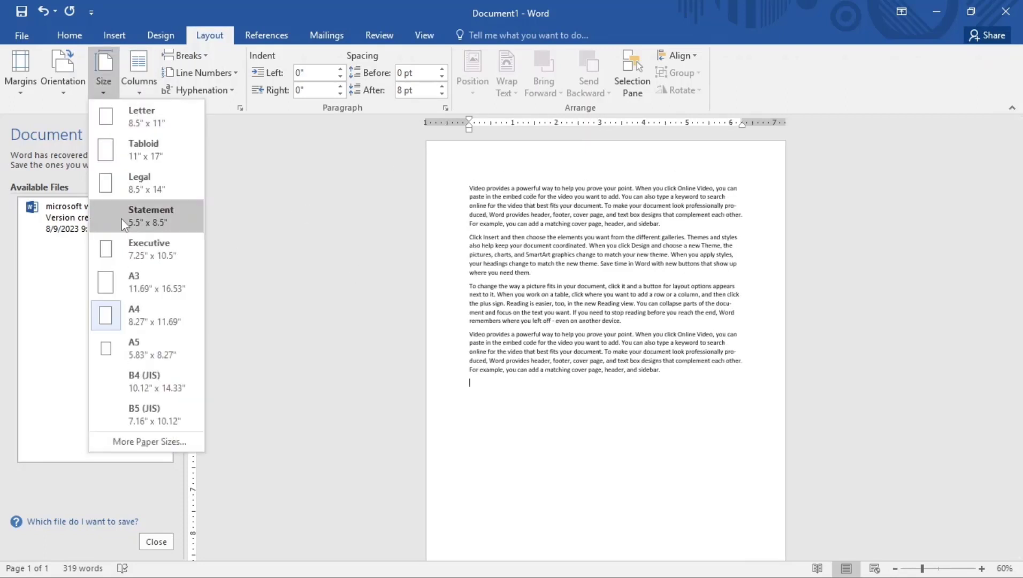
click(143, 348)
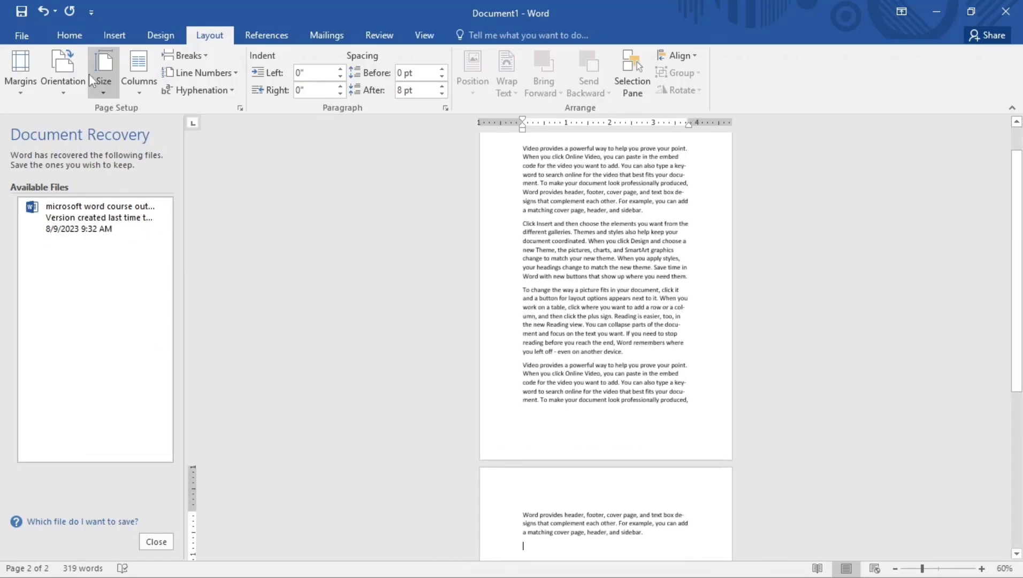
click(103, 75)
click(133, 310)
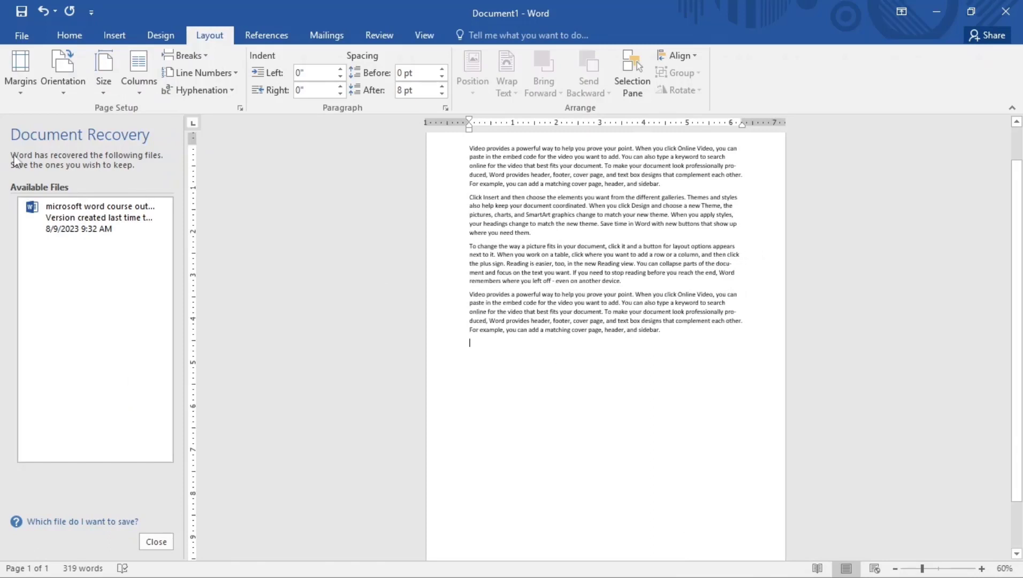
click(102, 70)
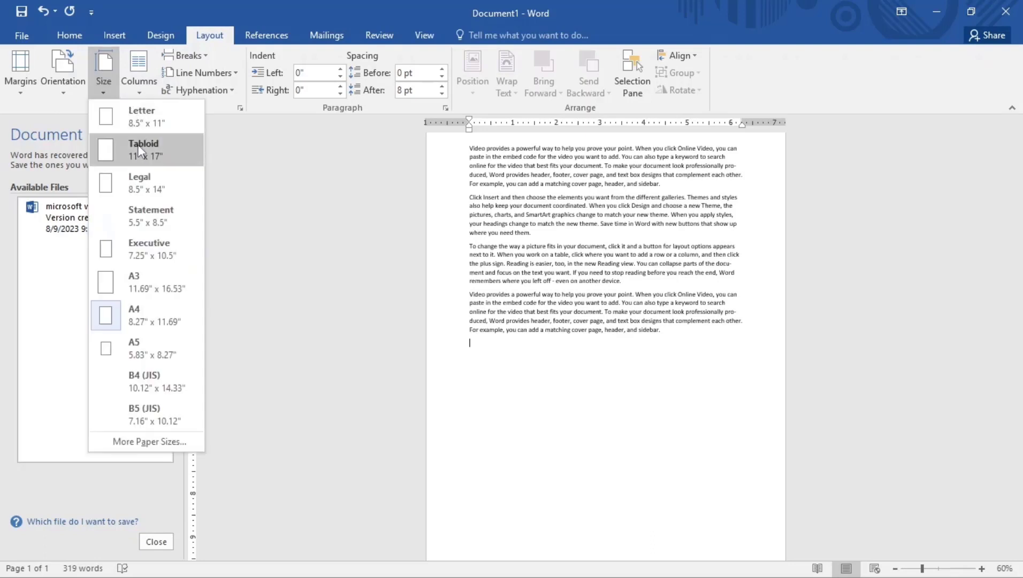
click(134, 182)
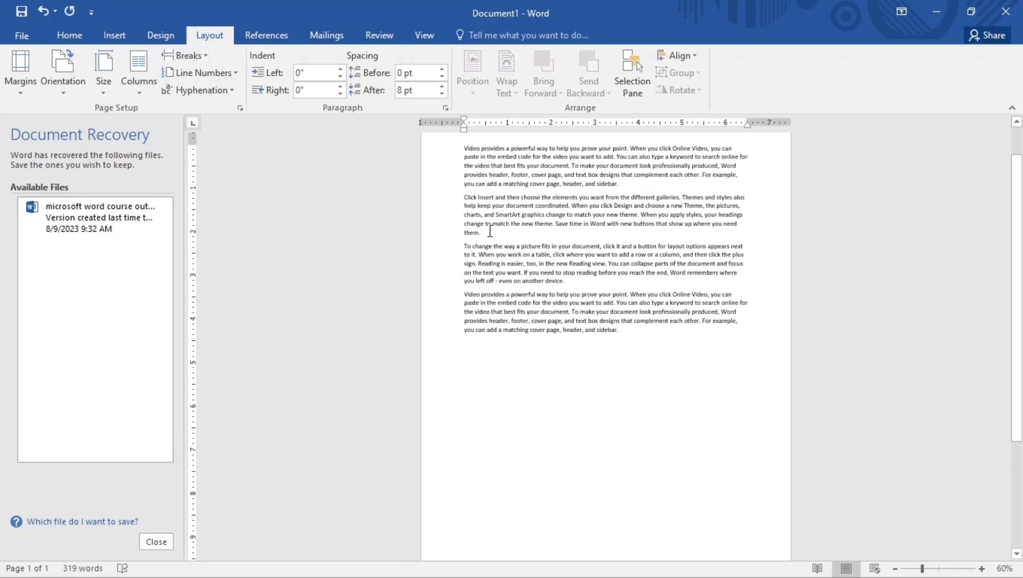
Check the More Paper Sizes settings without changes, then bring up the column options
click(109, 73)
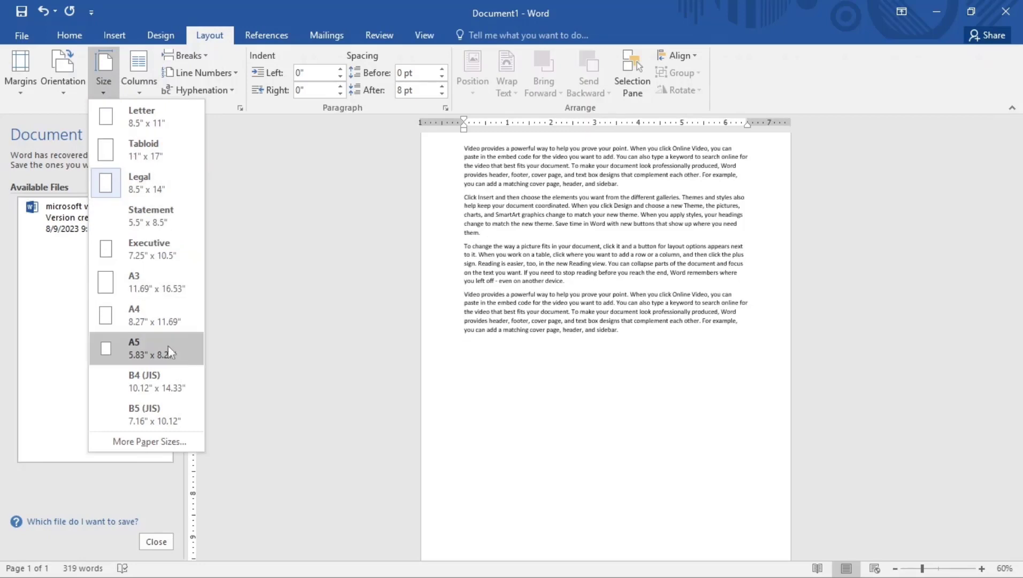
click(159, 437)
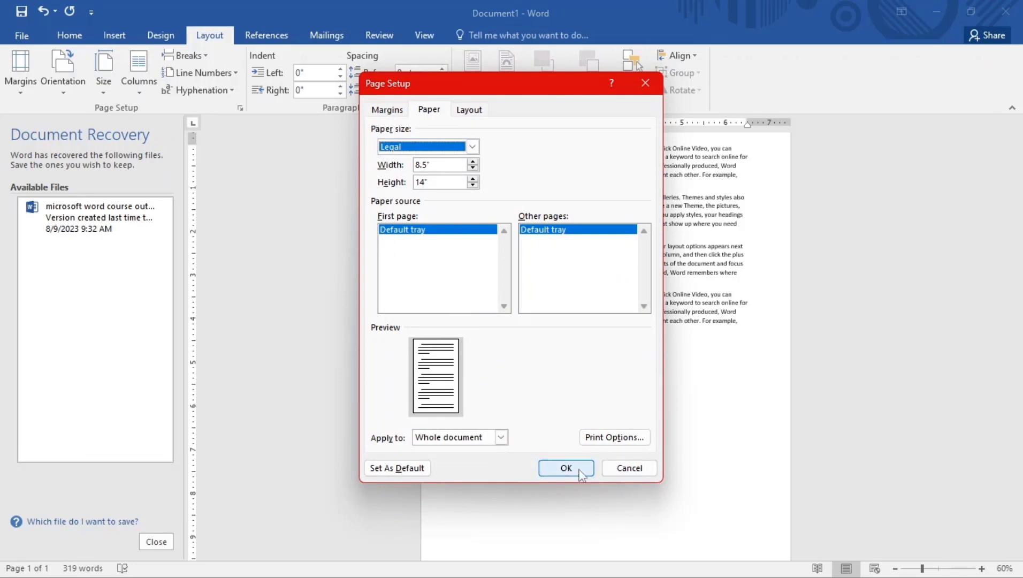
click(629, 469)
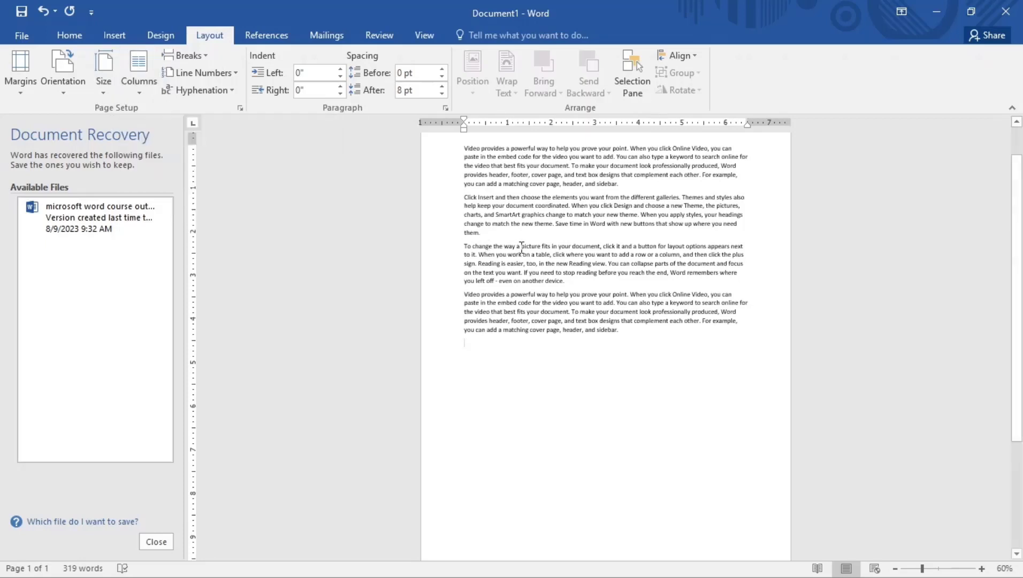
click(140, 89)
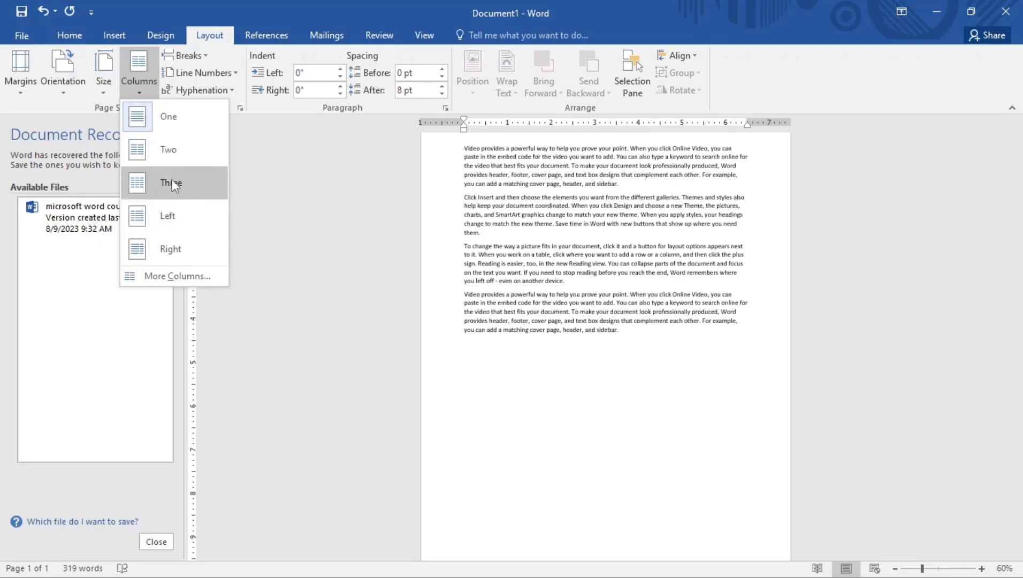
Lay out the four sample paragraphs in three columns
click(168, 153)
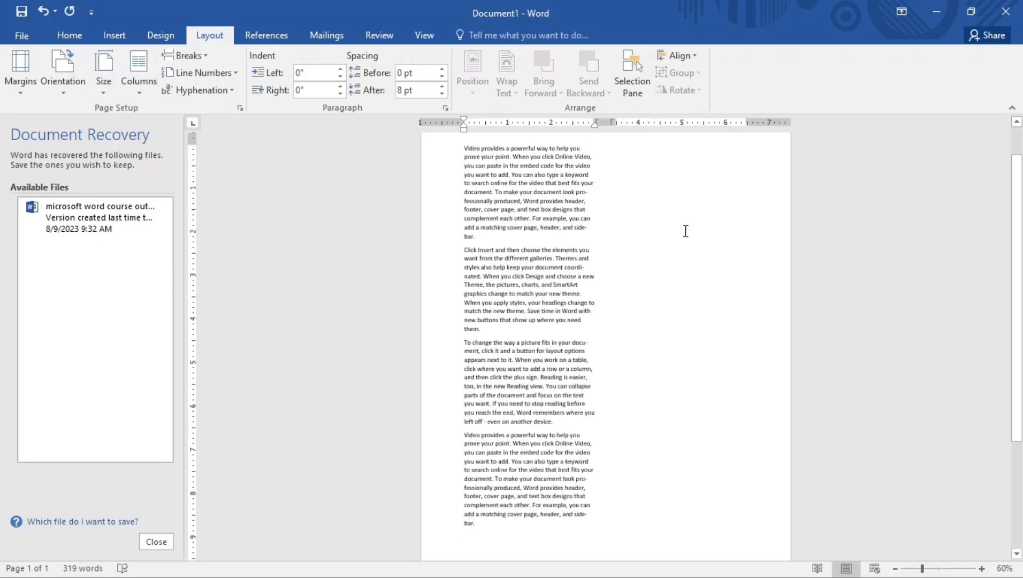
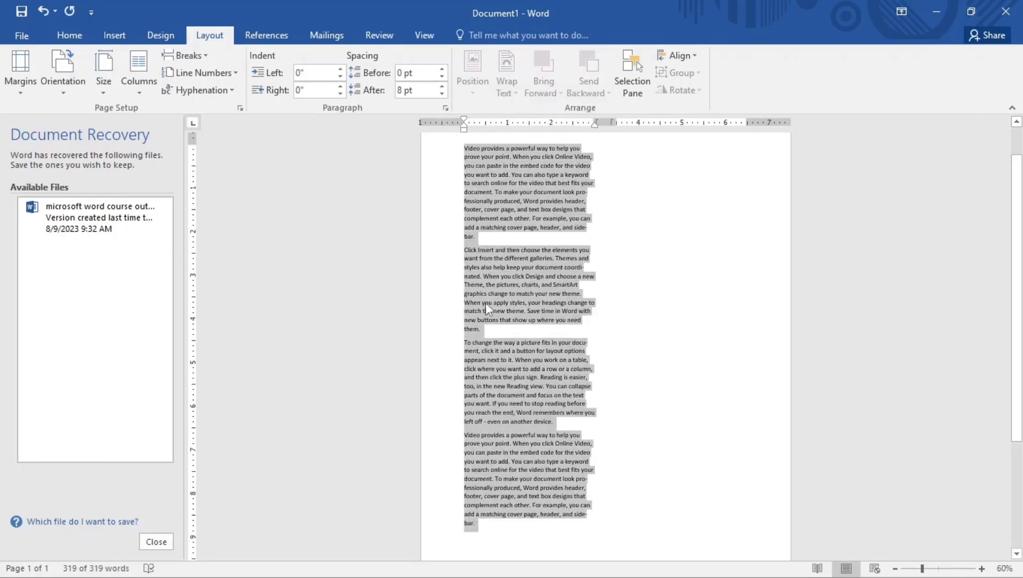
Deselect the sample text and place the cursor after the last paragraph
click(485, 529)
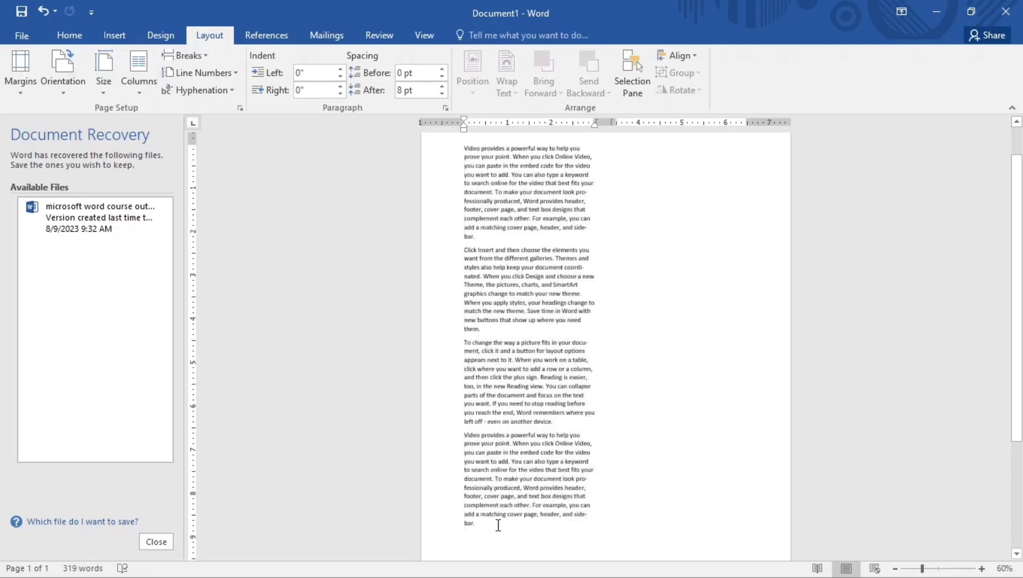
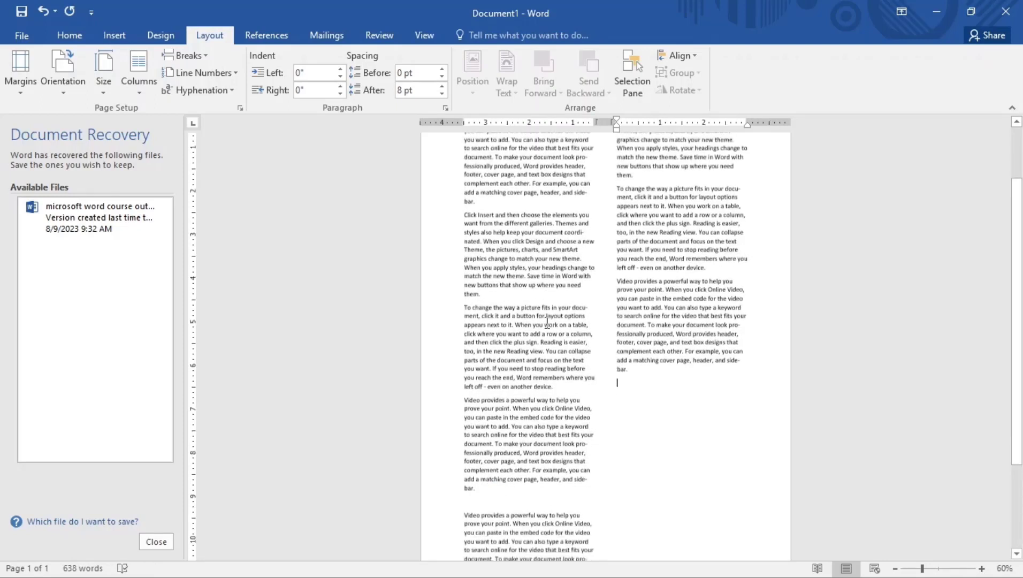
Try a three-column layout for the sample text, then switch it back to one column
scroll(546, 324, up, 5)
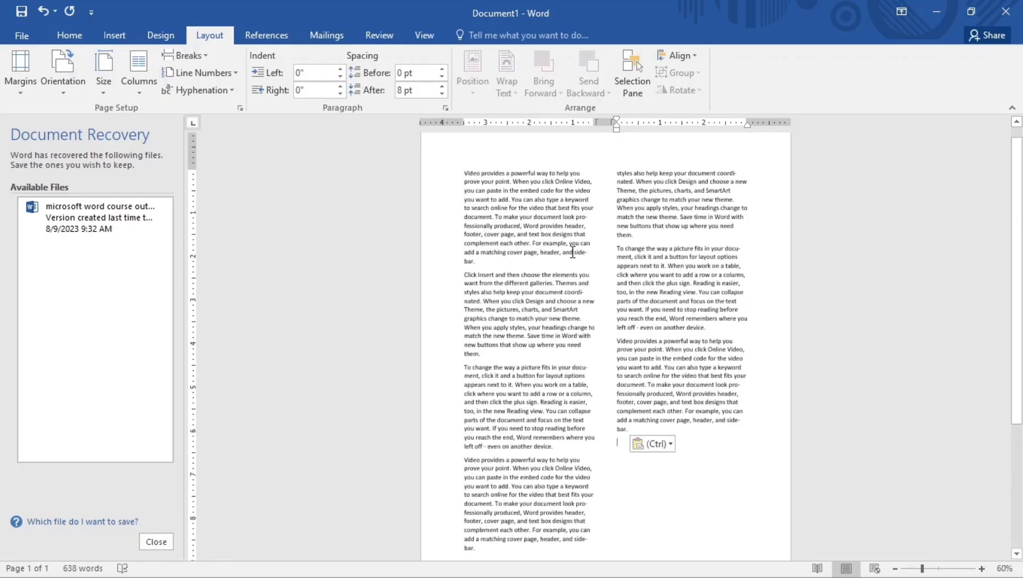
click(137, 79)
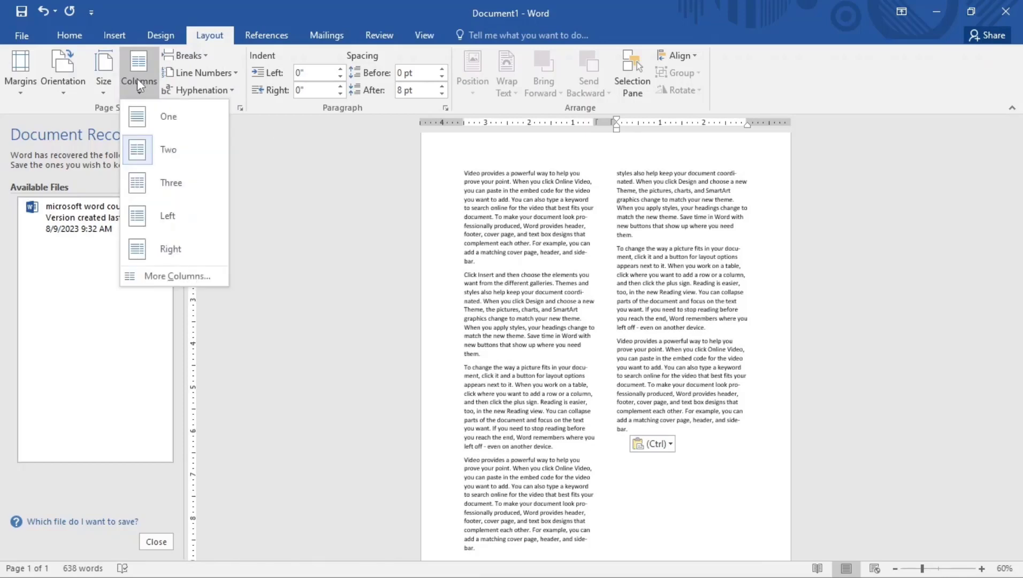
click(167, 183)
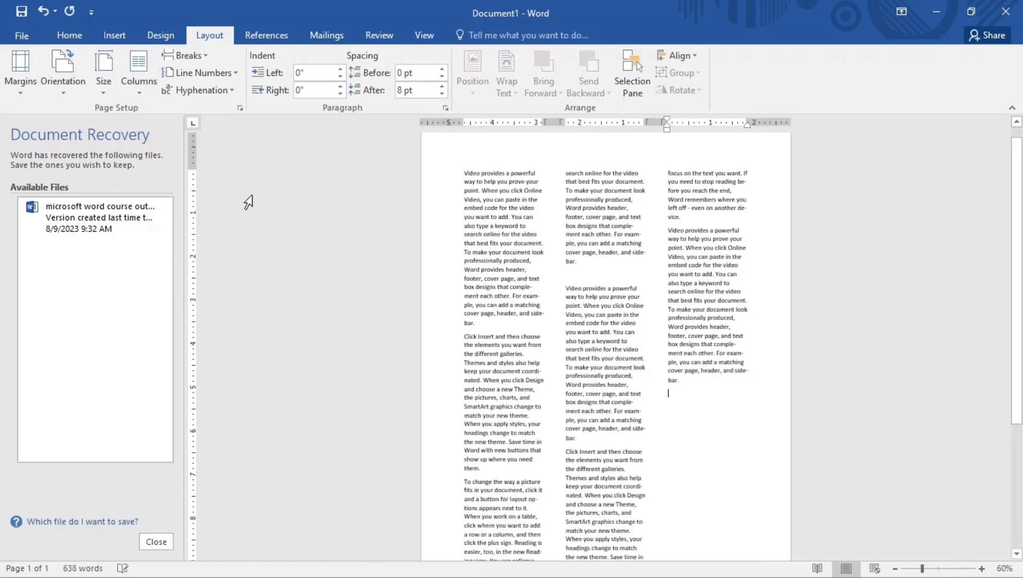
click(139, 75)
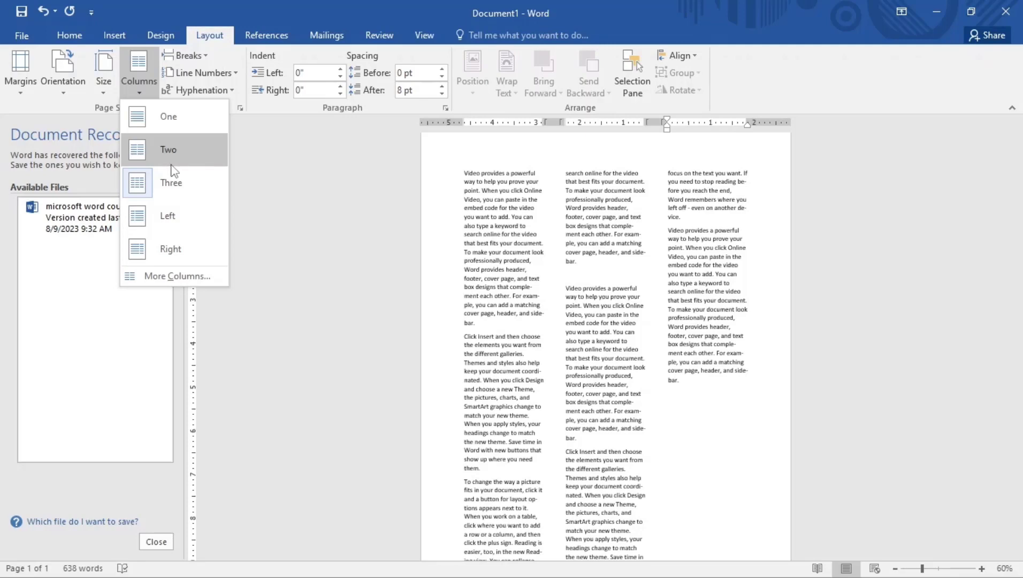
click(170, 116)
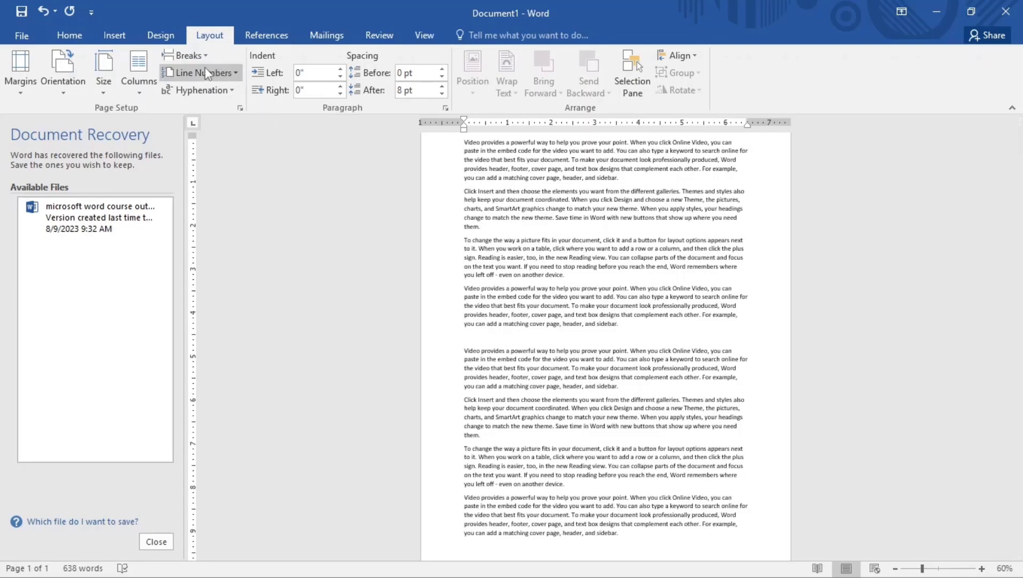
click(184, 55)
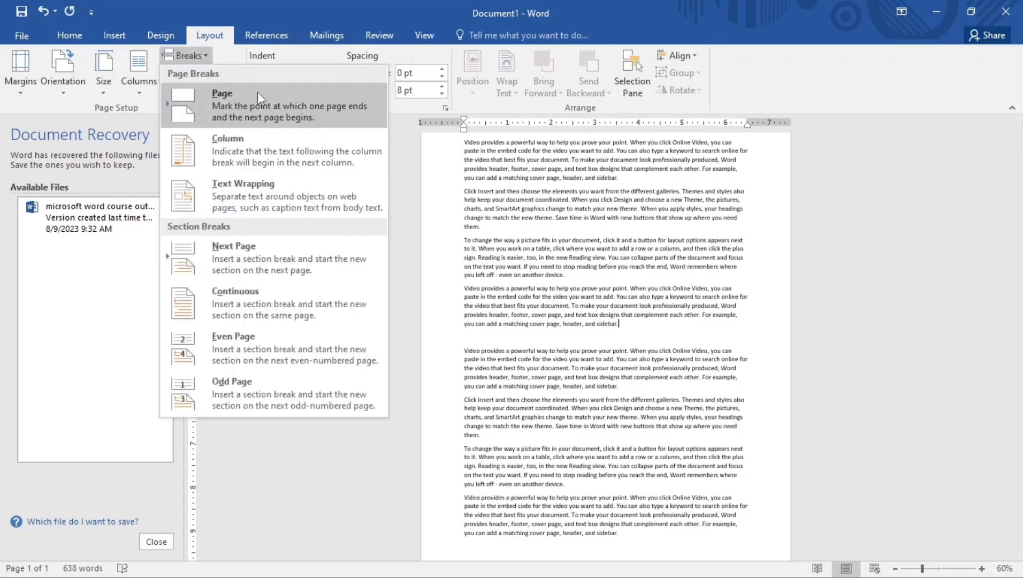
click(239, 102)
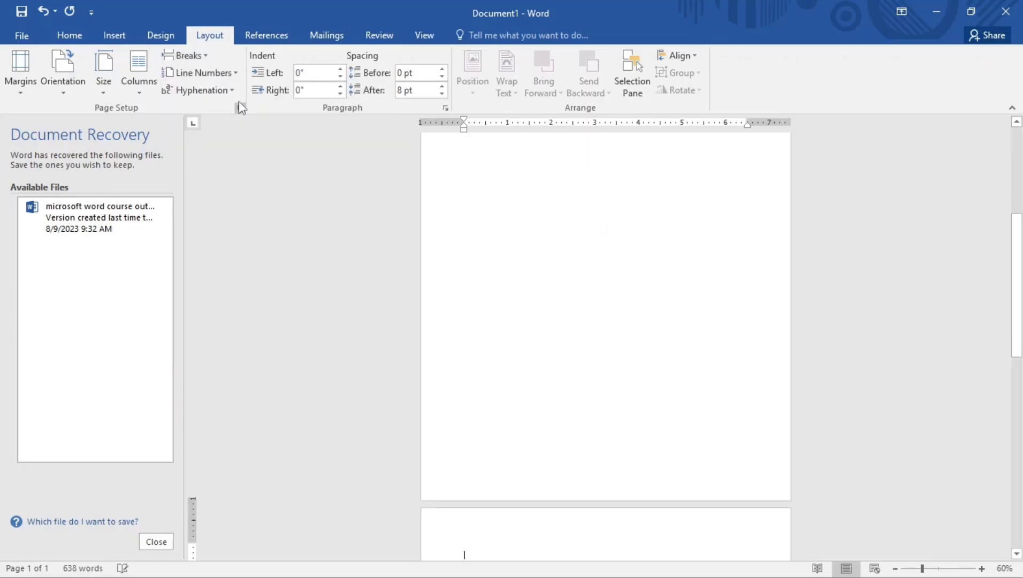
scroll(605, 292, up, 5)
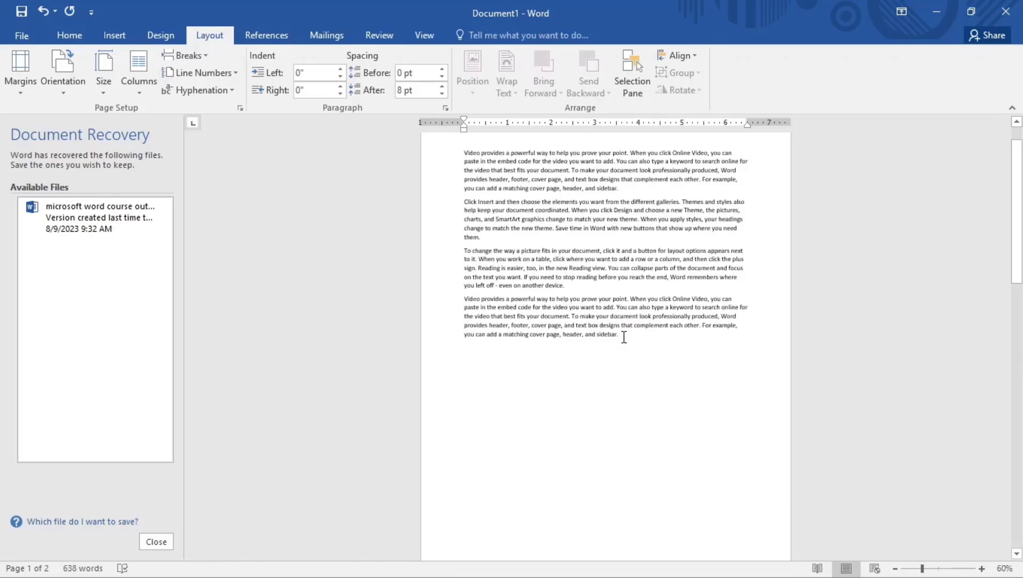
scroll(624, 336, down, 5)
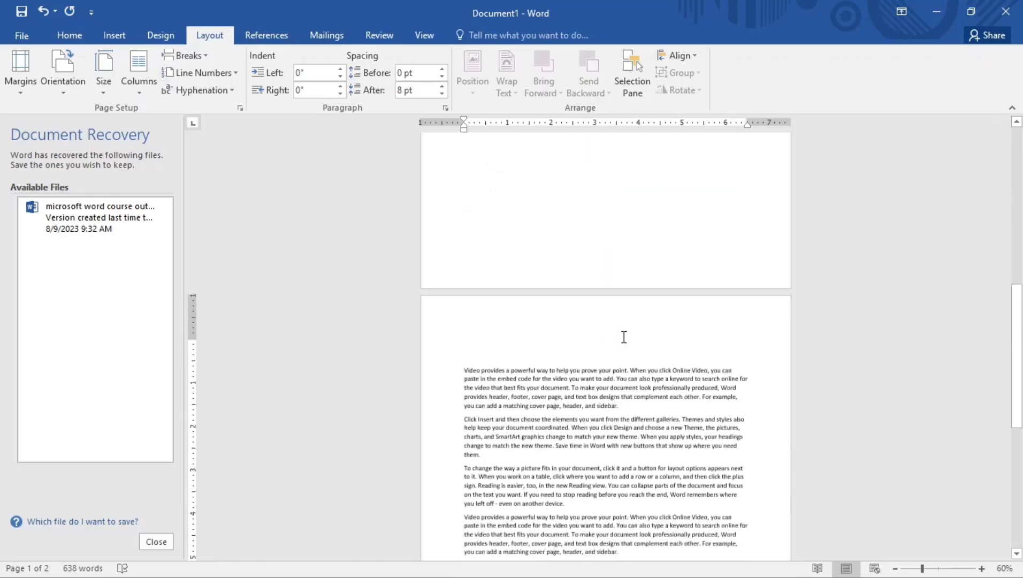
key(Delete)
key(Delete)
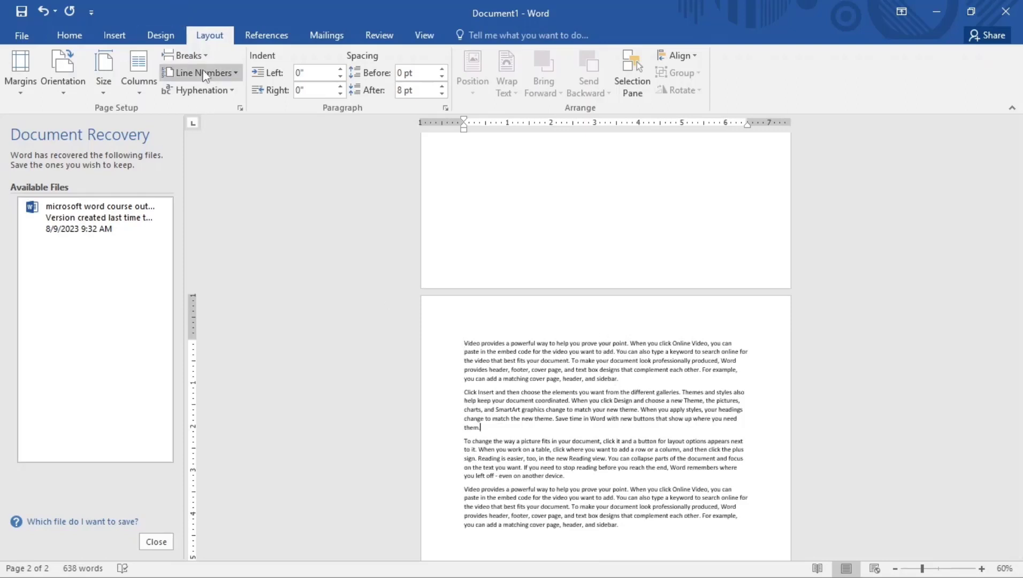
click(188, 55)
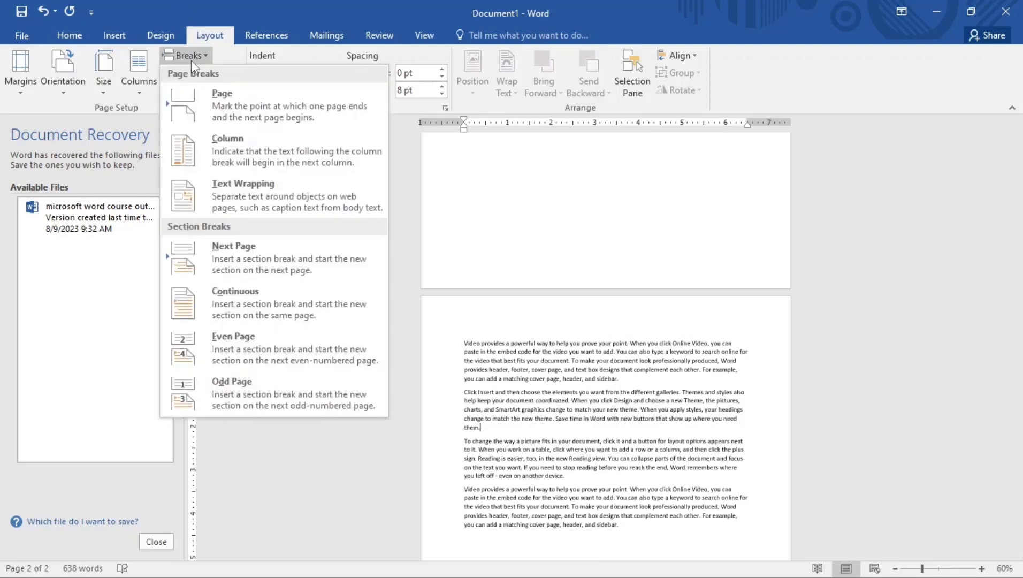
click(254, 257)
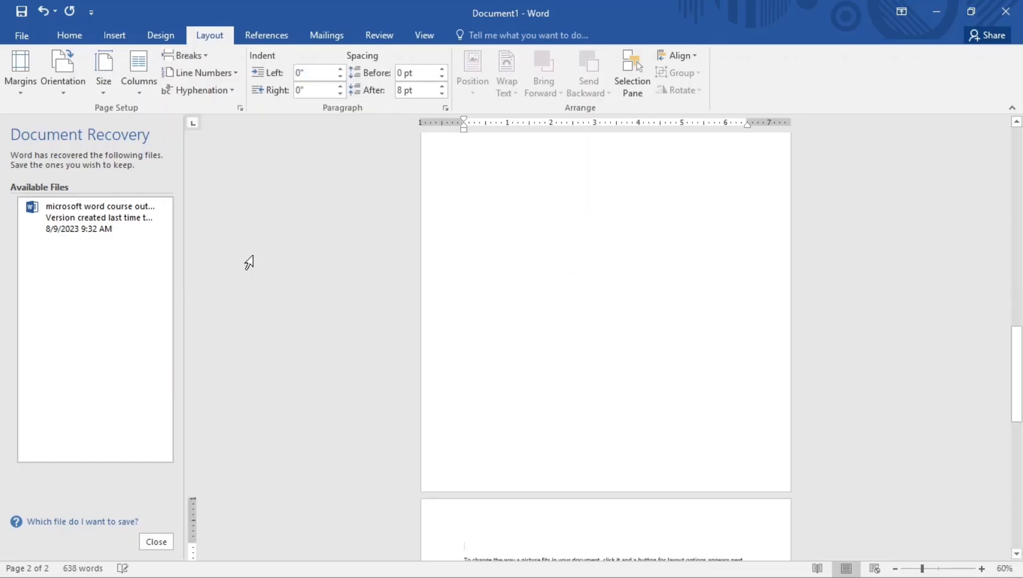
scroll(524, 370, down, 5)
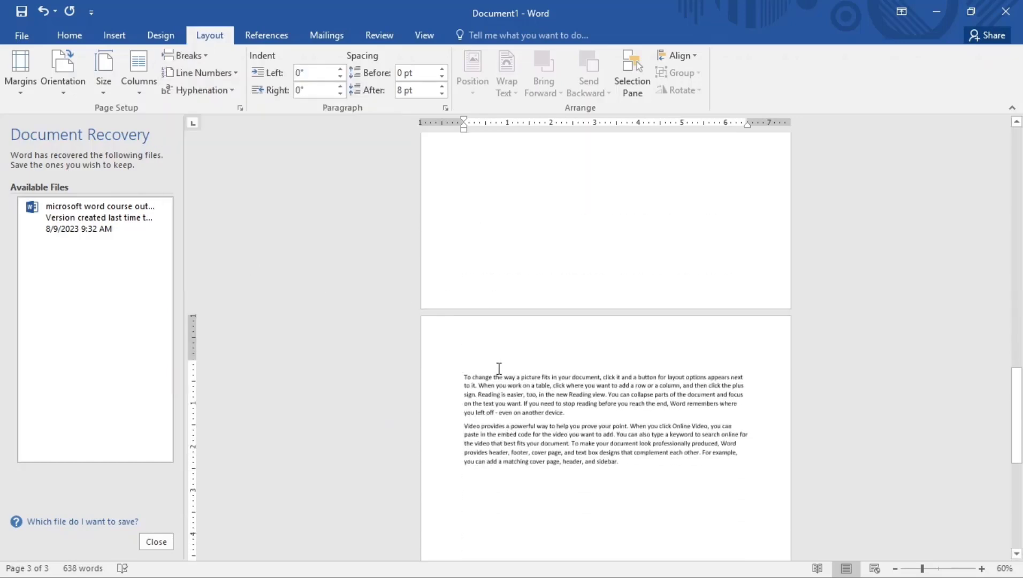
scroll(497, 394, up, 5)
scroll(550, 389, up, 2)
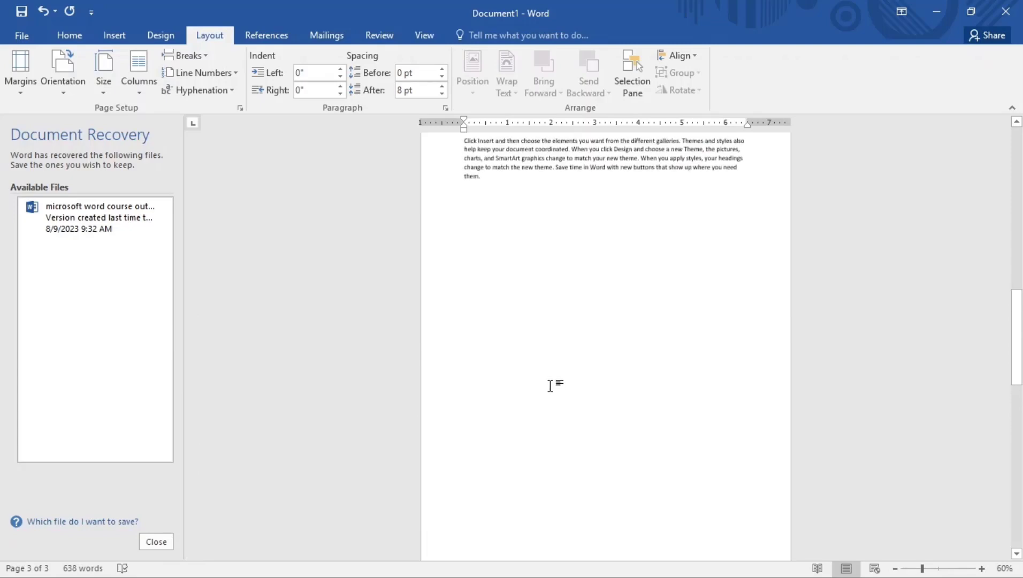
key(ctrl+z)
key(ctrl+z)
key(ctrl+z)
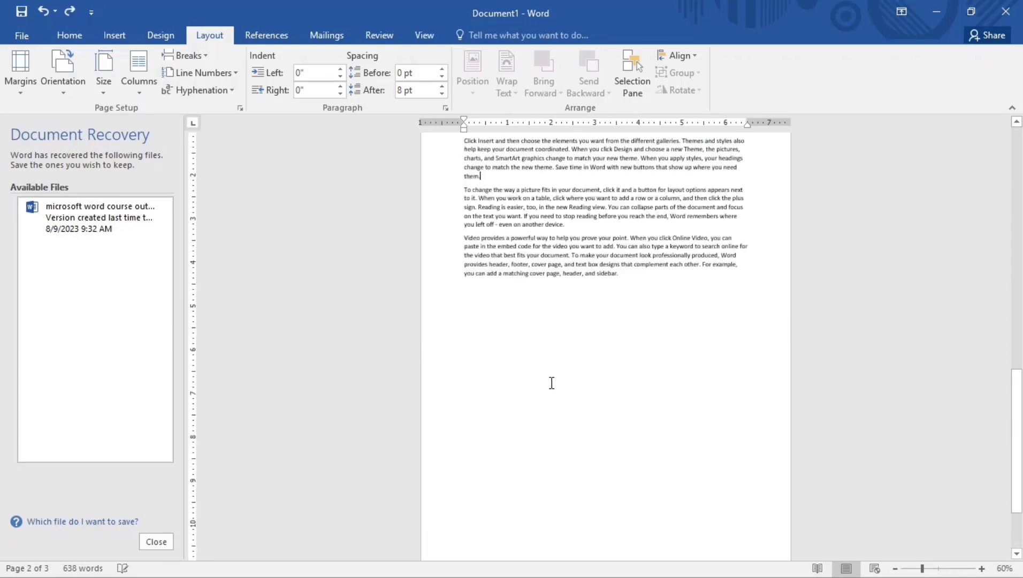
key(ctrl+z)
key(ctrl+z)
key(ctrl+z)
key(ctrl+z)
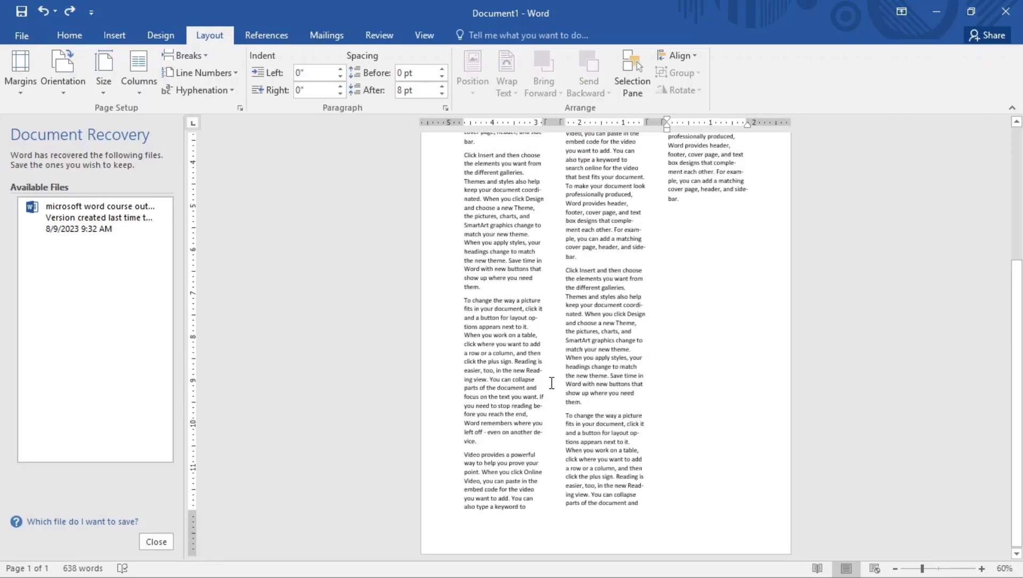
key(ctrl+z)
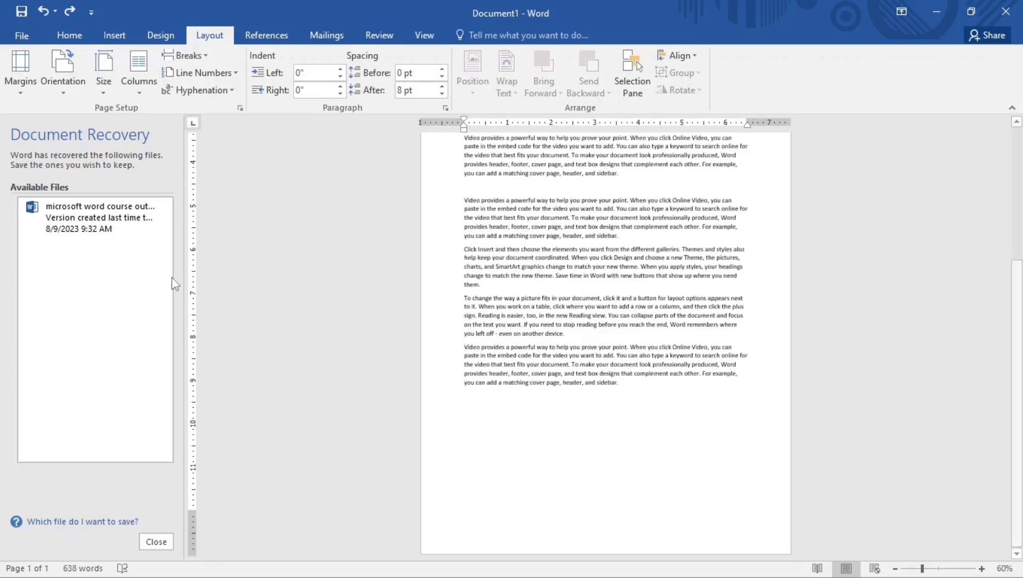
click(209, 75)
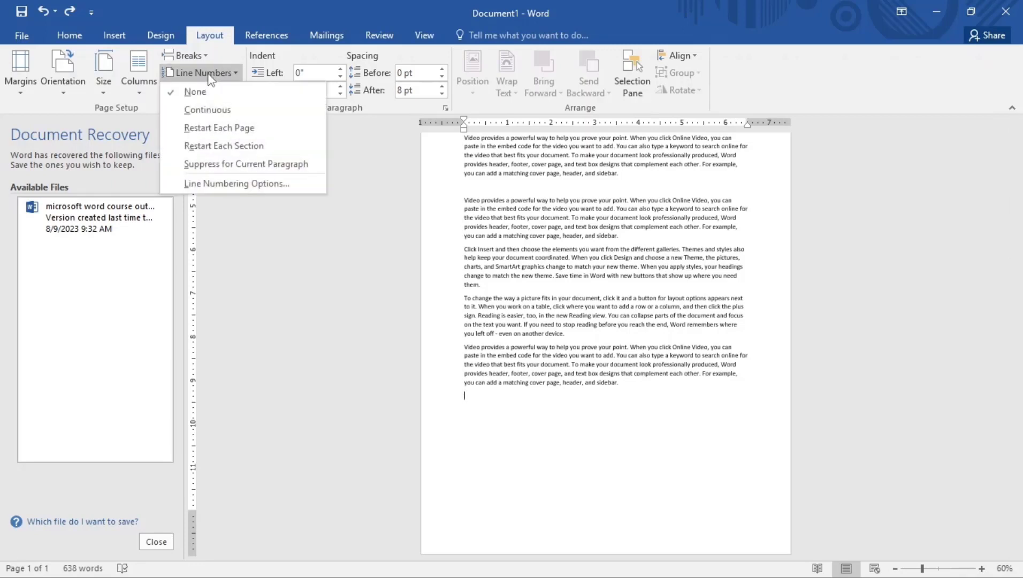
click(206, 109)
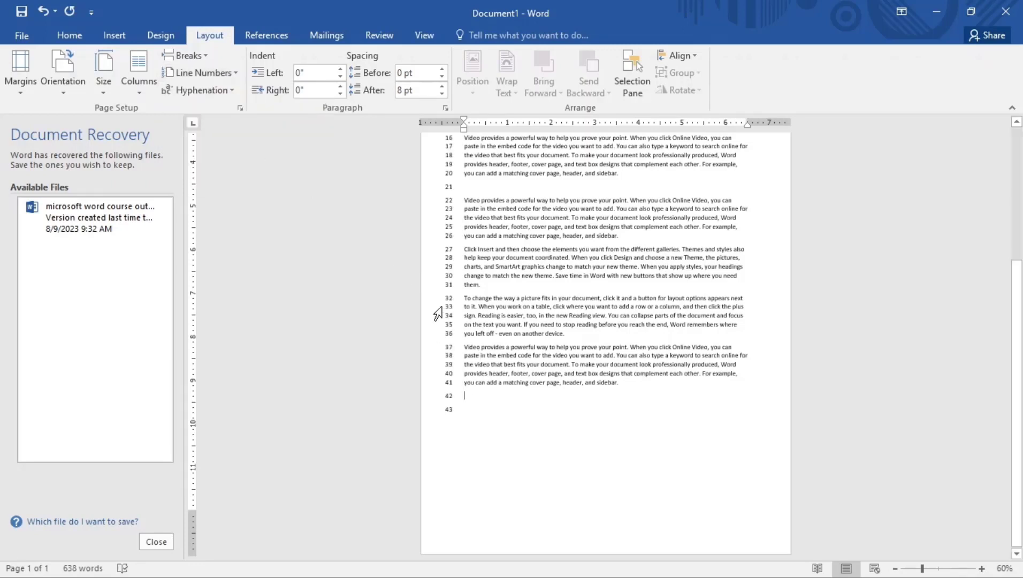
text(jsdvjsvb)
key(ctrl+z)
key(ctrl+z)
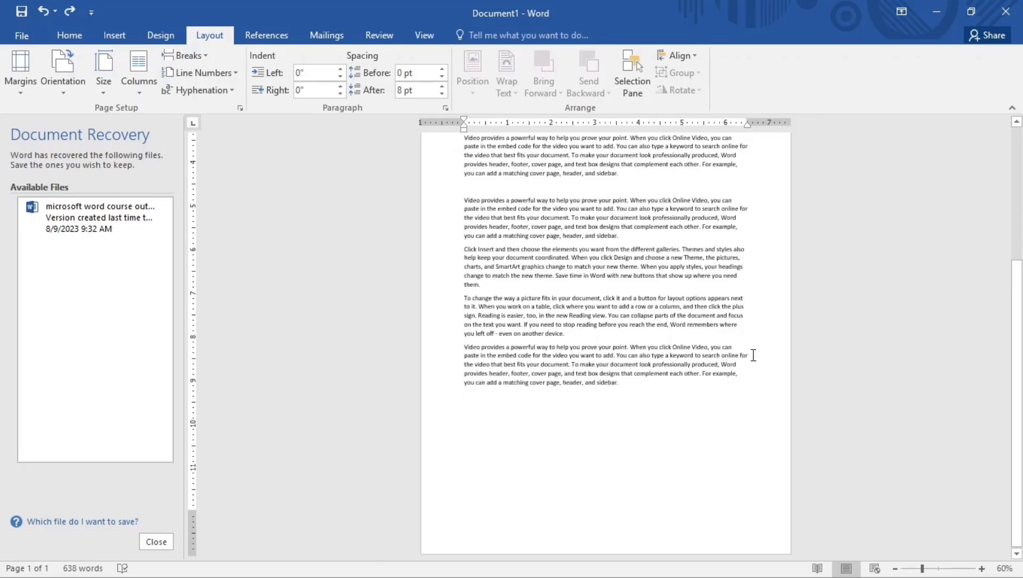
Set hyphenation to None, then change it back to Automatic
scroll(753, 354, up, 1)
ctrl+scroll(753, 355, up, 5)
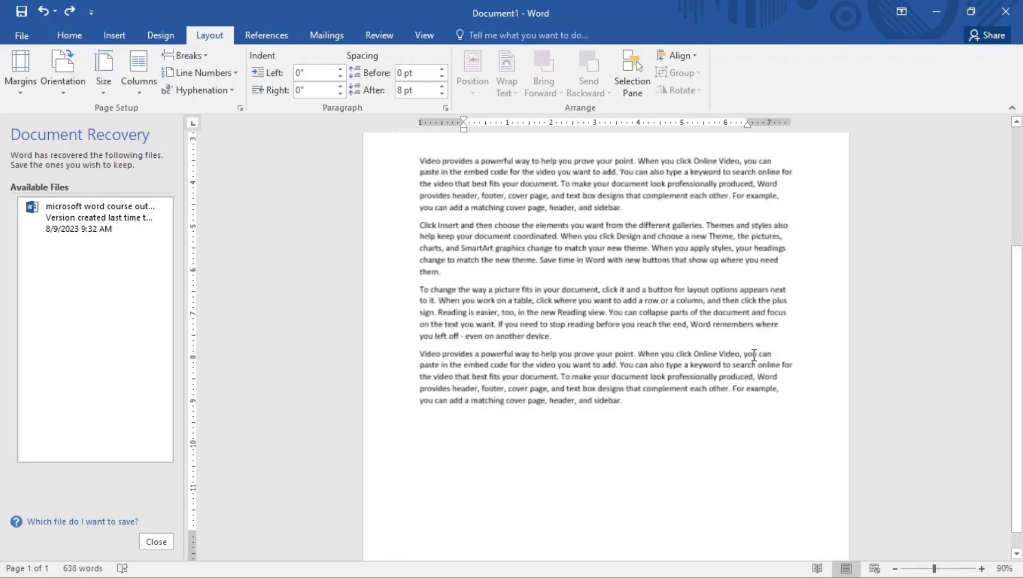
ctrl+scroll(753, 355, down, 2)
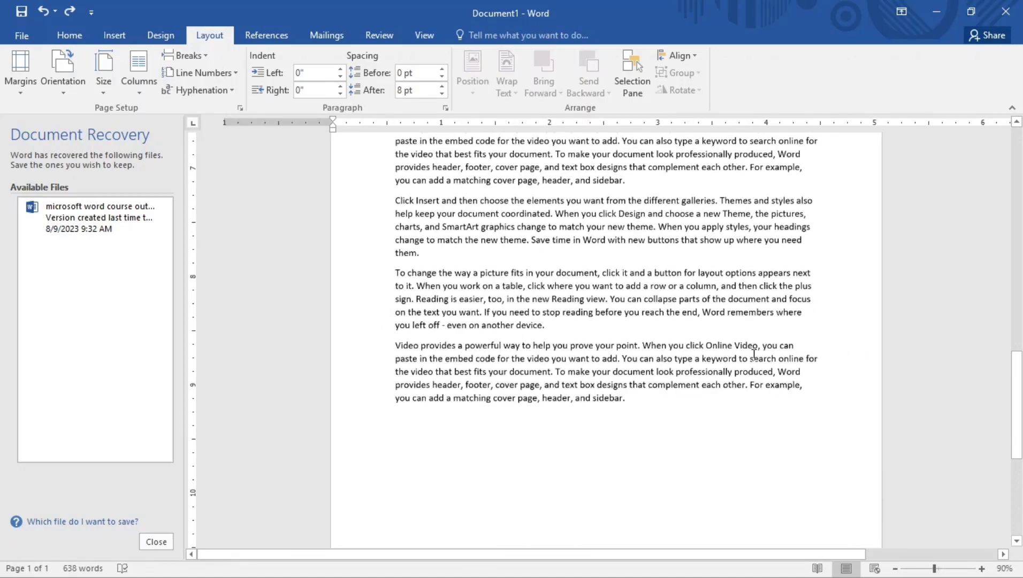
scroll(753, 354, up, 5)
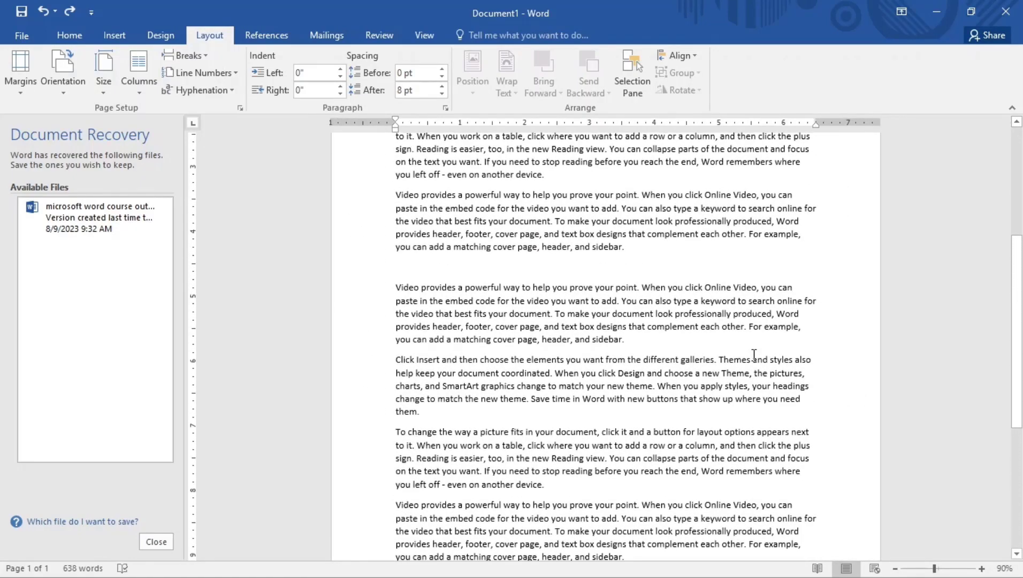
click(202, 92)
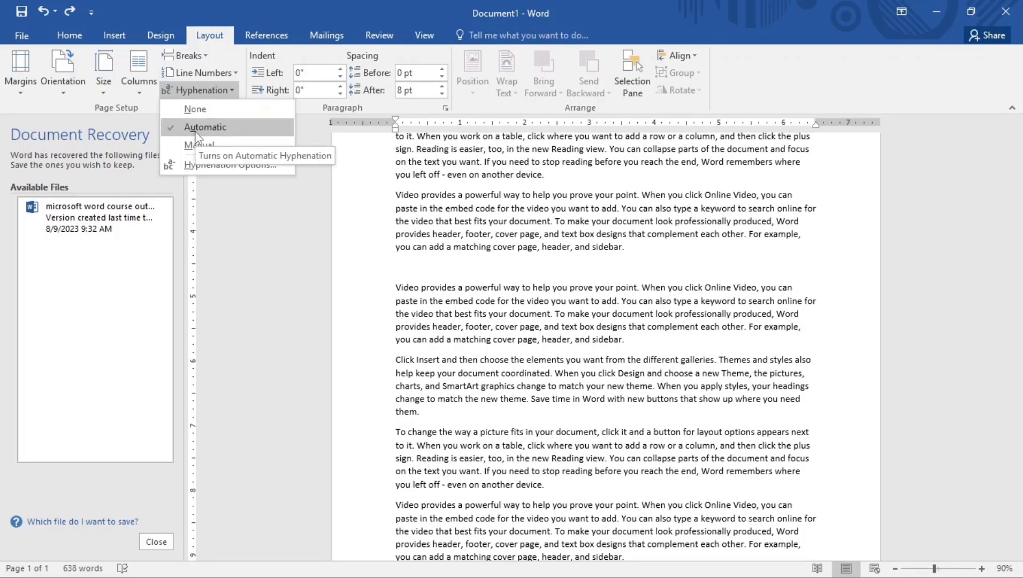
click(195, 109)
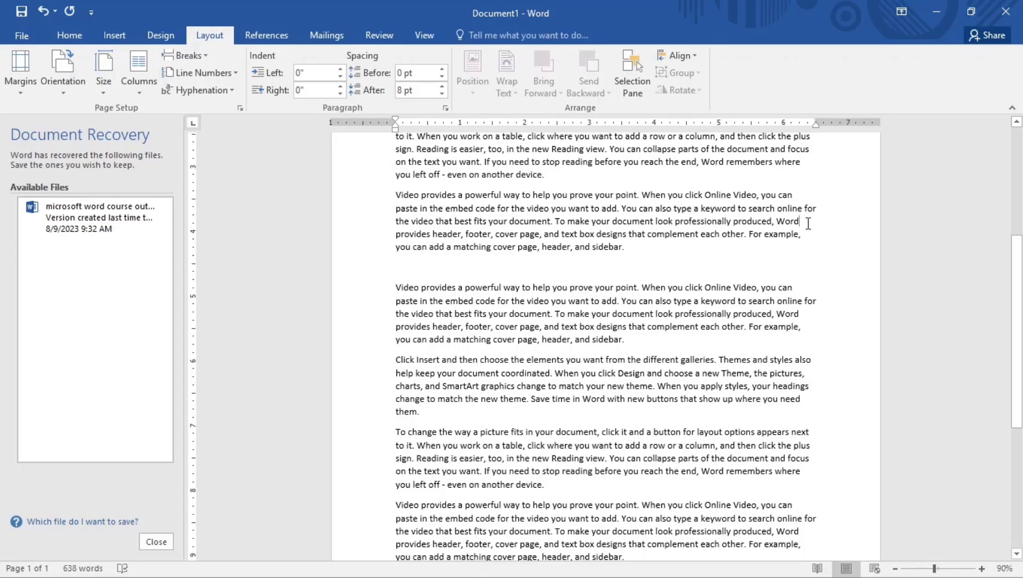
click(203, 90)
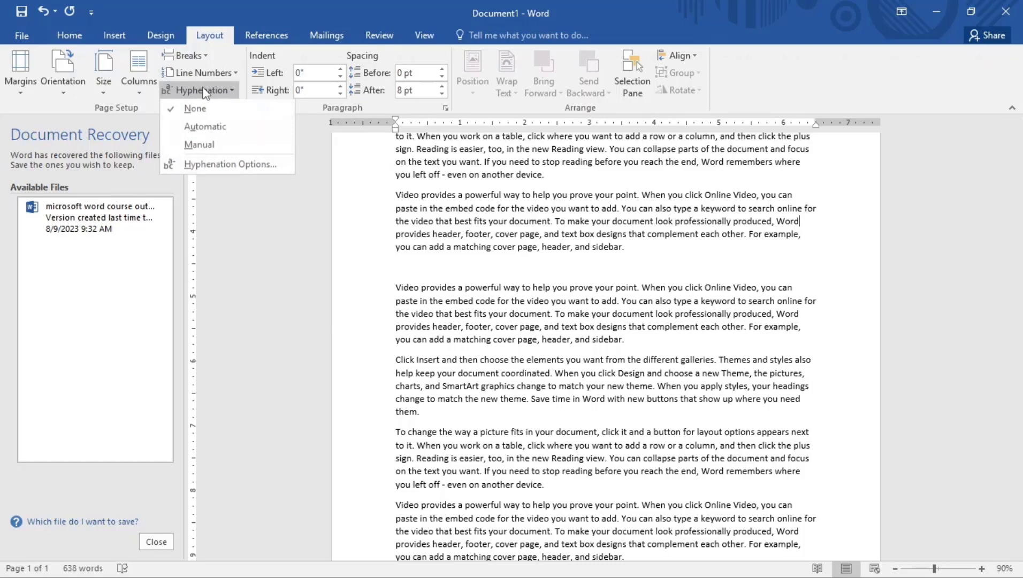
click(203, 132)
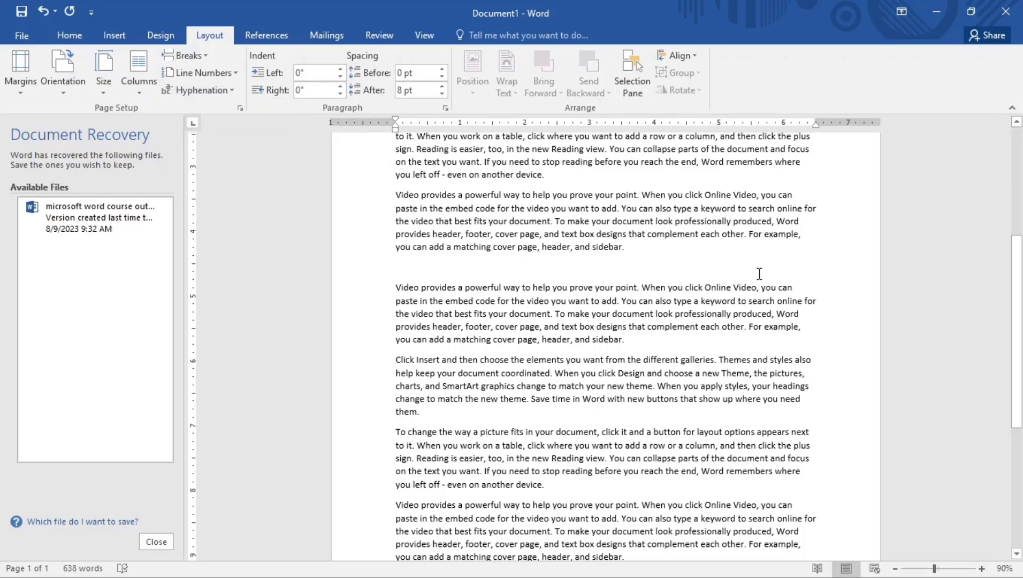
Type 'youtu' into the text, then turn hyphenation off and back to Automatic again
scroll(750, 295, down, 3)
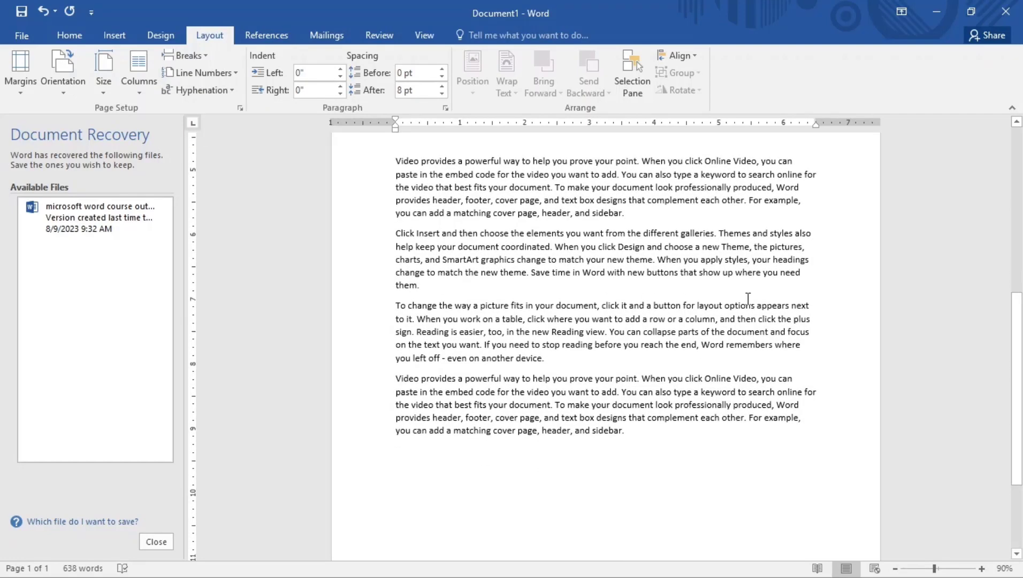
scroll(751, 302, up, 5)
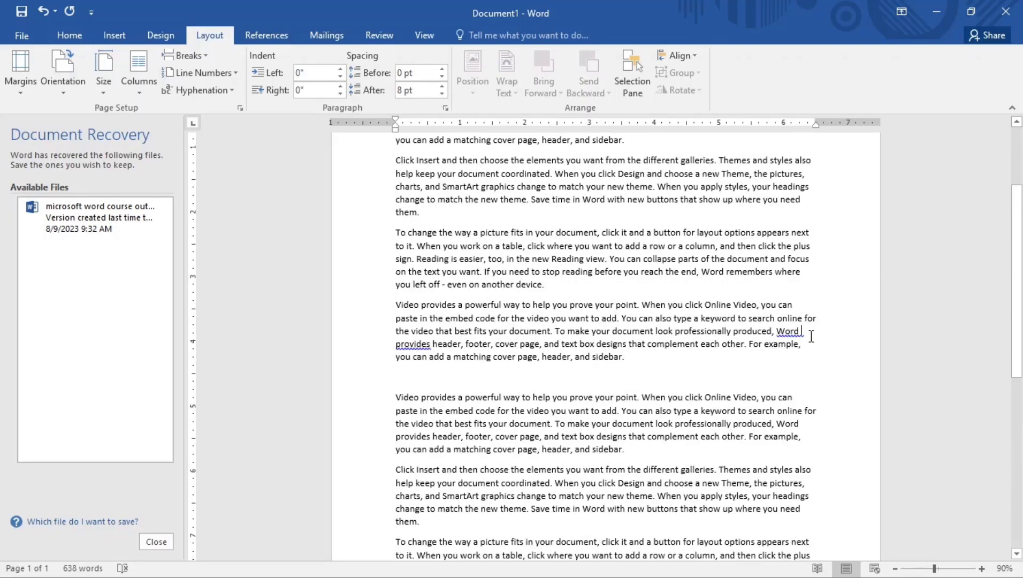
text(yo)
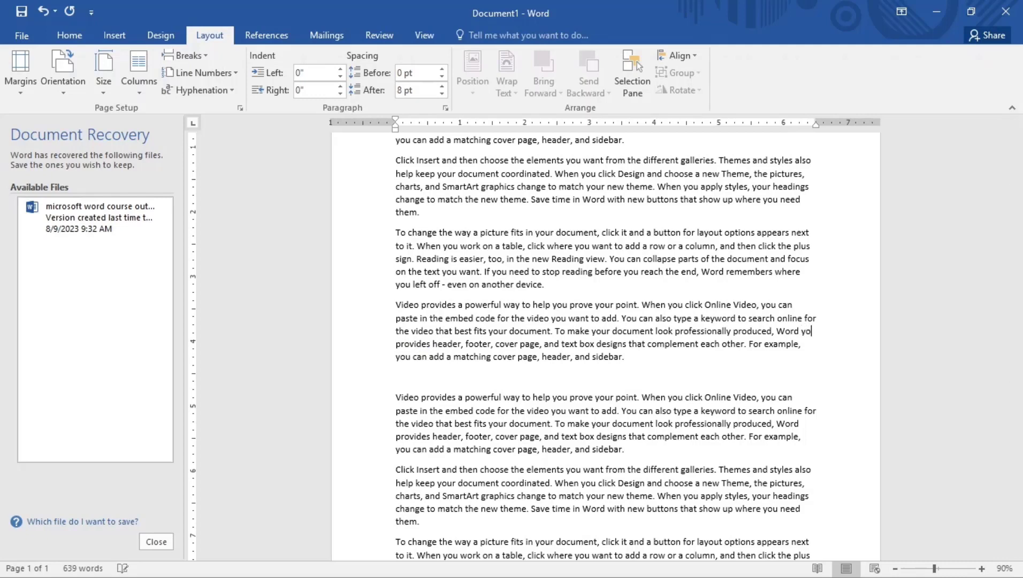
text(utu)
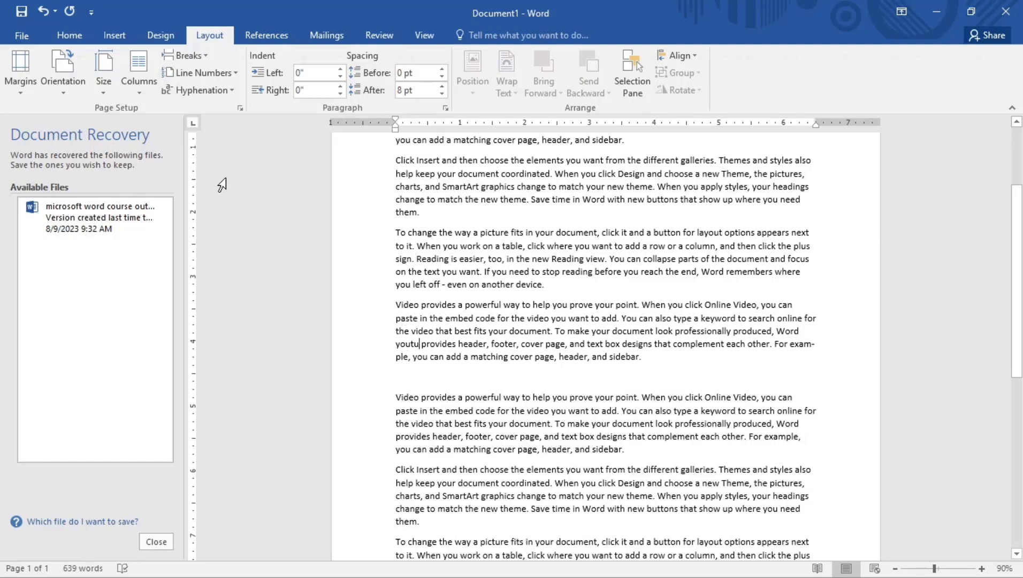
click(215, 91)
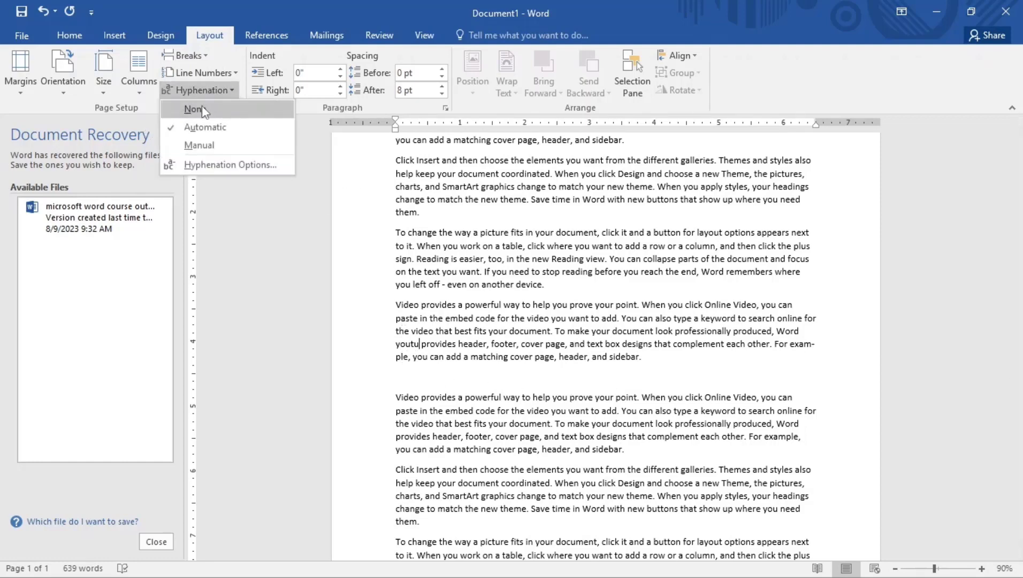
click(201, 106)
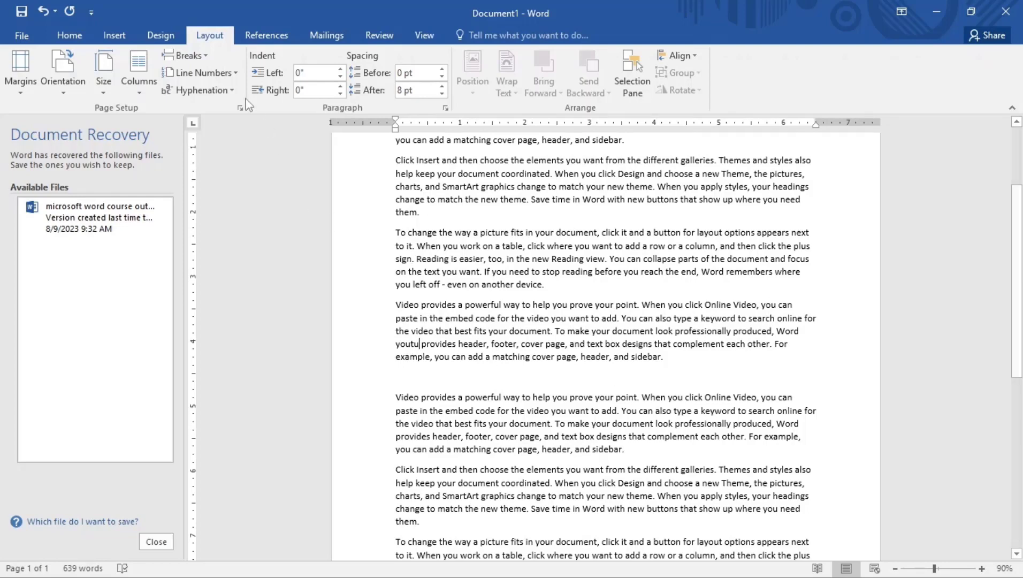
click(199, 90)
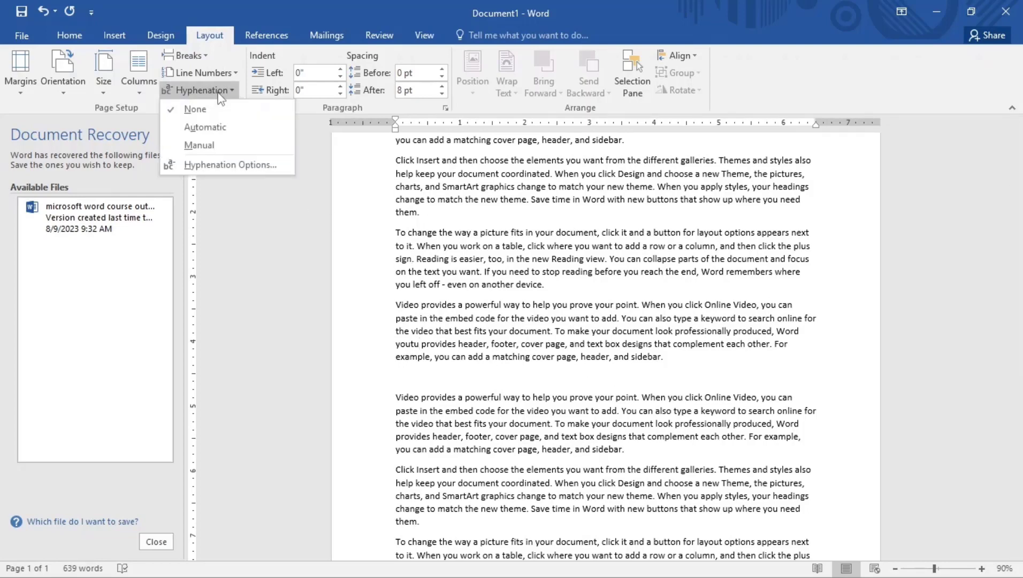
click(196, 128)
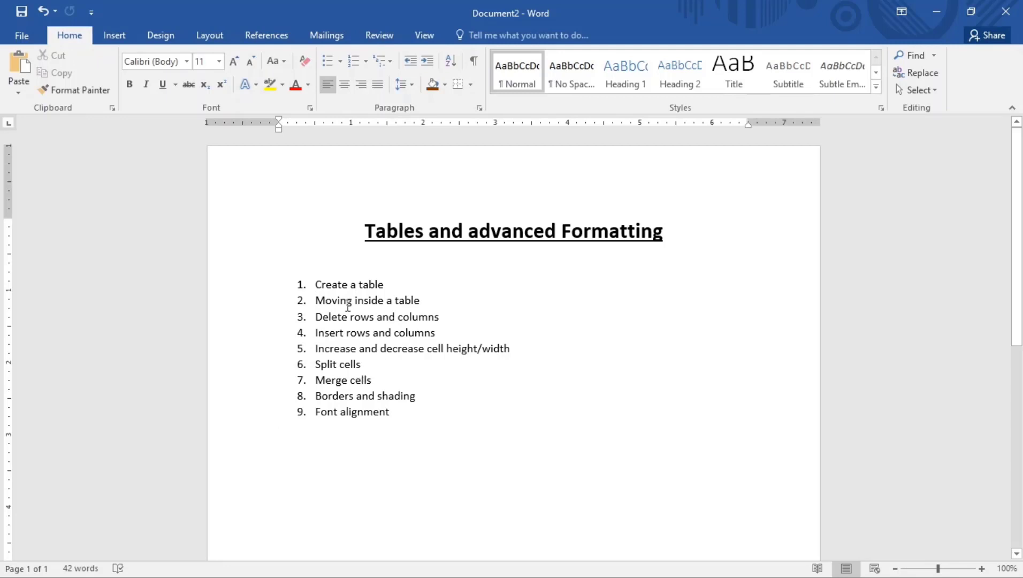
Insert an empty 4x3 table below the nine-item topic list
click(114, 36)
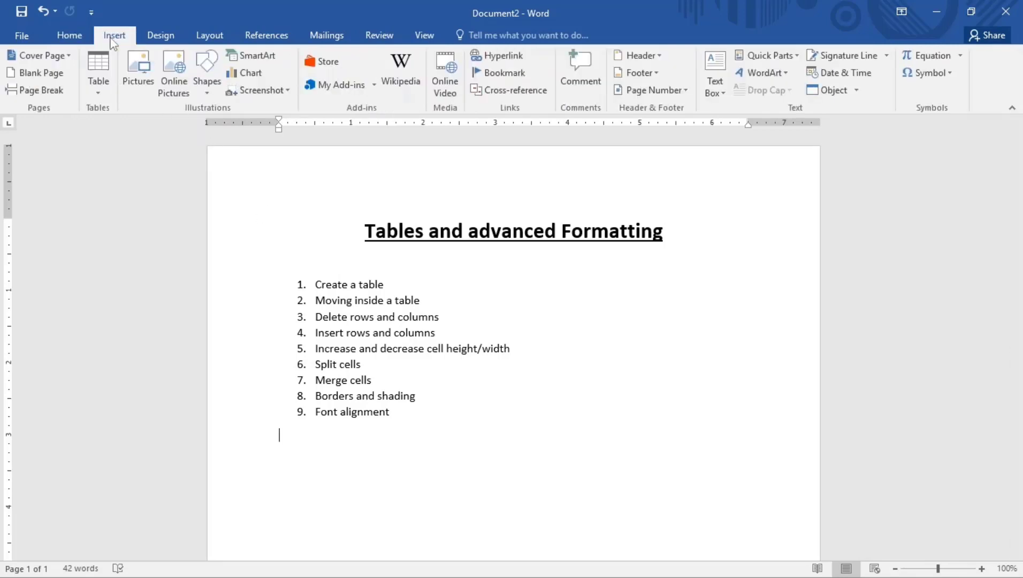
click(97, 87)
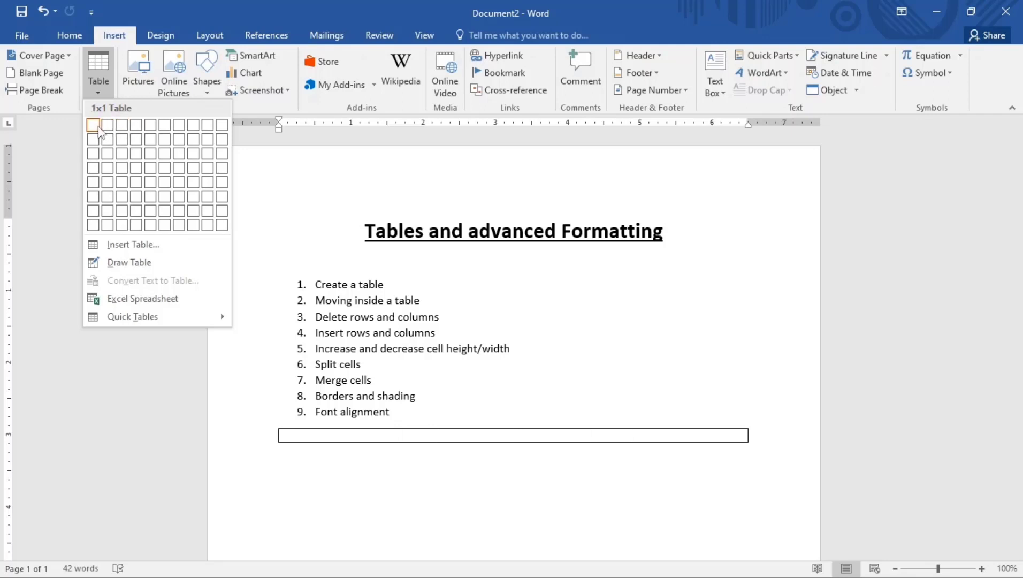
click(137, 158)
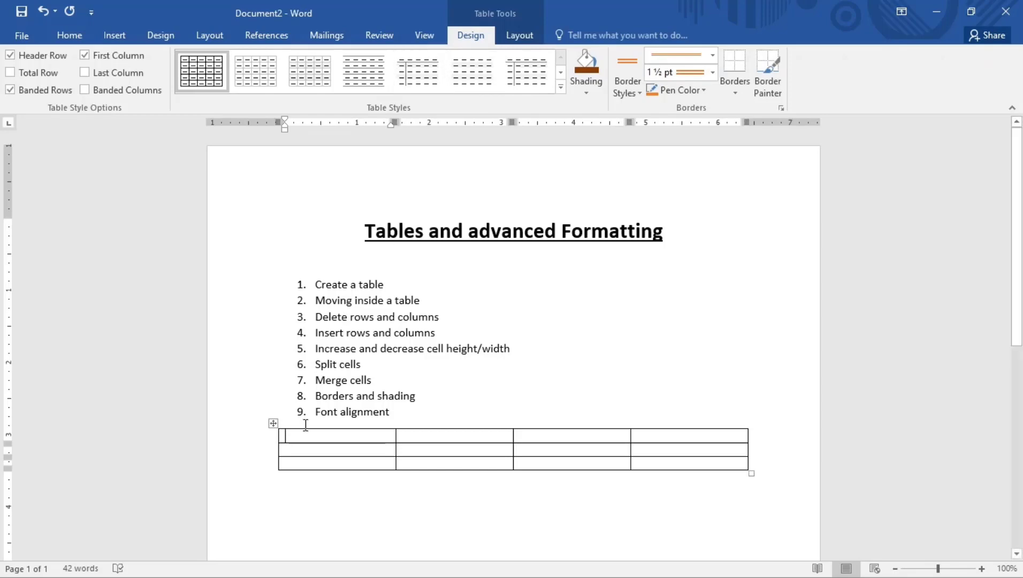
click(345, 352)
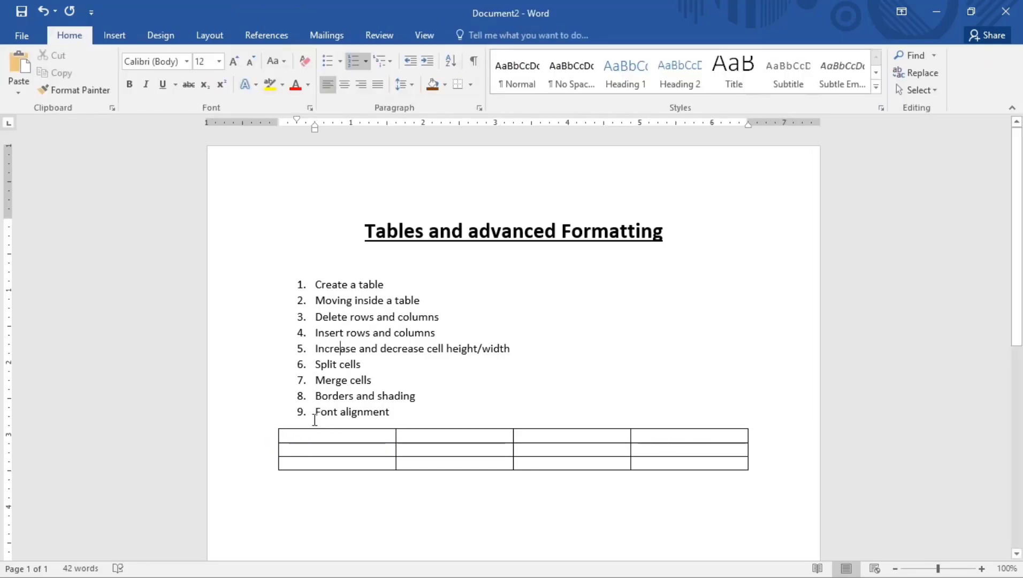
click(294, 441)
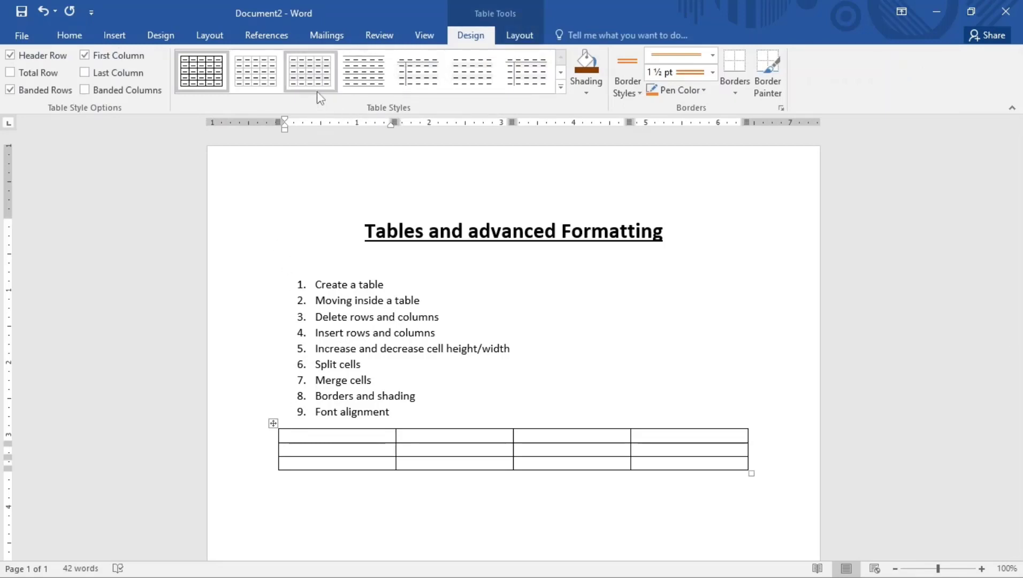
click(561, 88)
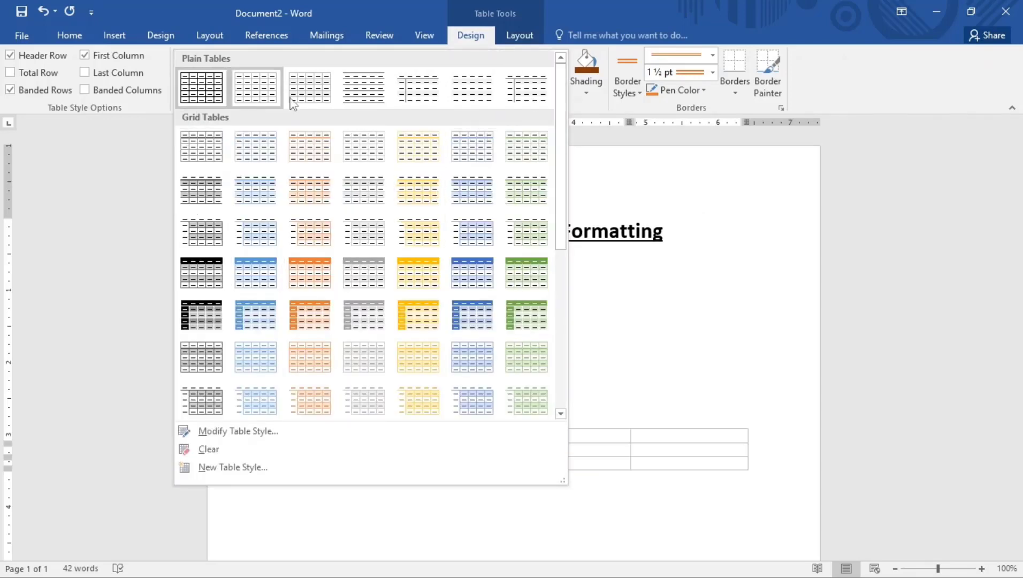
scroll(418, 278, down, 5)
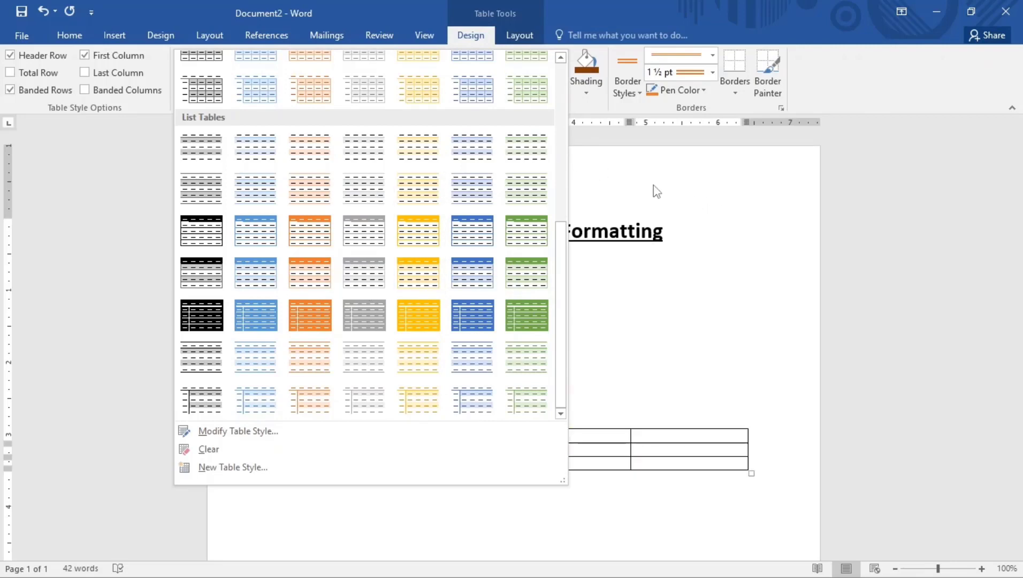
click(693, 187)
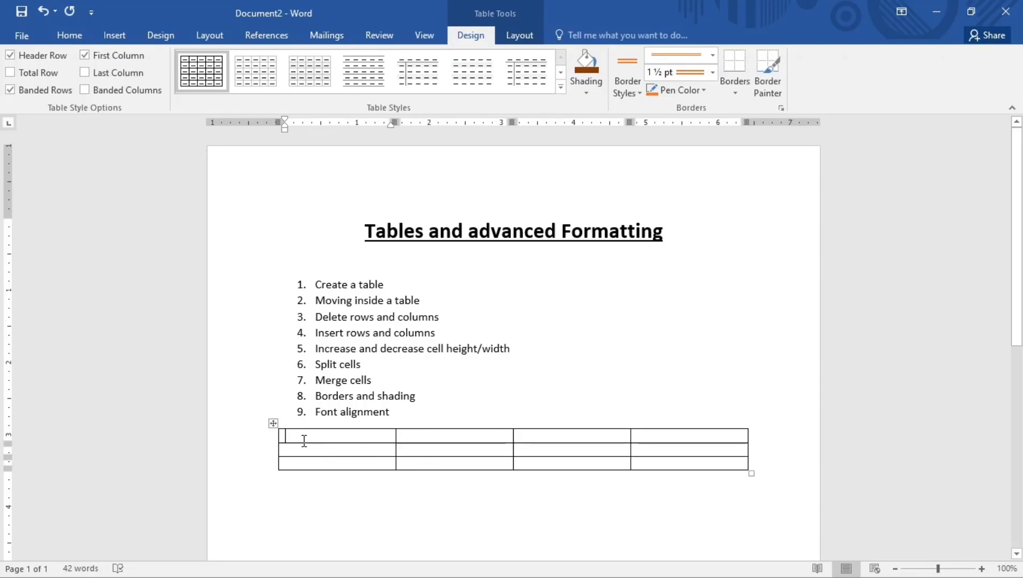
key(Tab)
key(Tab)
key(Tab)
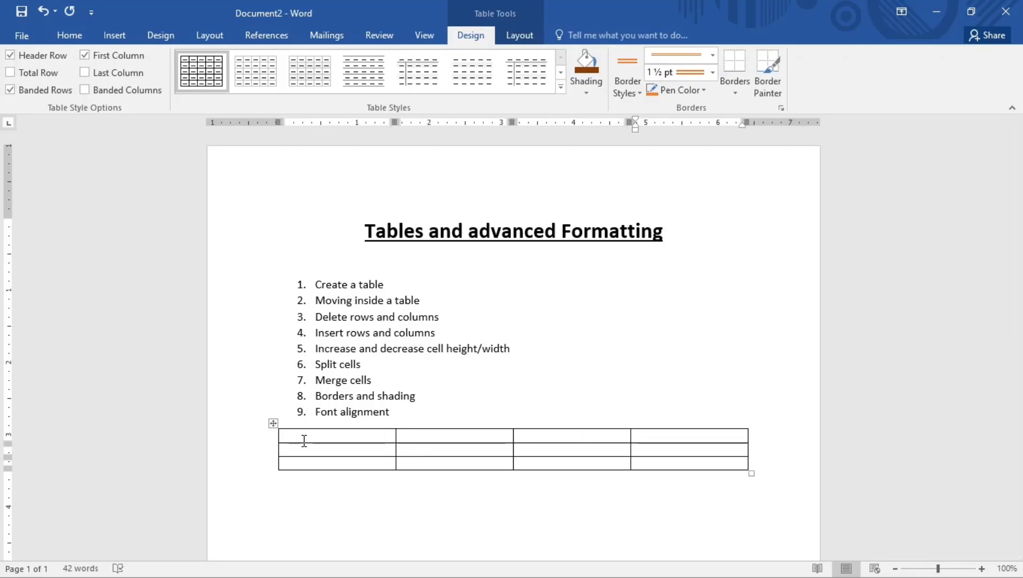
key(shift+Tab)
key(shift+Tab)
key(shift+Tab)
key(Tab)
key(Tab)
key(Tab)
key(Tab)
key(Tab)
key(Tab)
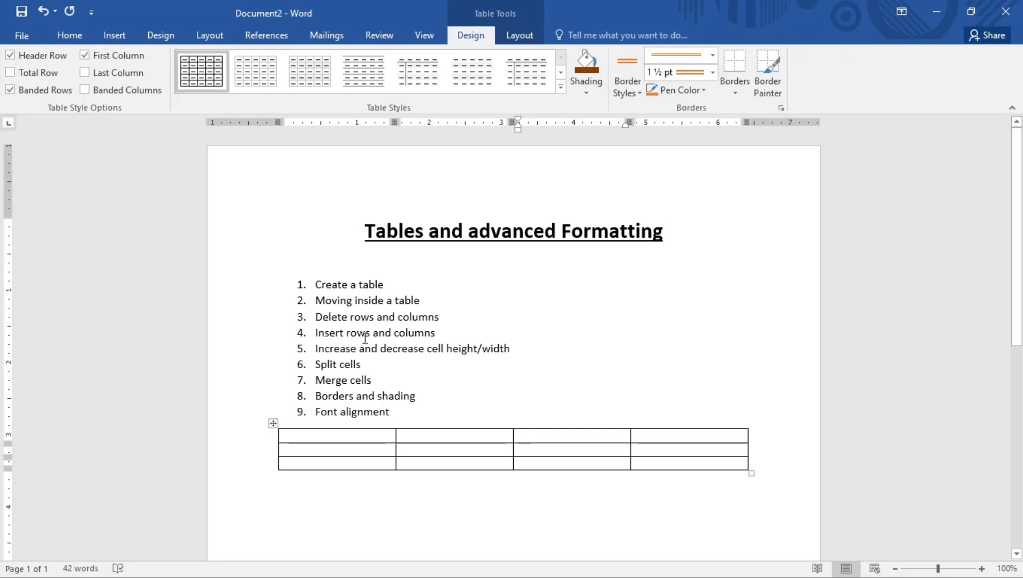
Delete the table's second column
click(445, 427)
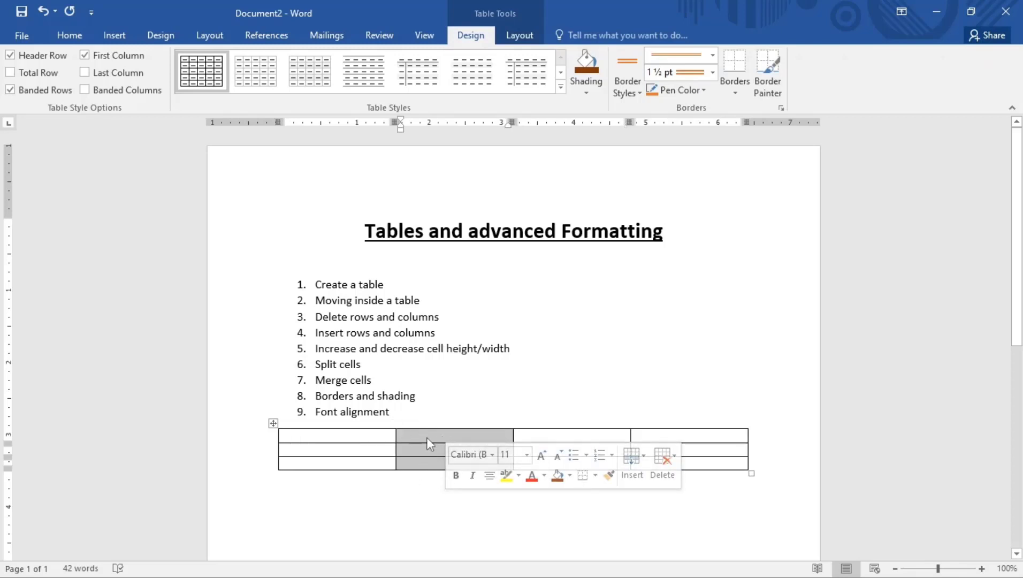
right_click(426, 438)
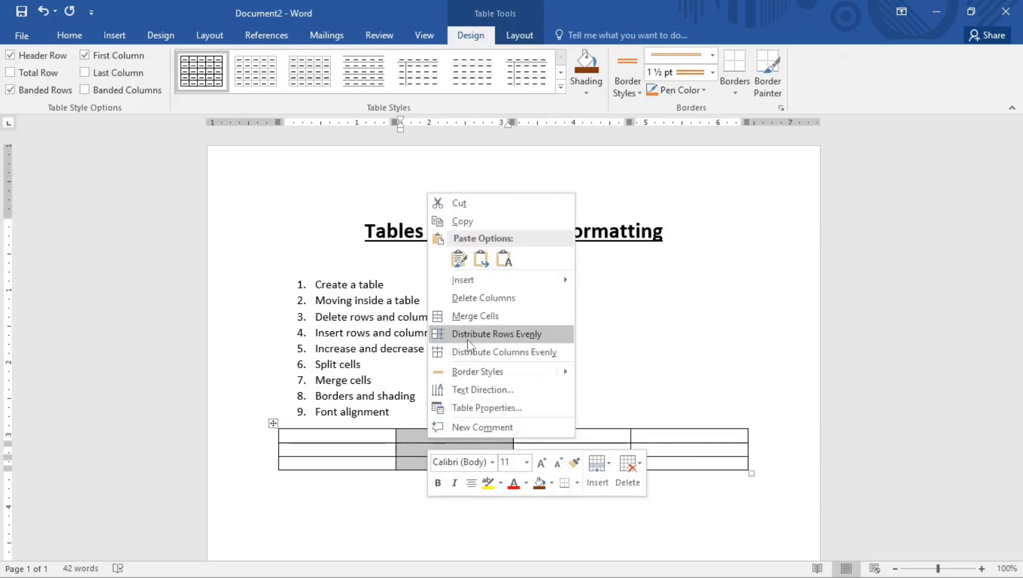
click(464, 300)
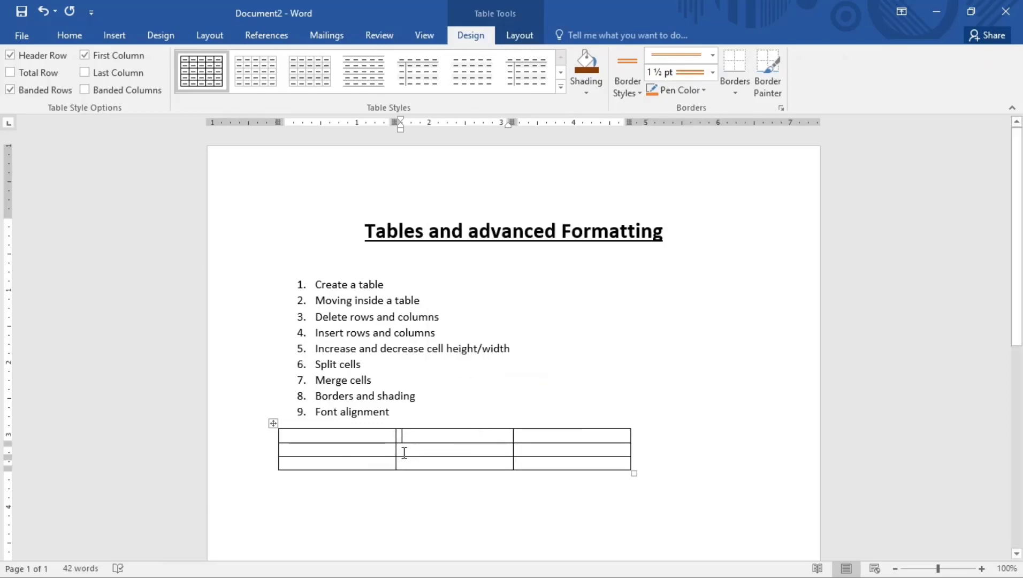
Delete the table's second row using Delete Cells with 'Delete entire row'
click(278, 453)
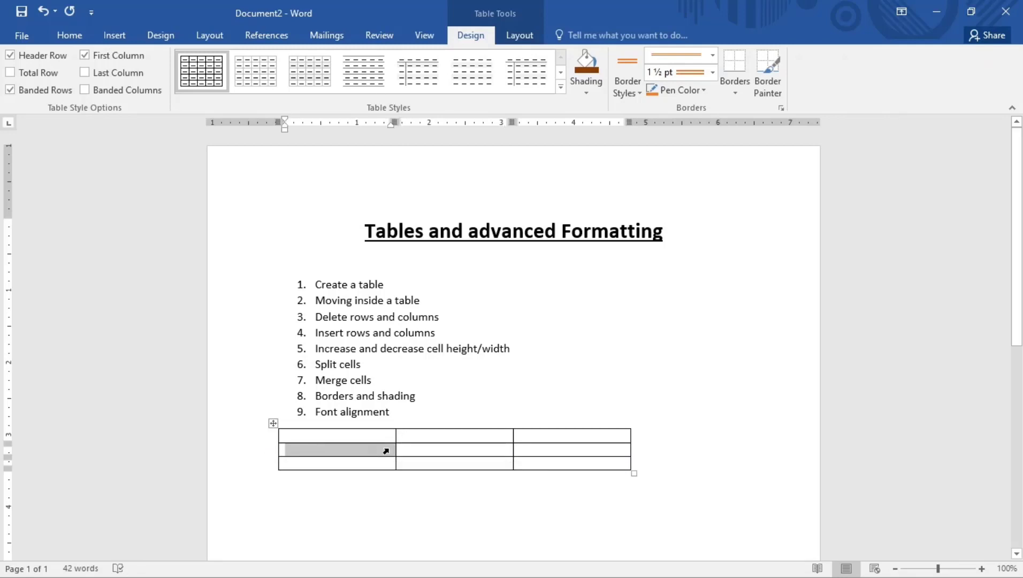
drag(386, 451, 598, 445)
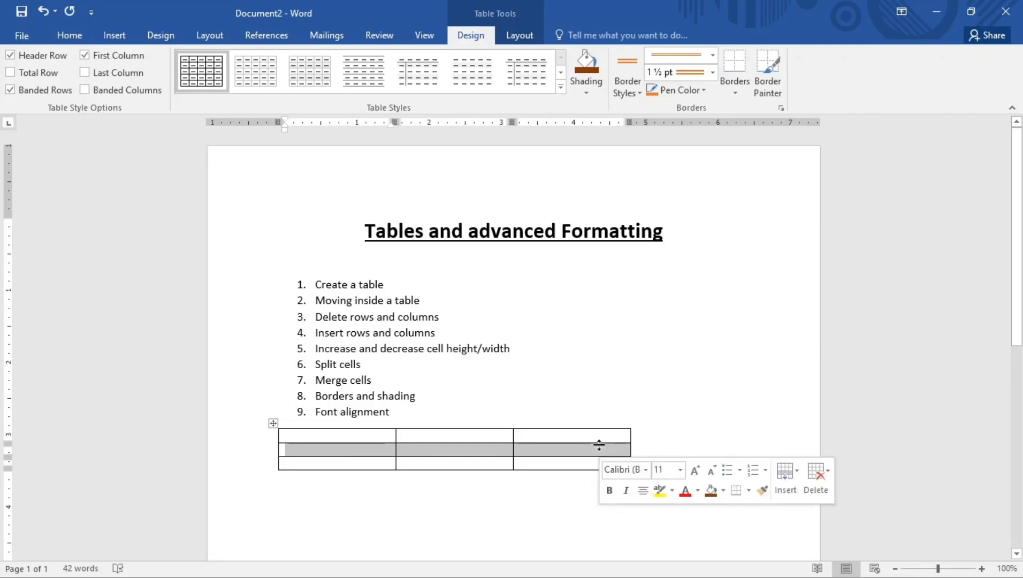
right_click(581, 455)
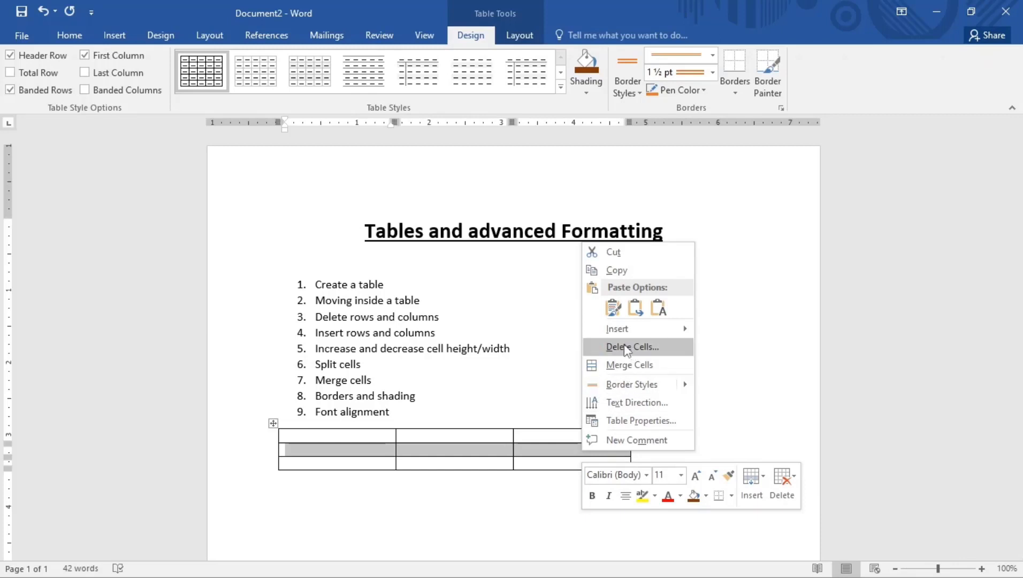
click(626, 347)
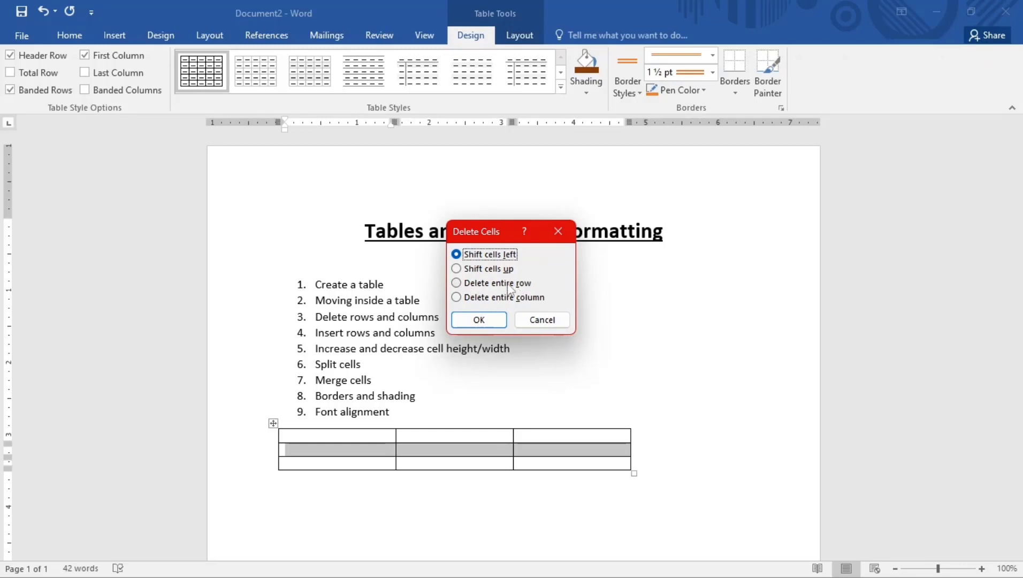
click(457, 283)
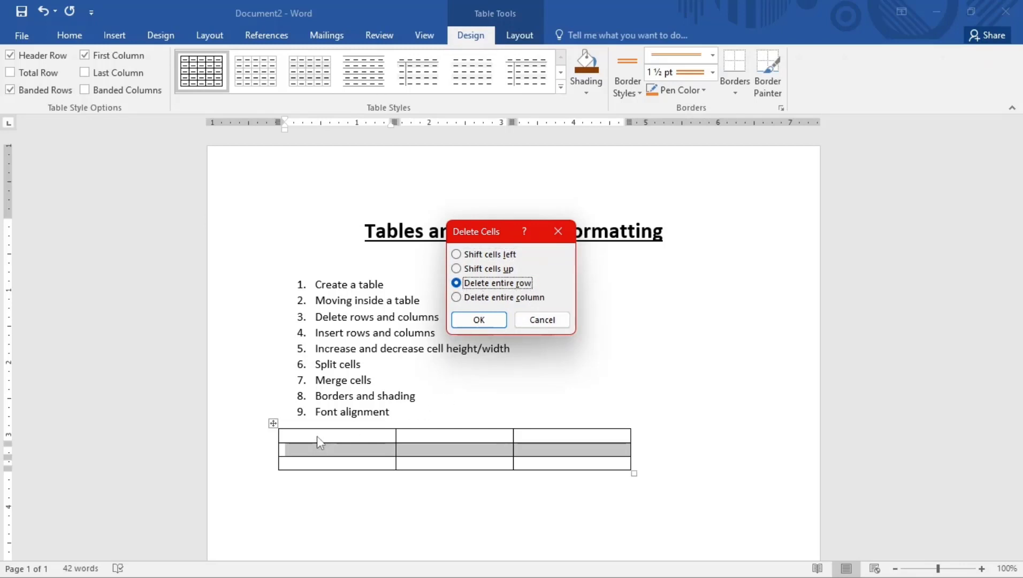
click(480, 321)
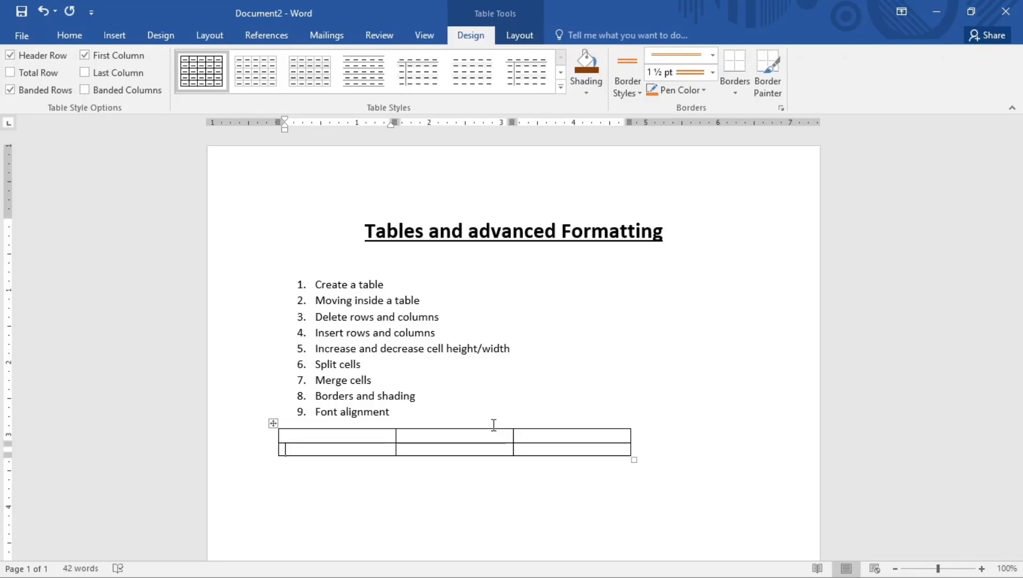
Insert one column and three rows to make the table 4 columns by 5 rows
mouse_move(406, 420)
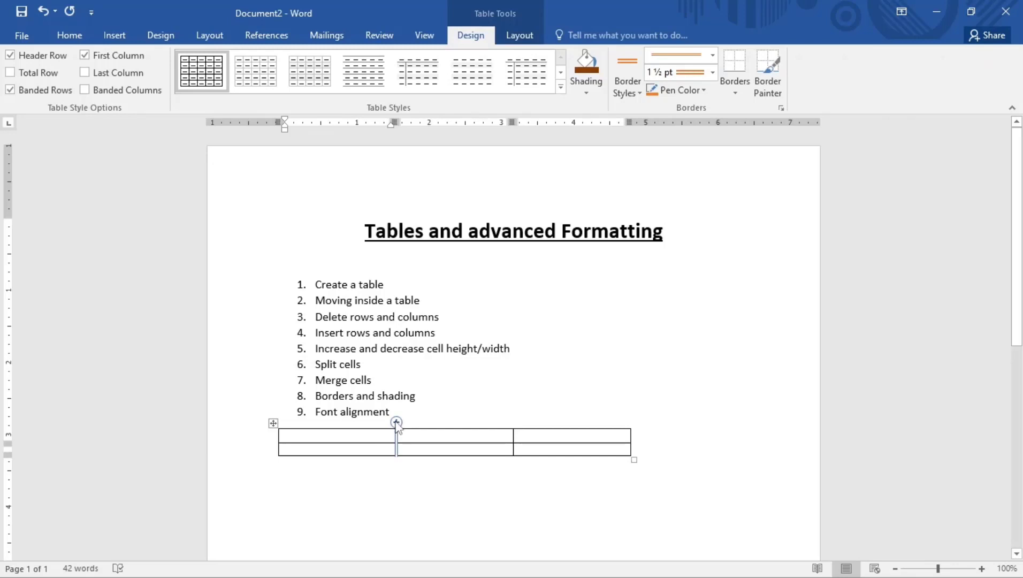
click(396, 423)
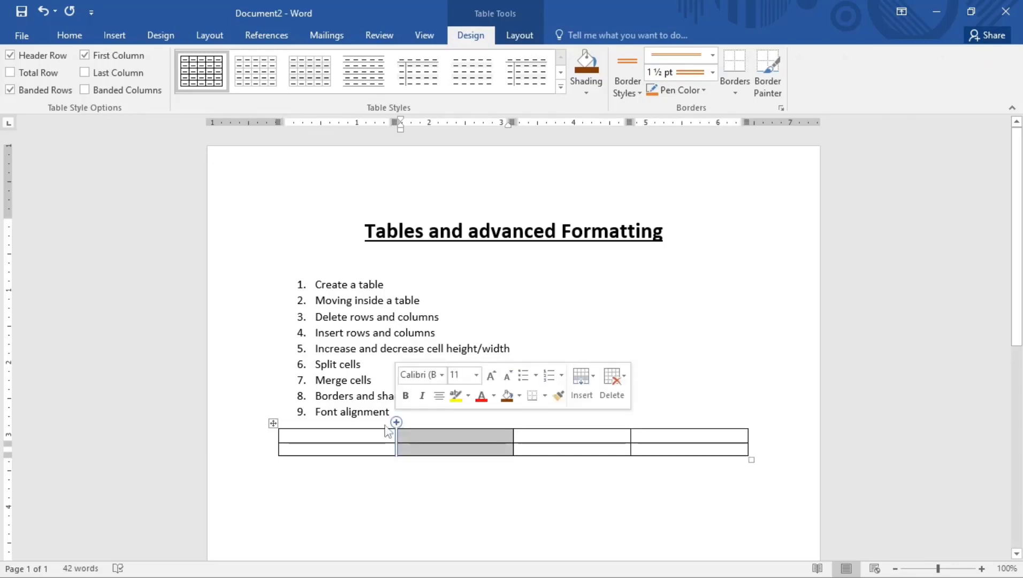
click(274, 443)
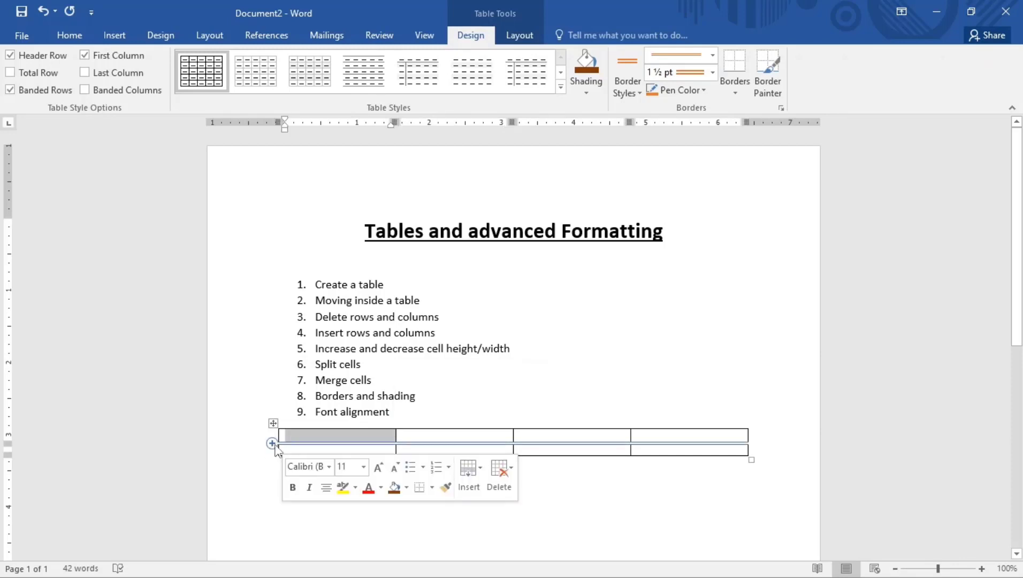
click(273, 443)
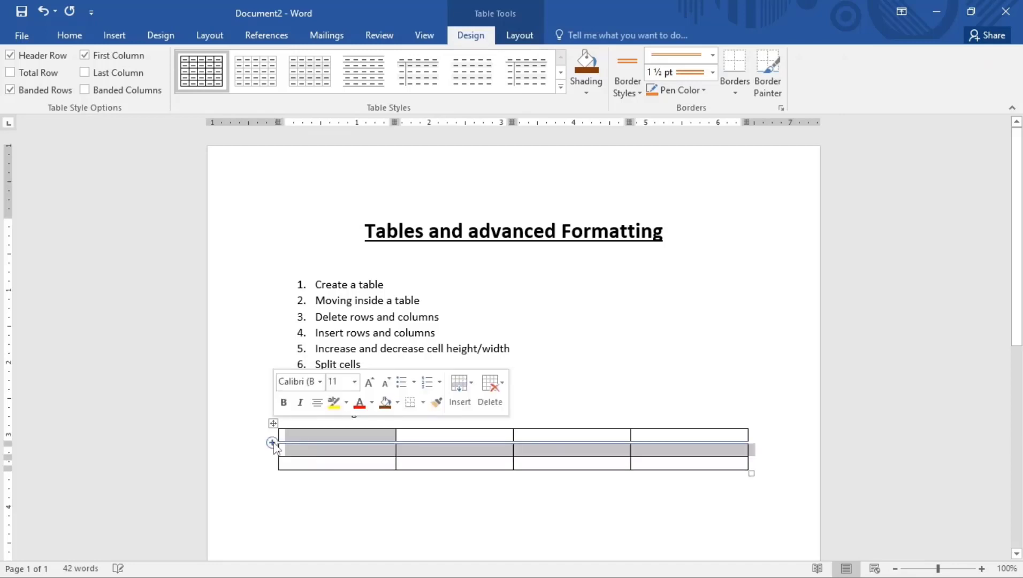
click(273, 443)
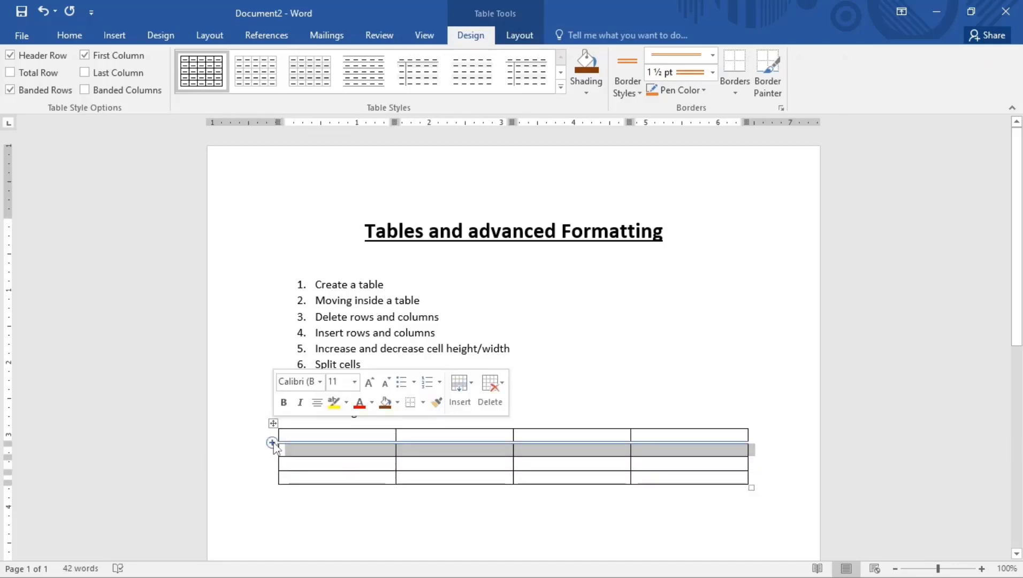
click(272, 444)
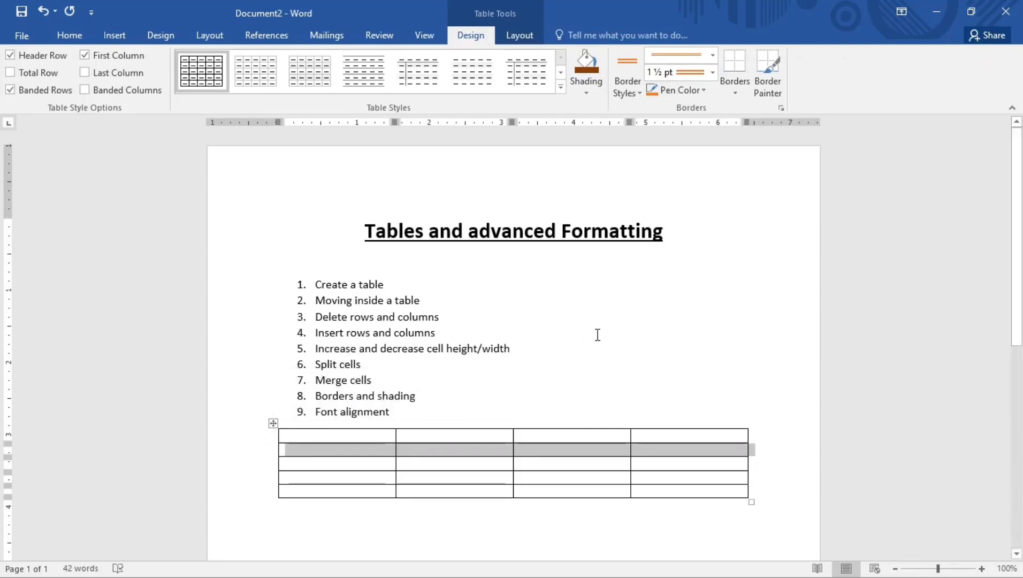
click(338, 363)
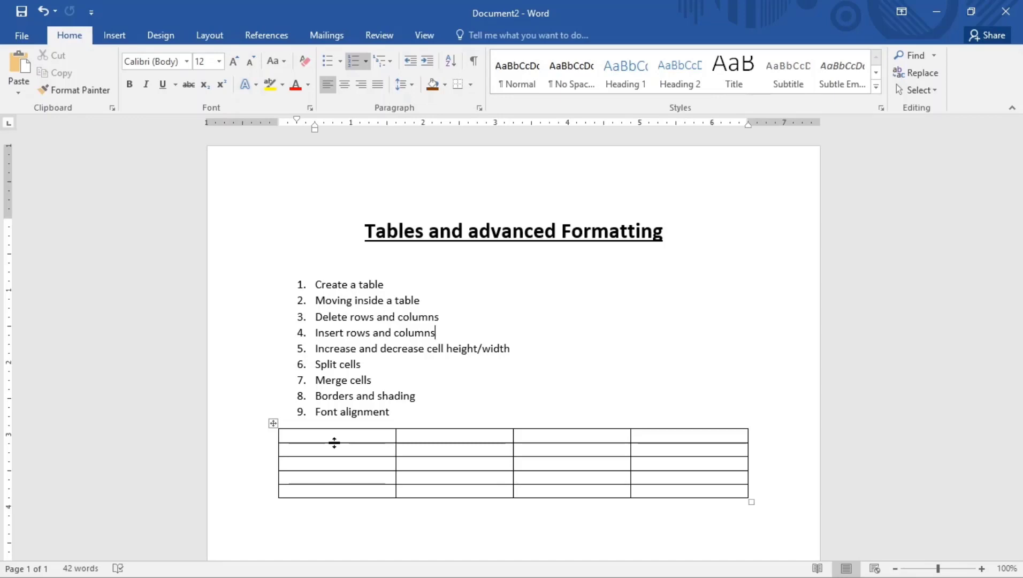
Narrow the first column slightly, then type four test lines in the first cell and delete them
drag(334, 442, 350, 461)
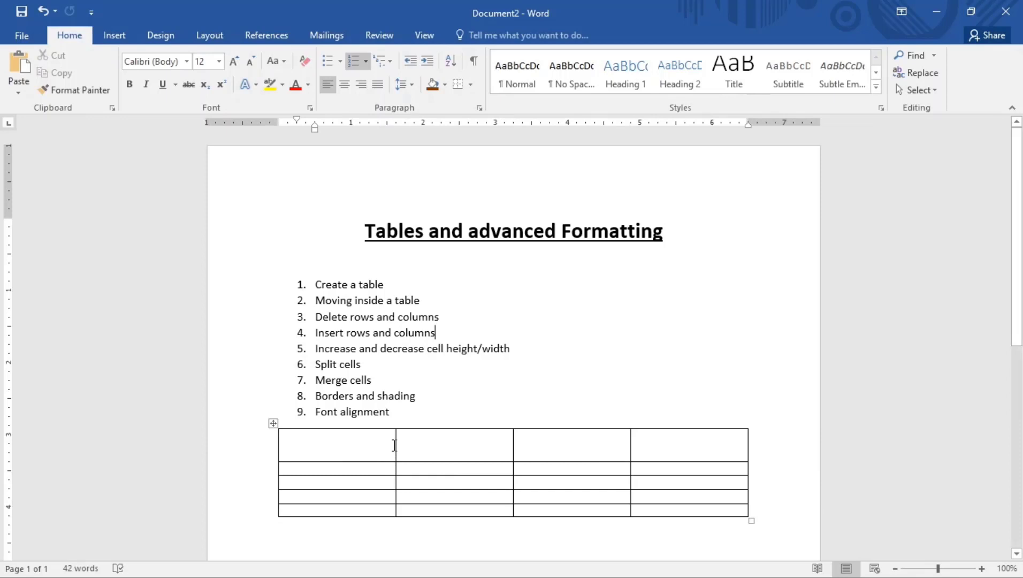
mouse_move(394, 444)
mouse_down()
mouse_move(427, 450)
mouse_move(372, 456)
mouse_move(389, 457)
mouse_up()
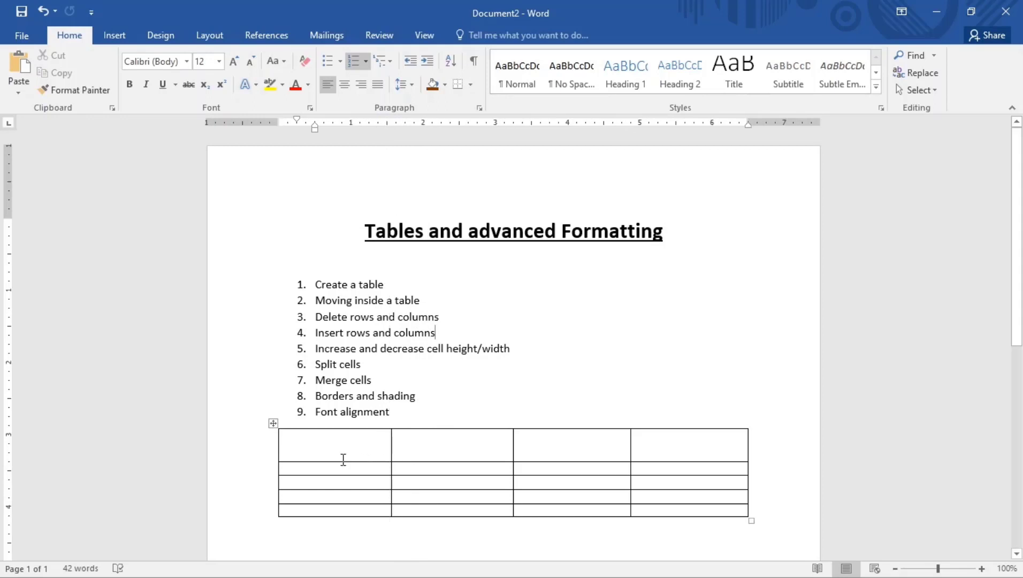
click(289, 439)
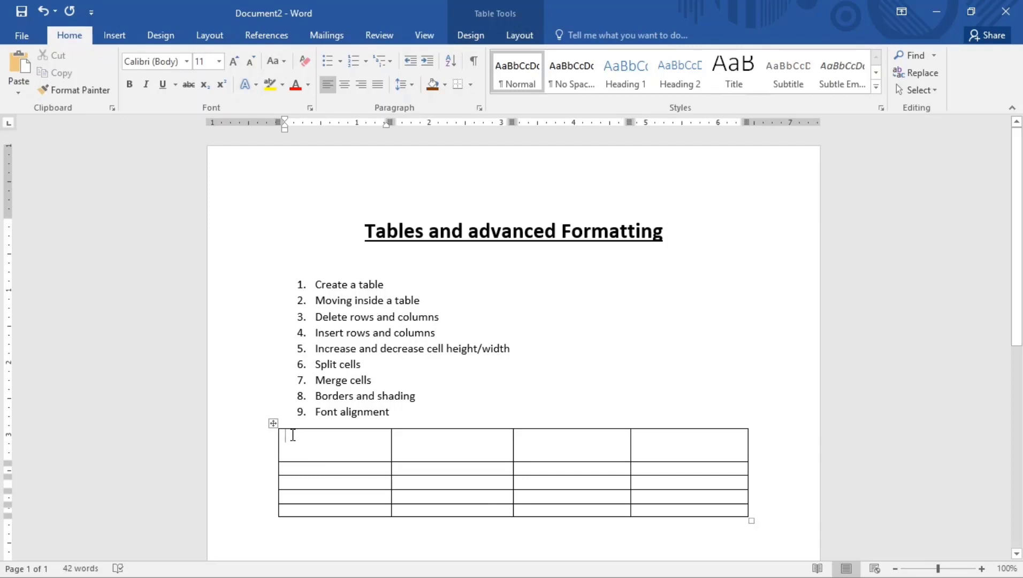
text(knknskkcdnc)
key(Return)
text(jbjcsjc)
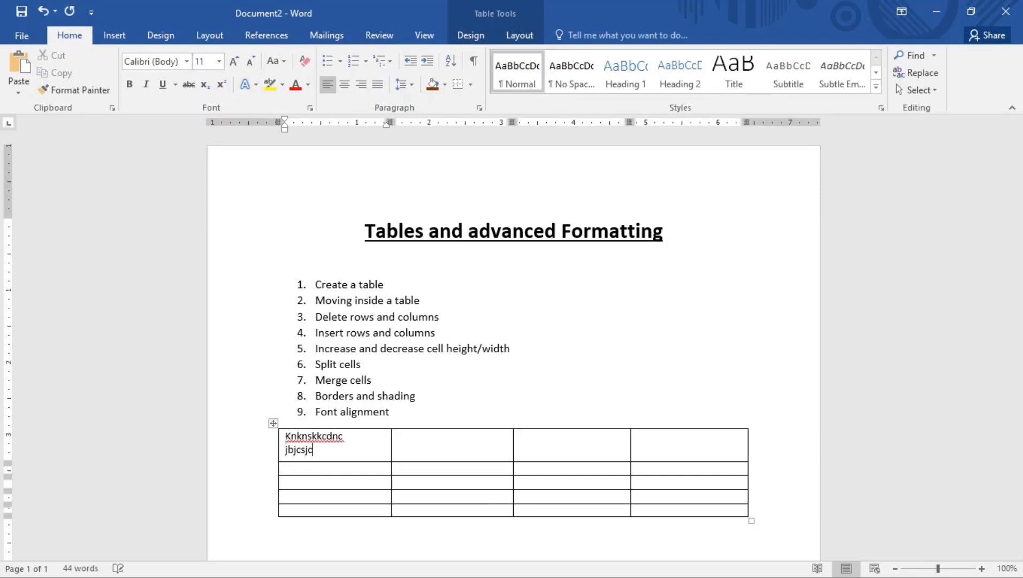
key(Return)
text(jbsdbjc)
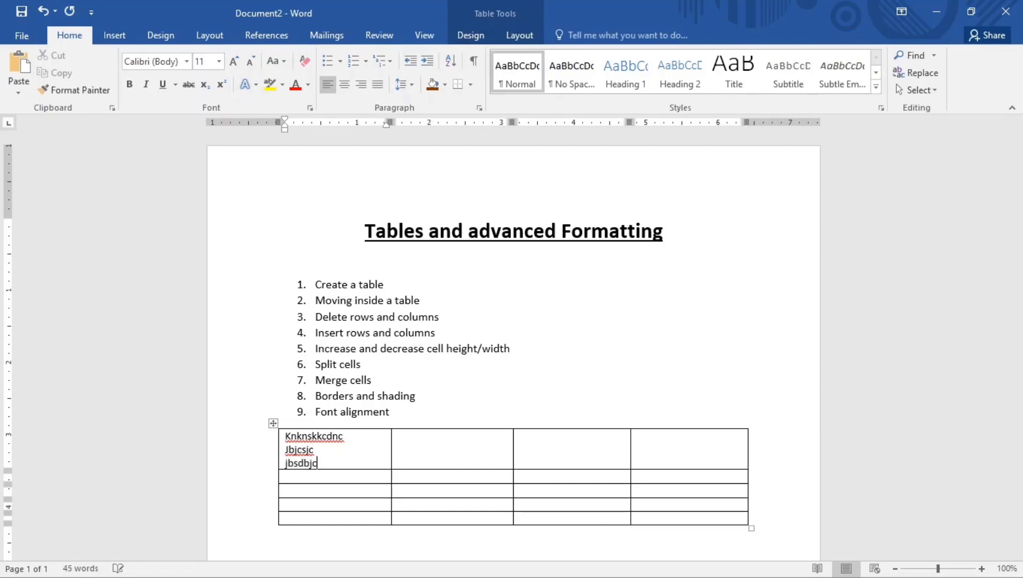
key(Return)
text(nkjc)
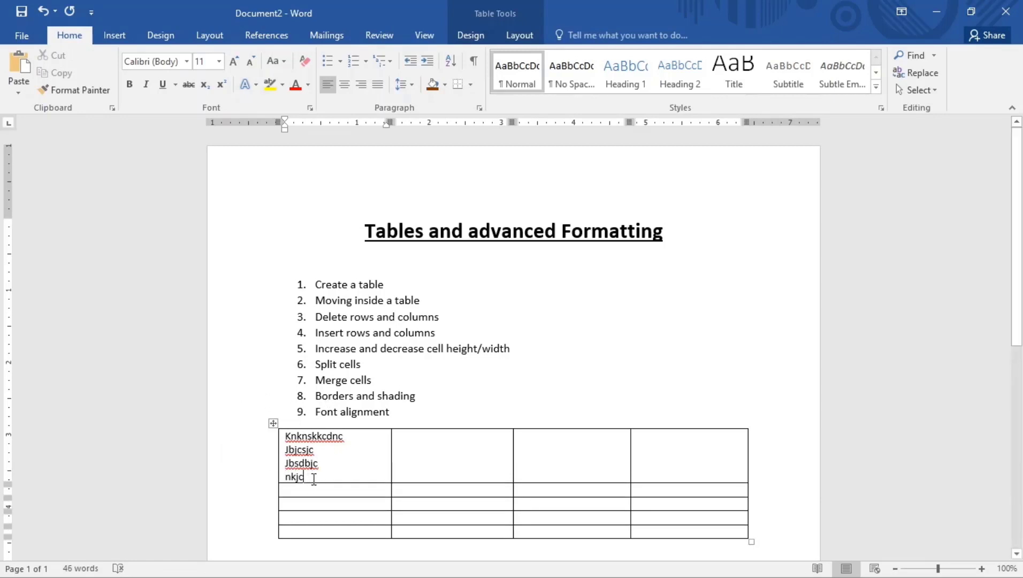
drag(308, 478, 277, 436)
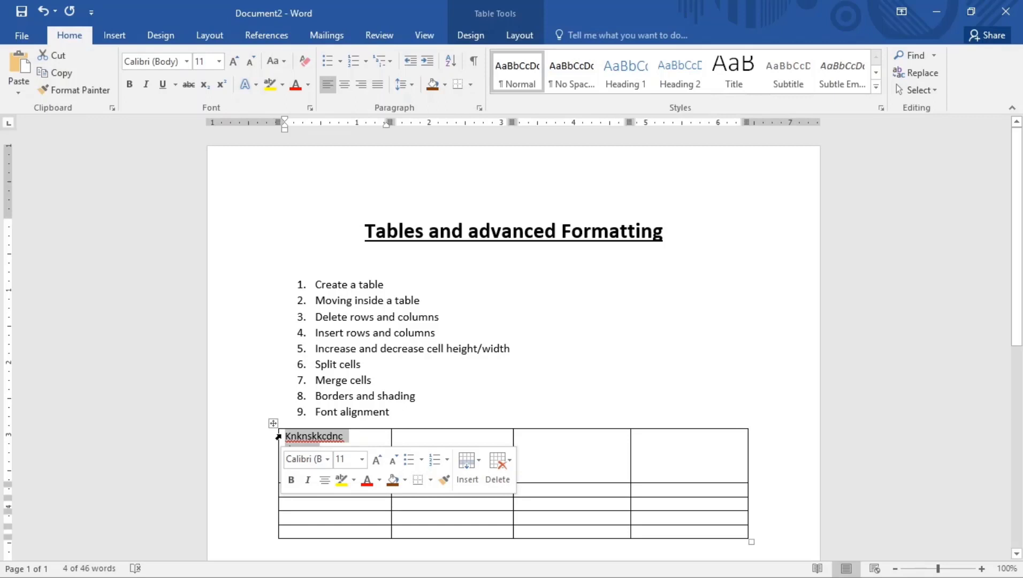
key(Delete)
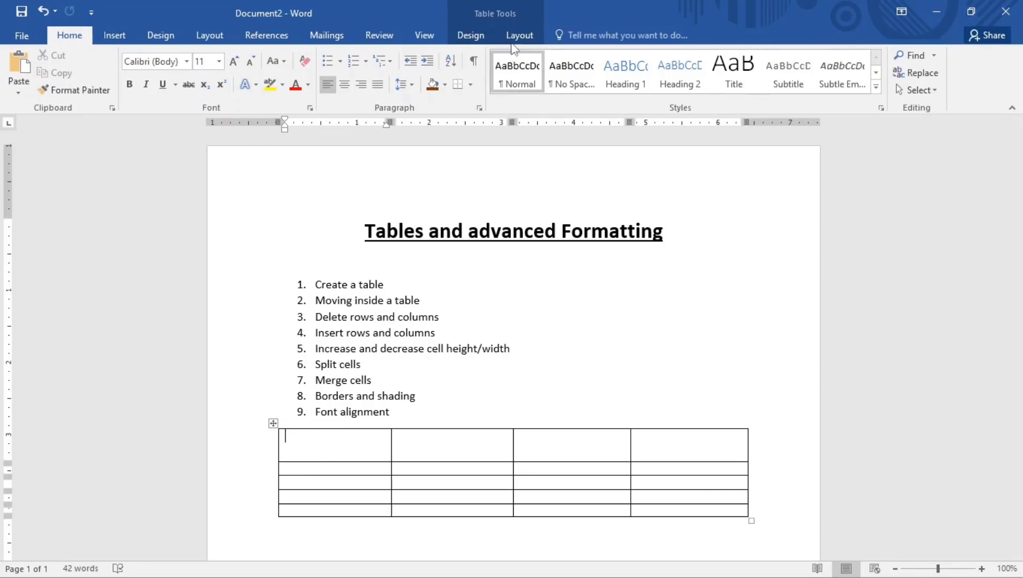
Raise the first row's height to 1 inch in Table Layout
click(517, 37)
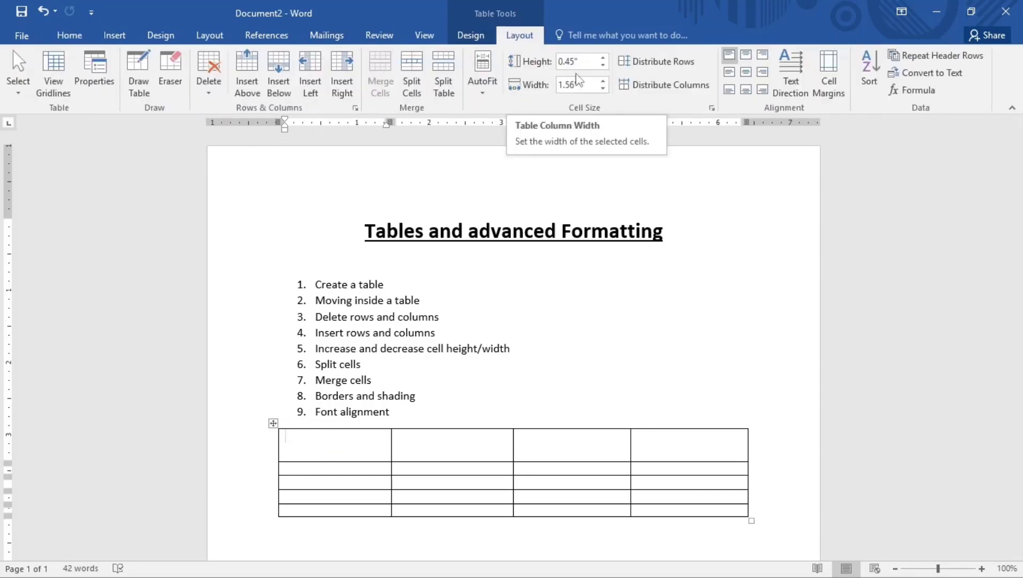
click(603, 58)
click(603, 58)
click(603, 58)
click(603, 58)
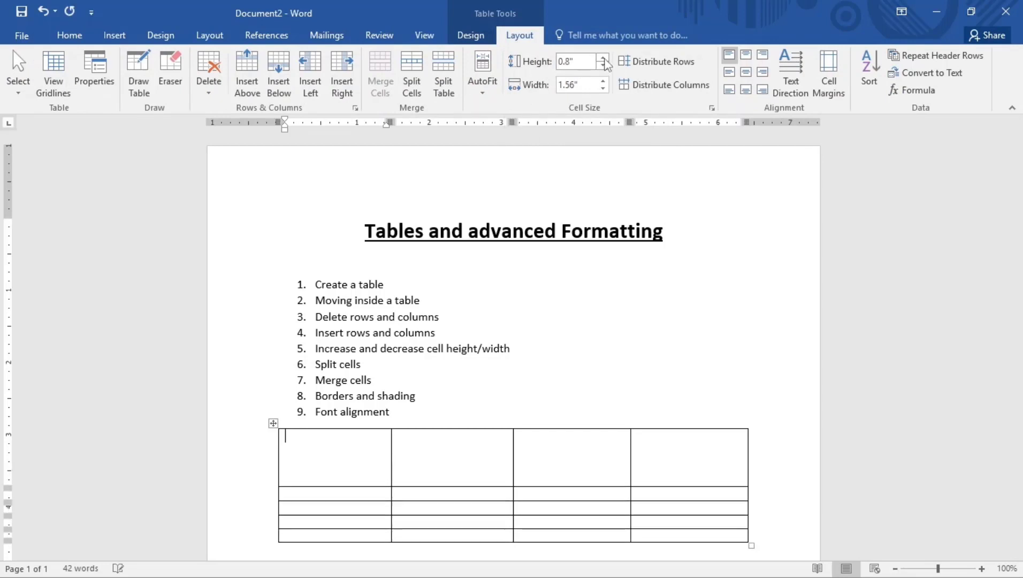
click(602, 58)
click(602, 58)
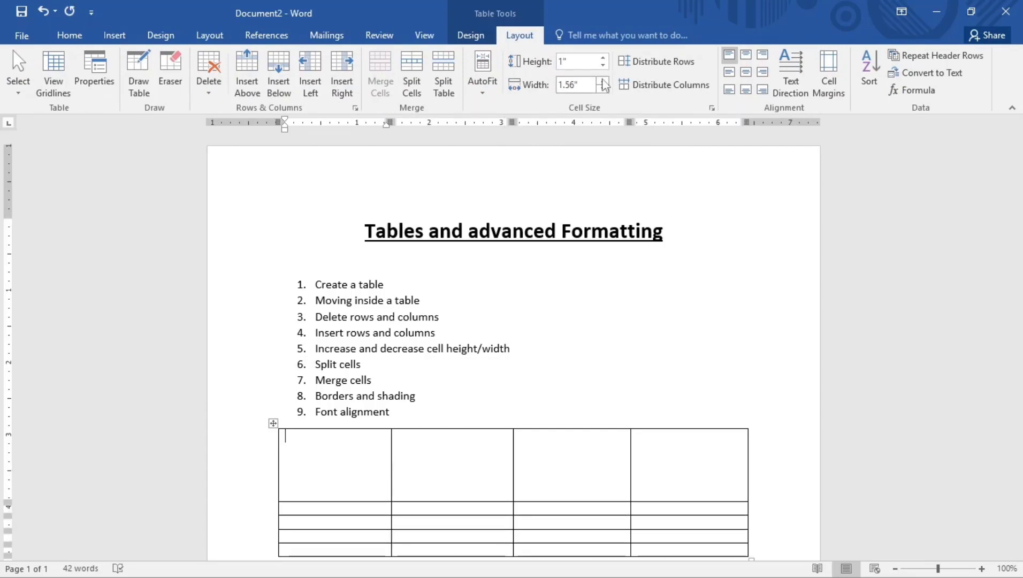
Increase the column width, then select the first row's second cell
click(603, 81)
click(604, 81)
click(603, 82)
click(603, 82)
click(603, 81)
click(603, 81)
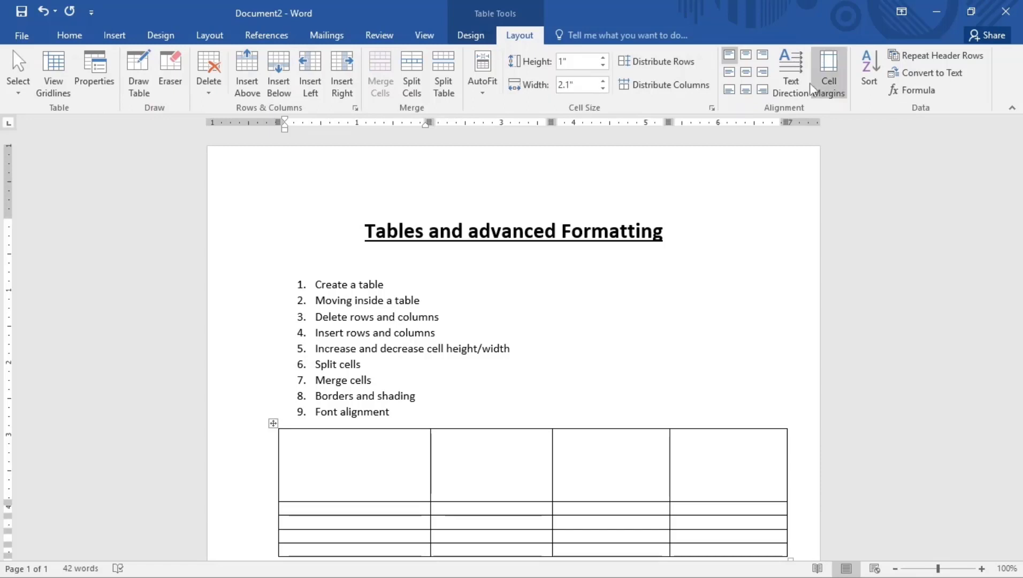
click(469, 467)
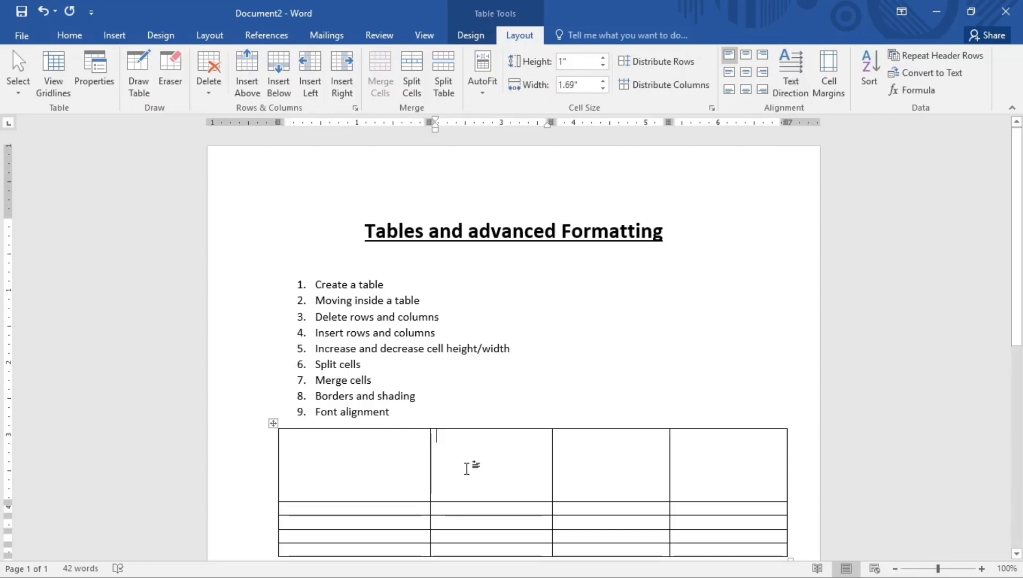
click(412, 75)
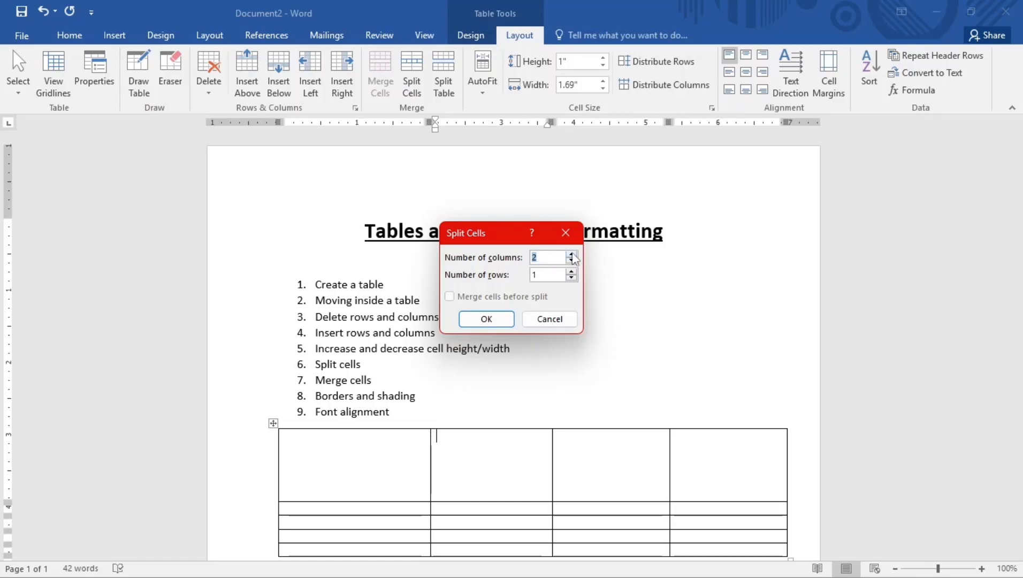
Enter 5 columns and 3 rows in Split Cells and apply the split
double_click(571, 256)
double_click(572, 271)
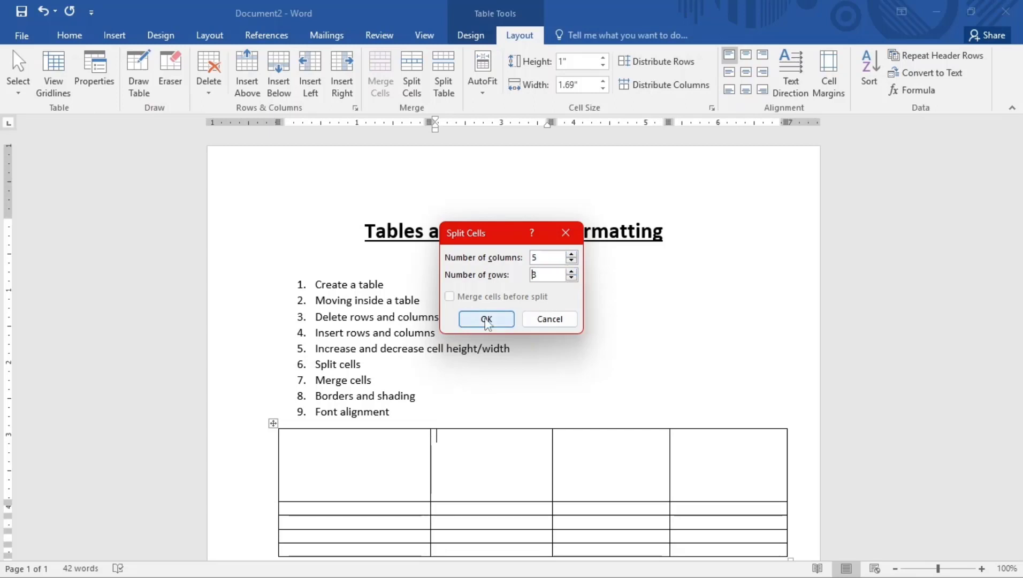
click(486, 318)
click(488, 464)
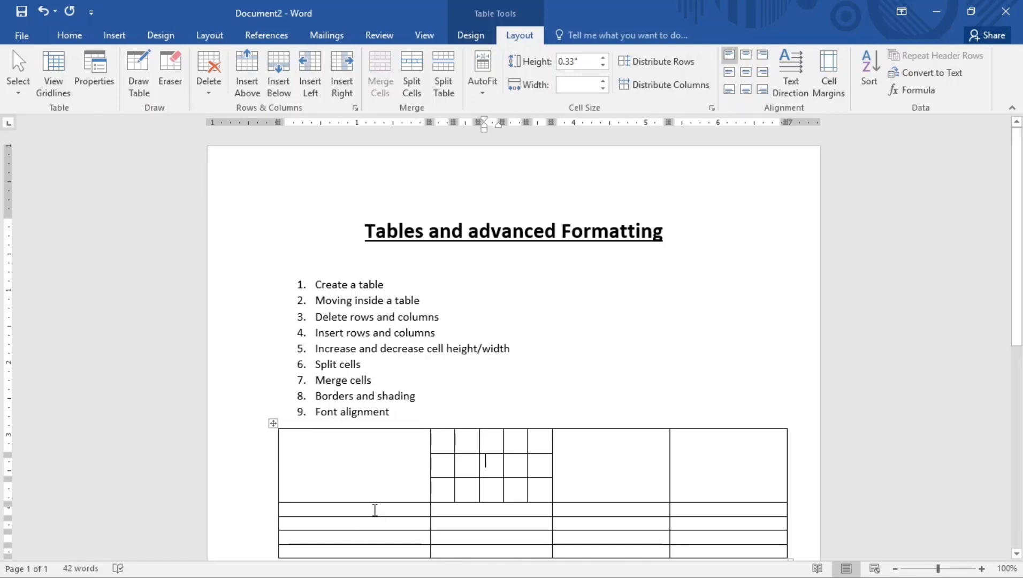
Merge three cells of the row below the first row and type test text into them
click(417, 509)
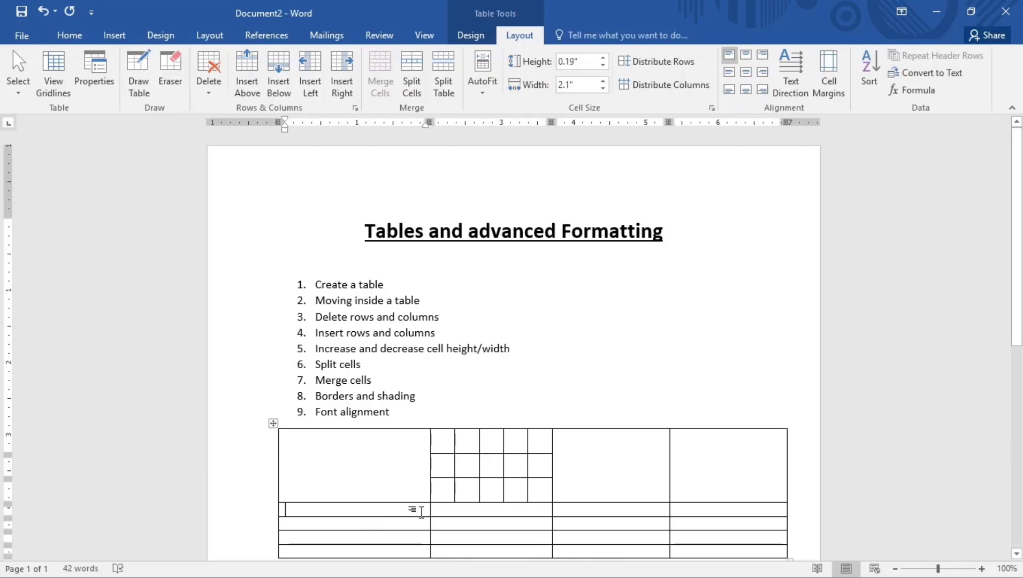
drag(388, 512, 484, 510)
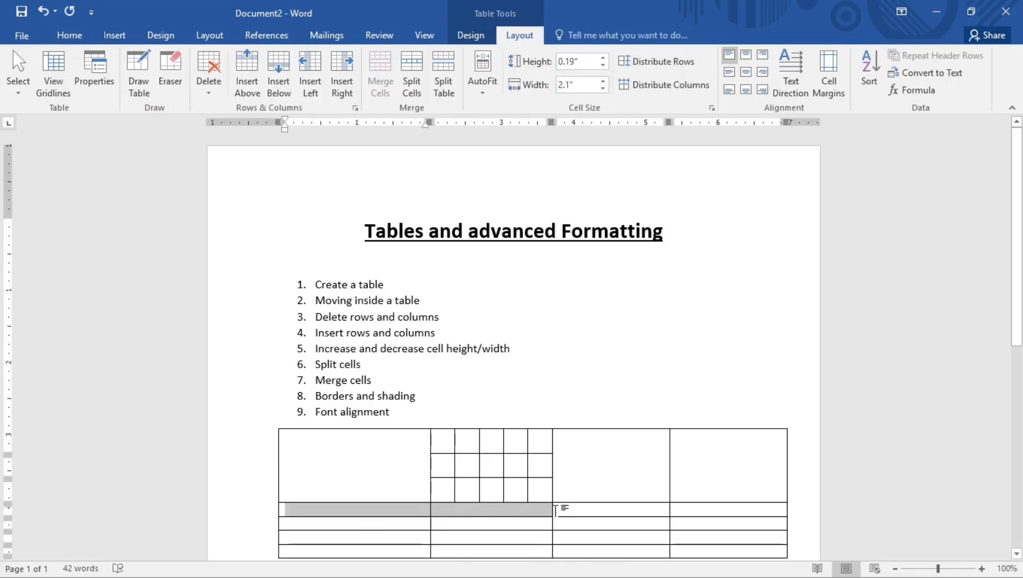
drag(556, 510, 643, 519)
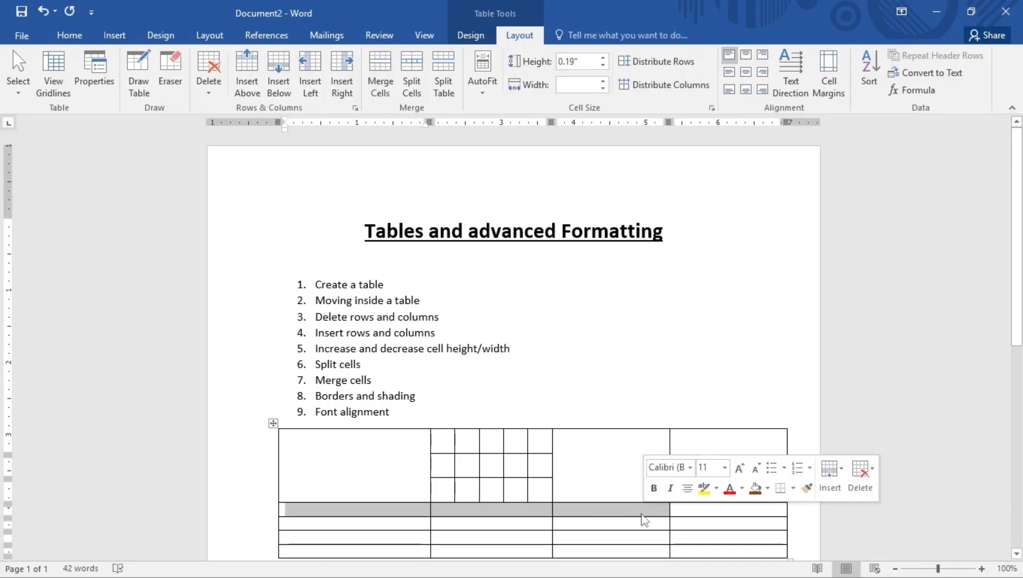
click(376, 78)
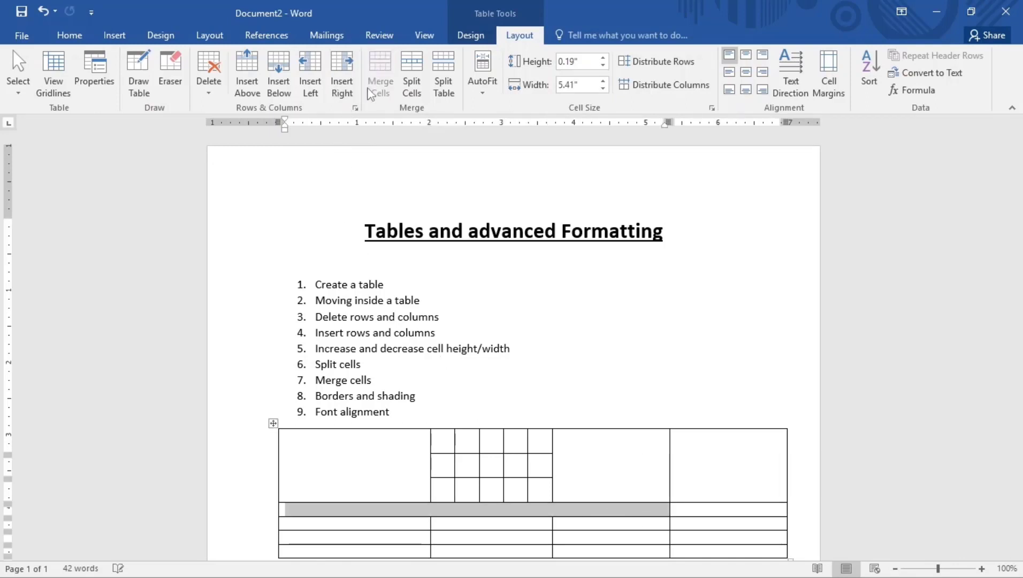
click(582, 507)
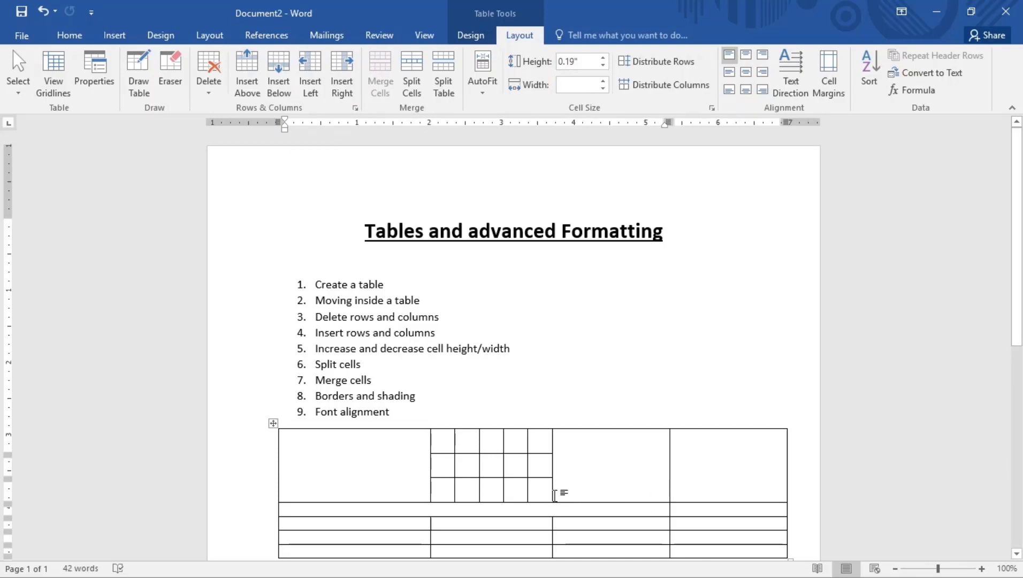
text(ddh)
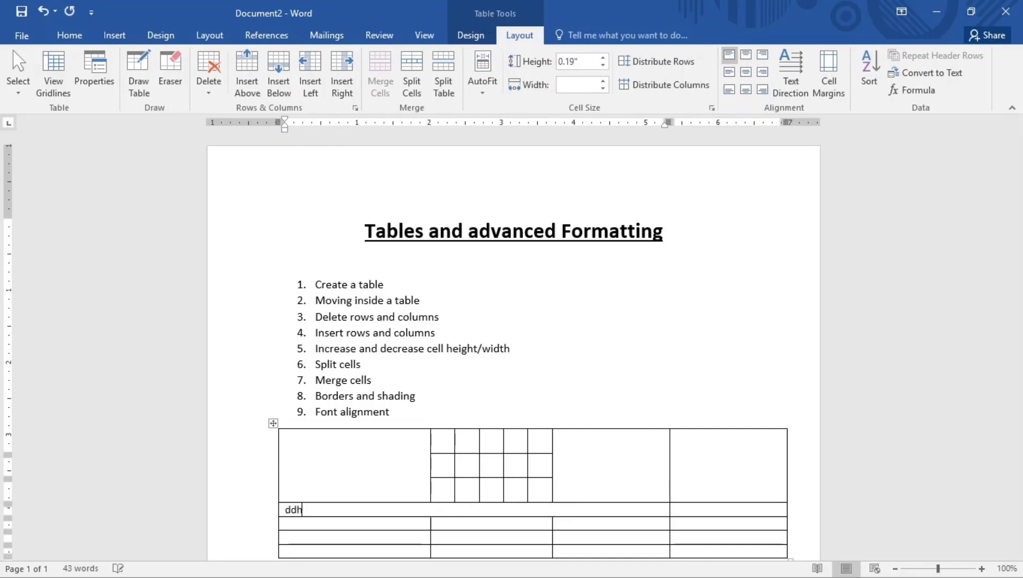
text(cvhdsvcljcvjudsvjdsbcsjvdsbvjsbv)
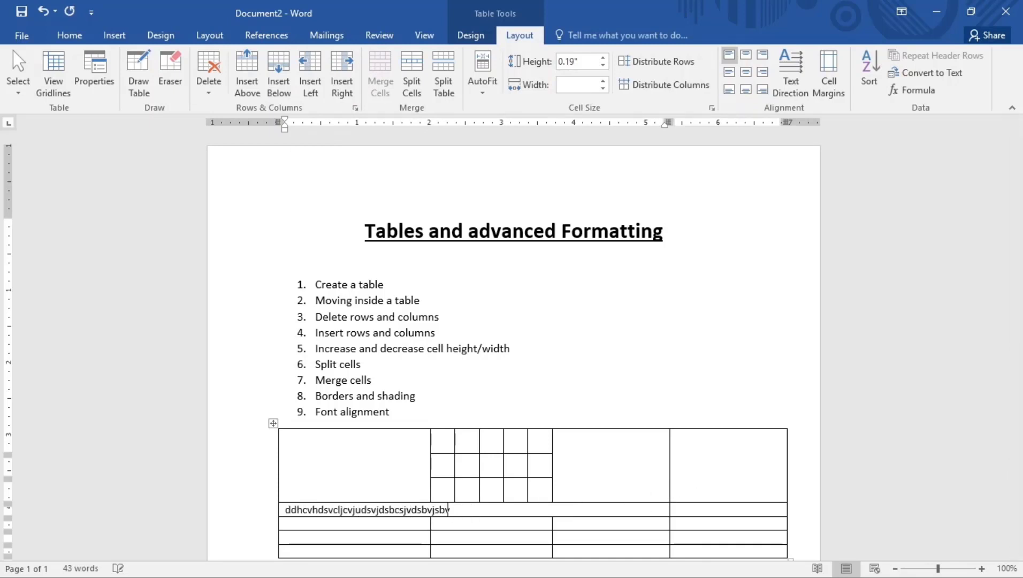
text(sdbvdbvjdsbvjdsbvjsbjvbjsvbjbvjfbv)
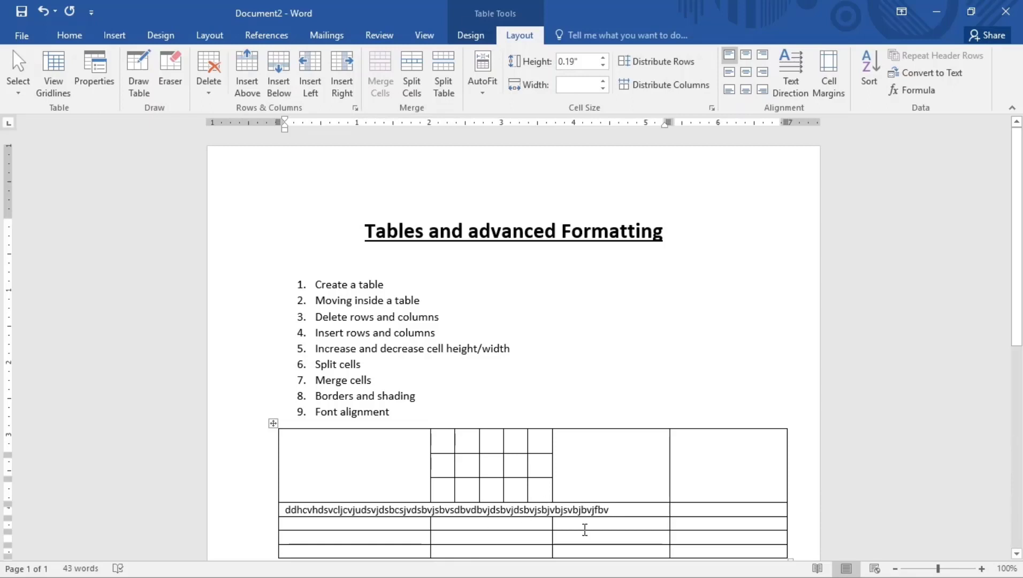
Delete that entire row holding the test text
drag(617, 511, 278, 521)
key(BackSpace)
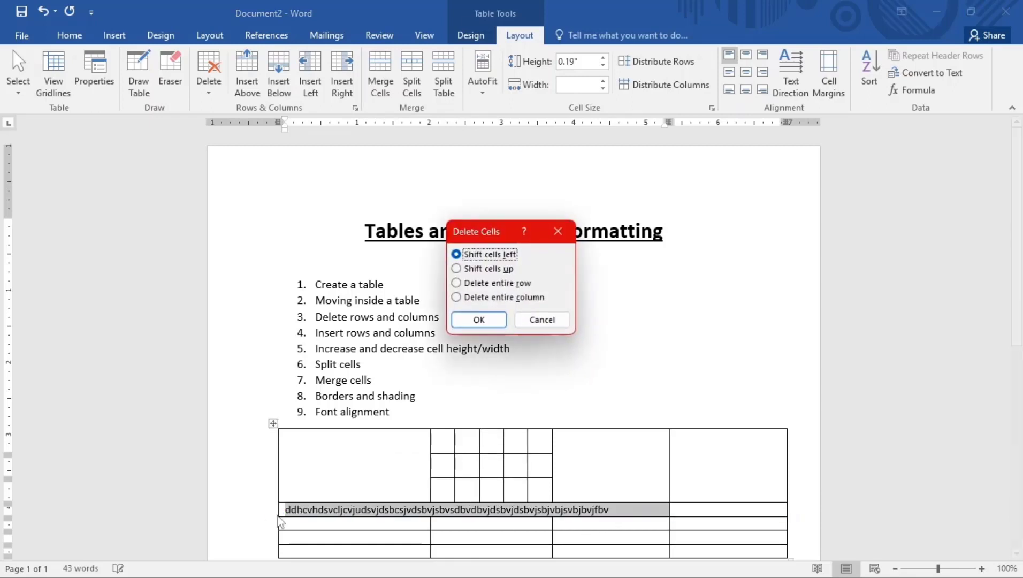
click(484, 284)
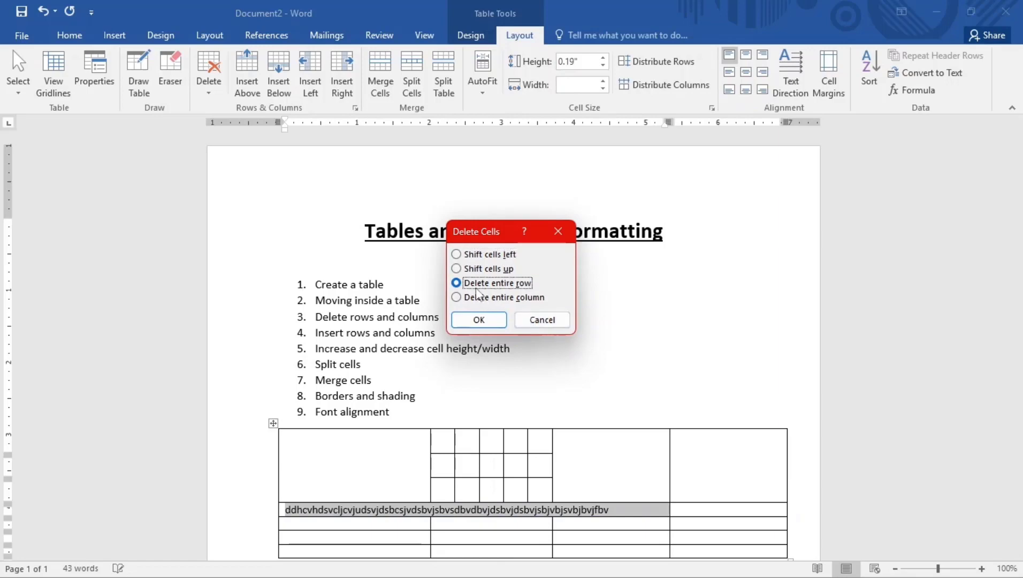
click(476, 319)
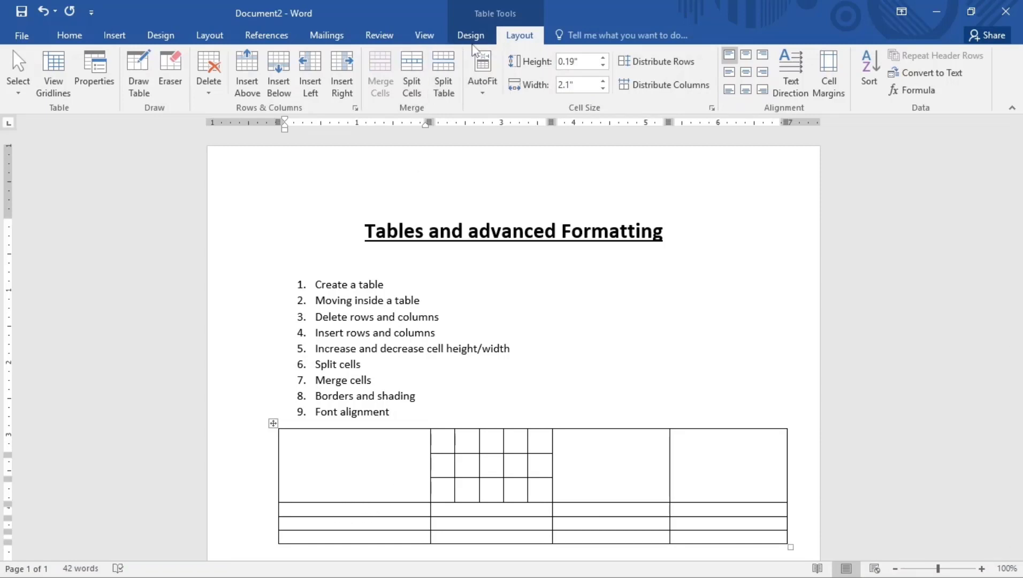
Shade a first-row cell and the top-right small split cell orange
click(456, 37)
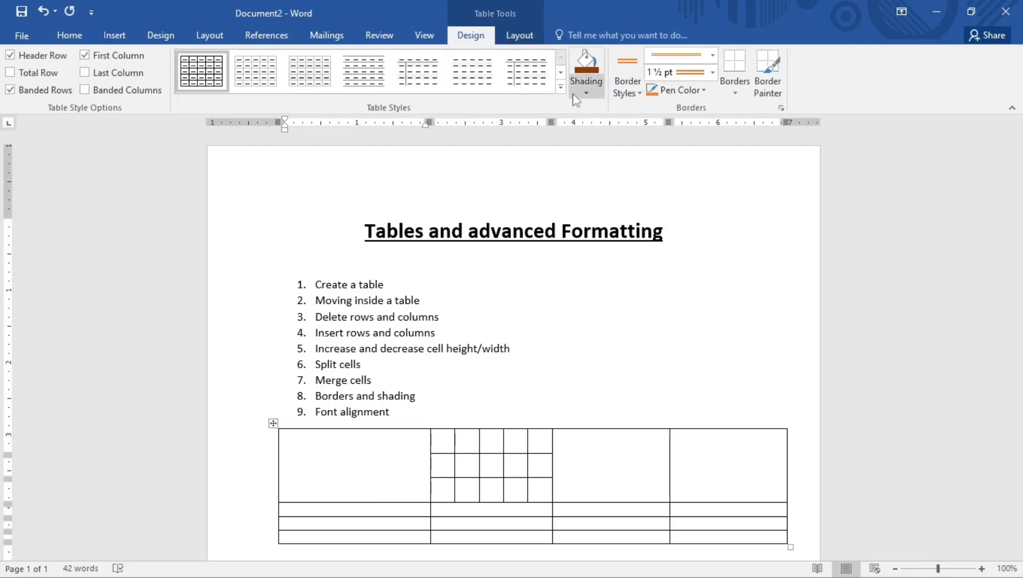
click(586, 93)
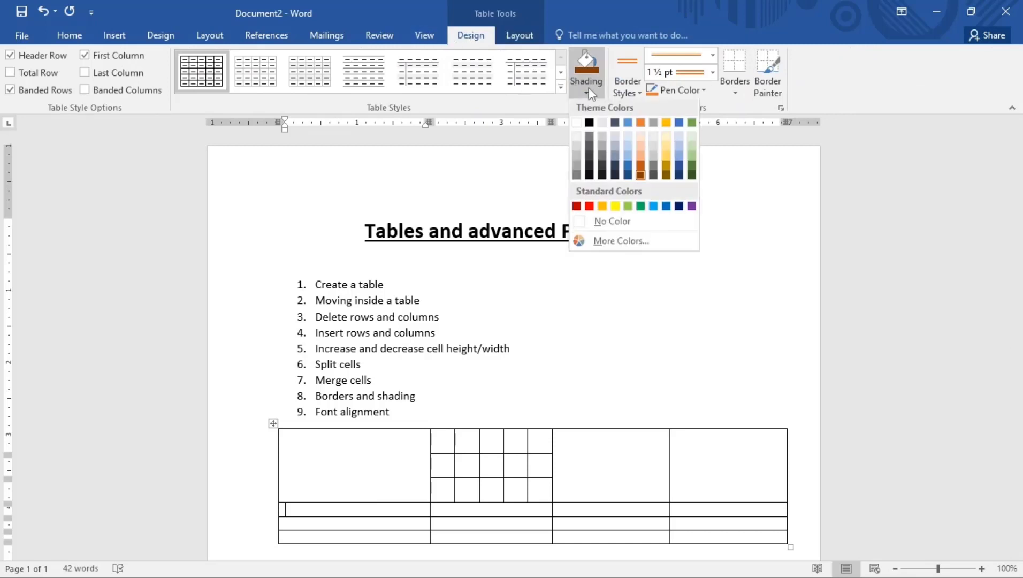
click(641, 170)
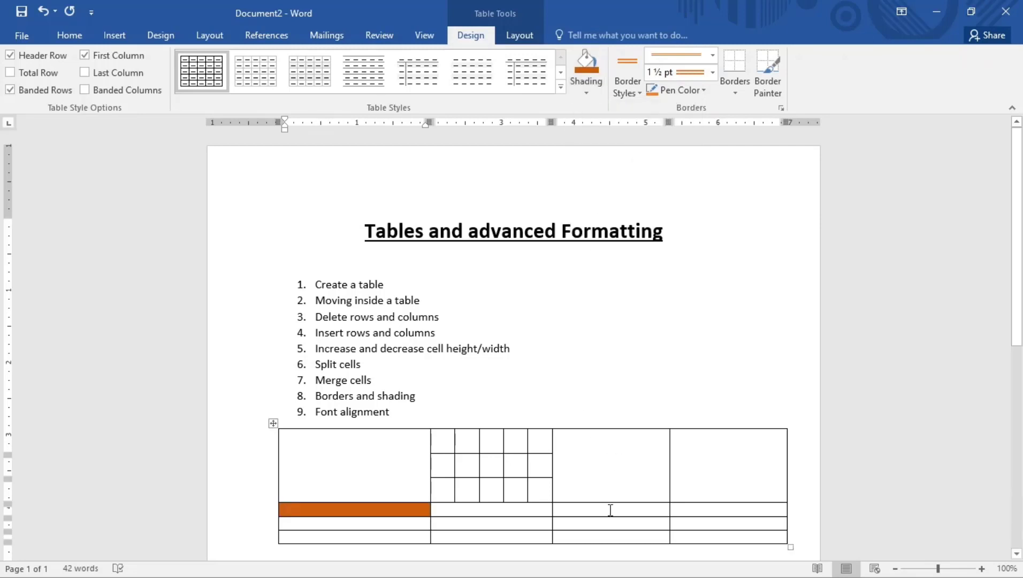
click(543, 432)
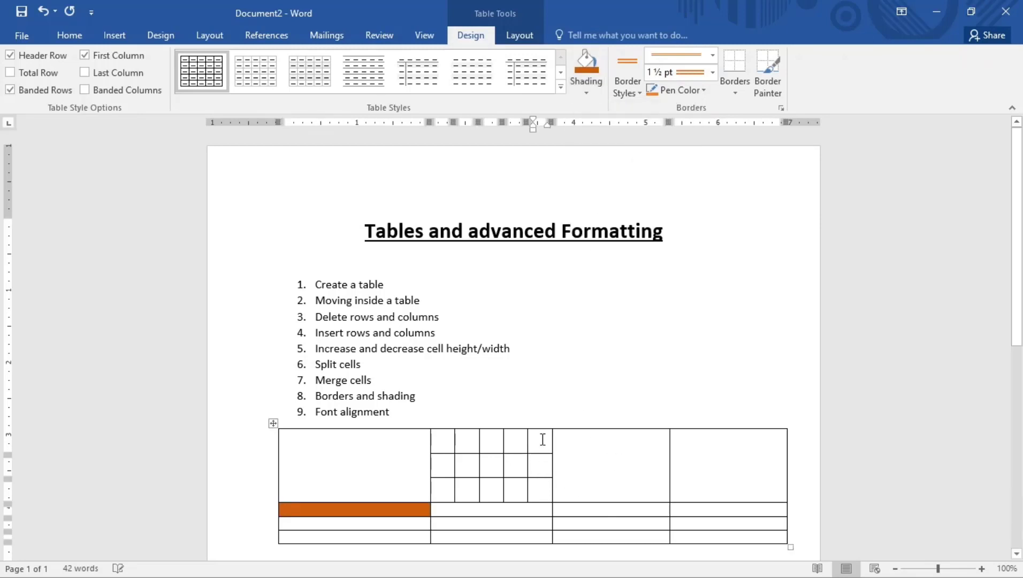
click(586, 65)
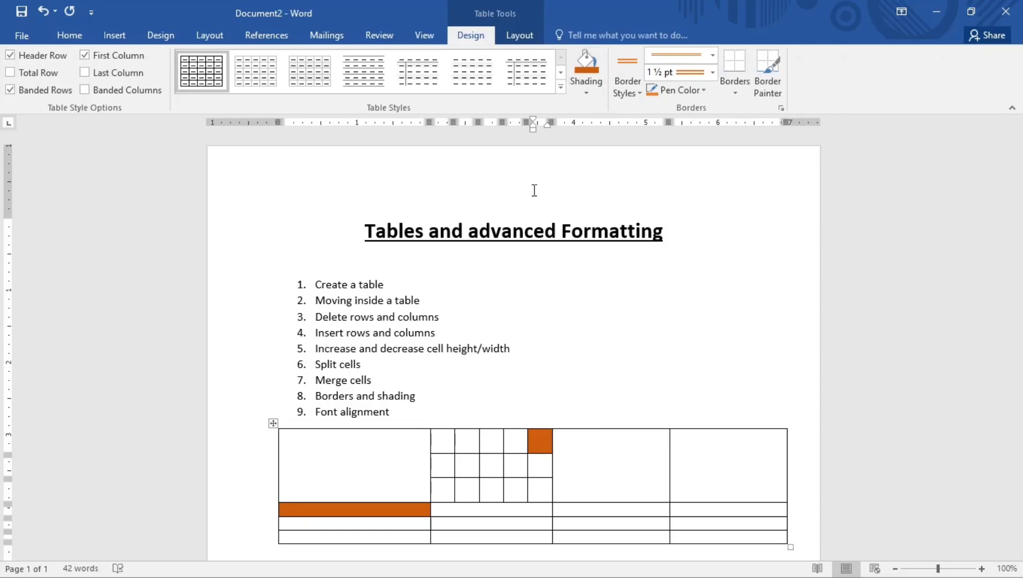
Shade a second-row split cell dark green and the large merged cell Standard Red
click(465, 467)
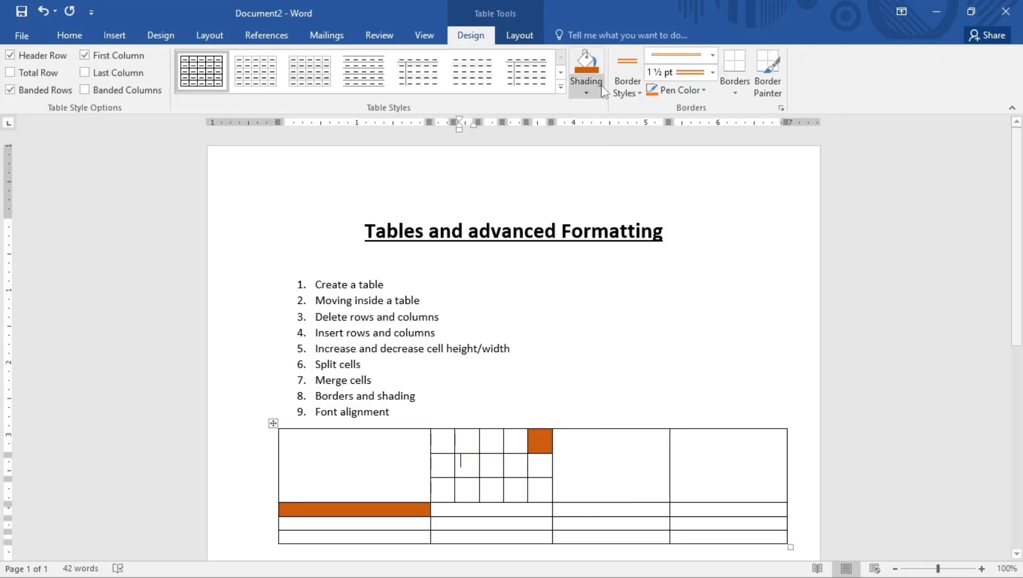
click(588, 90)
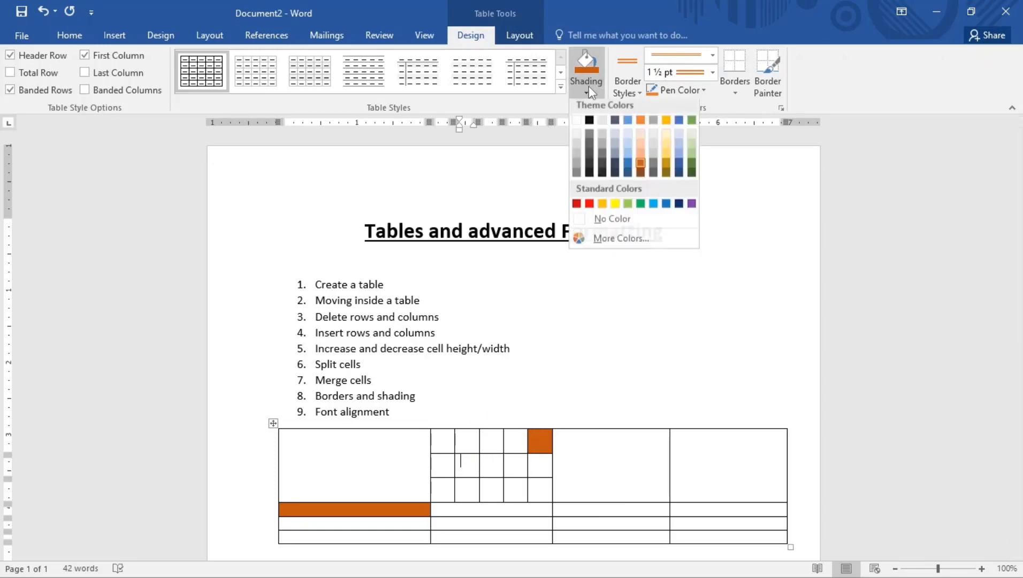
click(691, 172)
click(634, 439)
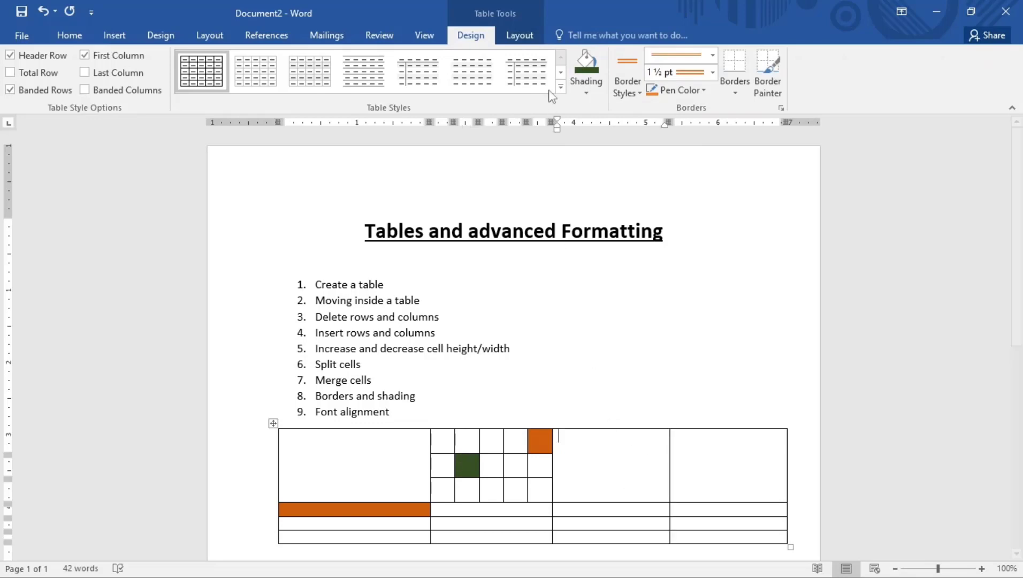
click(586, 91)
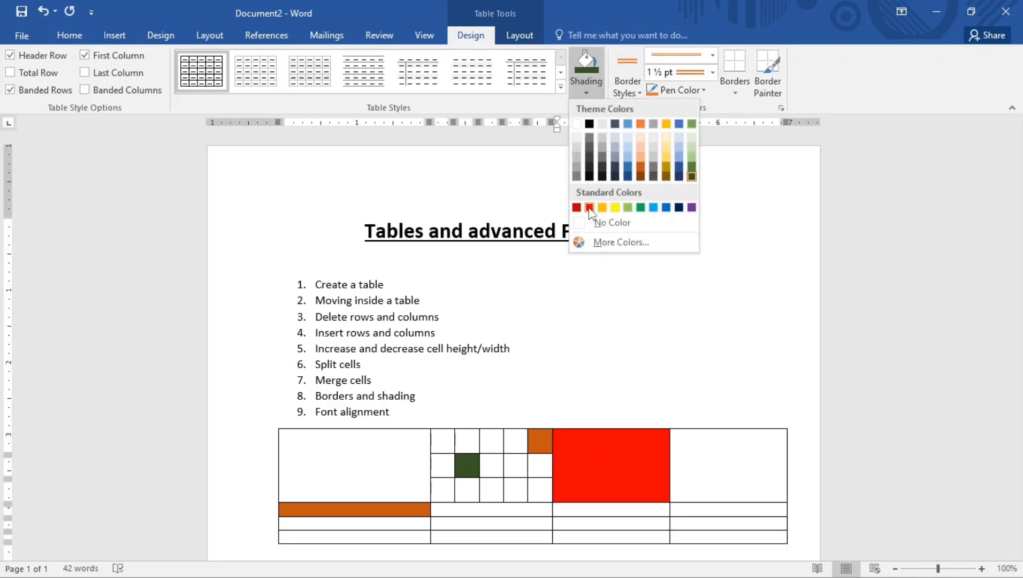
click(589, 207)
click(568, 361)
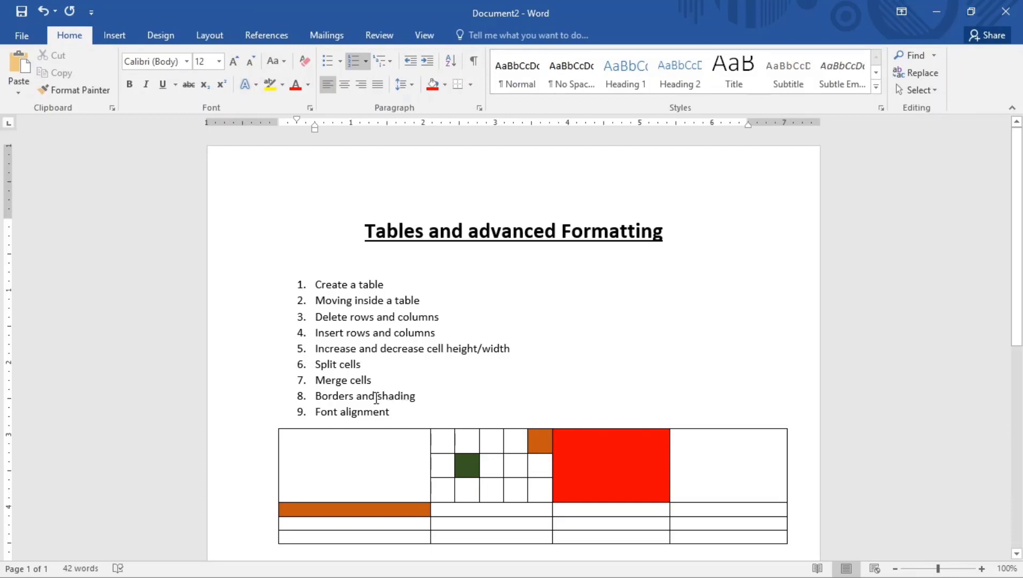
Give the first cell All Borders, then apply the orange 1½ pt borders to every table cell
click(330, 463)
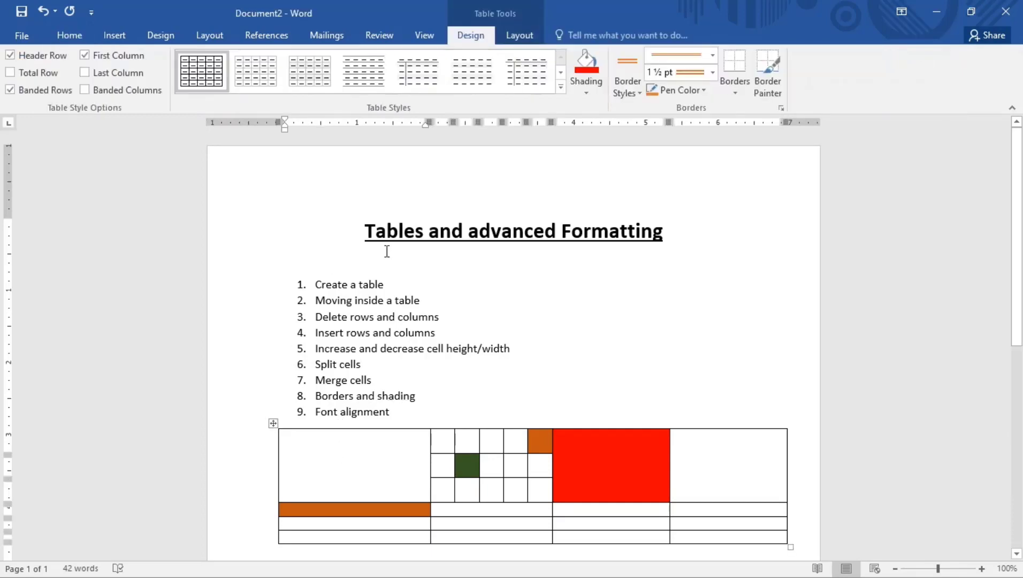
click(735, 92)
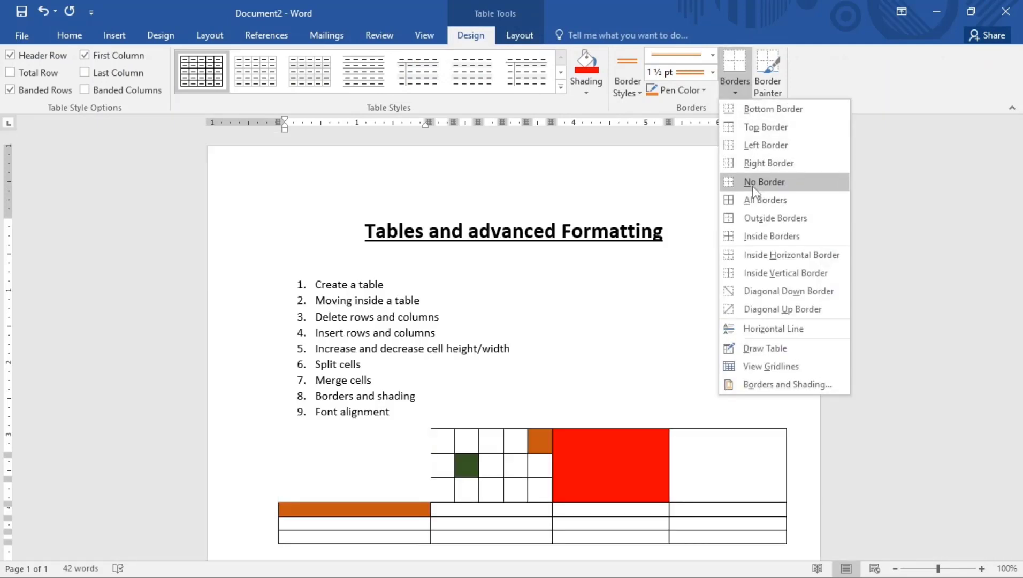
click(753, 198)
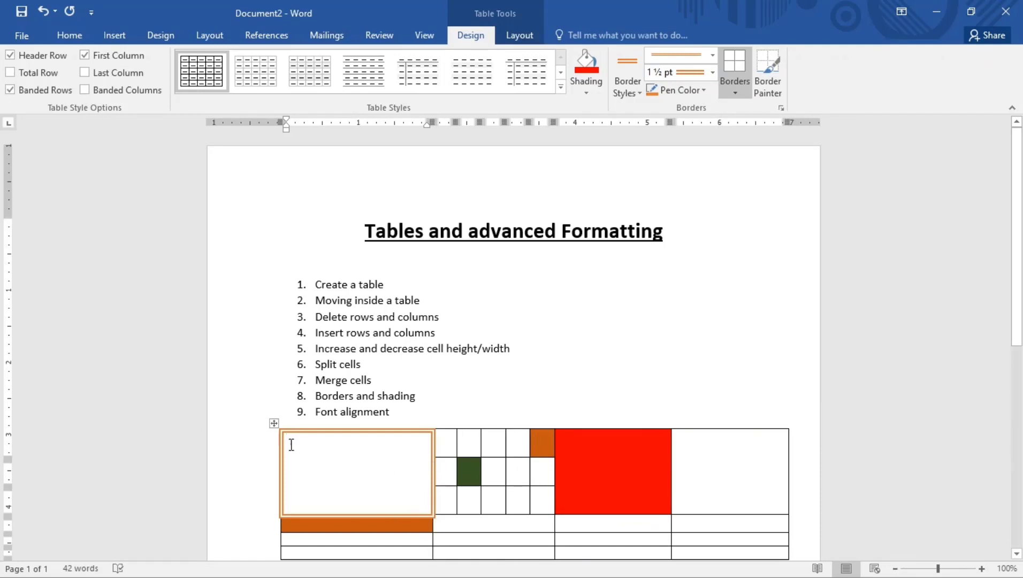
click(275, 424)
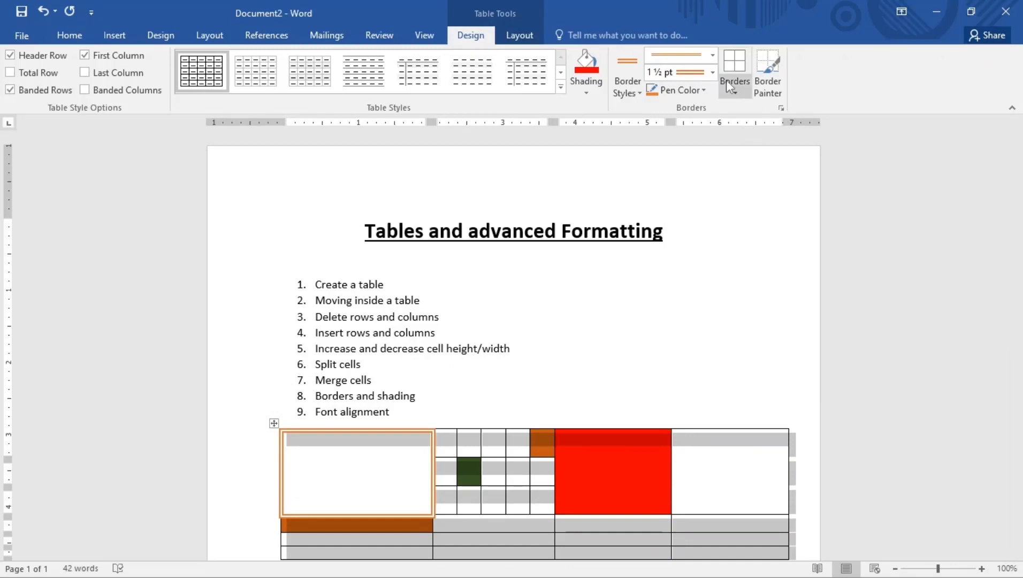
click(734, 66)
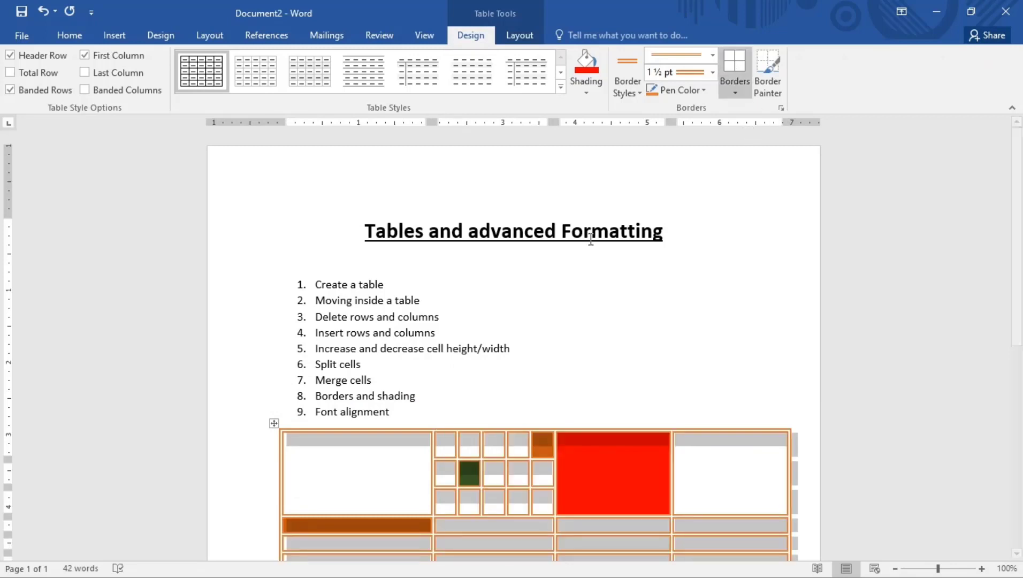
scroll(497, 433, down, 1)
scroll(497, 433, down, 2)
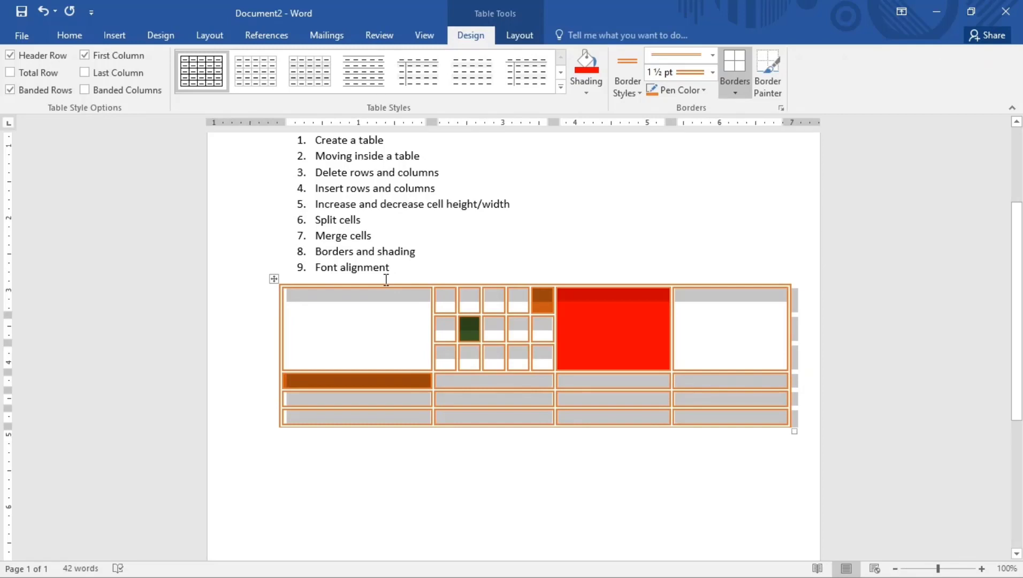
Choose the ½ pt thin black border style and paint the top-row cells' top borders and one left border with it
click(638, 93)
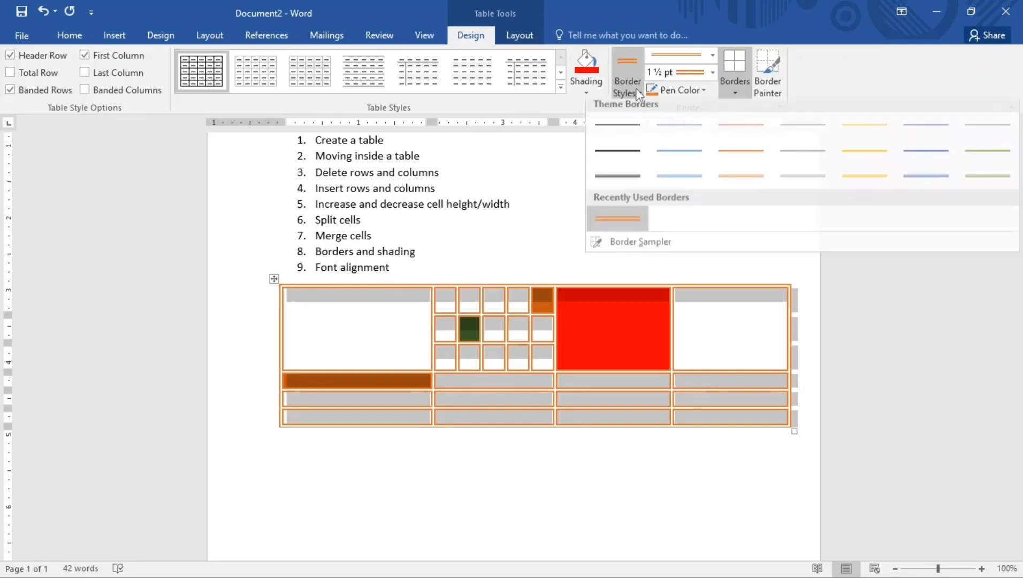
click(615, 128)
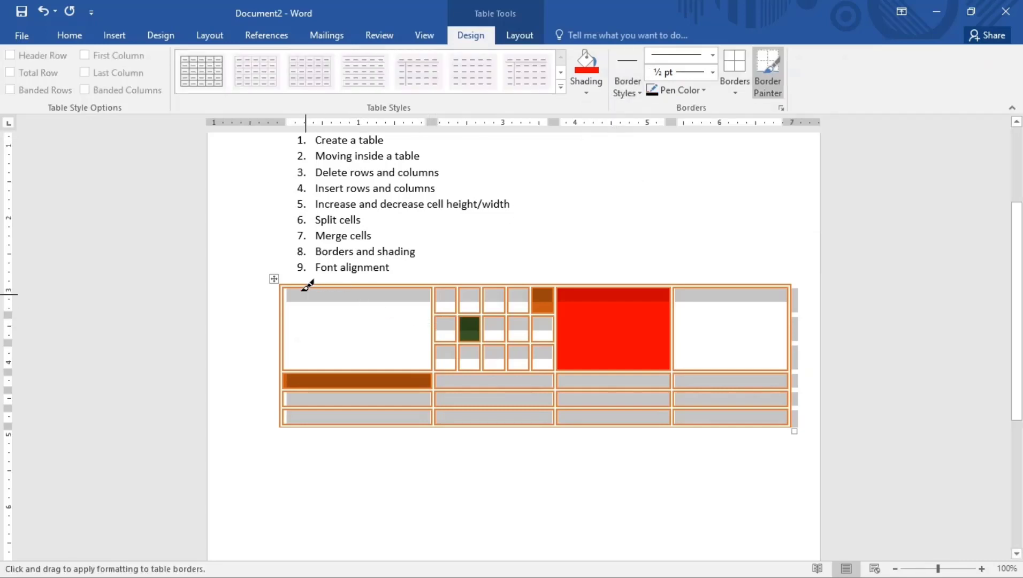
mouse_move(305, 288)
mouse_down()
mouse_move(441, 308)
mouse_move(605, 354)
mouse_move(623, 327)
mouse_up()
click(410, 283)
click(446, 282)
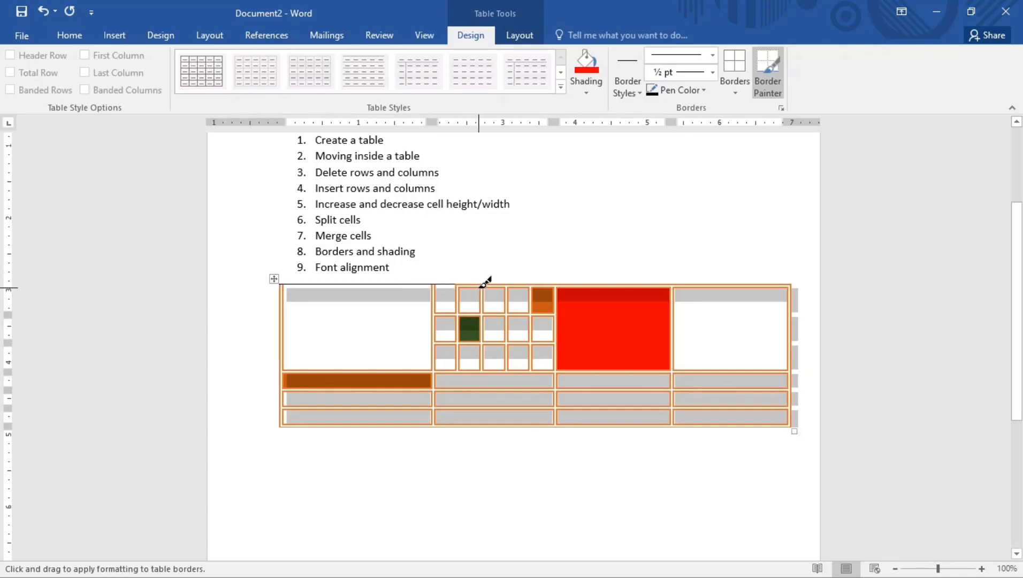
click(484, 284)
click(522, 284)
click(467, 286)
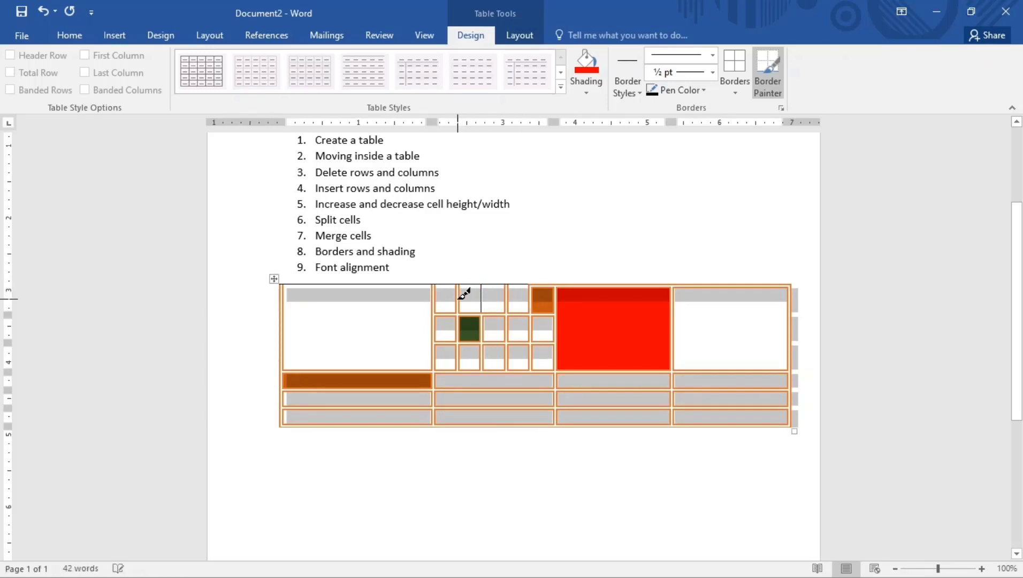
click(458, 298)
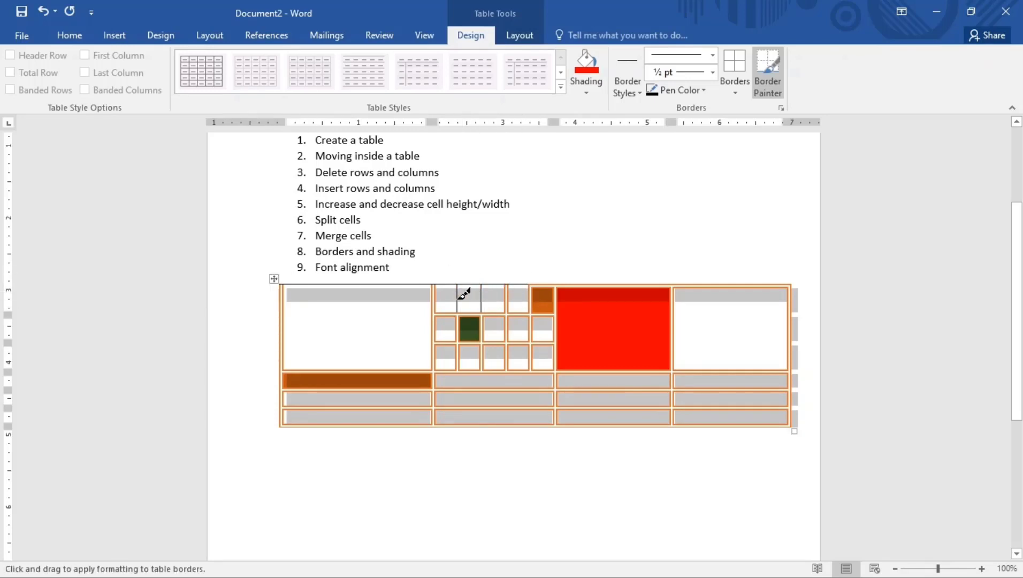
Repaint the first column's top border in dark green, then stop painting
click(698, 89)
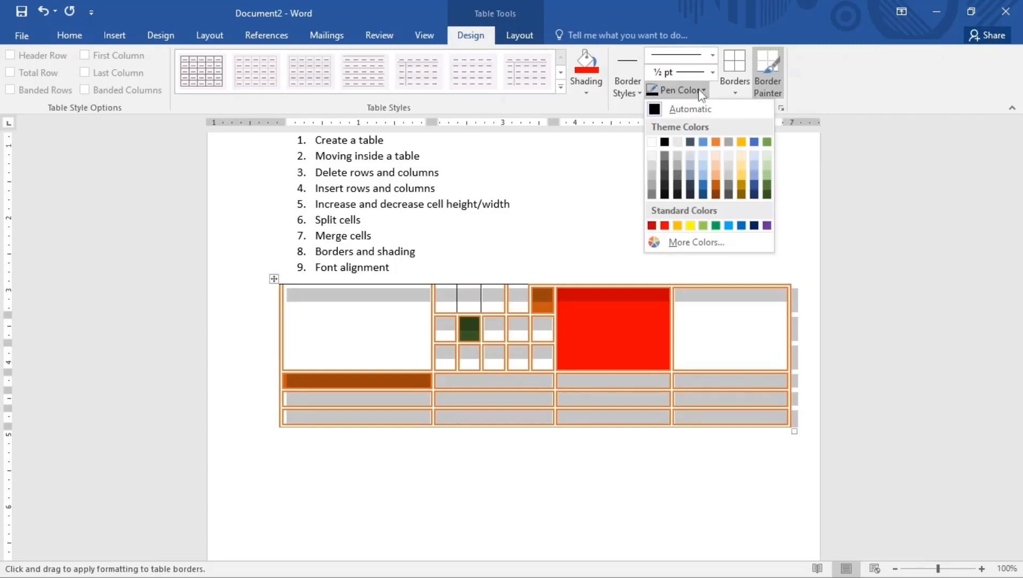
click(767, 186)
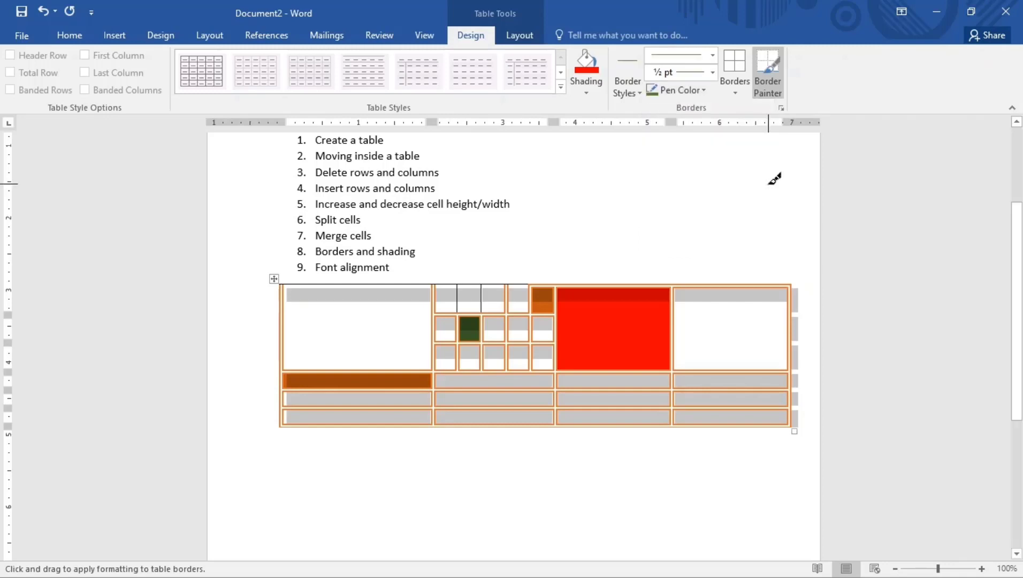
click(398, 284)
key(Escape)
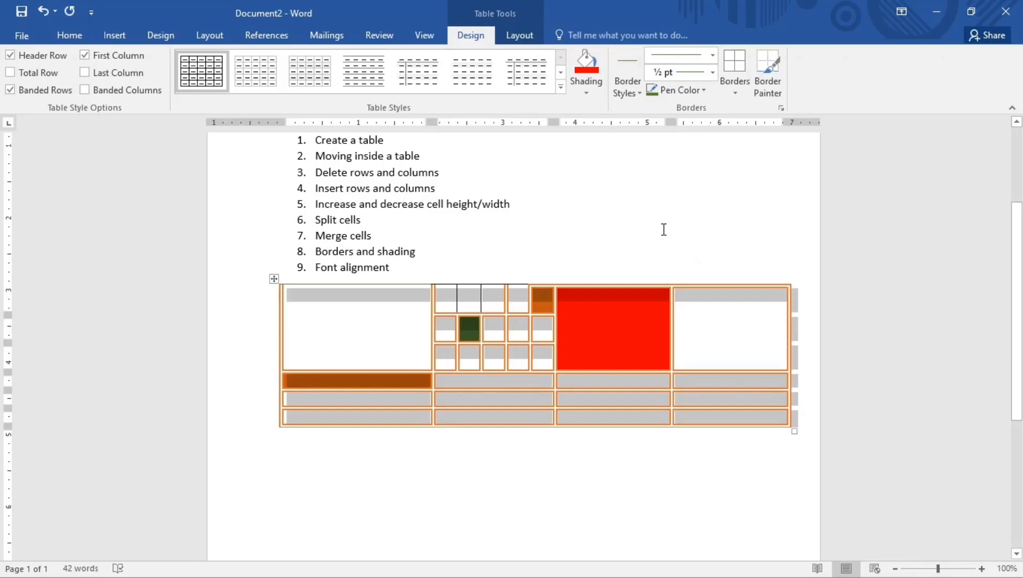
Type 'Youtube' with a capital Y into the table's top-right cell
click(699, 327)
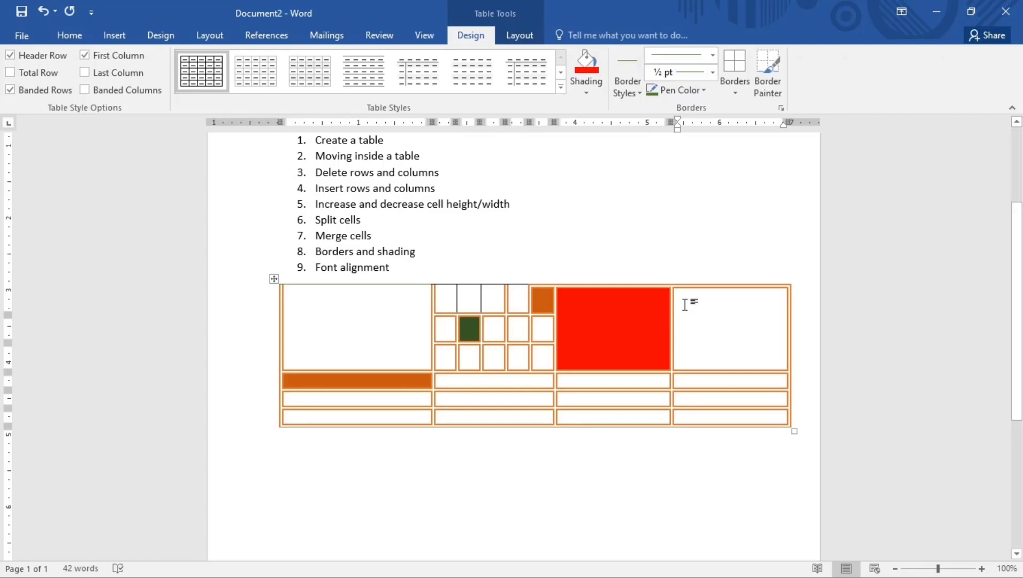
key(Caps_Lock)
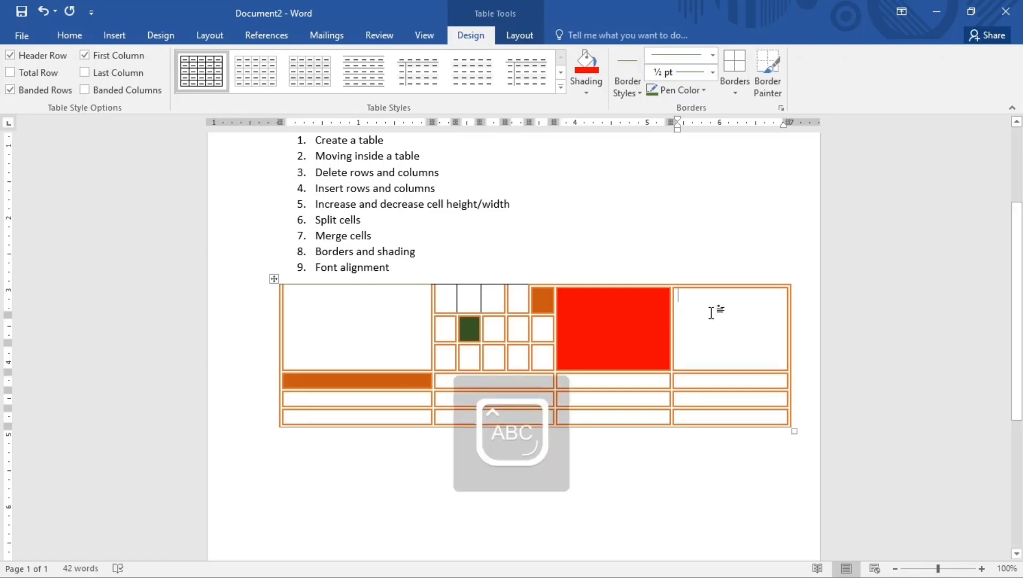
text(Y)
key(Caps_Lock)
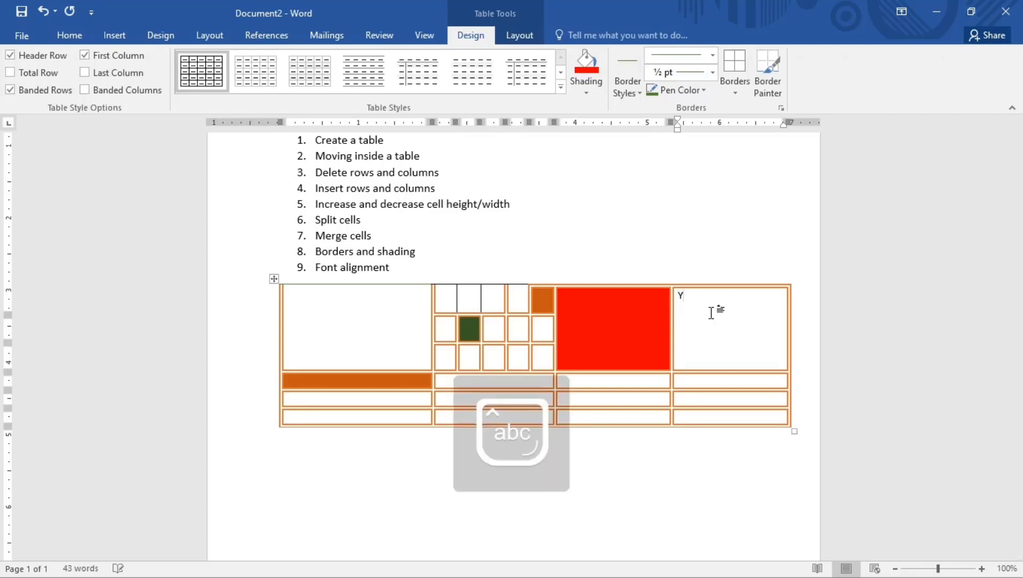
text(outube)
click(508, 37)
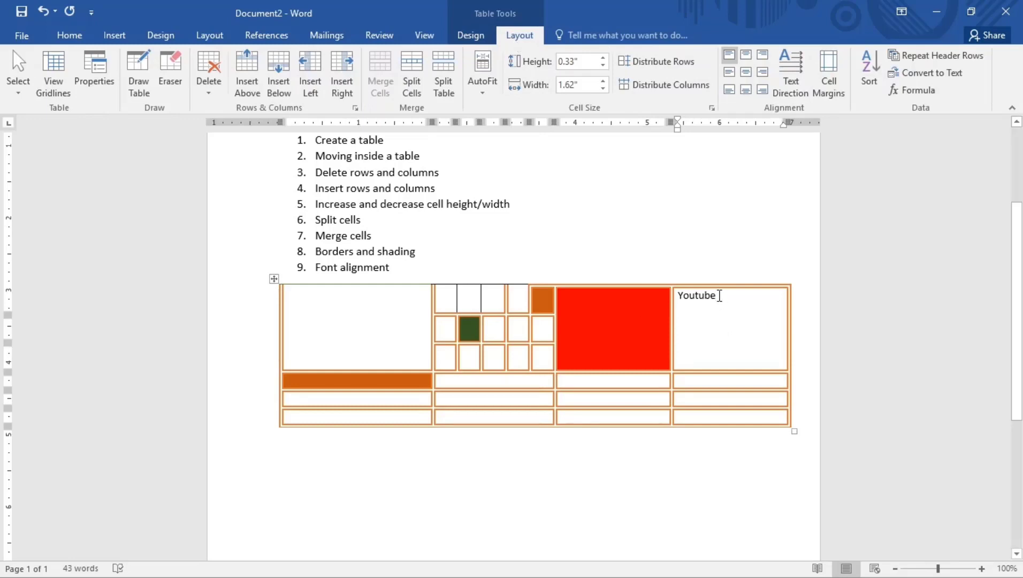
Try Align Center Left and Align Bottom Right, then settle on Align Center for 'Youtube'
click(748, 74)
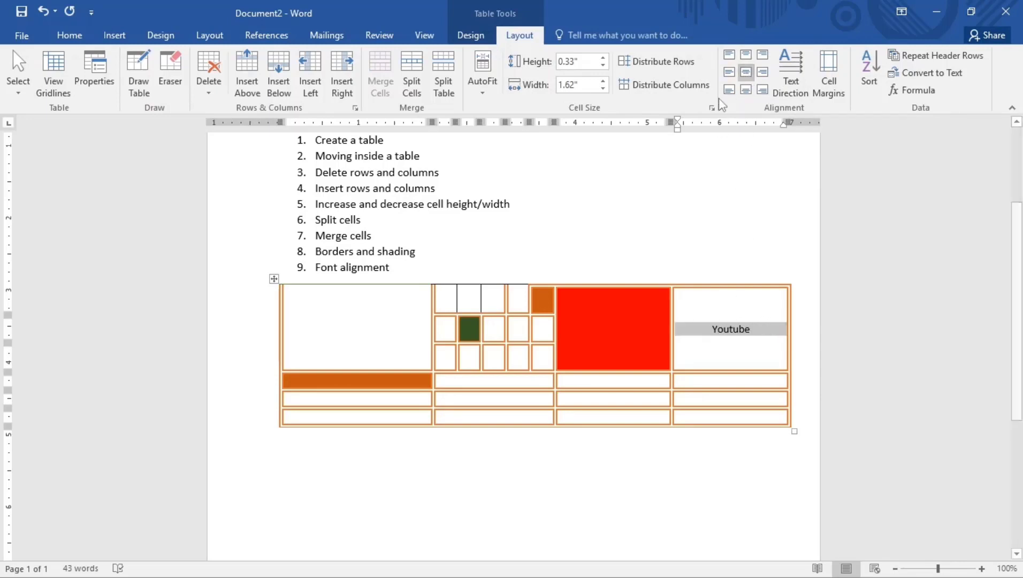
click(729, 73)
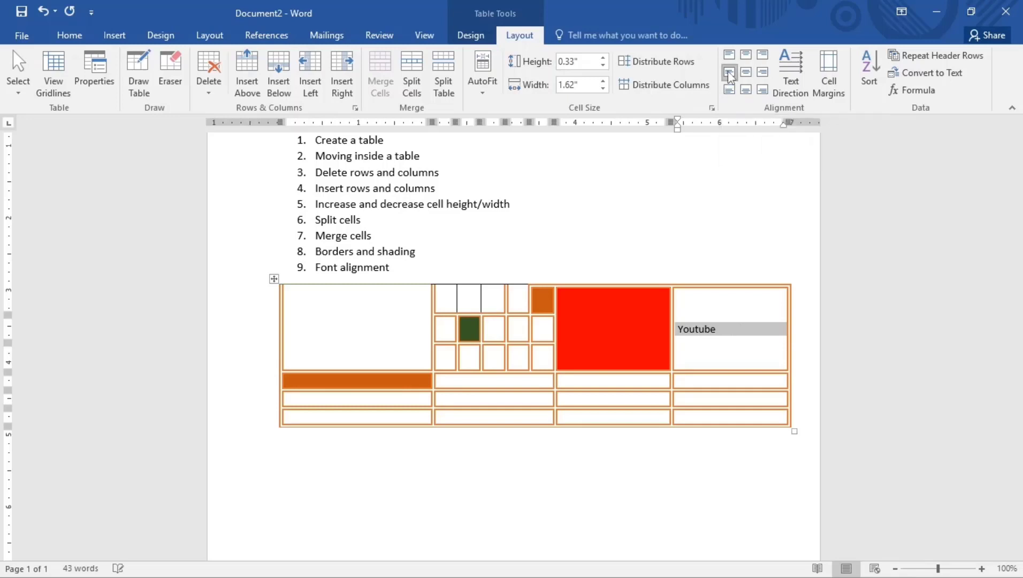
click(763, 91)
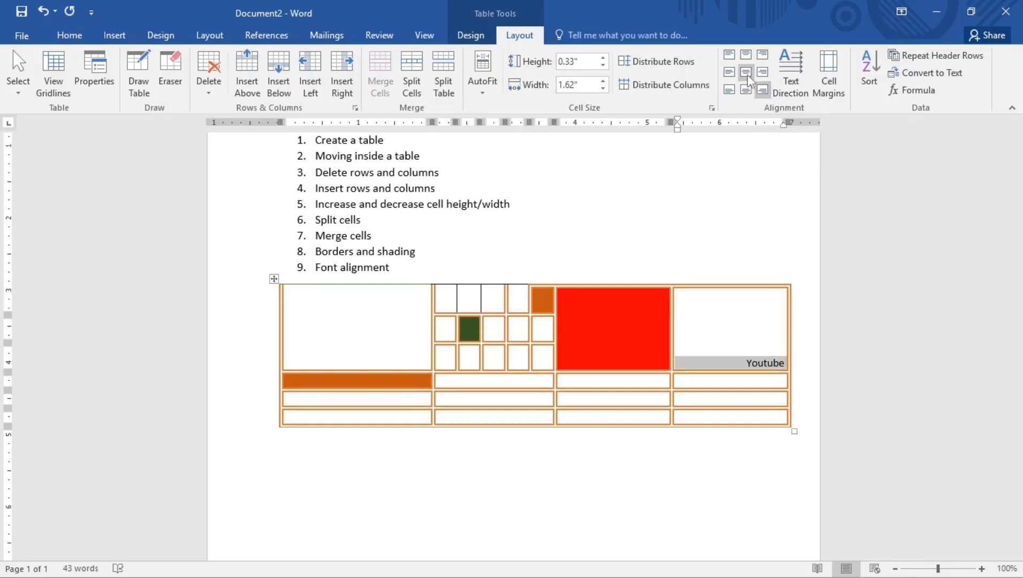
click(746, 73)
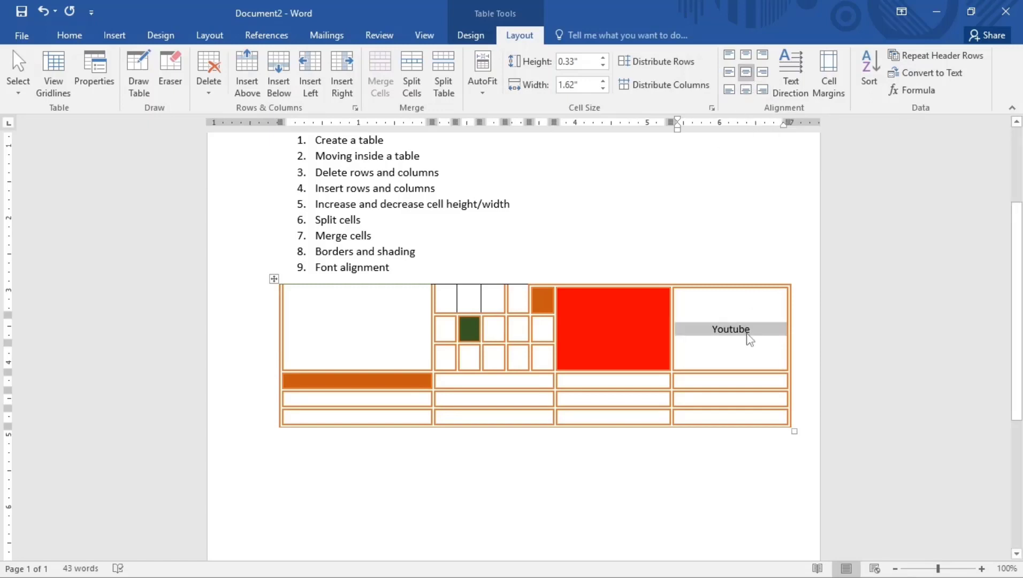
click(747, 330)
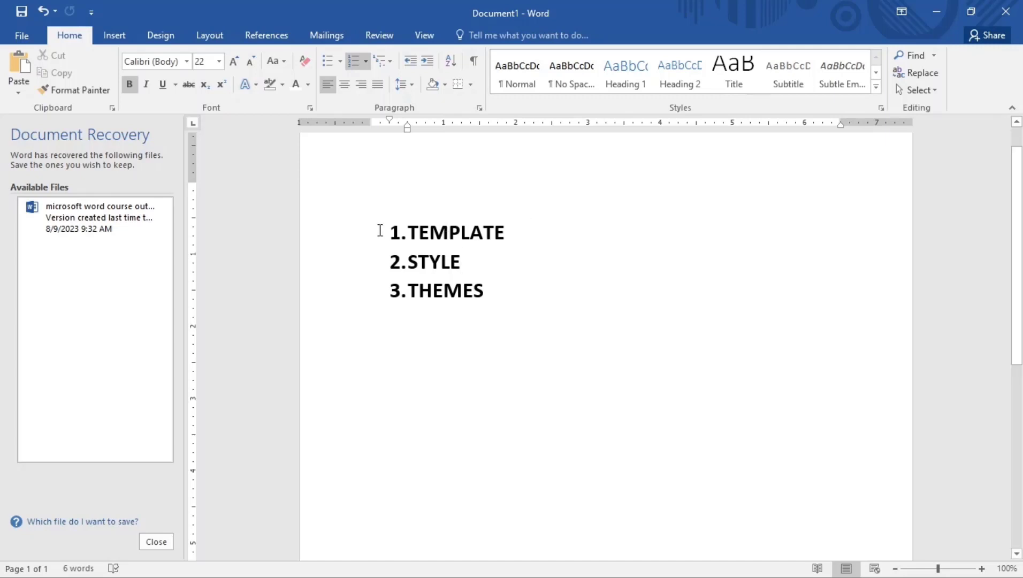
click(25, 38)
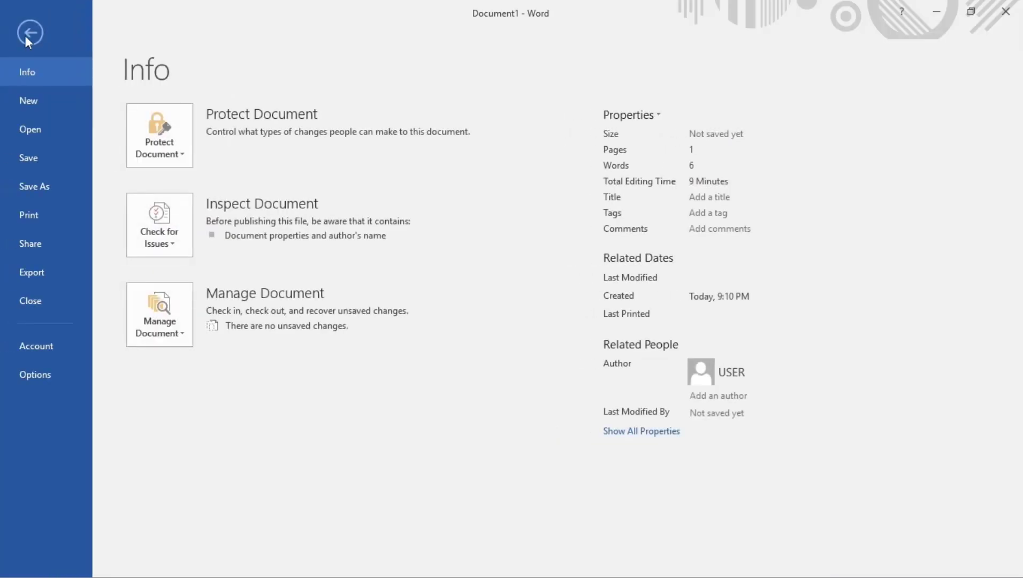
click(40, 100)
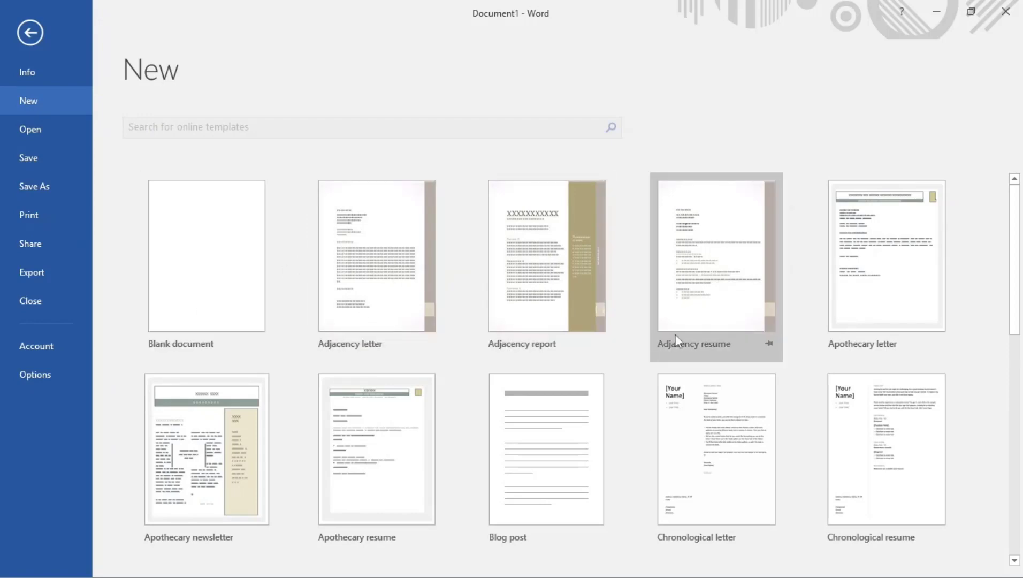
scroll(698, 327, down, 4)
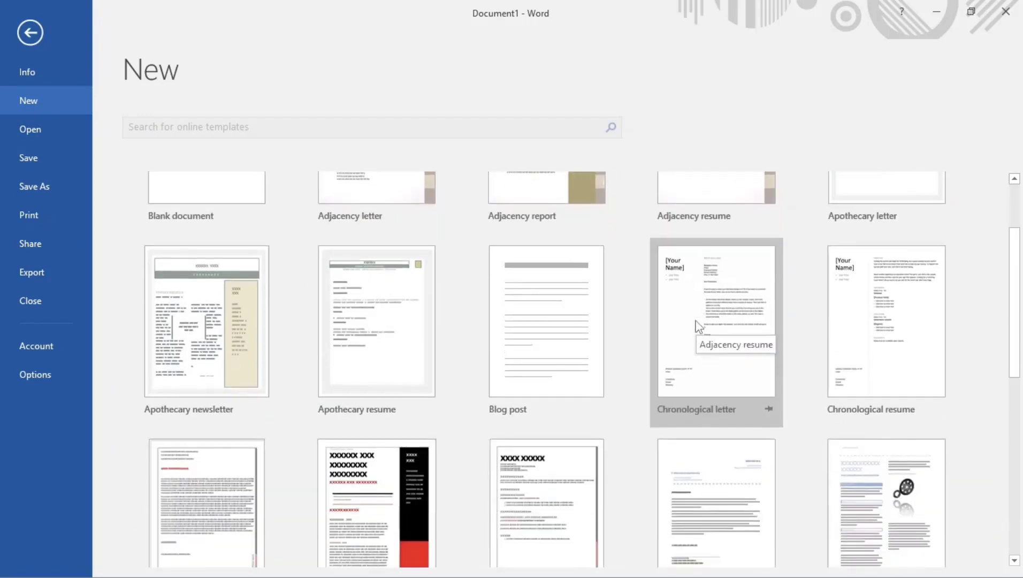
scroll(698, 326, down, 7)
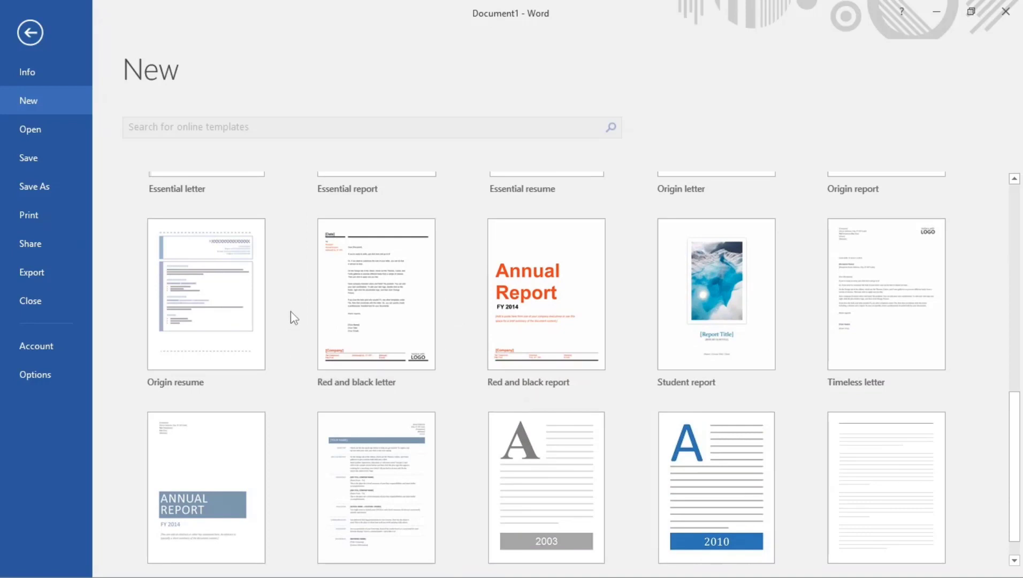
scroll(437, 283, up, 3)
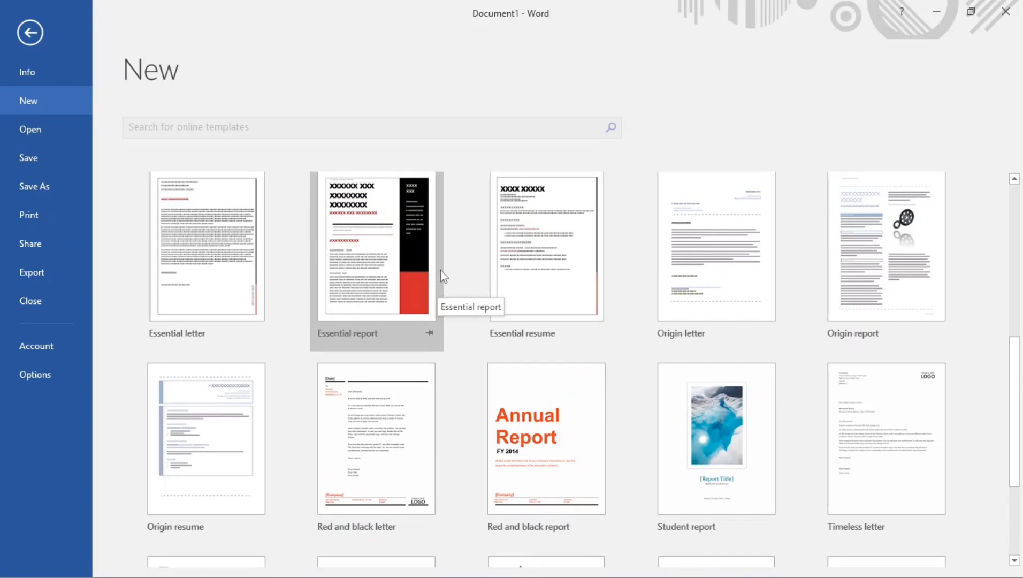
scroll(441, 265, up, 7)
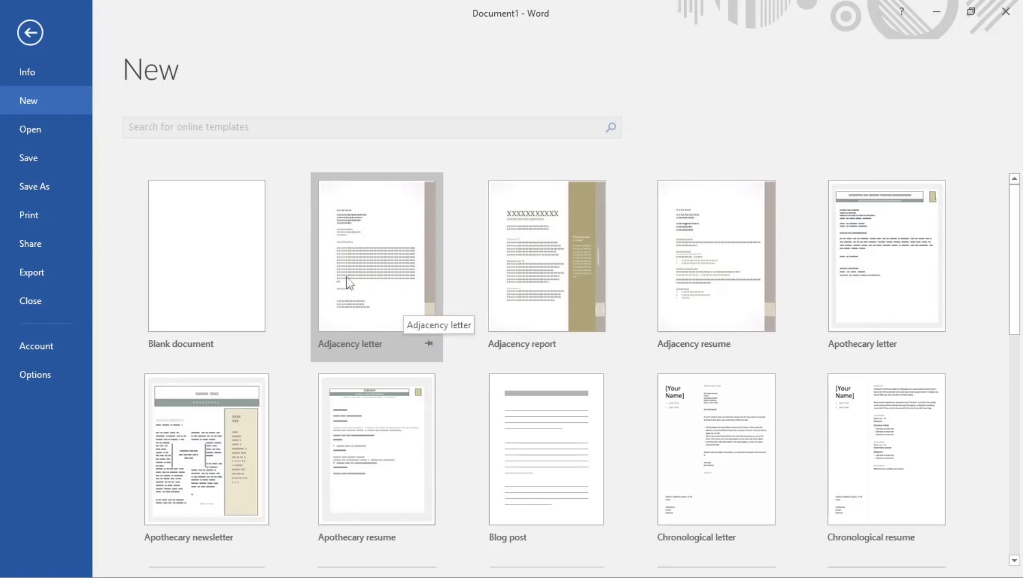
Create an Adjacency letter and pick Today (8/16/2023) from its date placeholder's calendar
click(376, 254)
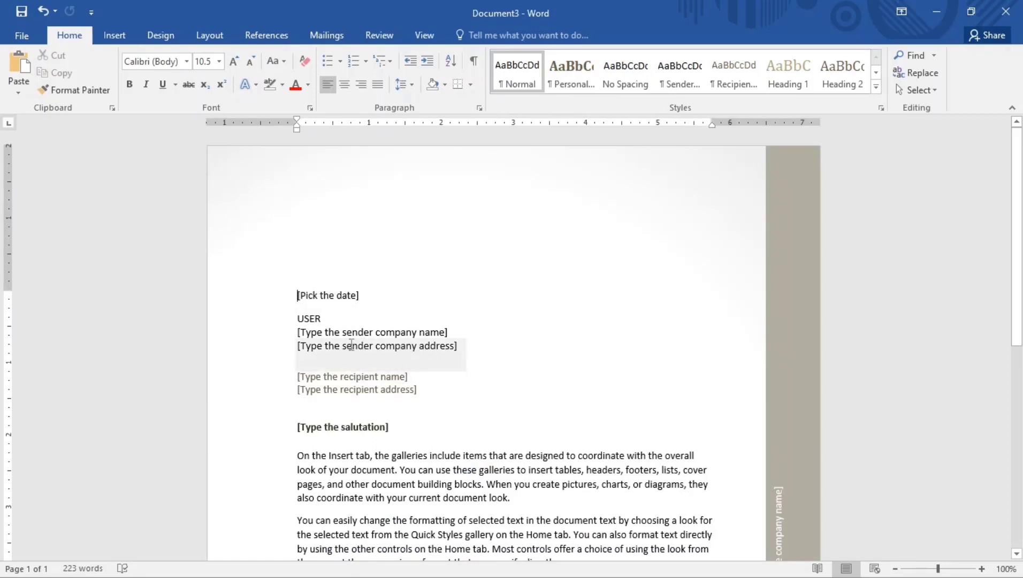
scroll(539, 348, down, 2)
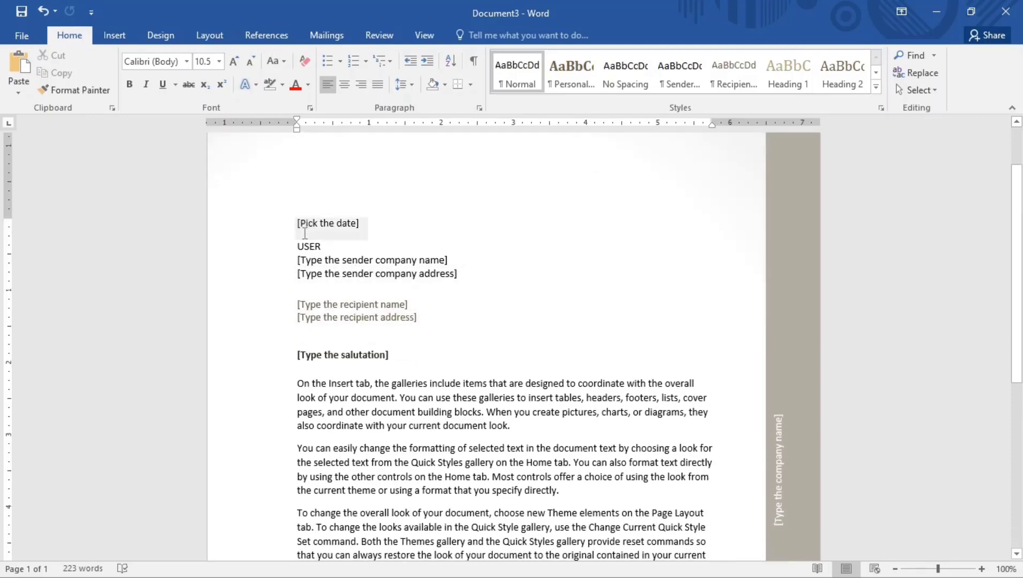
click(355, 225)
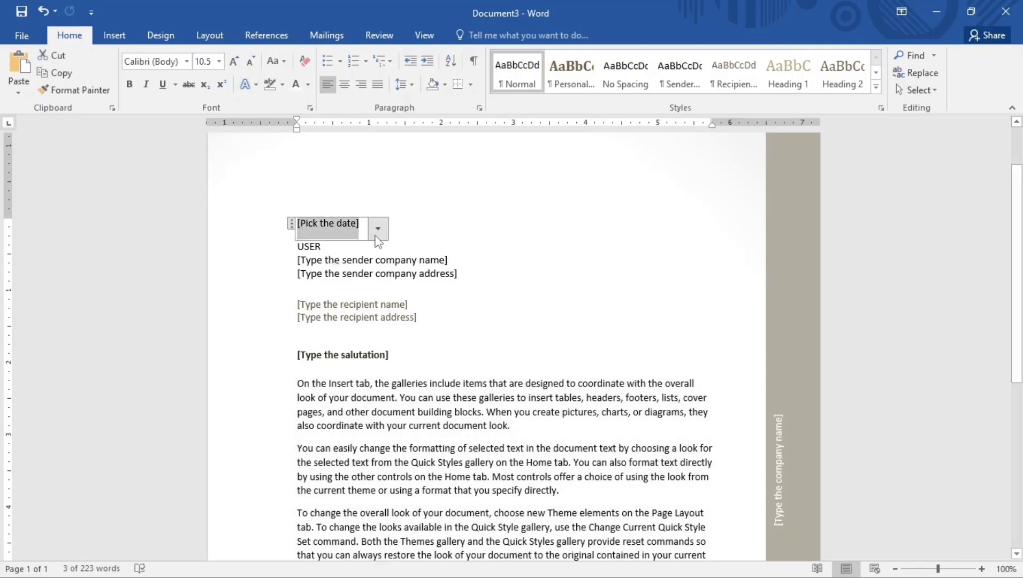
click(378, 229)
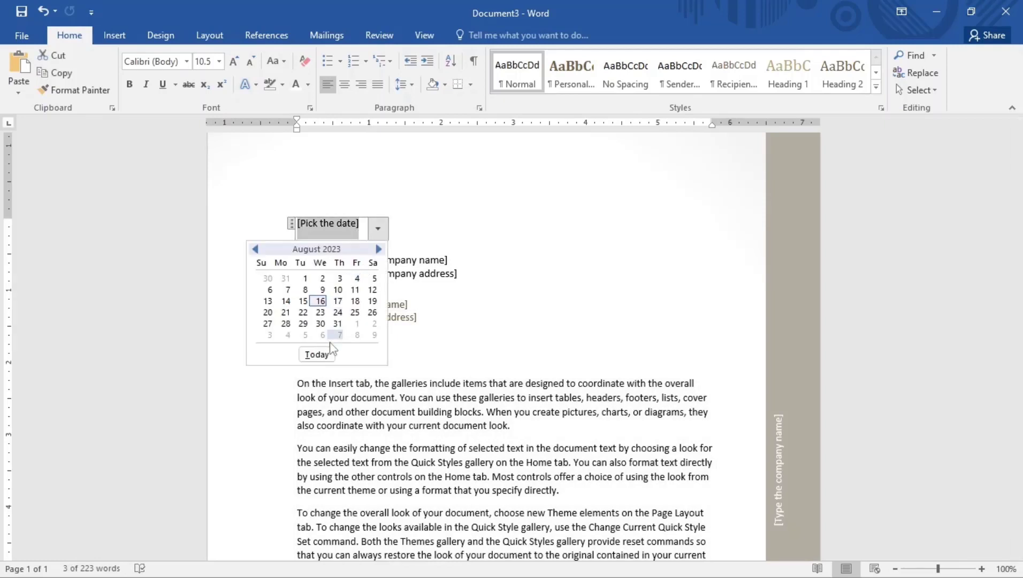
click(316, 354)
click(344, 234)
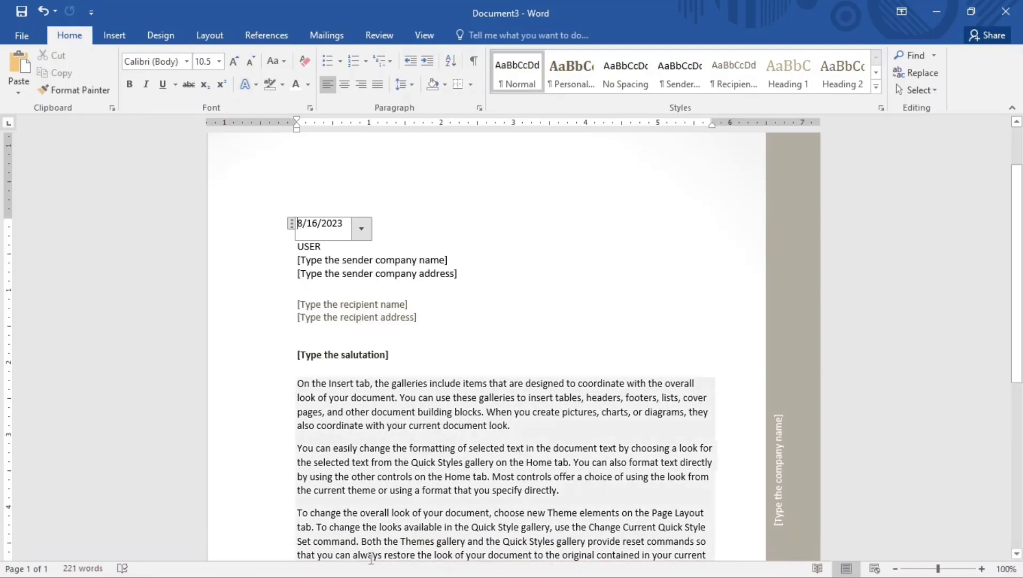
In Document1, format the STYLE line as Heading 1 after trying Heading 2
mouse_move(479, 559)
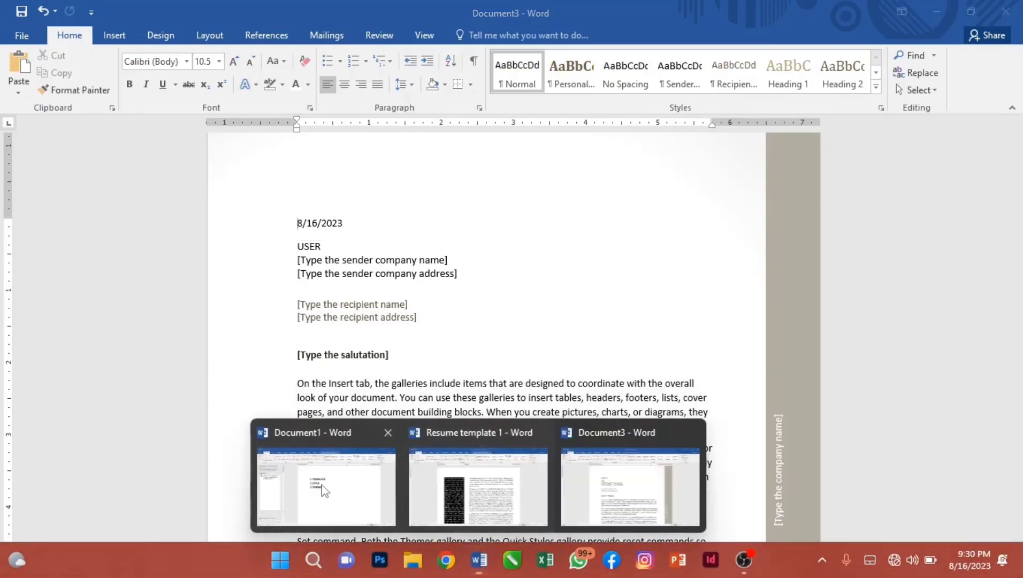
click(332, 486)
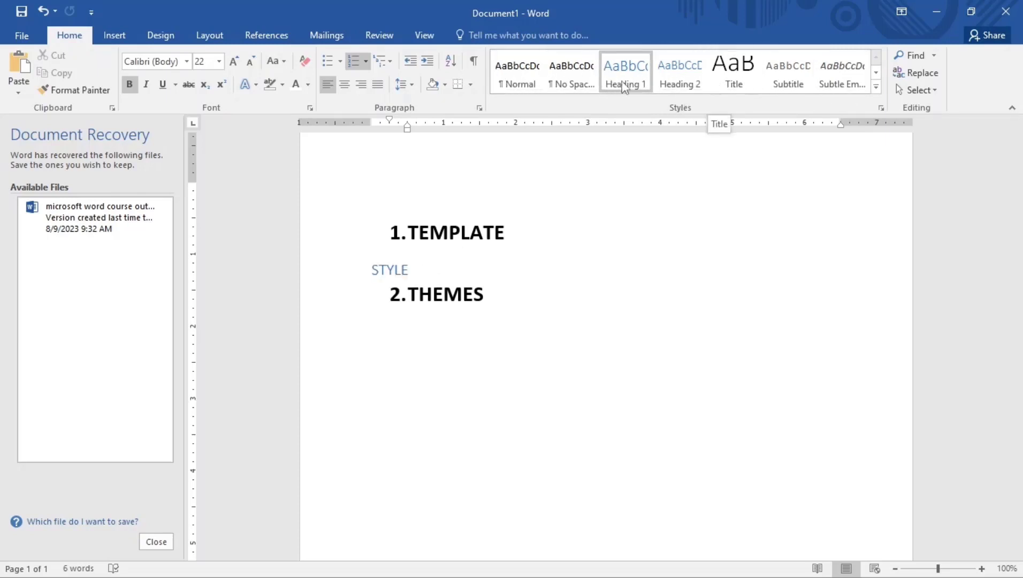
click(679, 77)
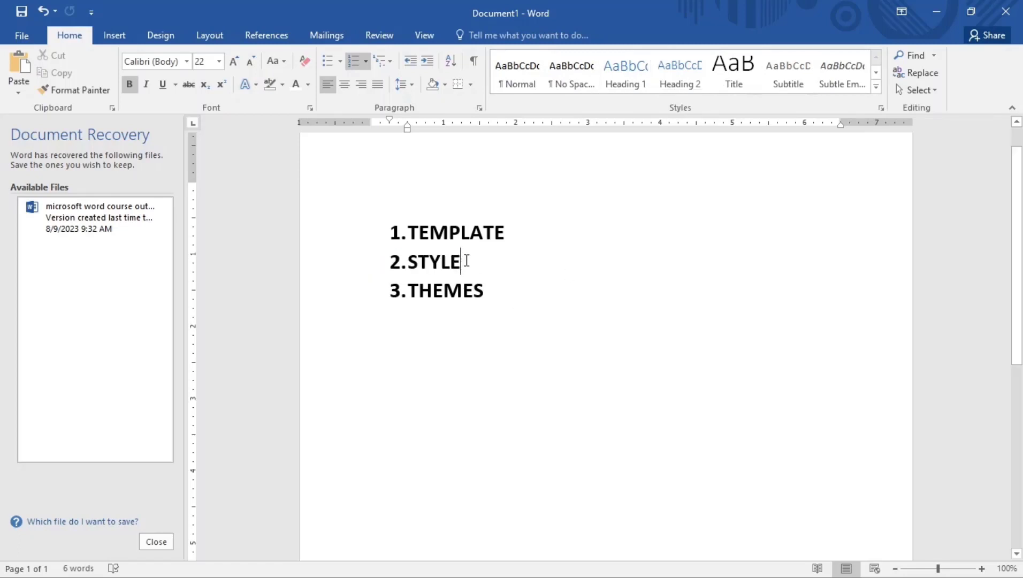
drag(467, 260, 352, 260)
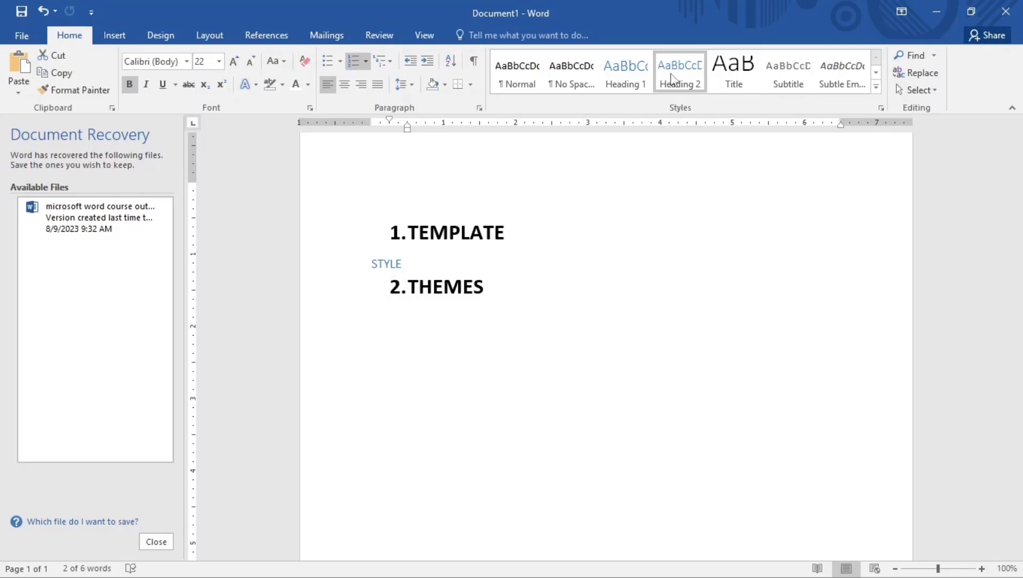
click(632, 73)
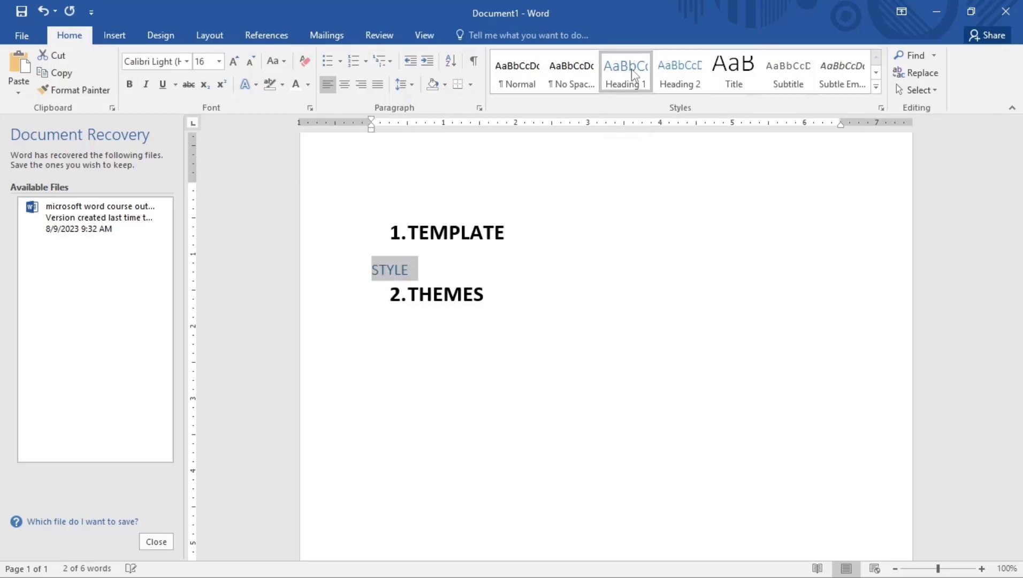
click(407, 272)
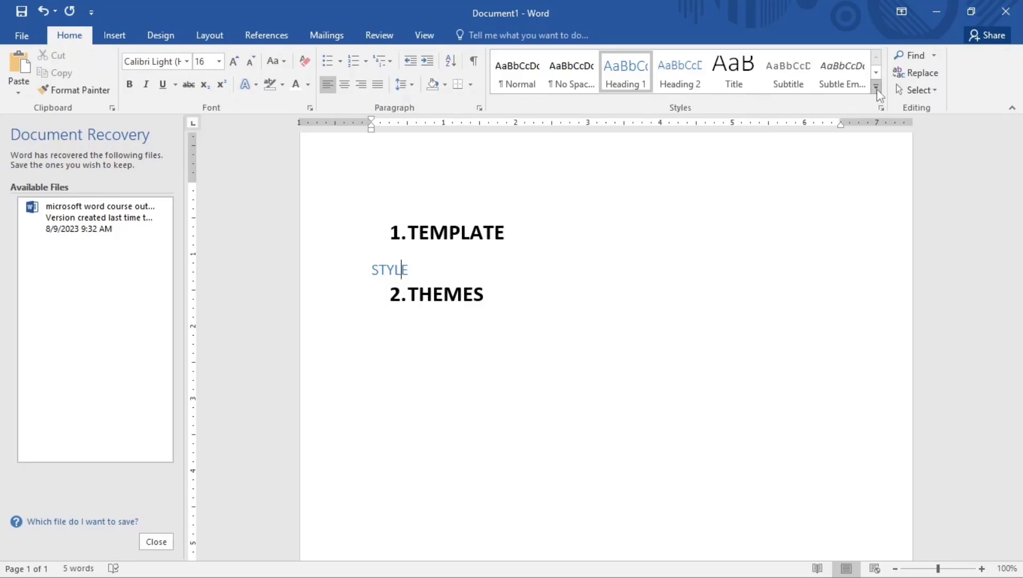
Start a new style named 'youtube format' from STYLE's formatting and open its full formatting options
click(876, 86)
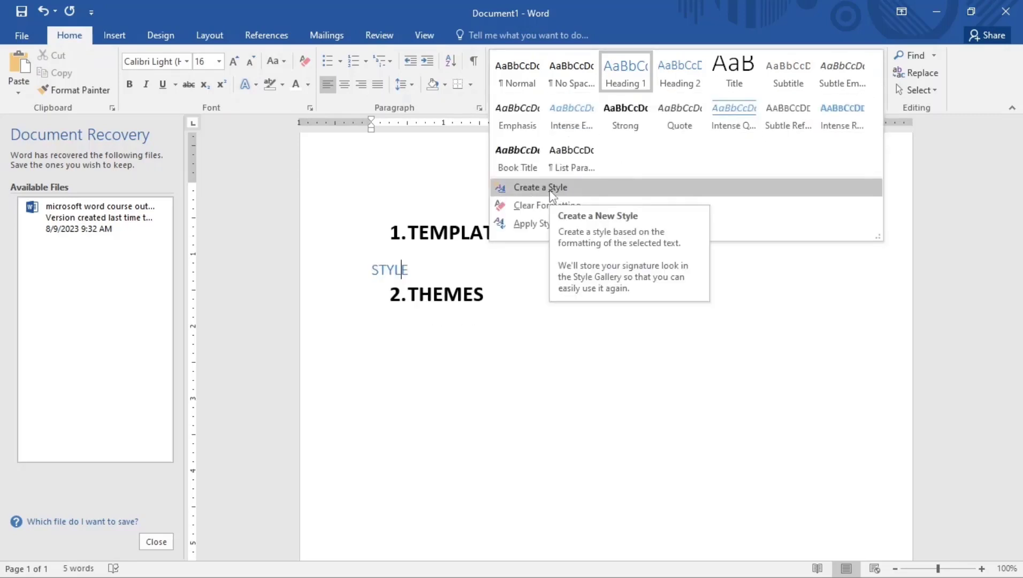
click(548, 192)
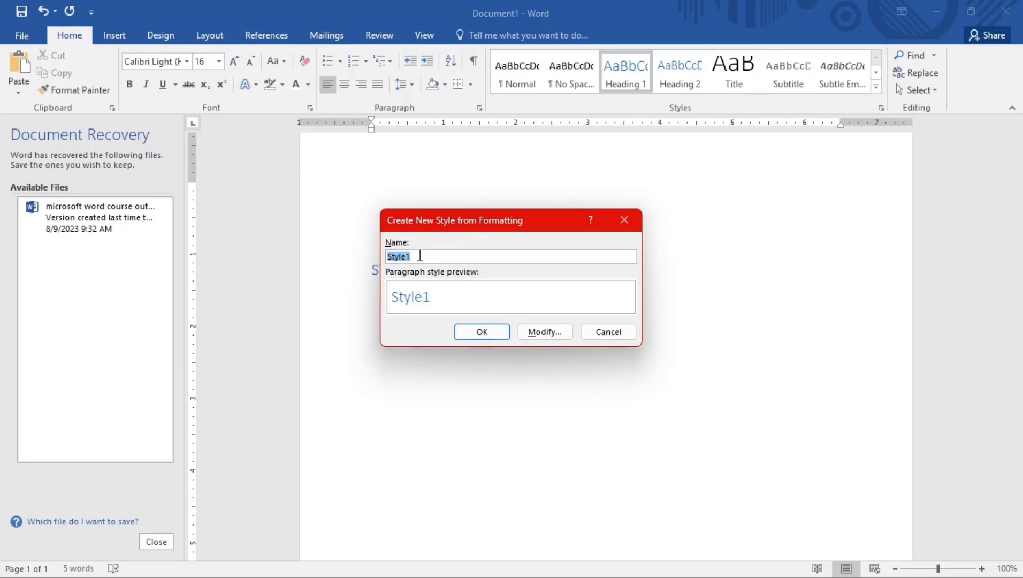
key(Caps_Lock)
text(F)
key(Caps_Lock)
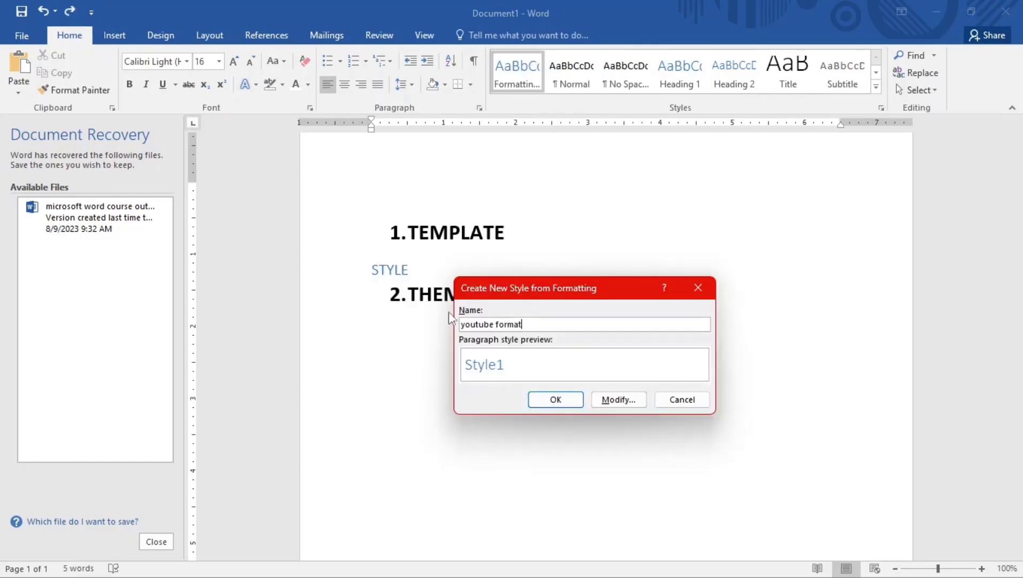
click(618, 400)
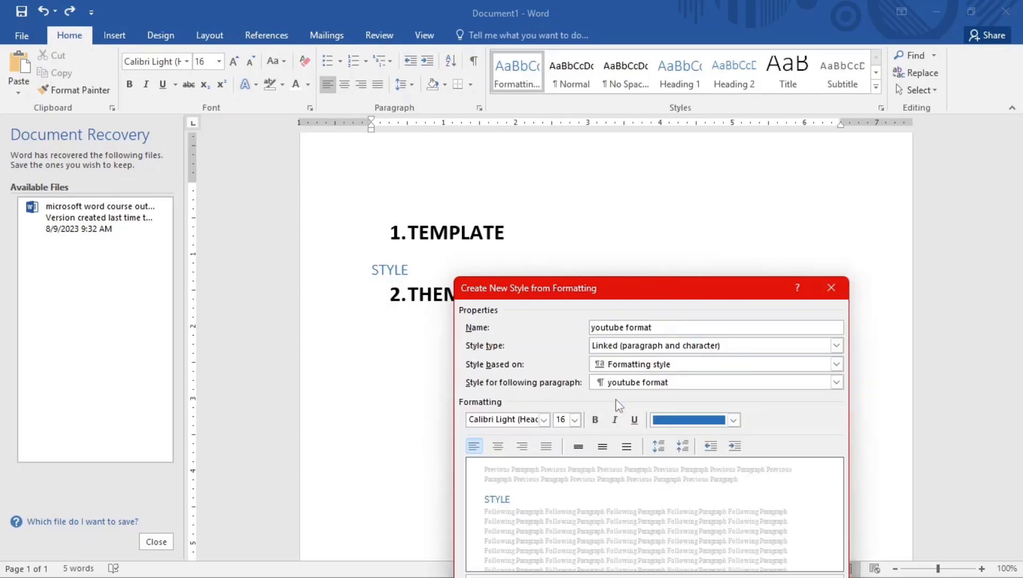
drag(617, 285, 552, 96)
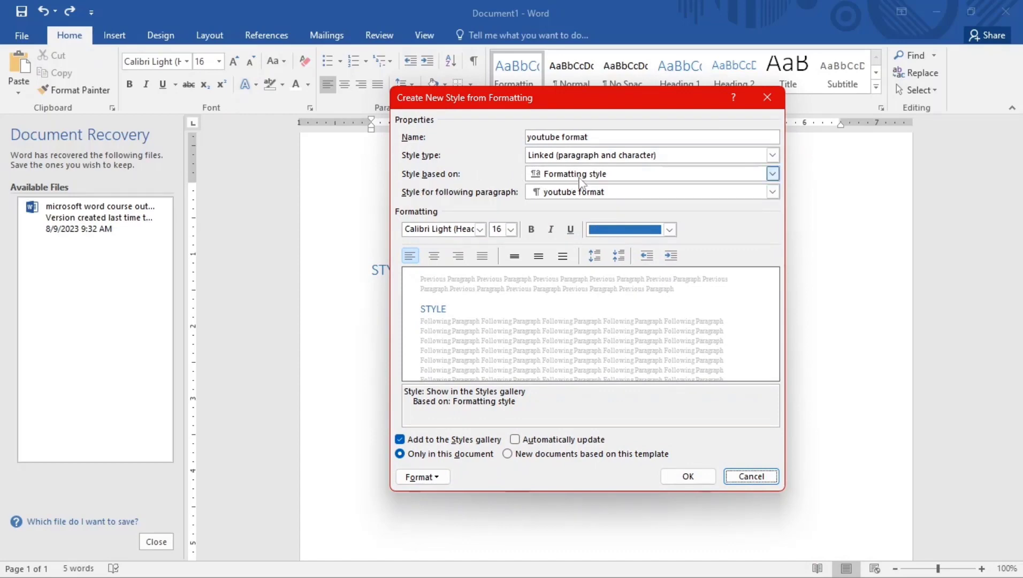
Base the style on Heading 1 with orange Accent 2, bold italic, 22 pt, font 03, and save it
click(610, 176)
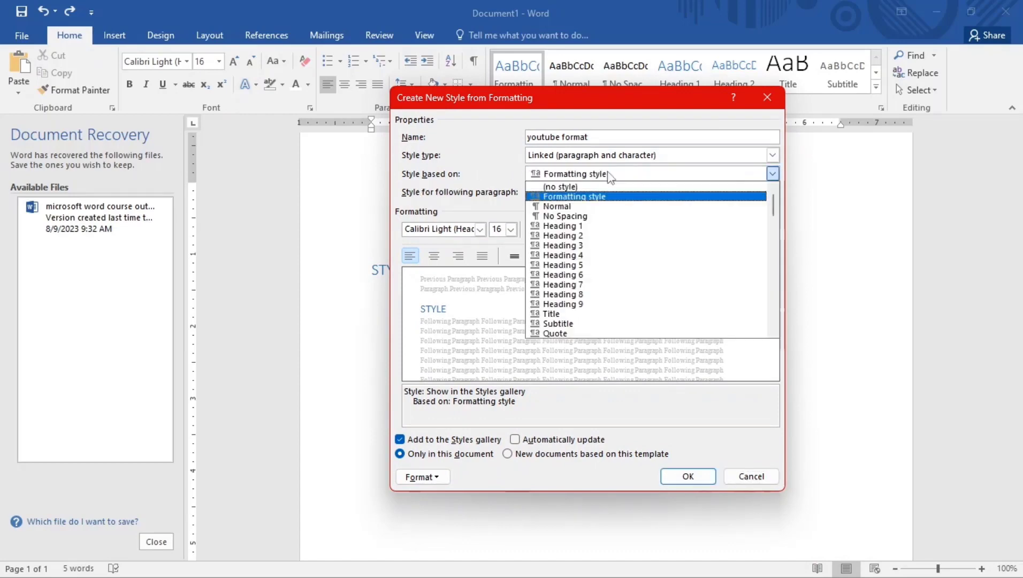
click(577, 226)
click(669, 229)
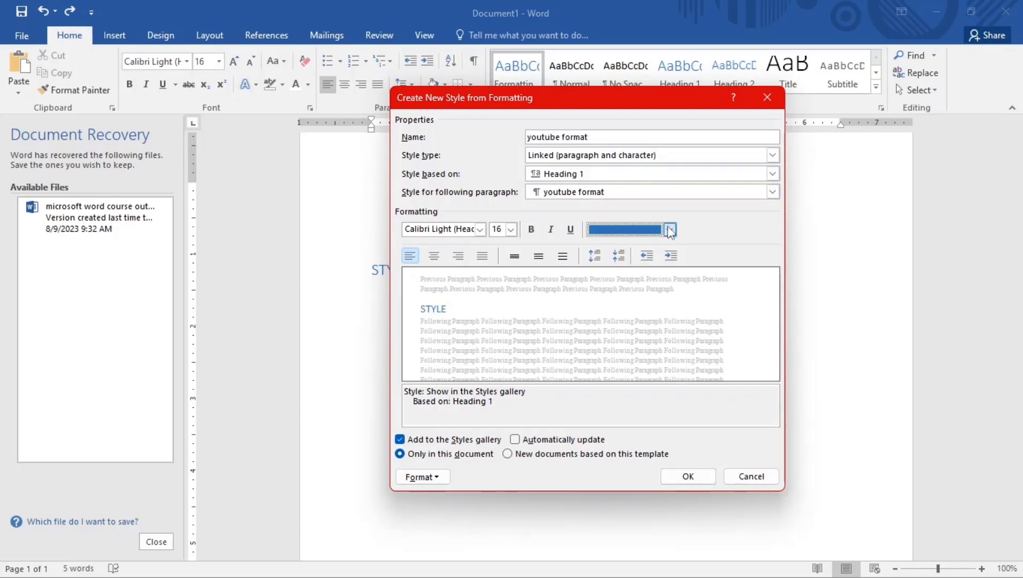
click(661, 287)
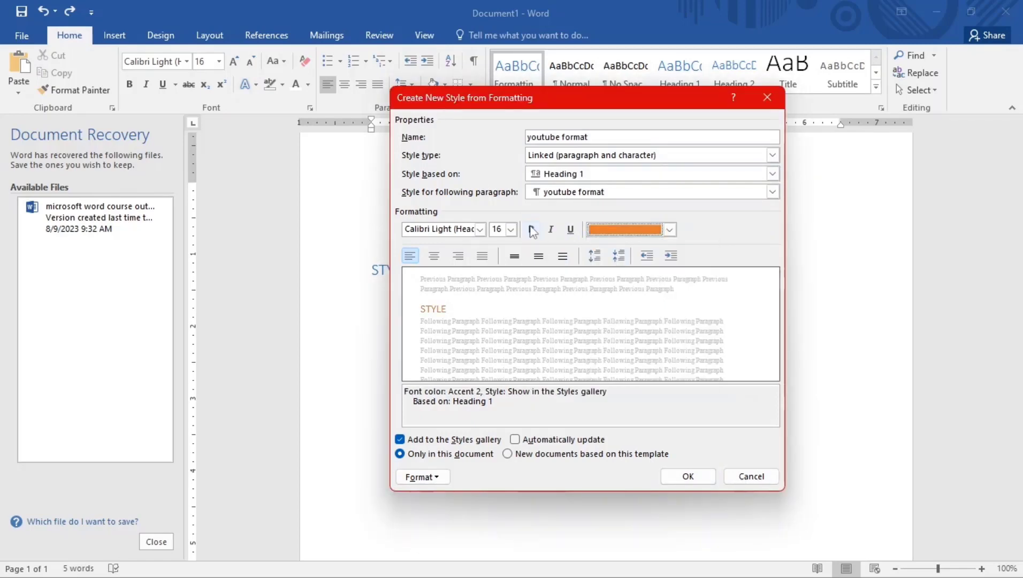
click(532, 231)
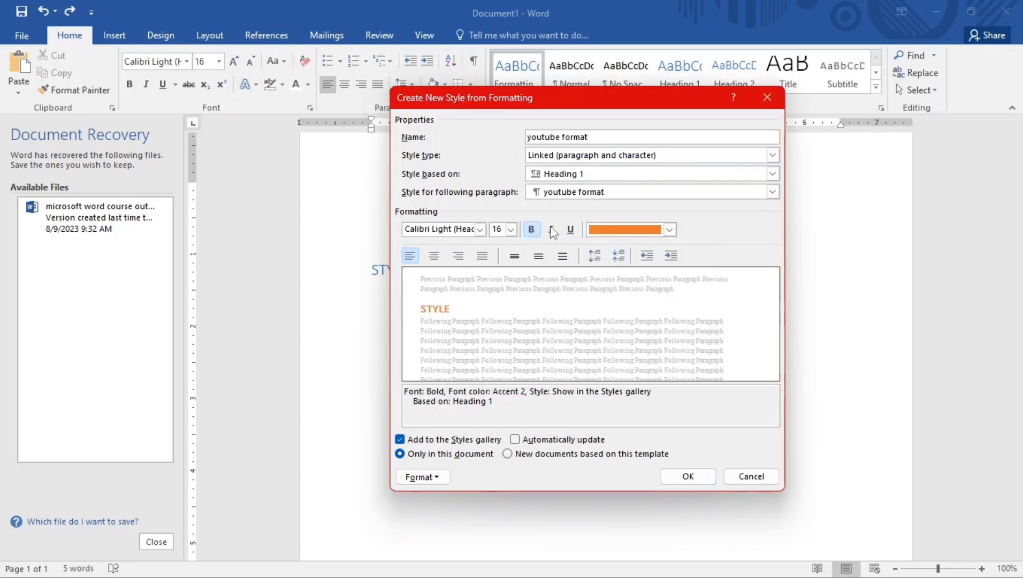
click(570, 229)
click(551, 229)
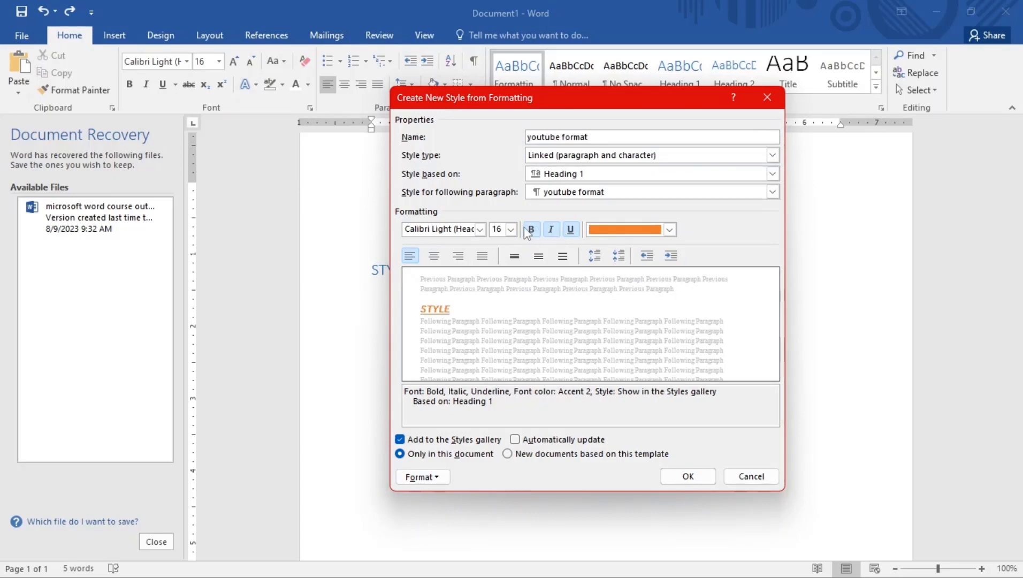
click(511, 233)
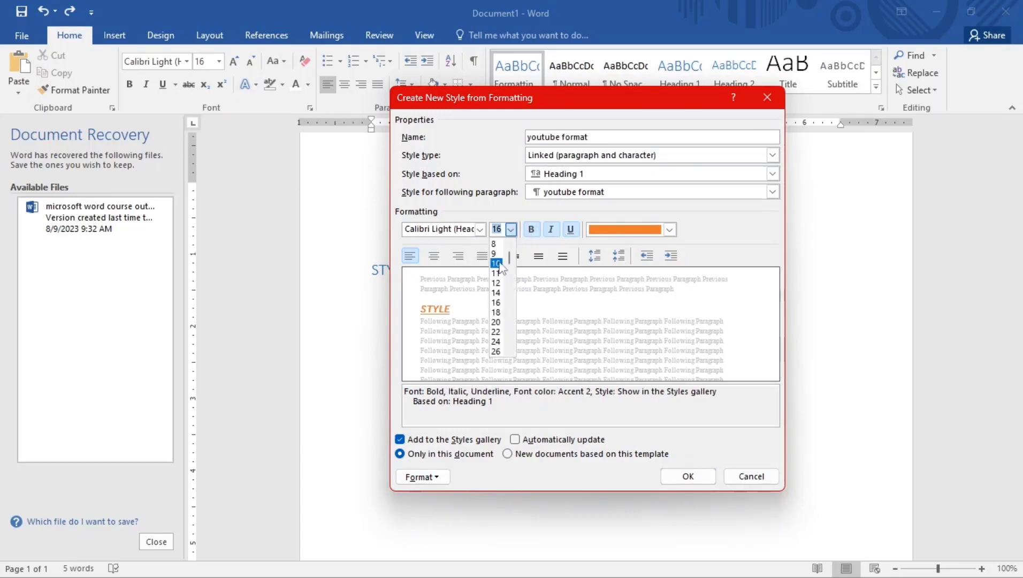
click(494, 336)
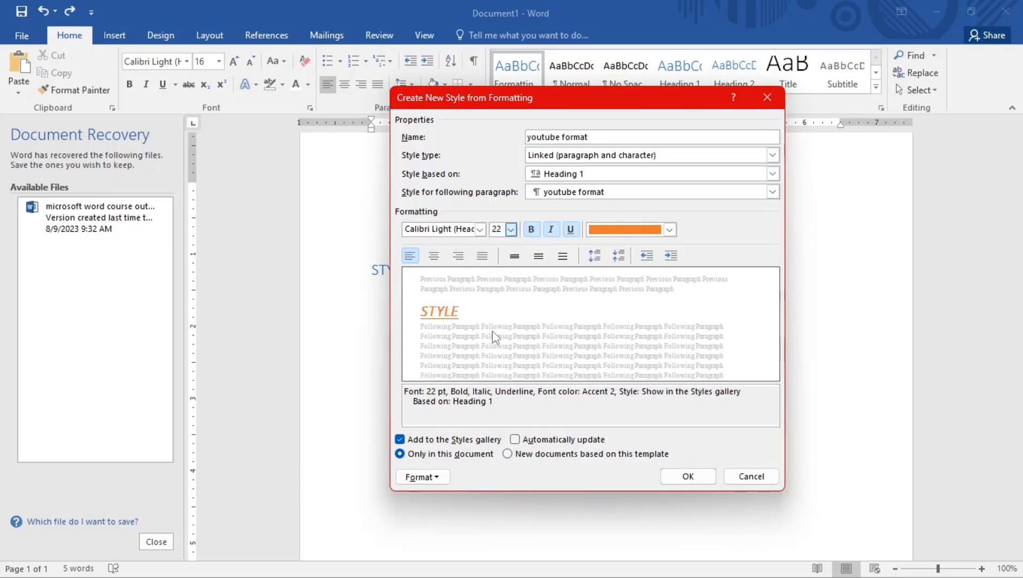
click(479, 230)
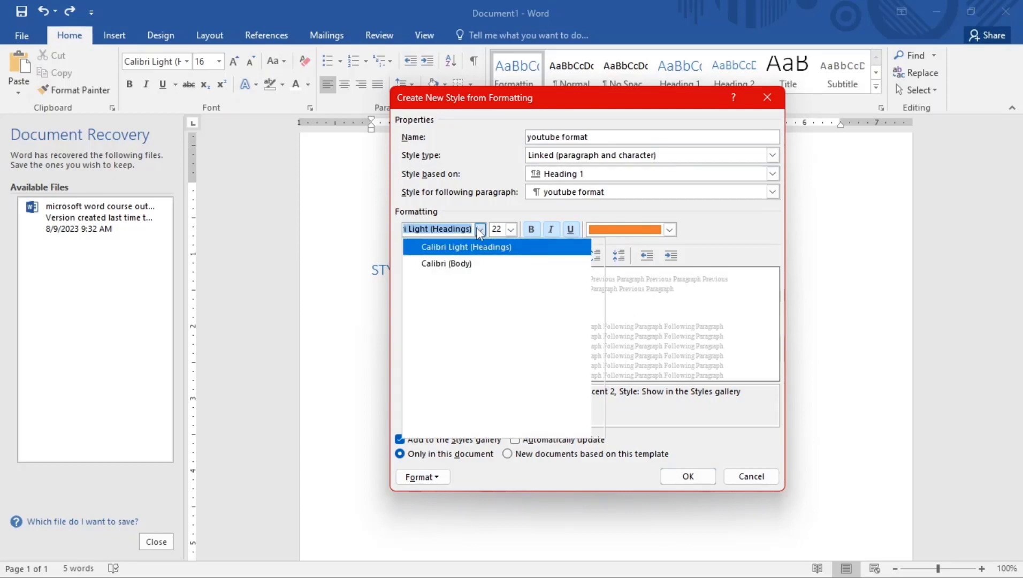
click(435, 296)
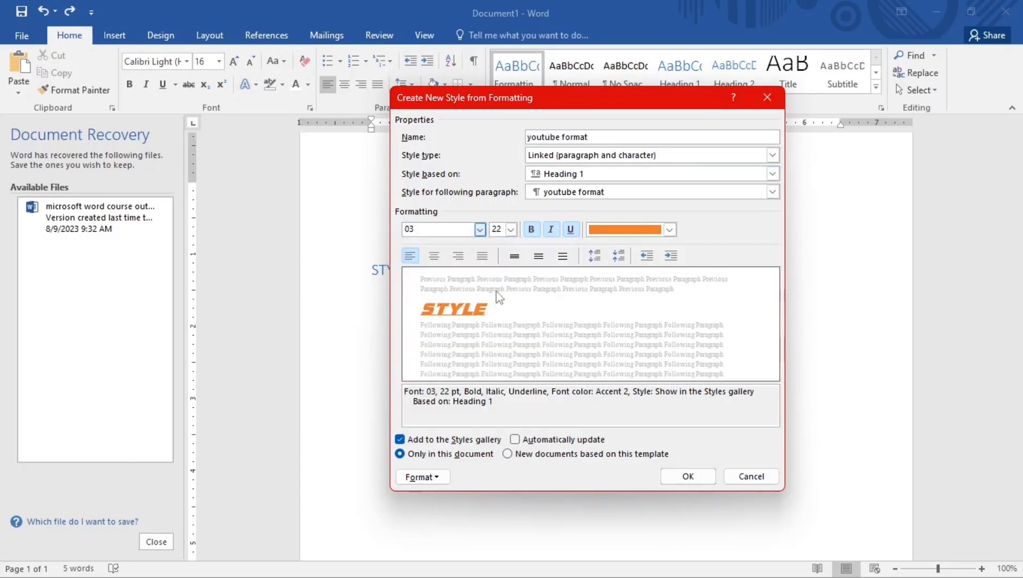
click(570, 230)
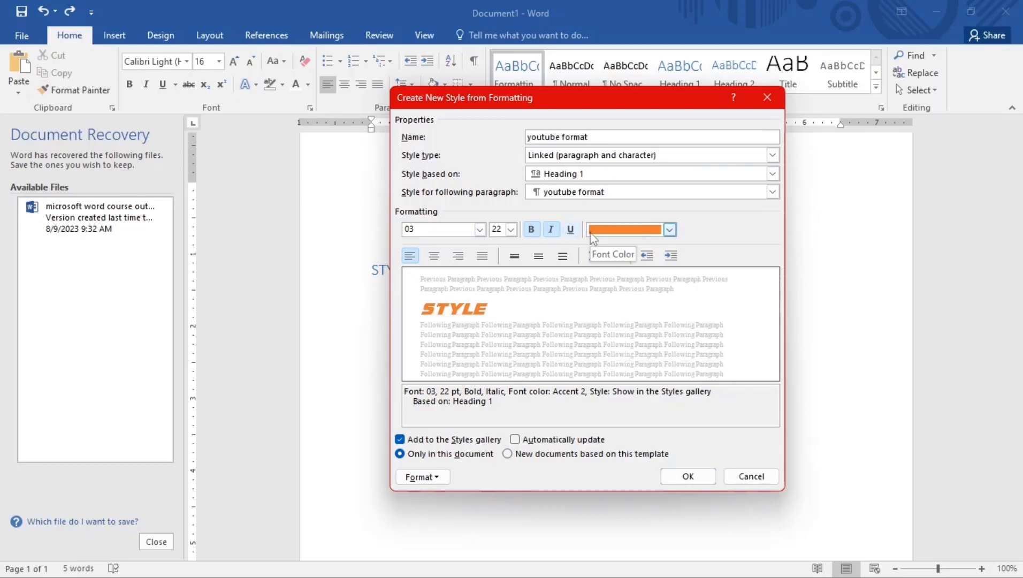
click(688, 476)
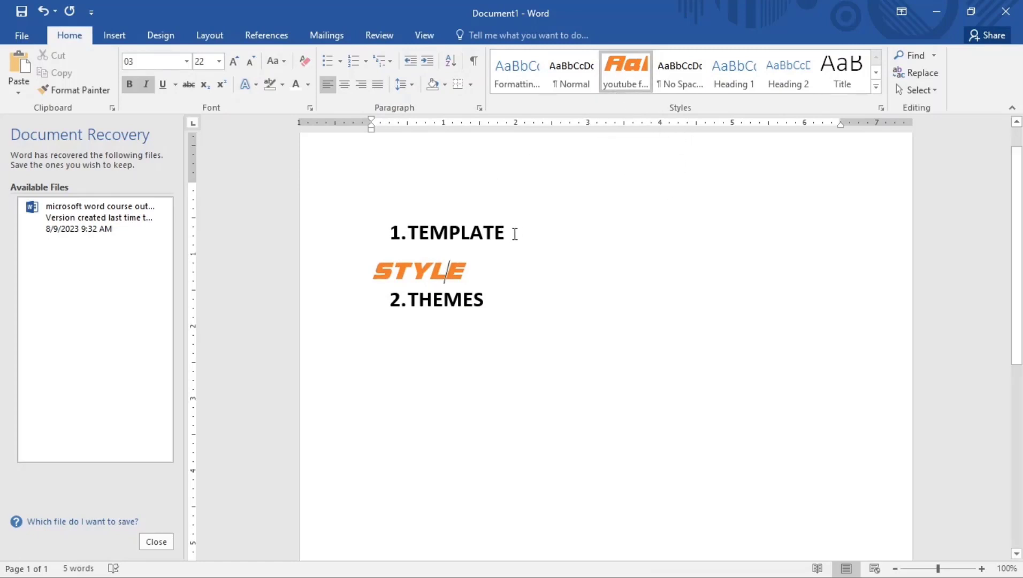
Try the custom orange style and Title on TEMPLATE, then undo back to the bold numbered list
drag(514, 230, 354, 222)
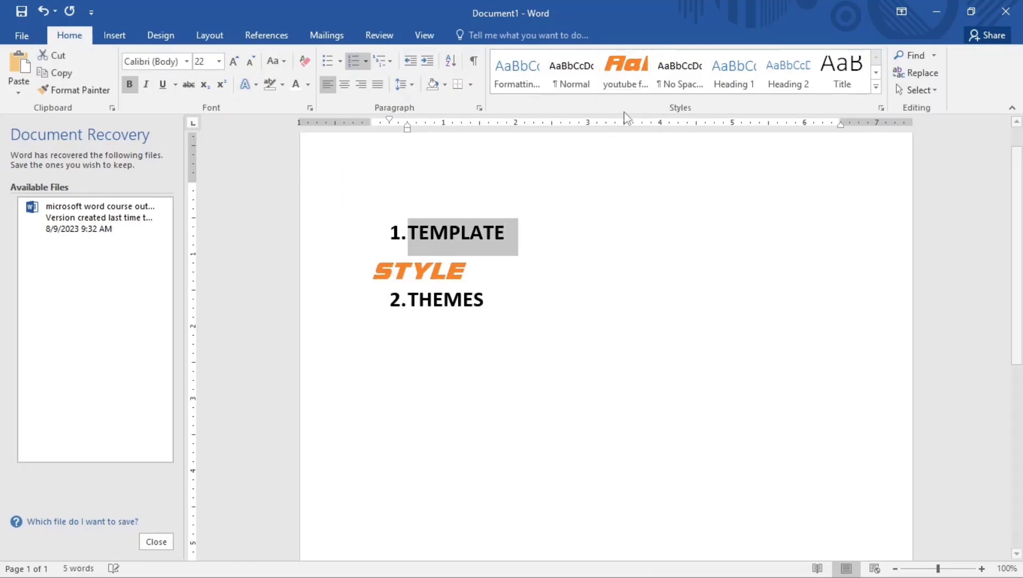
click(648, 88)
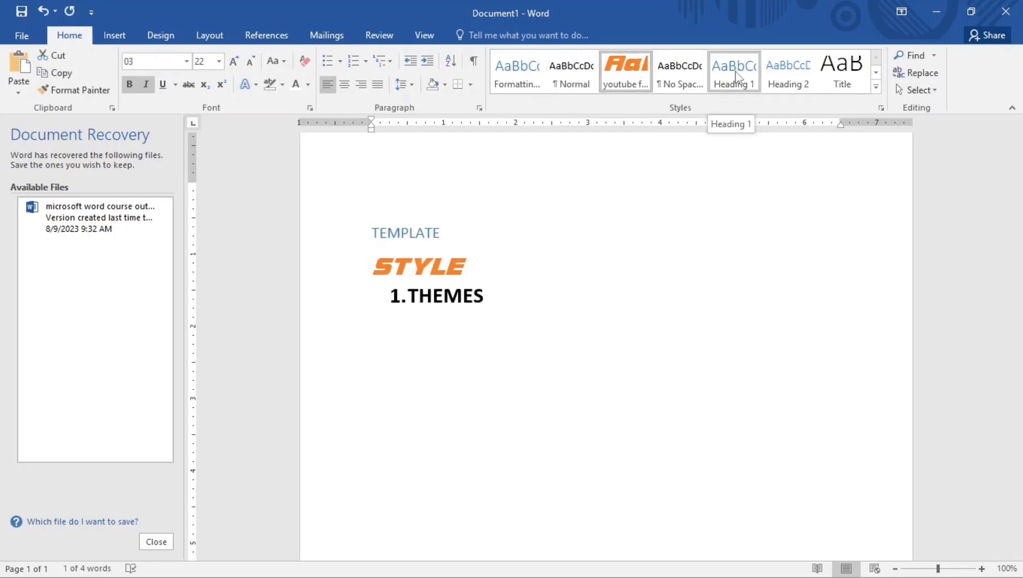
click(842, 73)
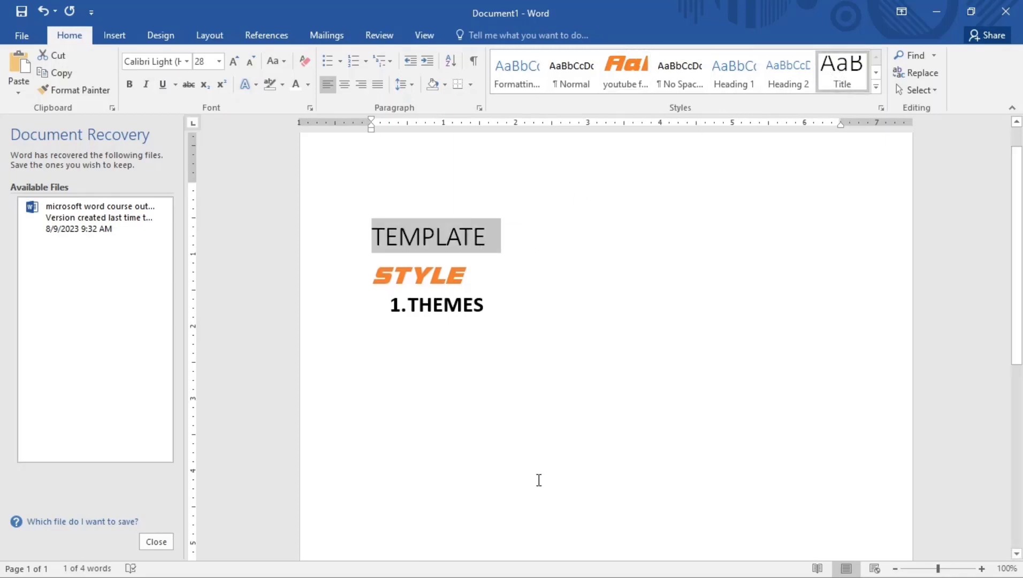
mouse_move(512, 556)
key(ctrl+z)
key(ctrl+z)
key(ctrl+z)
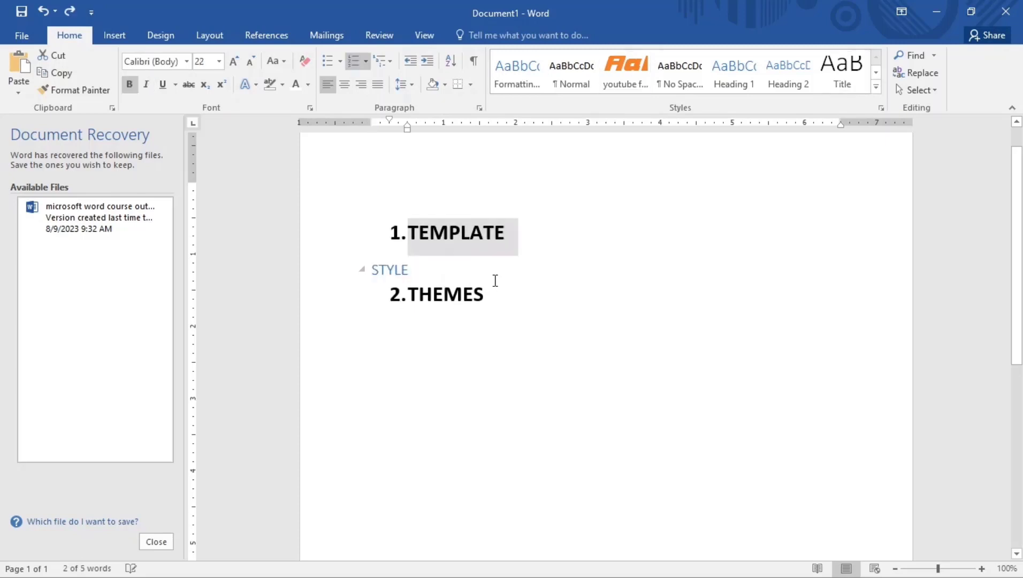
key(ctrl+z)
key(ctrl+z)
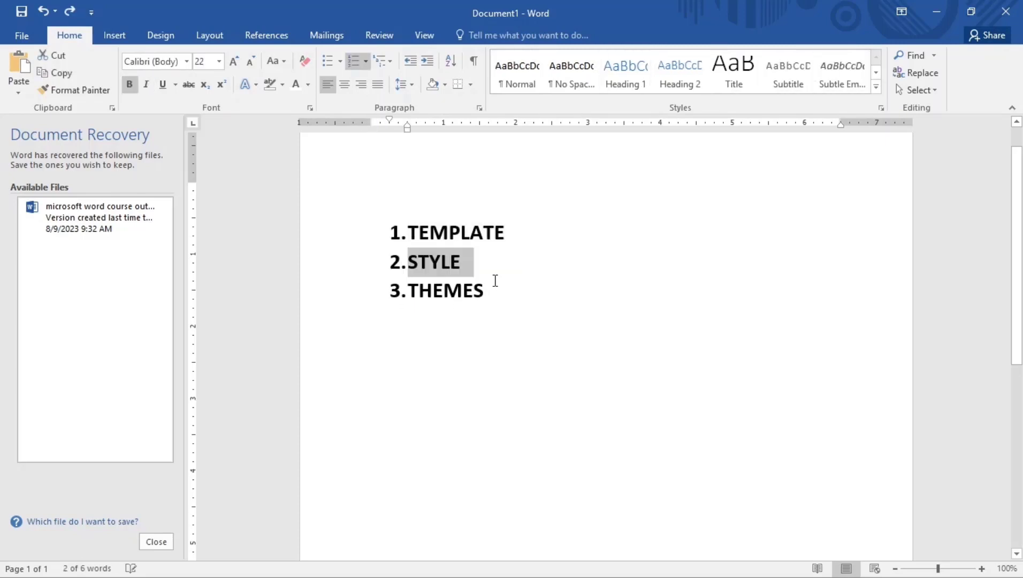
click(502, 294)
In Resume template 1, apply the Damask theme and the Blue colour scheme
mouse_move(527, 572)
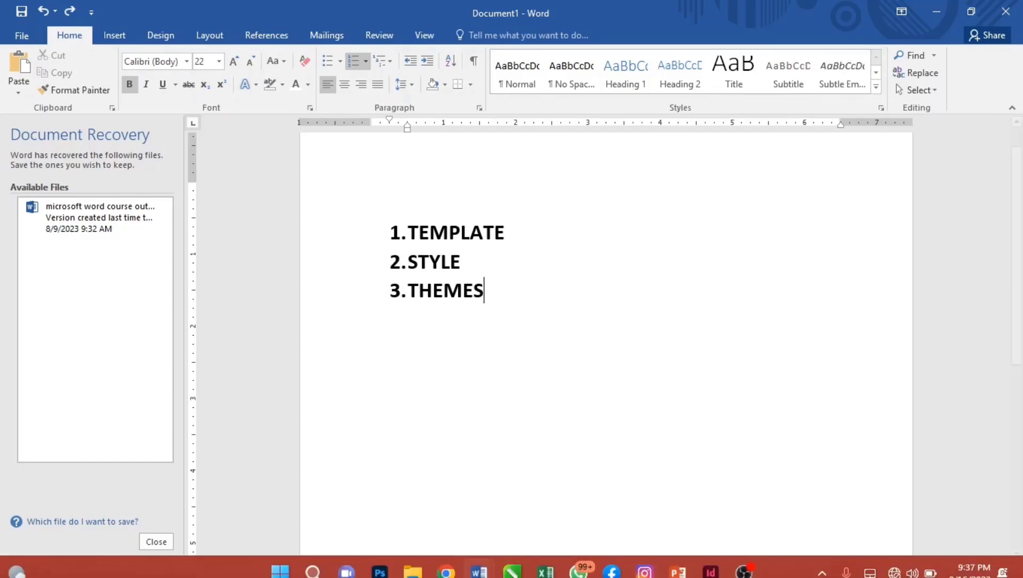
mouse_move(479, 559)
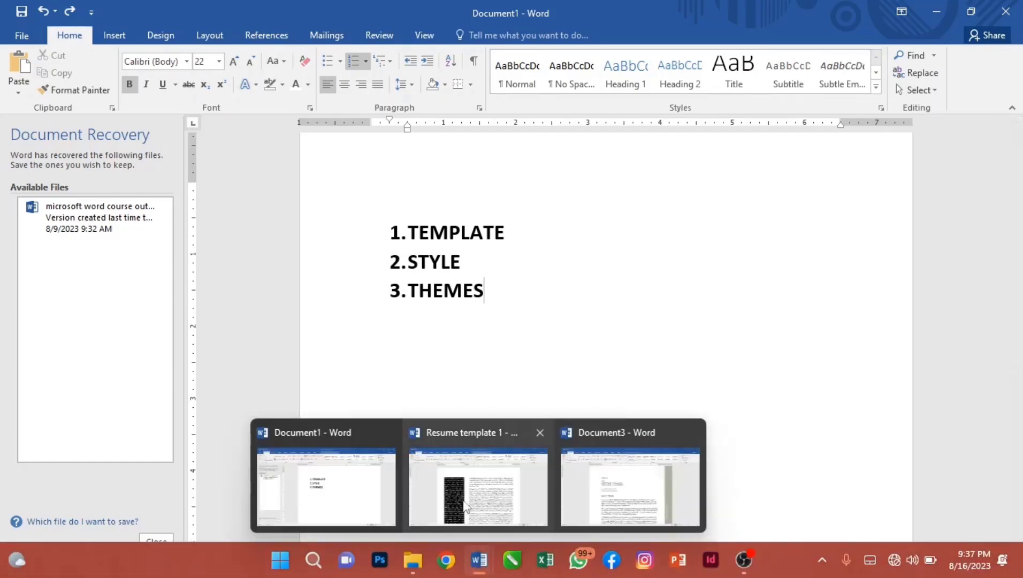
click(477, 484)
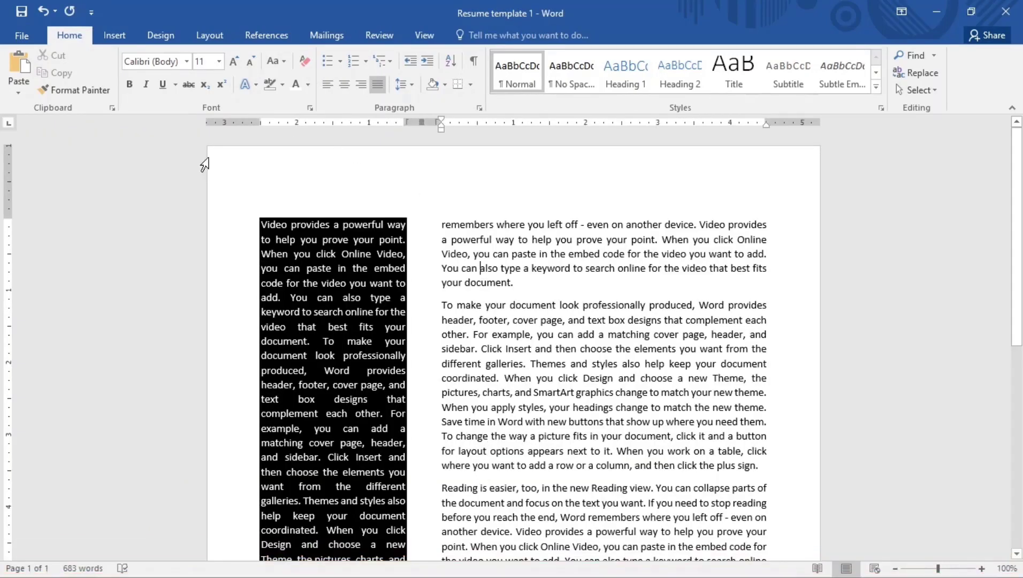
click(160, 35)
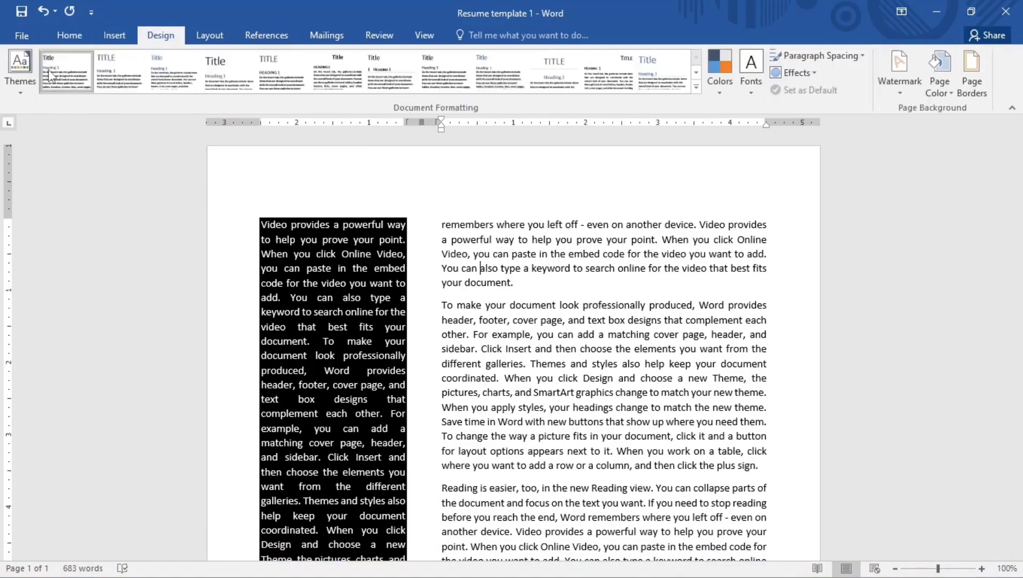
click(29, 76)
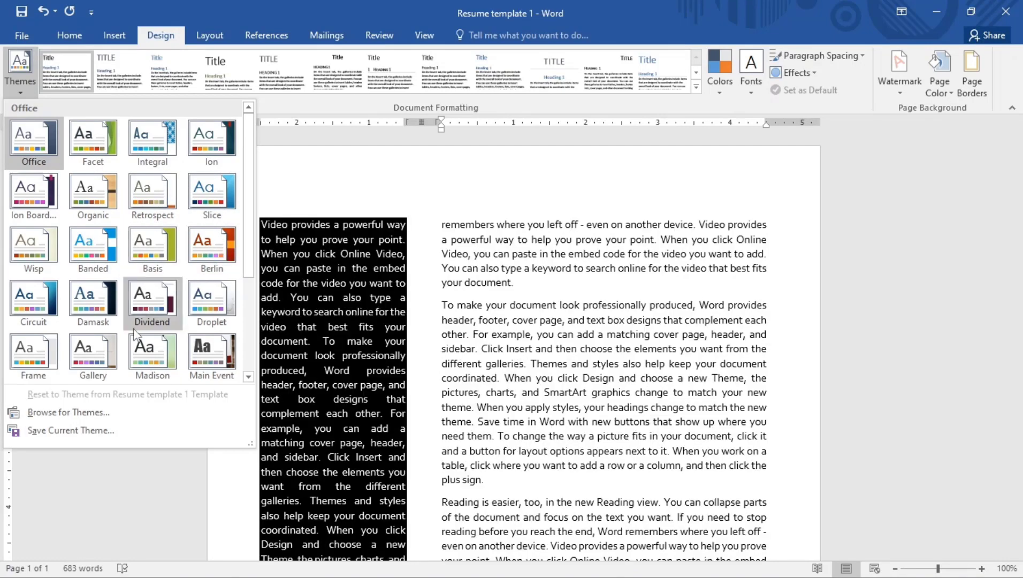
click(99, 309)
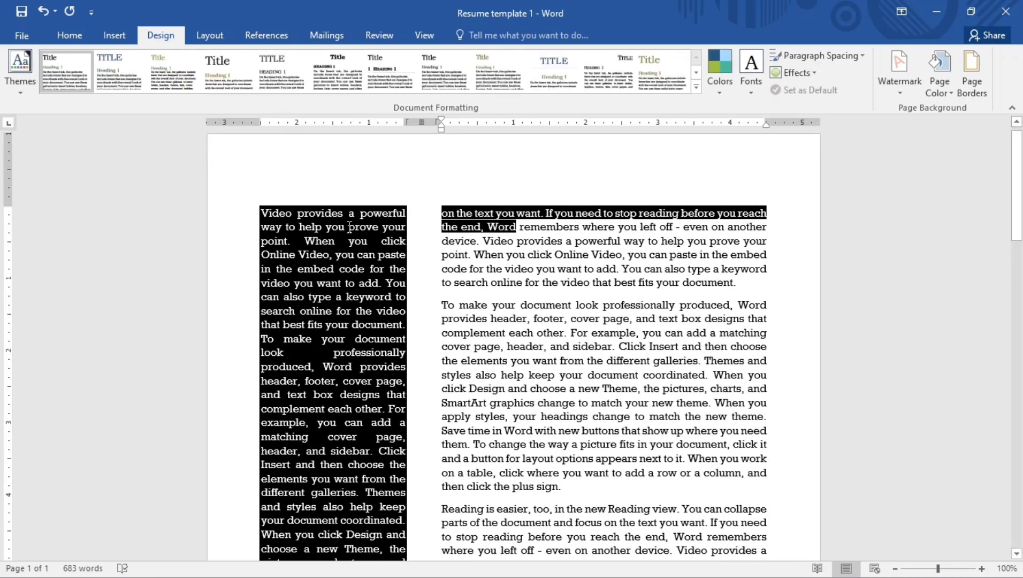
click(722, 86)
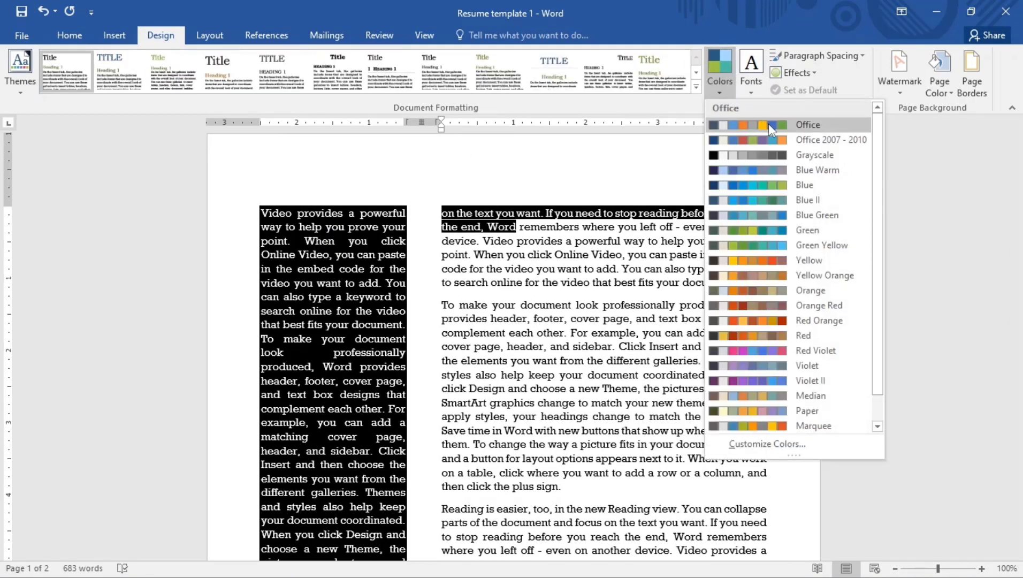
click(770, 184)
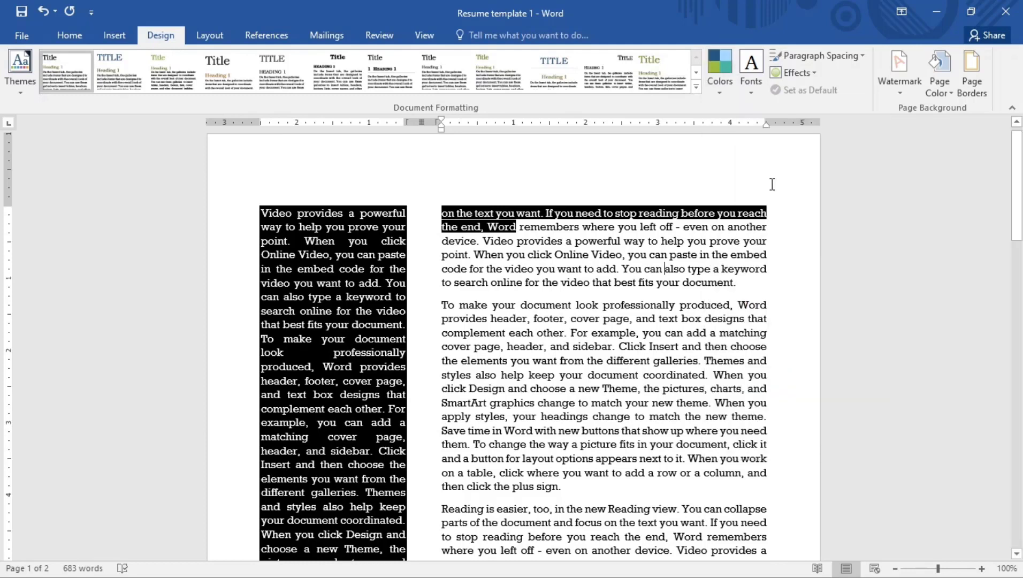
Select the whole resume, apply the Berlin theme, and return to Document1
click(270, 217)
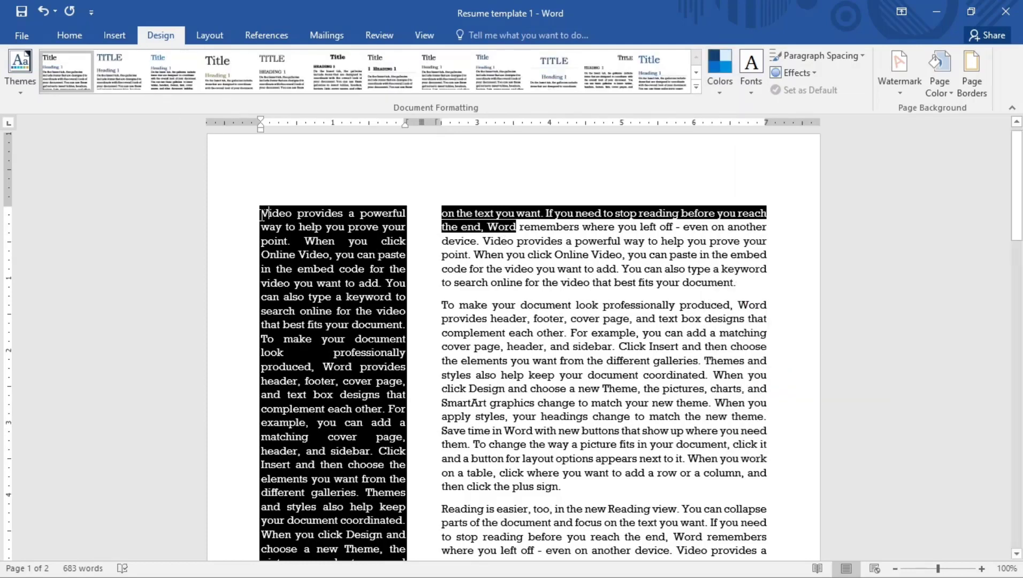
key(ctrl+a)
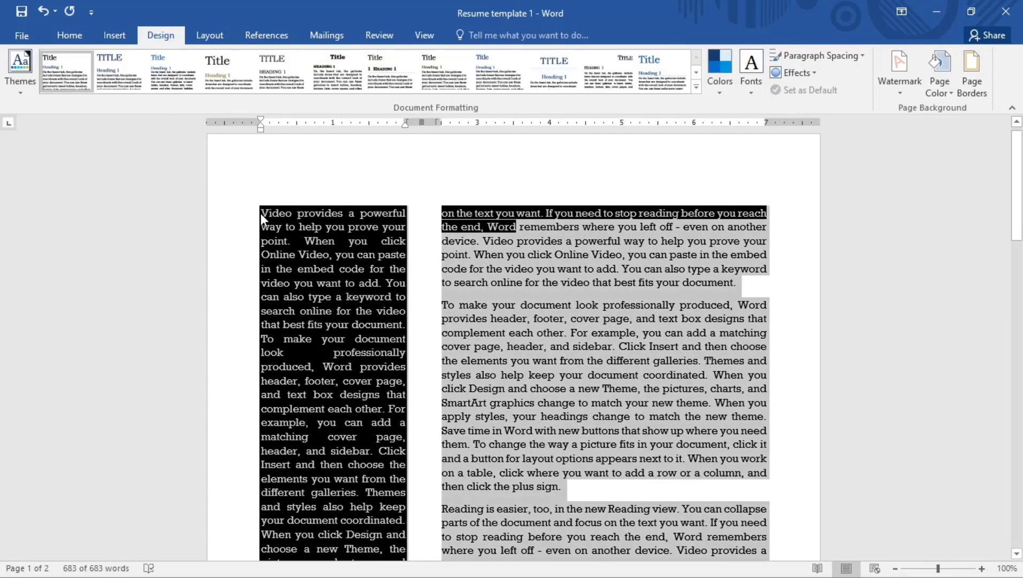
click(20, 69)
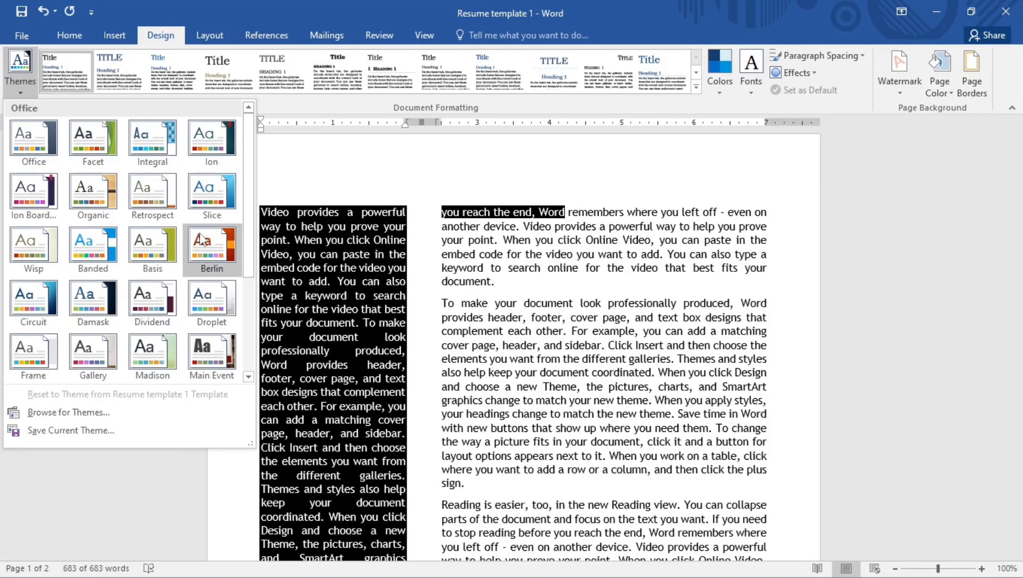
click(202, 239)
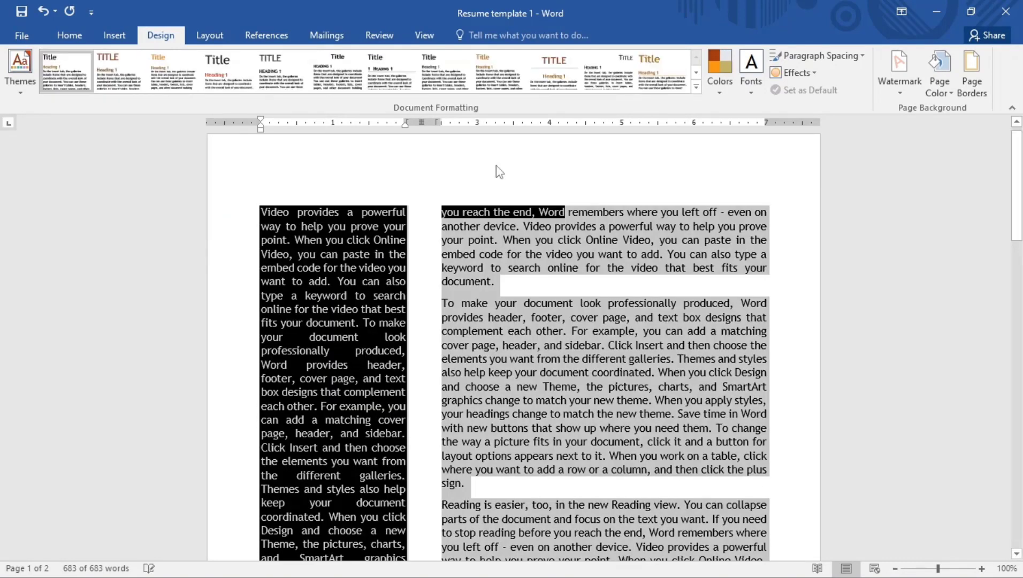
click(505, 212)
mouse_move(516, 561)
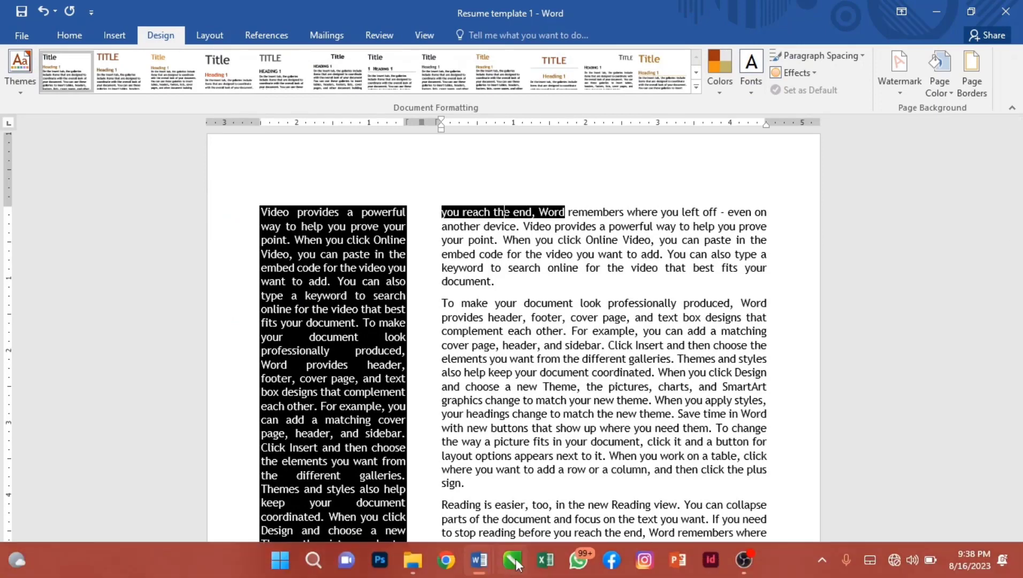
mouse_move(481, 561)
click(394, 488)
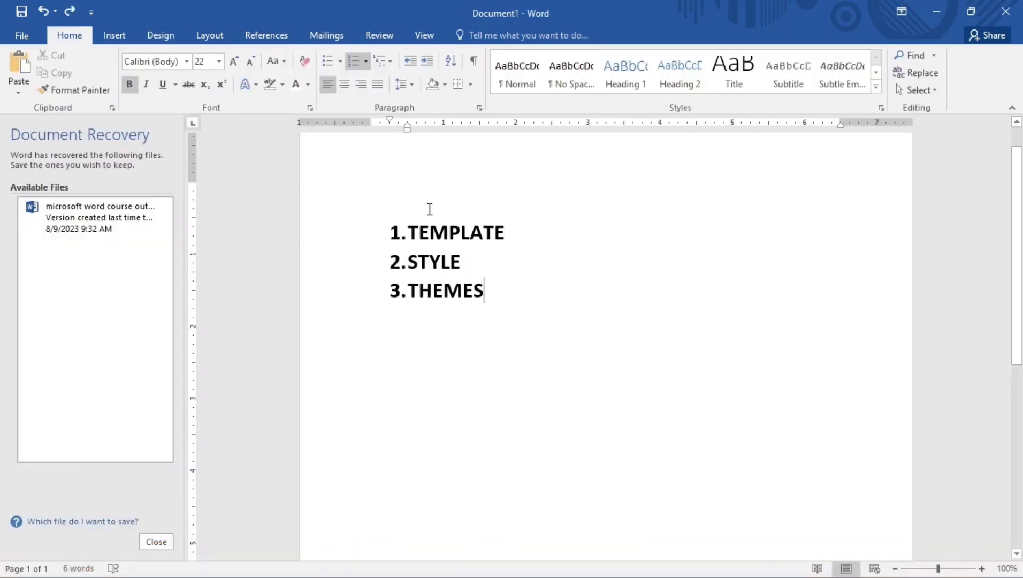
Select the TEMPLATE, STYLE, THEMES list and apply the Basis theme
drag(394, 231, 495, 318)
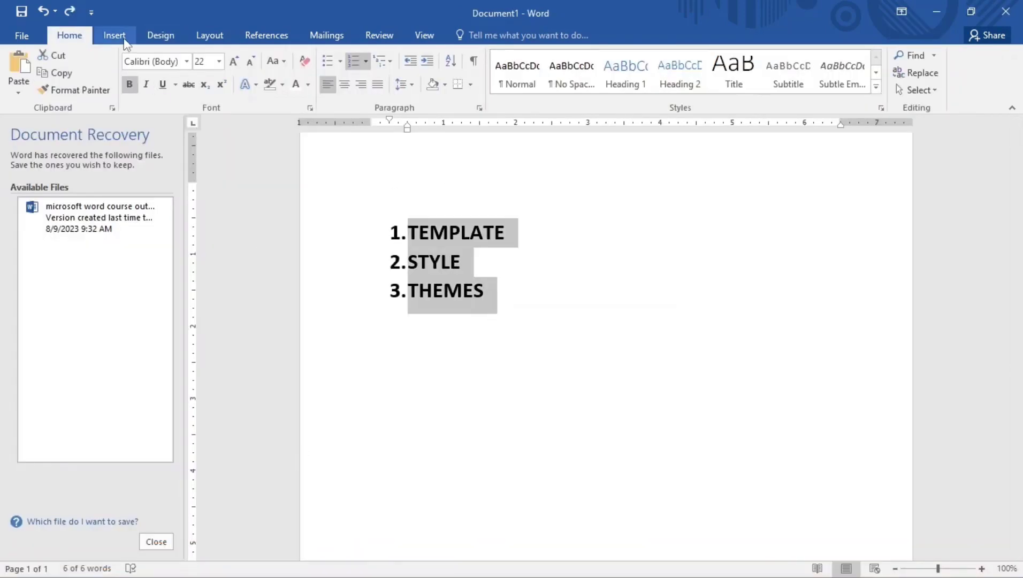
click(160, 35)
click(24, 68)
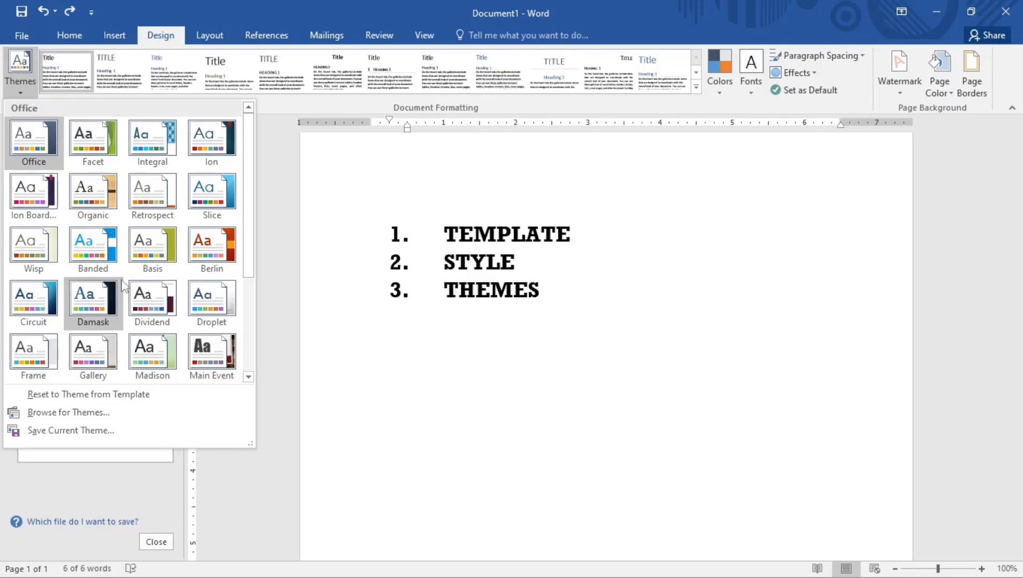
click(156, 249)
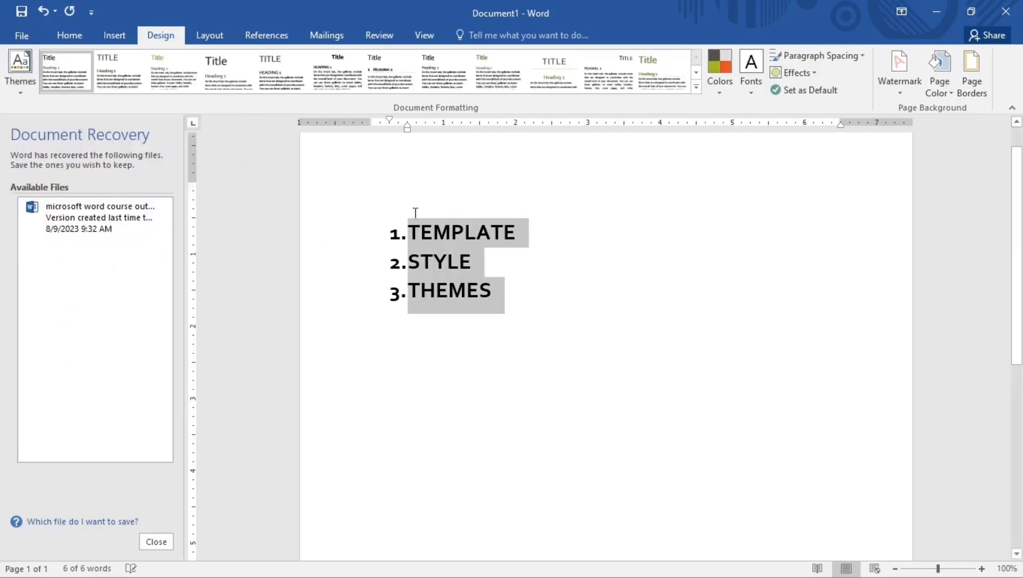
click(466, 291)
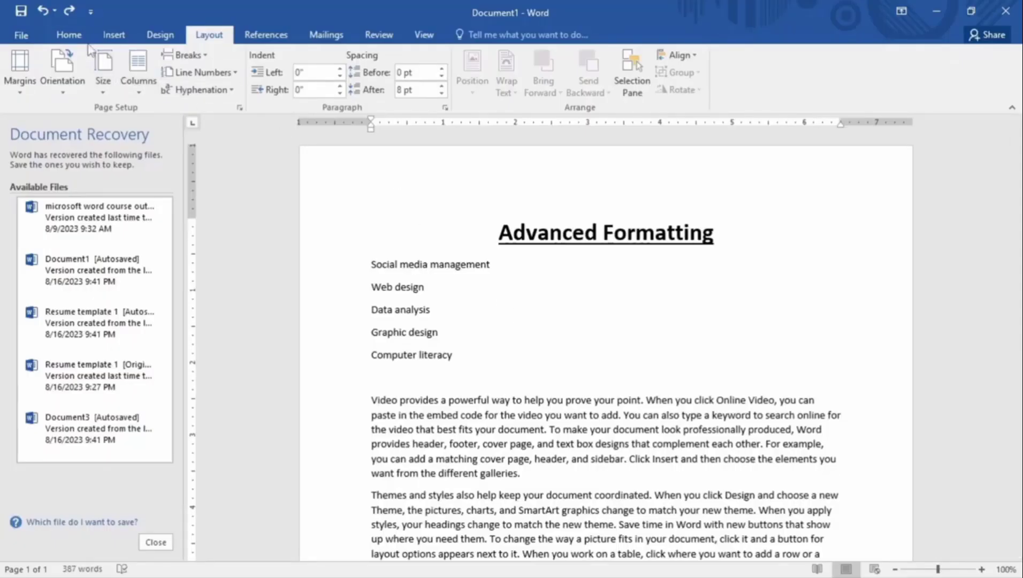
Turn on Show/Hide ¶ marks, then place the caret after Graphic design and after Computer literacy
click(68, 35)
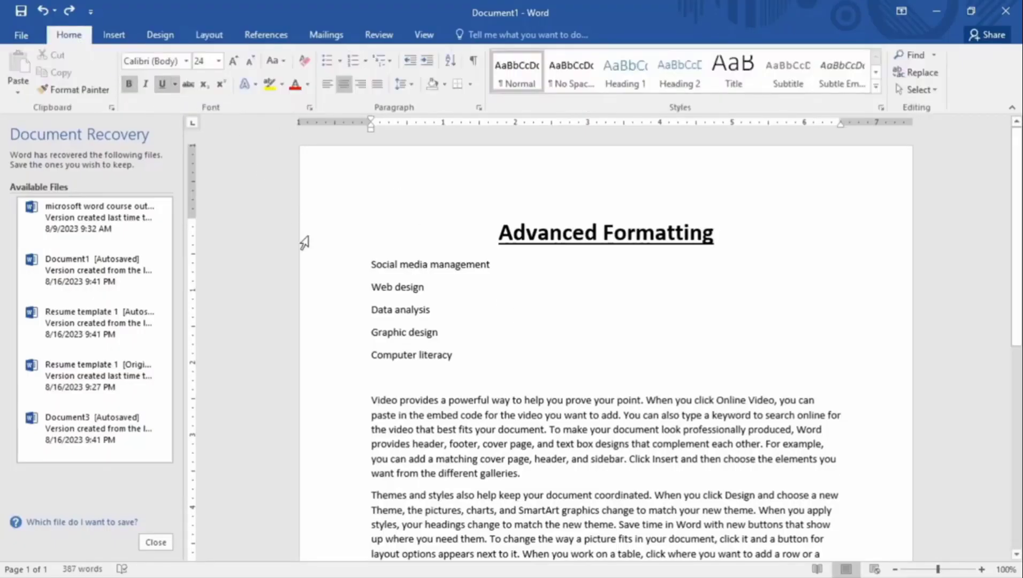
click(473, 62)
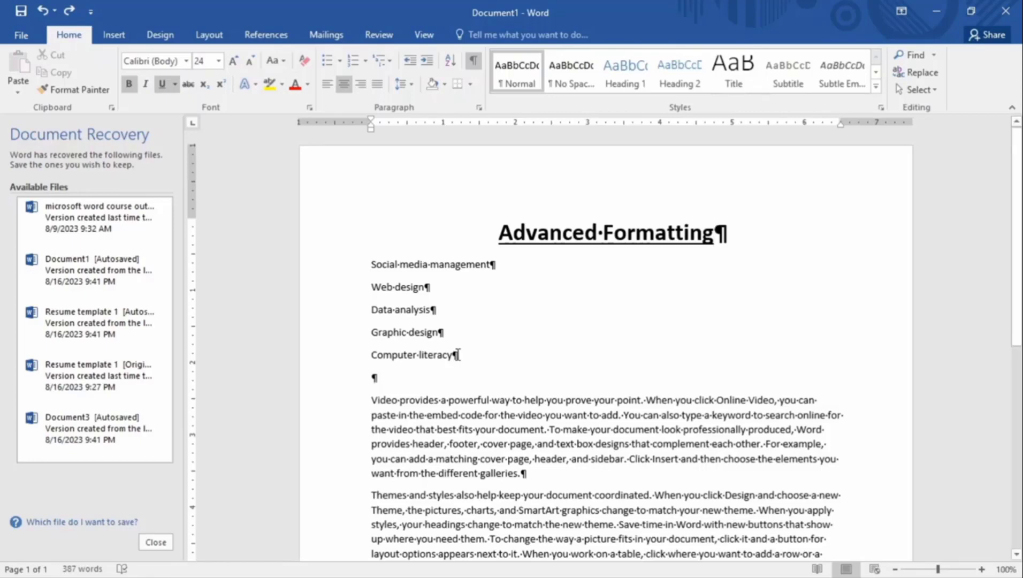
click(446, 334)
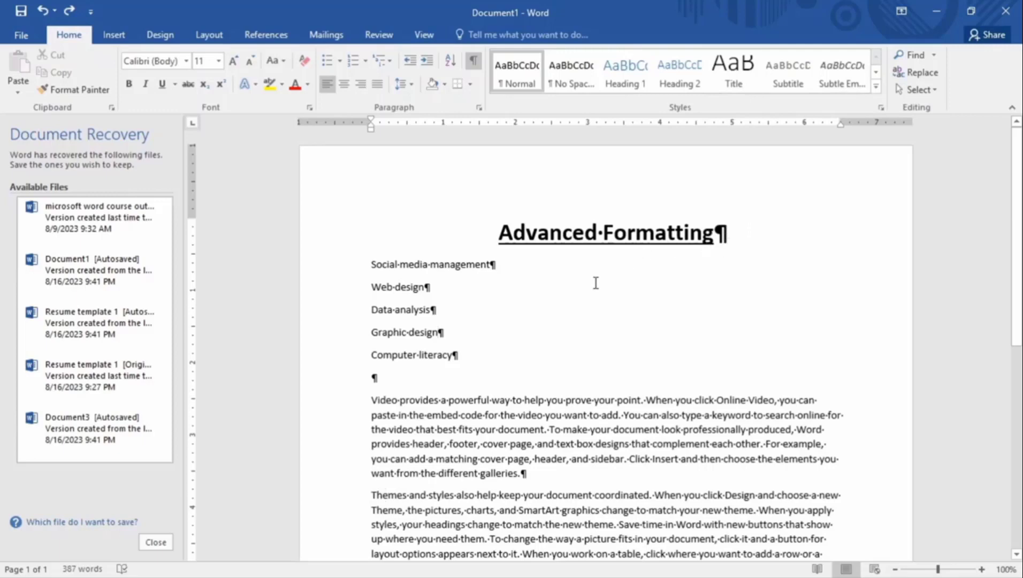
click(463, 357)
key(Return)
key(Return)
key(Return)
key(Return)
key(Return)
key(Return)
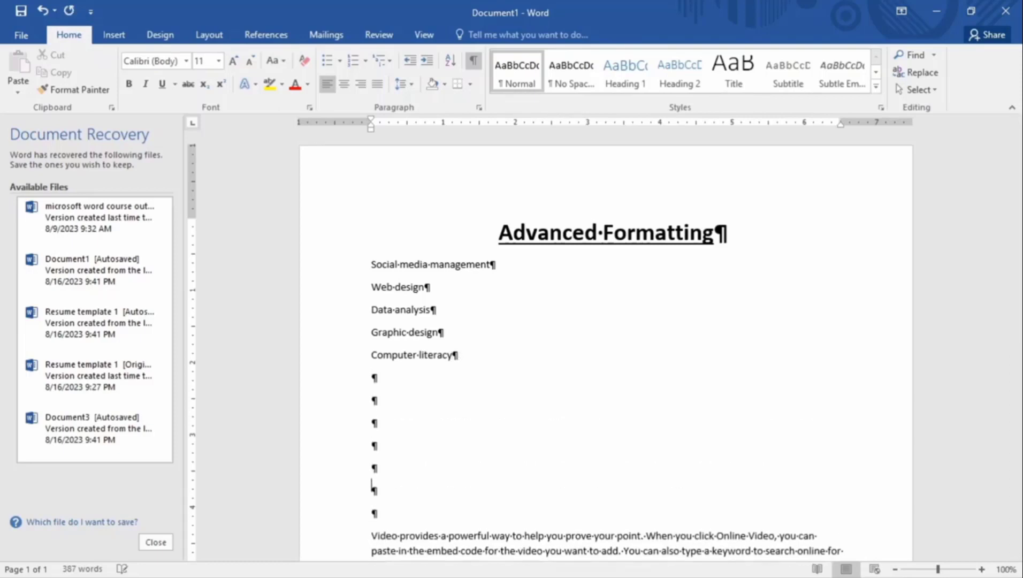
key(Return)
key(Return)
key(Return)
scroll(436, 378, down, 3)
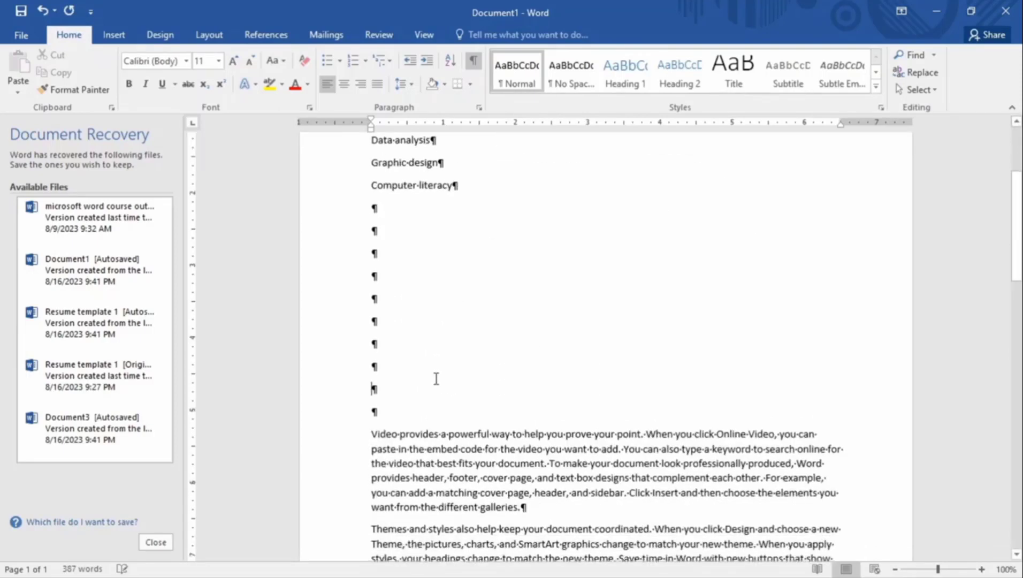
scroll(436, 378, down, 2)
key(Return)
key(Return)
key(Return)
key(Return)
key(Return)
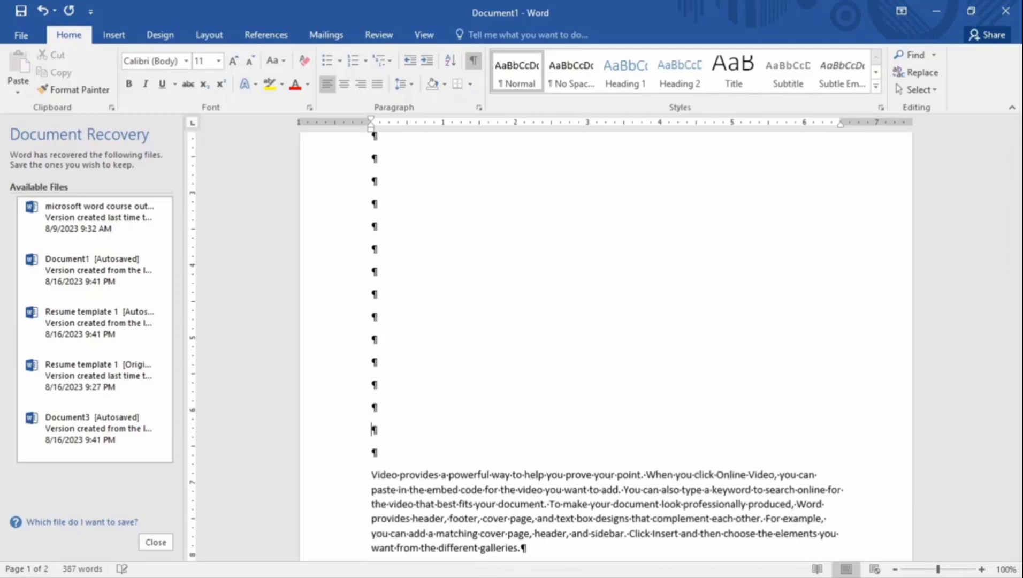
key(Return)
key(Return)
key(Return)
scroll(399, 381, down, 5)
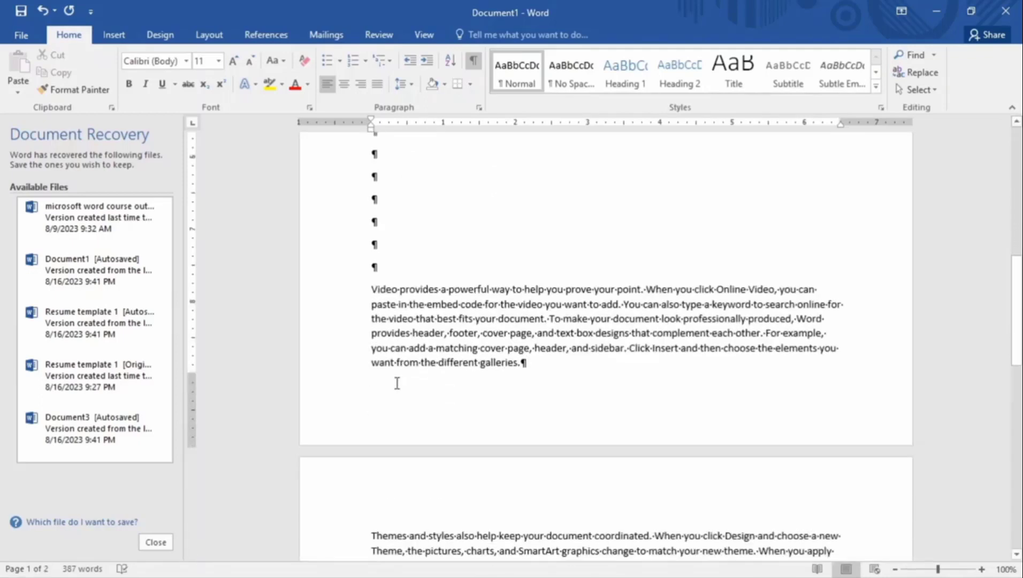
key(Return)
key(Return)
key(Return)
key(Return)
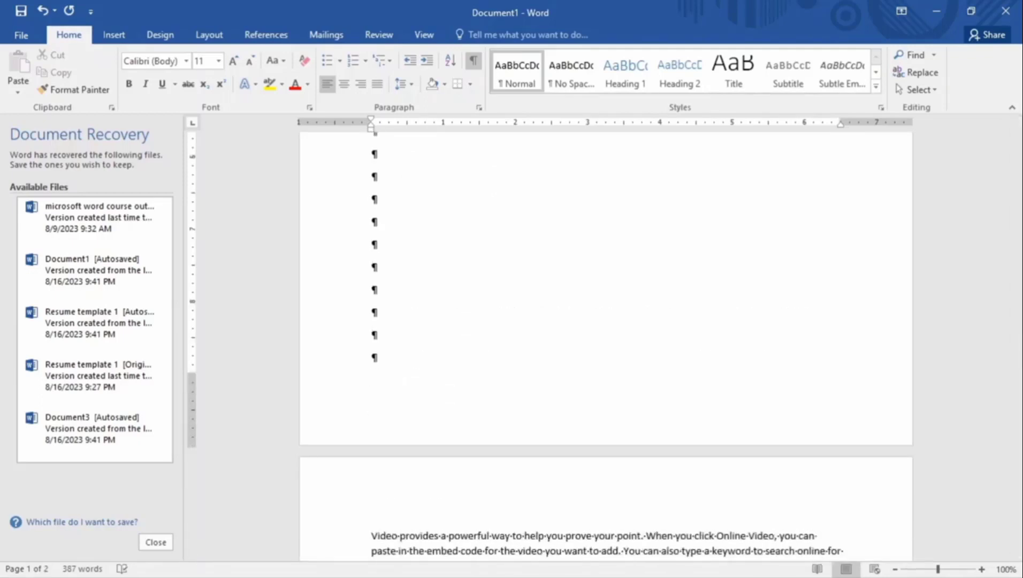
key(BackSpace)
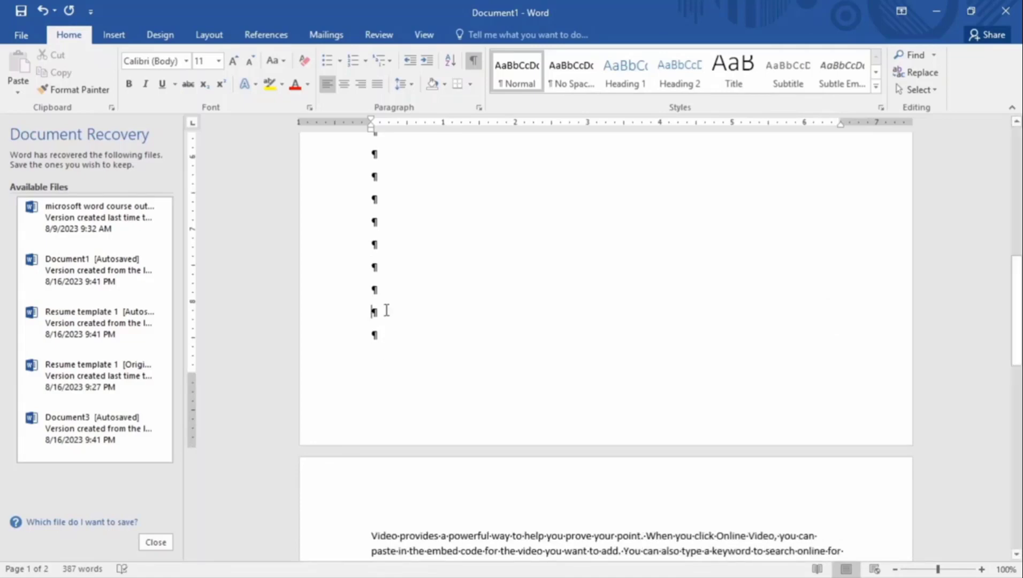
scroll(420, 402, down, 5)
scroll(420, 406, up, 5)
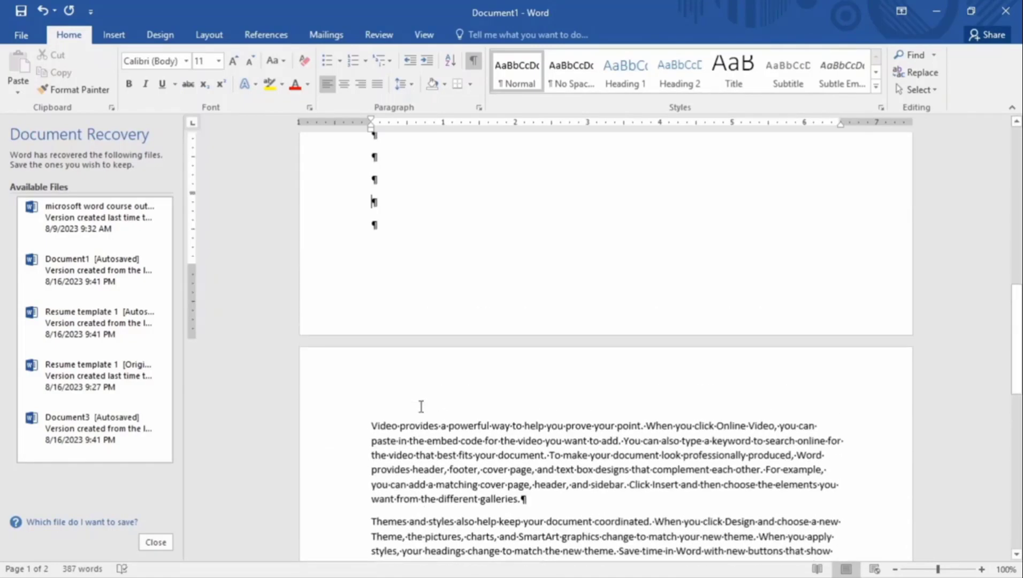
scroll(405, 337, up, 1)
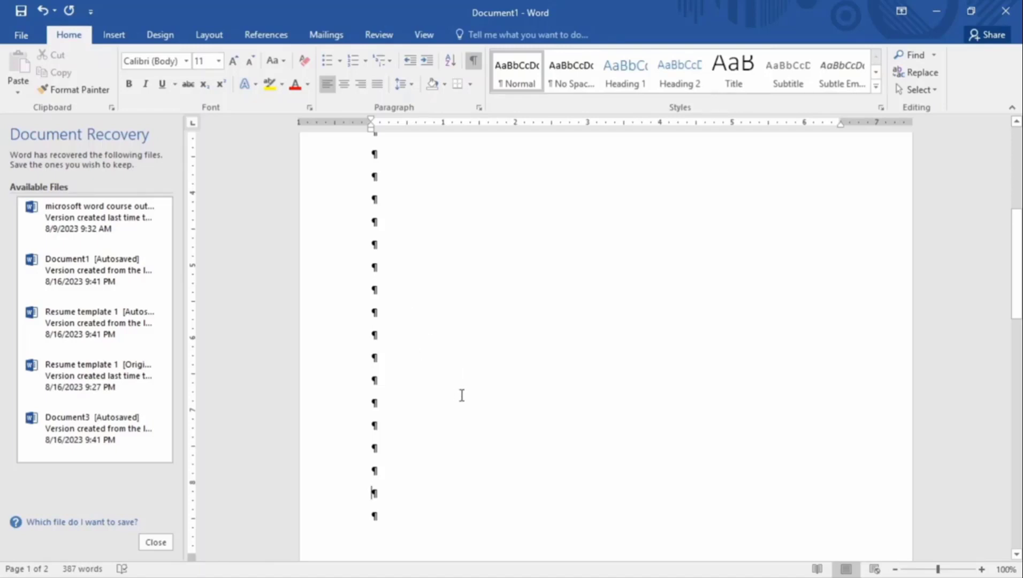
scroll(458, 388, up, 3)
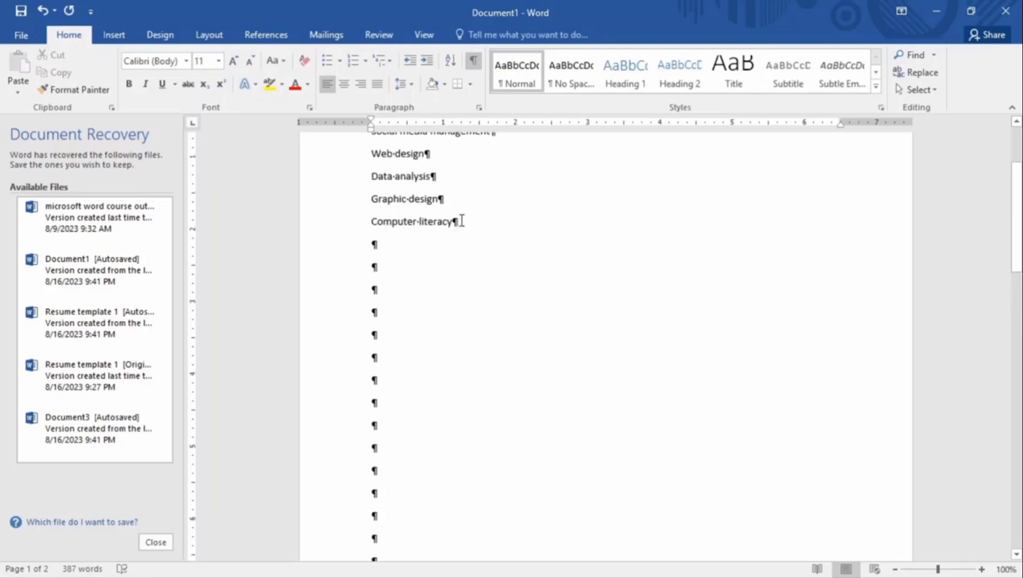
click(373, 243)
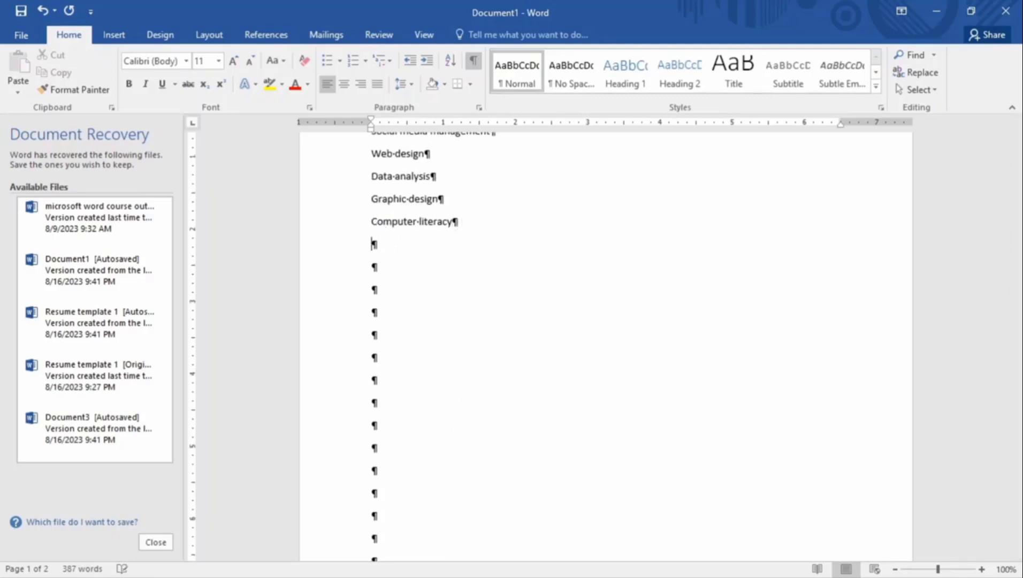
Type the test entries 'Basic ICT' and 'HVSBHJBV;BJBVJVJ' below the skills list
scroll(372, 243, up, 1)
text(Basic ICT)
key(Return)
text(HVSBHJBV;BJBVJVJ)
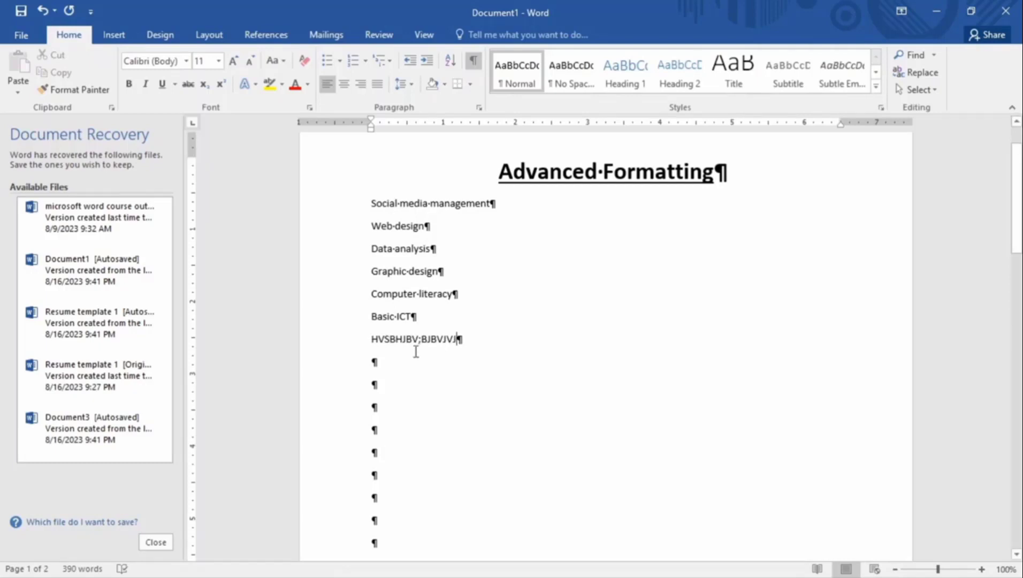
scroll(382, 411, down, 3)
scroll(384, 412, down, 5)
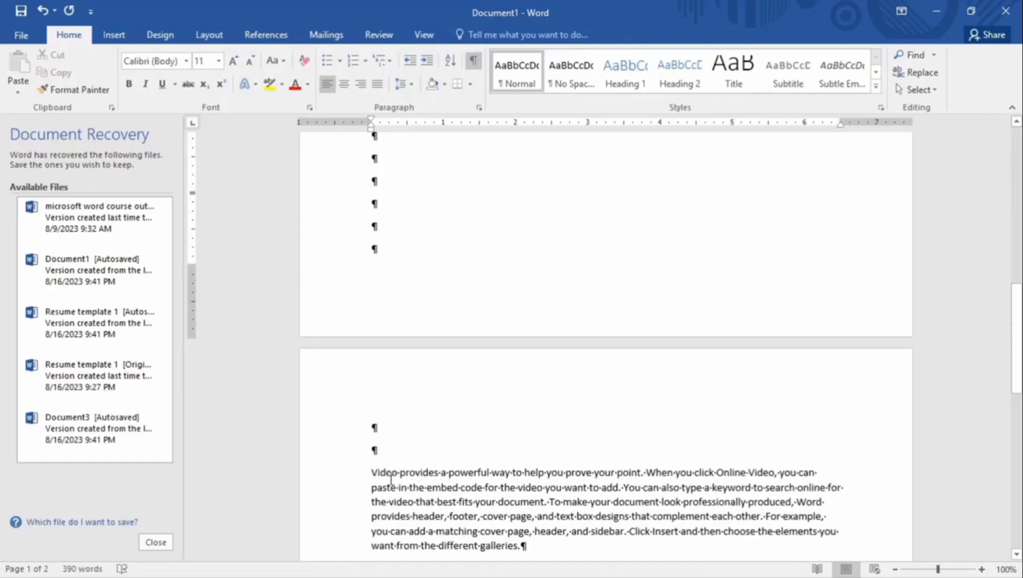
Add a test line 'JSVVJDFJVVK' on page 1, then undo the test entries with Ctrl+Z
click(389, 228)
text(JSVVJDFJVVK)
key(Return)
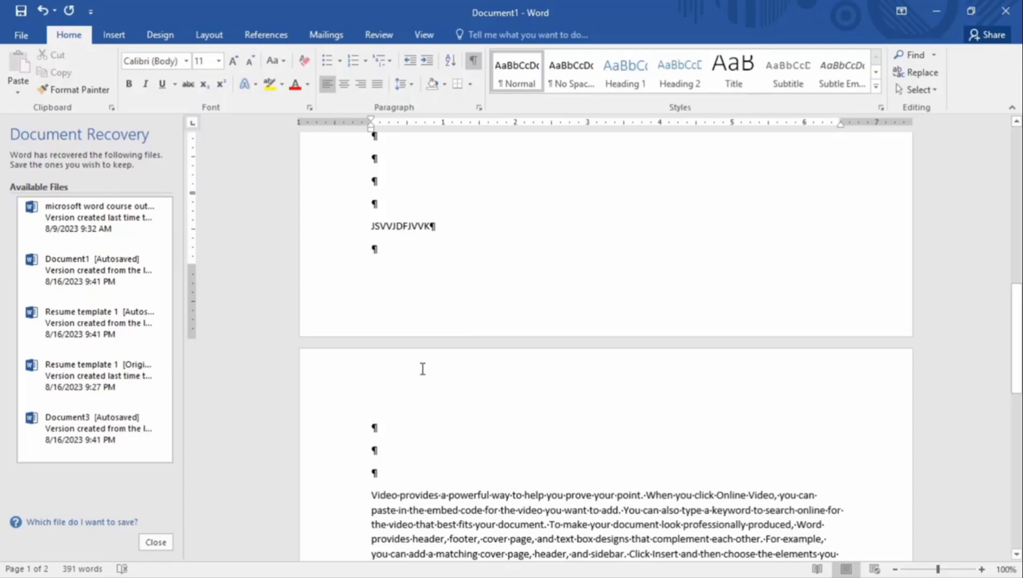
key(ctrl+z)
key(ctrl+z)
key(ctrl+z)
key(ctrl+z)
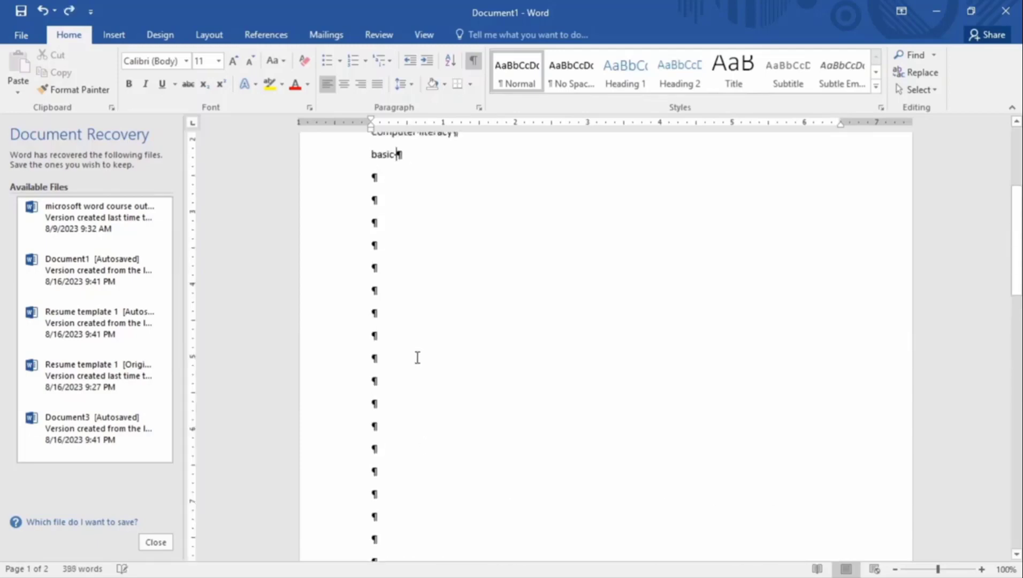
key(ctrl+z)
key(ctrl+z)
key(ctrl+z)
key(ctrl+z)
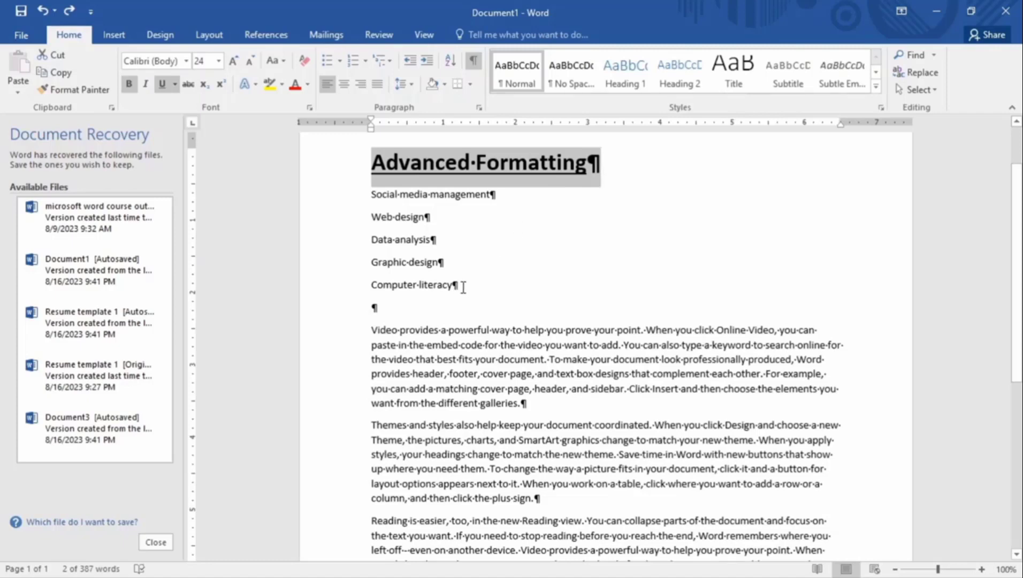
Insert a Next Page section break on the empty line after Computer literacy
click(209, 34)
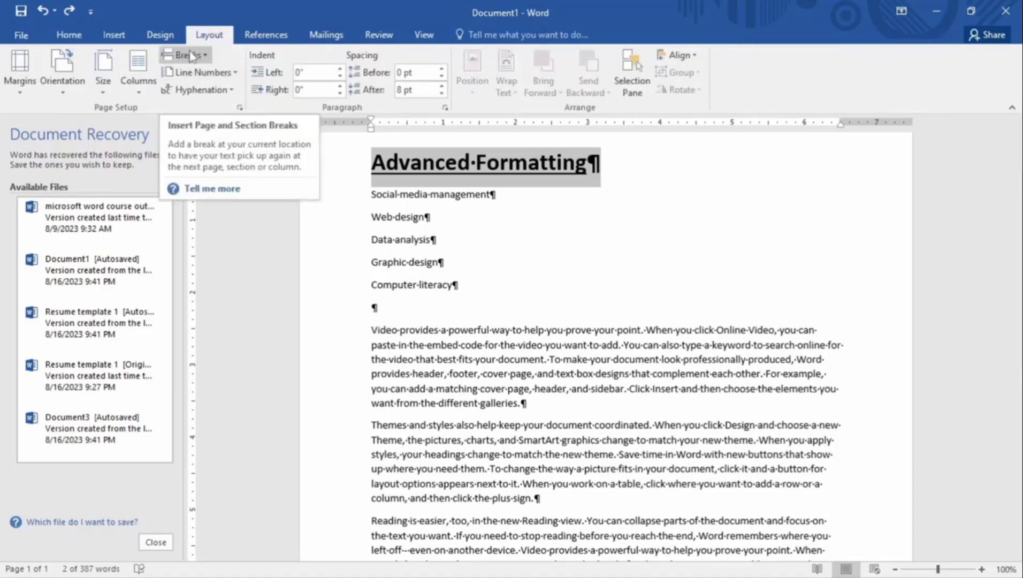
click(374, 310)
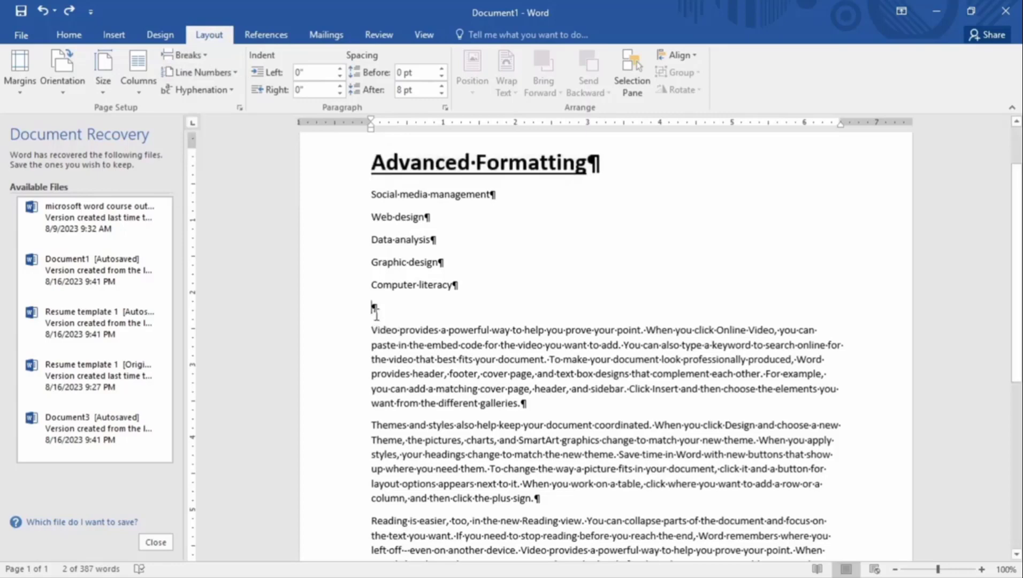
click(185, 55)
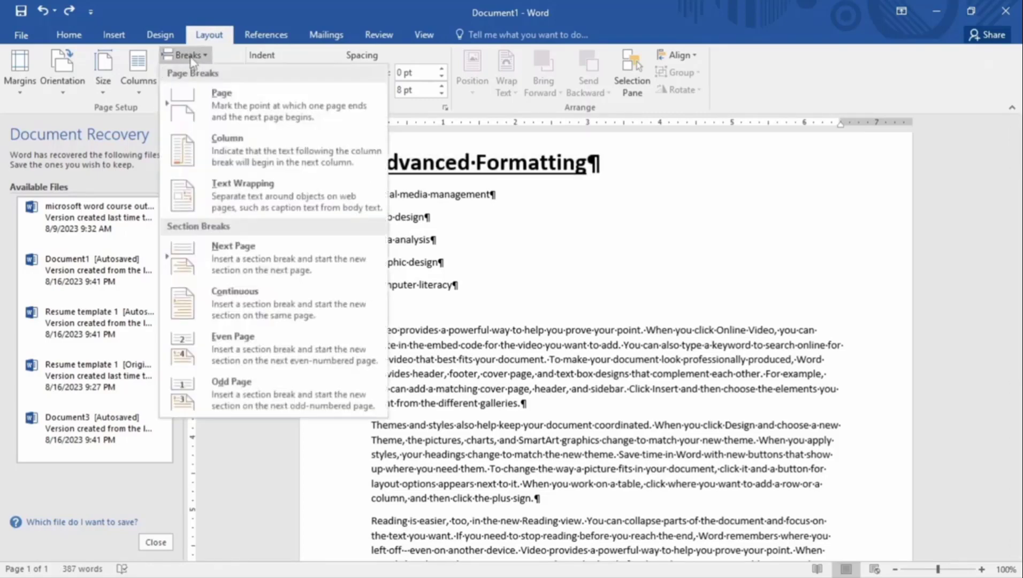
click(248, 257)
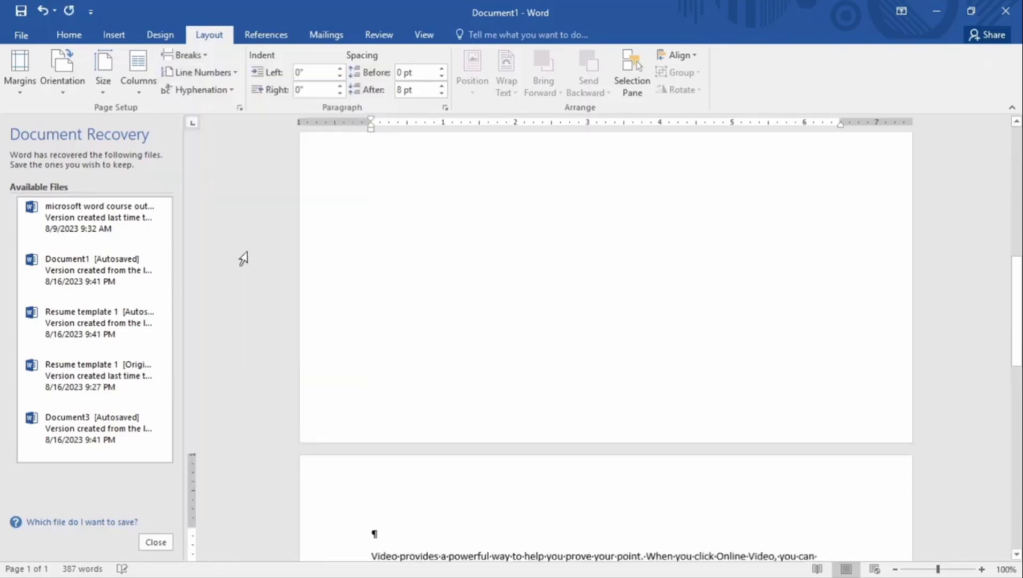
scroll(446, 384, up, 3)
scroll(449, 383, up, 5)
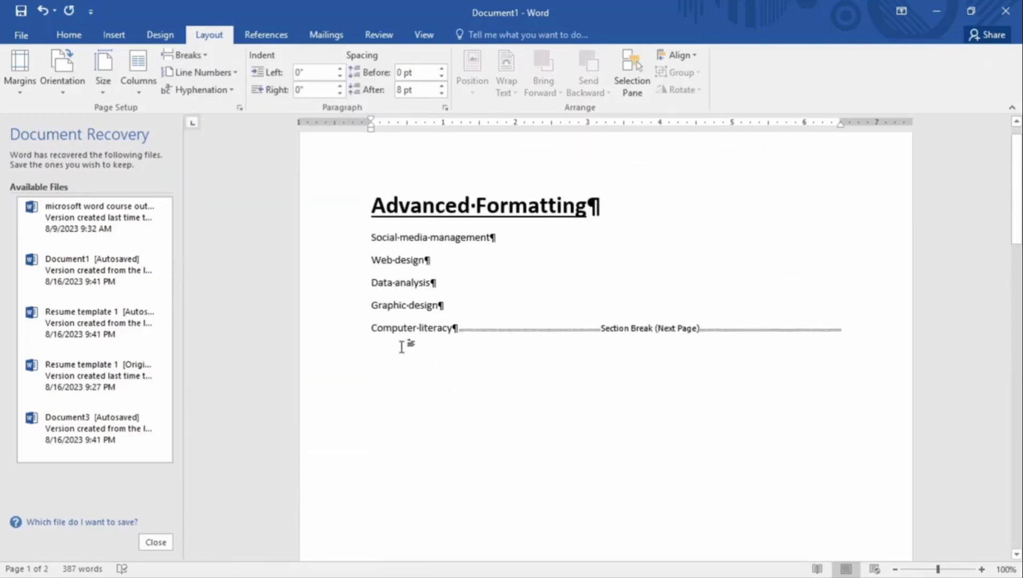
scroll(402, 350, down, 2)
scroll(382, 294, down, 8)
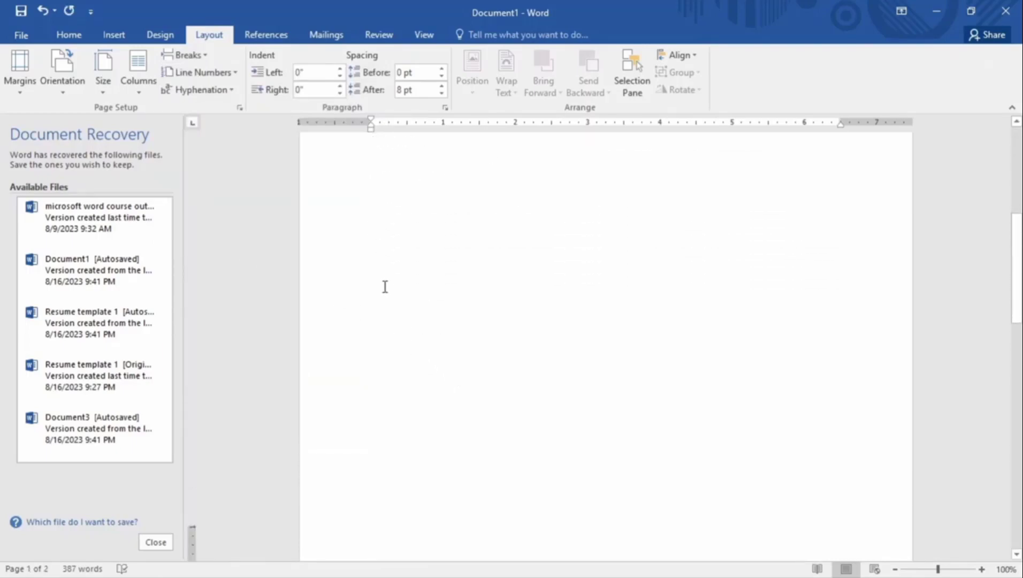
scroll(389, 252, up, 3)
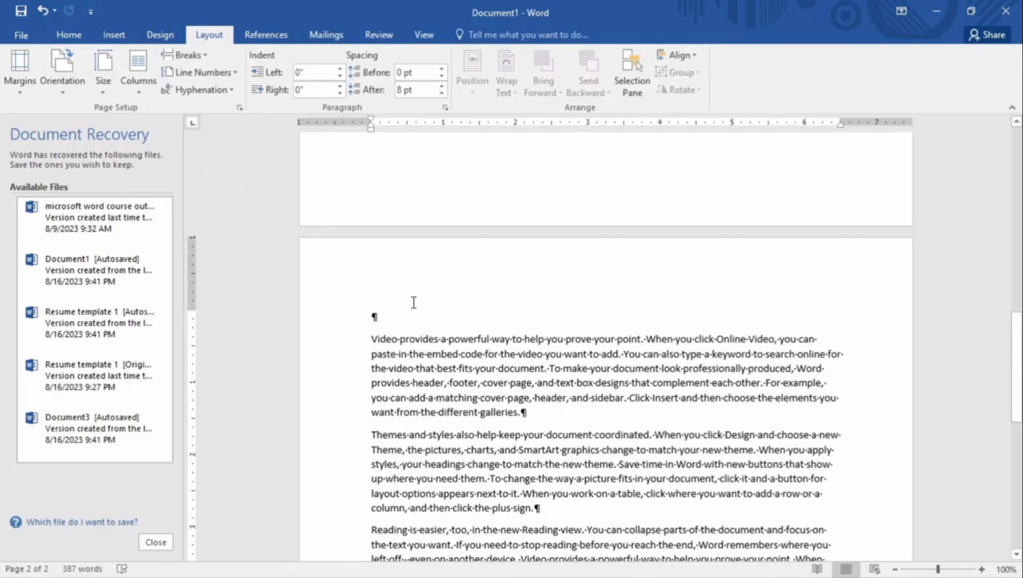
scroll(413, 302, up, 10)
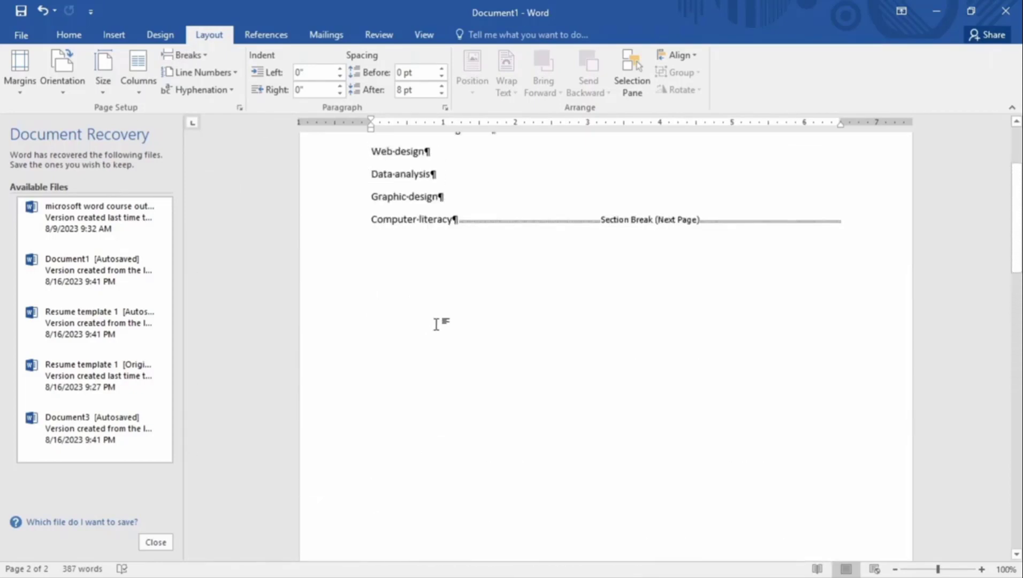
scroll(436, 323, up, 3)
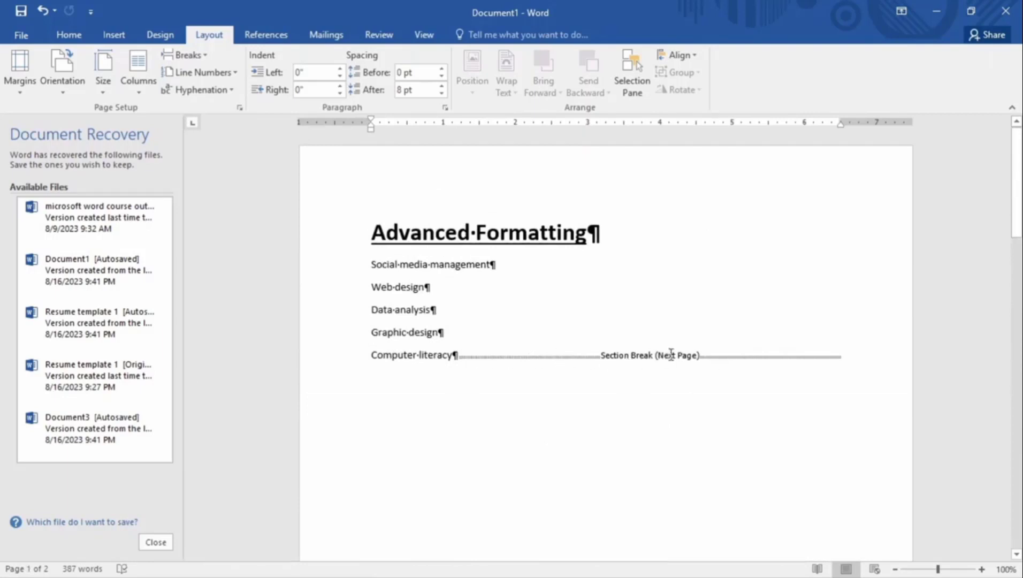
scroll(589, 365, down, 15)
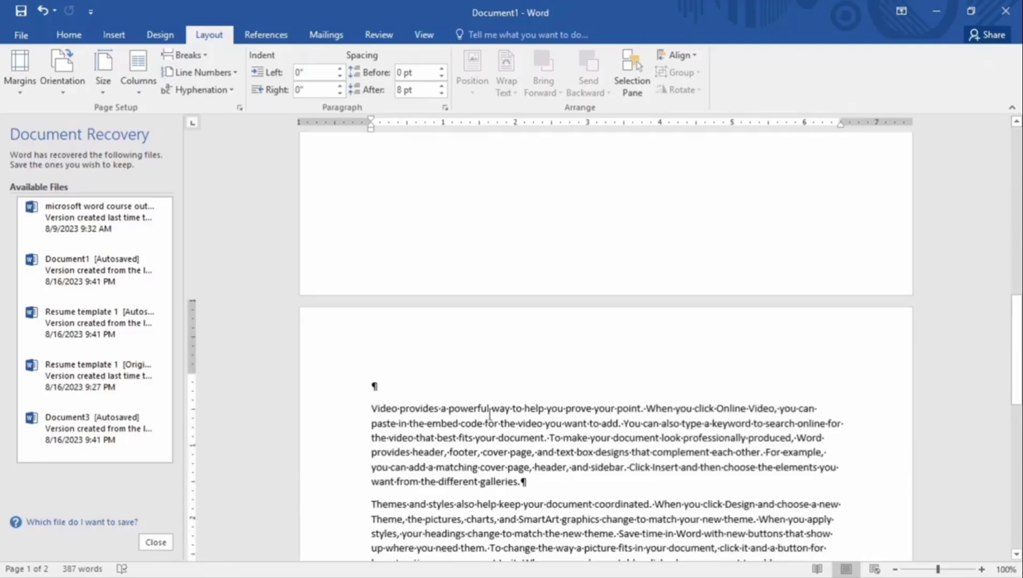
scroll(453, 422, up, 12)
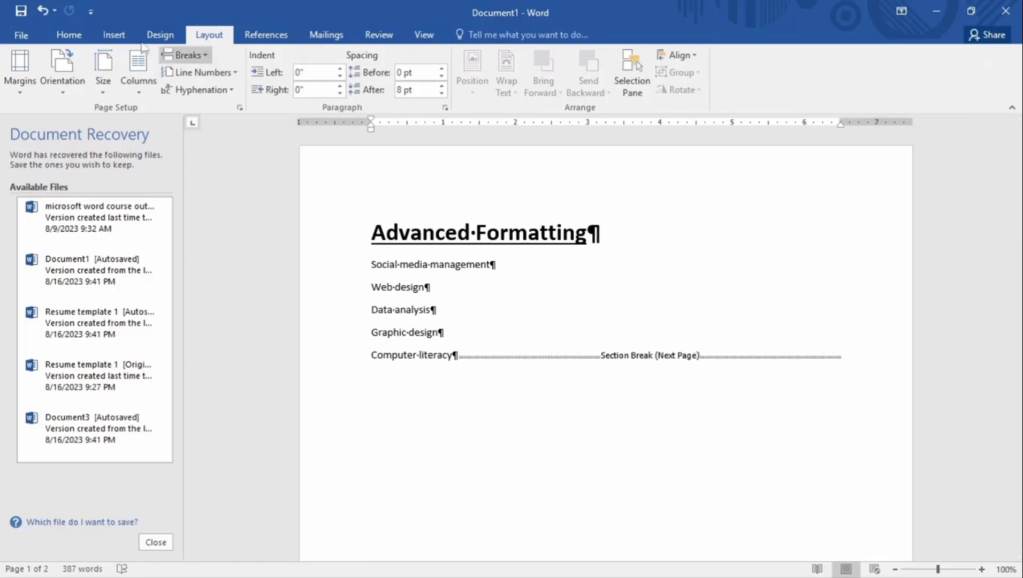
Hide the ¶ formatting marks, then show them again
click(80, 39)
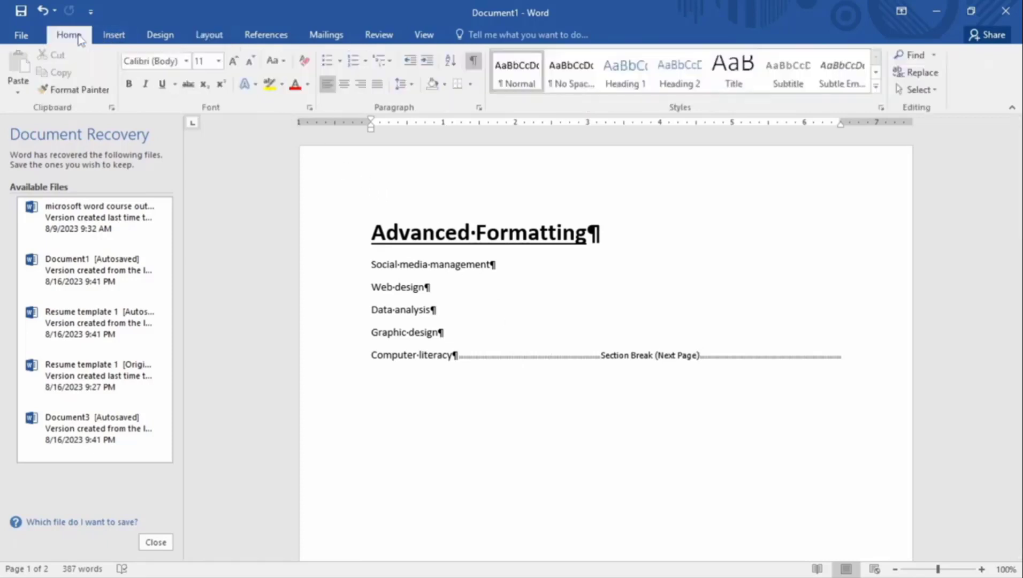
click(473, 63)
scroll(496, 275, down, 15)
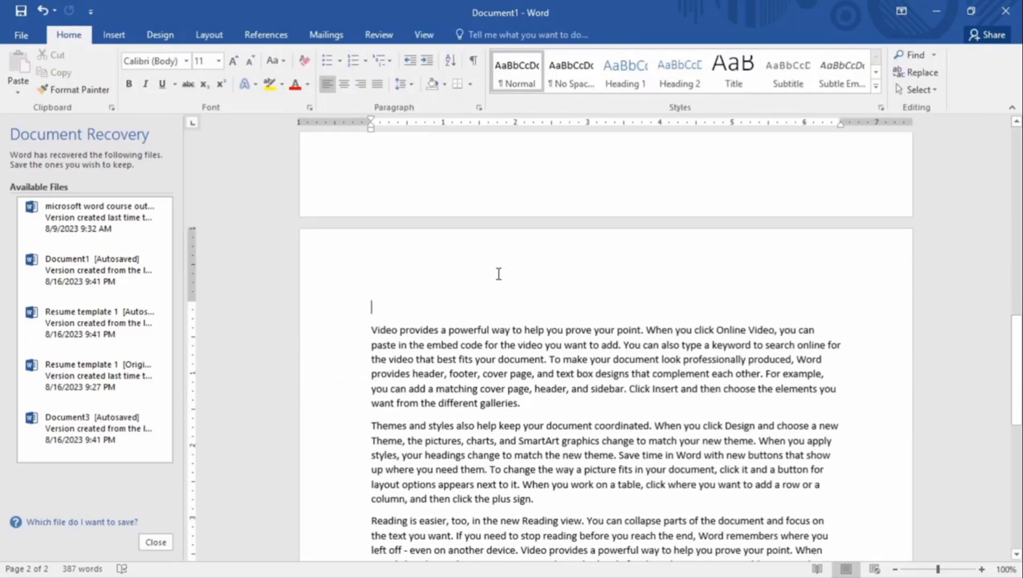
click(473, 62)
scroll(546, 352, up, 10)
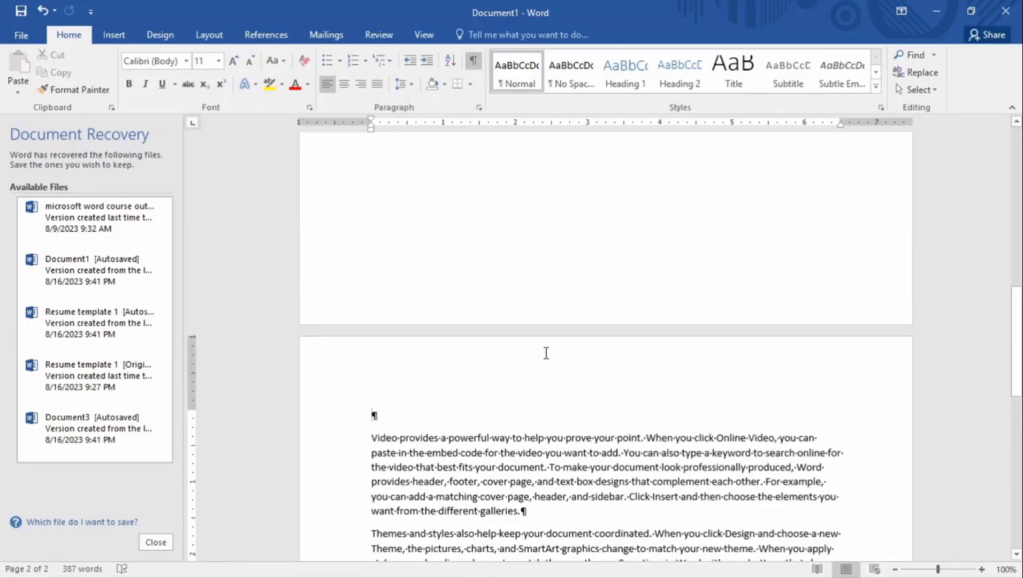
scroll(463, 314, up, 8)
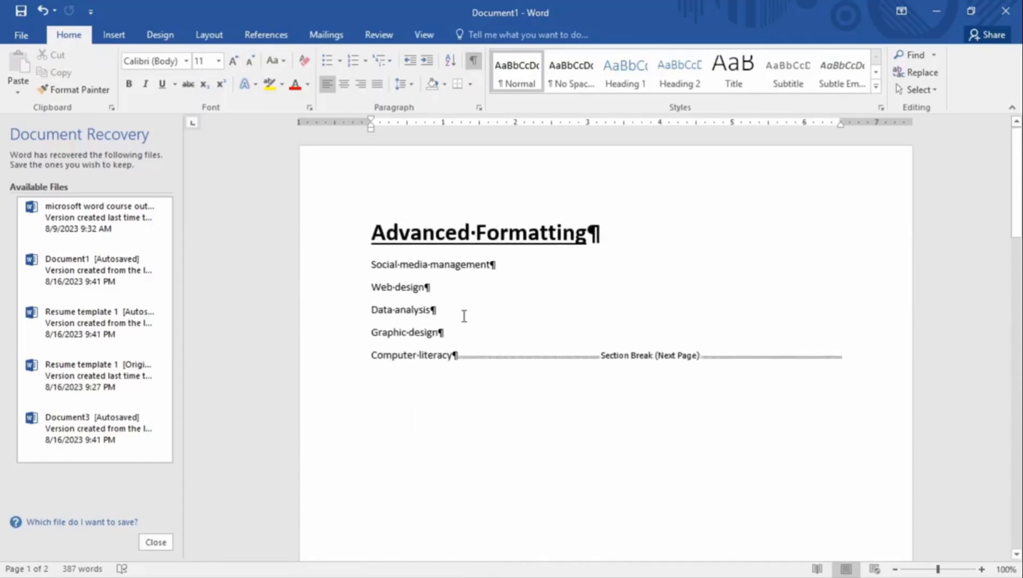
click(203, 34)
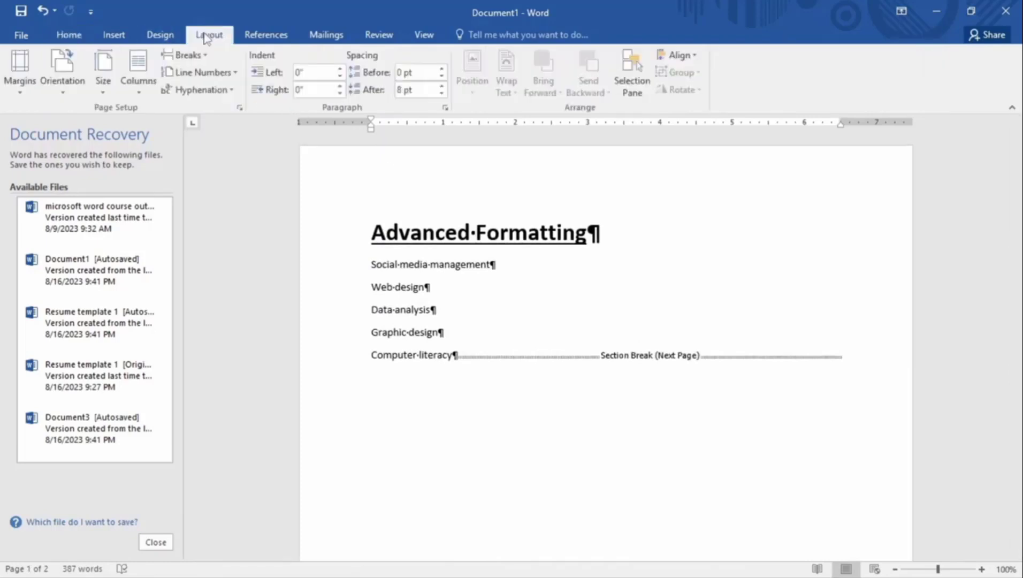
Apply Narrow 0.5-inch margins to the page 2 section
click(205, 56)
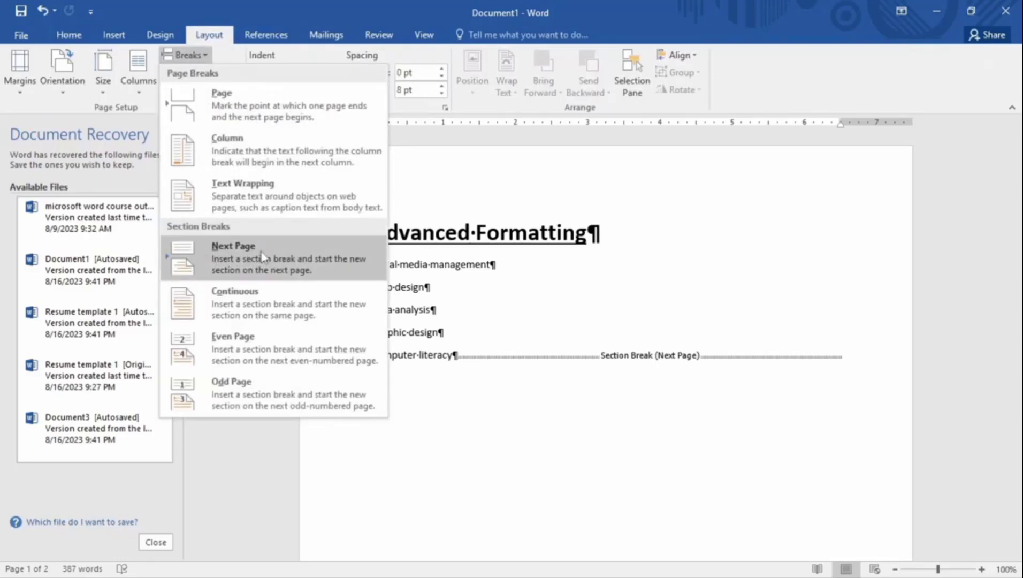
click(537, 328)
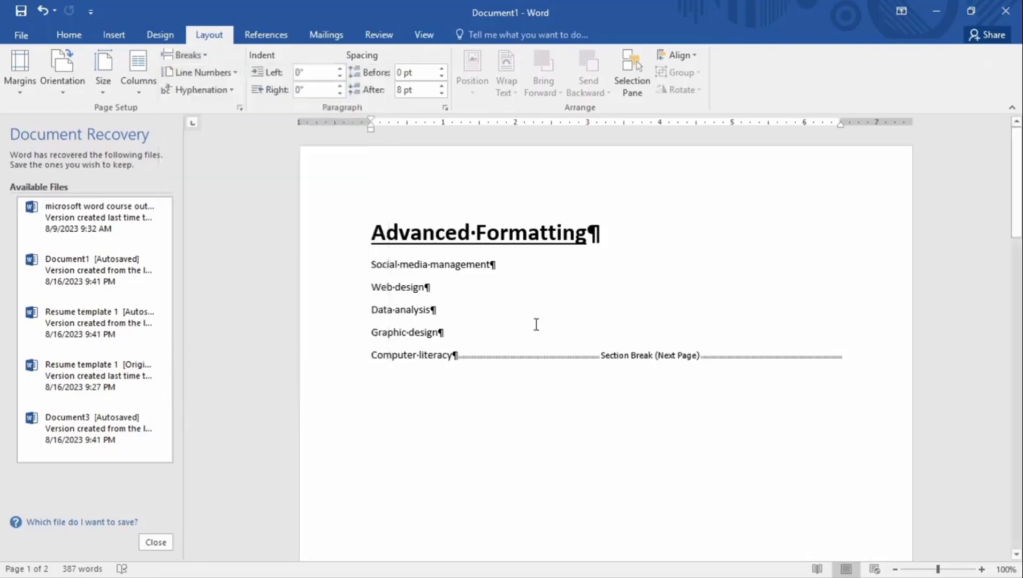
scroll(536, 324, down, 15)
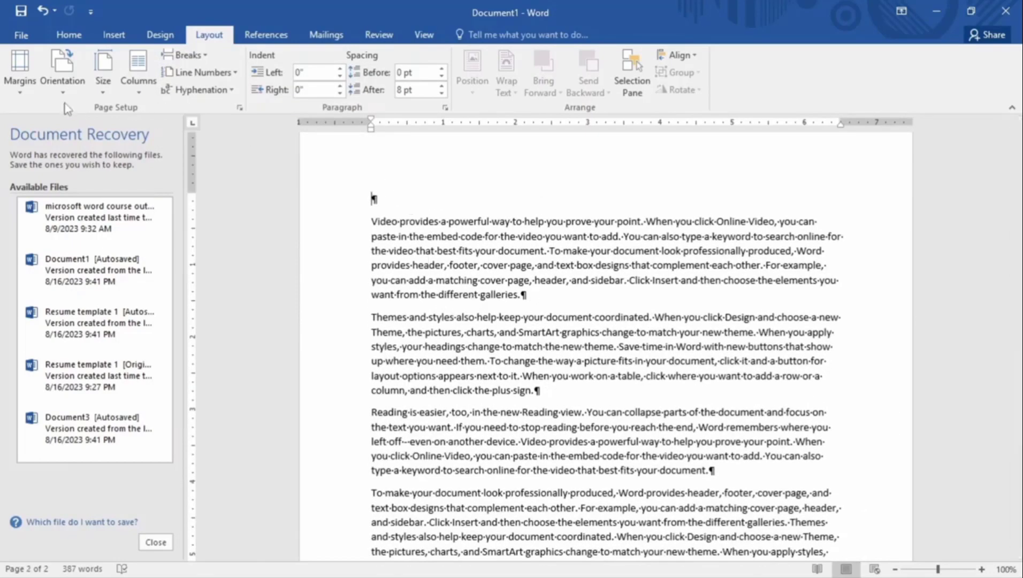
click(15, 73)
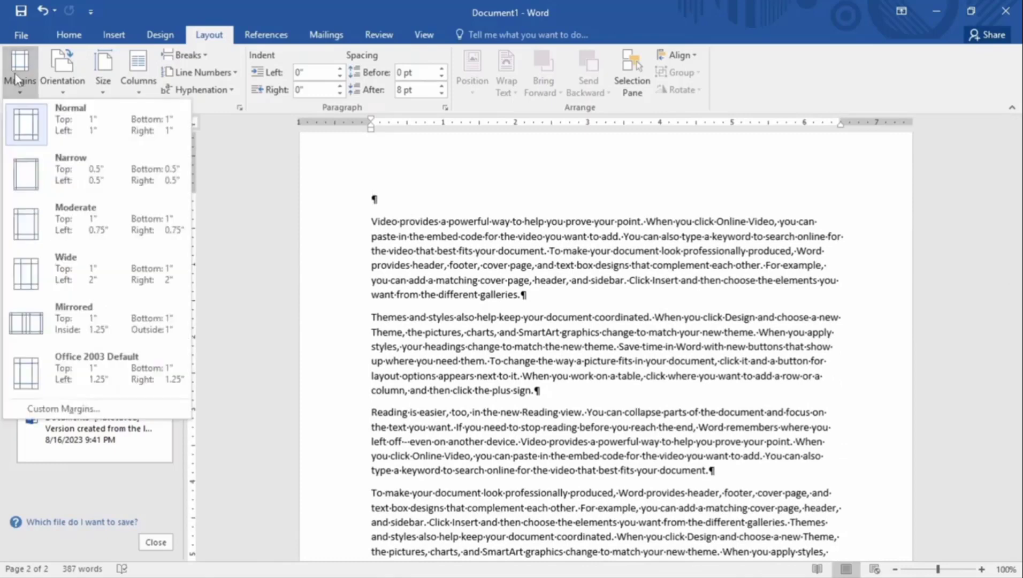
click(33, 174)
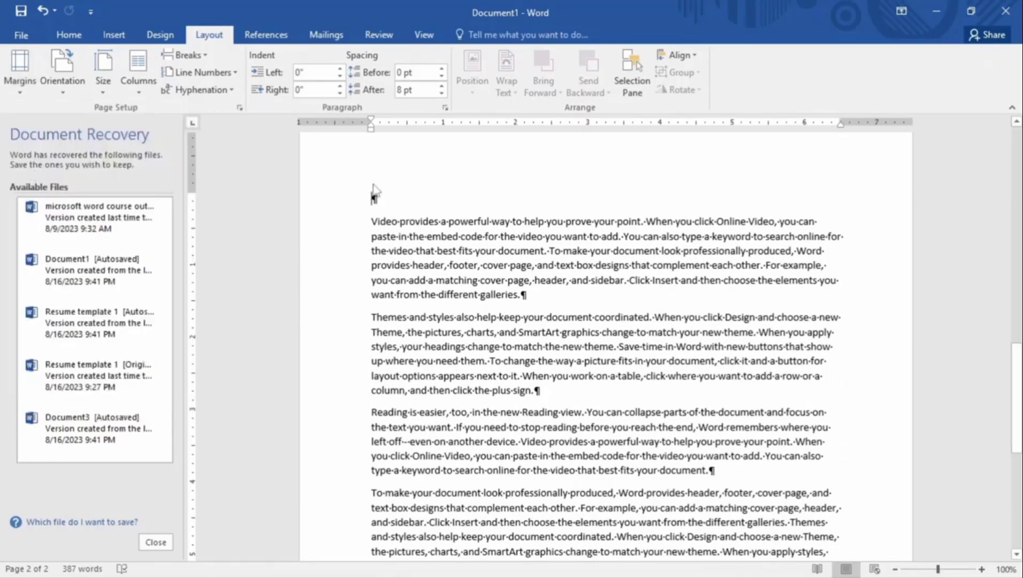
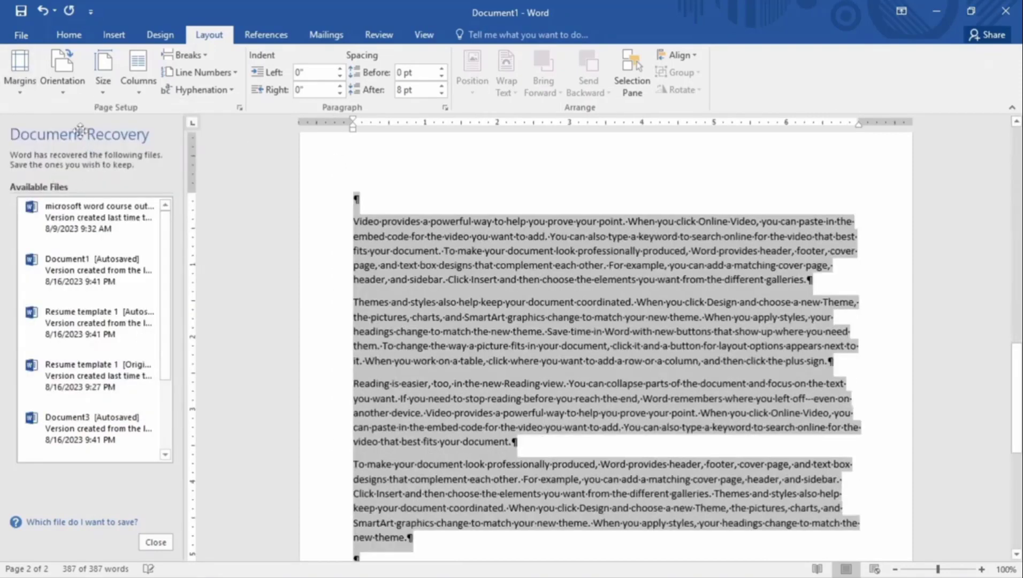
Apply Narrow 0.5-inch margins to all the selected text in the document
click(20, 72)
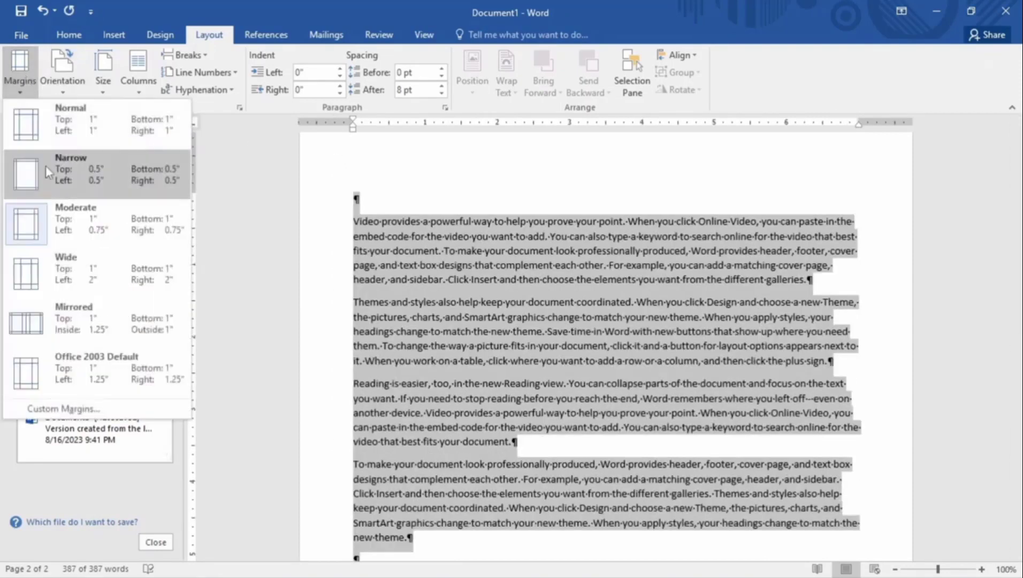
click(46, 166)
click(365, 214)
Check the narrow margins on both the Advanced Formatting page and the page 2 body text
scroll(374, 285, up, 6)
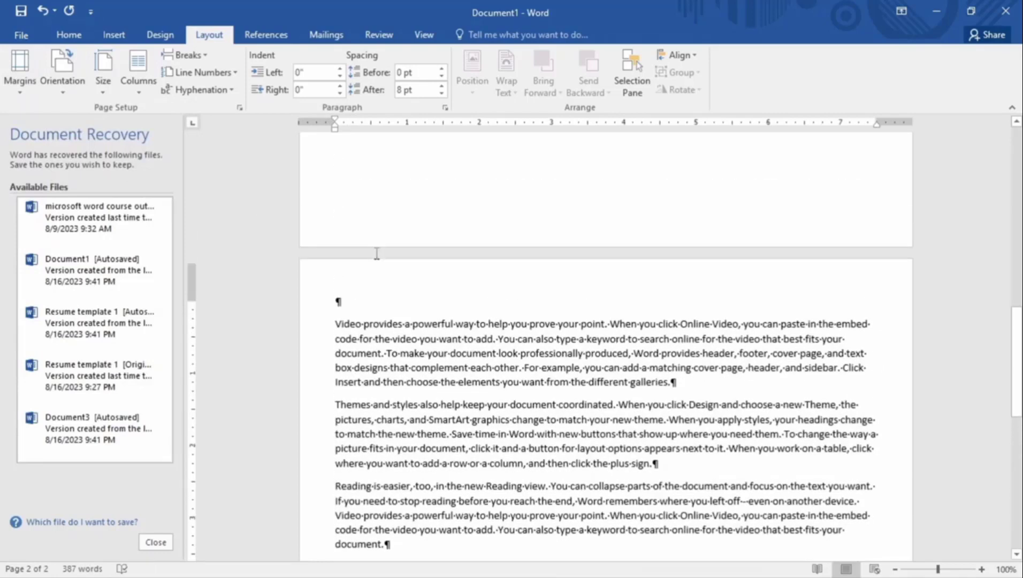
scroll(373, 285, up, 8)
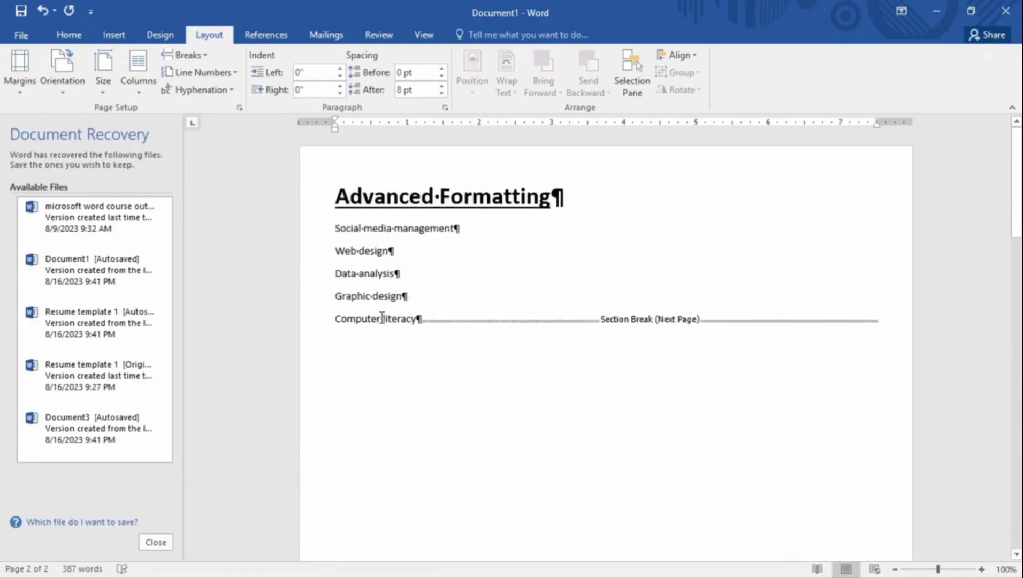
click(339, 219)
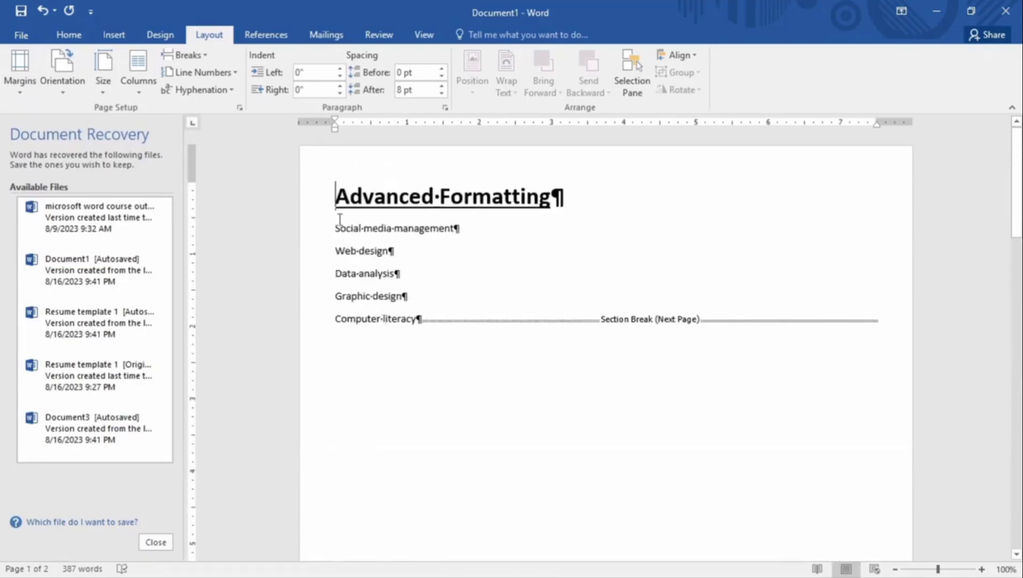
scroll(364, 199, down, 12)
scroll(366, 202, down, 3)
click(335, 185)
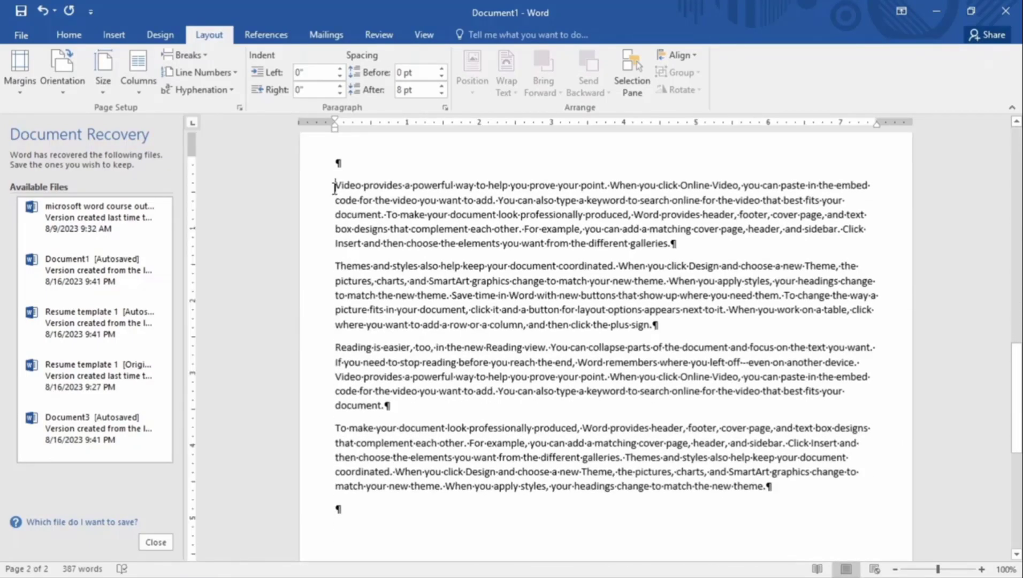
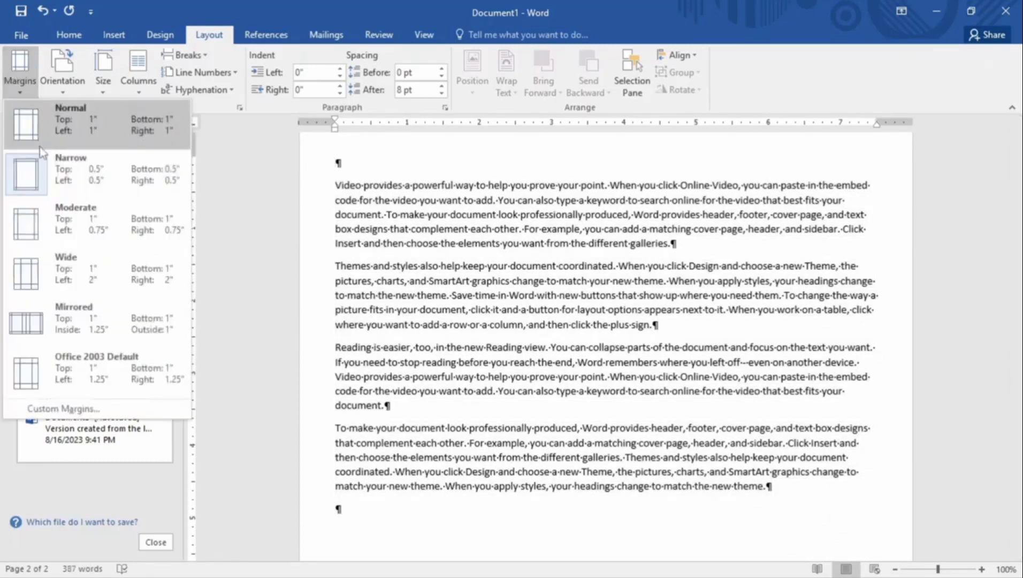
Apply Normal 1-inch margins to the first section holding the Advanced Formatting heading
click(39, 167)
scroll(338, 464, up, 12)
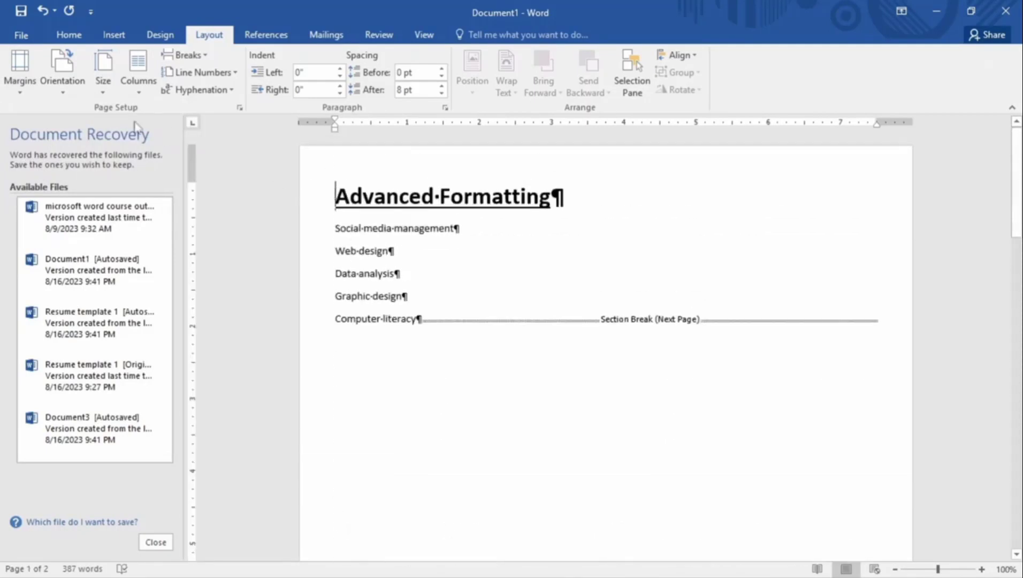
click(31, 92)
click(50, 134)
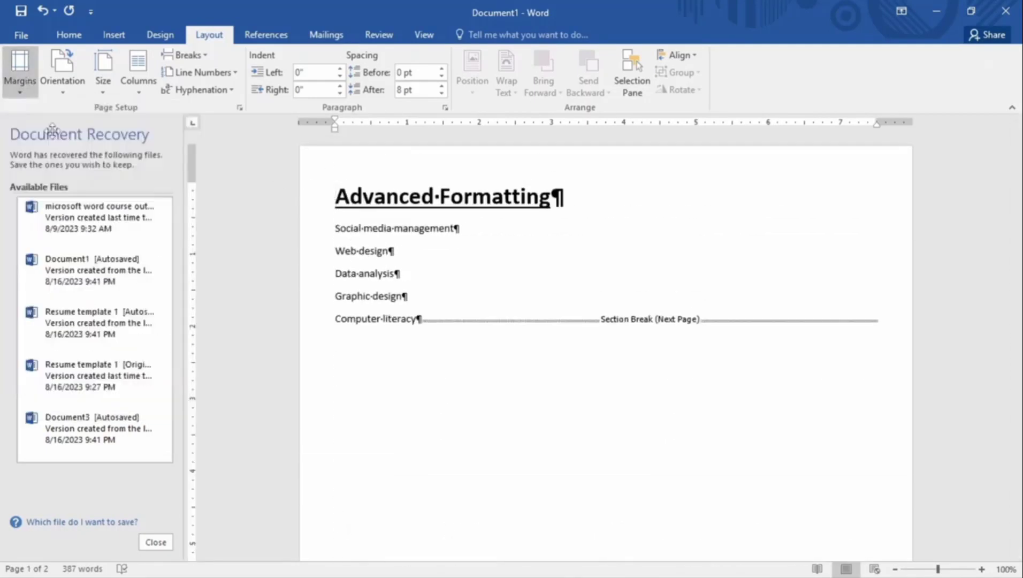
scroll(238, 245, down, 5)
scroll(258, 255, down, 10)
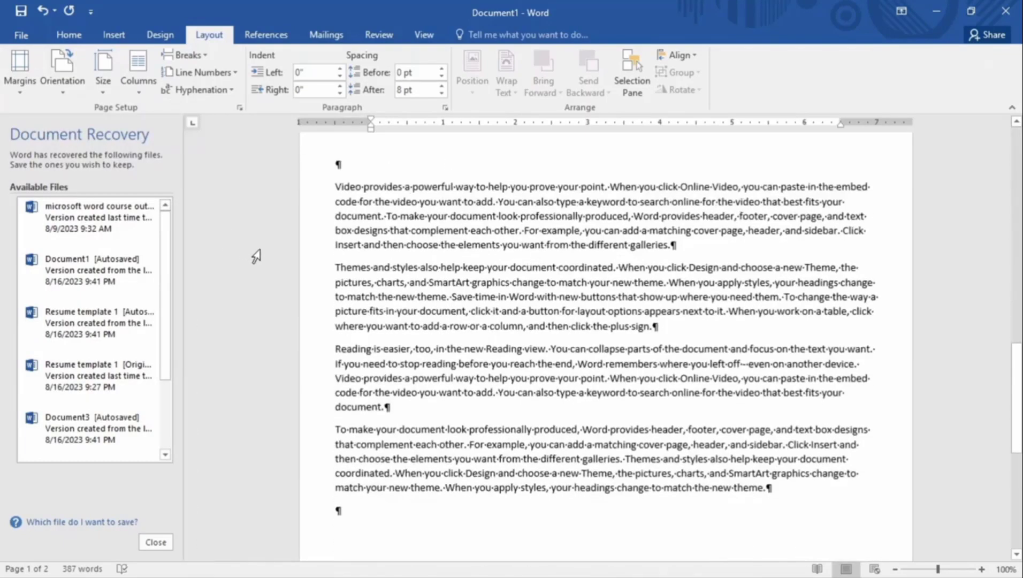
scroll(257, 258, up, 2)
scroll(257, 258, down, 3)
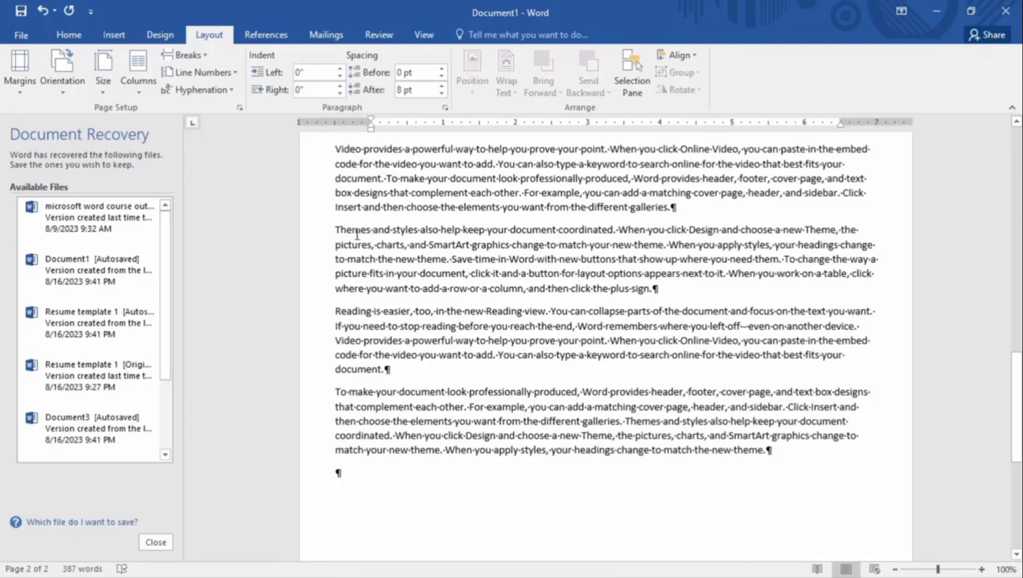
scroll(357, 232, up, 10)
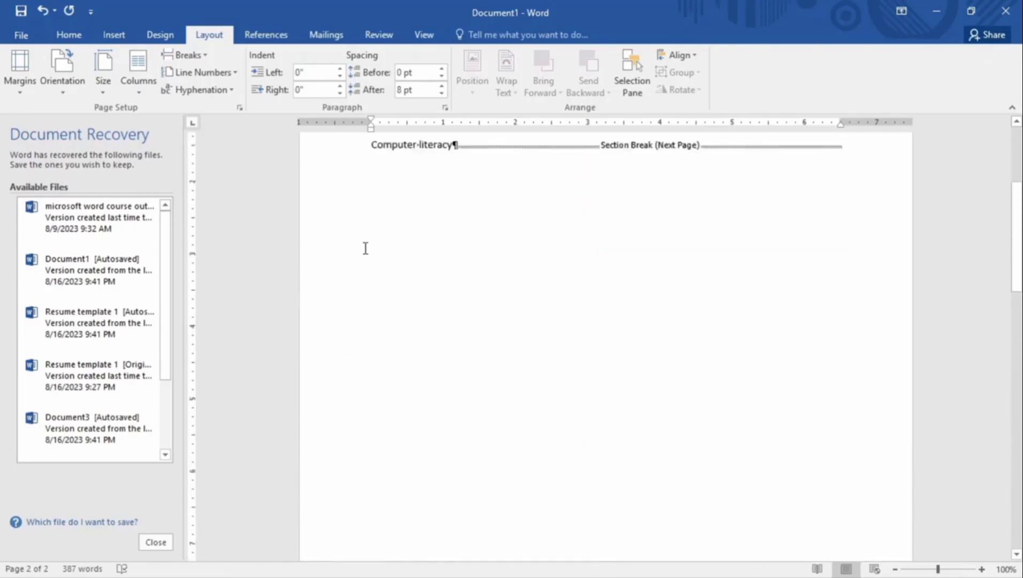
scroll(366, 248, up, 3)
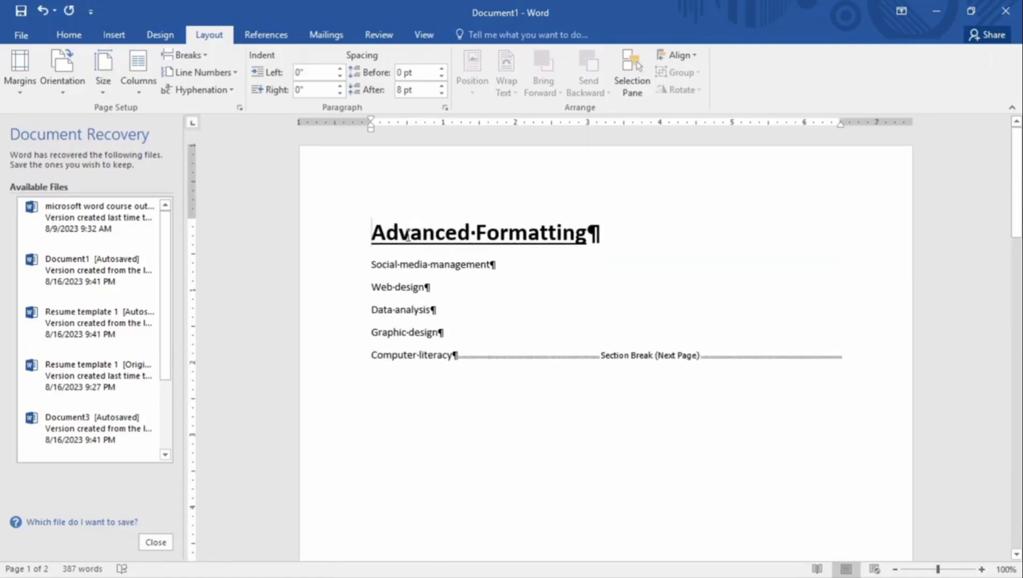
scroll(408, 236, down, 10)
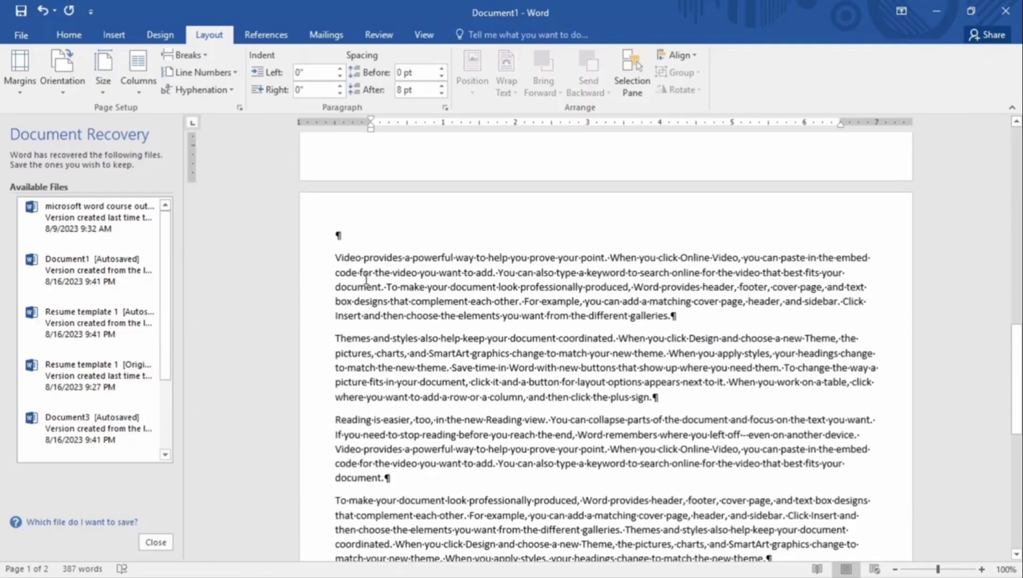
scroll(366, 278, down, 10)
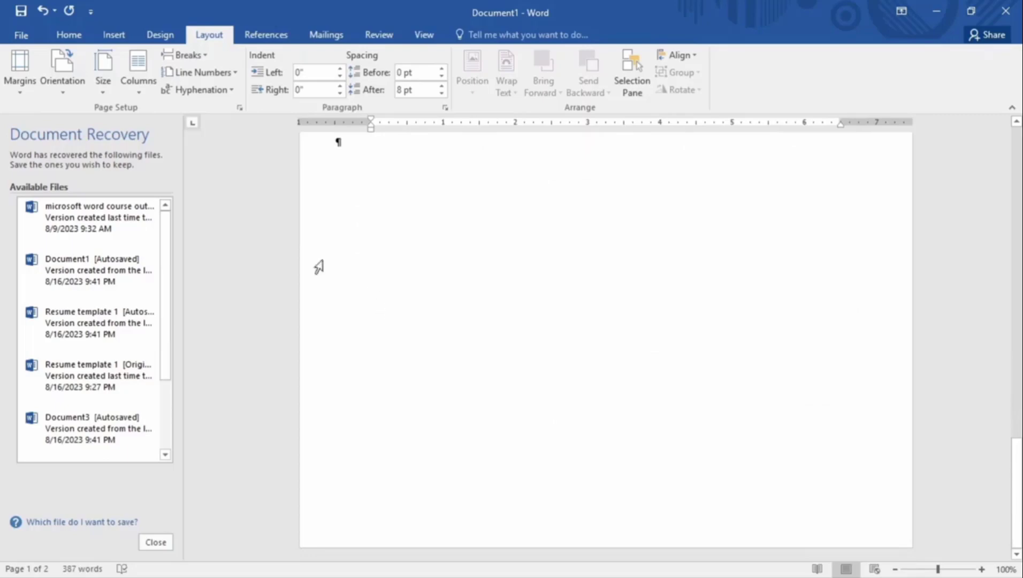
Place the insertion point before the 'To make' paragraph on page 2
click(382, 500)
scroll(395, 428, up, 3)
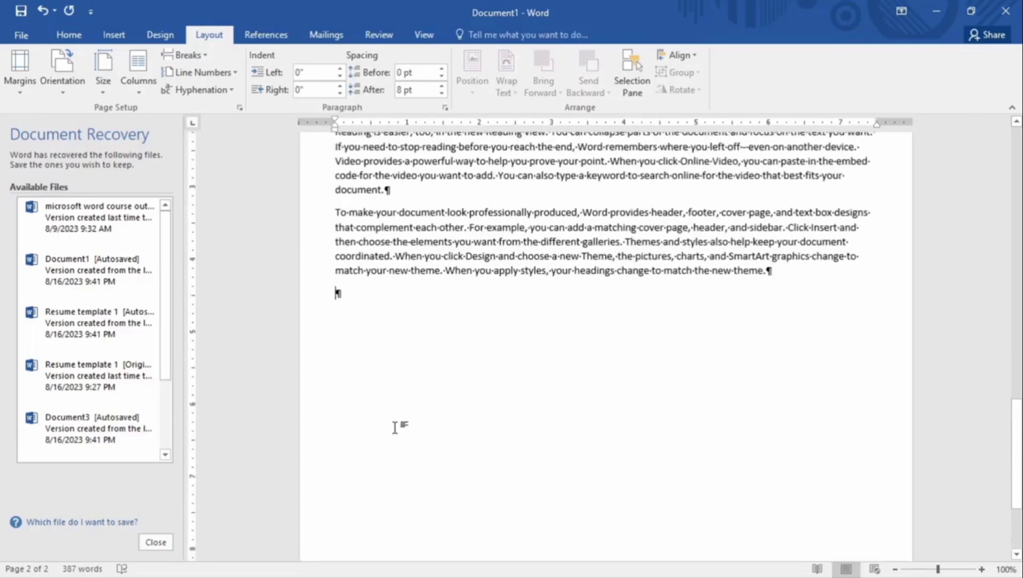
scroll(395, 427, up, 5)
click(336, 458)
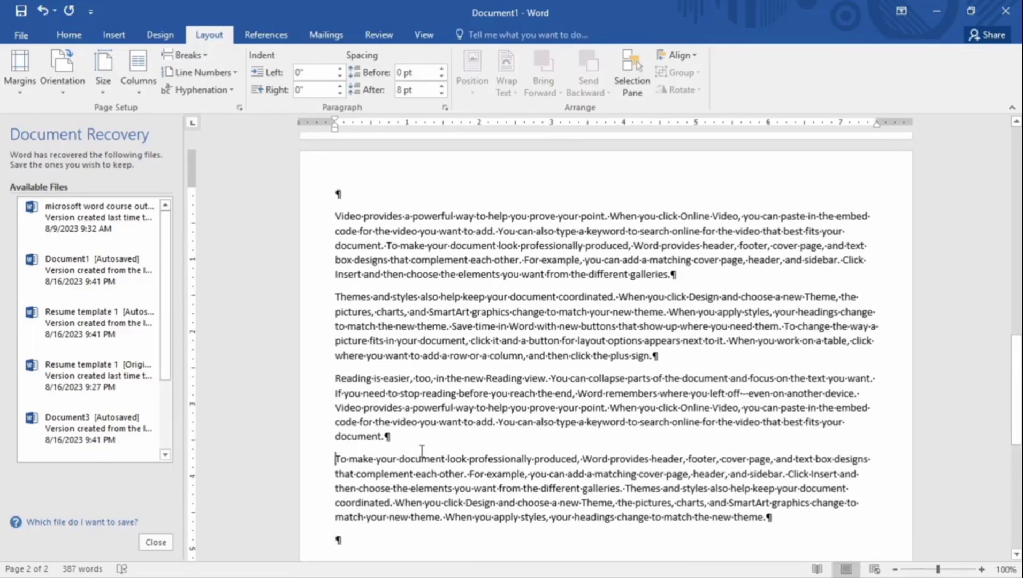
Insert a page break before the 'To make your document look professionally produced' paragraph
click(184, 55)
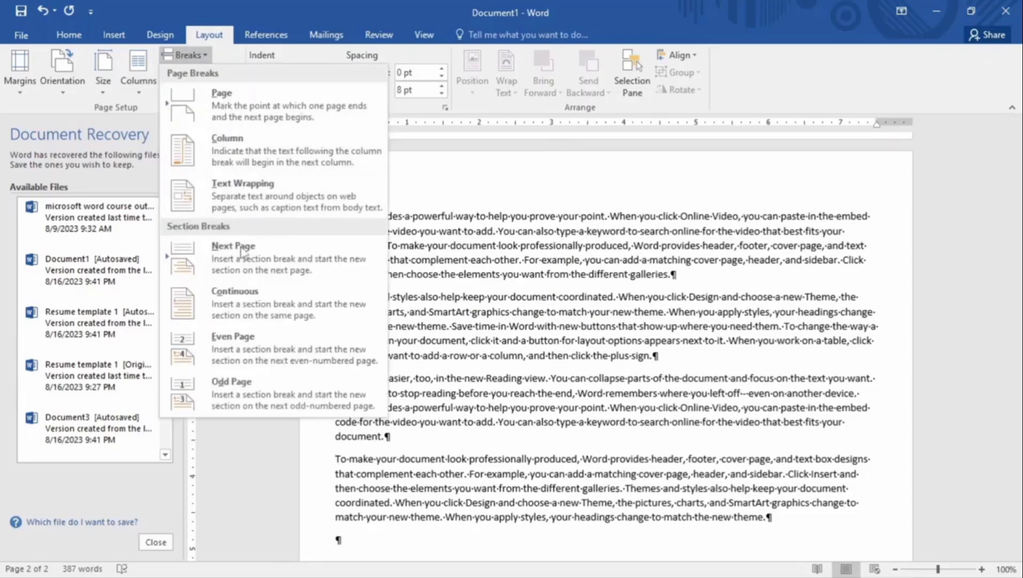
click(235, 102)
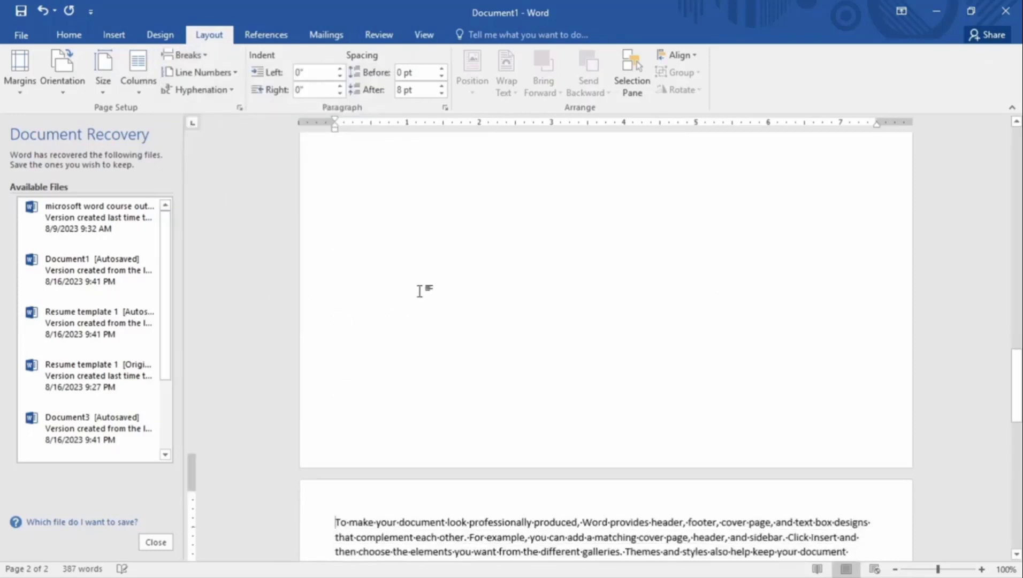
scroll(391, 316, down, 5)
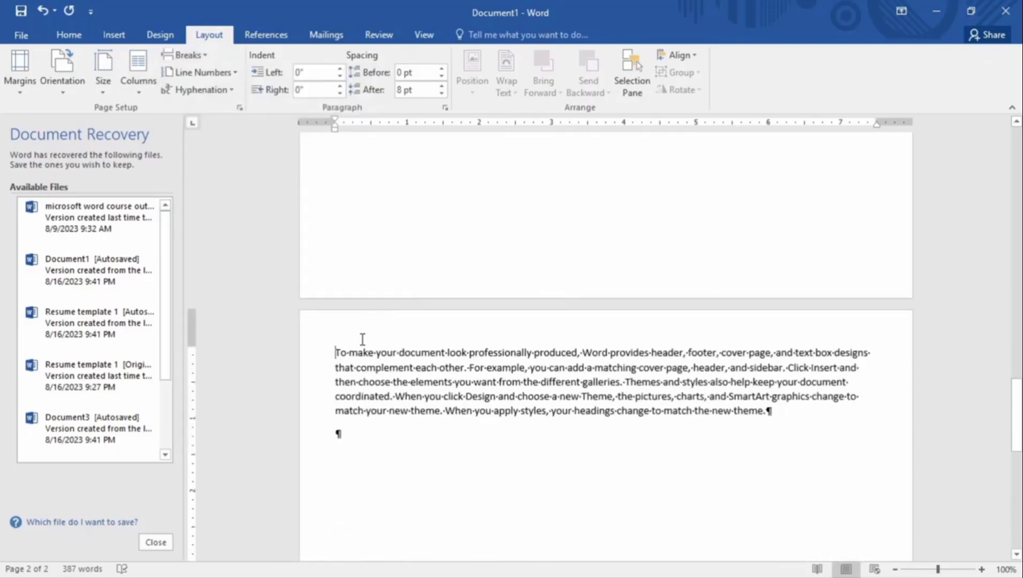
Try Normal margins on this section, then restore its Narrow margins
click(20, 69)
click(55, 129)
scroll(378, 325, up, 15)
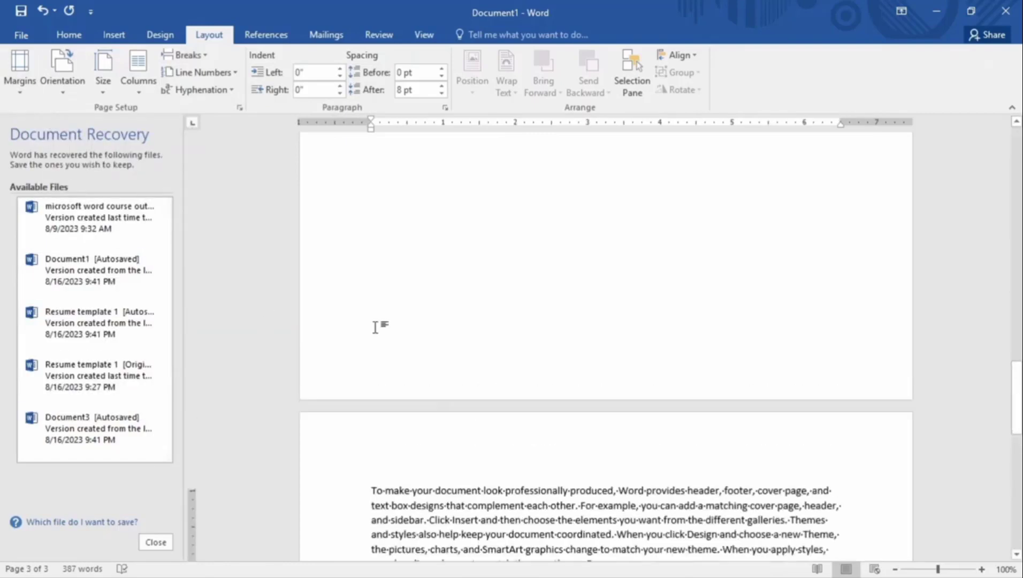
scroll(378, 325, up, 3)
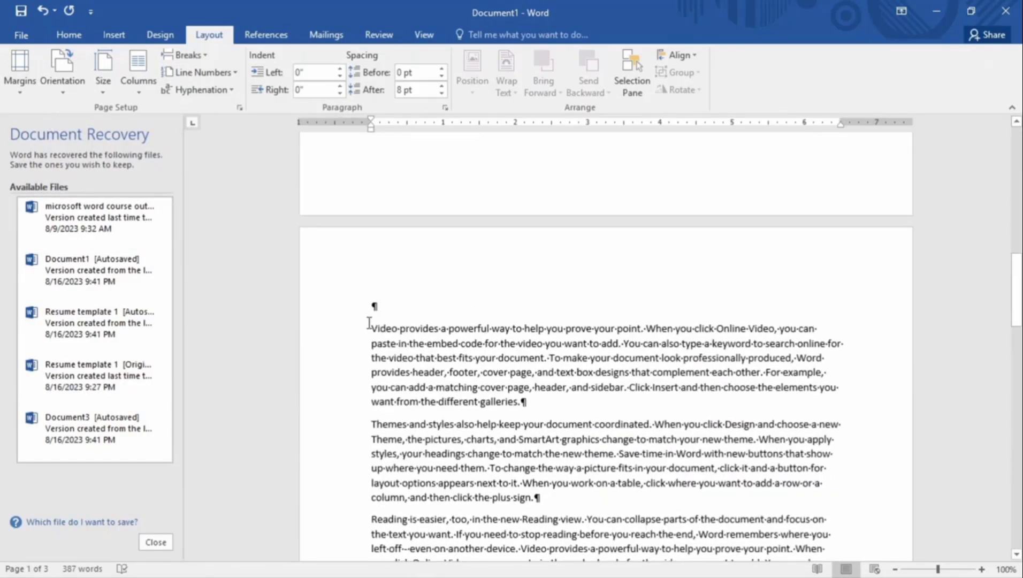
click(38, 63)
click(44, 163)
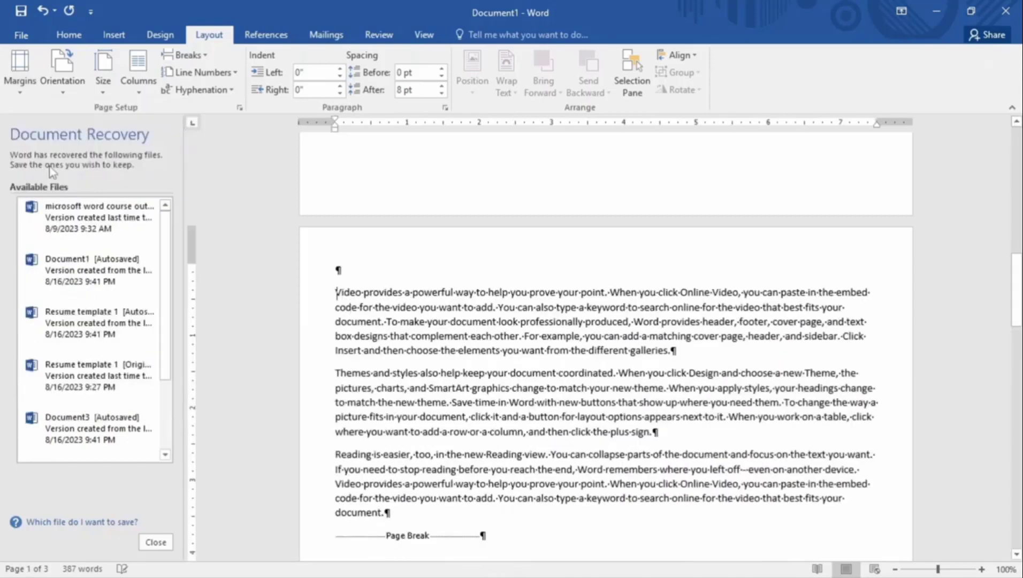
scroll(293, 297, up, 5)
scroll(325, 320, up, 3)
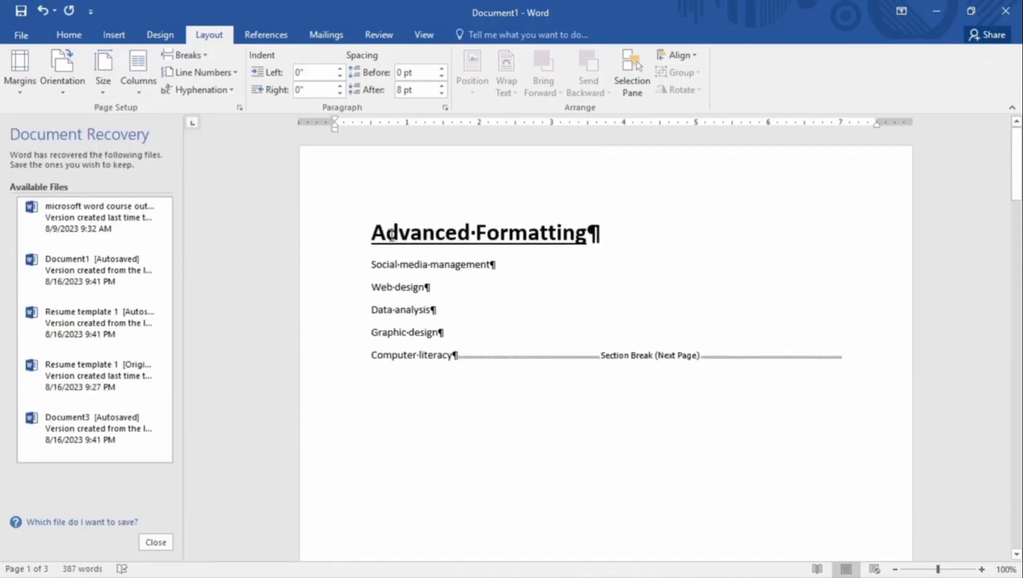
scroll(392, 235, down, 20)
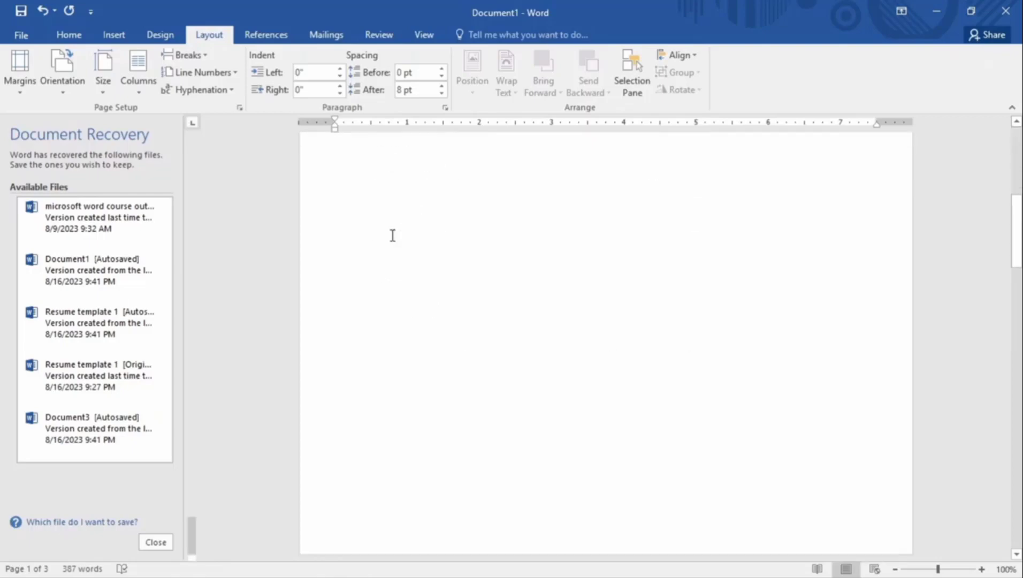
scroll(393, 236, down, 5)
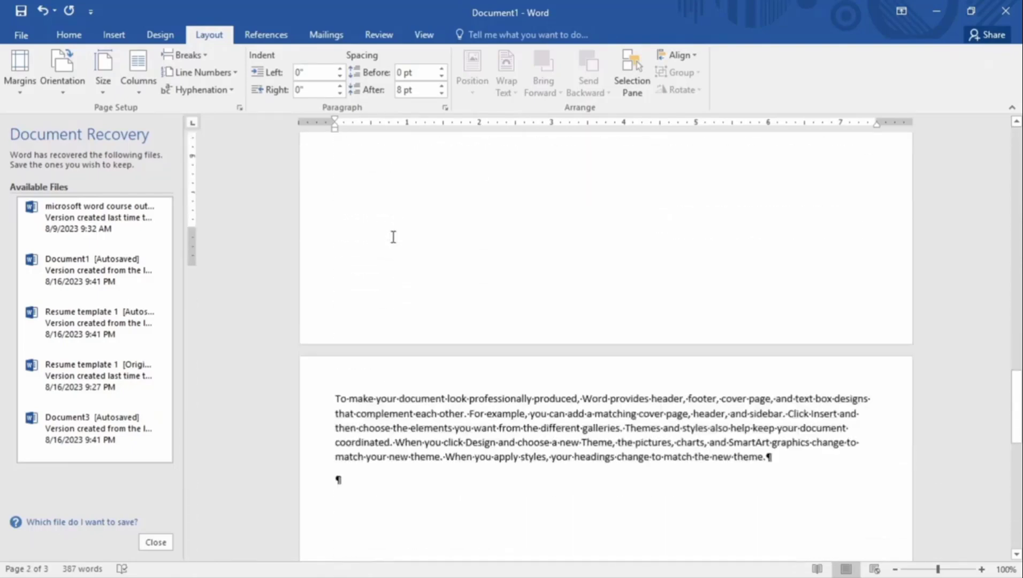
scroll(369, 235, up, 15)
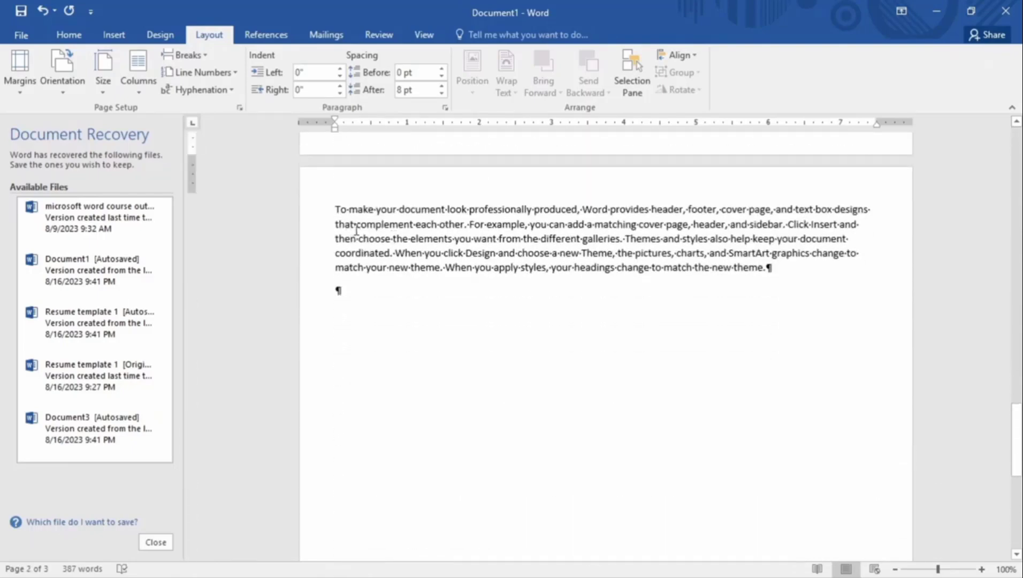
scroll(382, 251, down, 5)
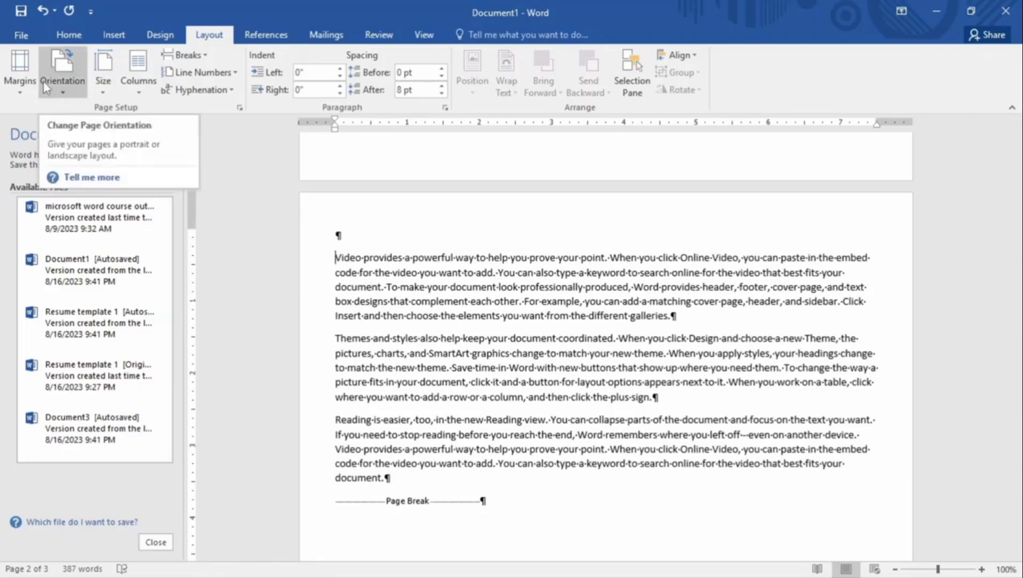
scroll(455, 305, up, 8)
scroll(456, 307, up, 5)
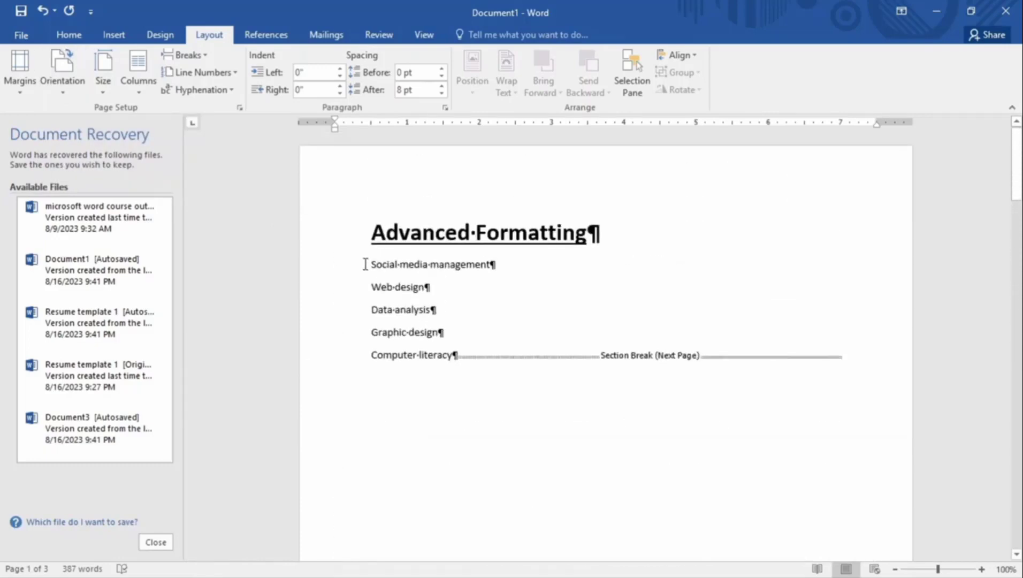
Look over the Columns and Breaks options, closing them without inserting anything
click(138, 75)
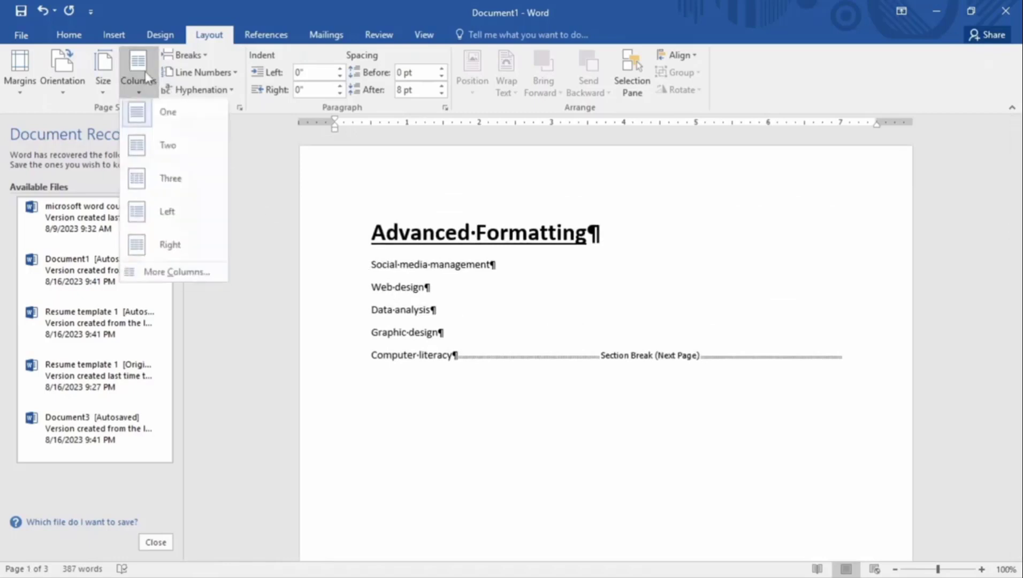
click(185, 55)
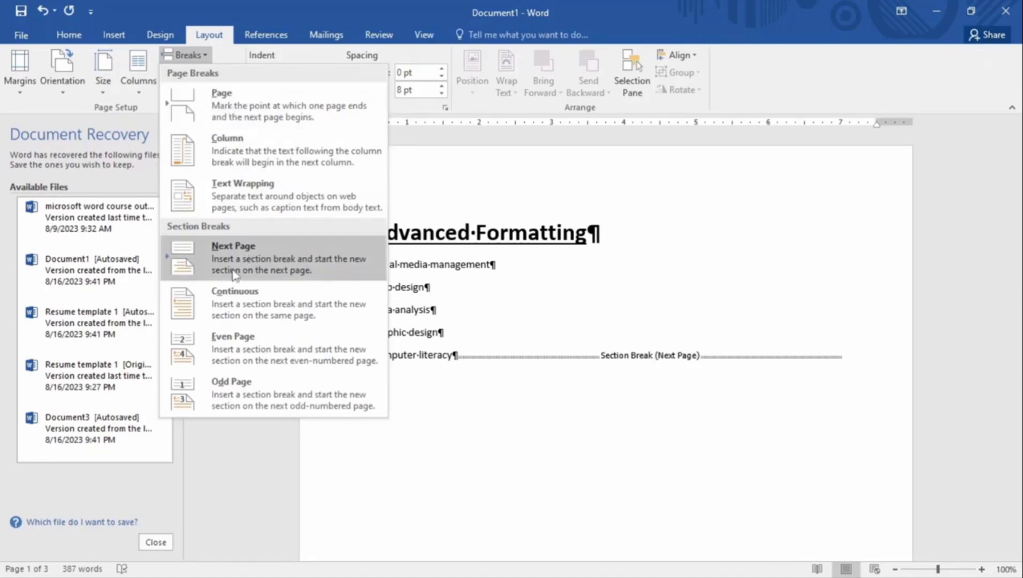
click(462, 172)
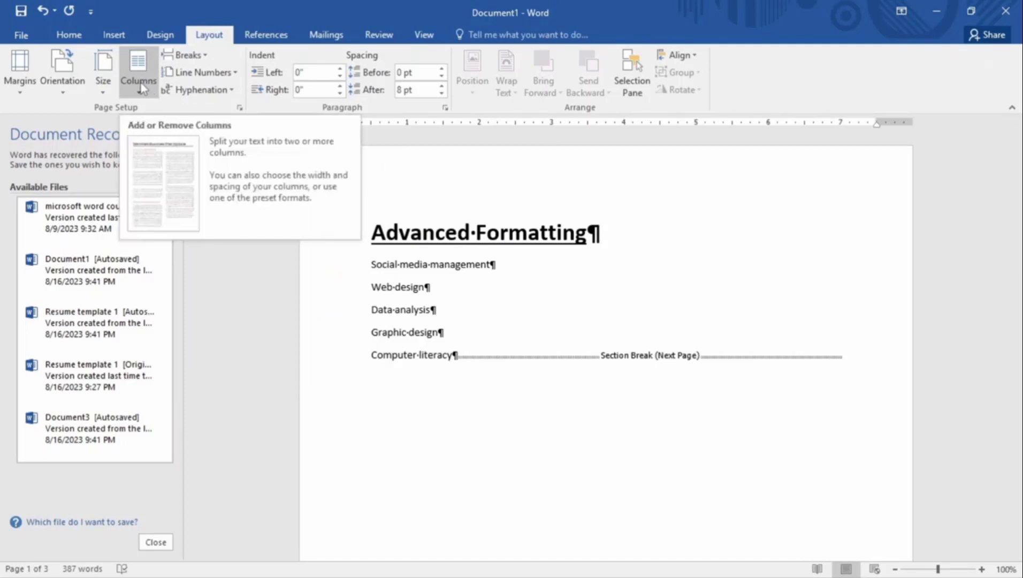
Turn on Continuous line numbering through the document
click(177, 75)
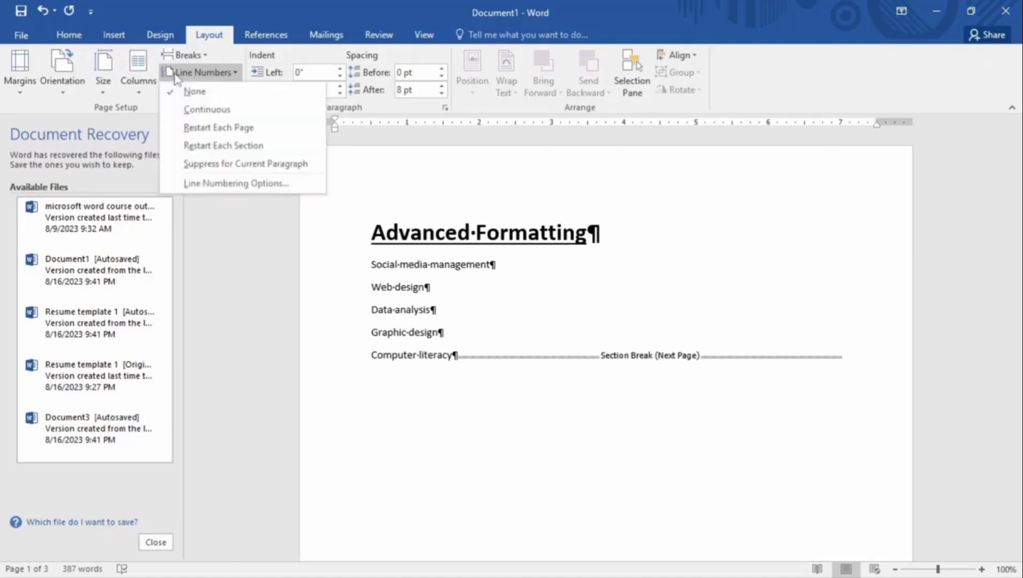
click(198, 112)
scroll(304, 246, down, 10)
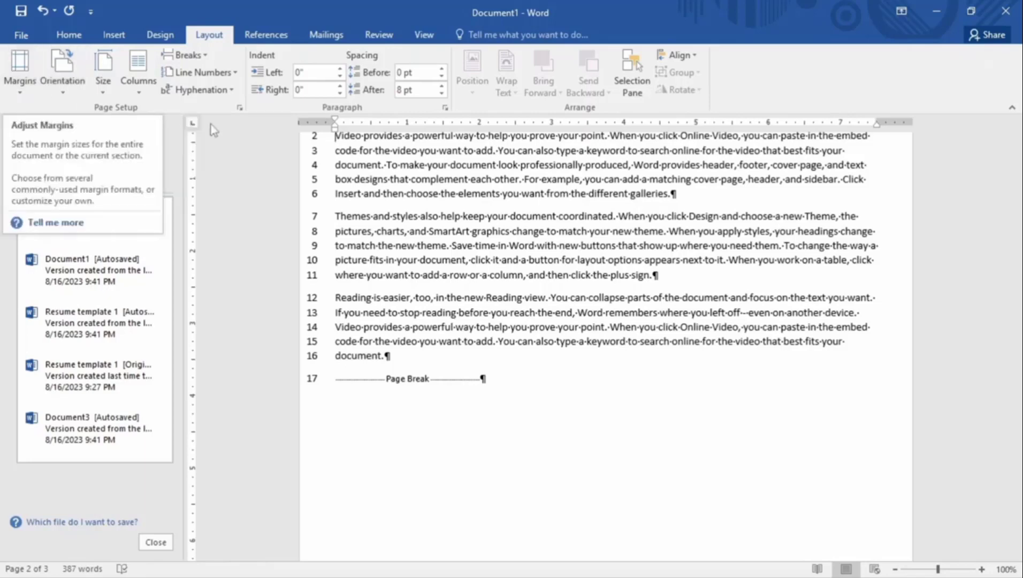
scroll(400, 294, up, 5)
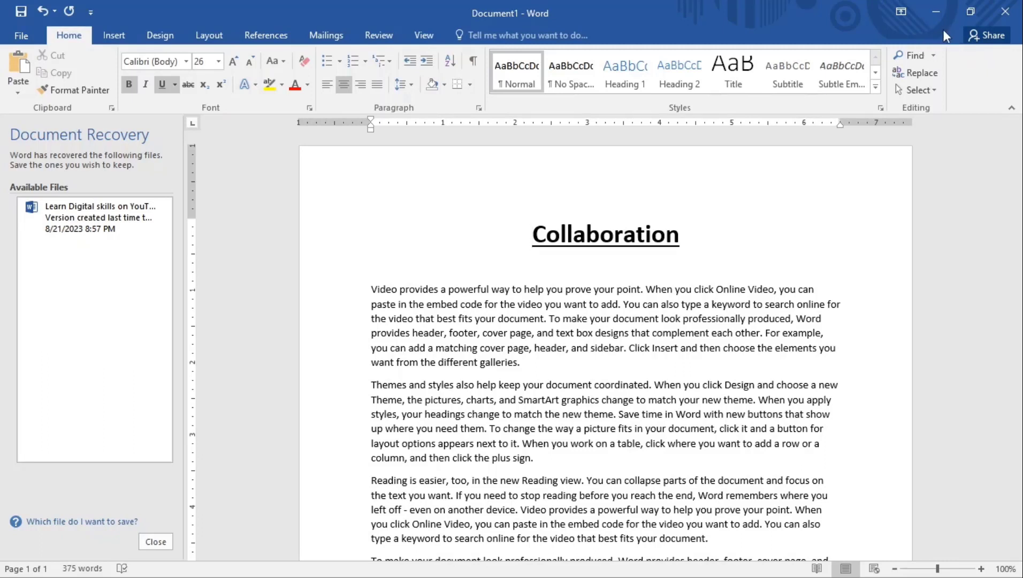
Open the Share pane for the Collaboration document
click(989, 36)
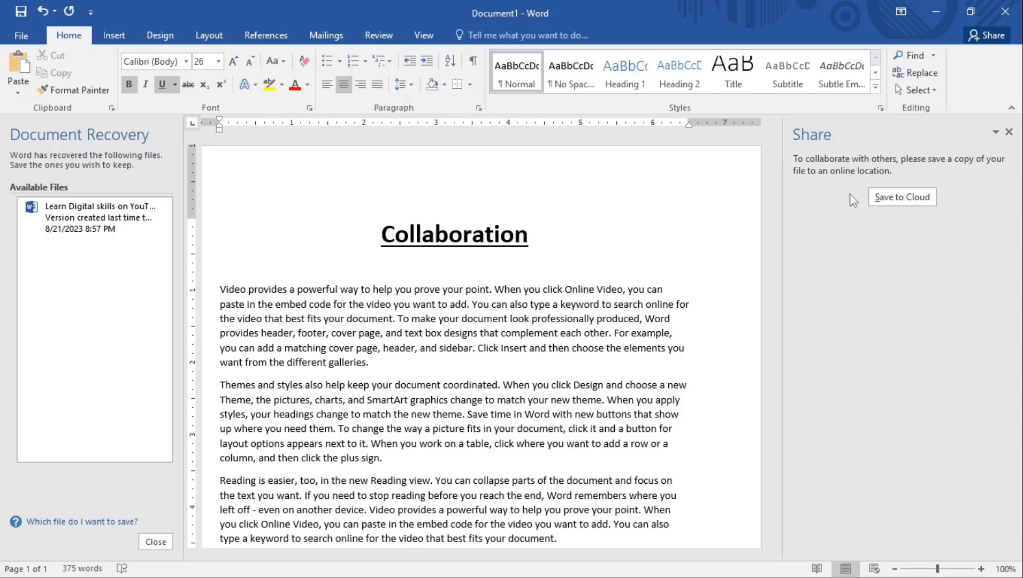
Save a copy of the document to OneDrive under the name Collaboration
click(903, 198)
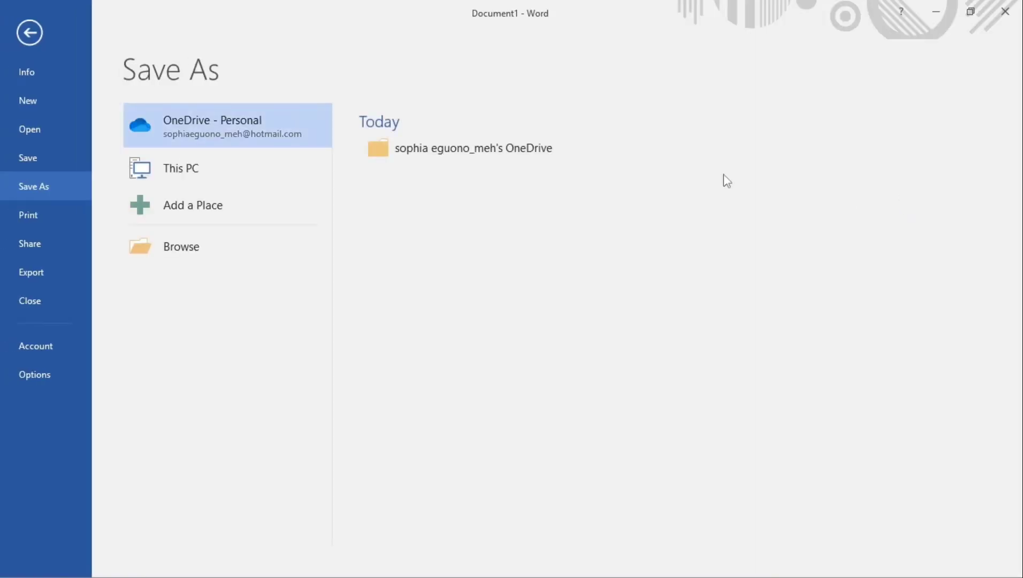
click(445, 155)
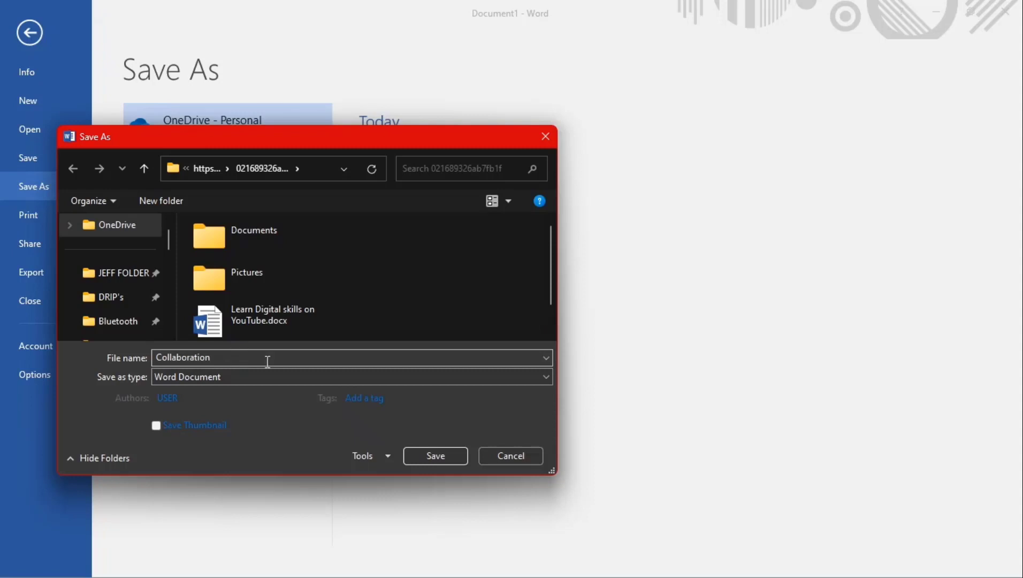
click(436, 452)
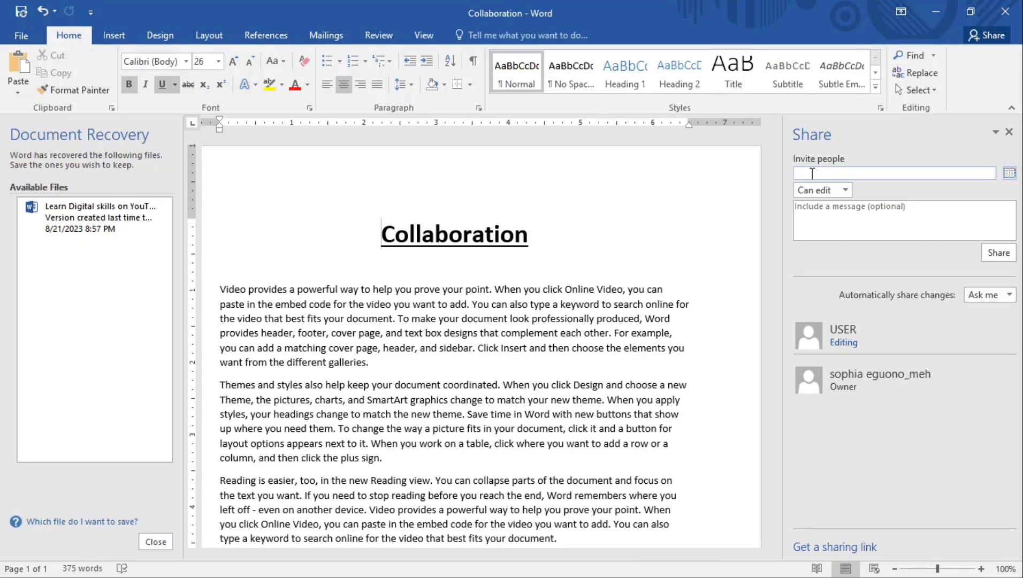
Add the collaborator's e-mail address as an invitee with Can edit permission
click(811, 172)
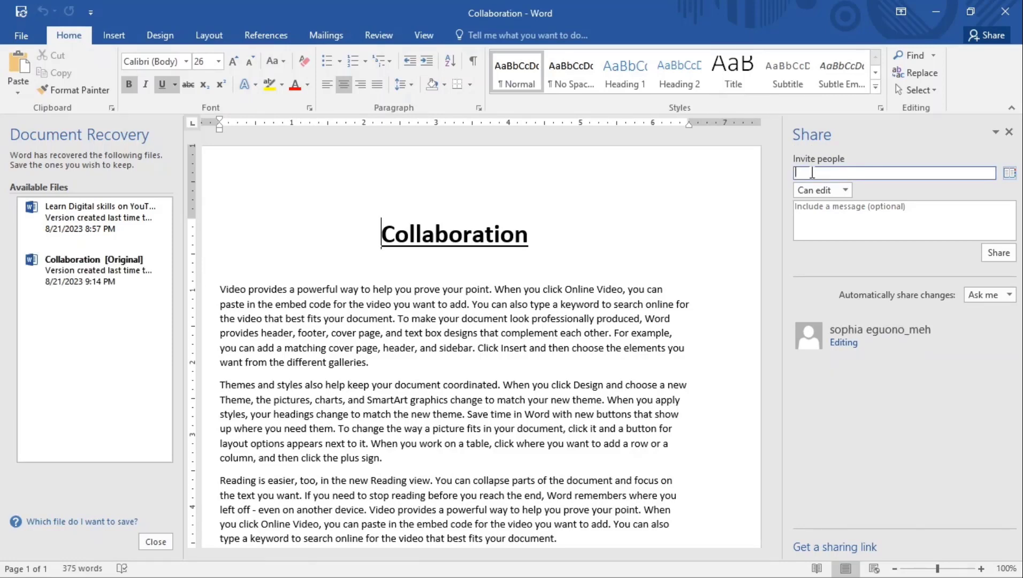
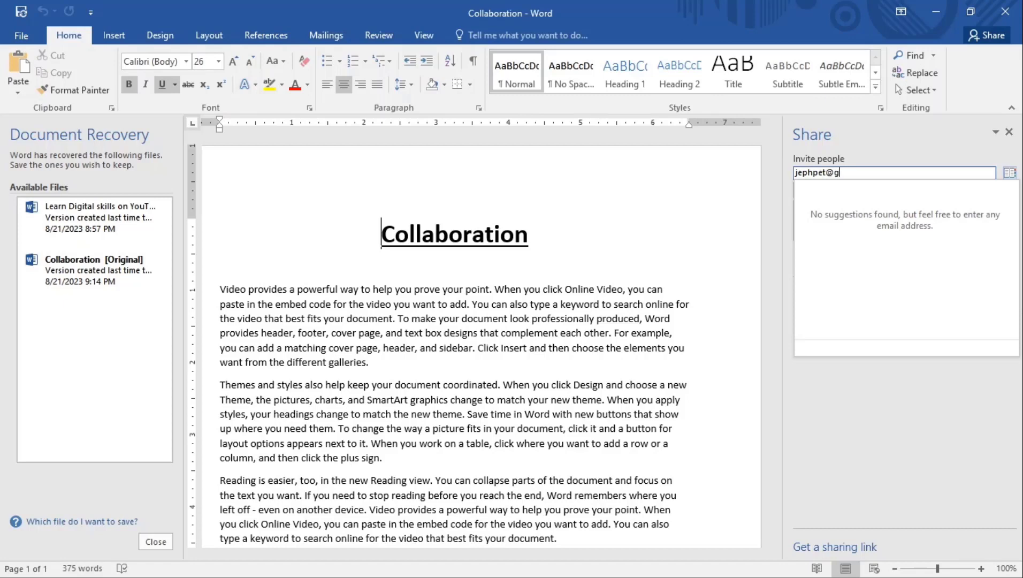
key(Return)
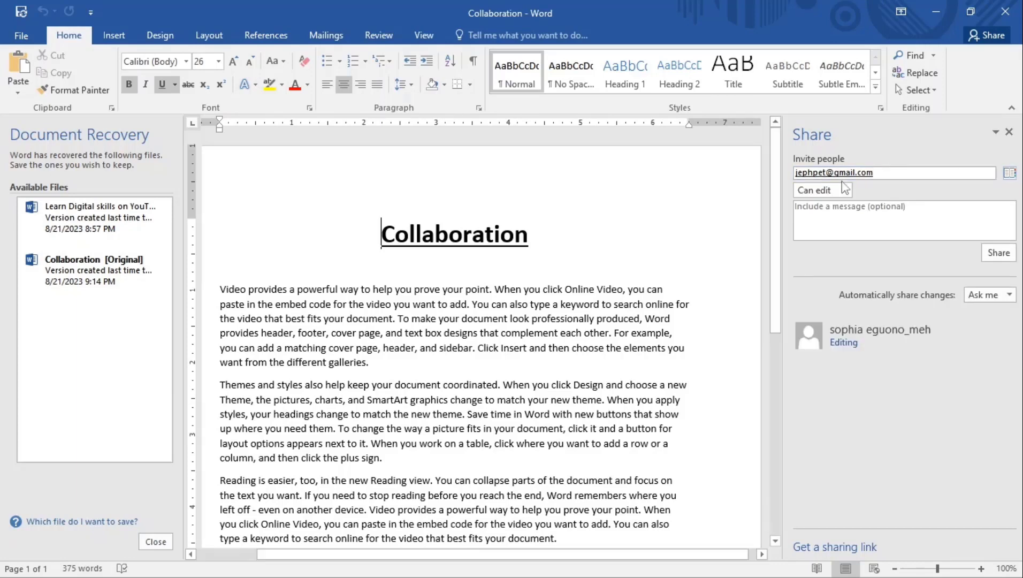
mouse_move(869, 173)
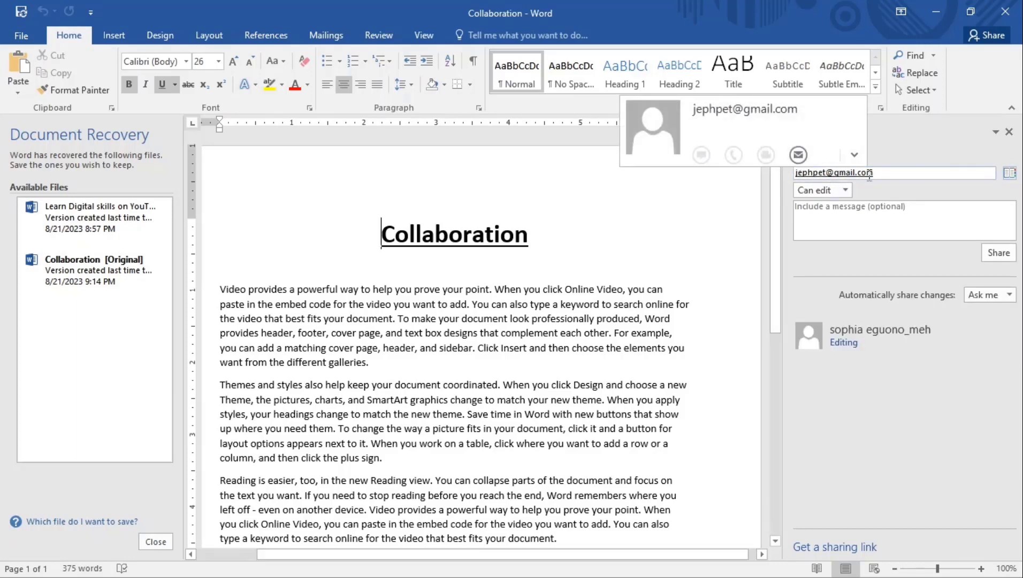
click(845, 191)
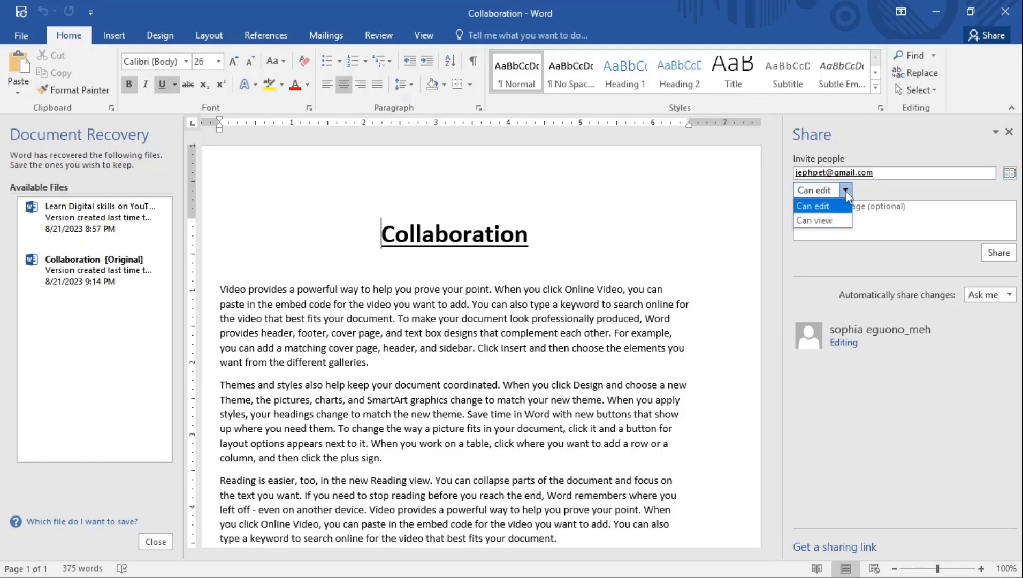
click(835, 206)
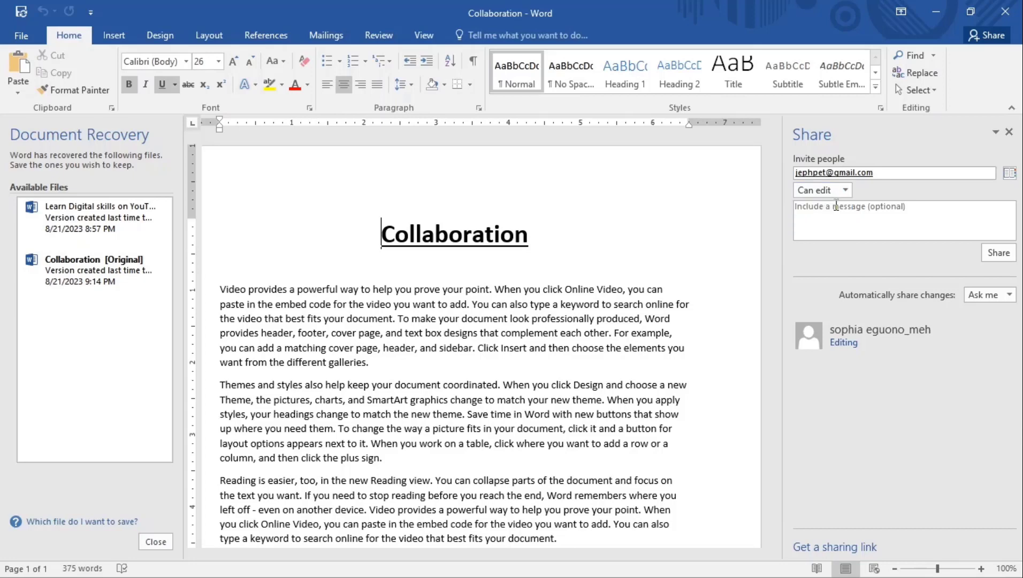
Write a 'please review' message to the invitee and bring up the sharing-link options
click(810, 210)
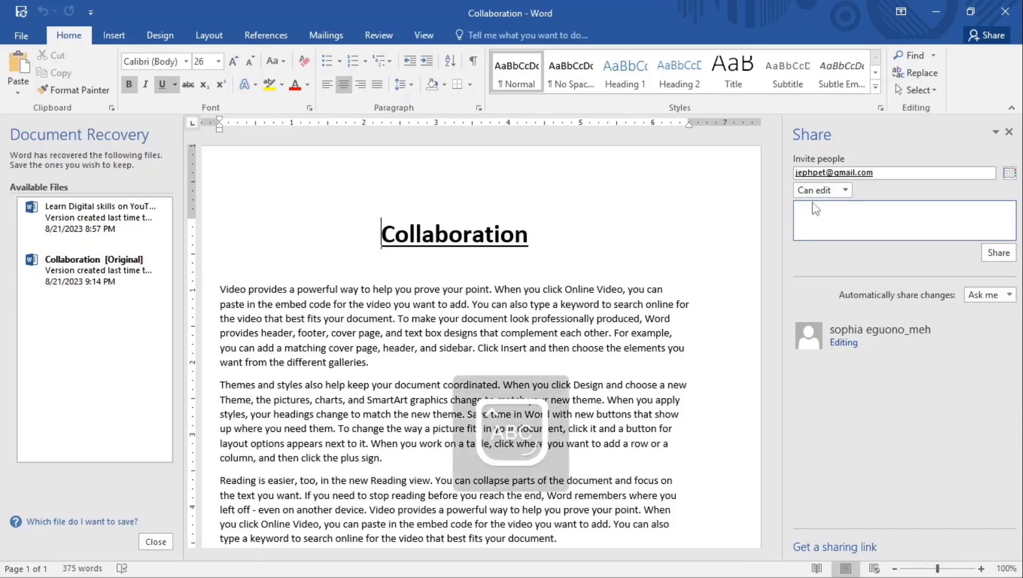
text(P)
key(Caps_Lock)
text(lease review)
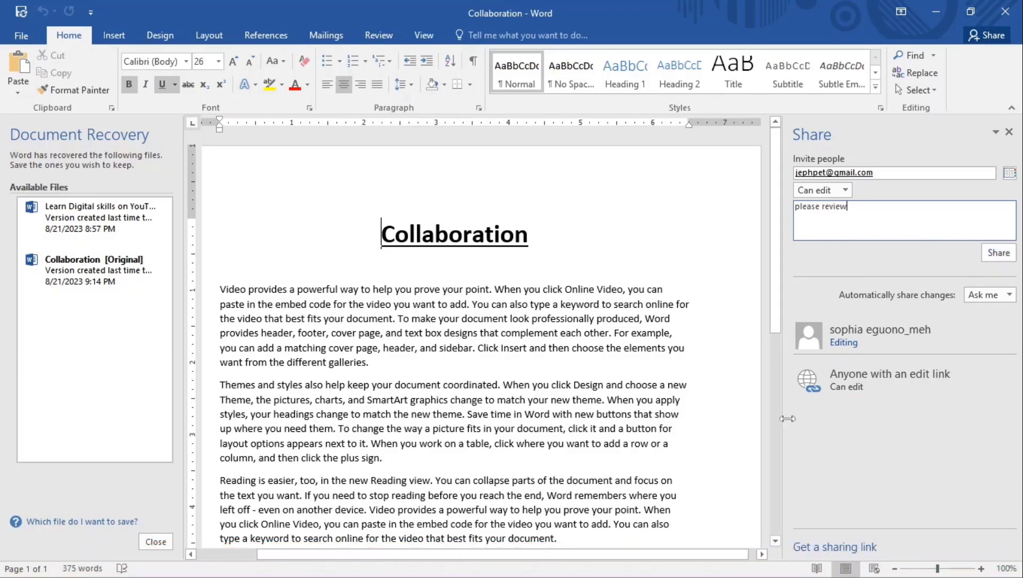
click(837, 547)
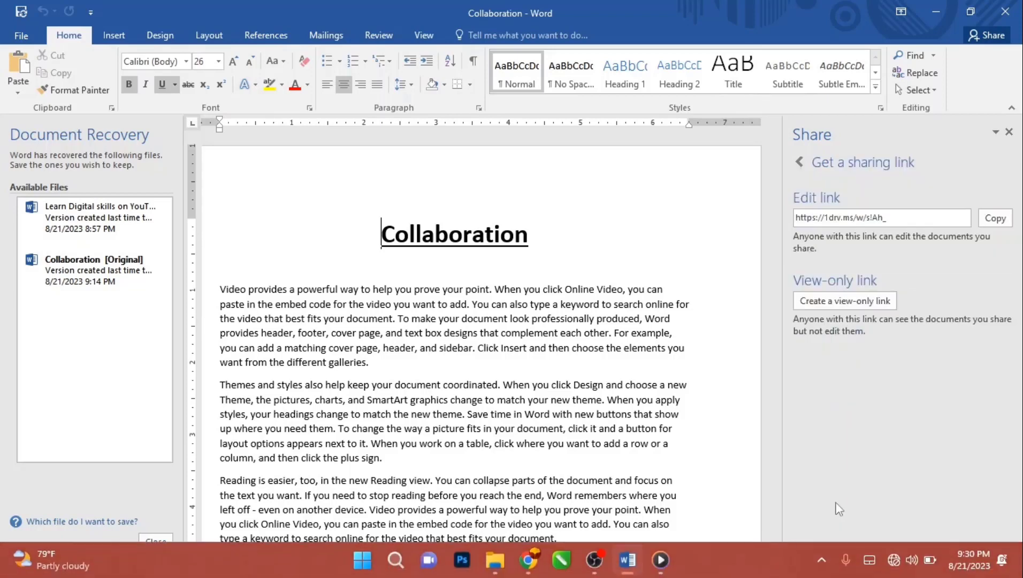
Copy the Collaboration edit link and minimize Word
click(996, 218)
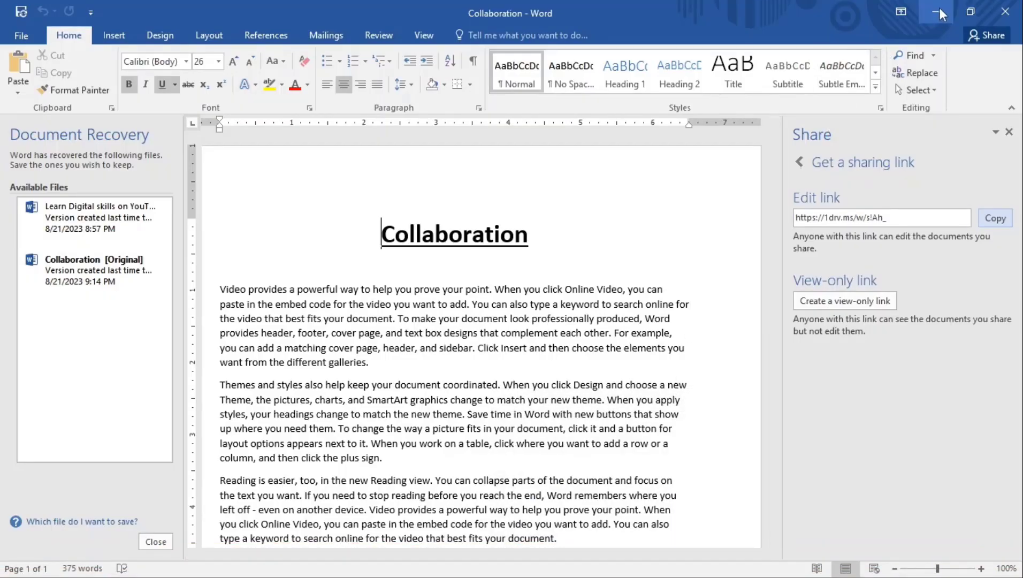
click(938, 7)
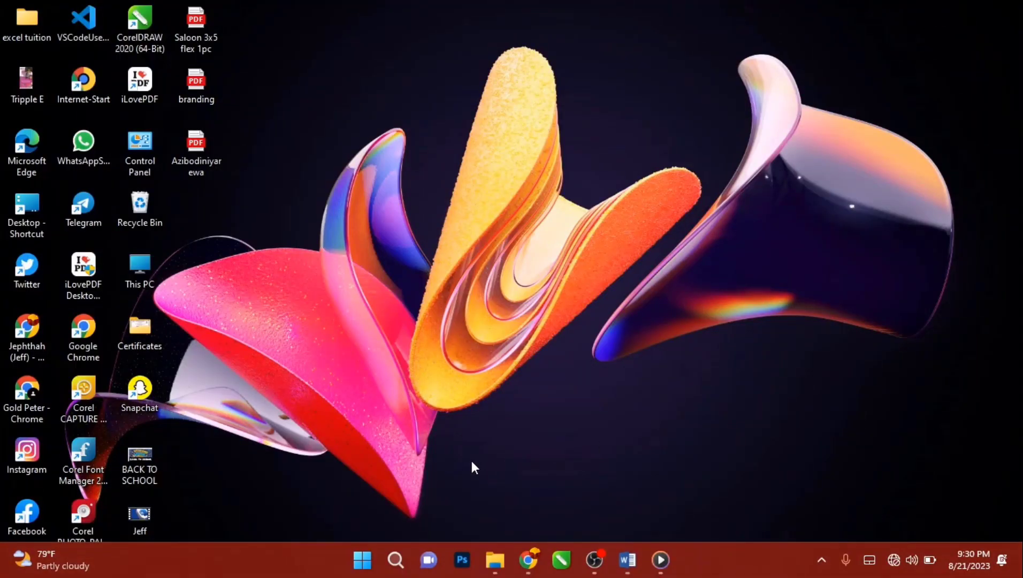
Paste the copied Collaboration edit link into Chrome's address bar and load it
click(527, 560)
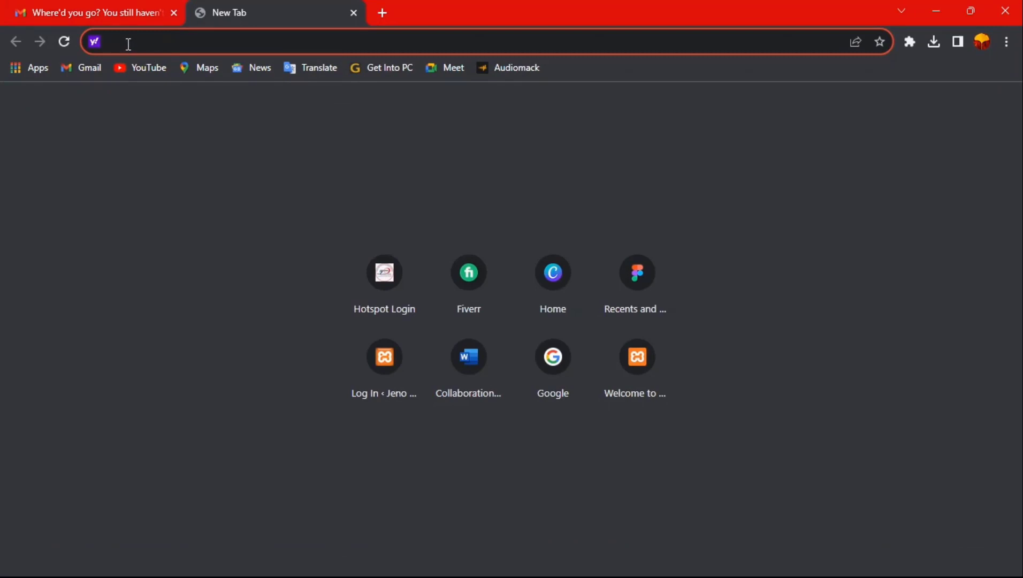
key(ctrl+v)
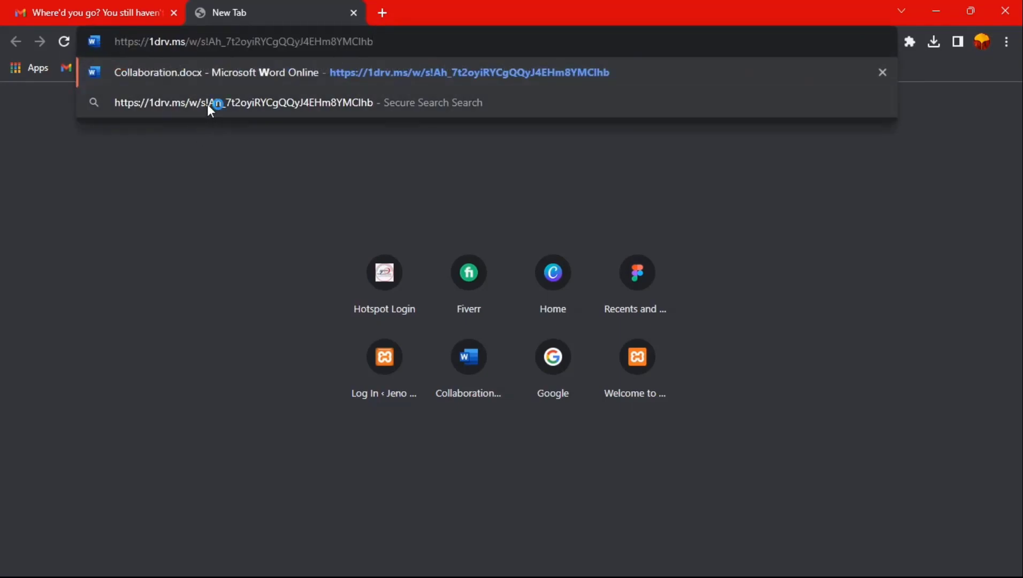
key(Return)
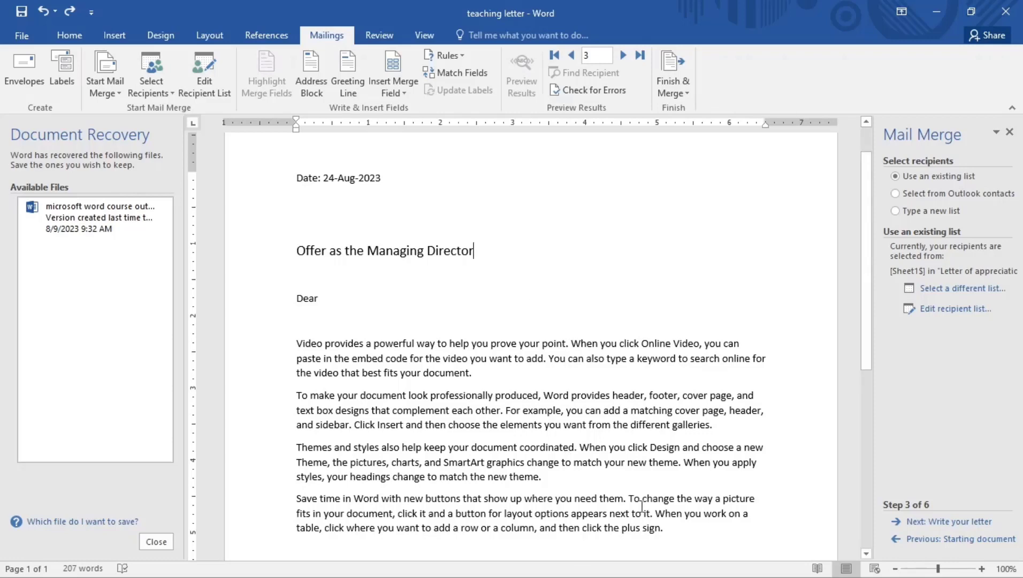
mouse_move(684, 577)
click(670, 556)
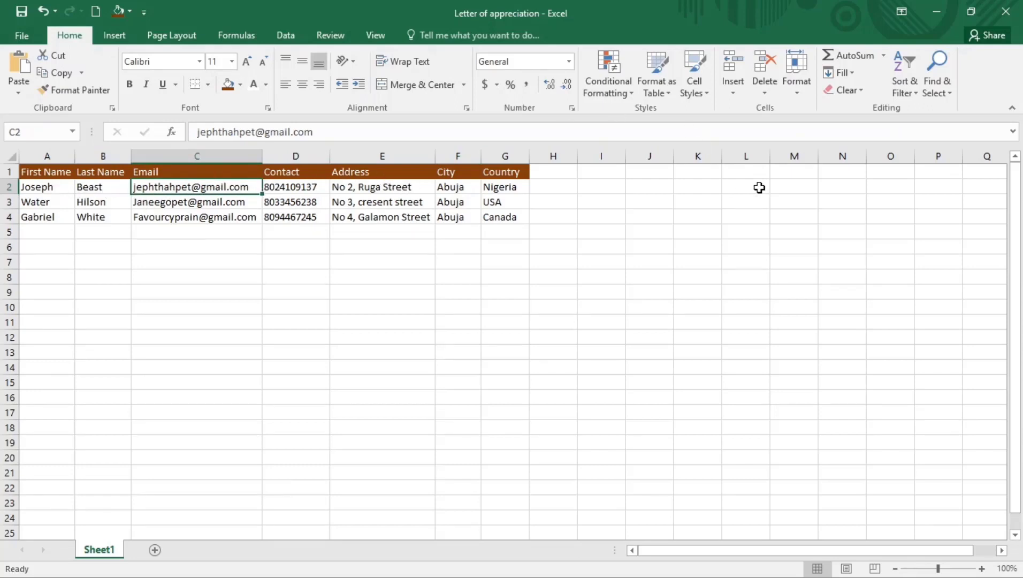
click(937, 10)
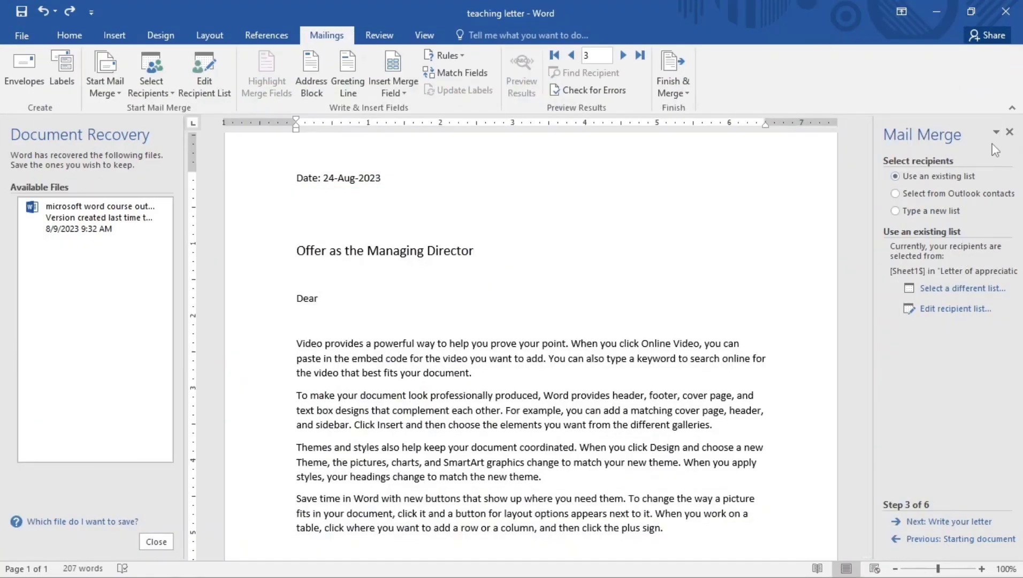
Close the Mail Merge pane, re-pin the ribbon, and list the Start Mail Merge types
click(1009, 131)
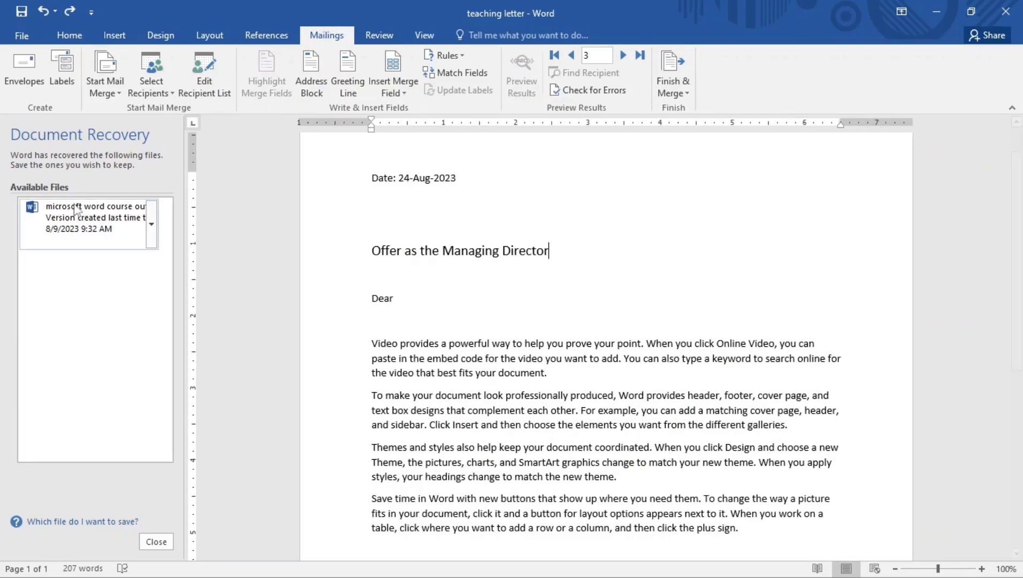
double_click(322, 34)
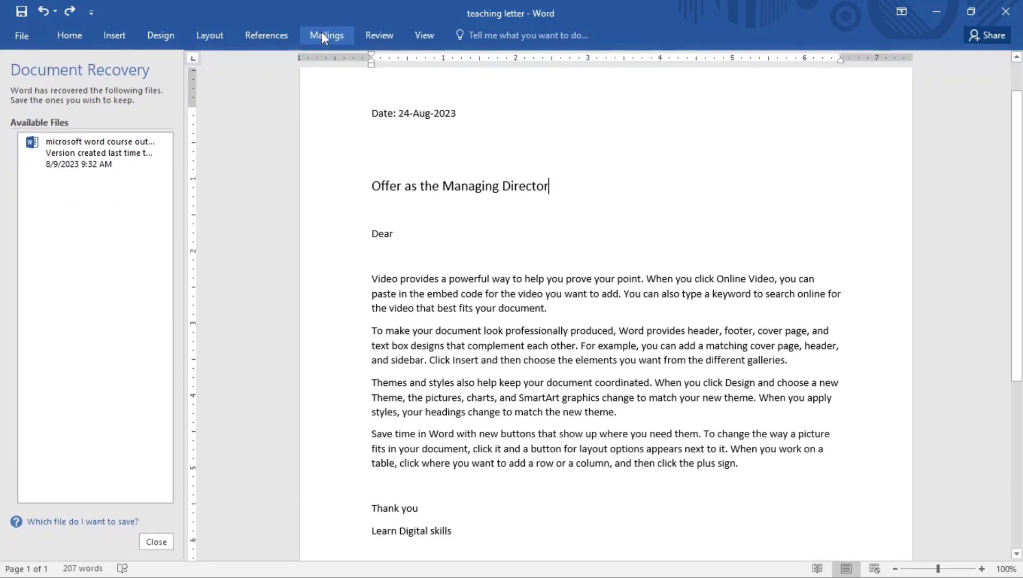
click(325, 34)
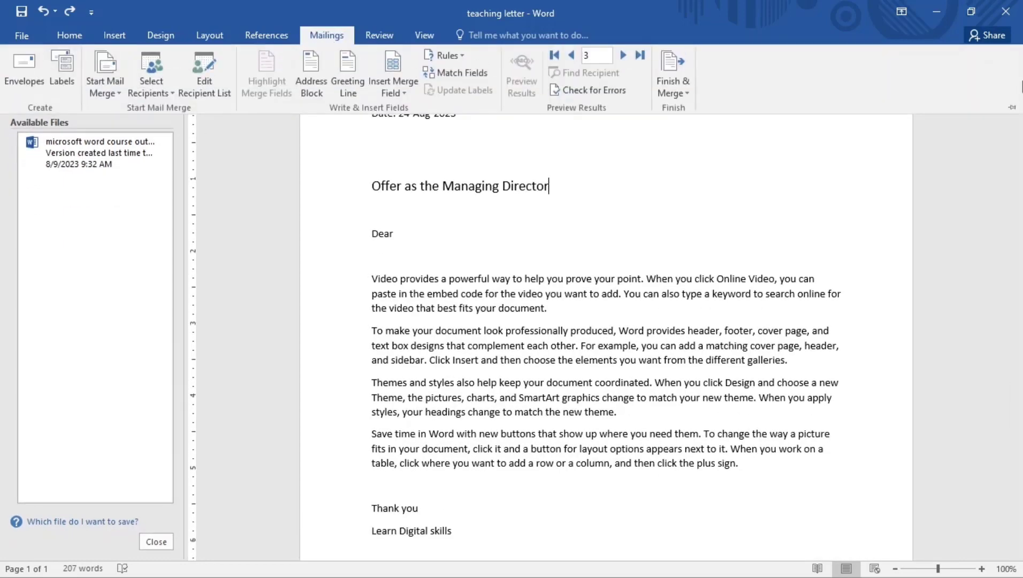
click(1011, 108)
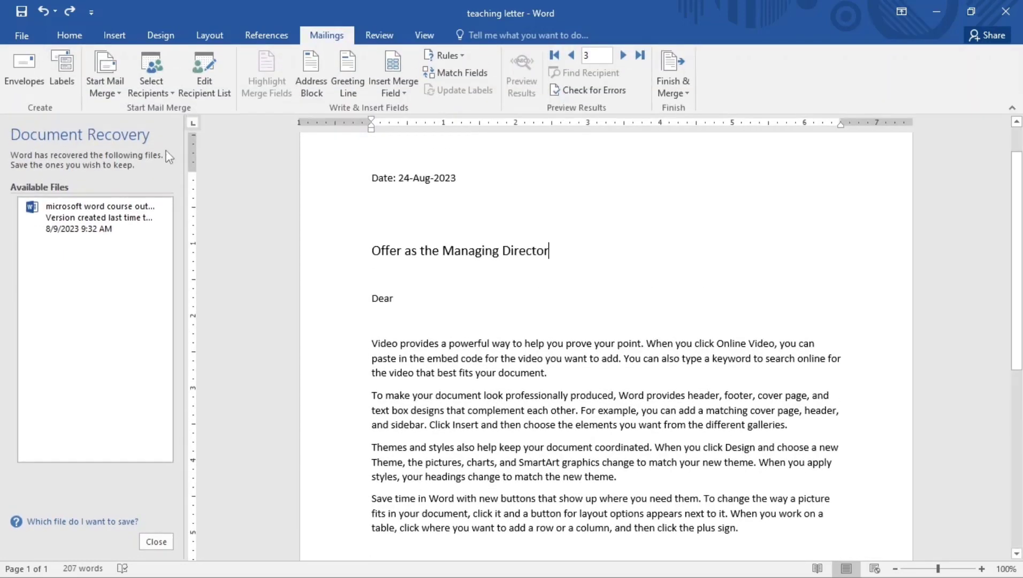
click(112, 87)
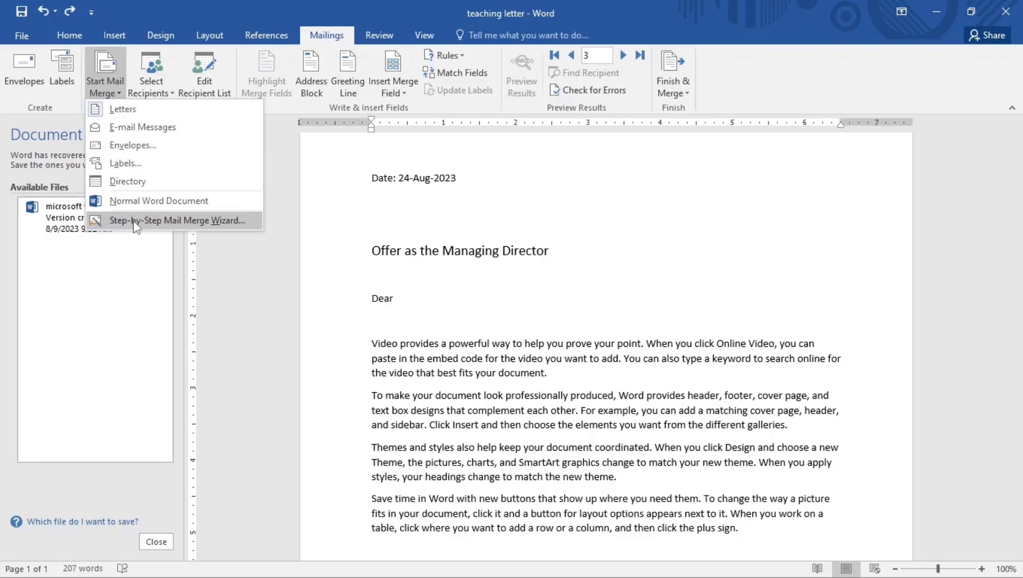
Launch the Step-by-Step Mail Merge Wizard and choose the Desktop's Letter of appreciation workbook as recipients
click(149, 220)
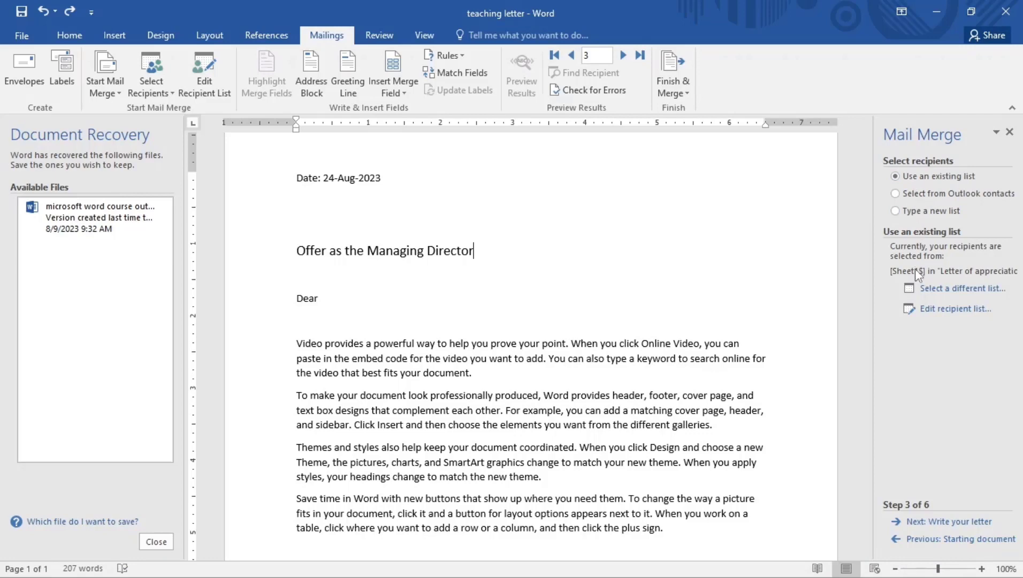
click(947, 289)
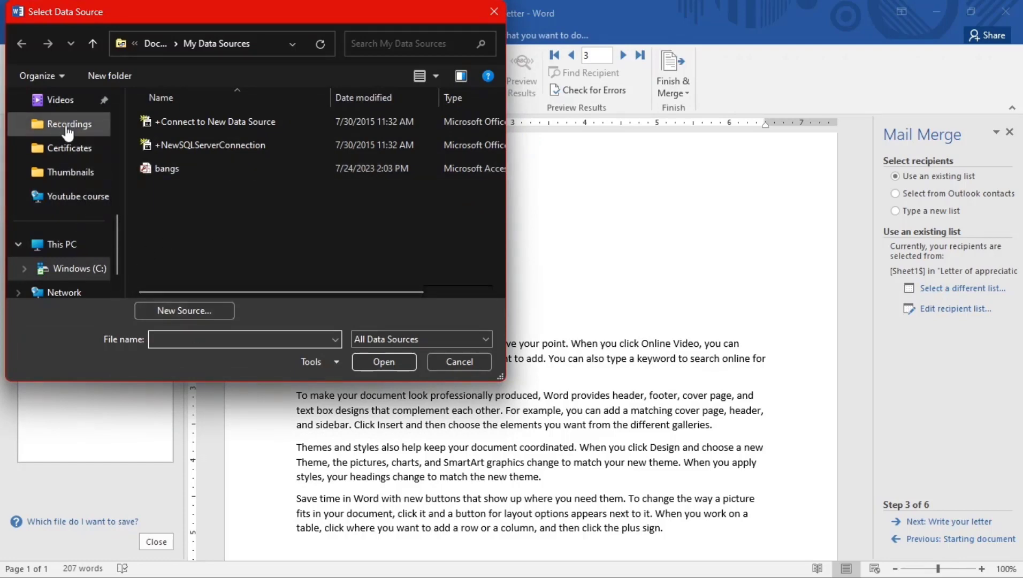
scroll(69, 144, up, 3)
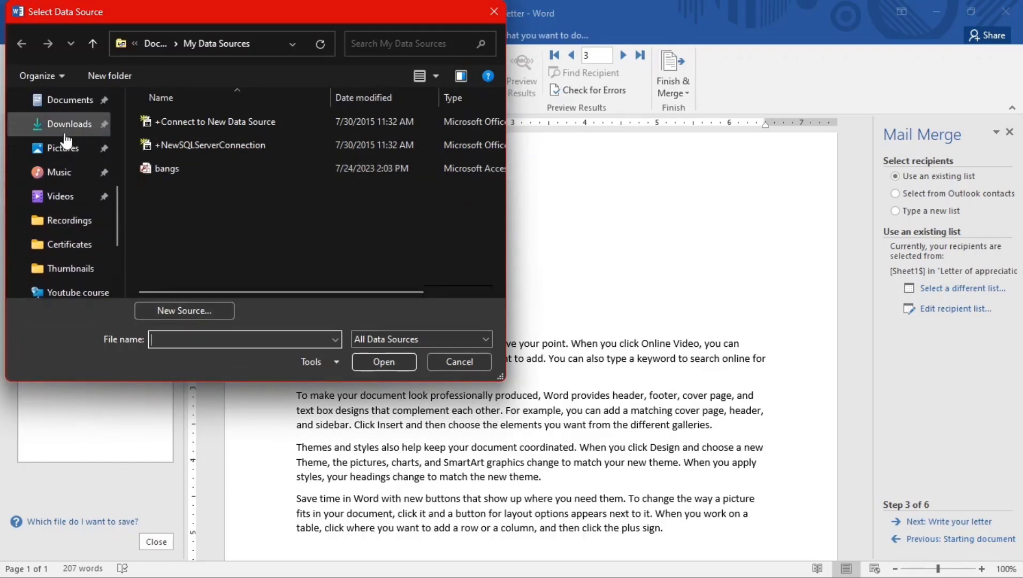
scroll(63, 141, up, 3)
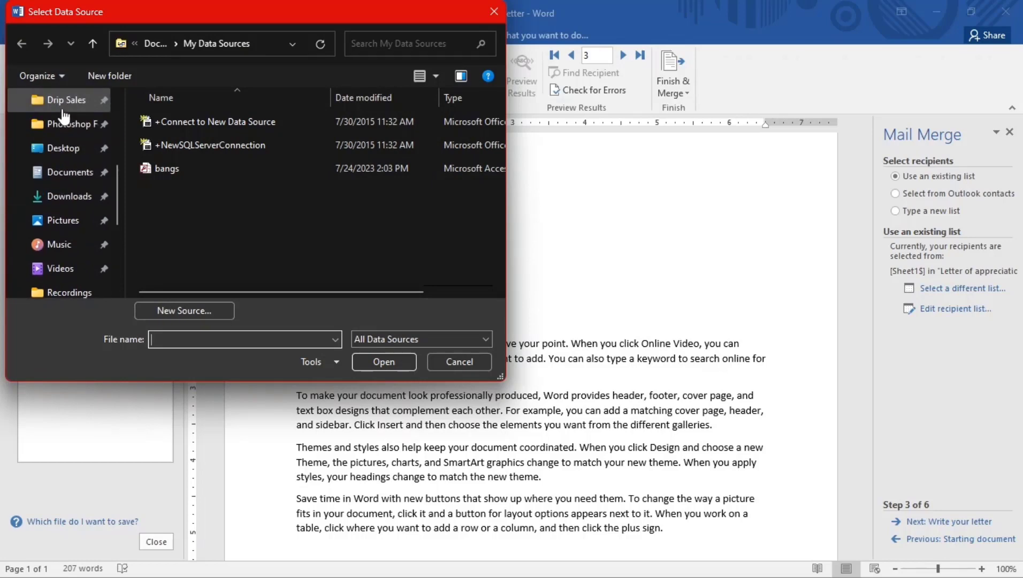
click(63, 148)
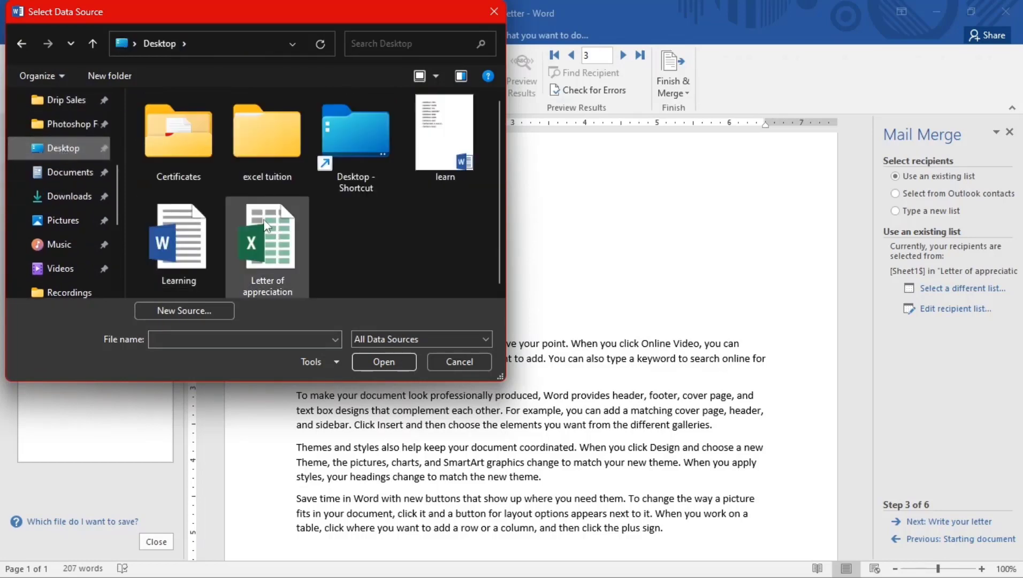
click(265, 243)
click(362, 360)
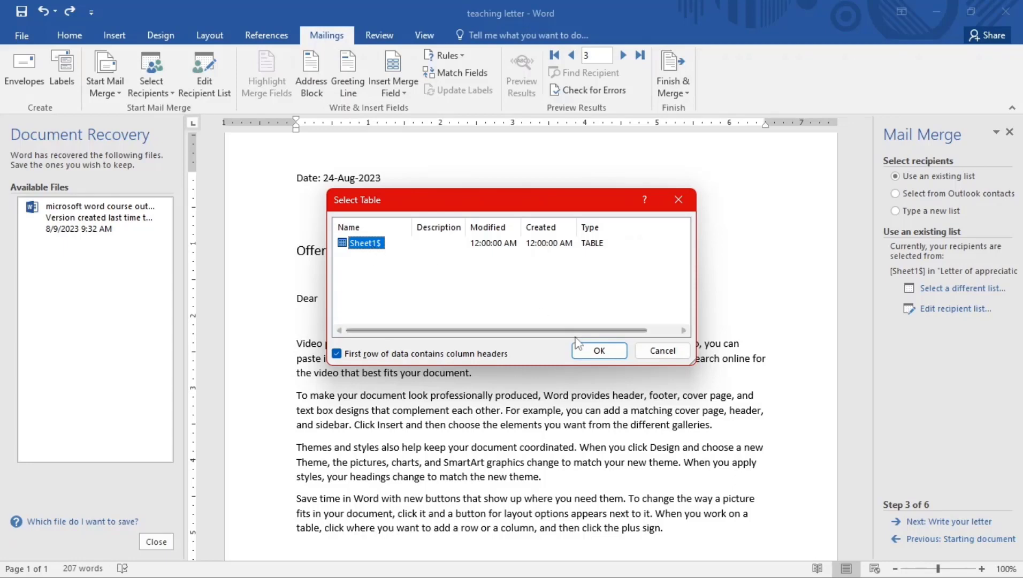
Use Sheet1$ as the recipient table and keep all three recipients checked in the merge
click(596, 354)
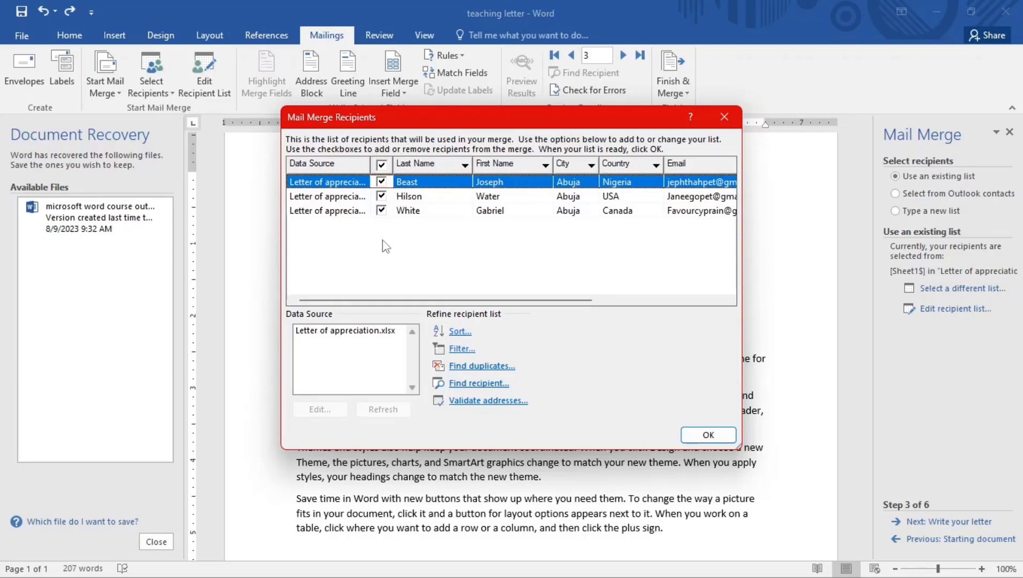
click(382, 166)
click(382, 165)
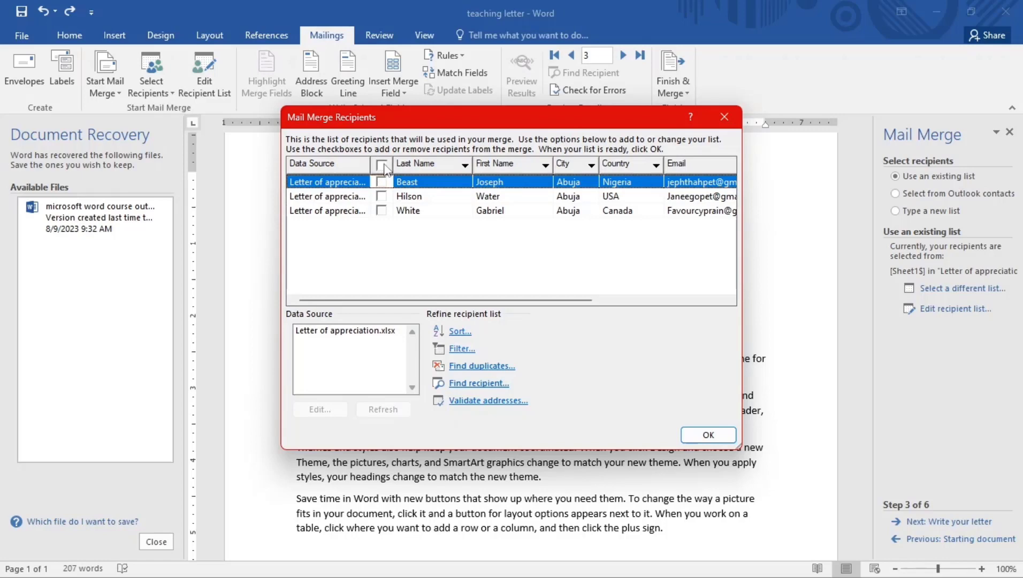
click(384, 210)
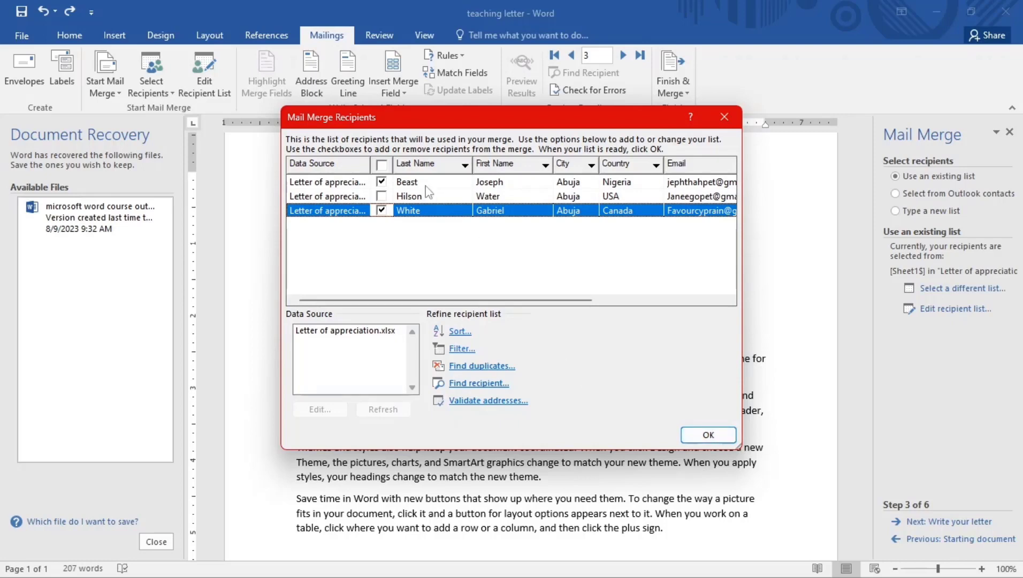
click(382, 165)
click(708, 435)
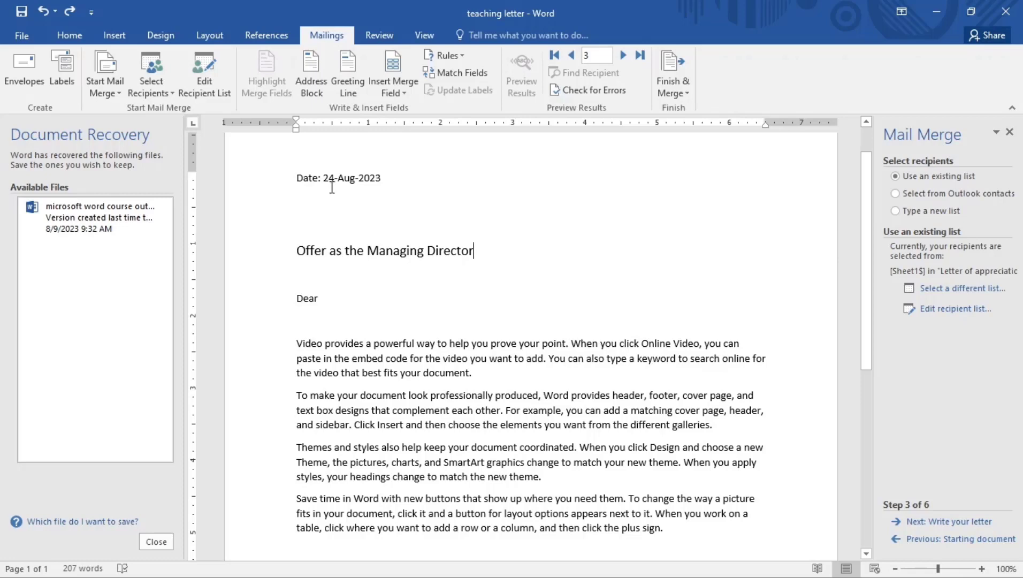
Insert the First_Name and Last_Name merge fields on the line below the date
click(399, 94)
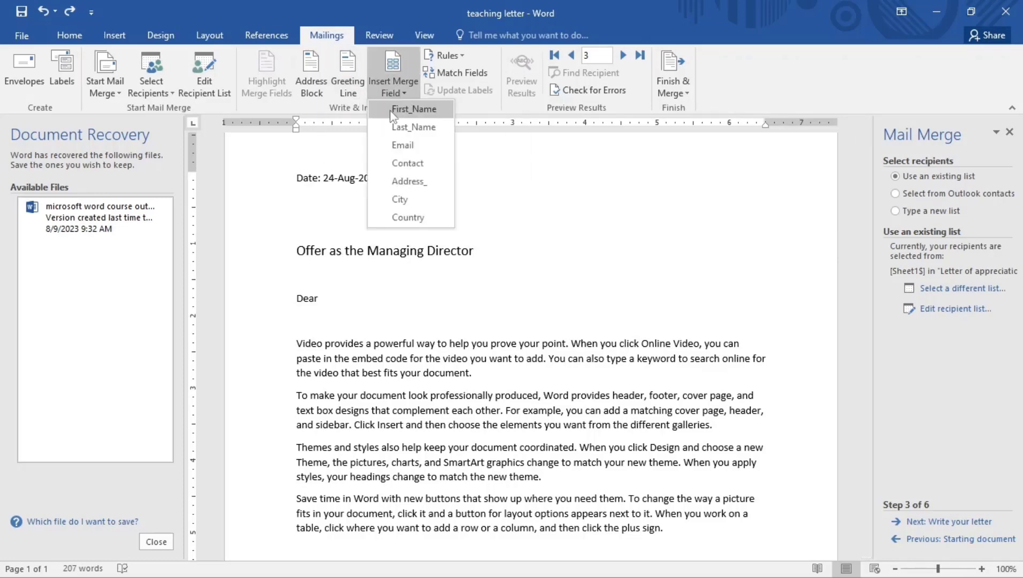
click(408, 114)
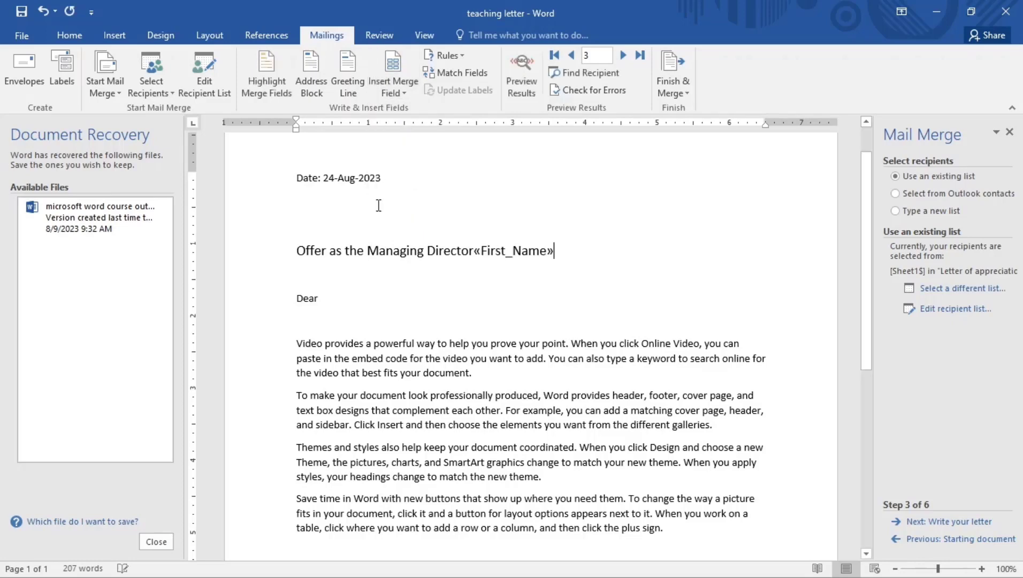
key(ctrl+z)
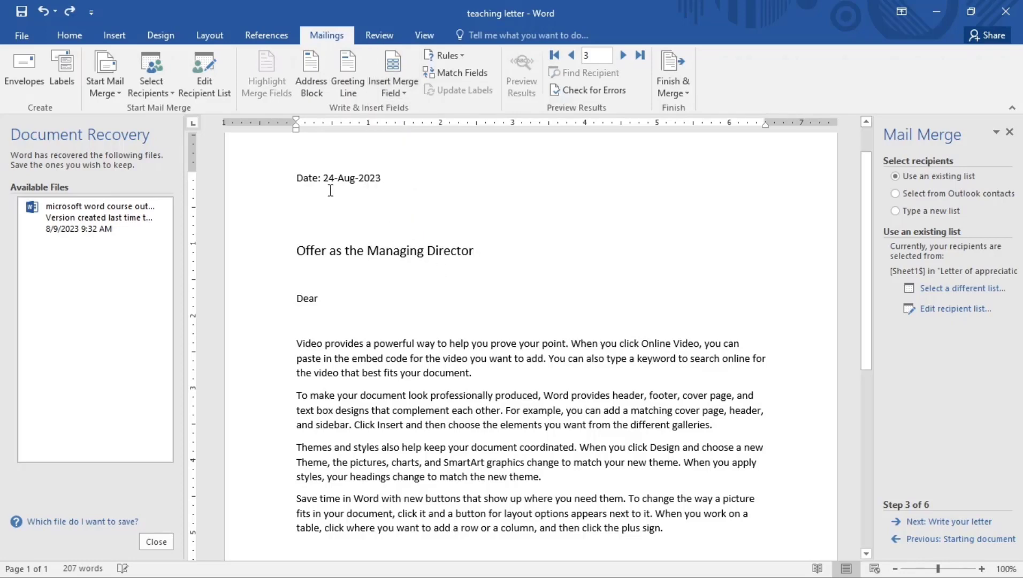
click(391, 93)
click(407, 108)
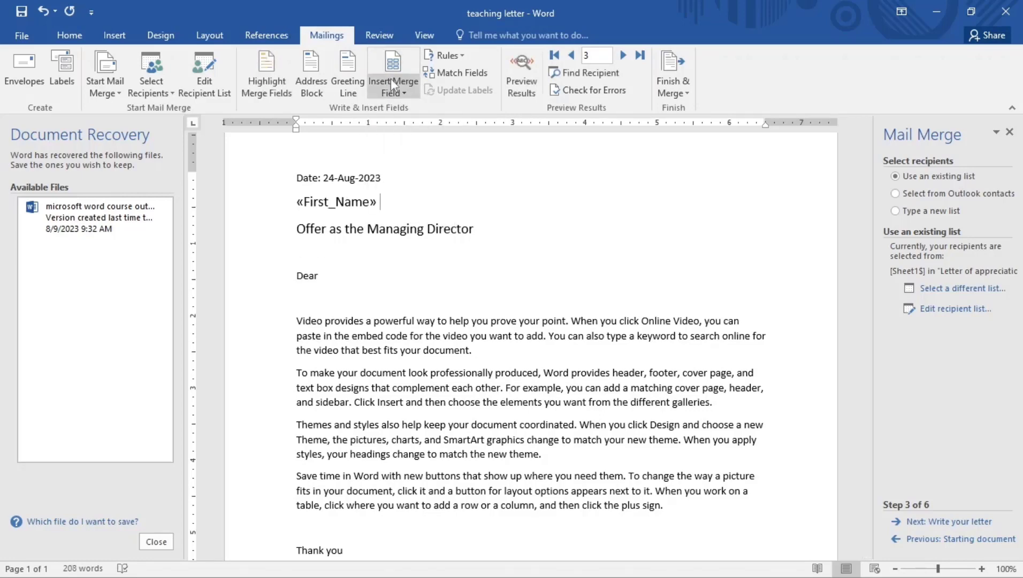
click(390, 92)
click(403, 131)
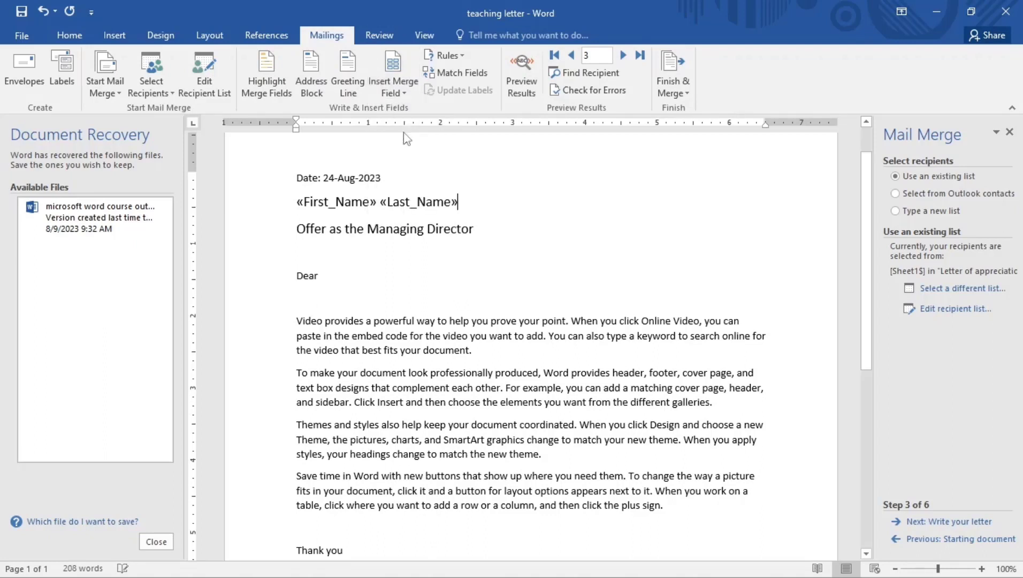
key(Return)
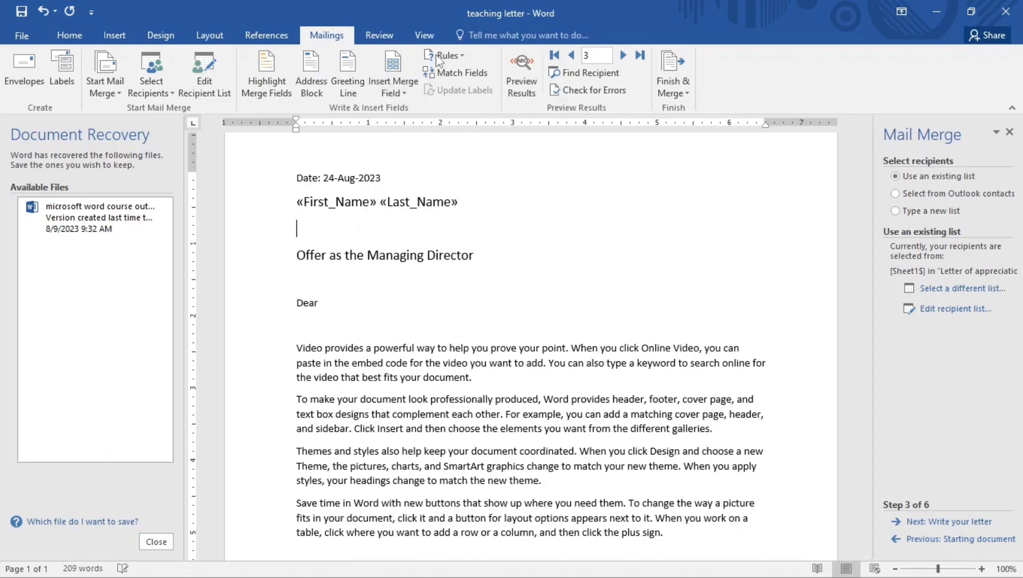
Add Address_, City and Country merge fields on separate lines below the name
click(405, 81)
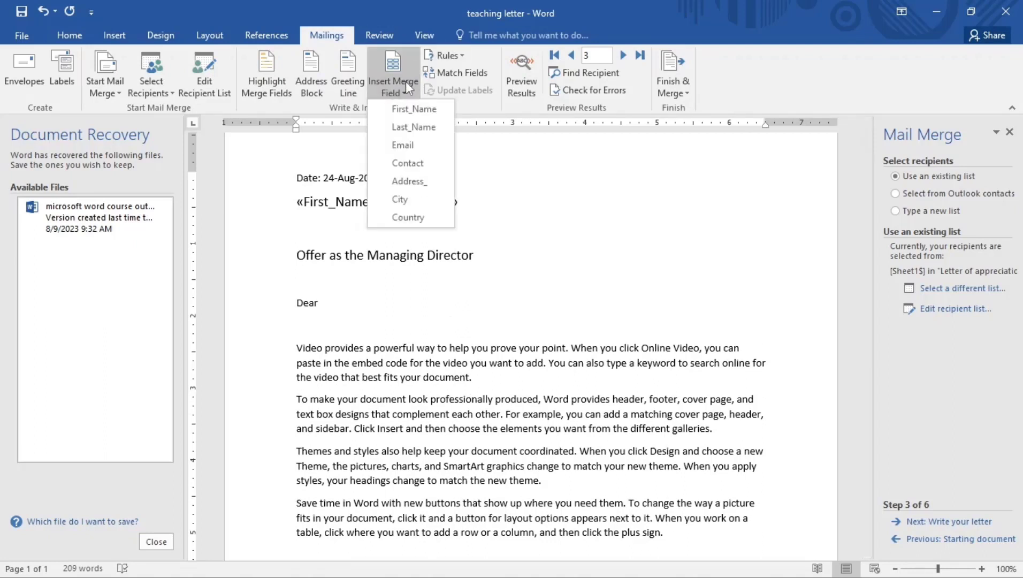
click(402, 182)
key(Return)
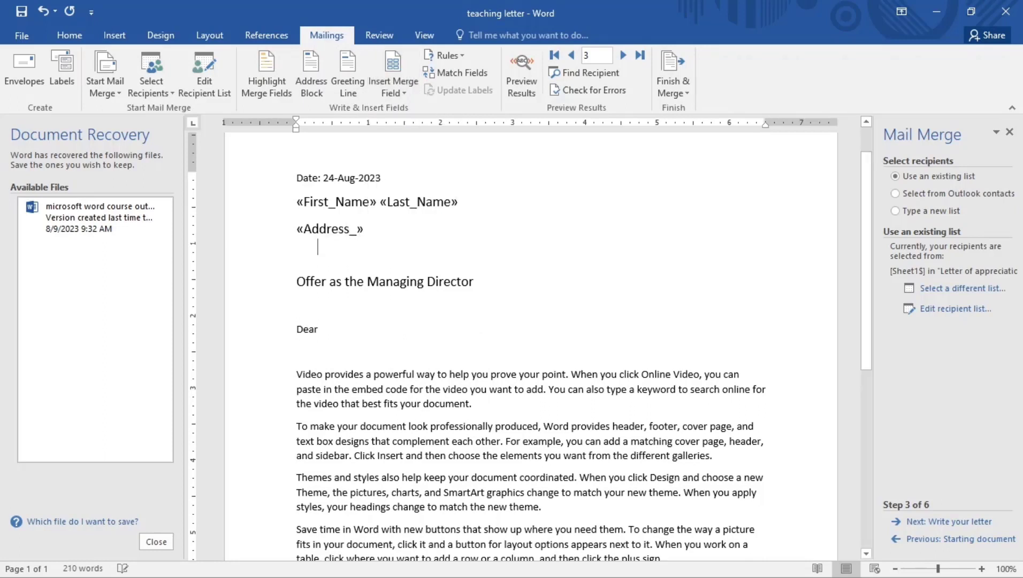
click(403, 85)
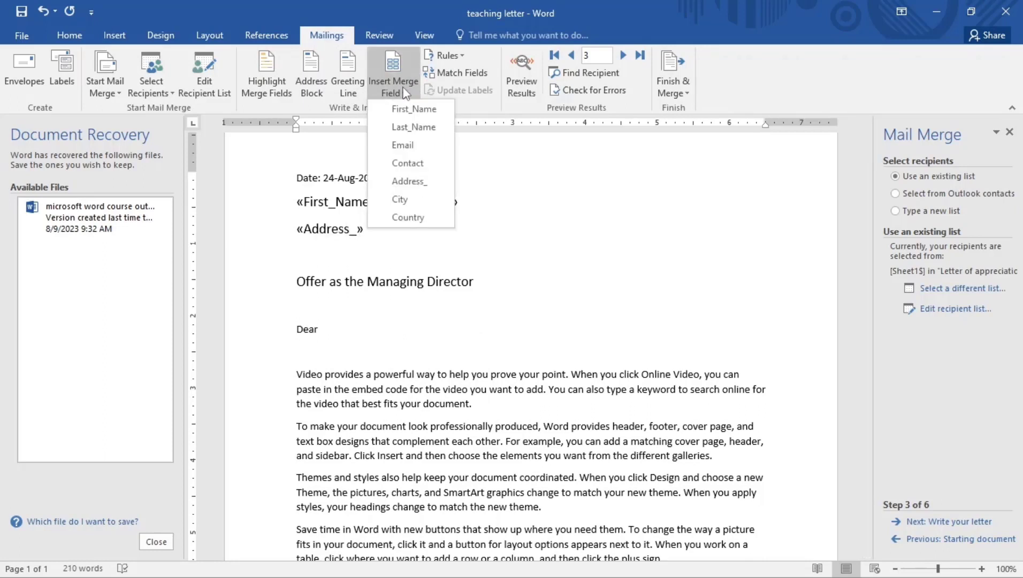
click(401, 197)
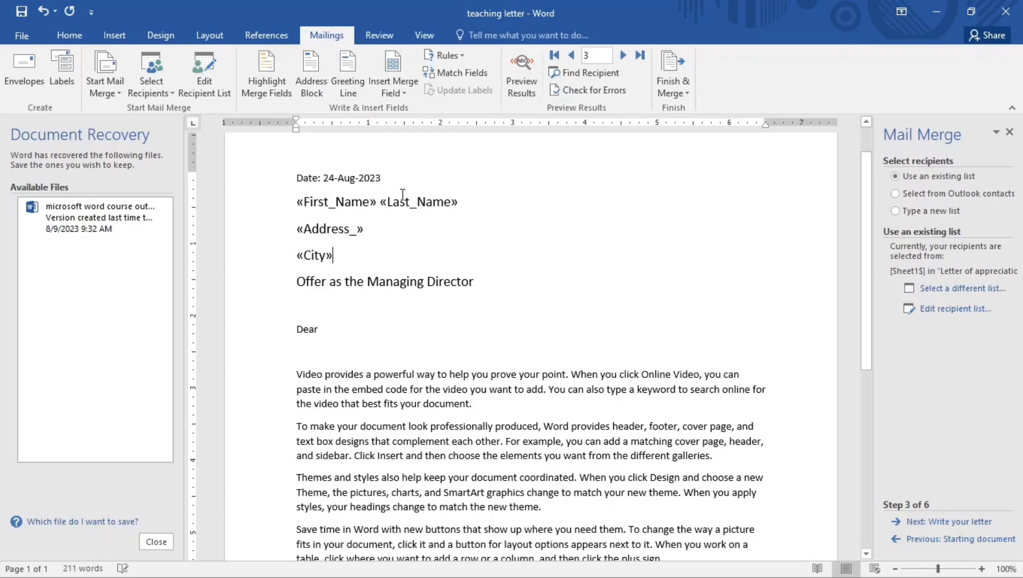
key(Return)
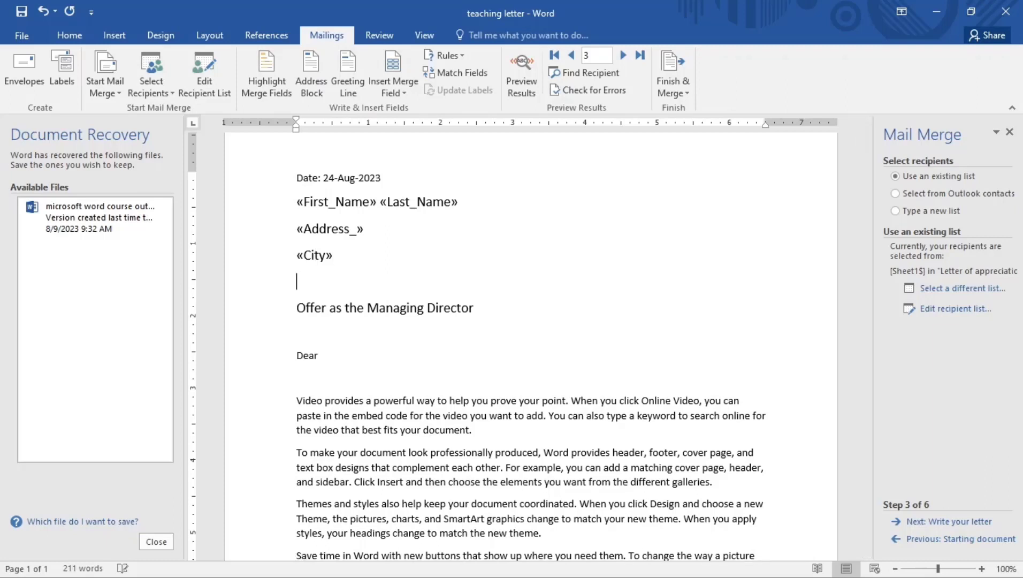
click(397, 83)
click(410, 218)
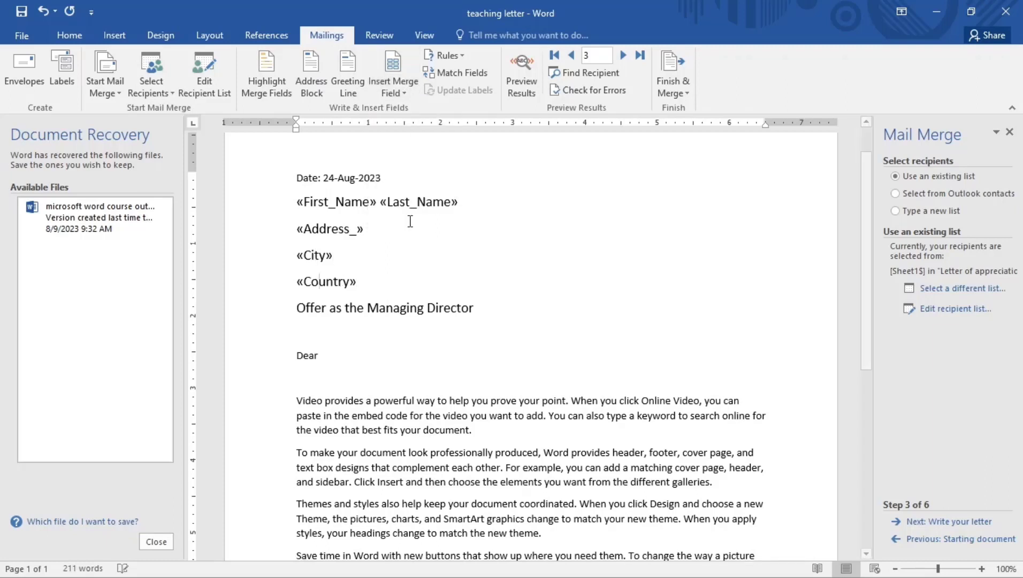
key(Return)
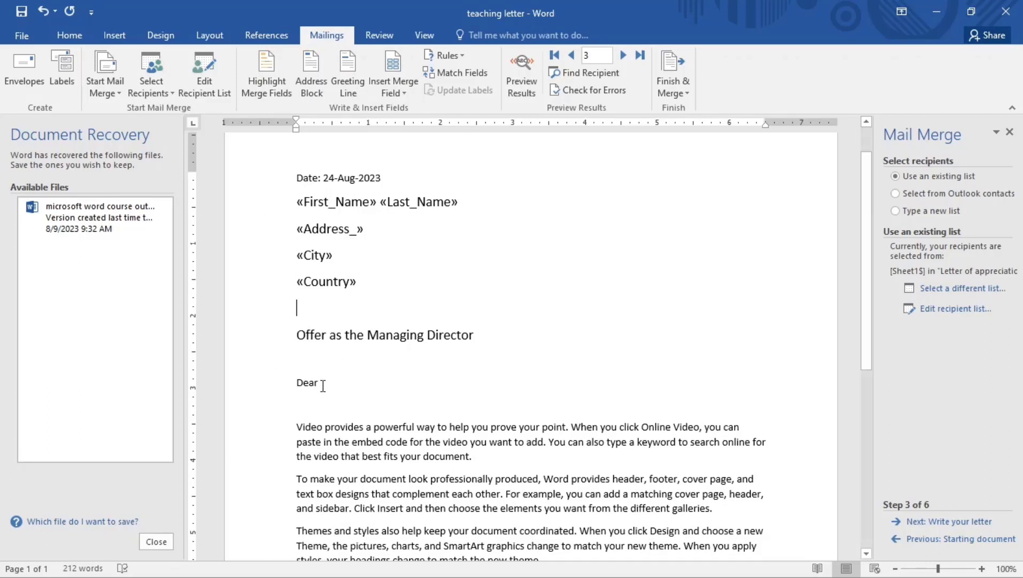
Add First_Name and Last_Name after 'Dear' and advance the wizard to letter preview
click(405, 94)
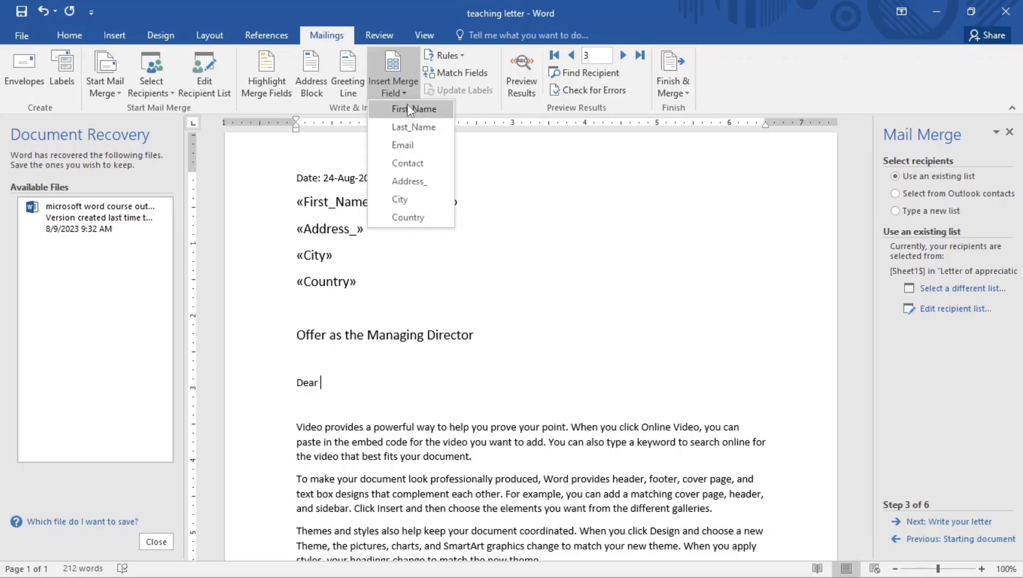
click(406, 104)
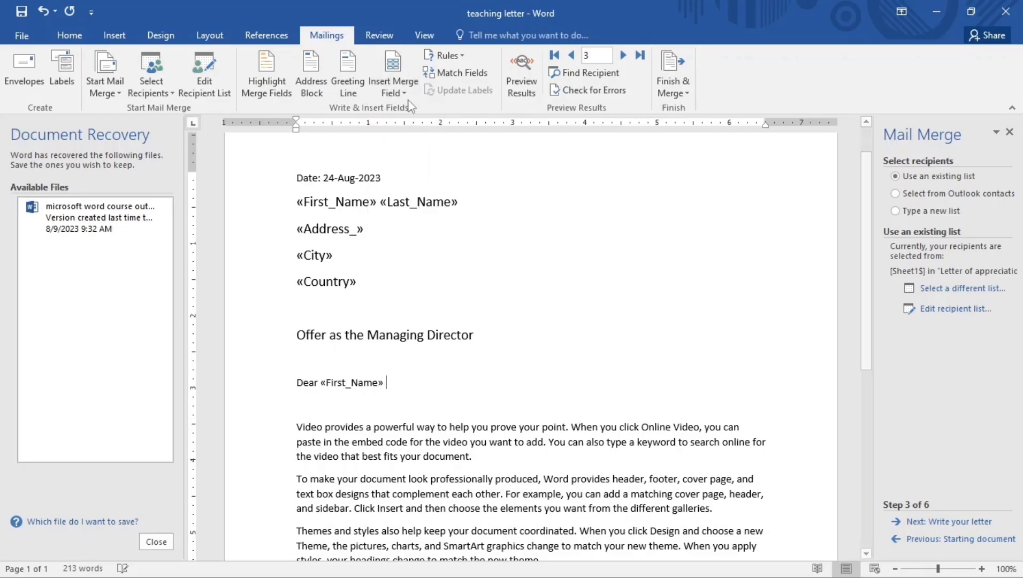
click(392, 94)
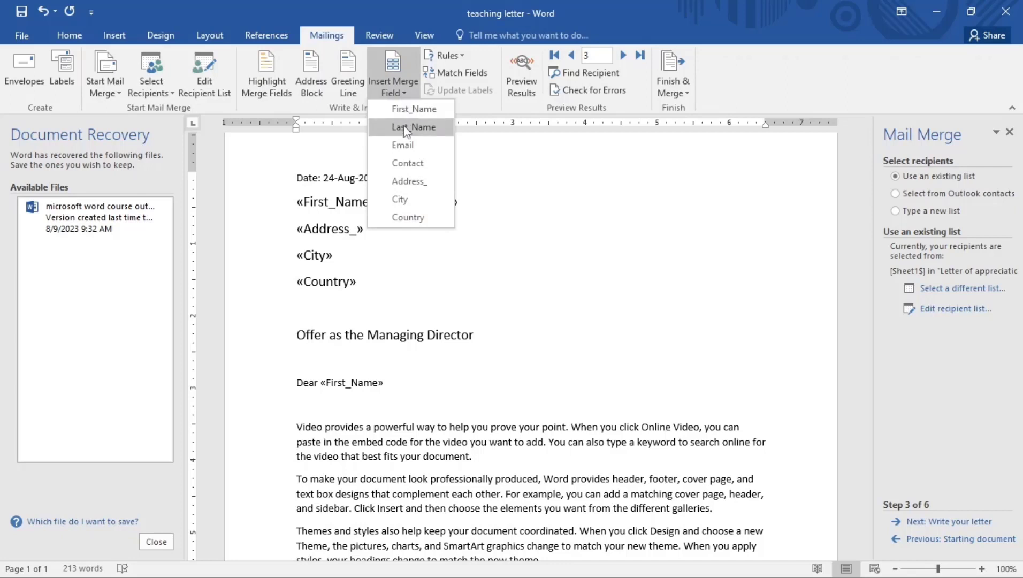
click(404, 129)
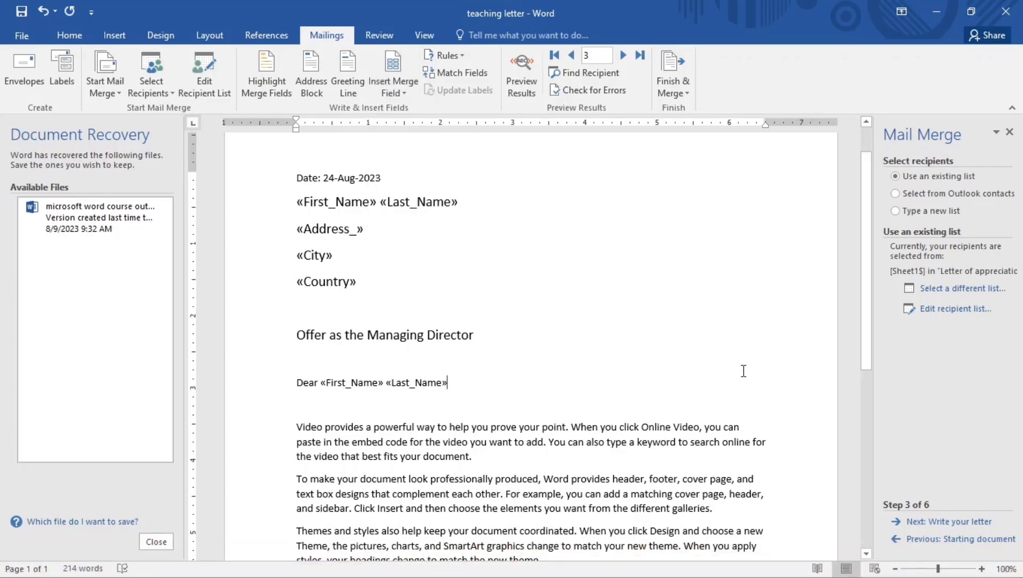
click(937, 523)
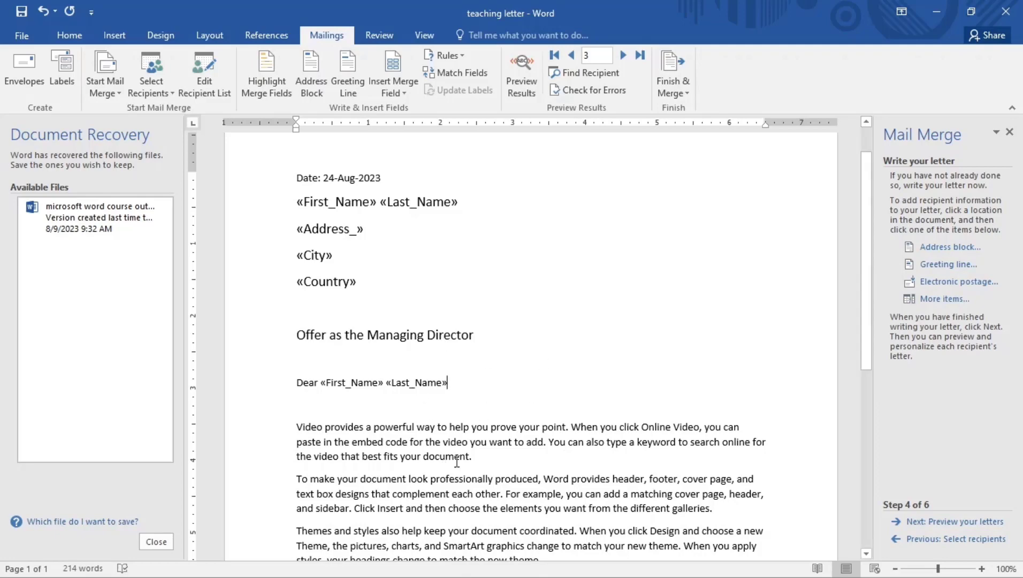
click(952, 521)
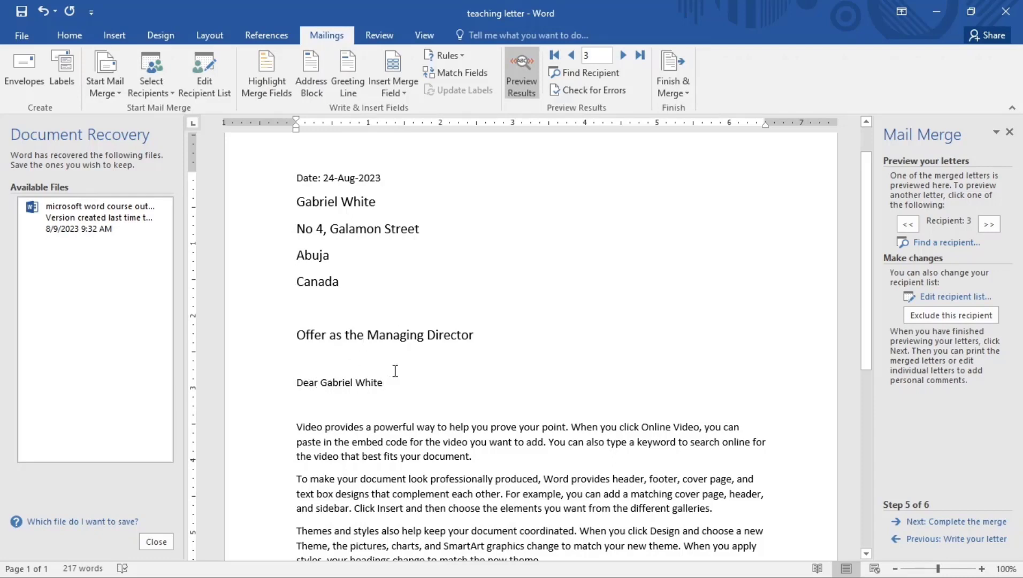
Preview the letter merged with the third recipient's name, address, city and country
mouse_move(648, 559)
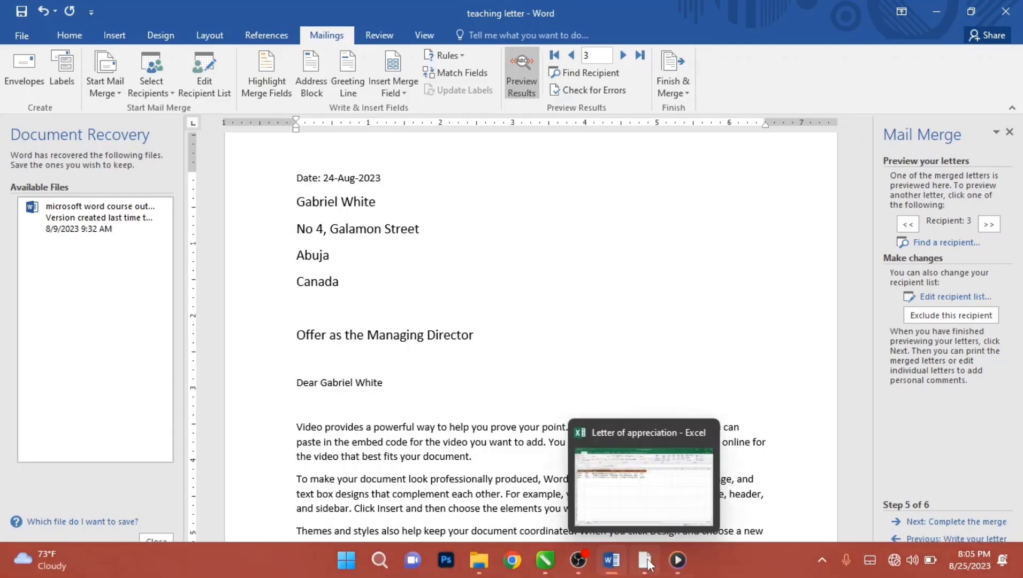
mouse_move(636, 499)
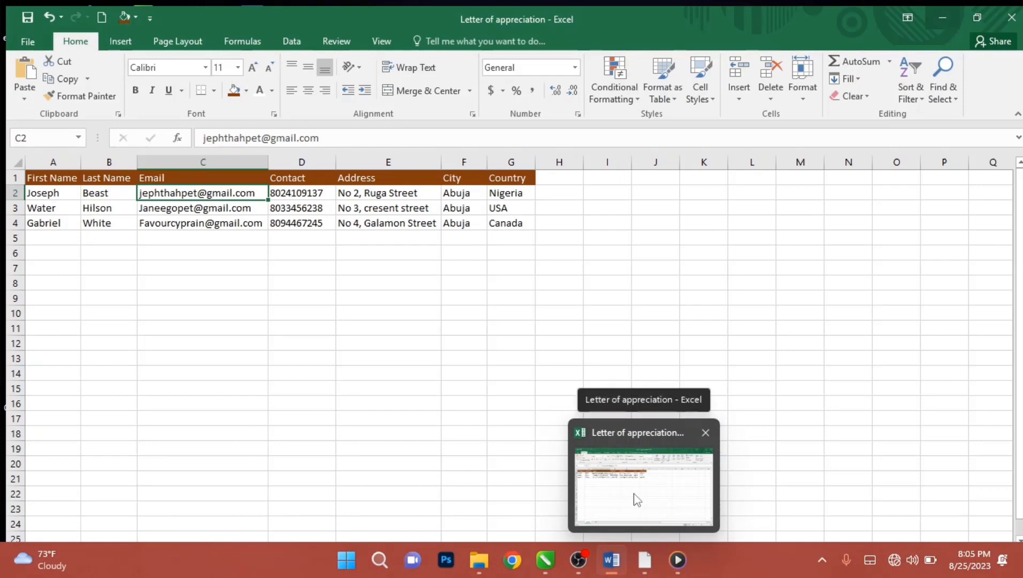
click(636, 499)
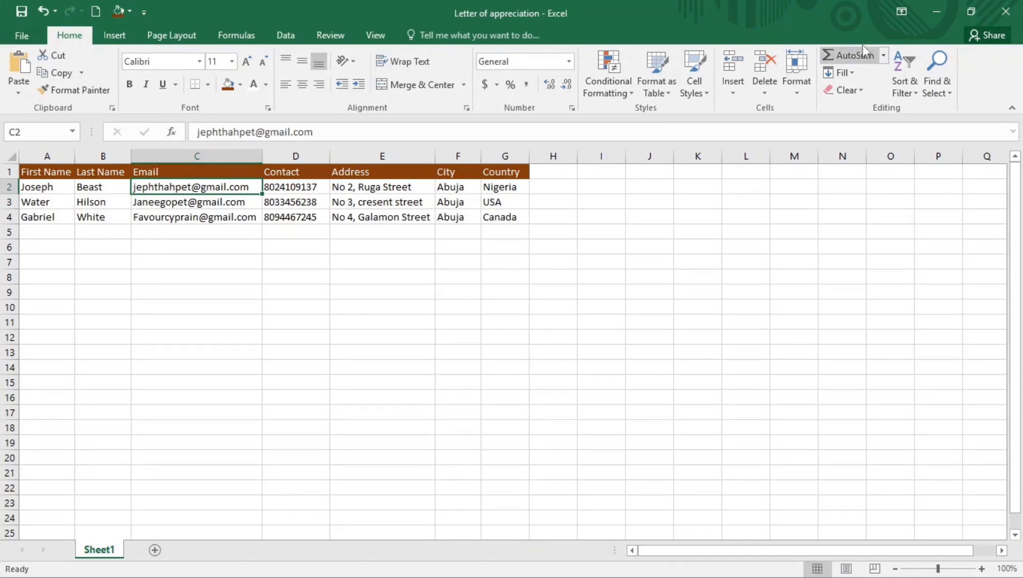
click(940, 11)
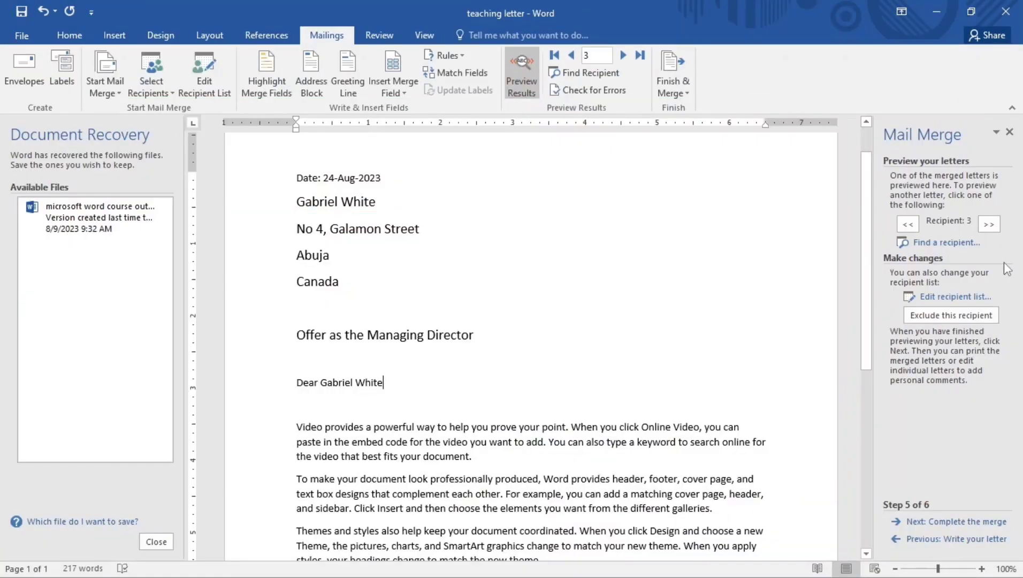
Advance the mail merge wizard to its final Complete the merge step
click(945, 522)
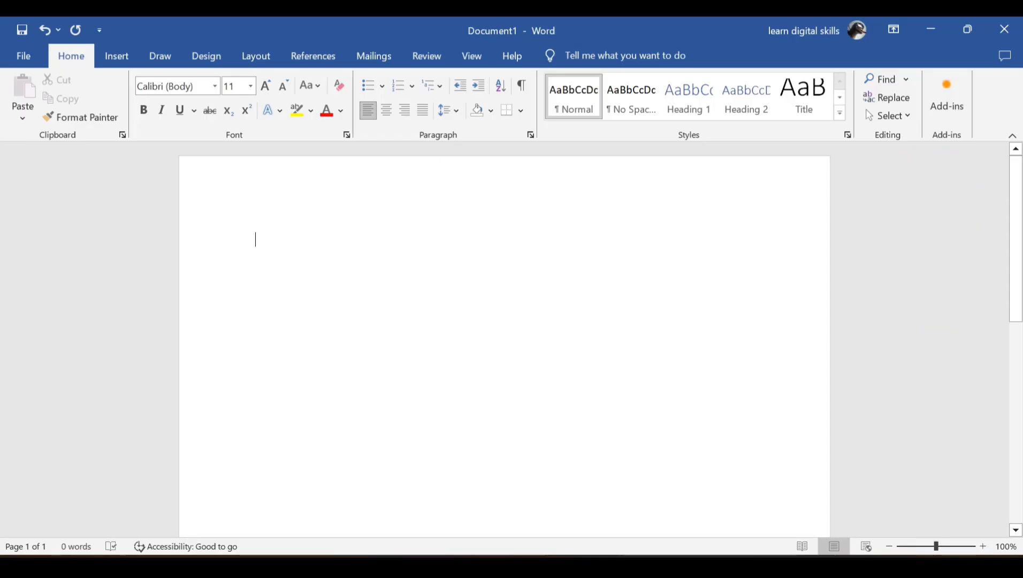
Insert a 3-D Pie chart with default Sales data into Document1
click(117, 56)
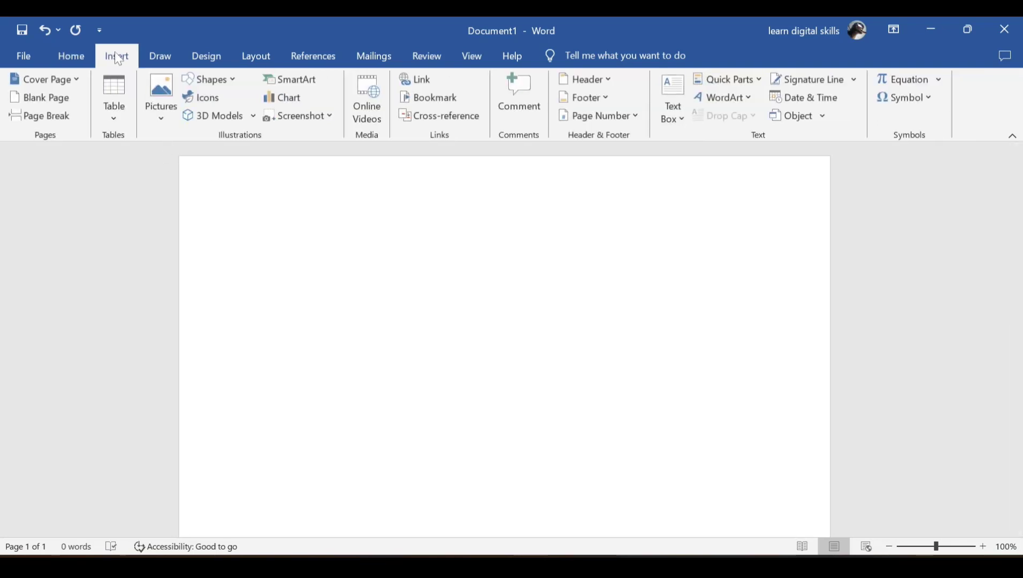
click(287, 99)
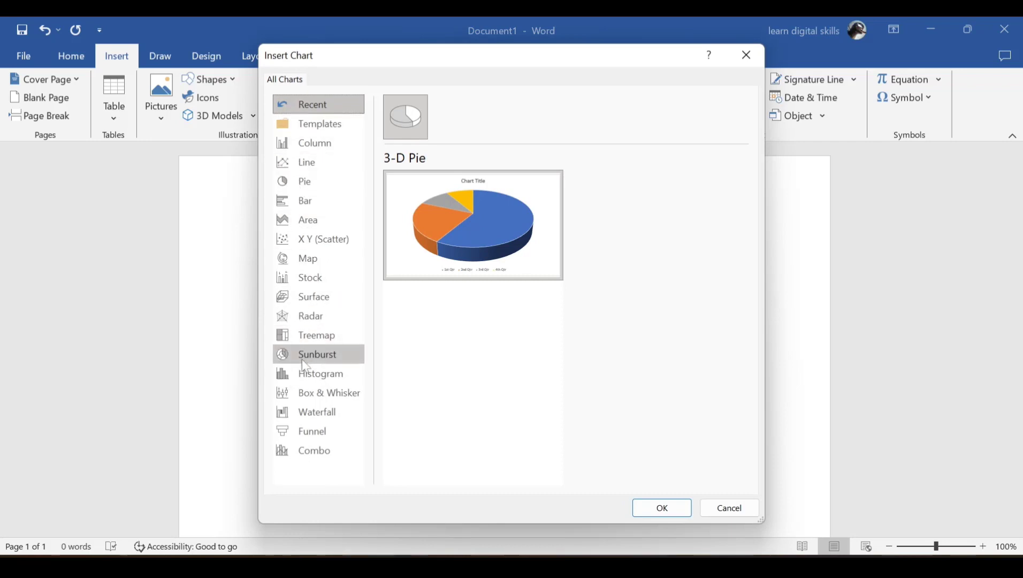
click(310, 185)
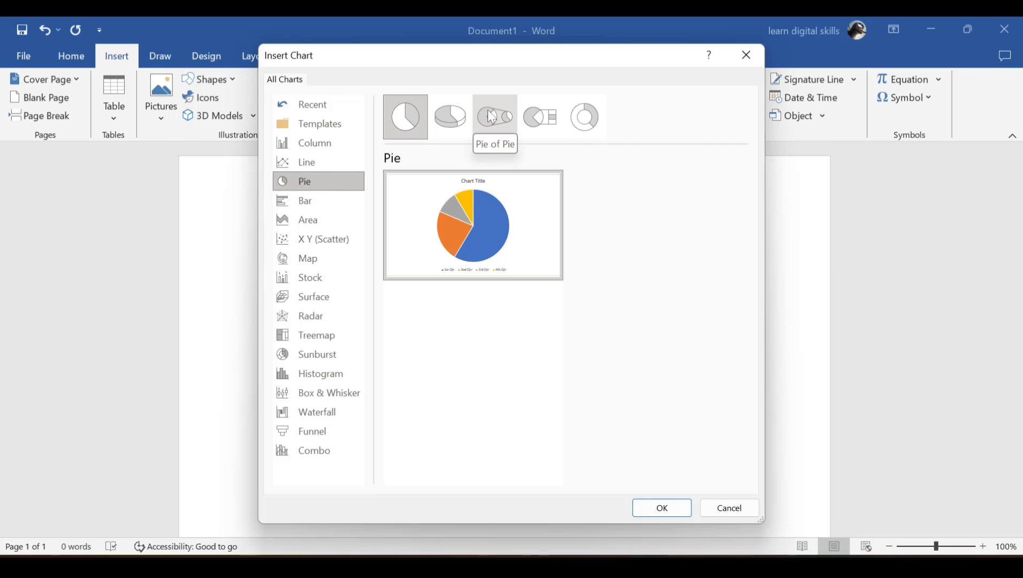
click(451, 115)
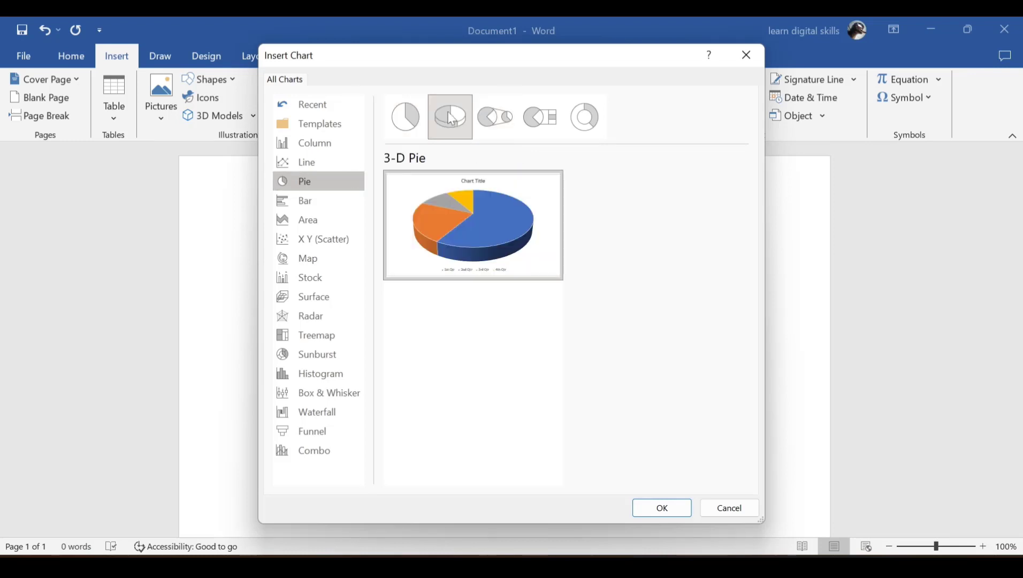
click(655, 508)
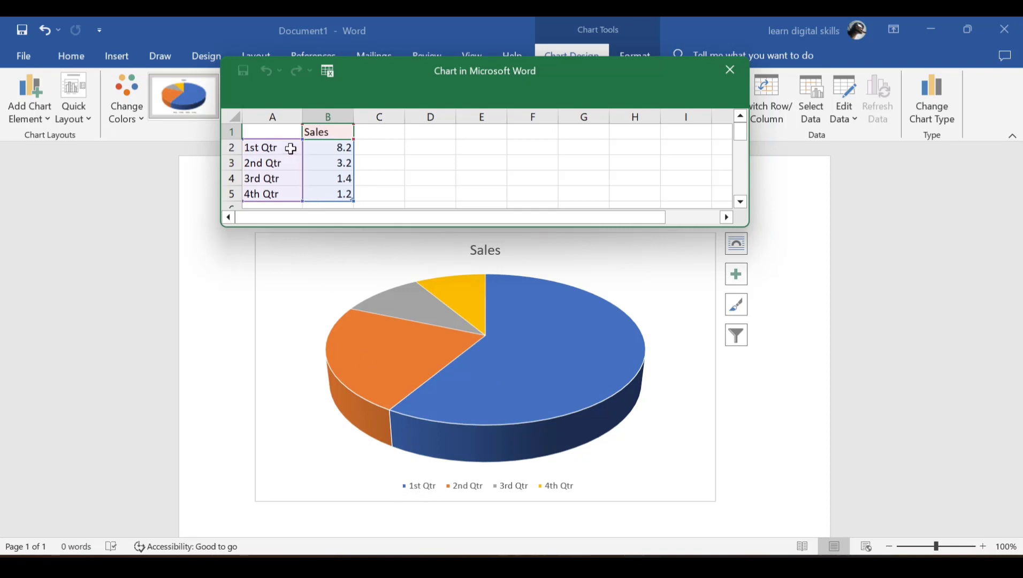
Rename the 1st Qtr category to Youtube in the chart data sheet
double_click(274, 146)
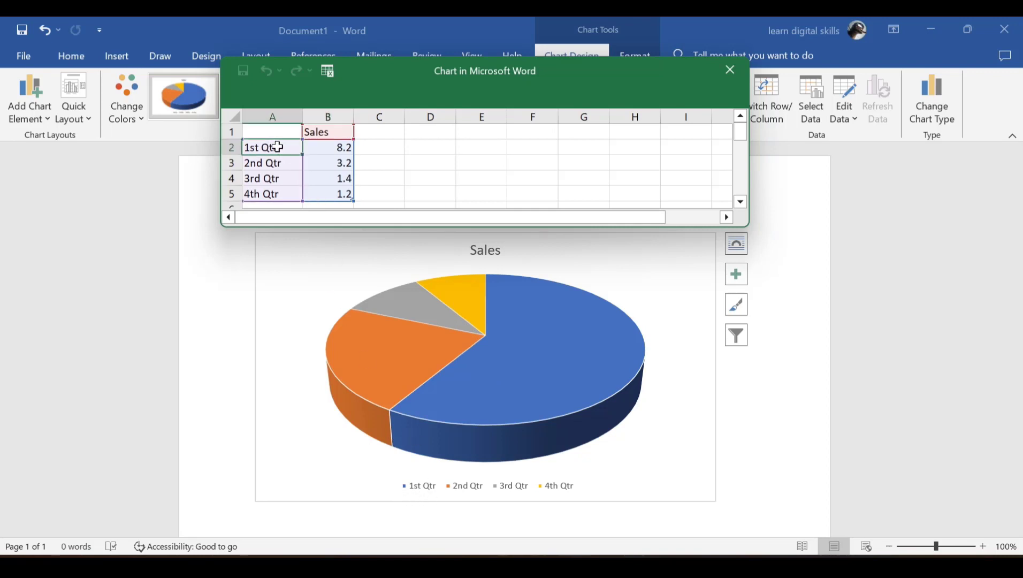
drag(278, 147, 243, 147)
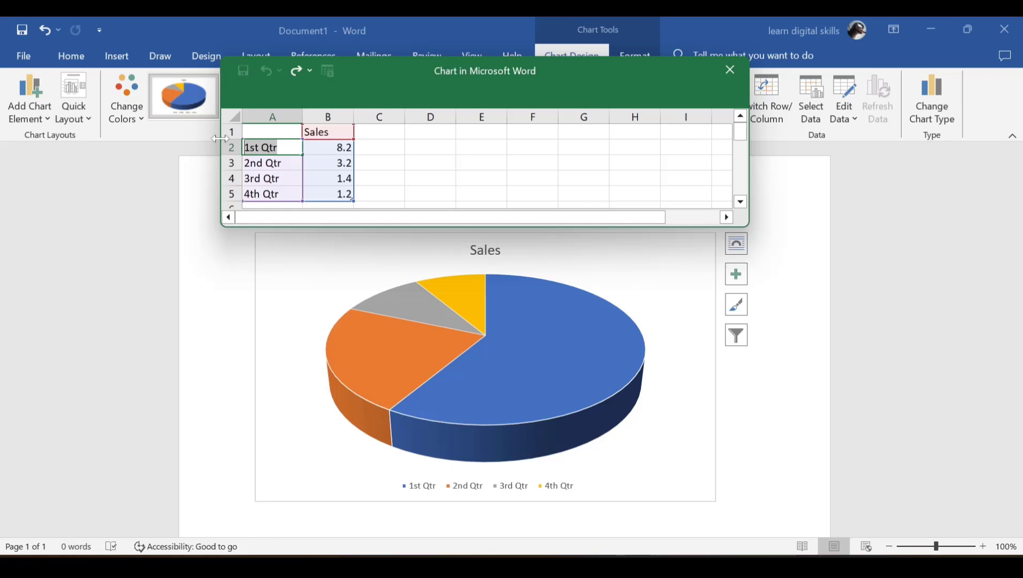
text(Yo)
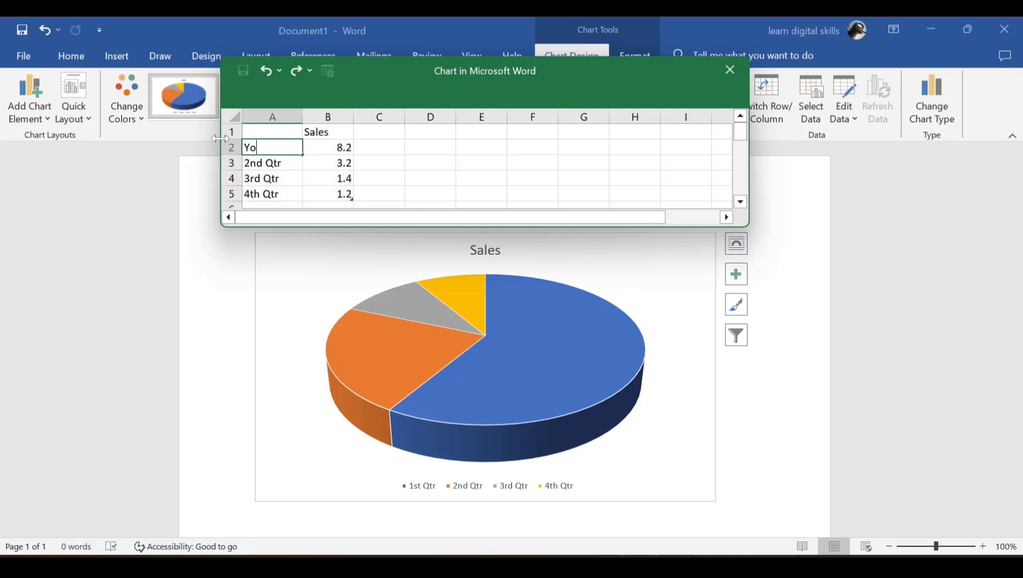
text(utube)
key(Return)
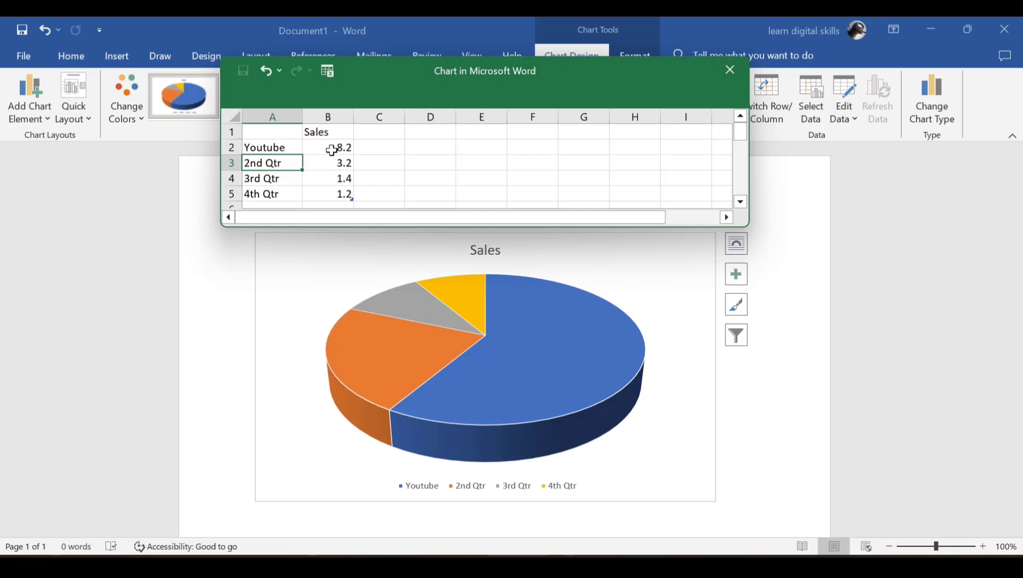
Set Youtube's Sales to 6.2 and 2nd Qtr to 11.2, then close the data sheet
click(332, 149)
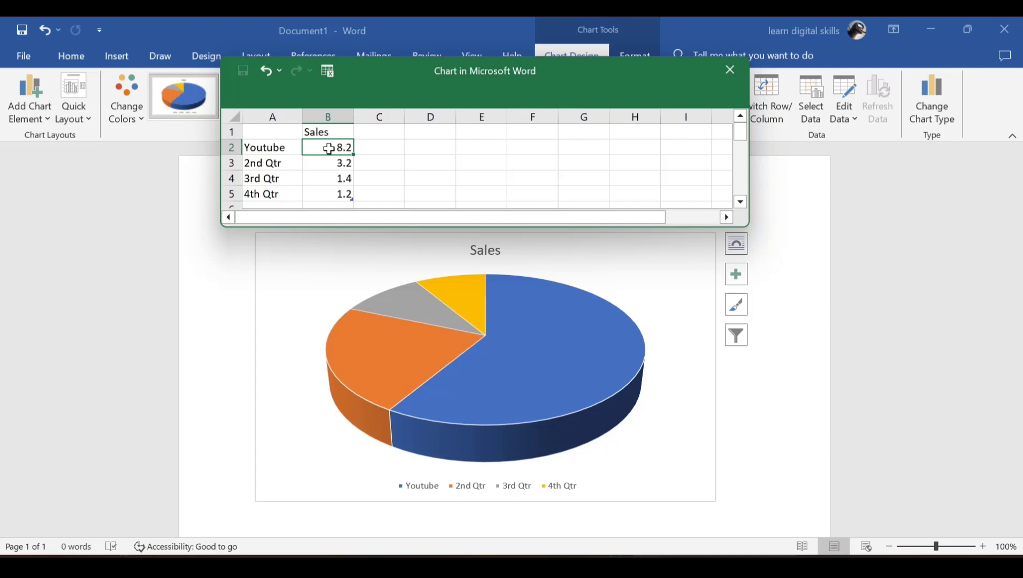
double_click(329, 149)
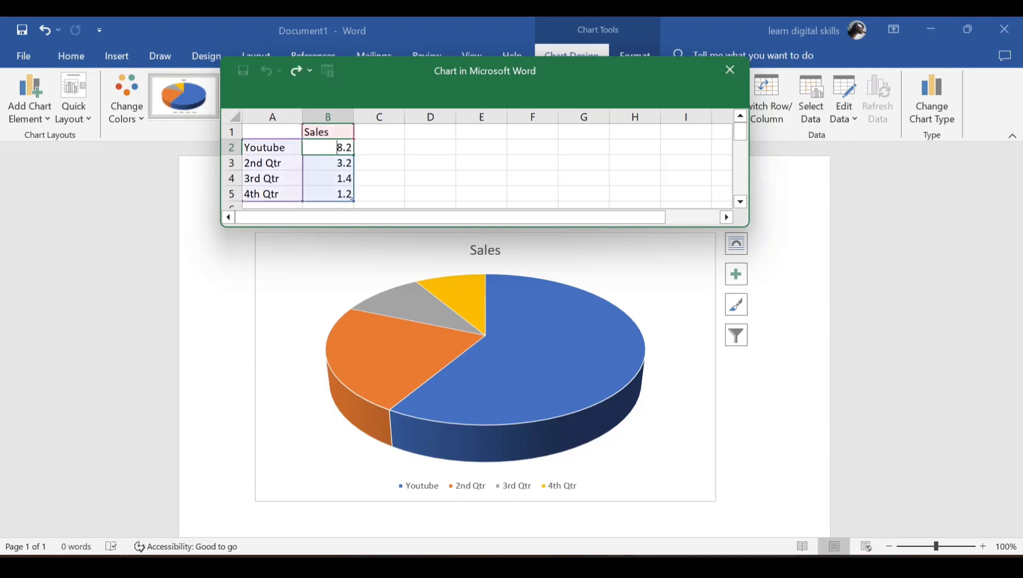
key(Delete)
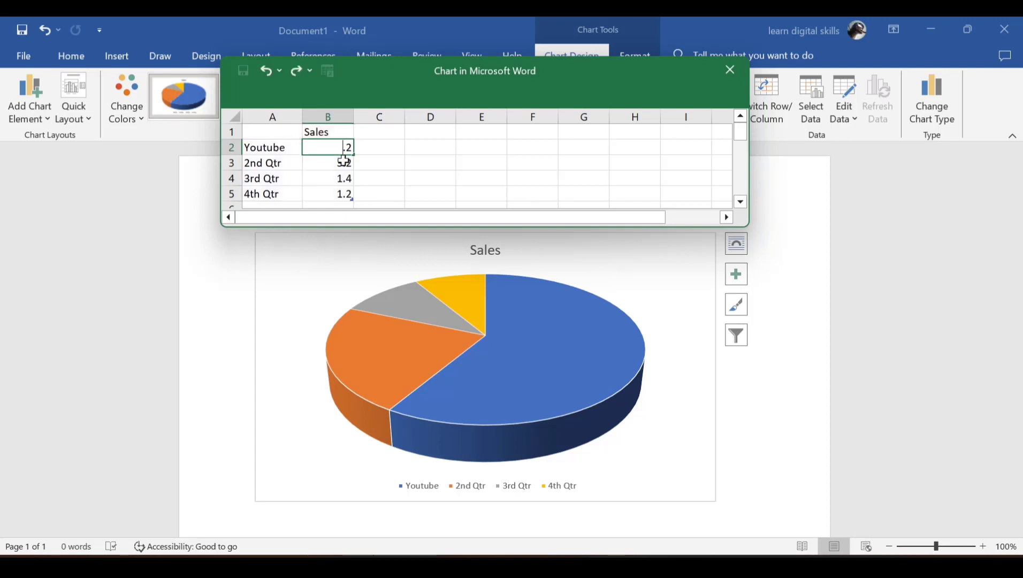
text(6)
key(Return)
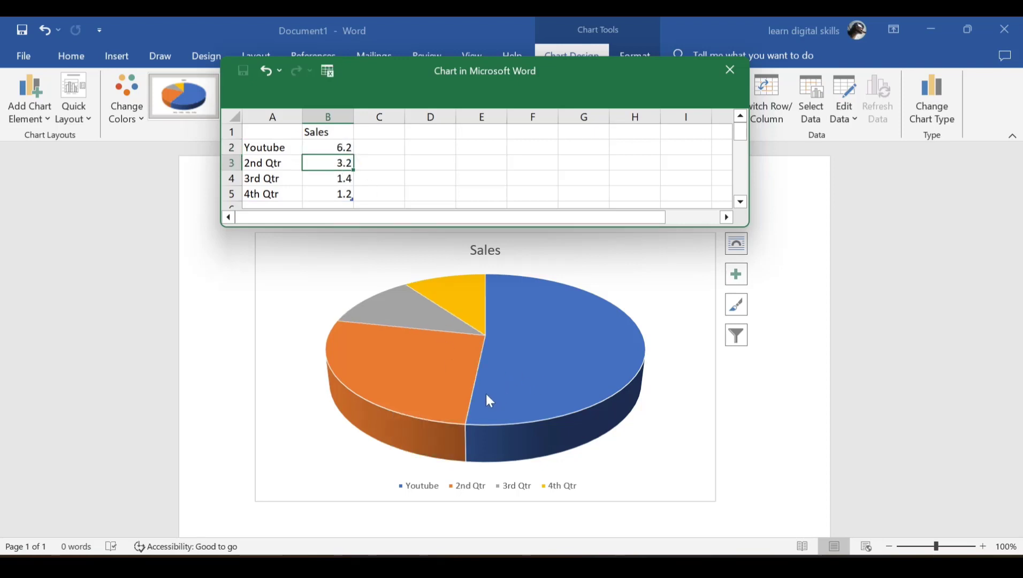
click(343, 163)
text(11.2)
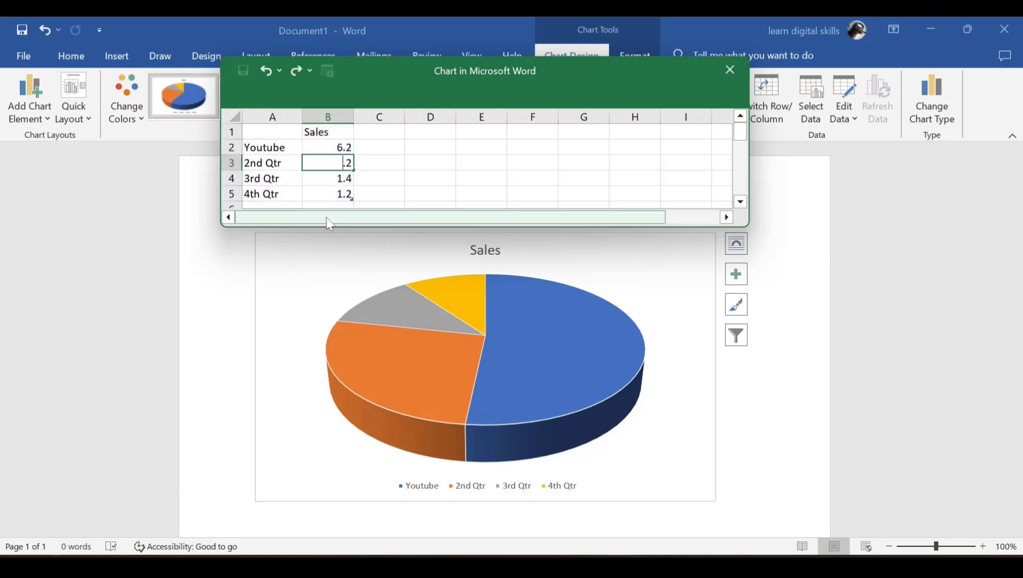
key(Return)
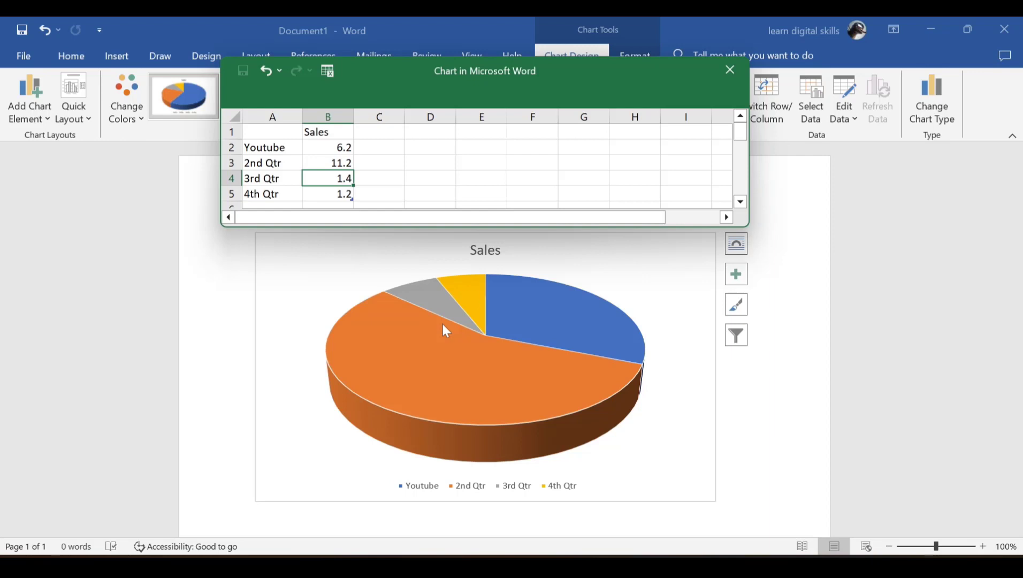
click(729, 71)
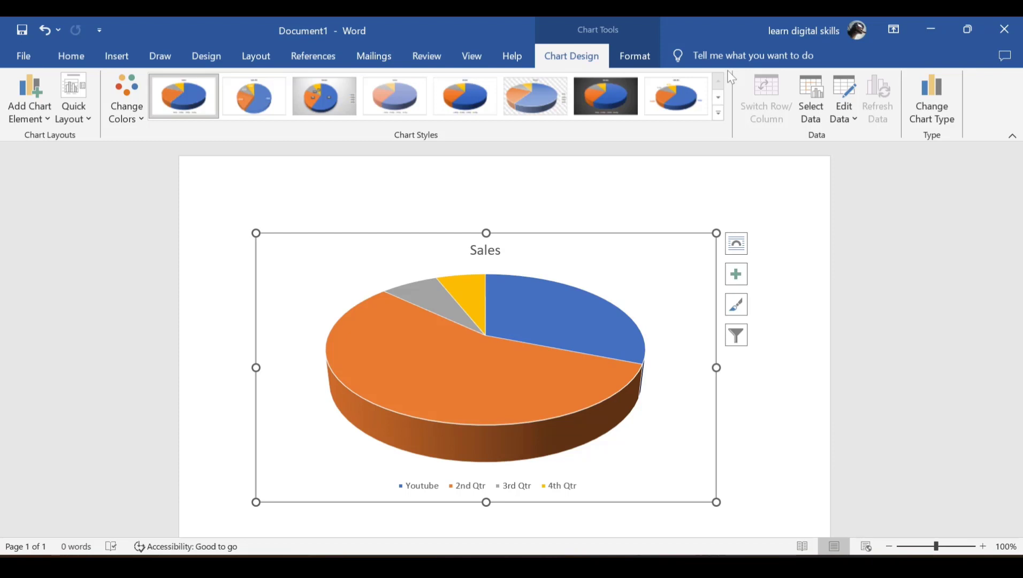
Apply chart Style 7 to the Sales pie chart for a dark background and bold white title
click(630, 60)
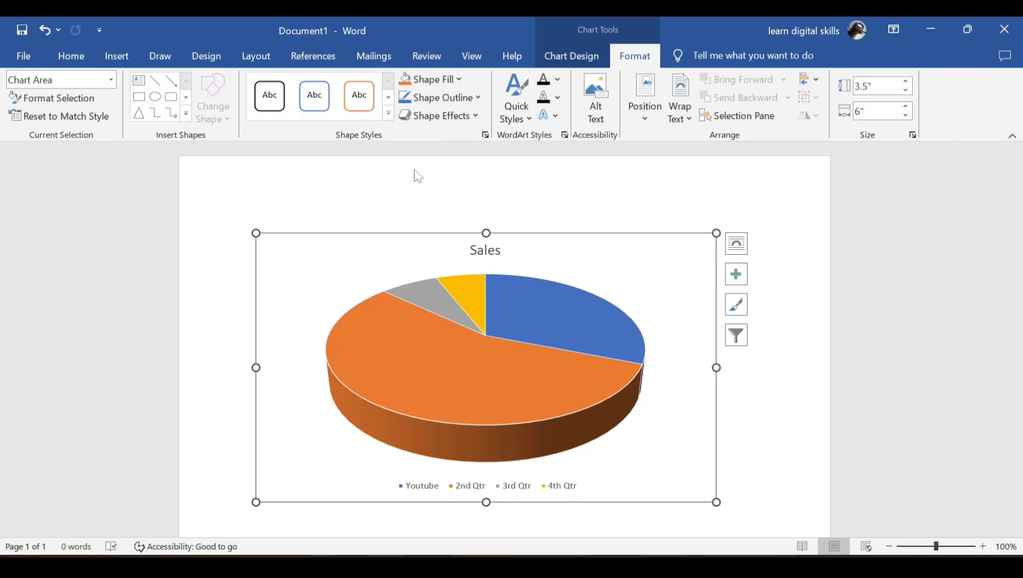
click(583, 65)
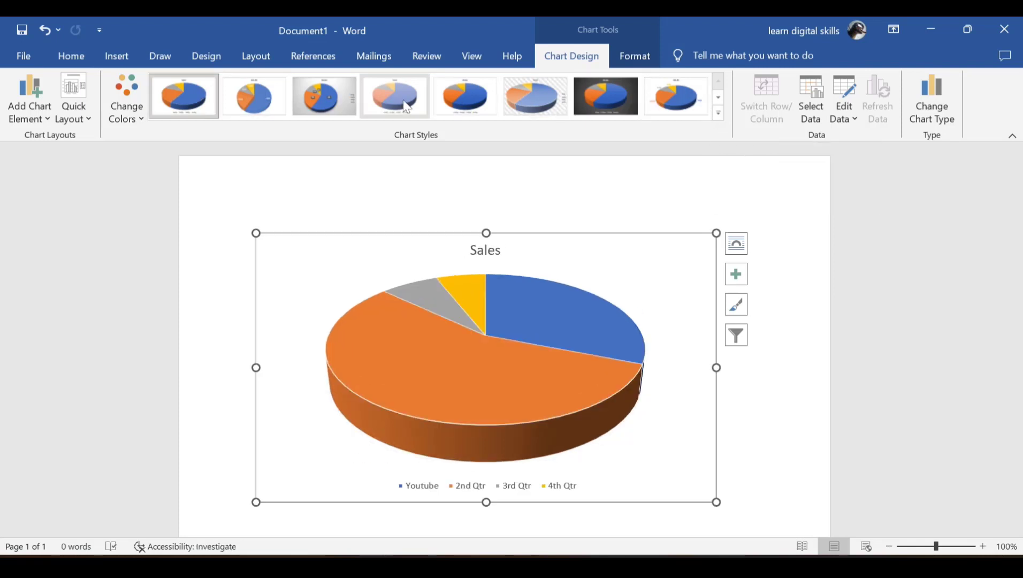
click(607, 90)
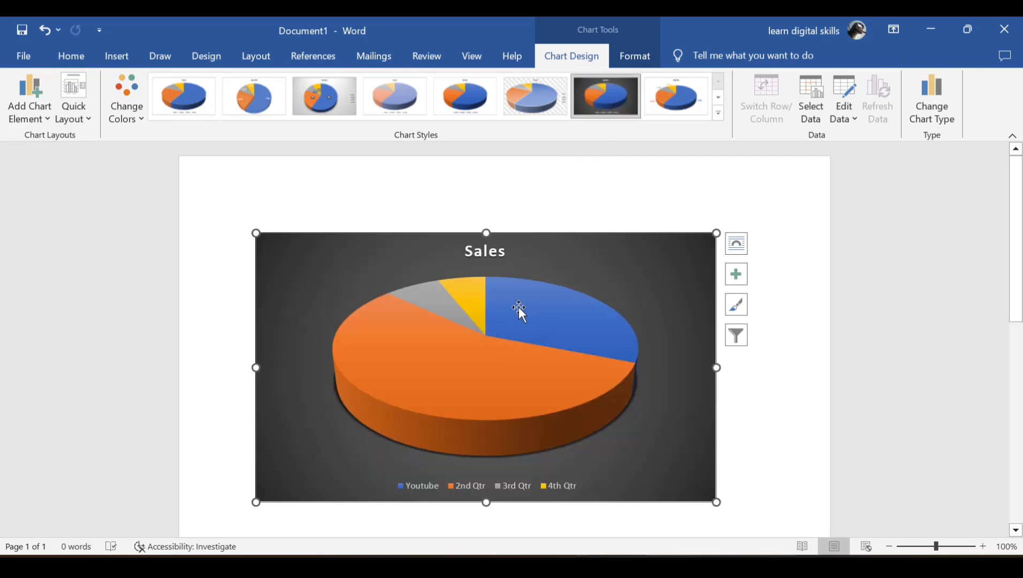
mouse_move(476, 308)
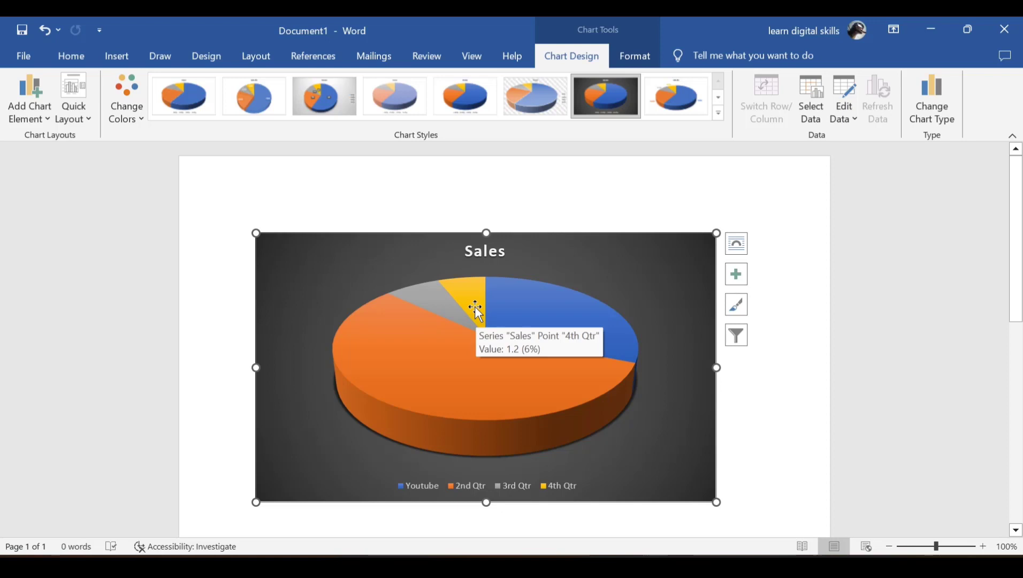
Open the chart's Select Data dialog and close it without changes
click(810, 92)
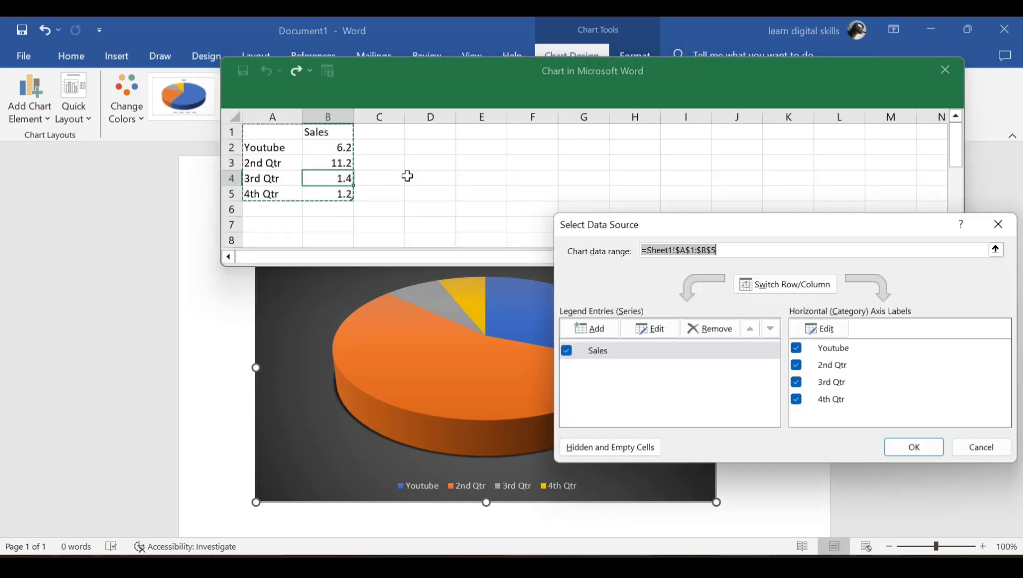
click(998, 224)
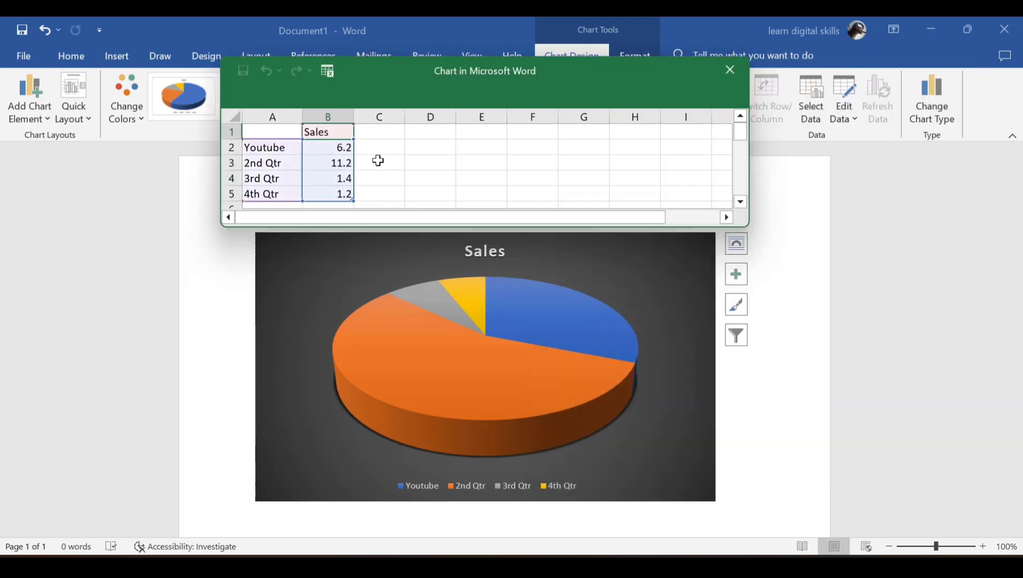
scroll(321, 190, down, 2)
scroll(286, 180, up, 2)
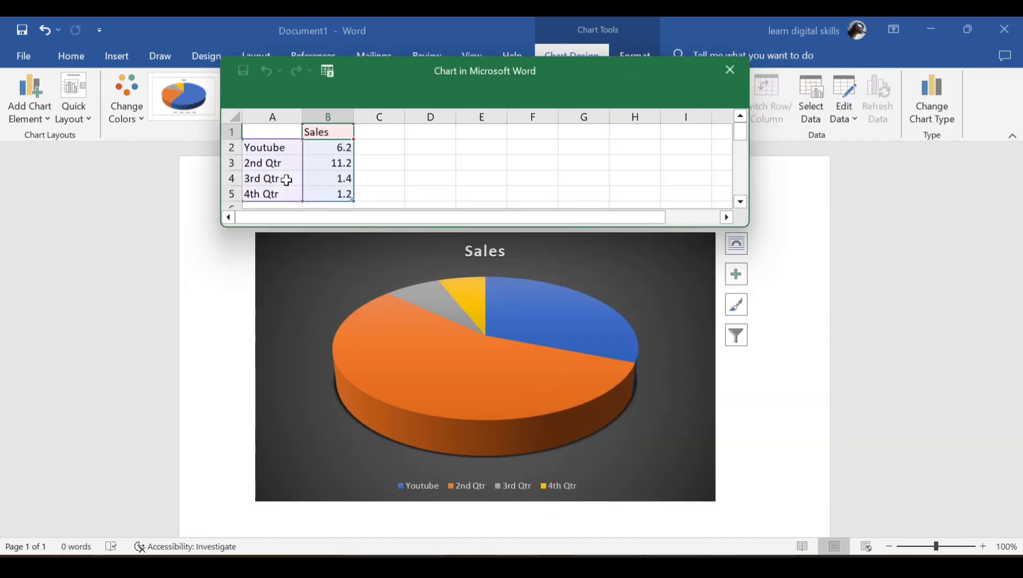
click(740, 203)
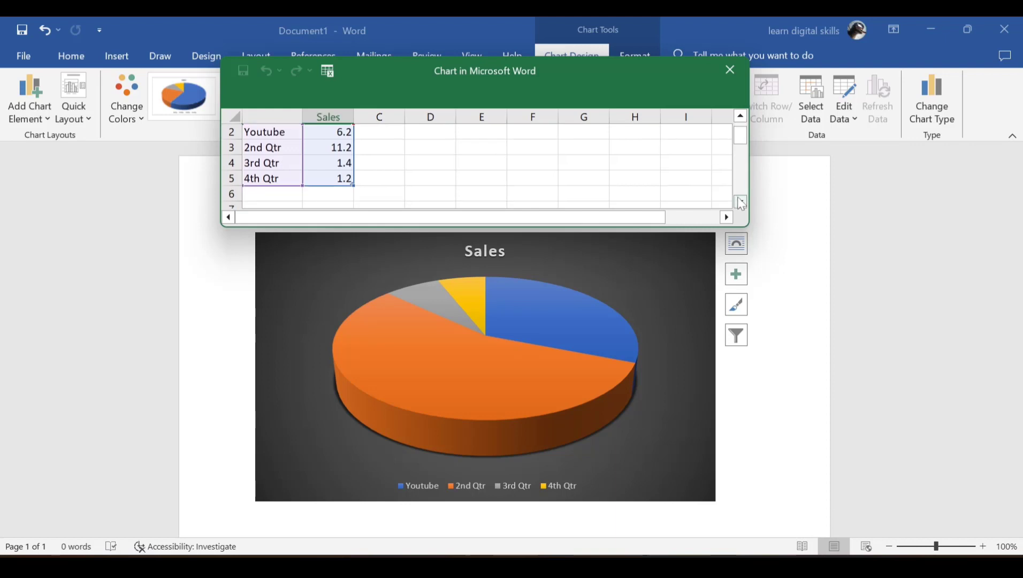
Add a Twitter row with Sales 33 in cells A6 and B6 of the chart data
click(263, 195)
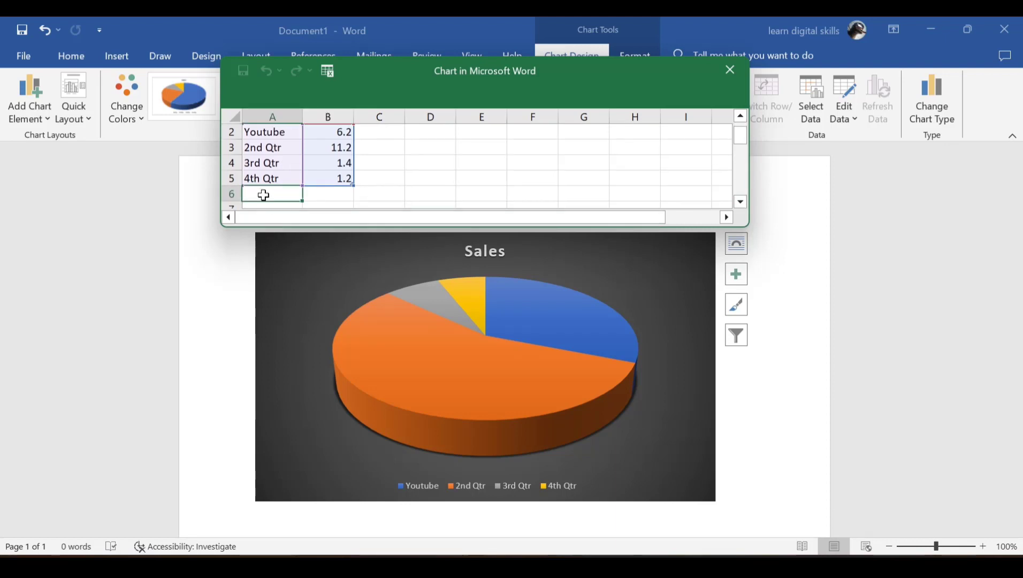
double_click(263, 195)
text(T)
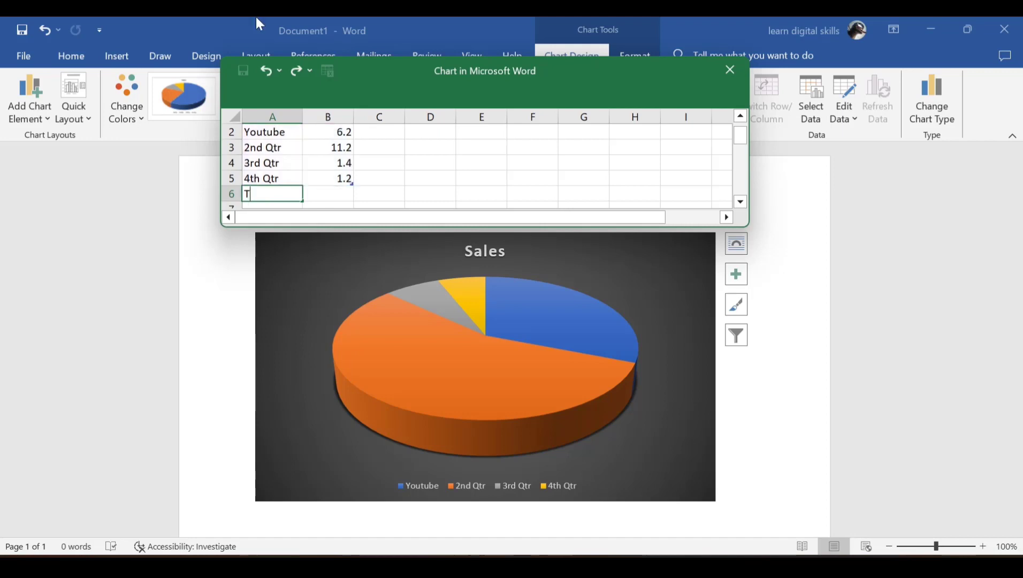
text(witter)
click(336, 195)
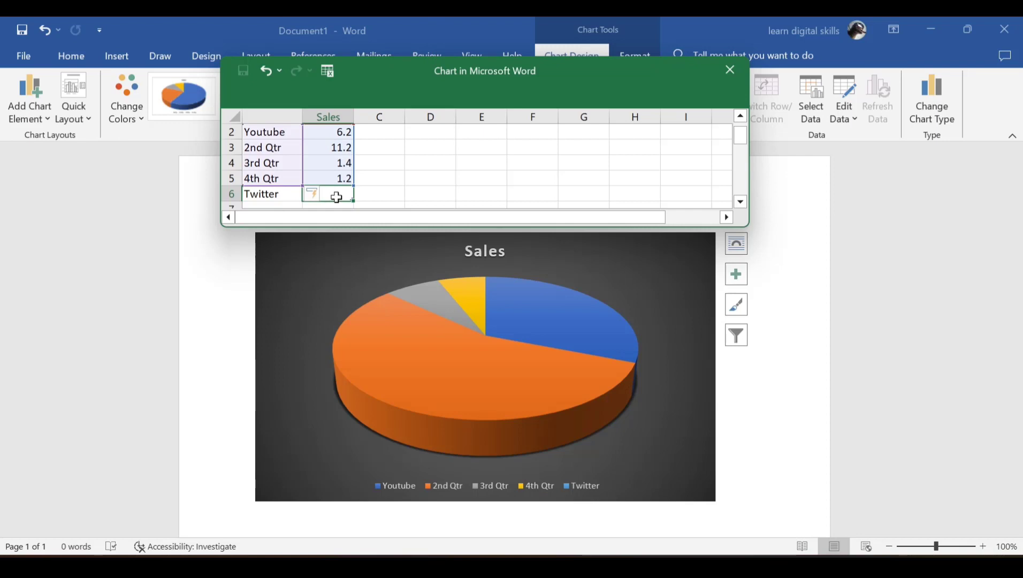
double_click(336, 197)
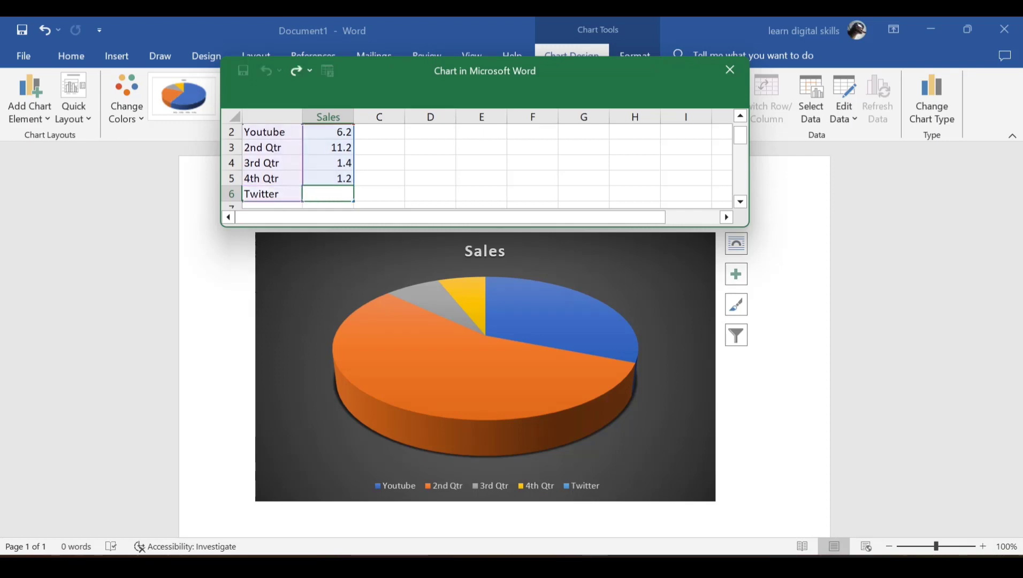
text(33)
key(Return)
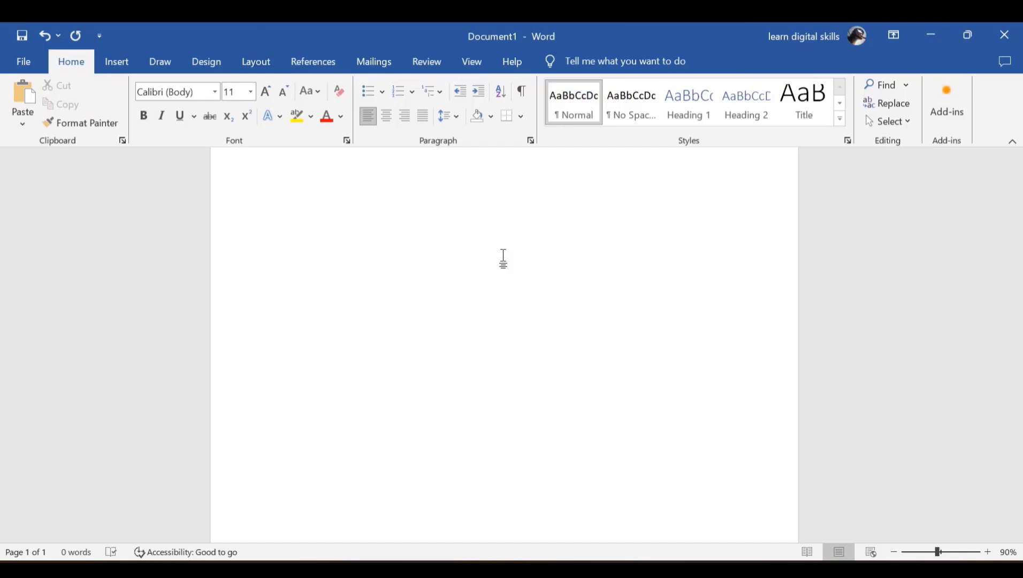
Generate four paragraphs of sample text by entering =RAND(4,5)
text(=RA)
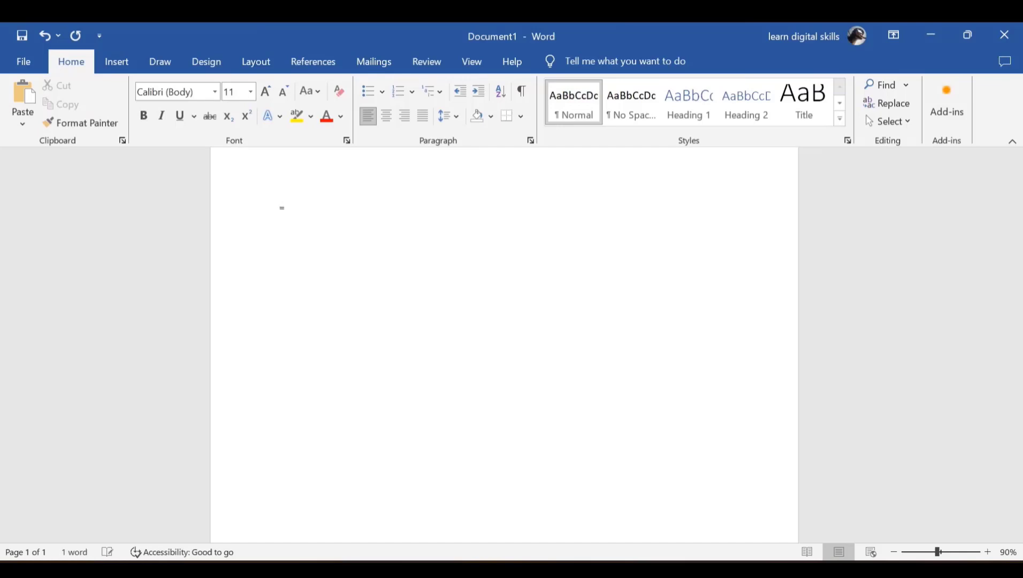
text(ND()
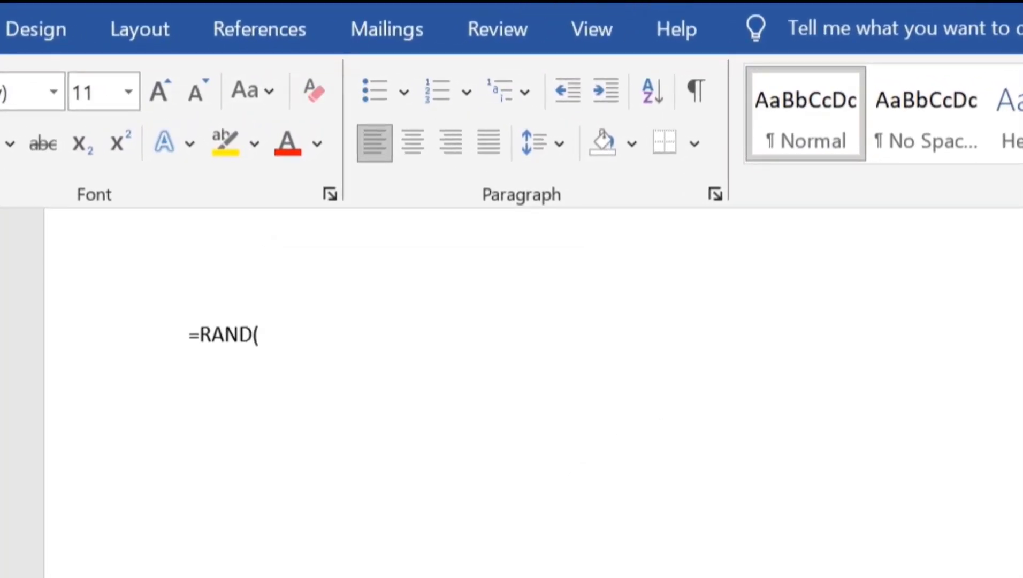
text(4,5))
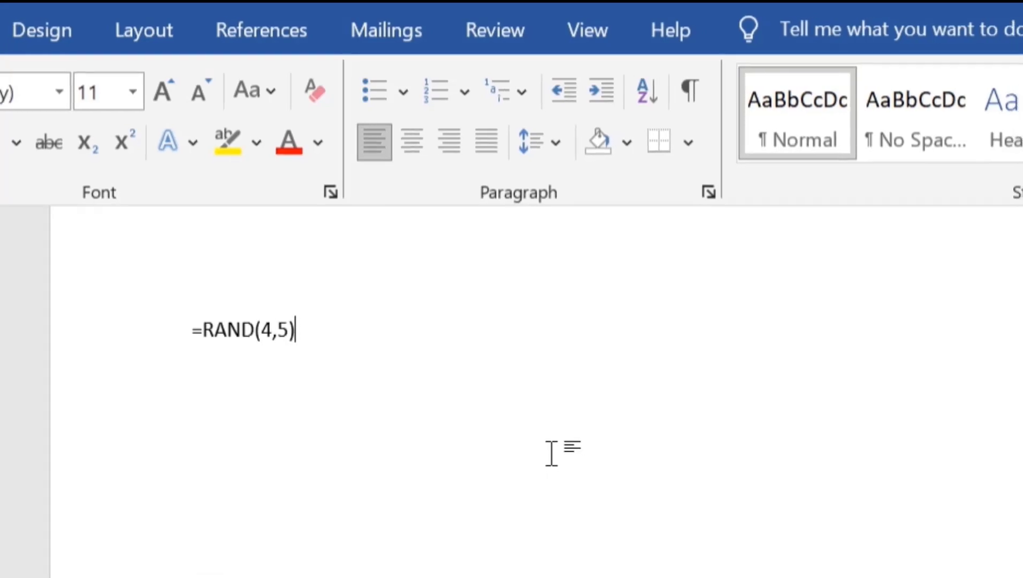
key(Return)
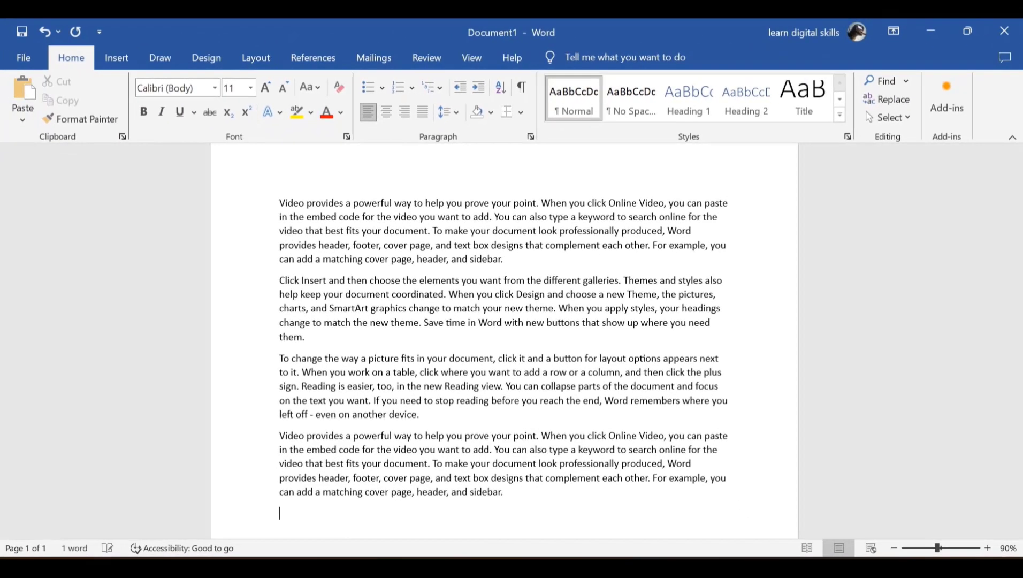
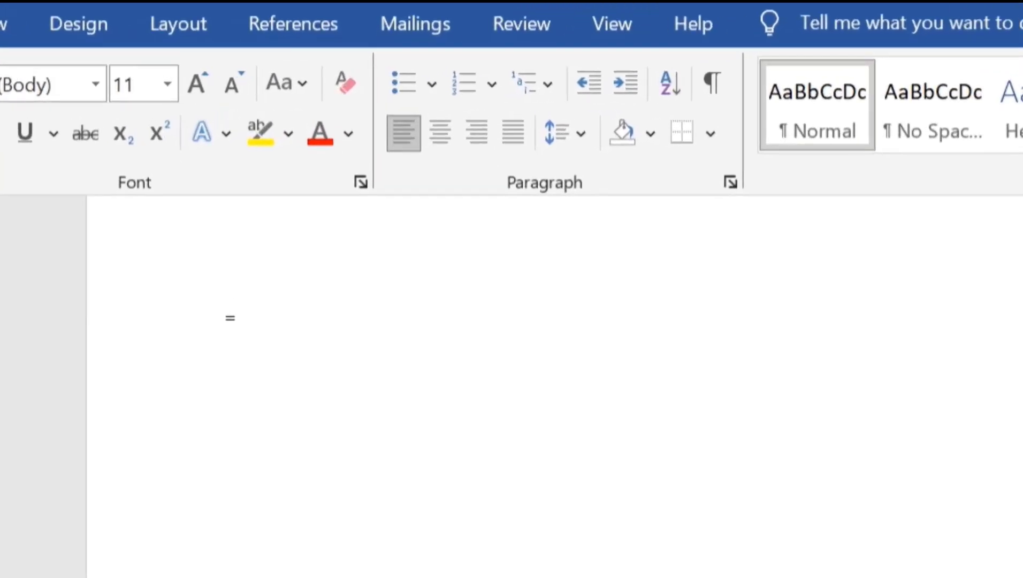
Generate four paragraphs of lorem ipsum placeholder text by entering =LOREM(4,5)
text(LOREM()
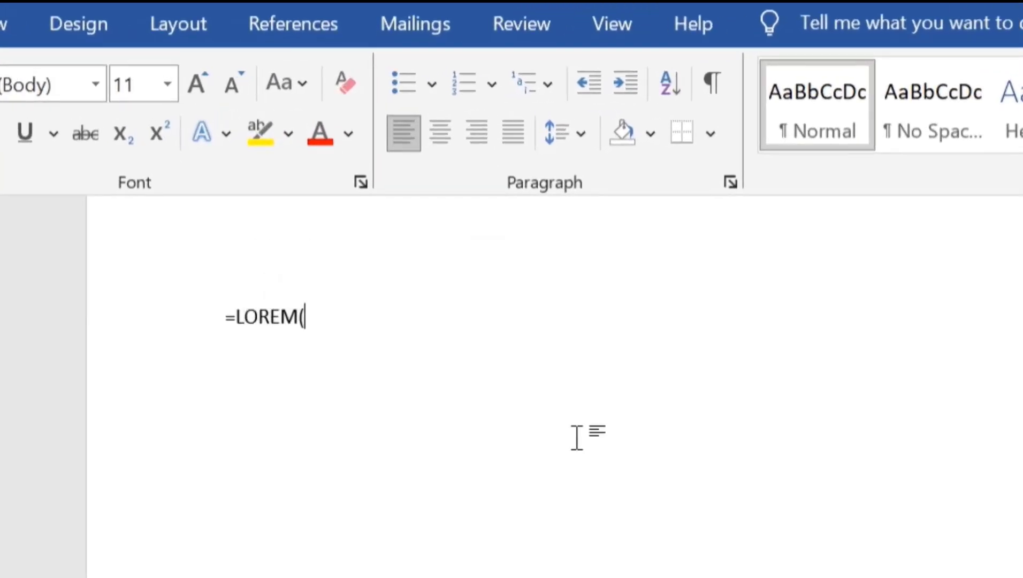
text(4,5))
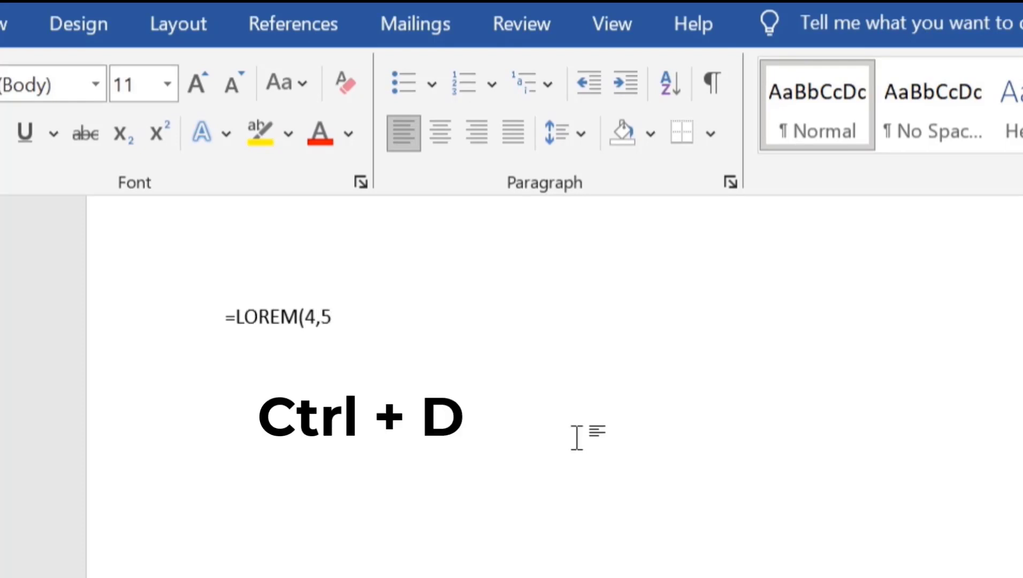
key(Return)
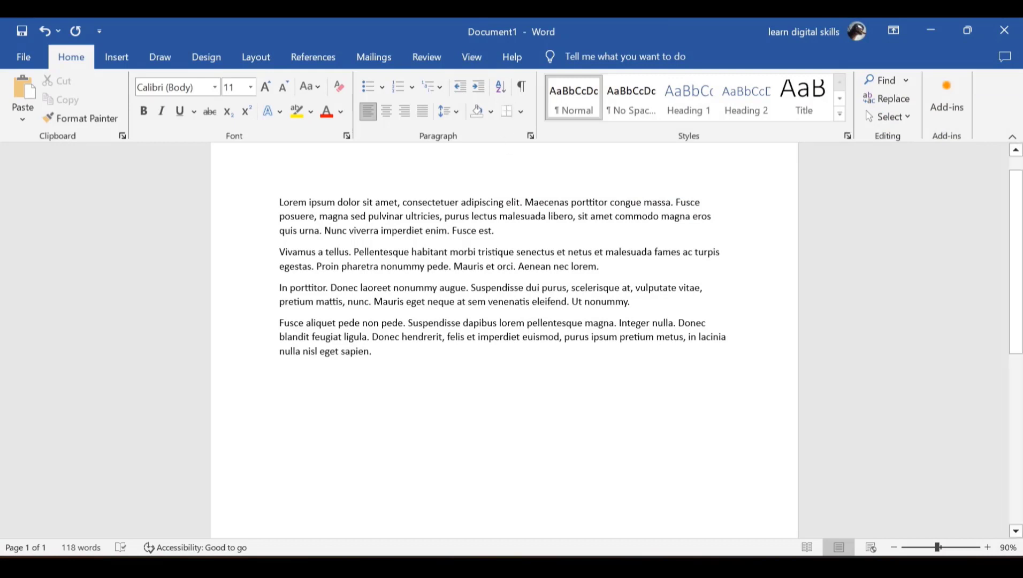
Apply the Hidden font effect to the first paragraph's last two lines, leaving 96 visible words
key(ctrl+shift+Left)
key(ctrl+shift+Left)
key(ctrl+shift+Left)
key(ctrl+shift+Left)
key(ctrl+shift+Left)
key(ctrl+shift+Left)
key(ctrl+shift+Left)
key(ctrl+shift+Left)
key(ctrl+shift+Left)
key(ctrl+shift+Left)
key(ctrl+shift+Left)
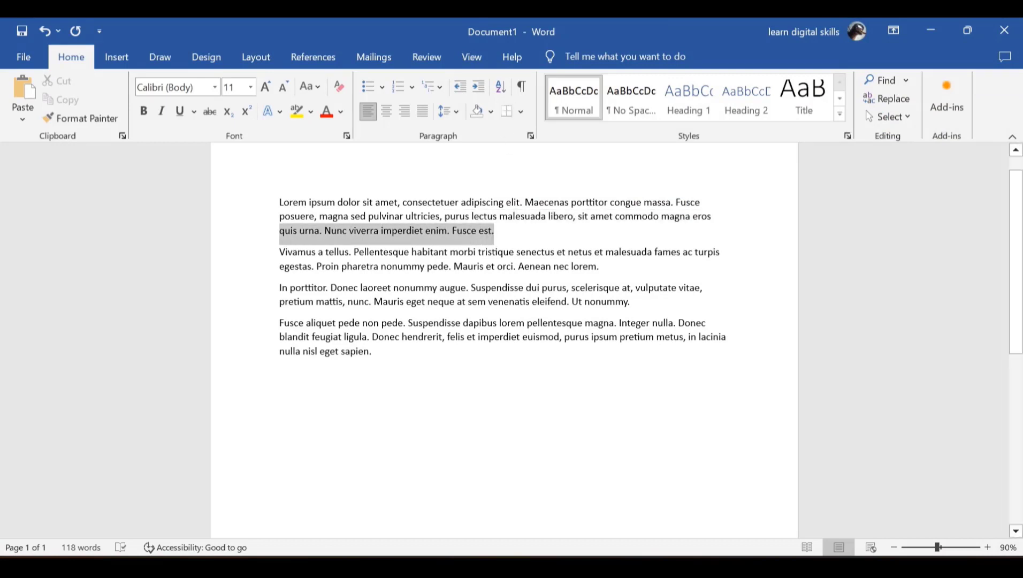
key(shift+Up)
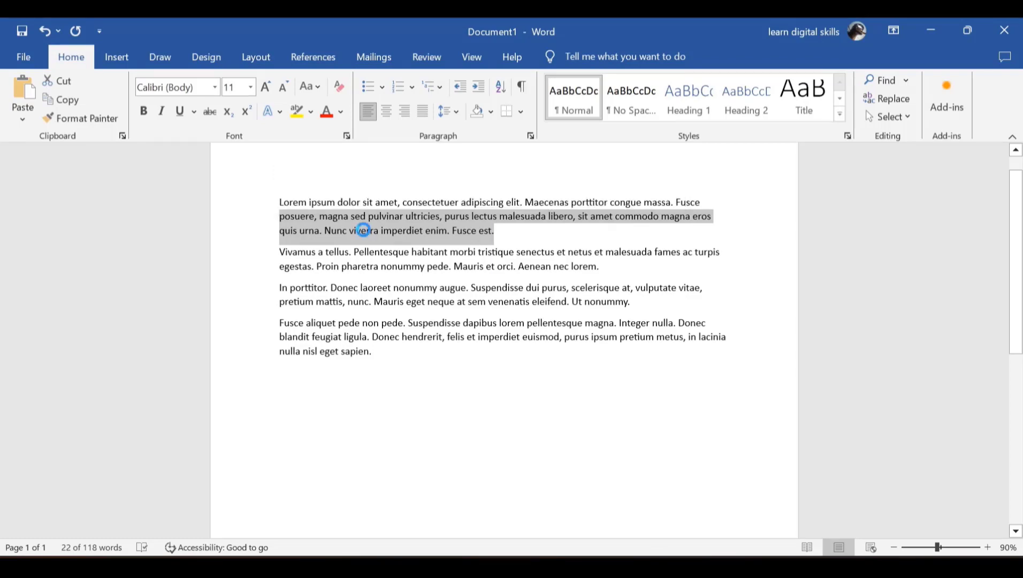
key(ctrl+d)
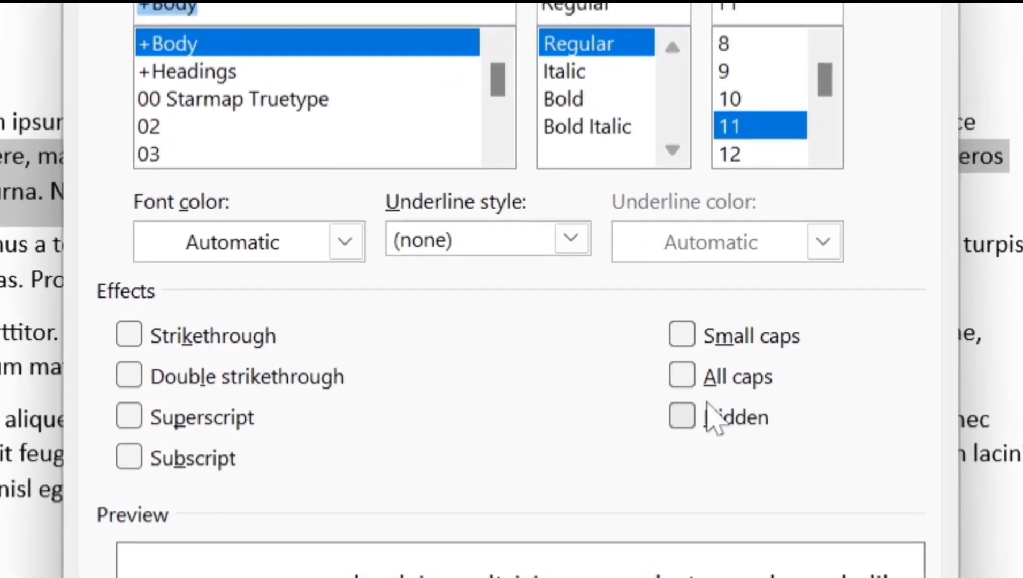
click(635, 371)
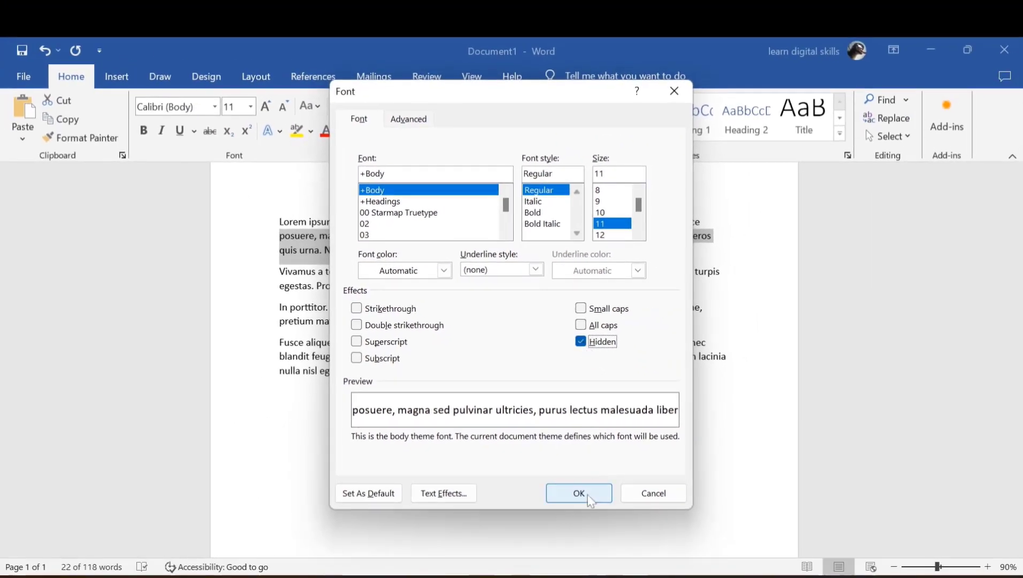
click(589, 497)
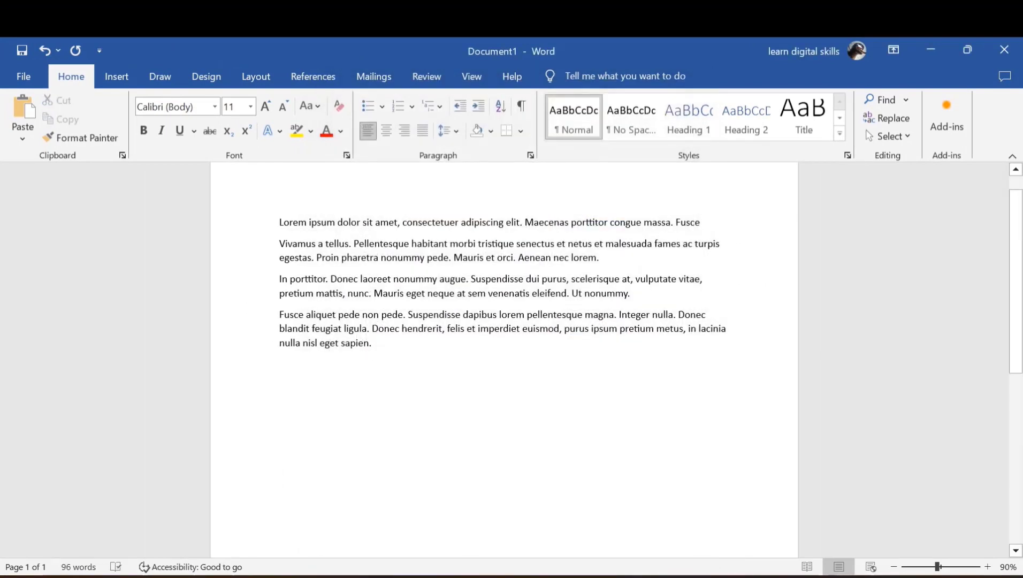
key(alt)
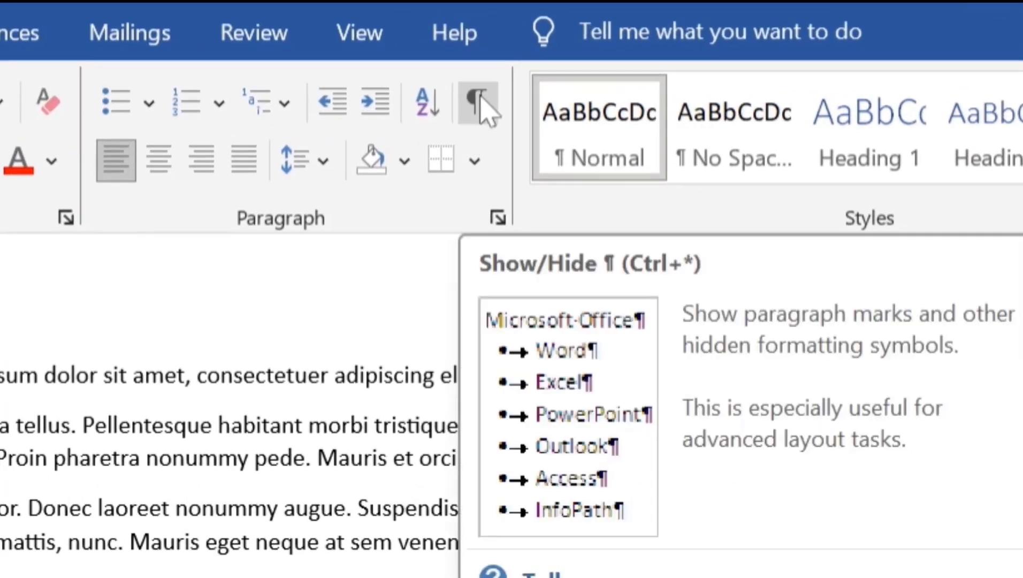
click(479, 104)
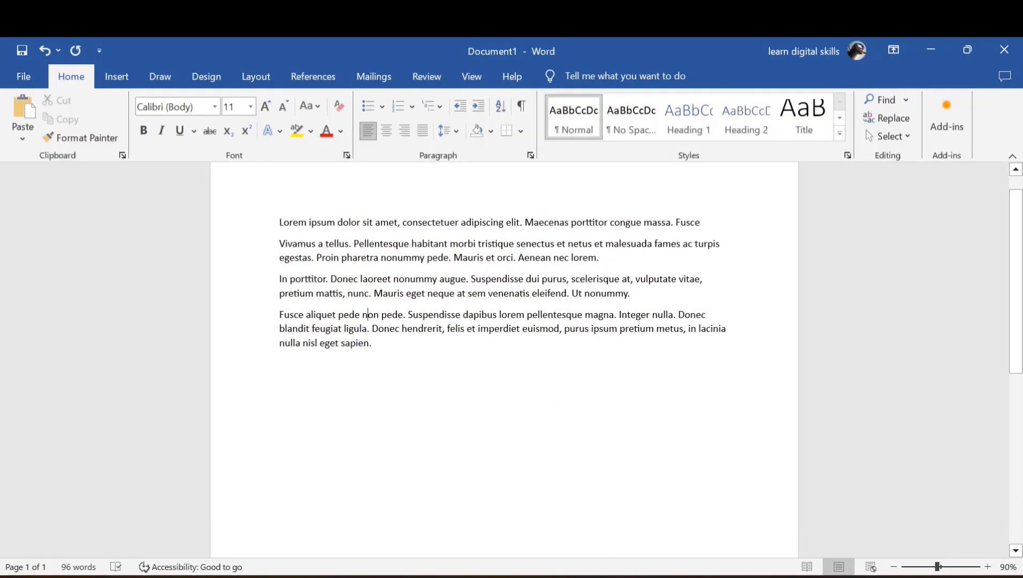
drag(279, 221, 406, 235)
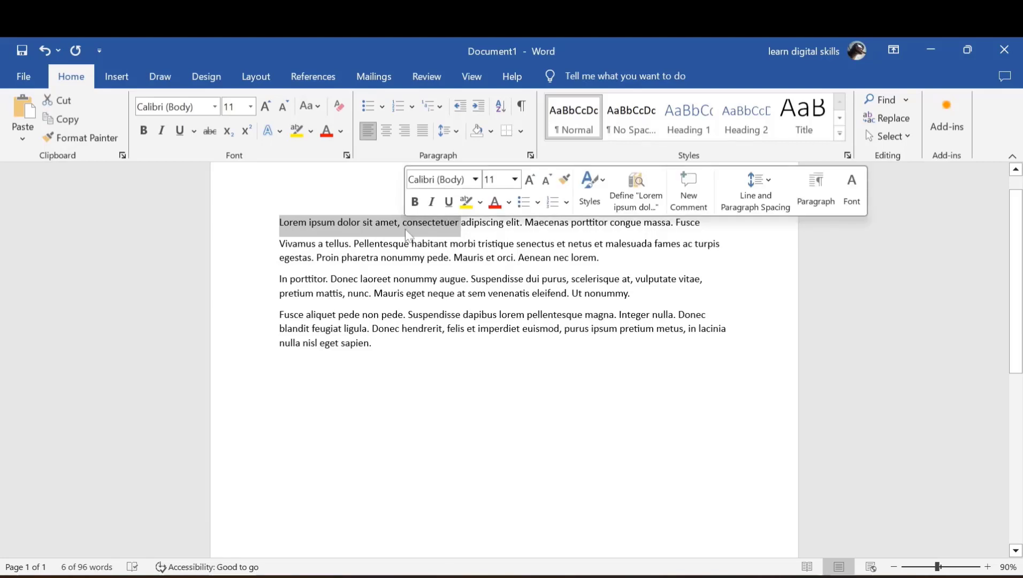
click(403, 230)
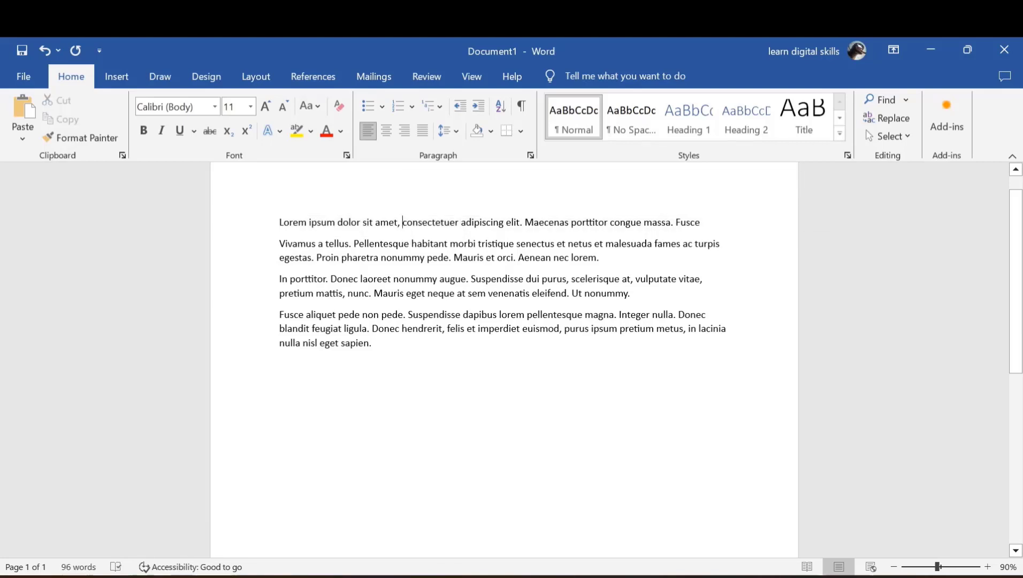
drag(372, 357, 523, 236)
click(380, 259)
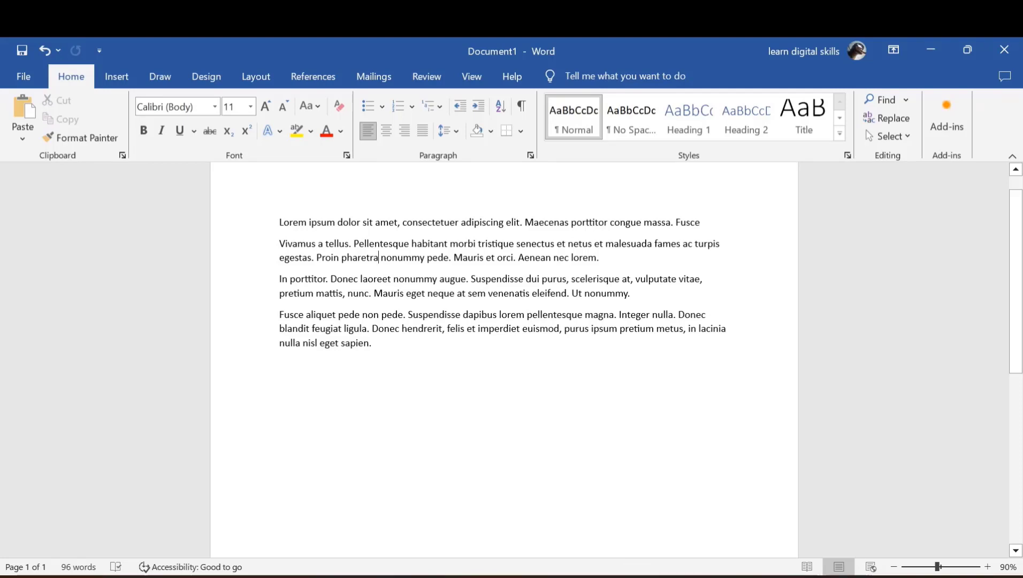
drag(279, 343, 279, 278)
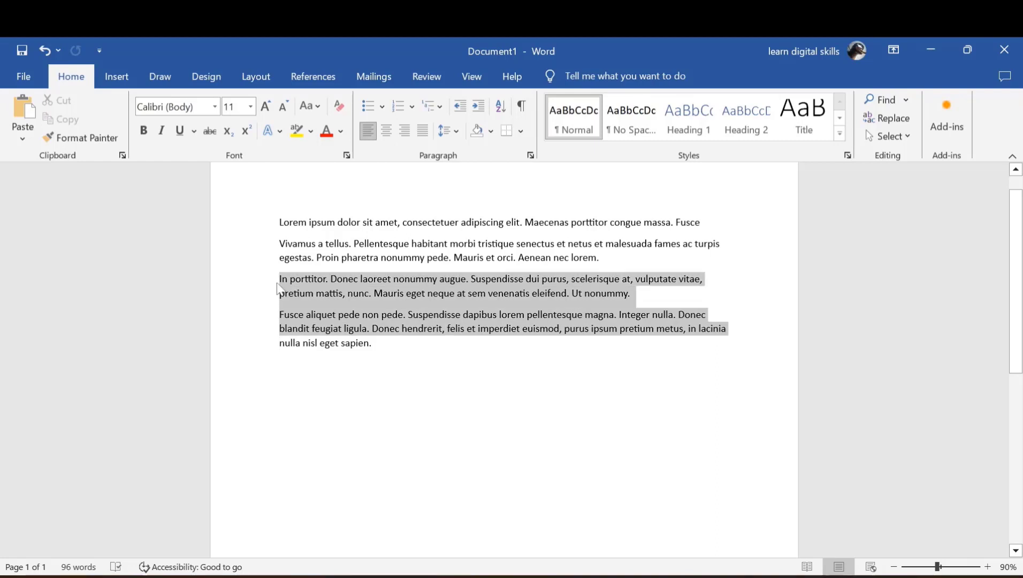
click(284, 315)
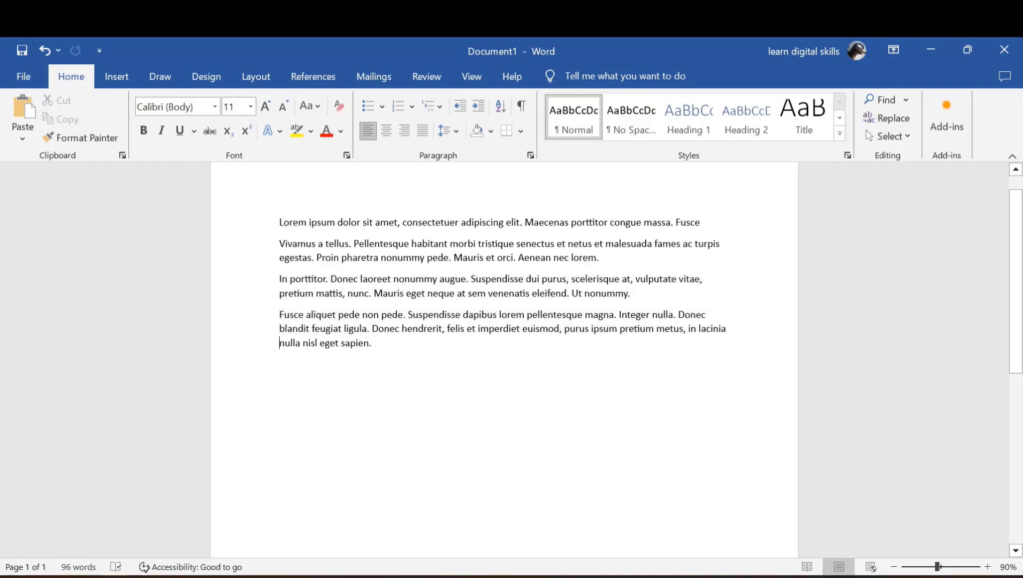
drag(279, 344, 268, 227)
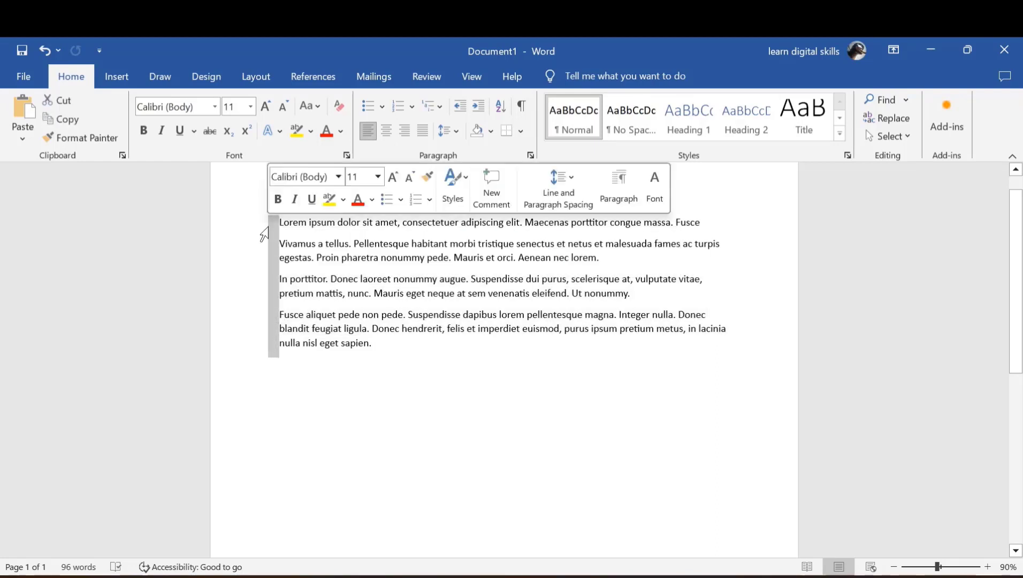
key(Delete)
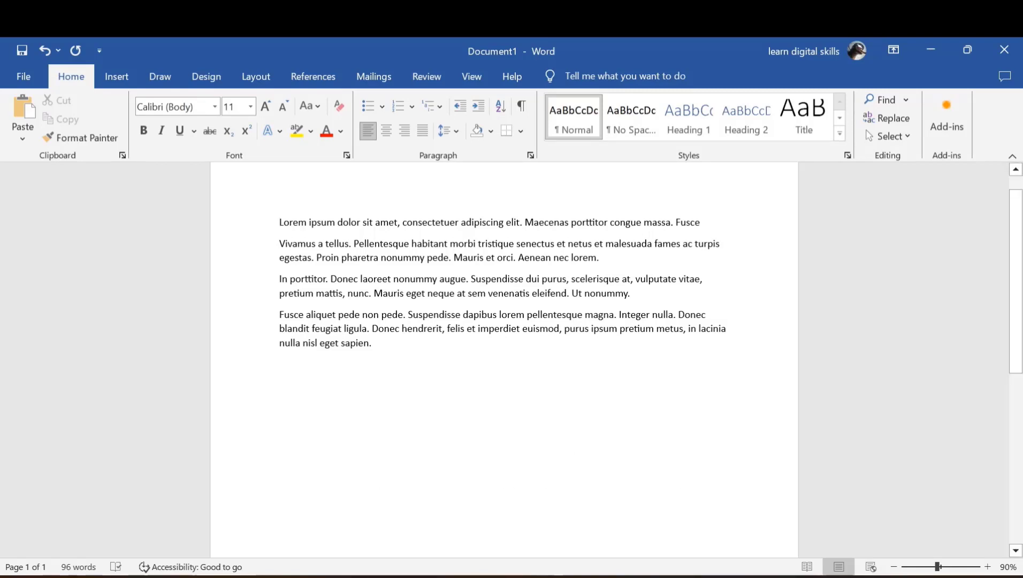
key(shift+Right)
key(shift+Right)
key(shift+Right)
key(shift+Right)
key(shift+Right)
key(shift+Right)
key(shift+Right)
key(shift+Right)
key(shift+Right)
key(shift+Right)
key(shift+Right)
key(shift+Right)
key(shift+Right)
key(shift+Right)
key(shift+Right)
key(shift+Right)
key(shift+Right)
key(shift+Right)
key(shift+Right)
key(shift+Right)
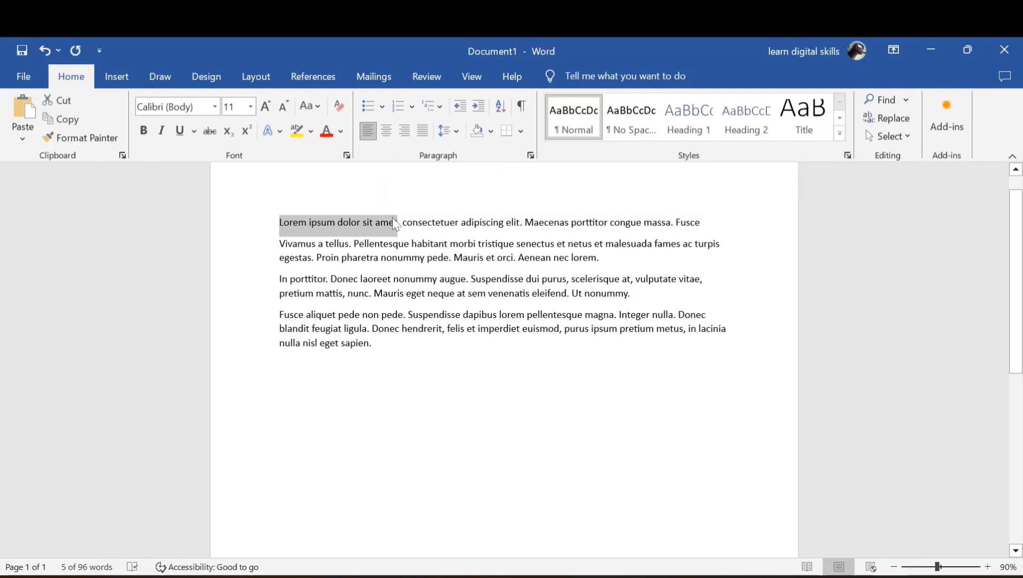
key(ctrl+F3)
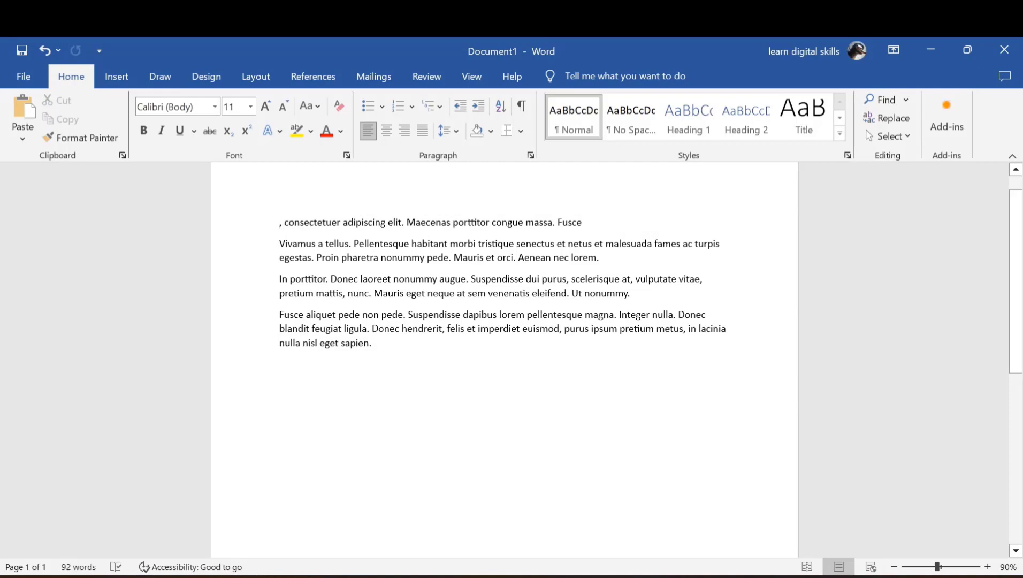
drag(475, 244, 558, 244)
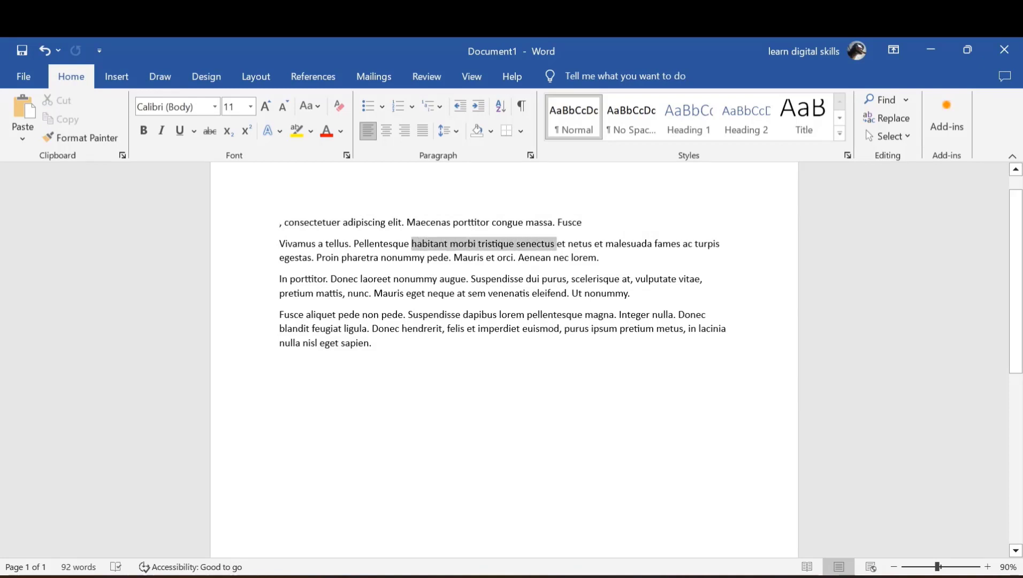
key(Delete)
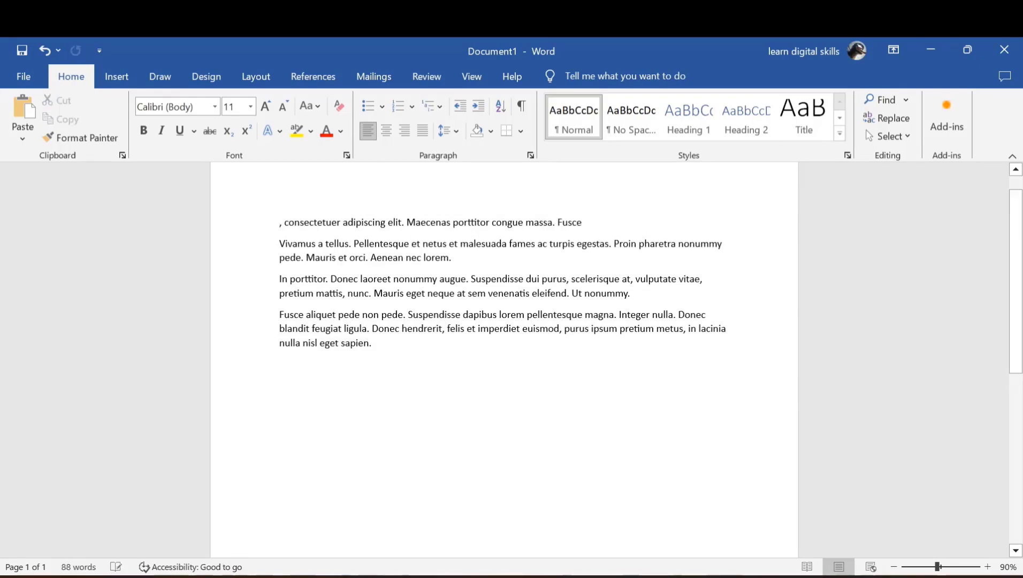
drag(468, 293, 565, 295)
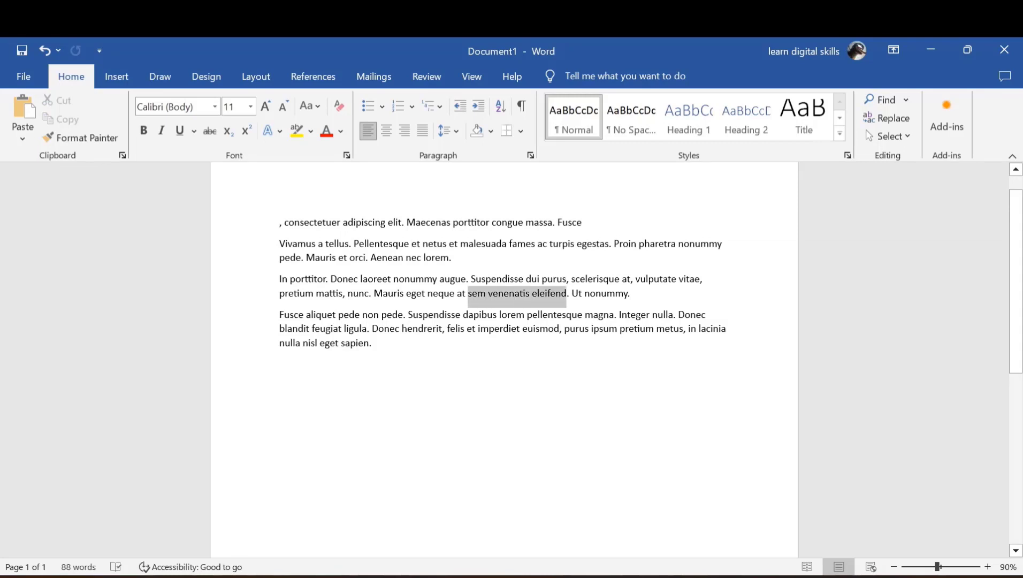
key(Delete)
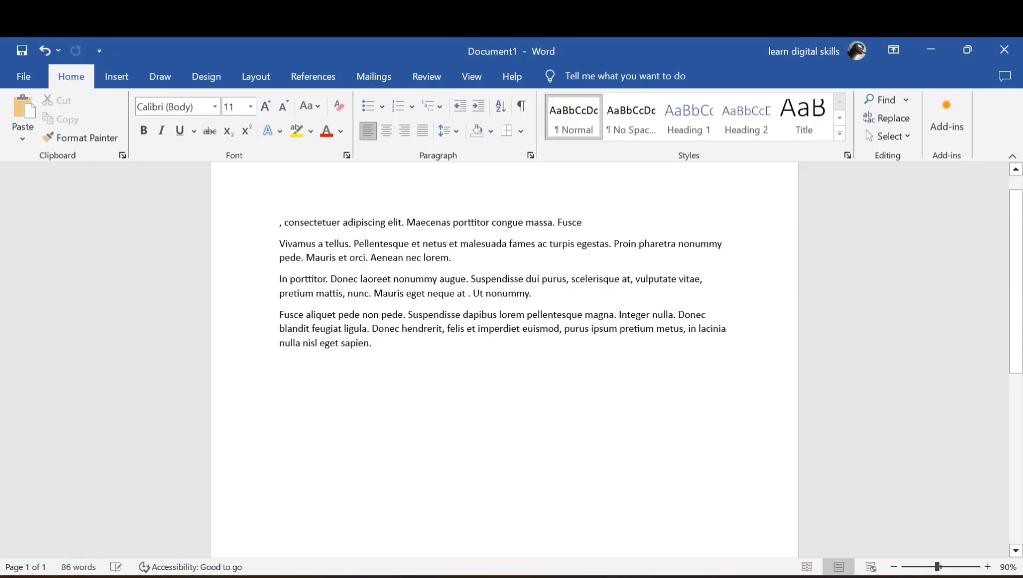
double_click(312, 372)
text(Lorem ipsum dolor sit amet habitant morbi tristique senectus sem venenatis eleifend)
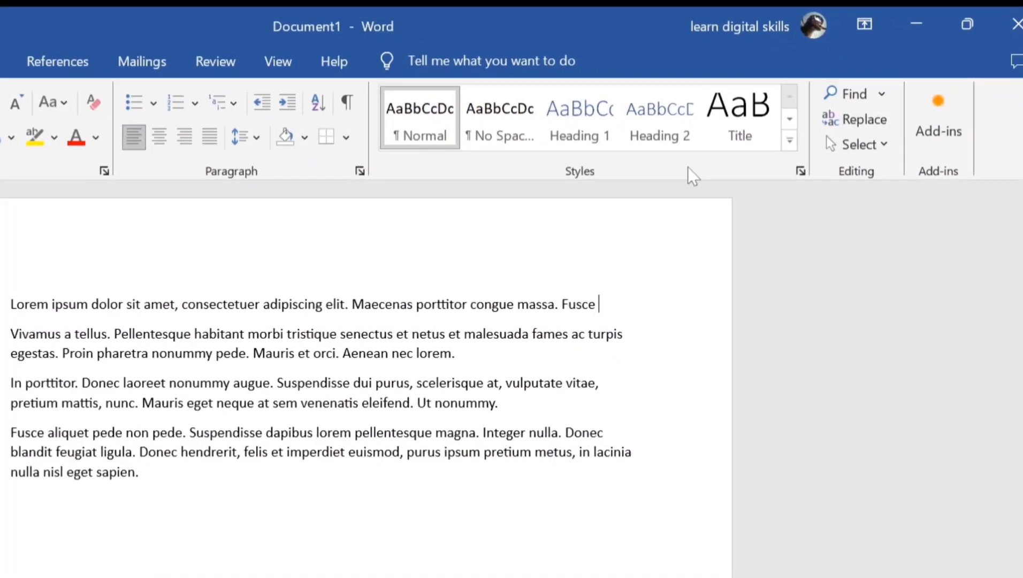
In Customize the Ribbon, add a new custom tab and give its first group a custom name
right_click(767, 152)
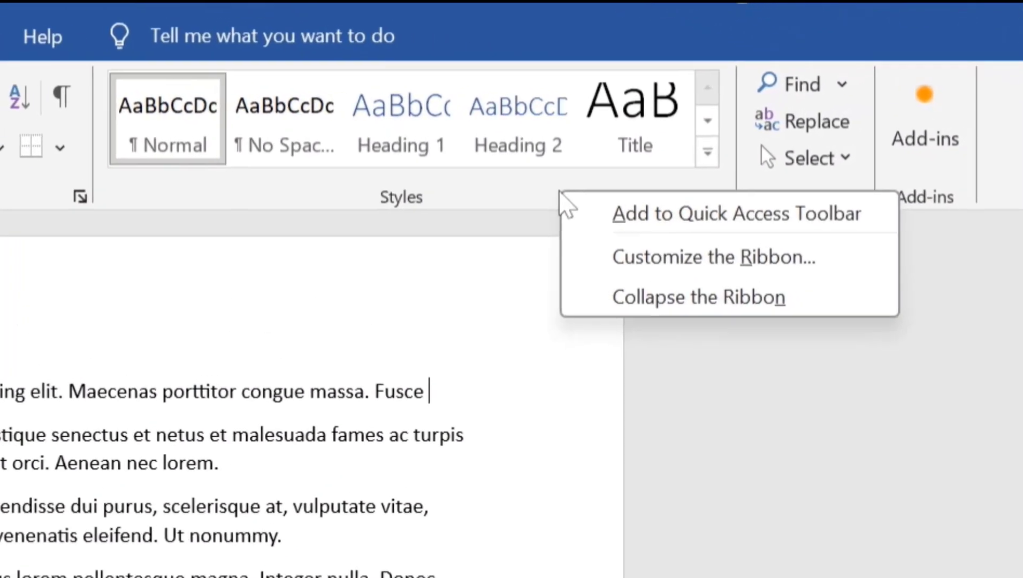
click(679, 271)
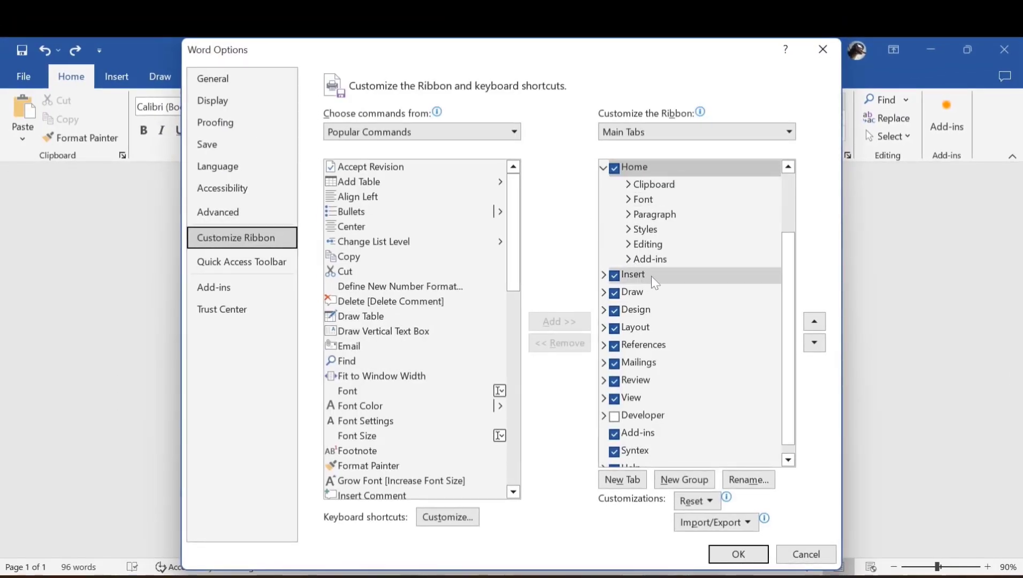
click(625, 484)
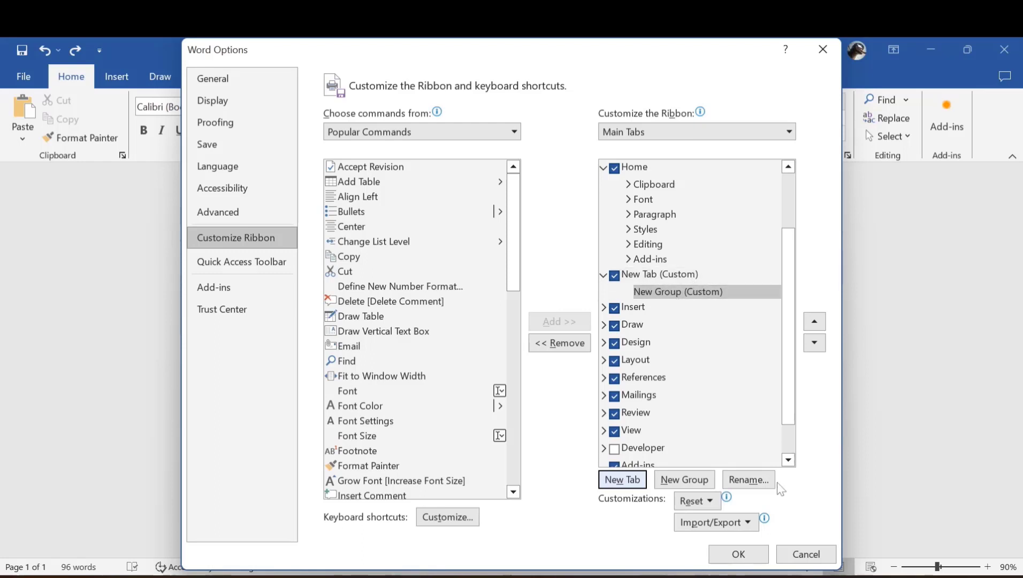
click(751, 480)
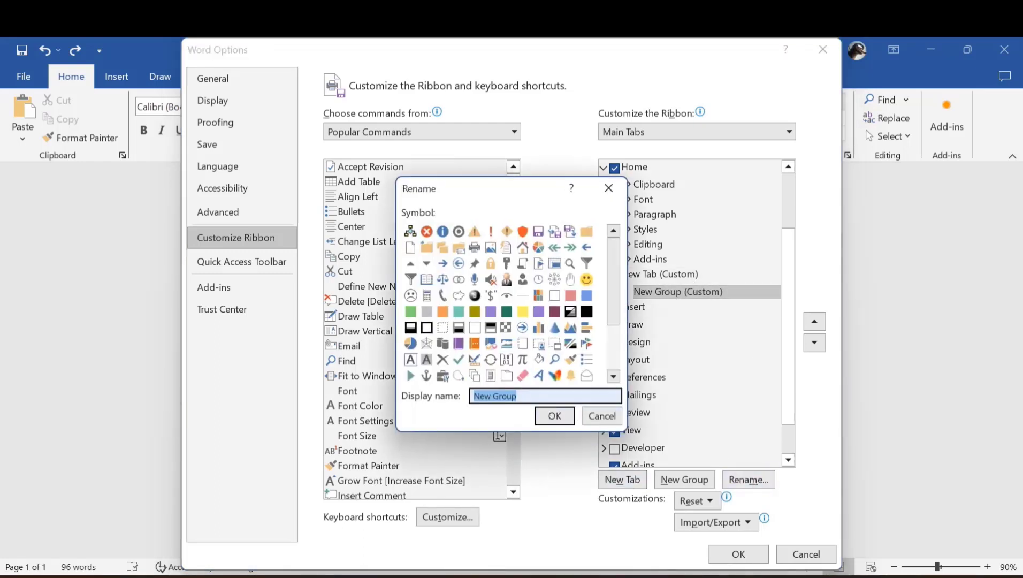
text(J)
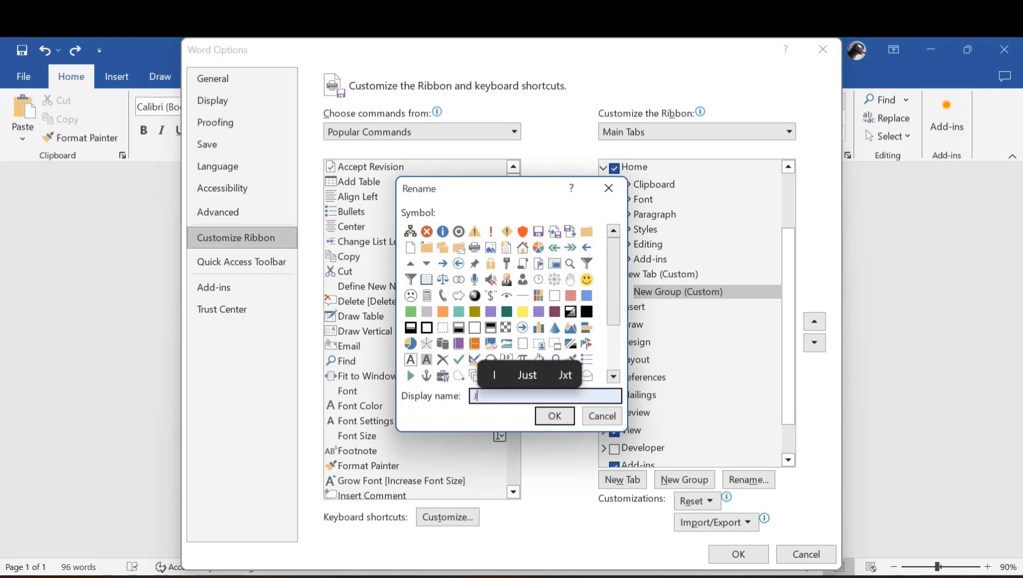
text(eff)
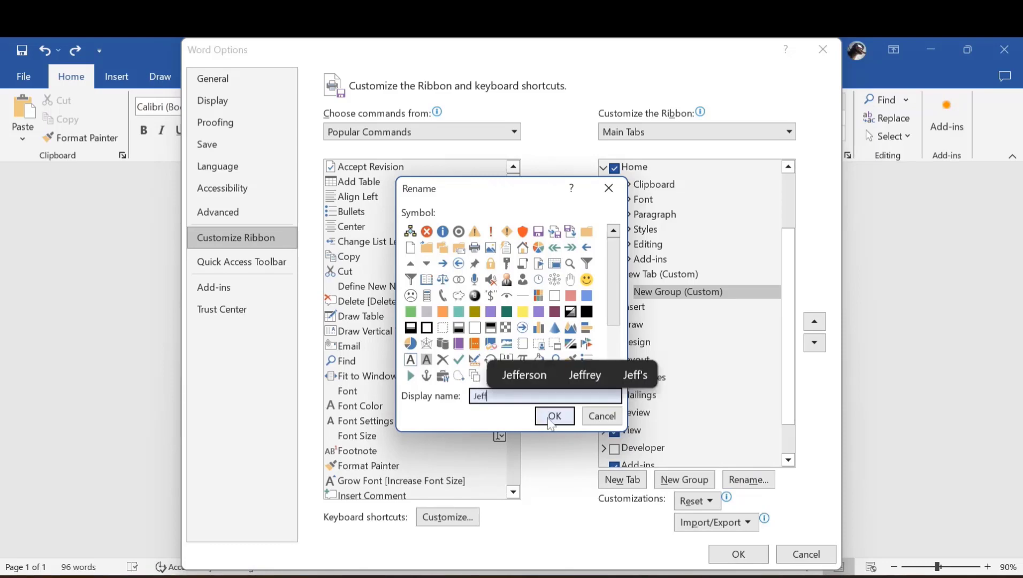
click(553, 416)
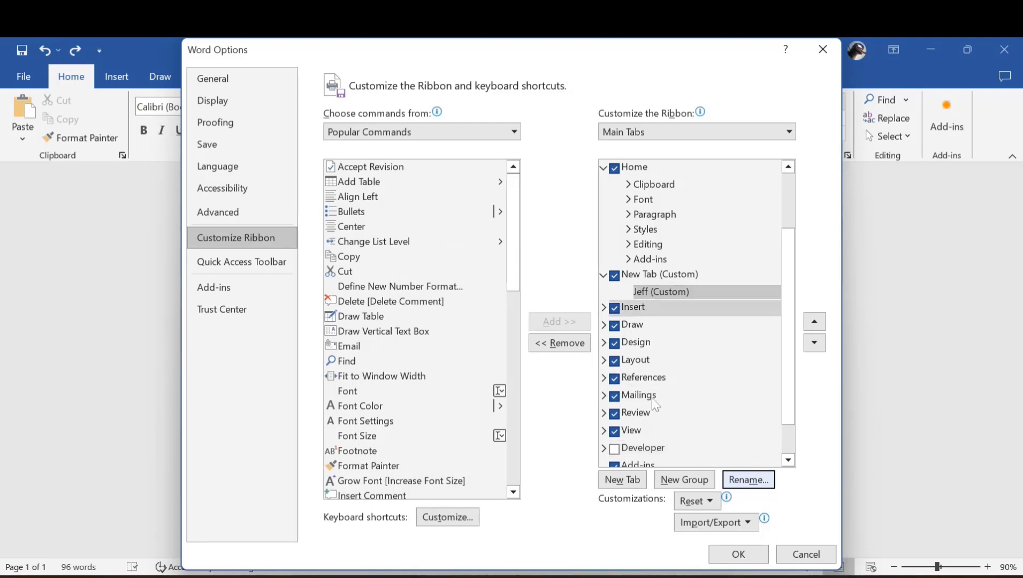
Add a second custom group to the new tab and name it 123
click(682, 482)
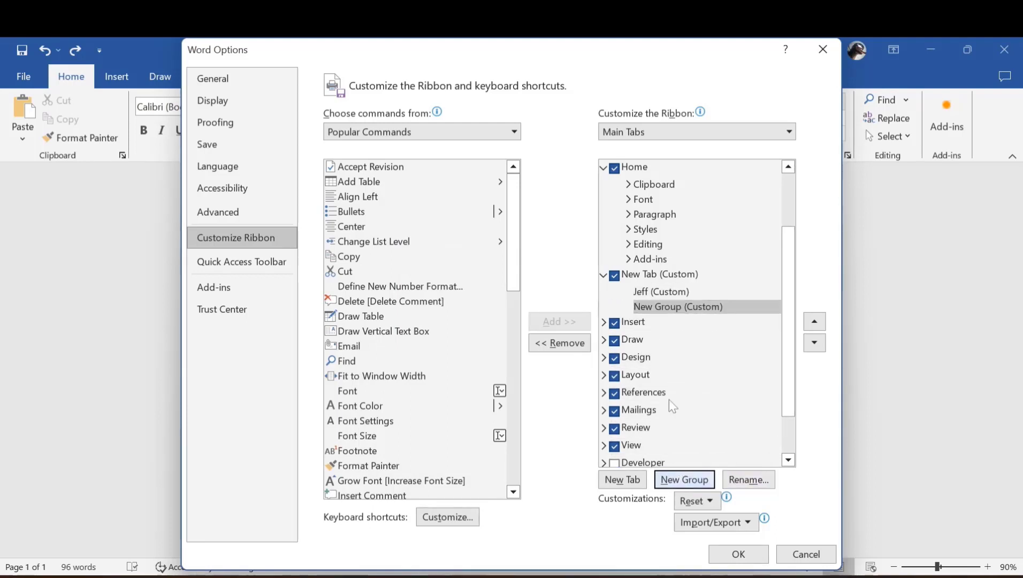
click(747, 479)
text(123)
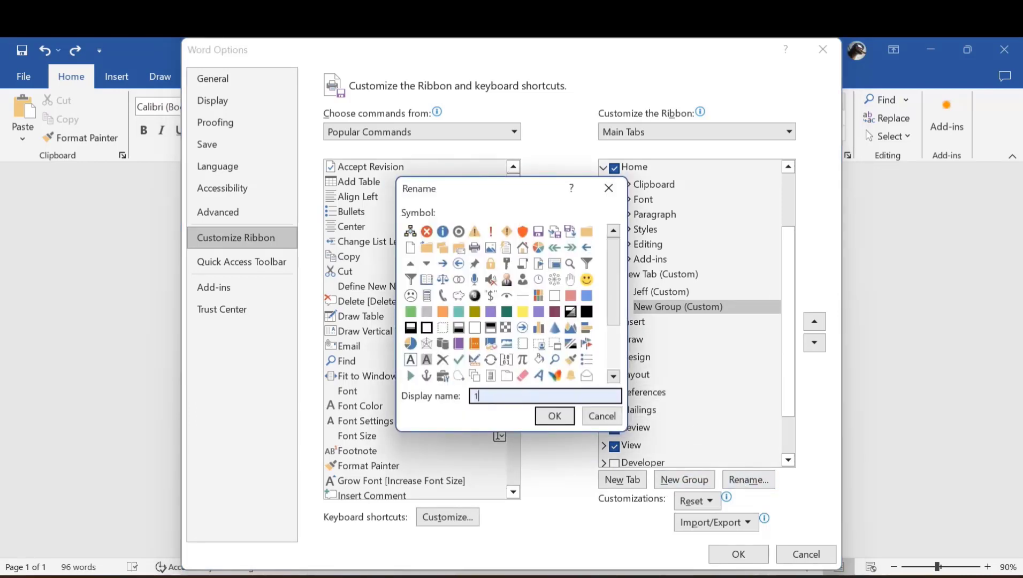
click(555, 416)
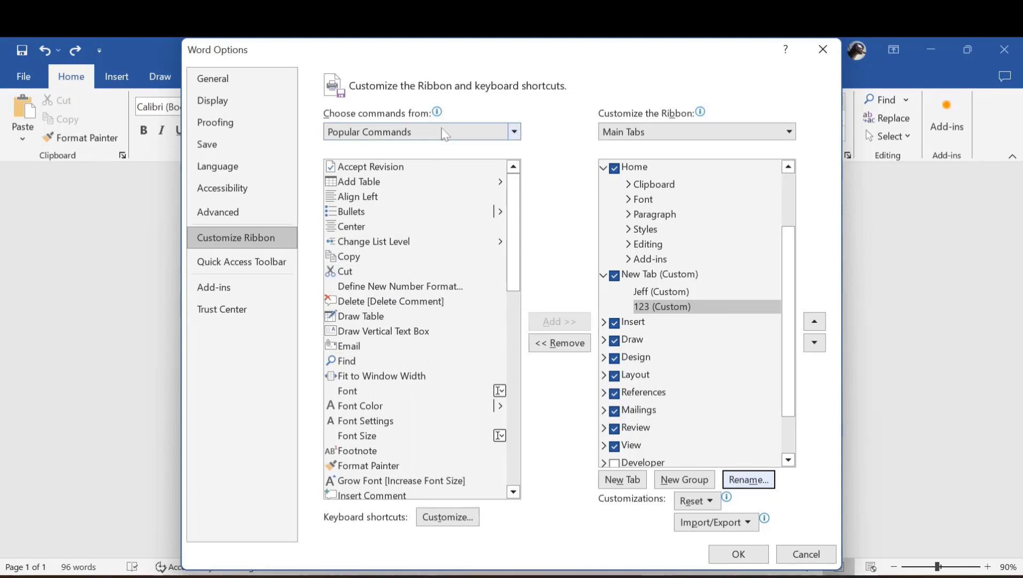
Add 3-D Color from All Commands to the 123 group, save, and view New Tab
click(496, 133)
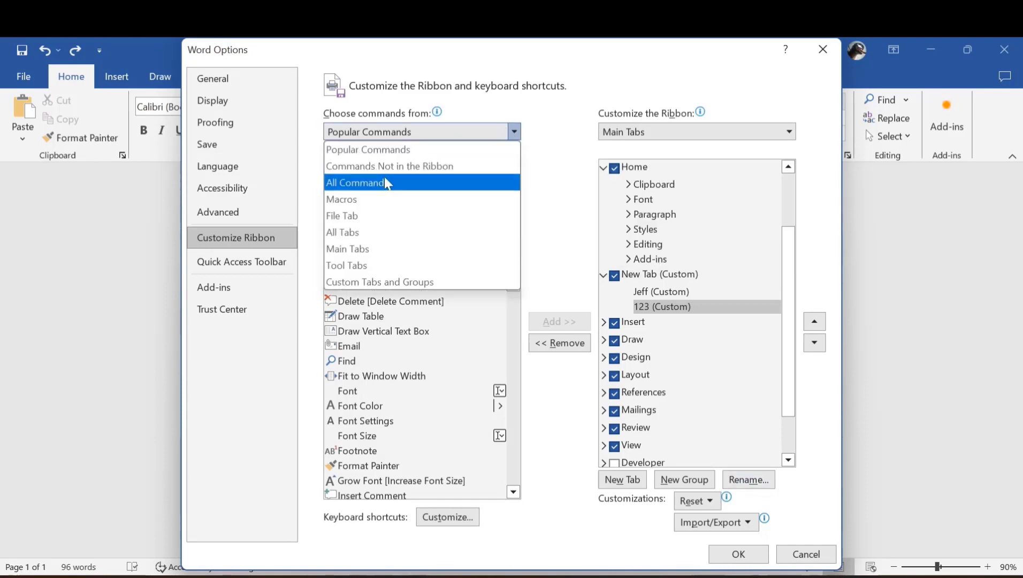
click(381, 183)
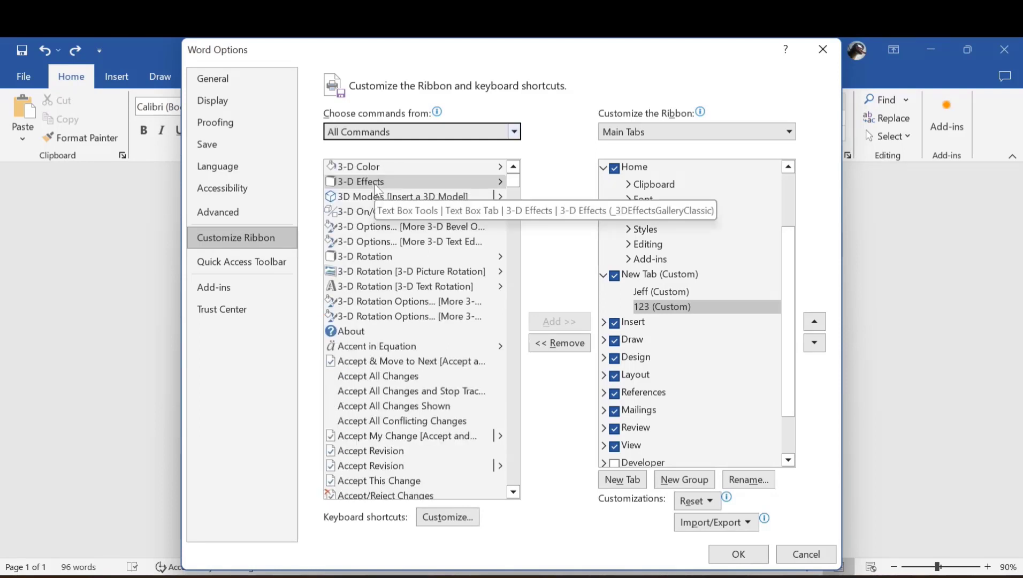
click(362, 165)
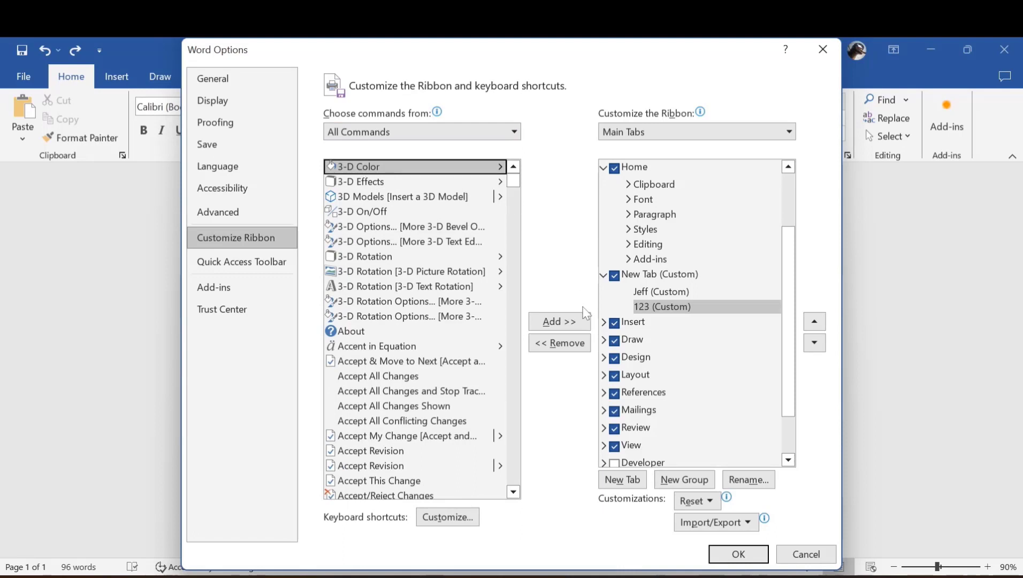
click(557, 323)
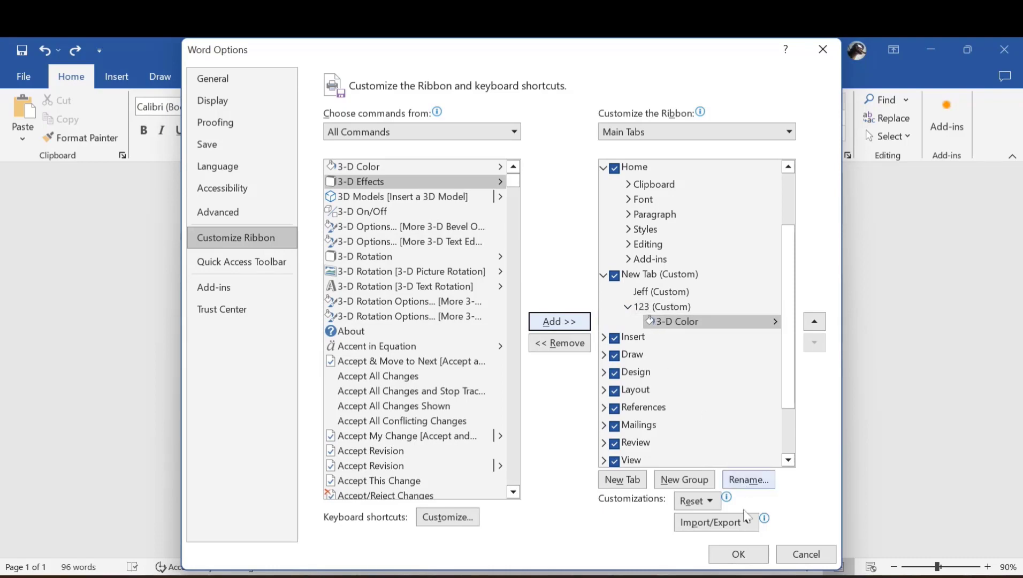
click(738, 553)
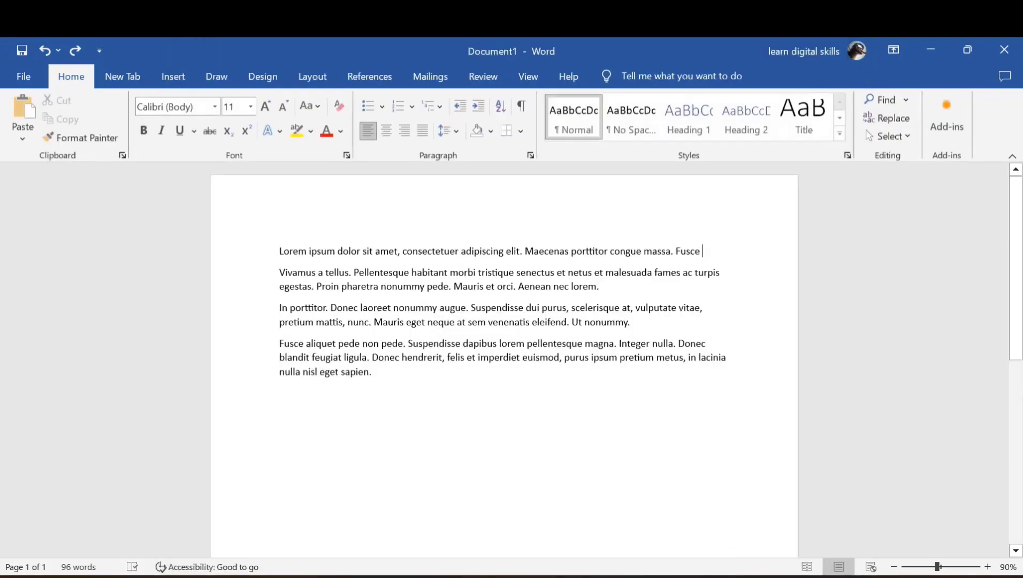
click(117, 74)
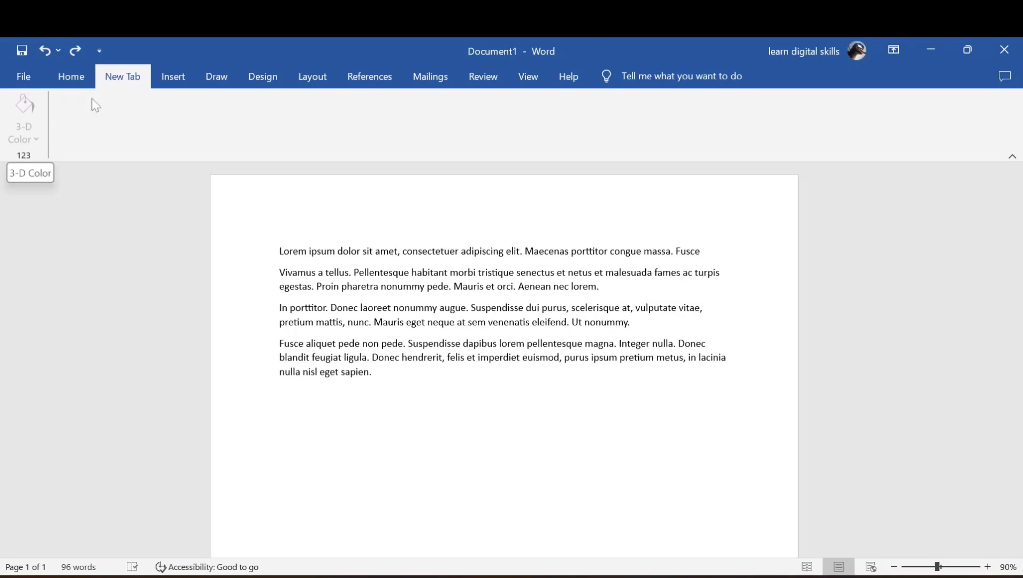
Reset all ribbon customizations in Customize the Ribbon, confirming the deletion with Yes
click(77, 74)
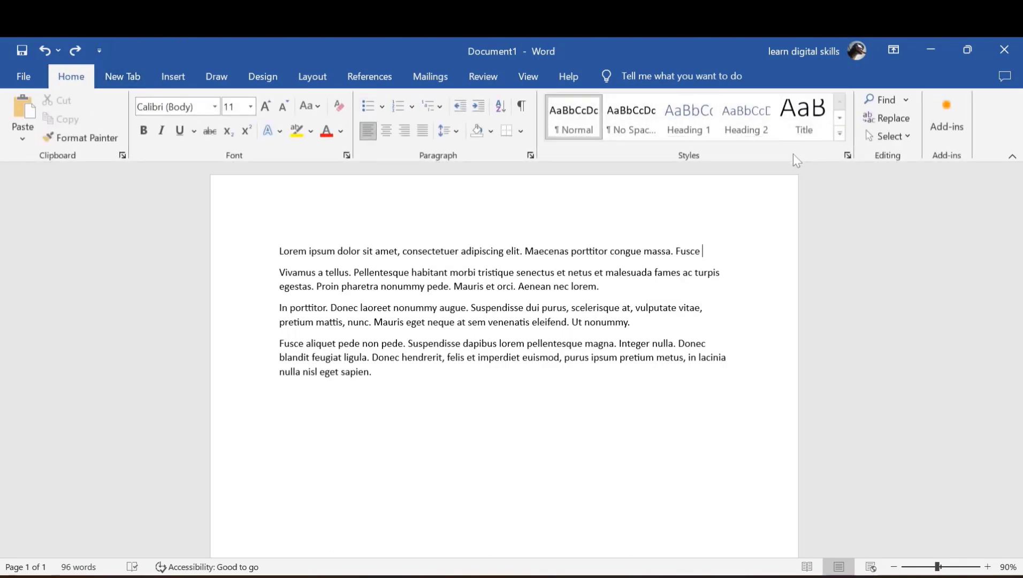
right_click(497, 151)
click(546, 188)
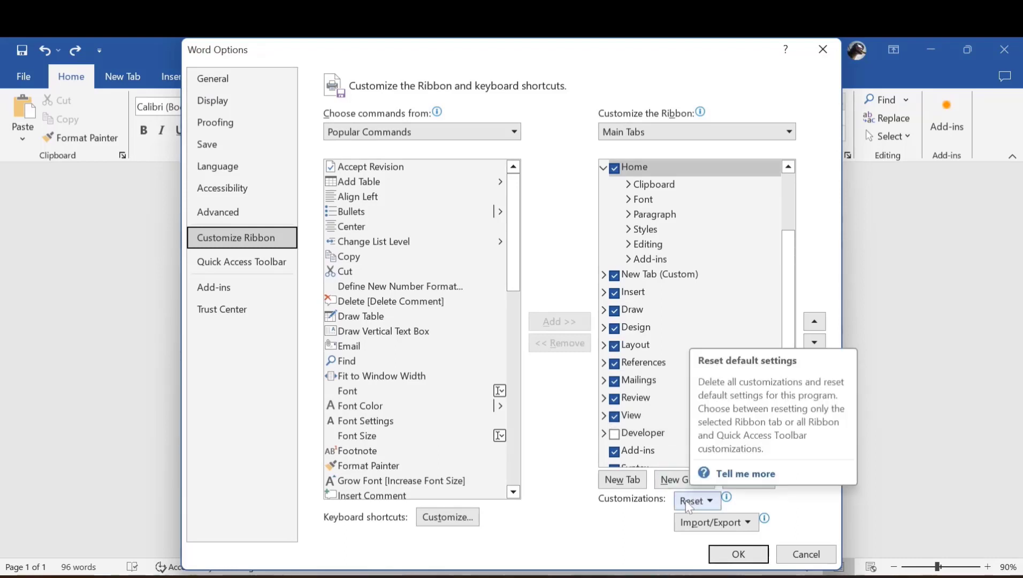
click(685, 500)
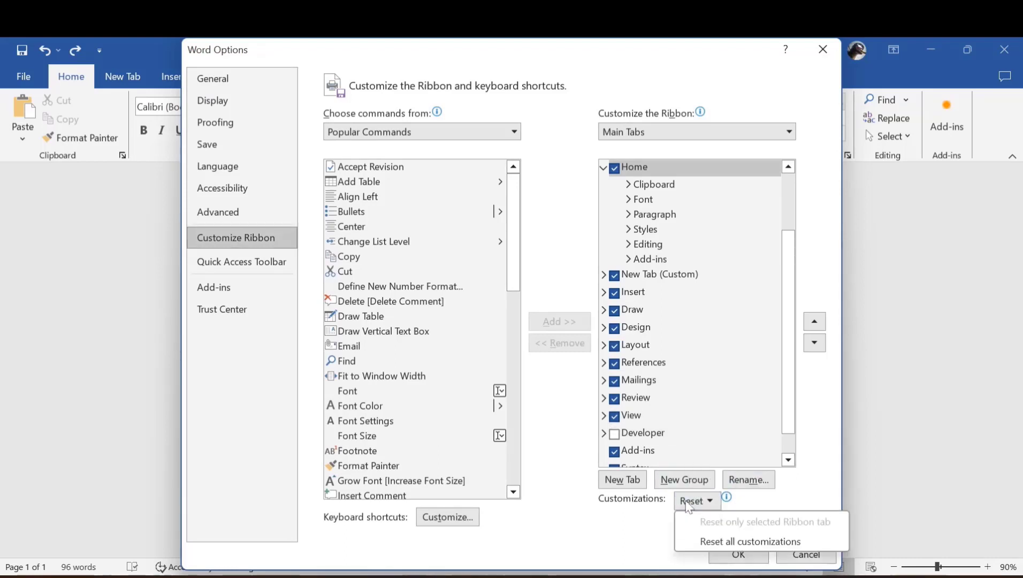
click(741, 542)
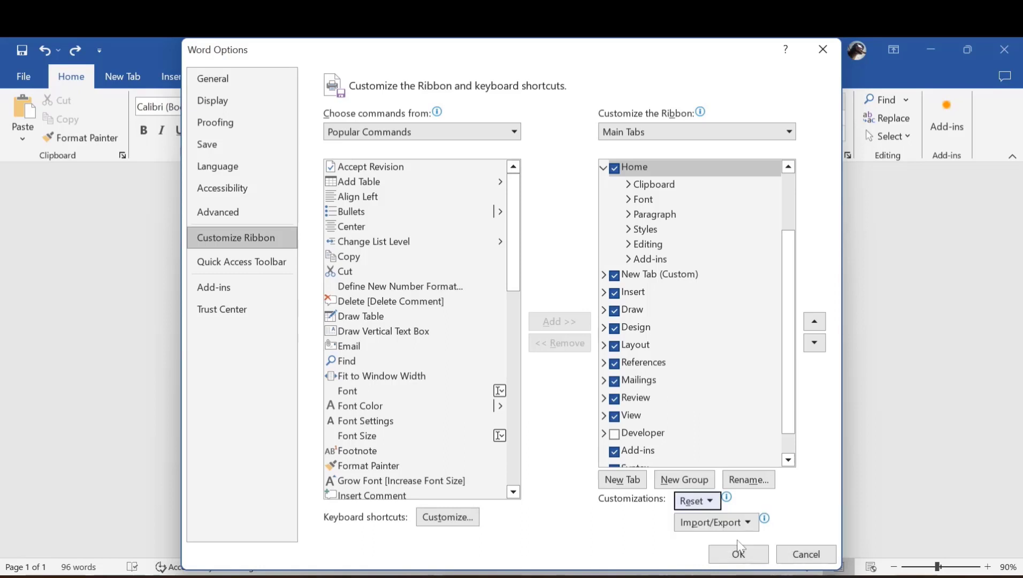
click(488, 360)
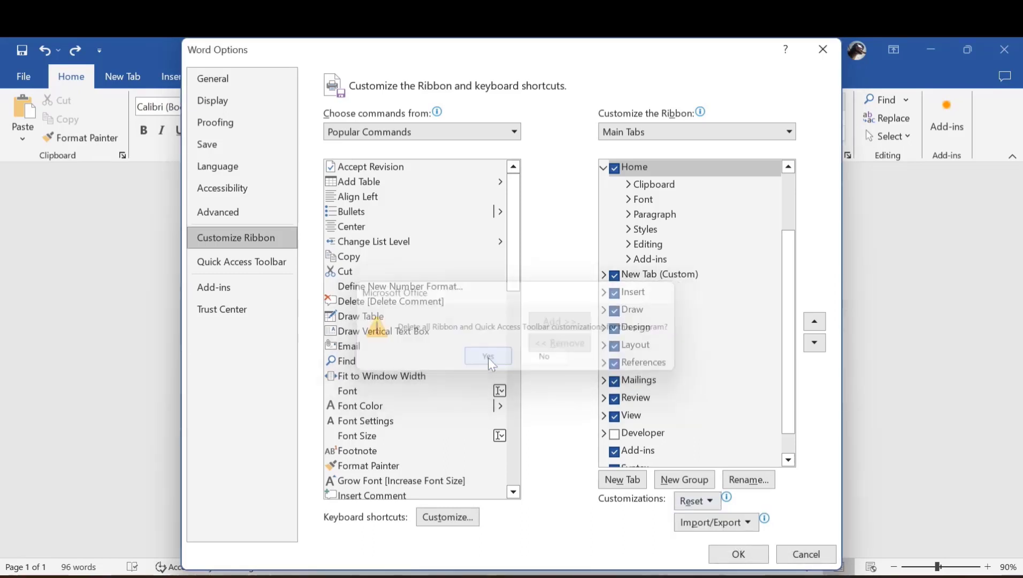
click(739, 554)
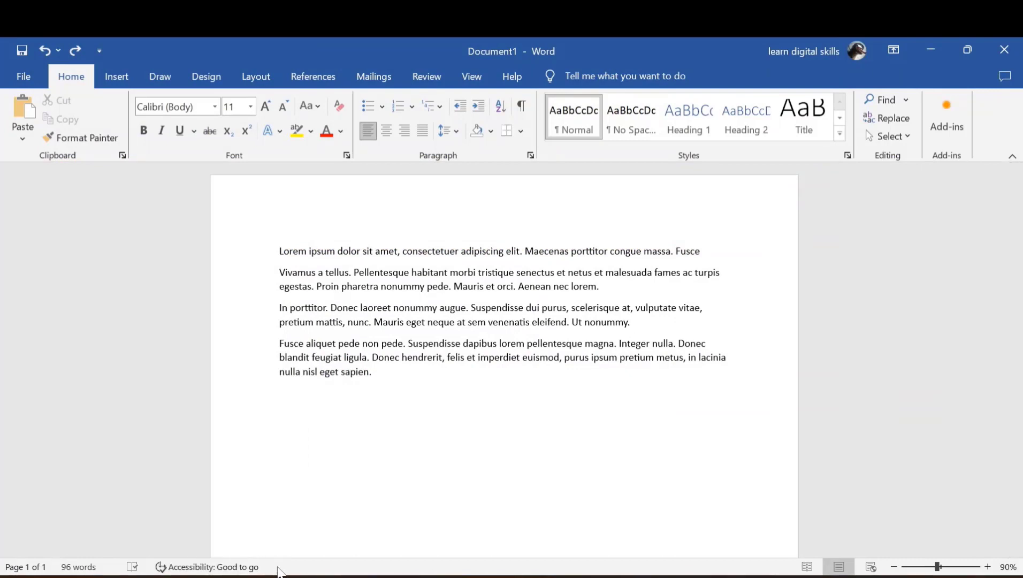
Add Character Count (with spaces) to the status bar, showing 826 characters
right_click(278, 571)
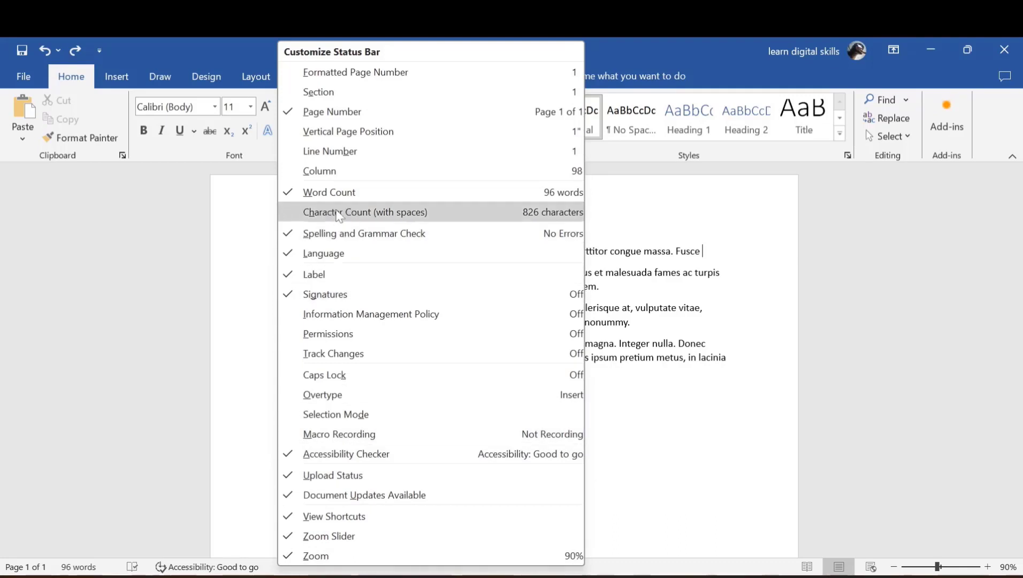
click(355, 212)
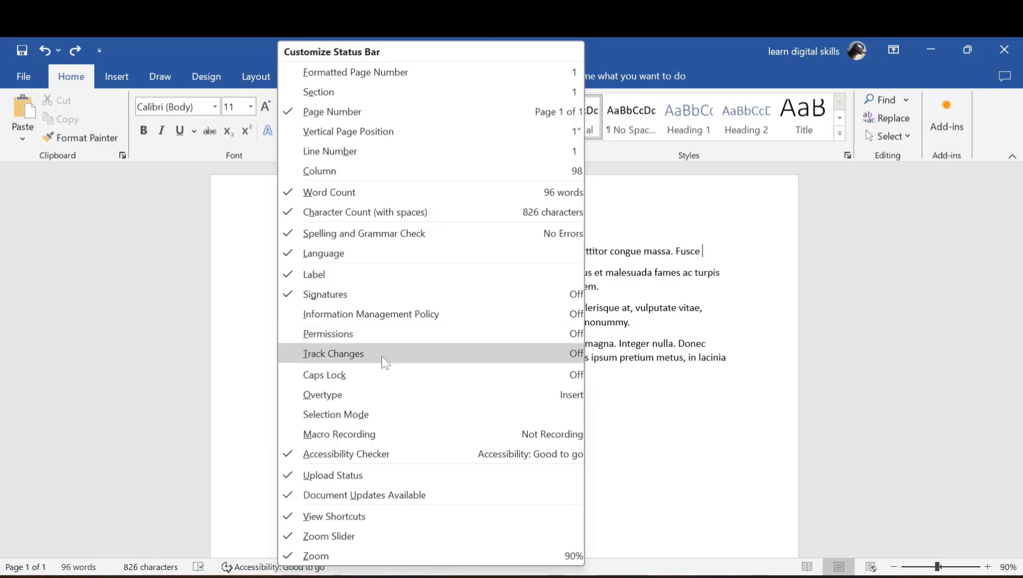
click(662, 456)
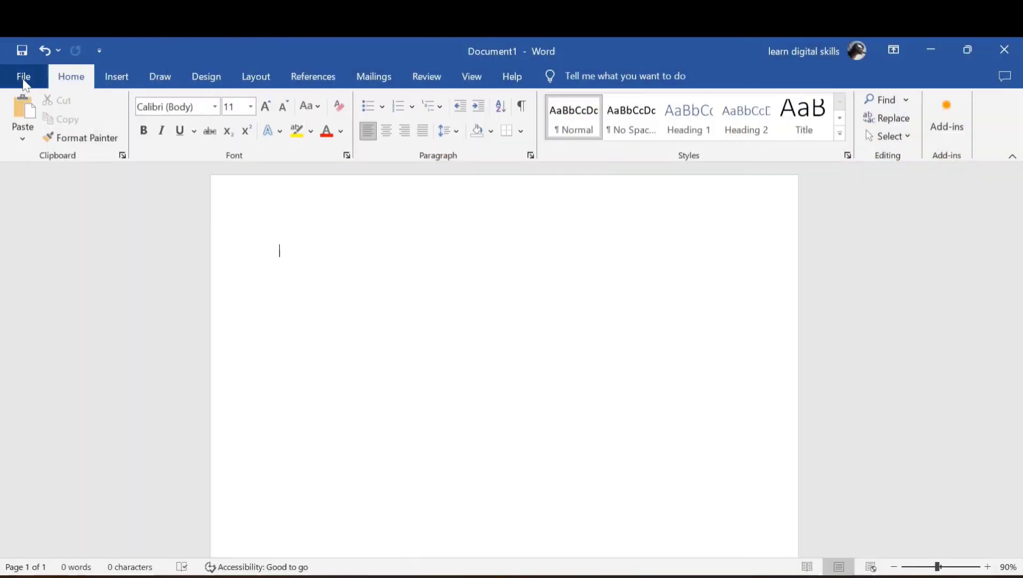
Open AutoCorrect Options from the Proofing page of Word Options
click(22, 77)
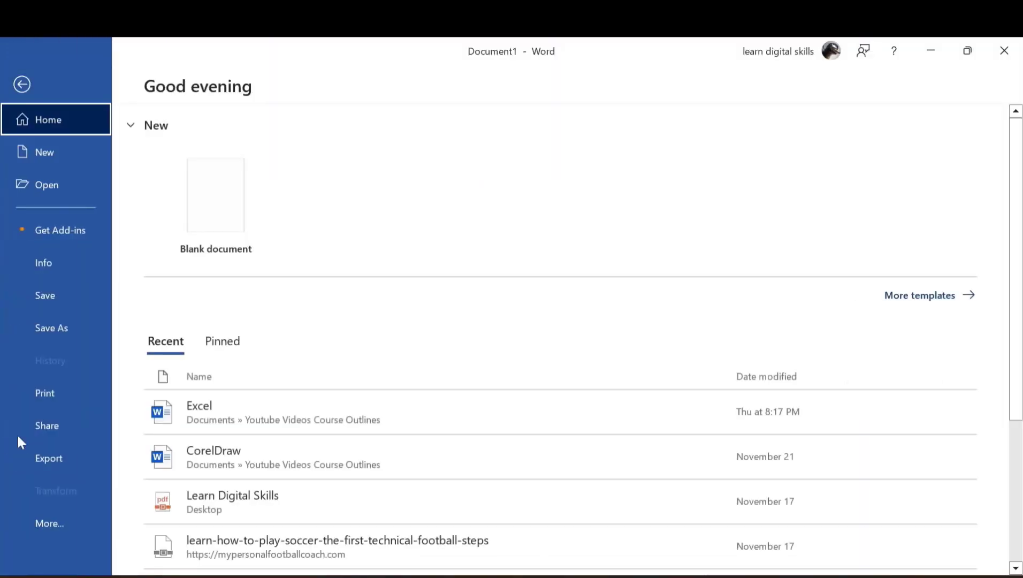
click(46, 522)
click(152, 517)
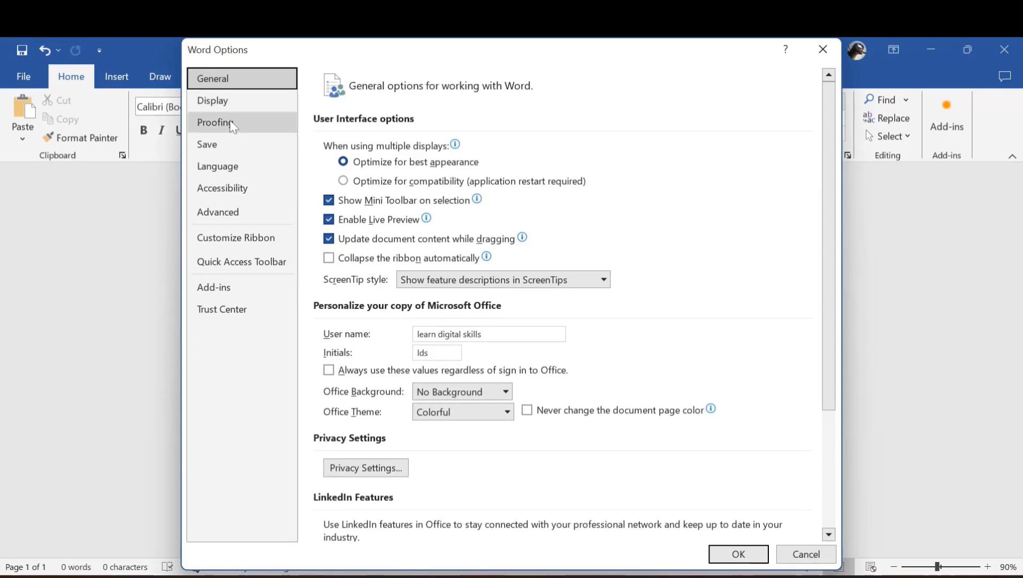
click(232, 125)
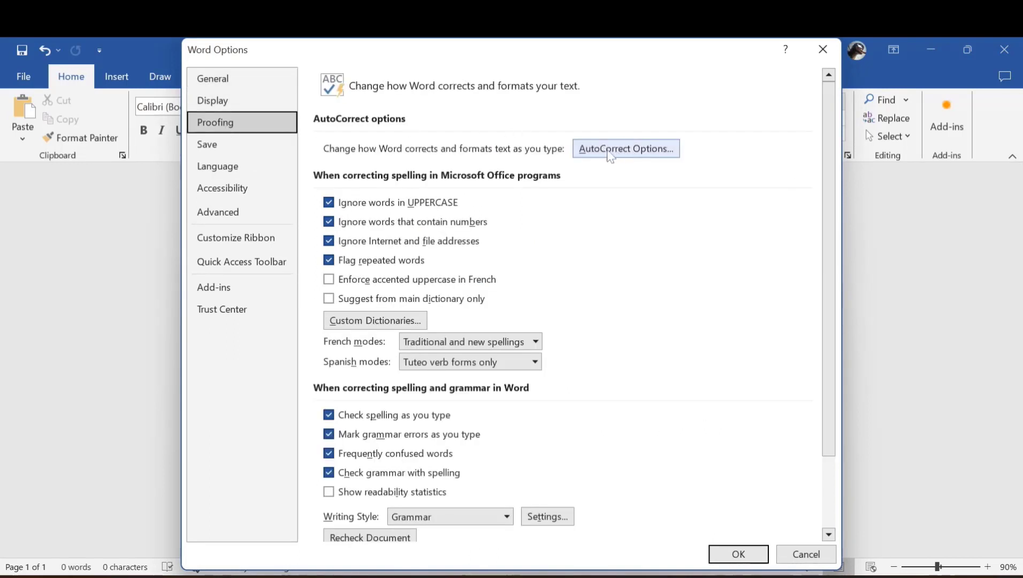
click(610, 151)
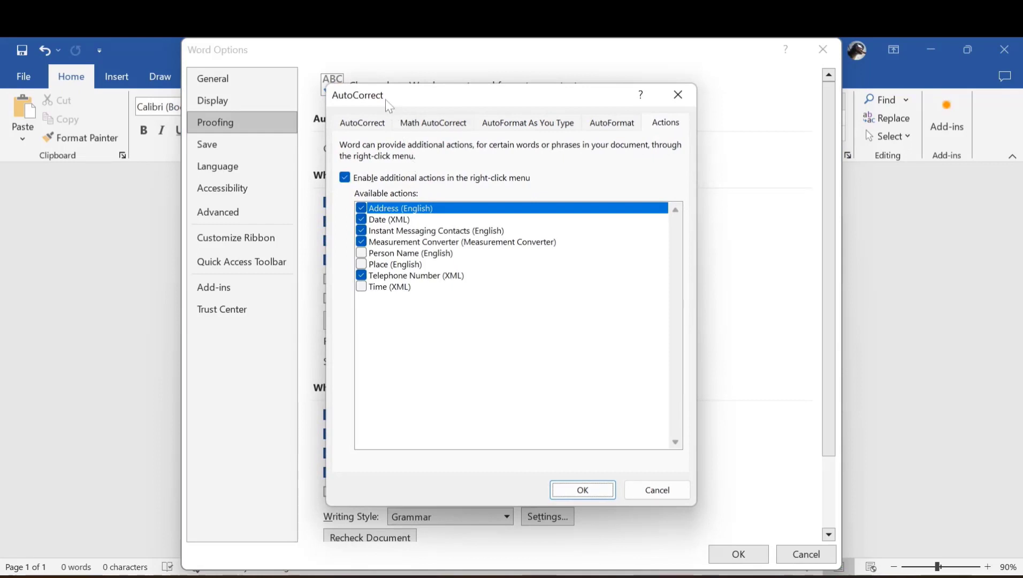
click(368, 126)
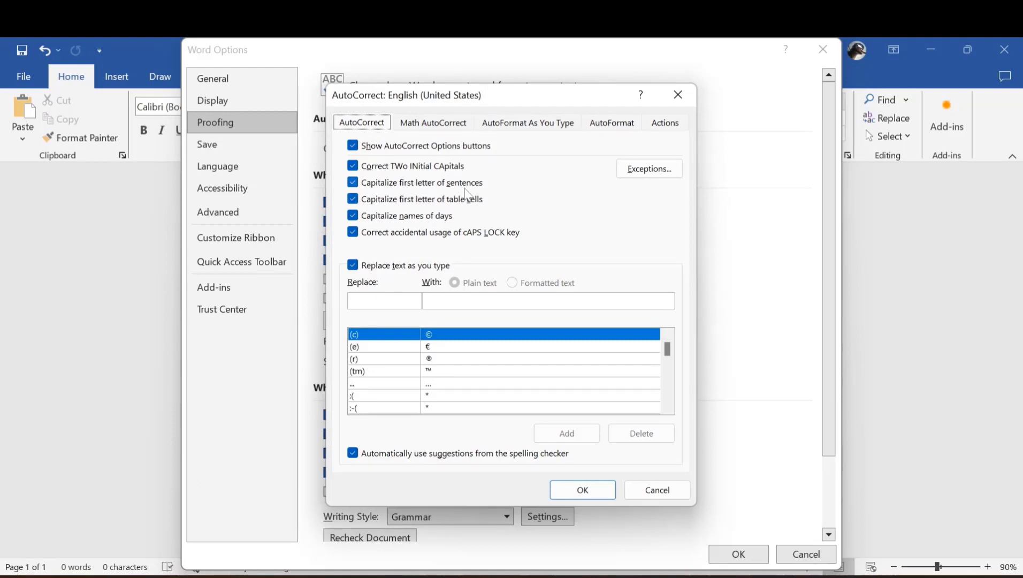
Toggle Capitalize first letter of sentences off and on, review the Actions tab, and close both dialogs
click(353, 183)
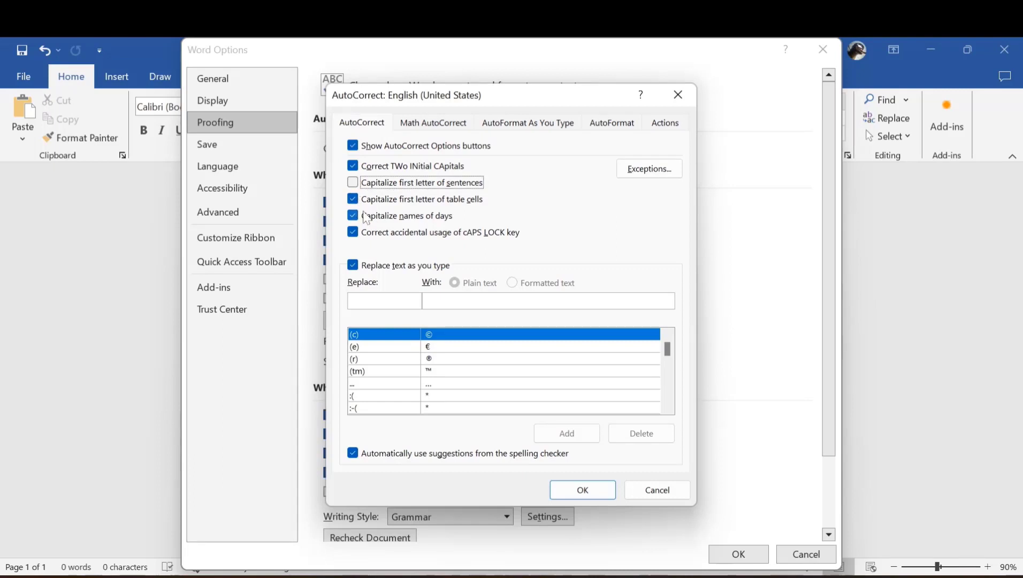
click(353, 183)
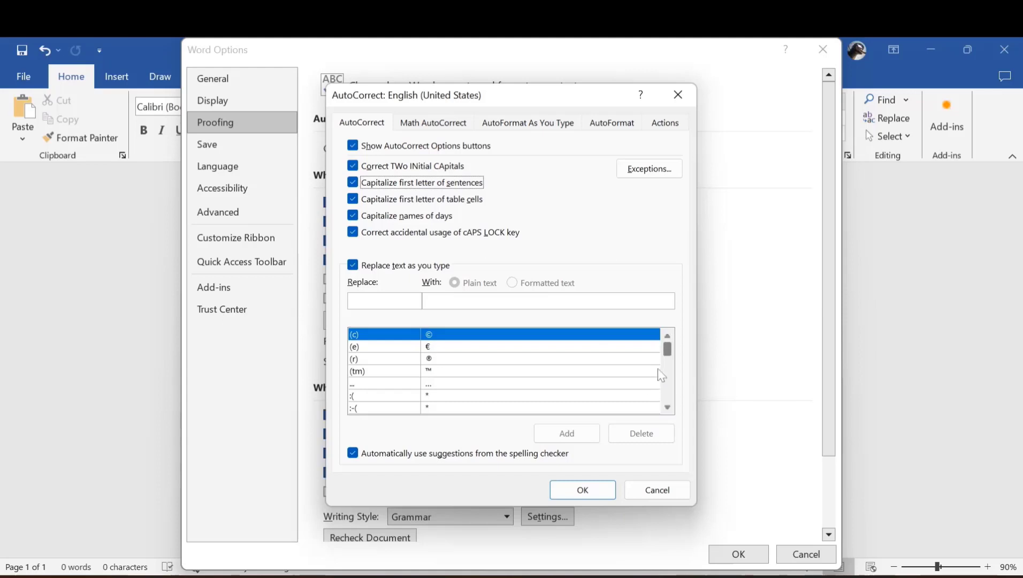
drag(668, 355, 669, 372)
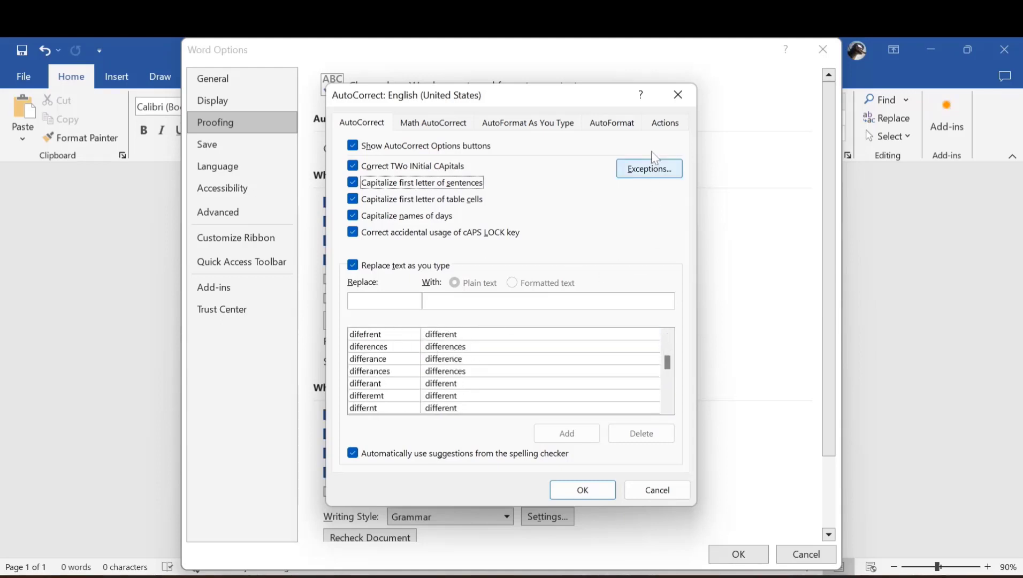
click(655, 124)
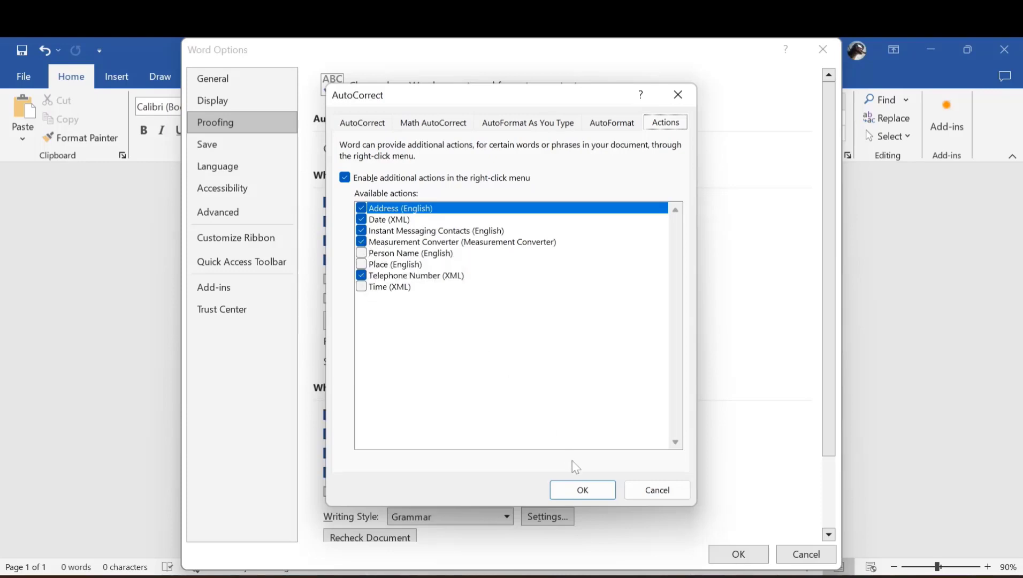
click(582, 491)
click(738, 554)
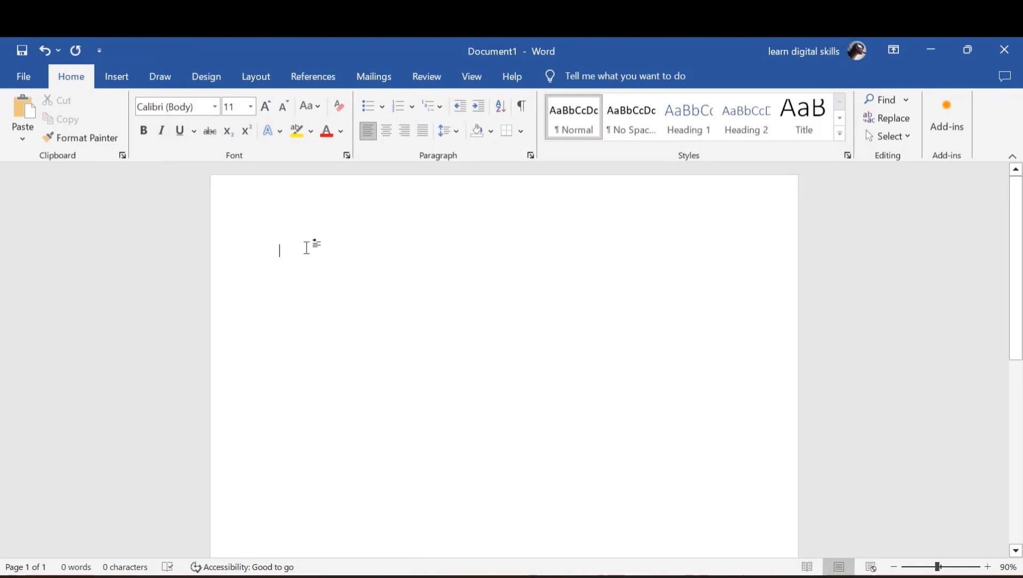
Convert typed 500 lbs to 226.80 kilograms via Additional Actions, then delete the result
text(5)
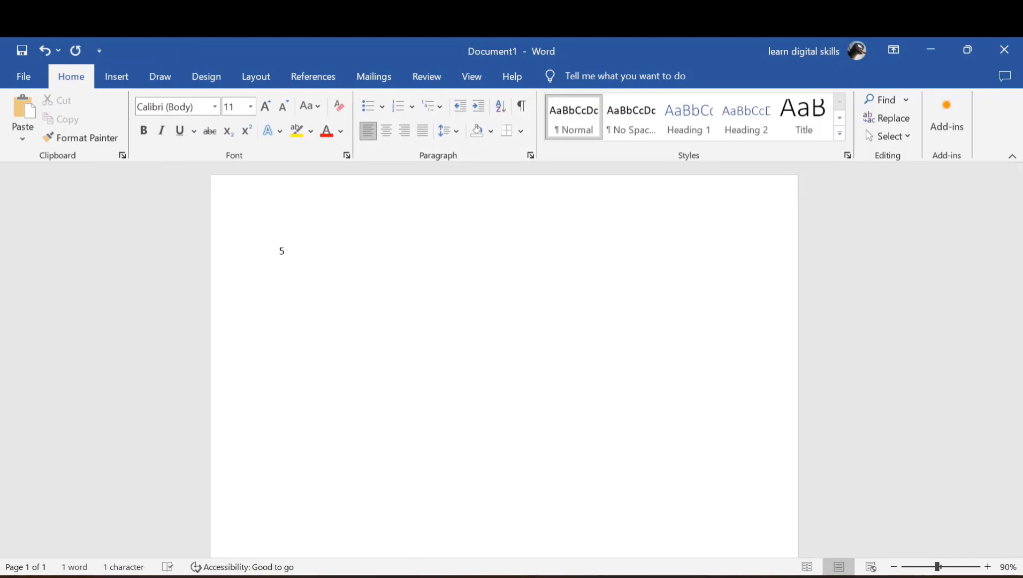
text(00 l)
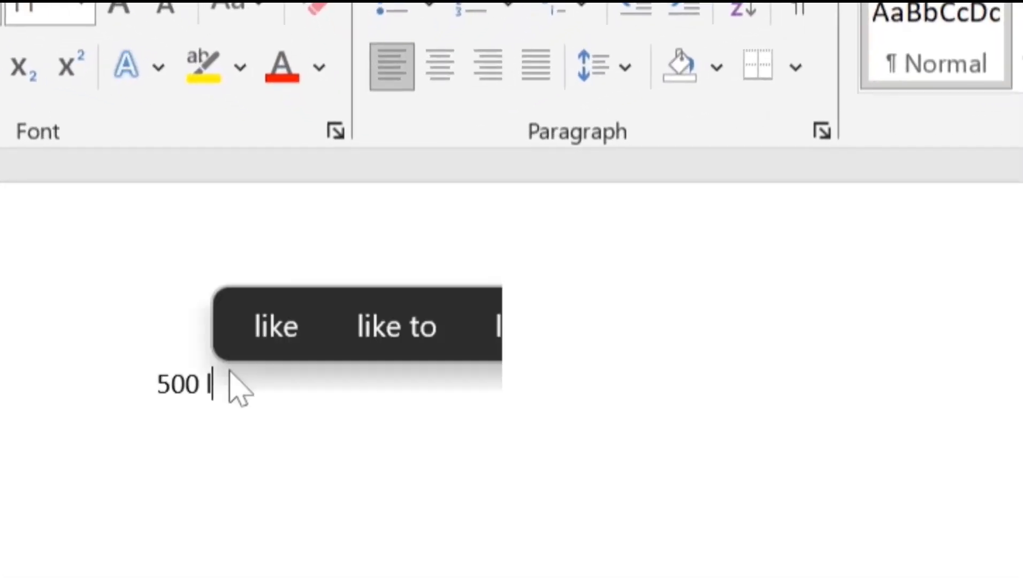
text(bs)
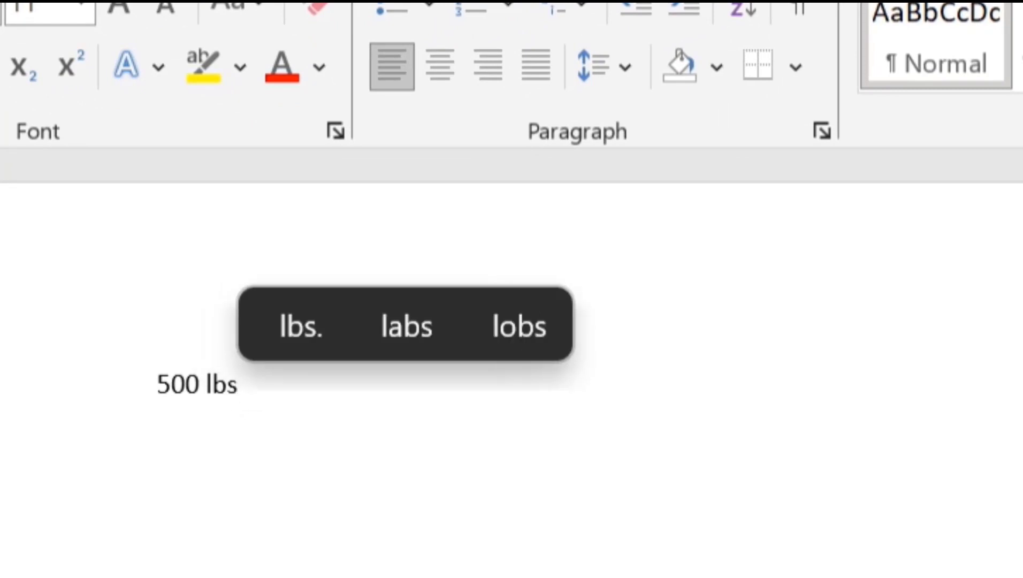
key(ctrl+a)
right_click(196, 389)
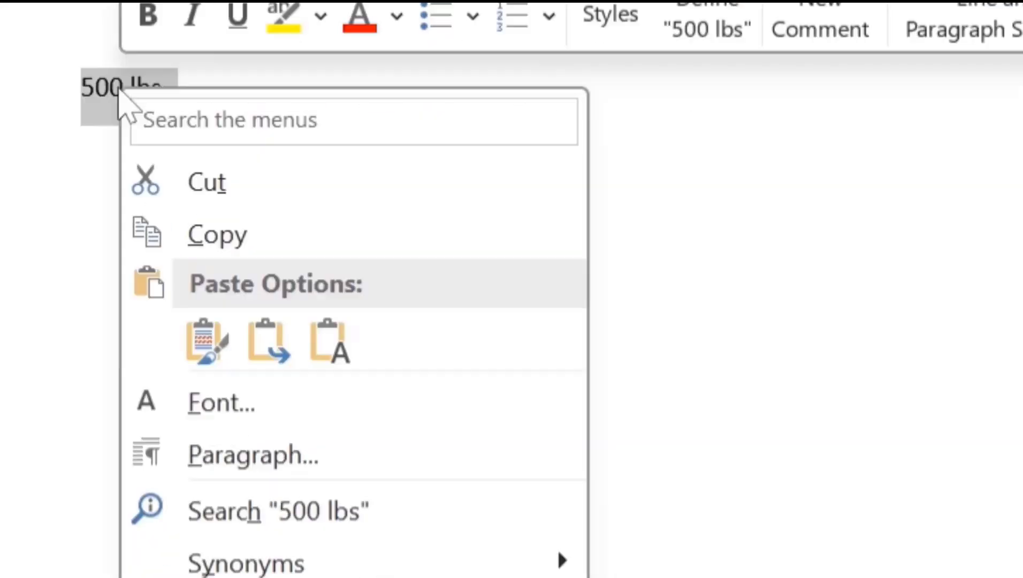
mouse_move(292, 440)
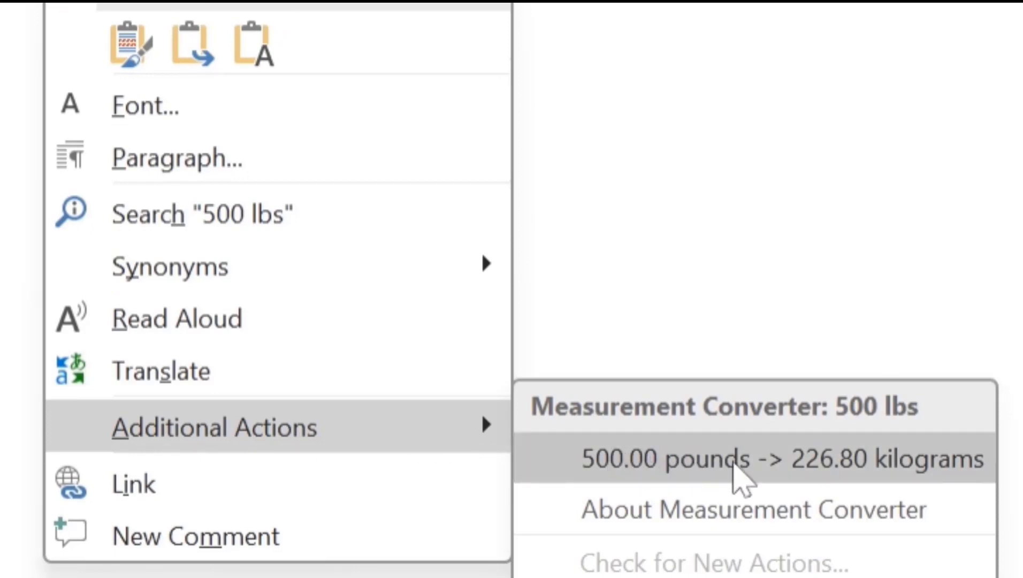
click(853, 466)
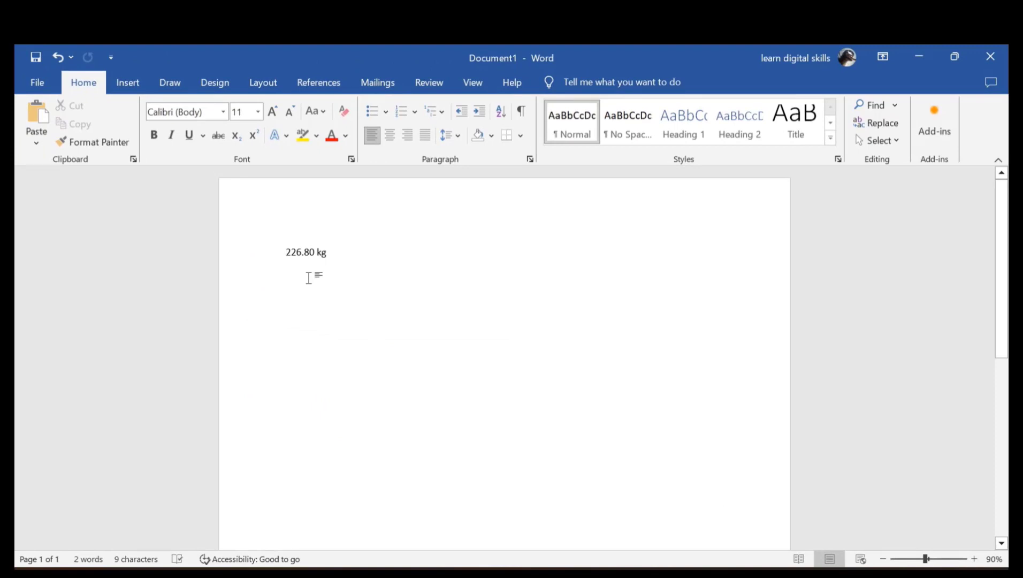
key(ctrl+a)
key(Delete)
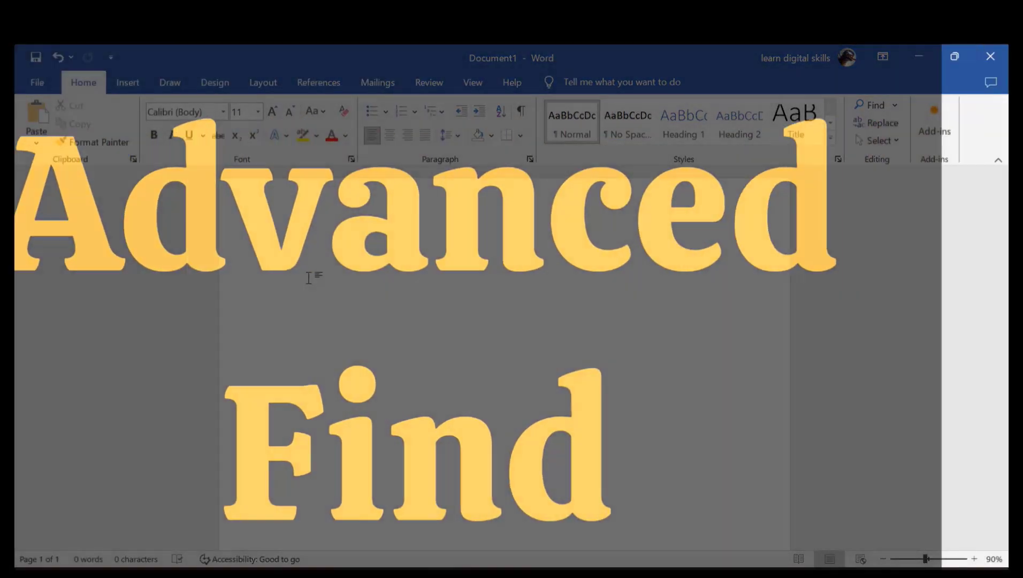
Open the Find and Replace dialog through the navigation pane's Advanced Find option
key(ctrl+f)
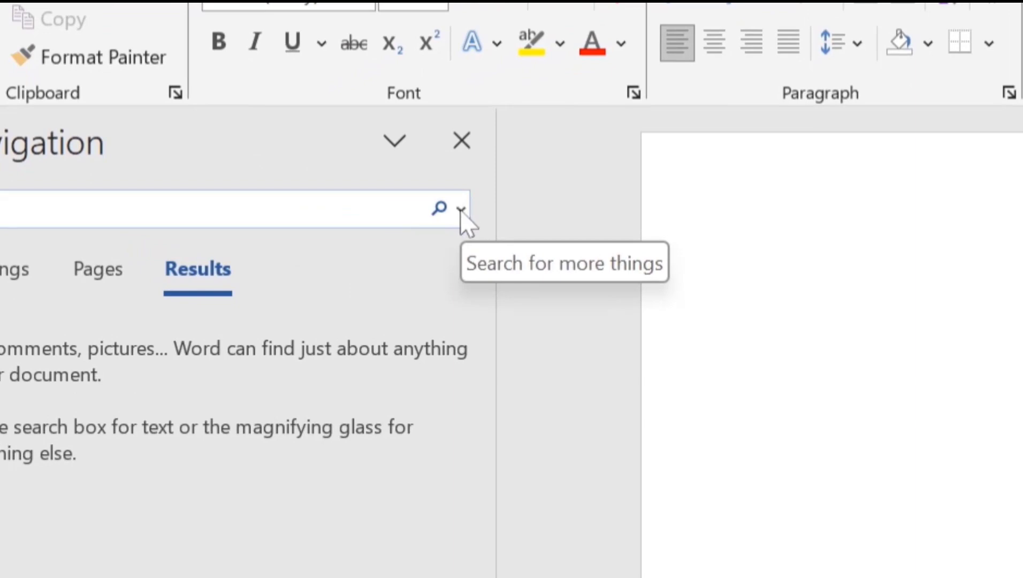
click(460, 209)
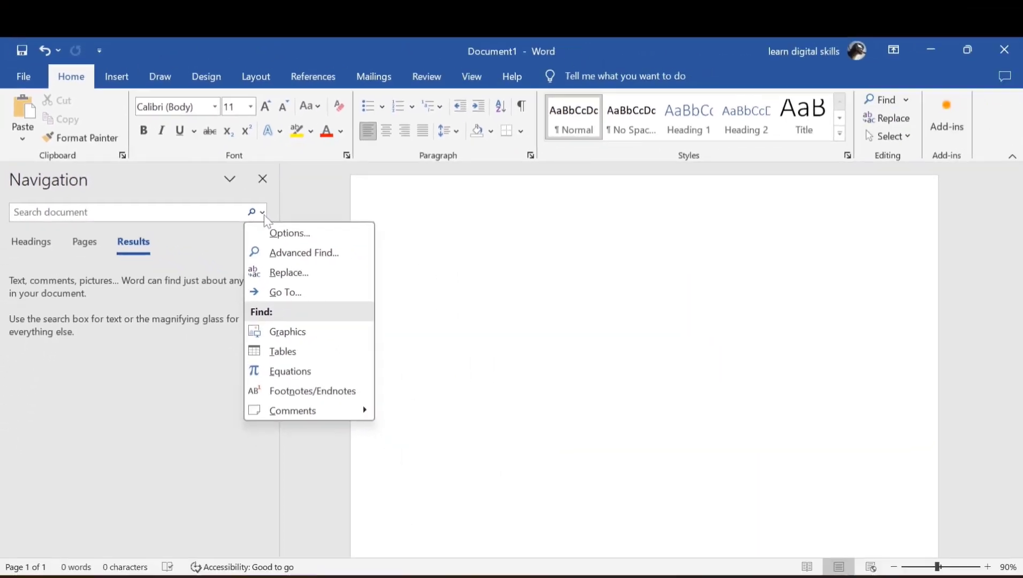
click(313, 257)
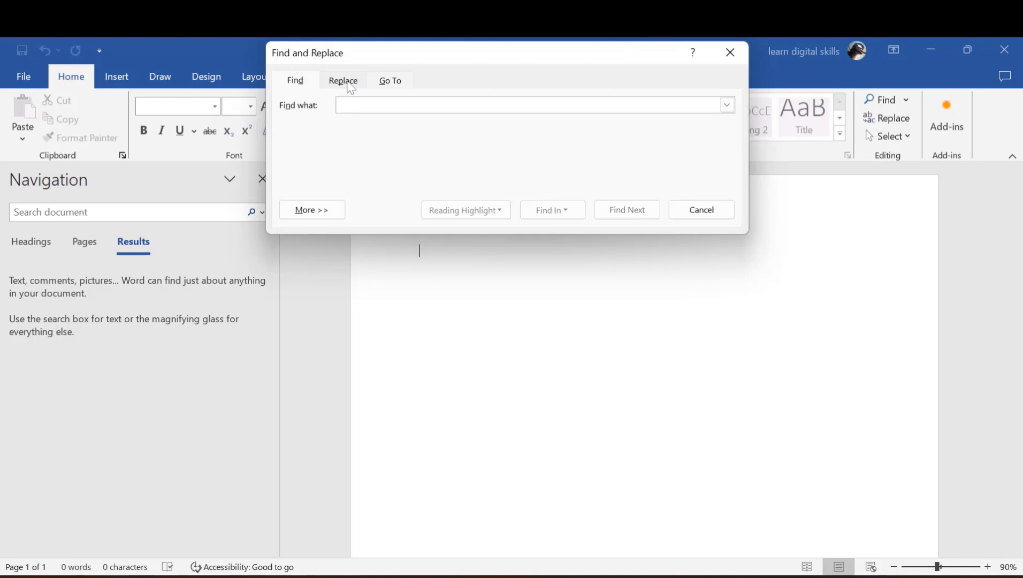
Enter ^#^#^# (Any Digit three times) in Find what to match three consecutive digits
click(310, 216)
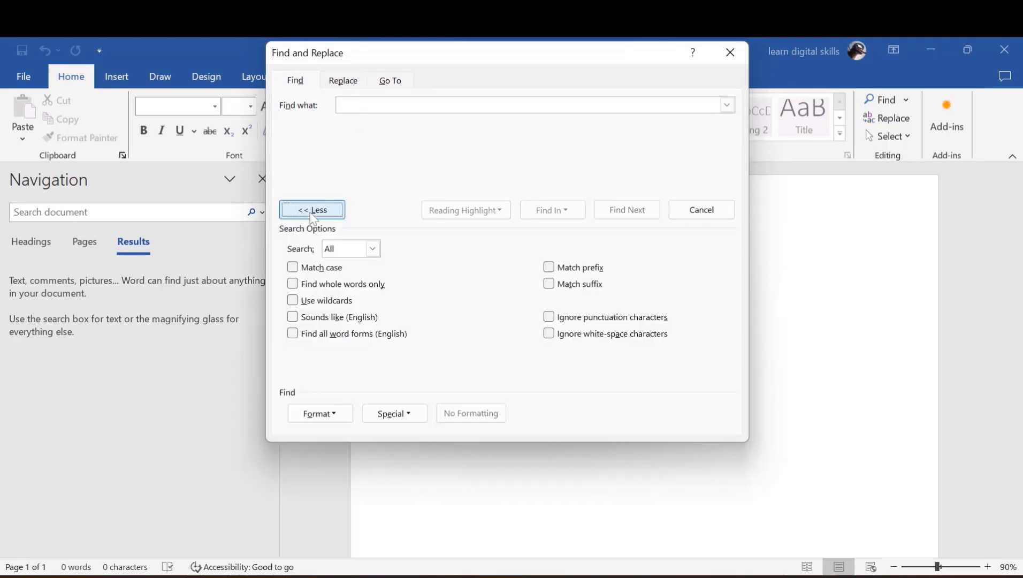
click(336, 417)
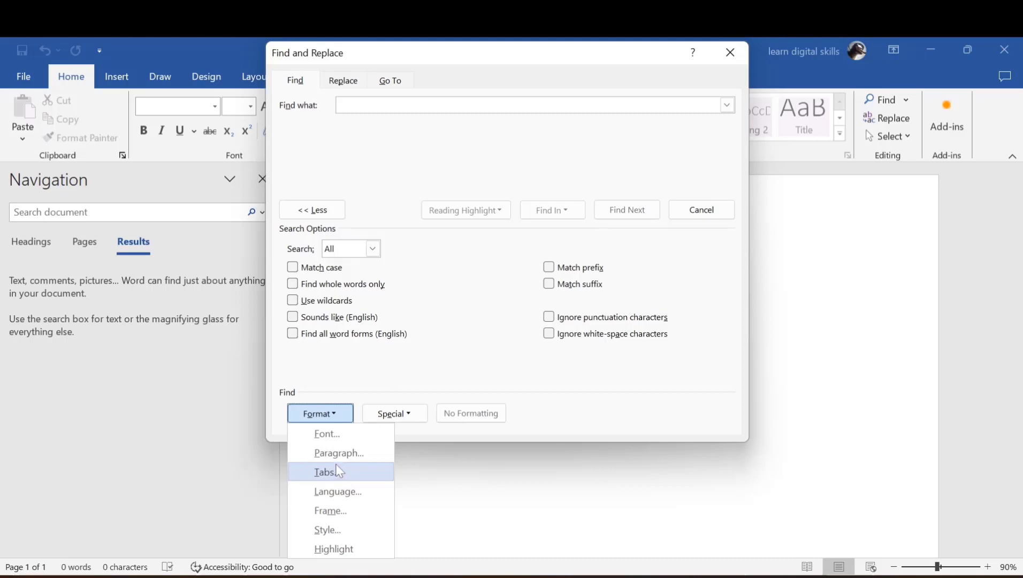
click(408, 466)
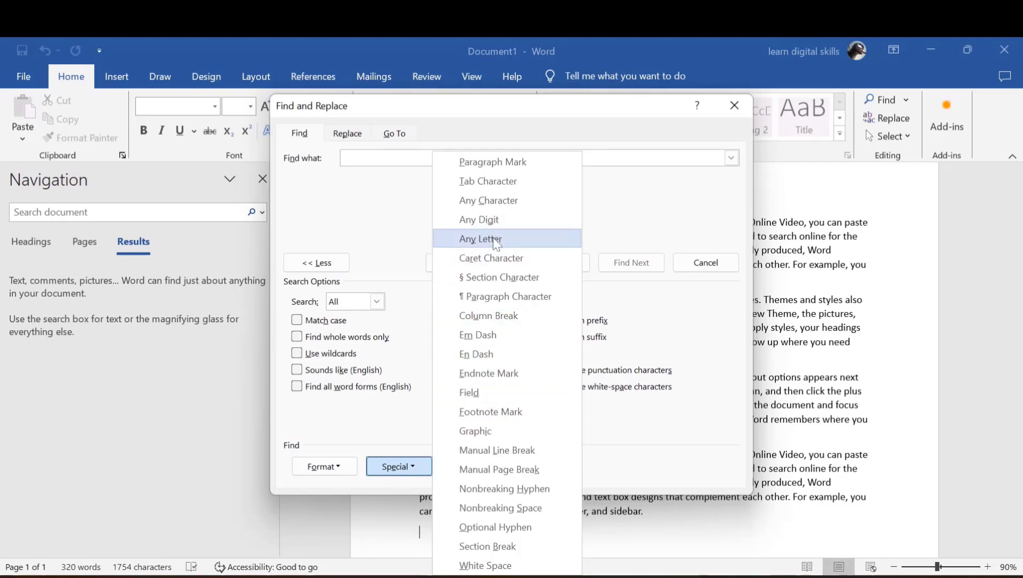
click(489, 222)
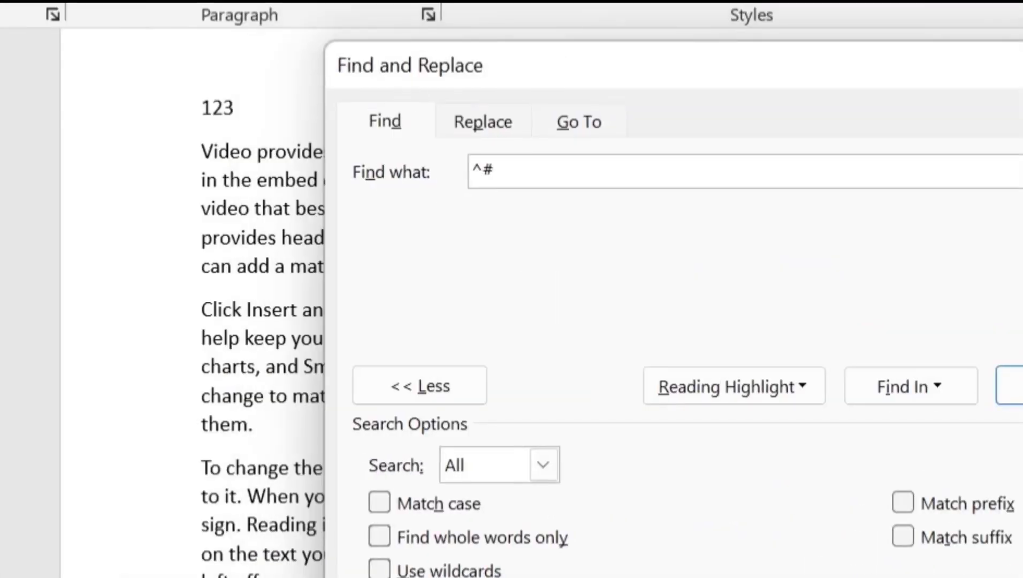
drag(496, 170, 455, 165)
key(ctrl+c)
click(497, 171)
key(ctrl+v)
key(ctrl+v)
Replace all matches of the 123 heading with 345 (one replacement made) and close Find and Replace
click(488, 130)
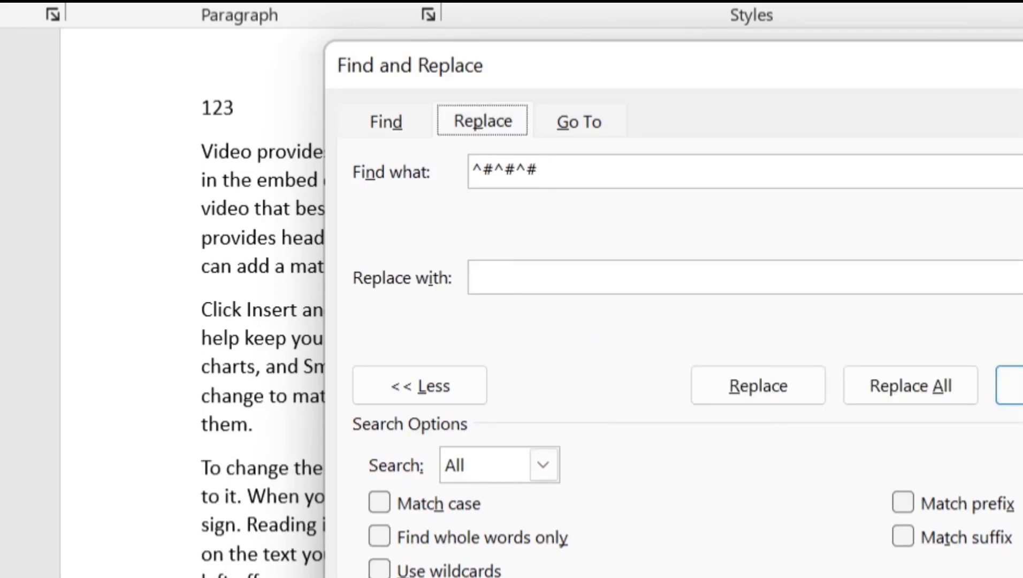
click(472, 276)
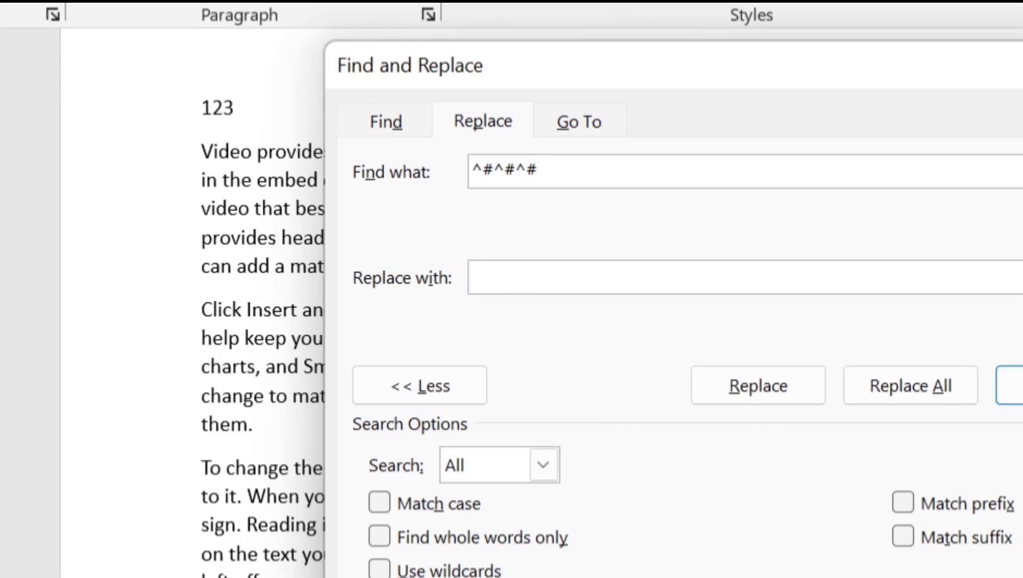
text(345)
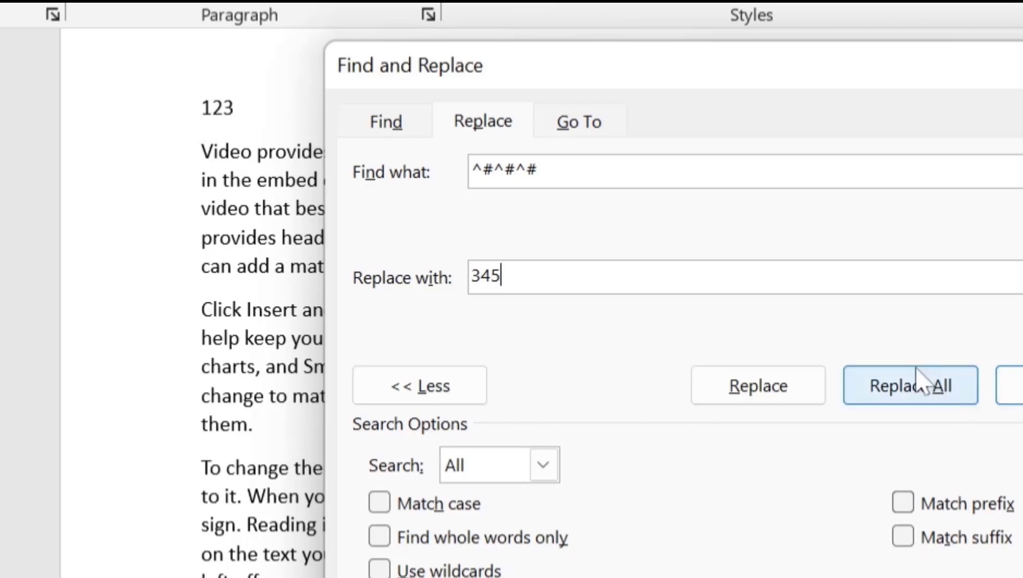
click(908, 385)
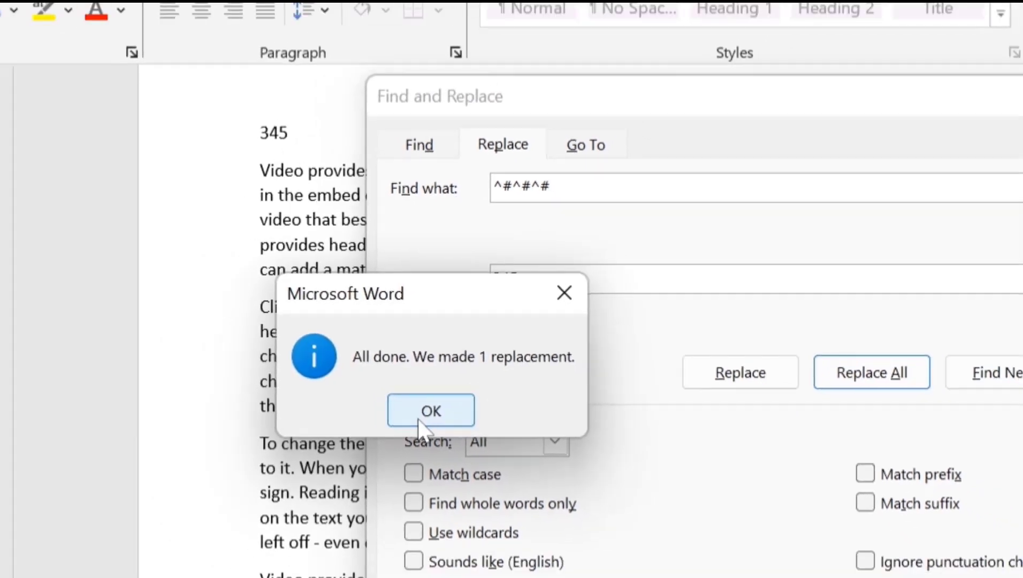
click(407, 428)
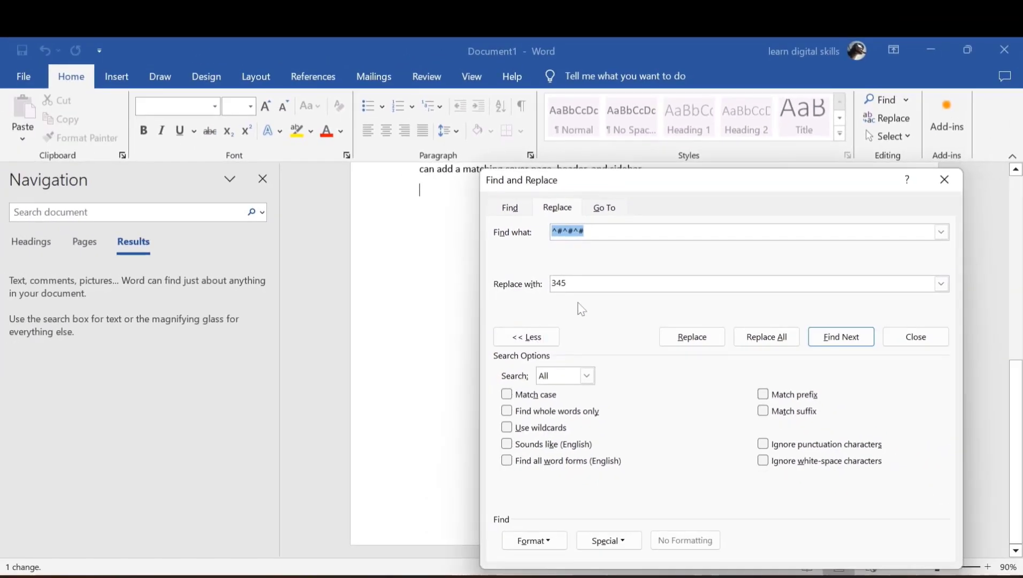
click(943, 180)
scroll(559, 317, up, 5)
scroll(642, 321, up, 5)
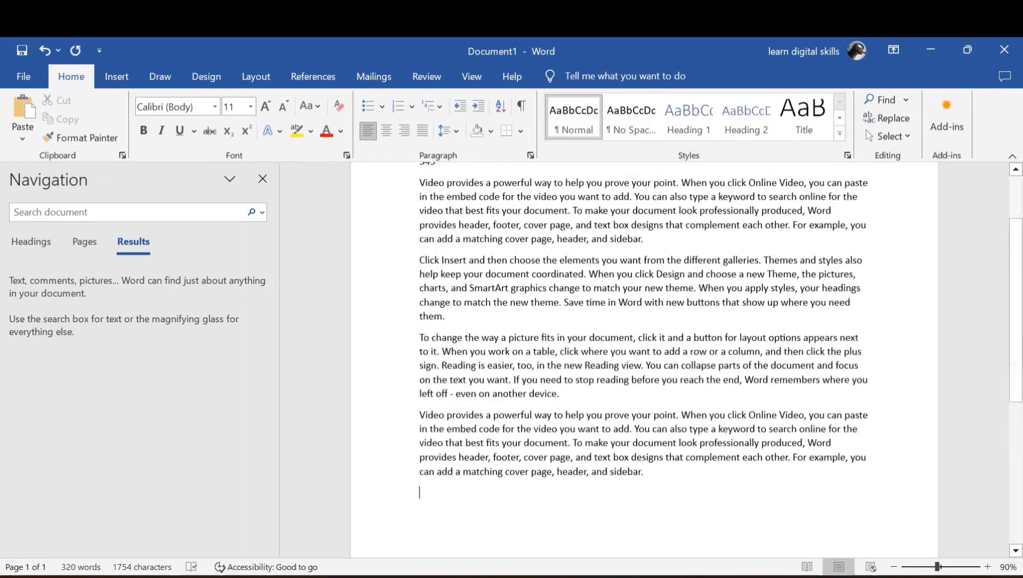
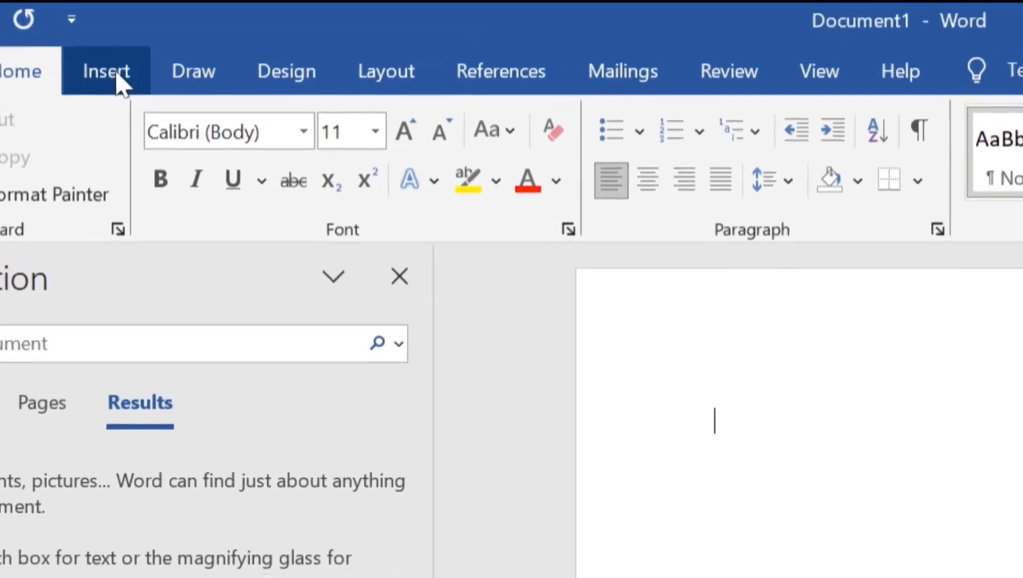
Insert a Screen Clipping of the desktop's shortcut-icon area as a picture in Document1
click(116, 76)
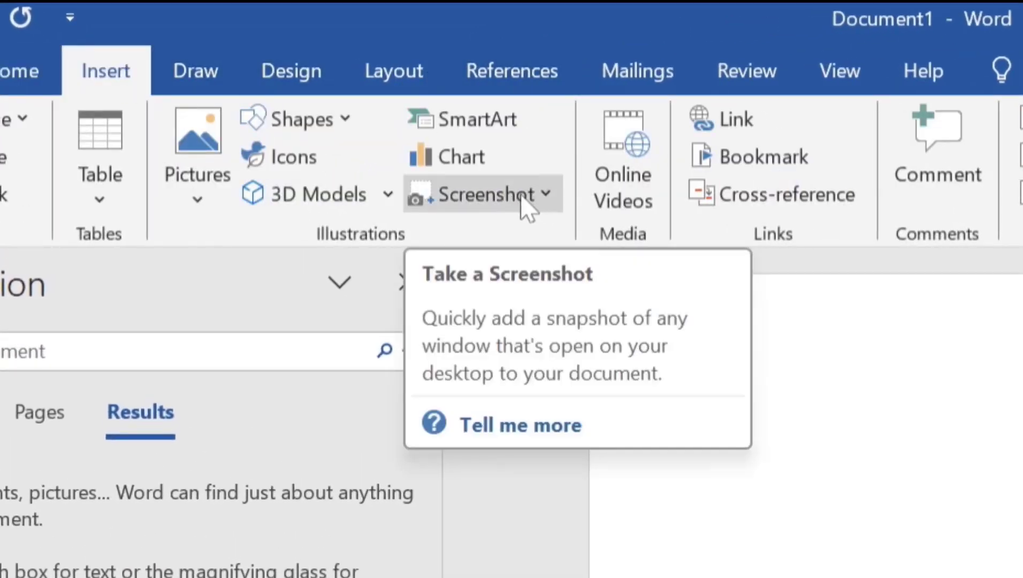
click(526, 206)
click(484, 238)
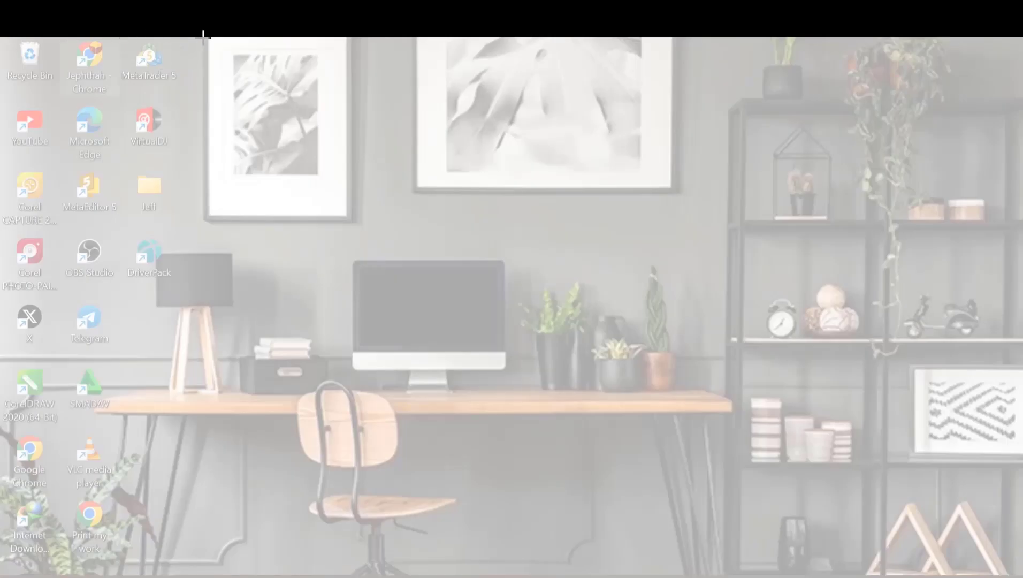
drag(204, 36, 2, 245)
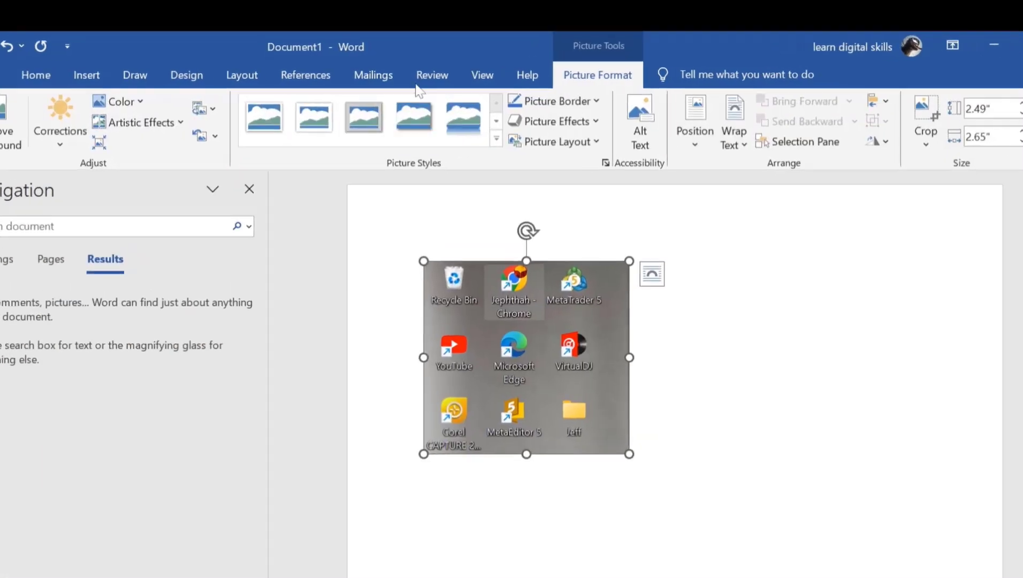
Replace the screenshot with sample paragraphs beginning 'Video provides a powerful way' (319 words)
click(425, 80)
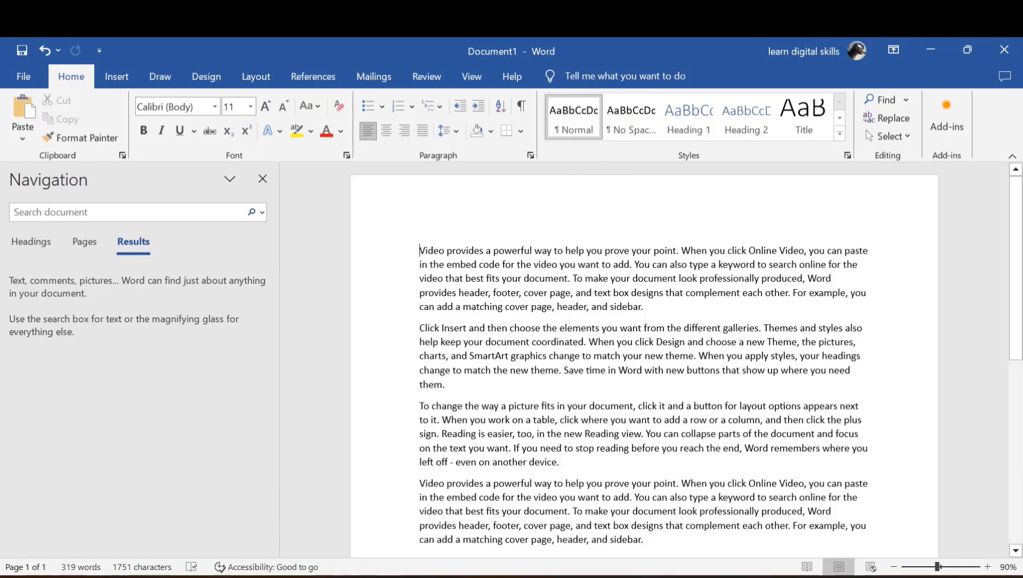
Save the selected first paragraph to the AutoText gallery under the name Learn
drag(640, 309, 400, 143)
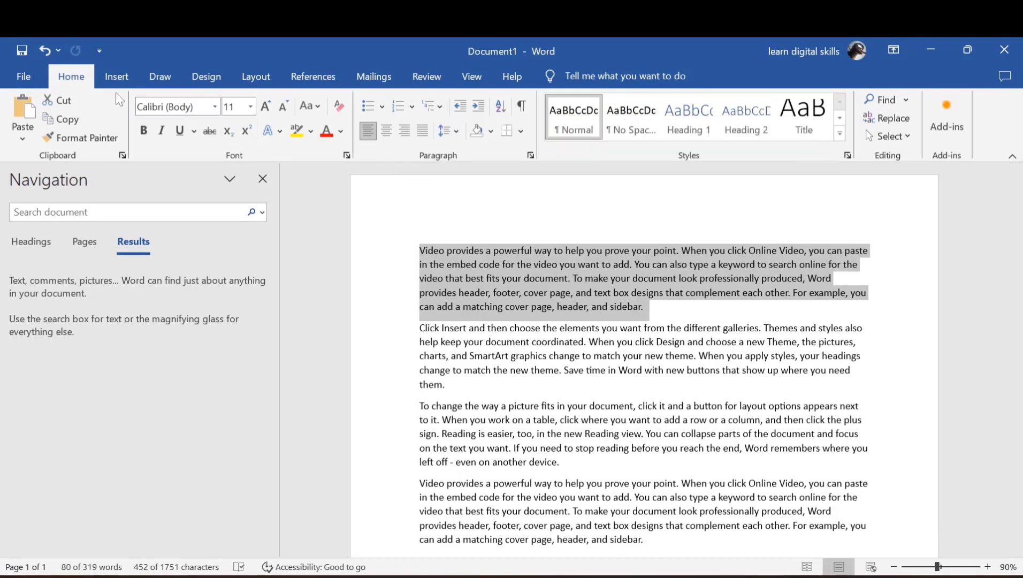
click(116, 76)
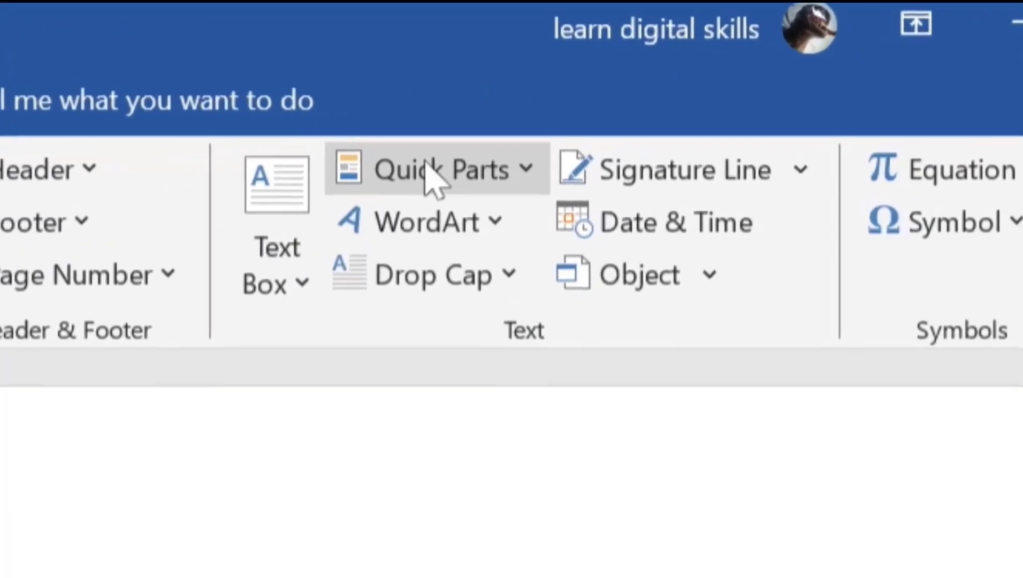
click(641, 127)
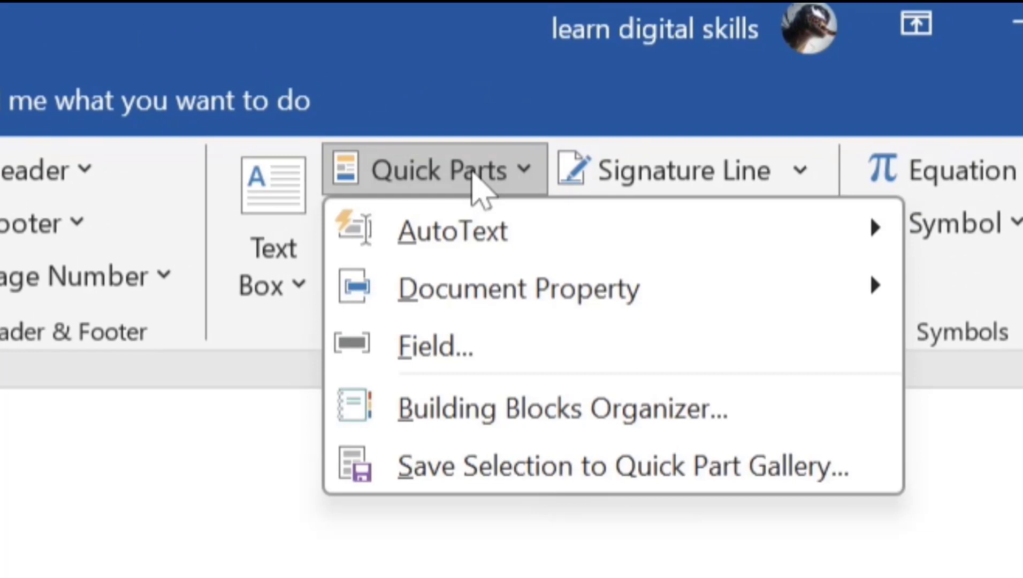
mouse_move(498, 236)
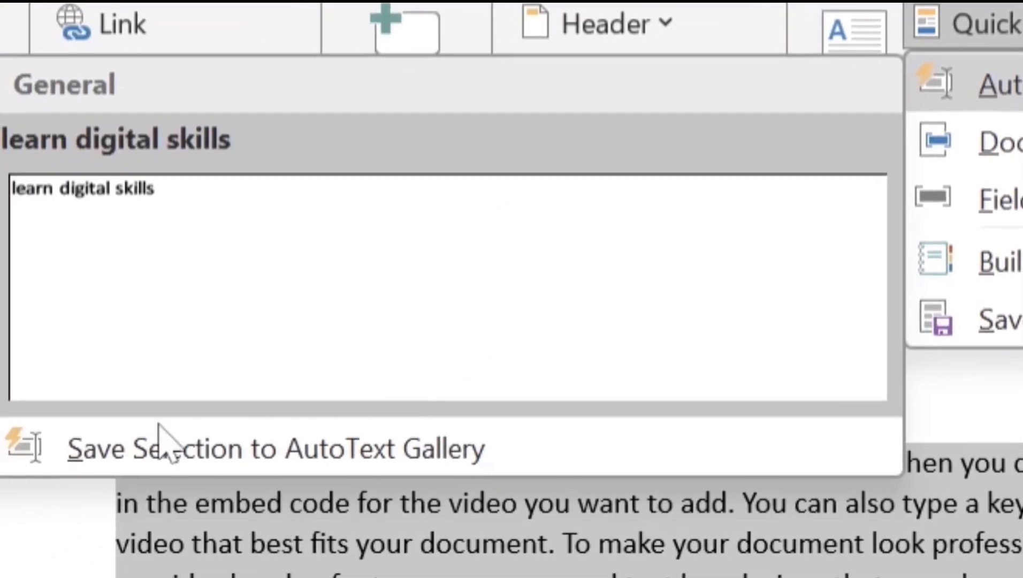
click(287, 461)
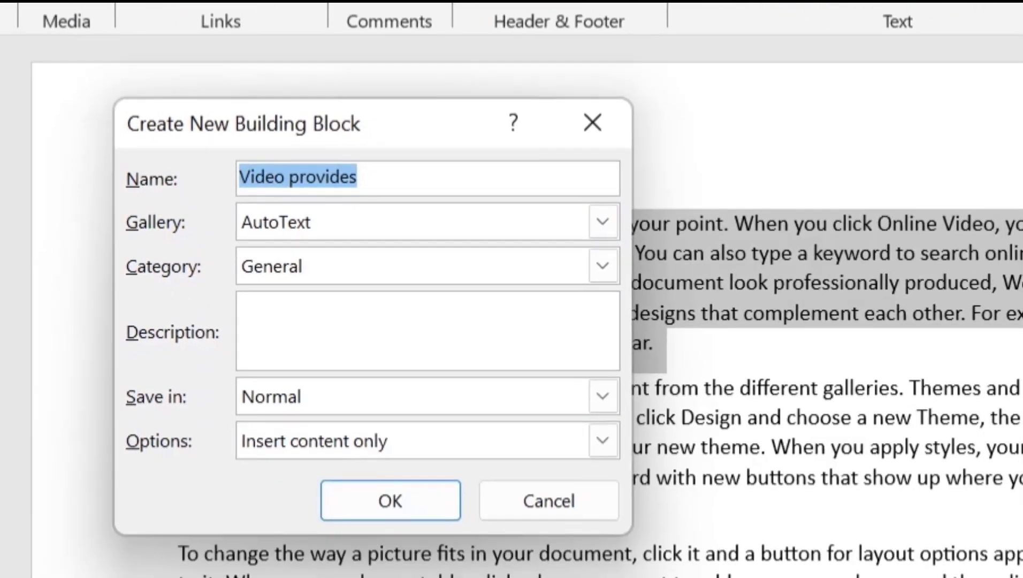
text(earn)
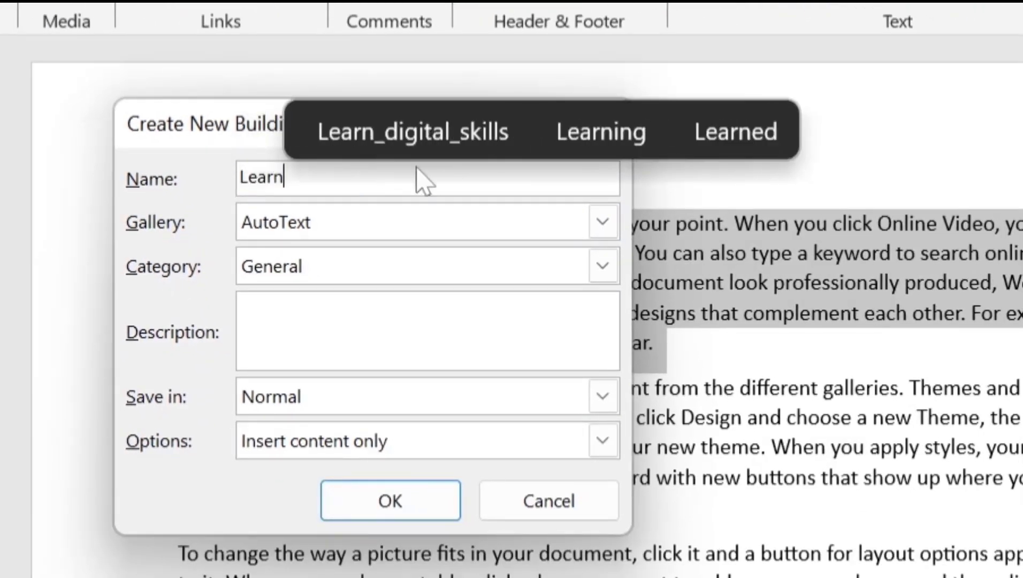
click(417, 505)
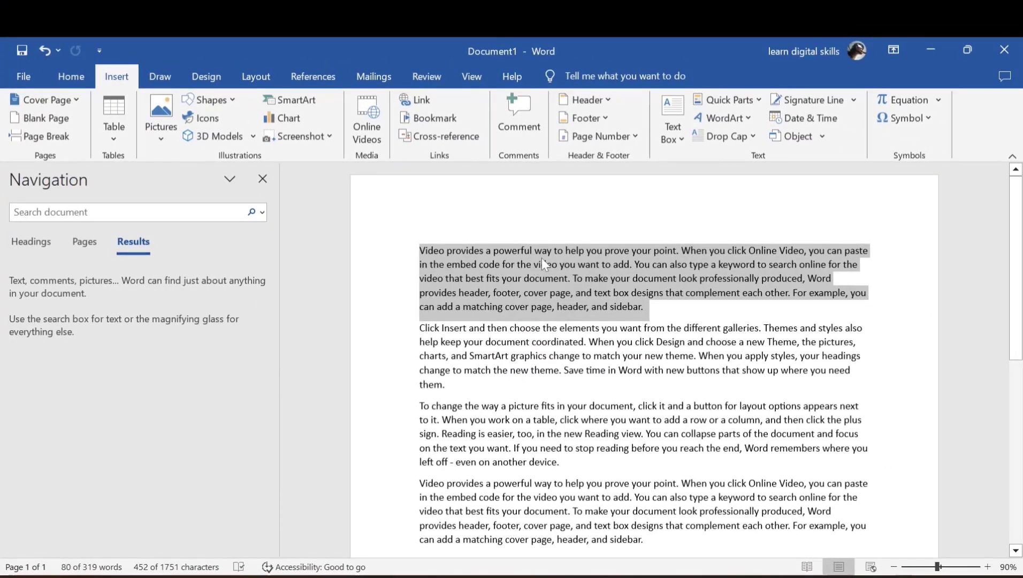
Insert the Learn AutoText entry at the very start of the document
click(612, 264)
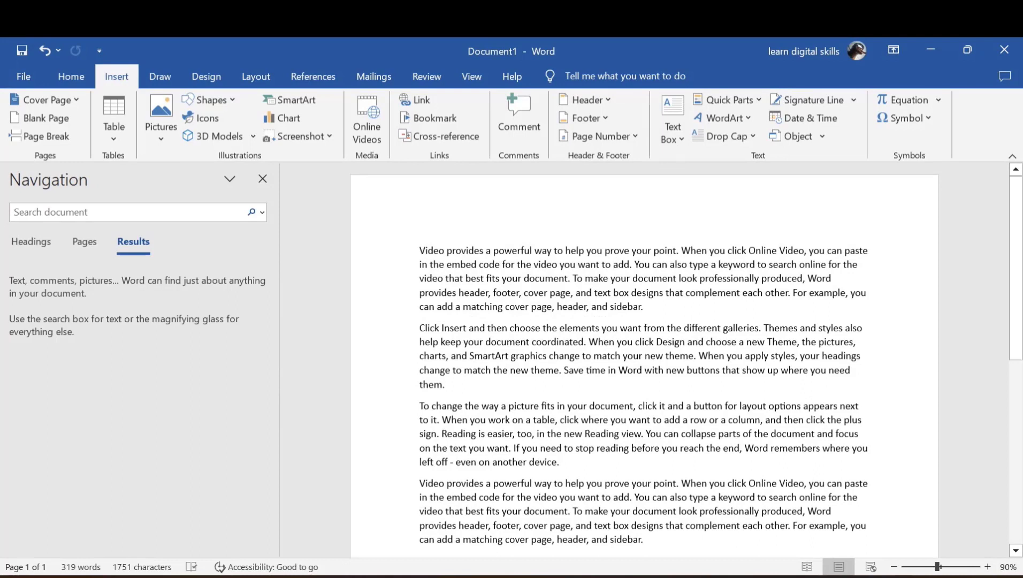
key(ctrl+Home)
click(726, 100)
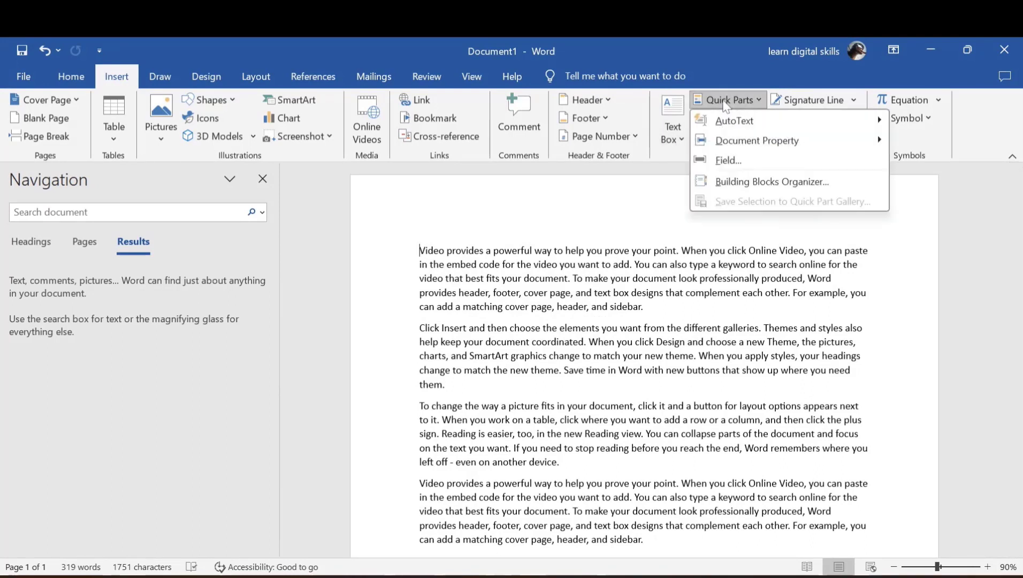
mouse_move(736, 120)
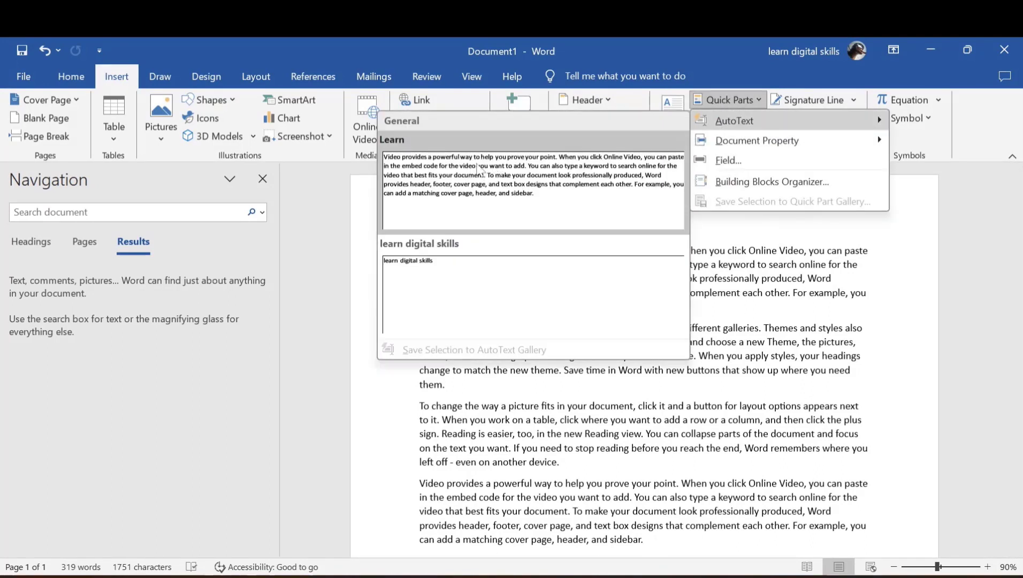
click(523, 174)
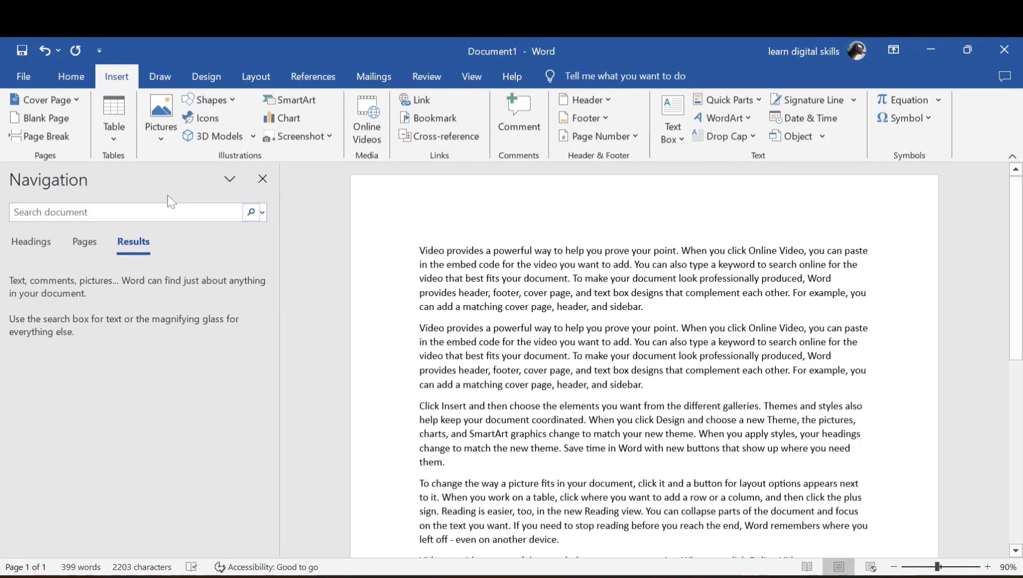
click(72, 76)
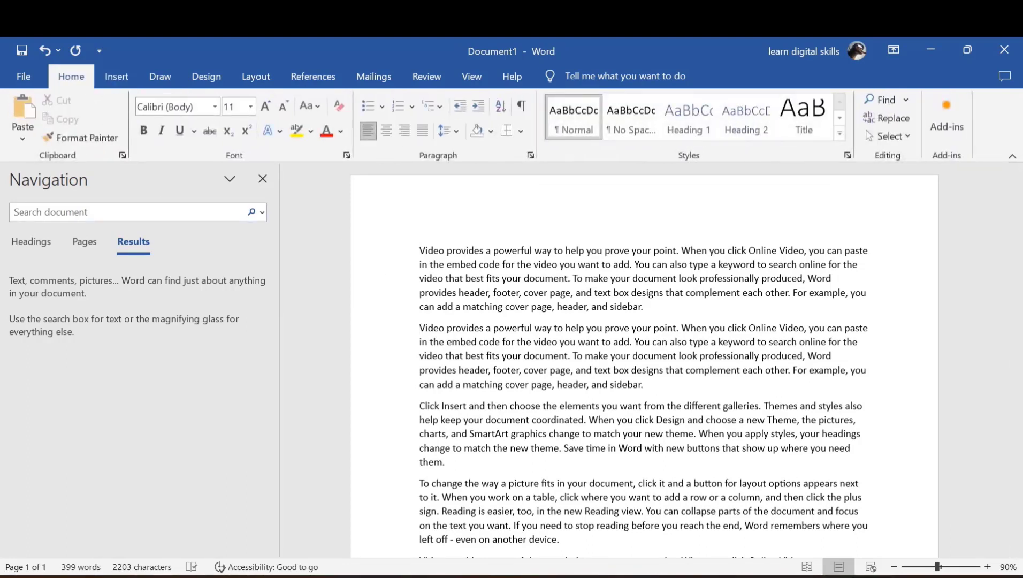
Apply Change Case UPPERCASE to the selected opening lines of the first paragraph
drag(419, 250, 646, 307)
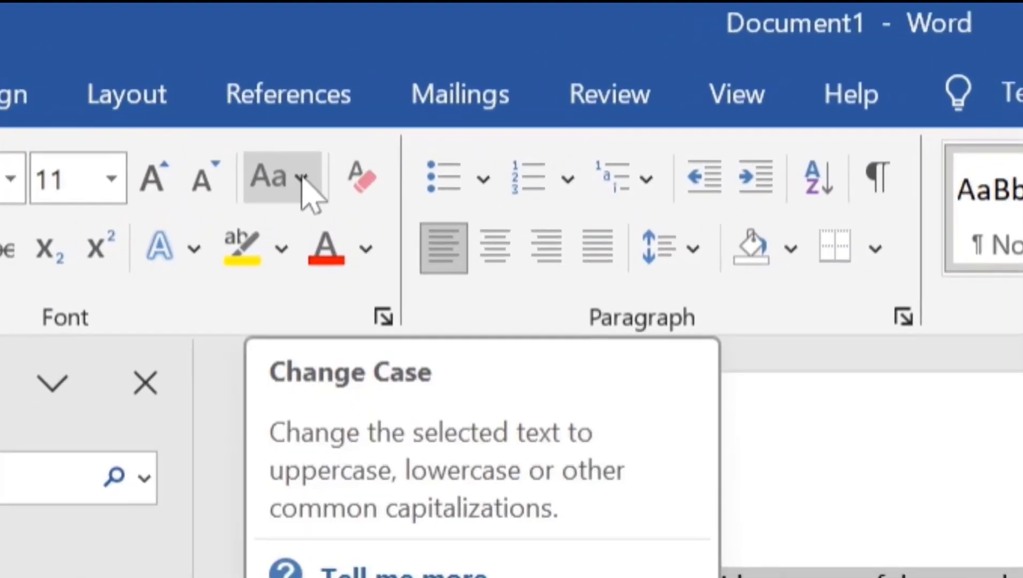
click(303, 179)
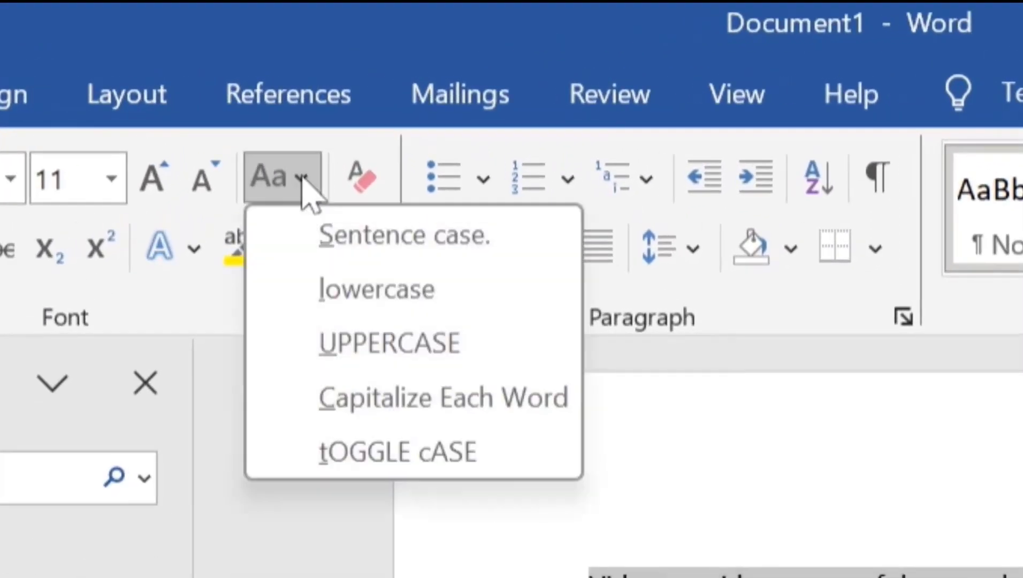
click(374, 342)
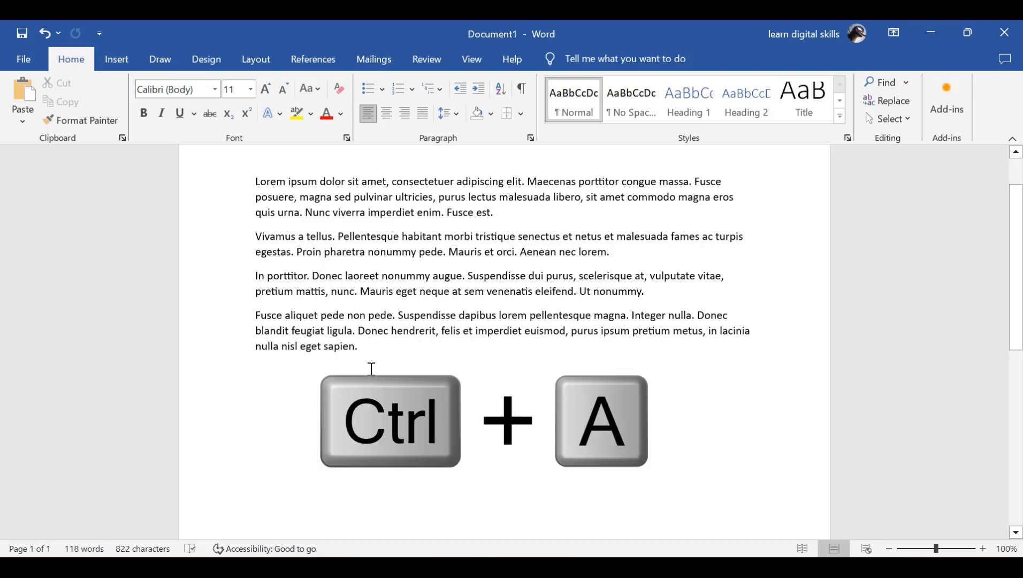
Copy all four Lorem ipsum paragraphs and paste a duplicate set on the empty line below
key(ctrl+a)
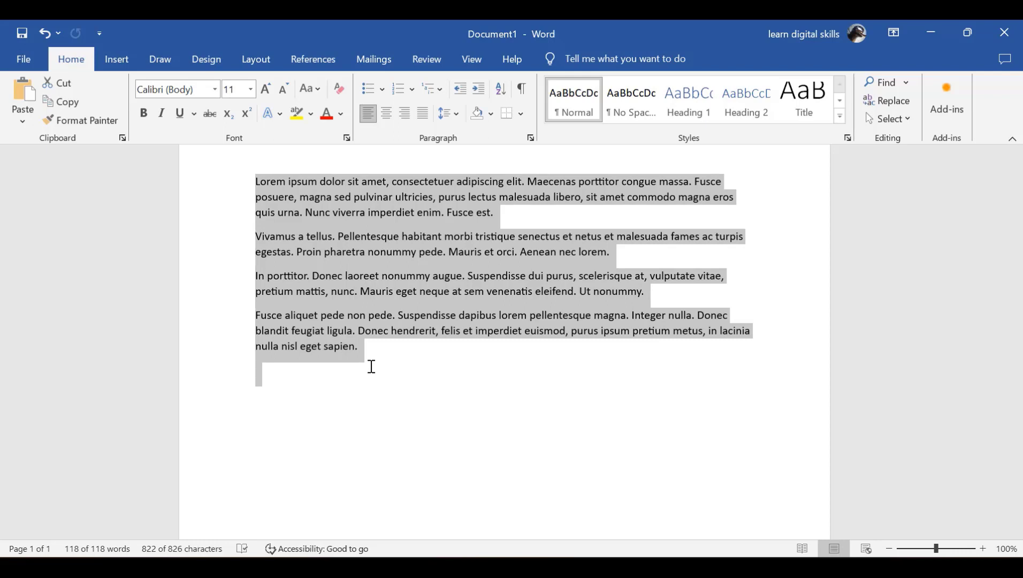
key(ctrl+c)
click(335, 392)
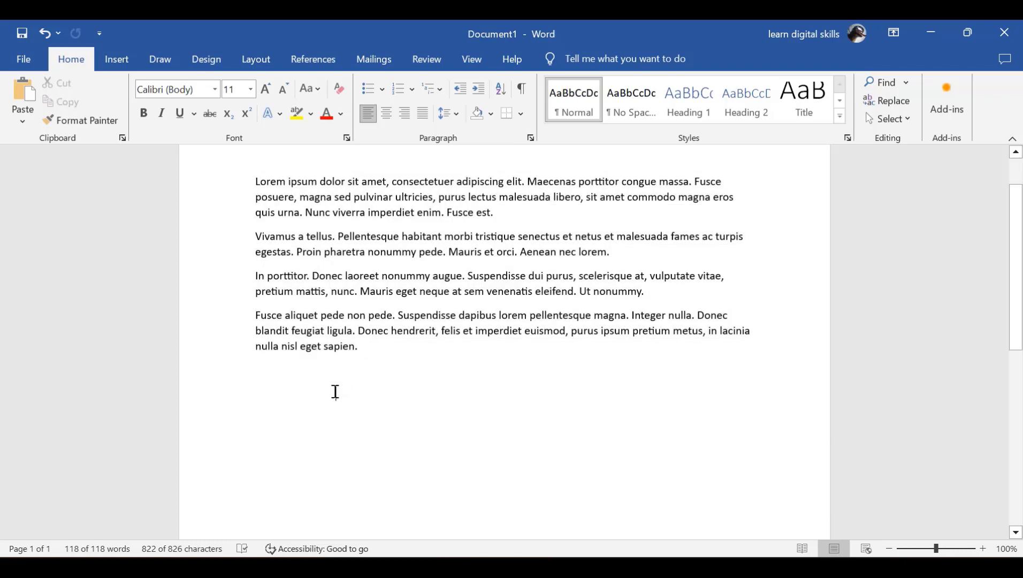
click(256, 386)
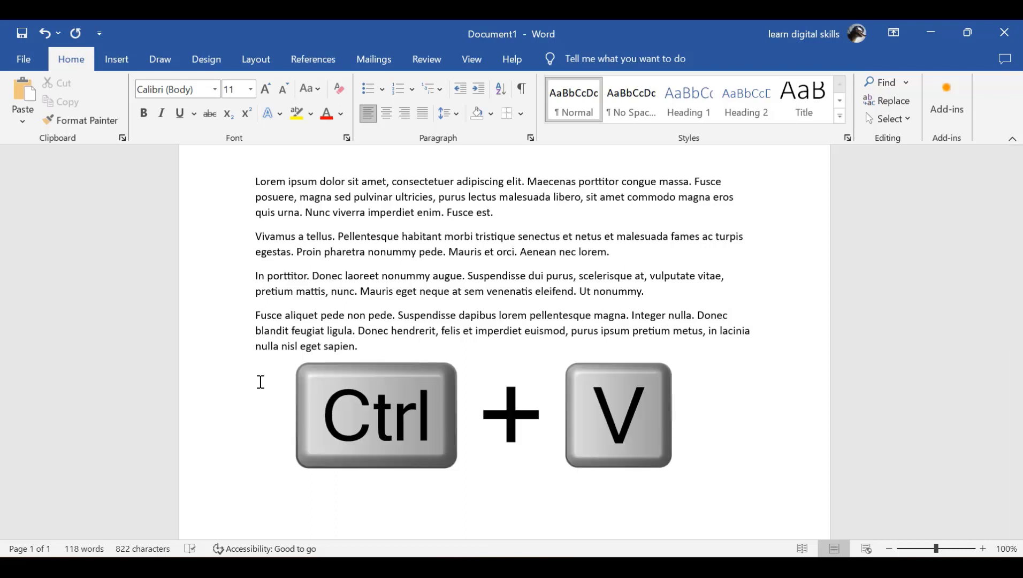
key(ctrl+v)
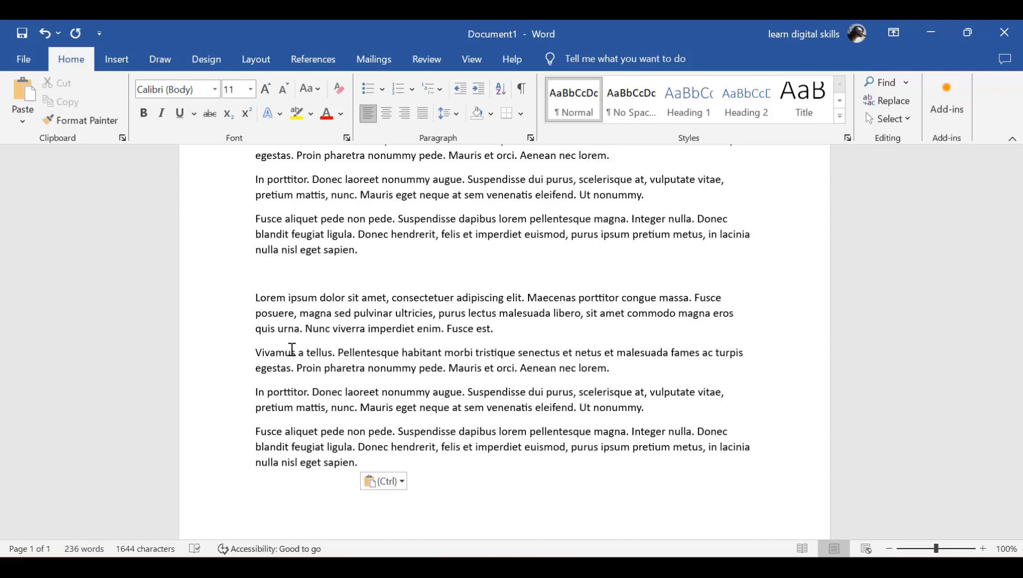
drag(500, 329, 256, 297)
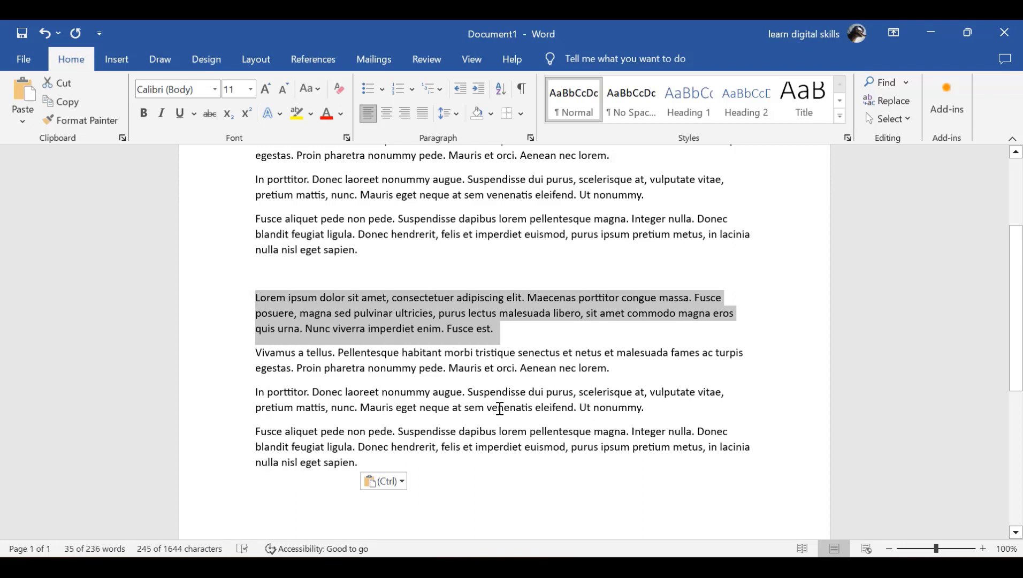
Cut the second copy's Lorem ipsum paragraph and paste it on a new line after 'lorem.'
key(ctrl+x)
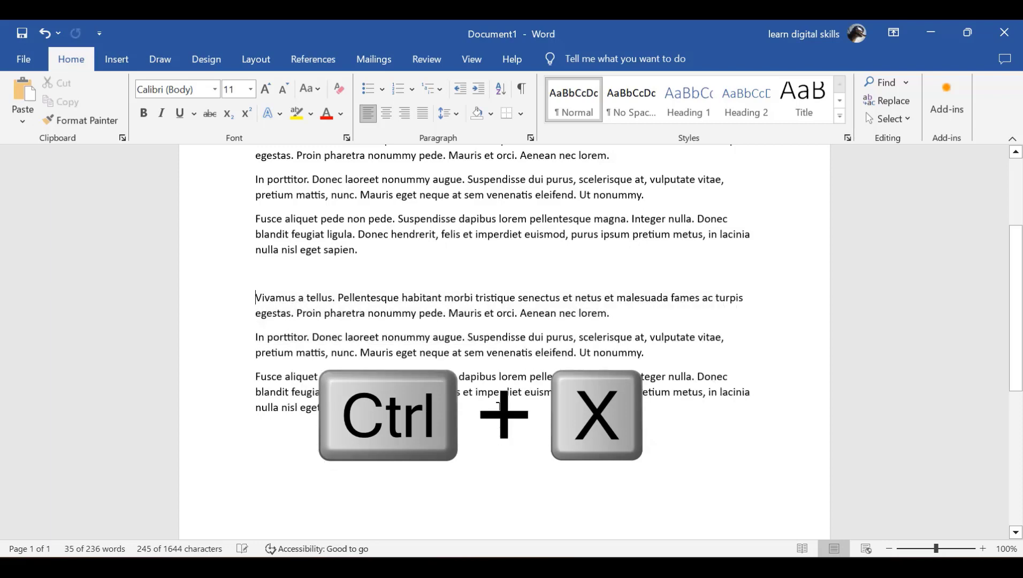
click(613, 314)
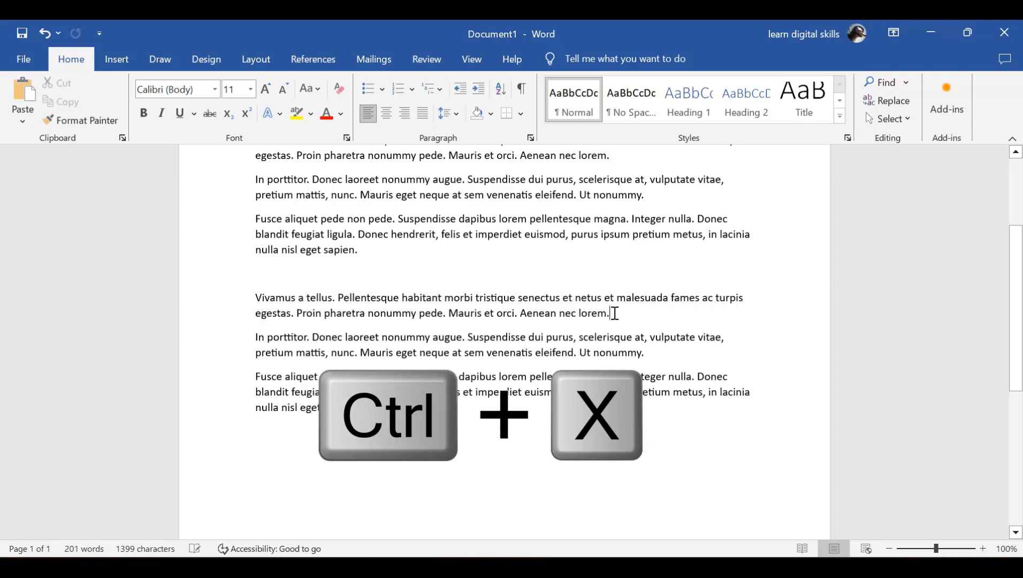
key(Return)
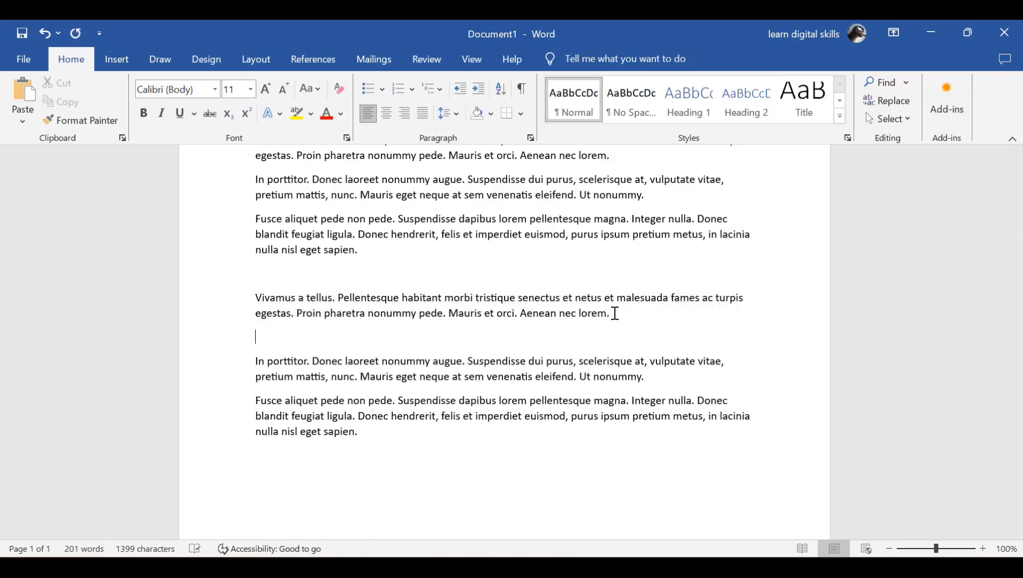
key(ctrl+v)
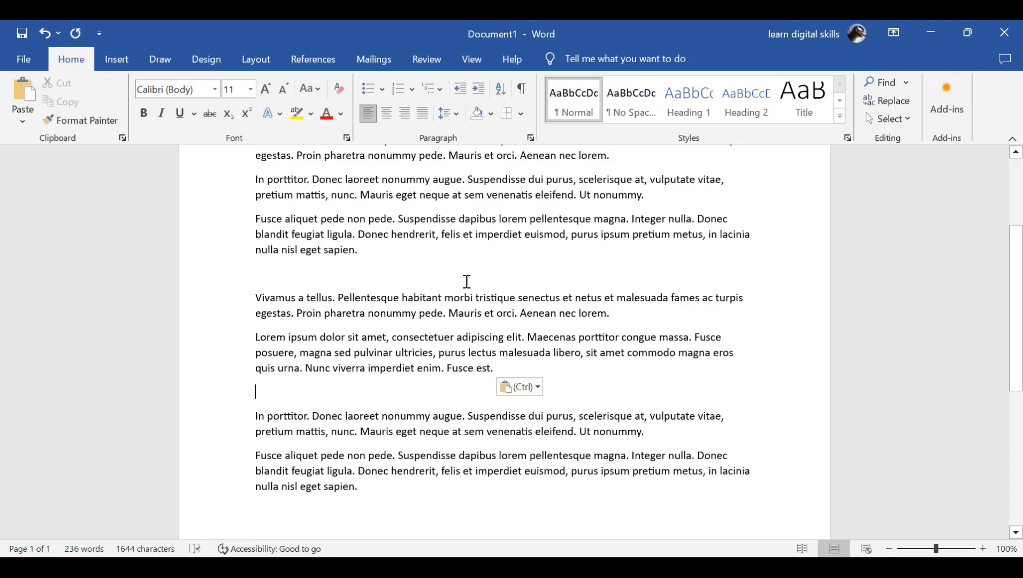
scroll(466, 280, up, 1)
scroll(466, 280, up, 3)
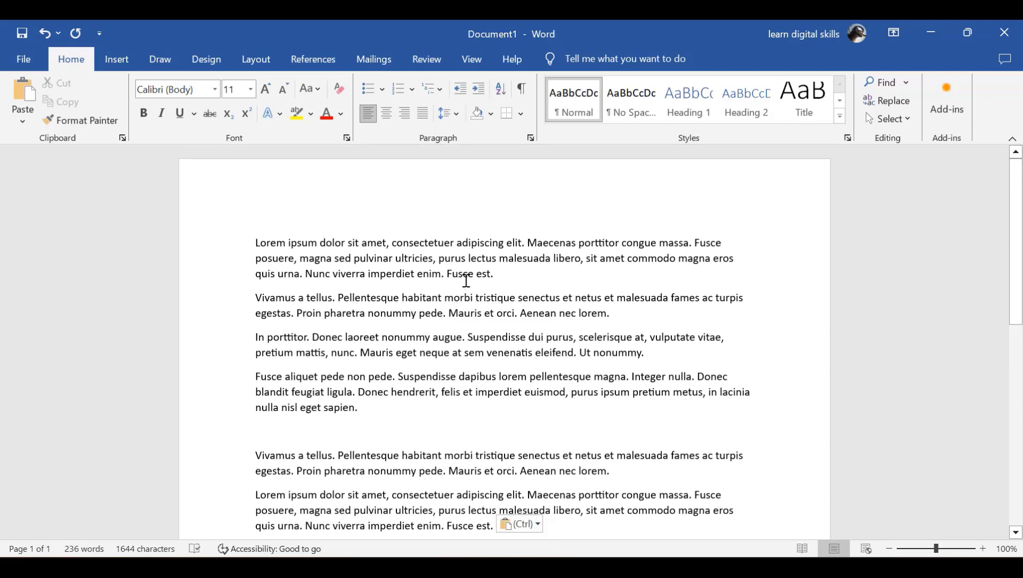
key(ctrl+s)
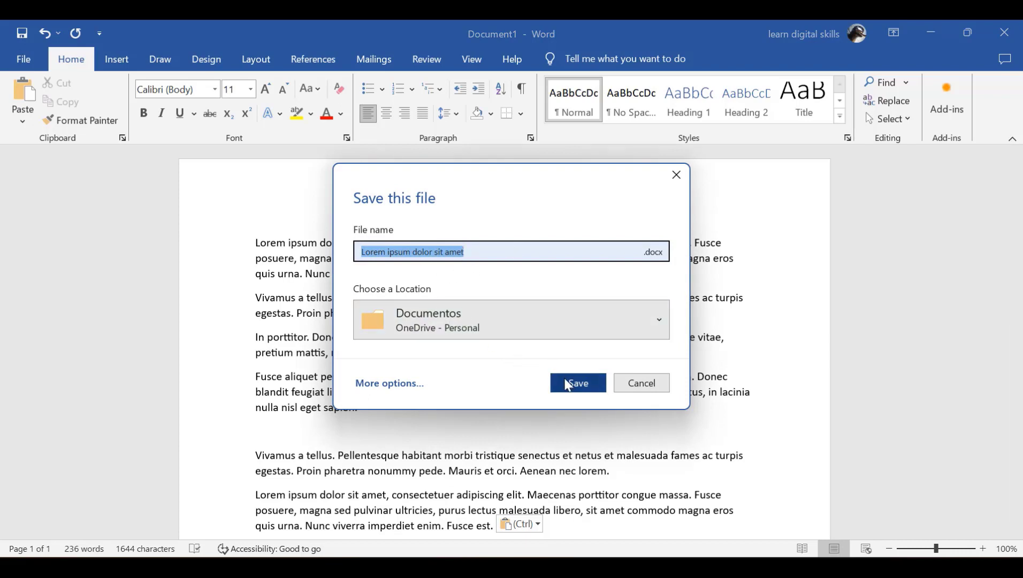
click(640, 384)
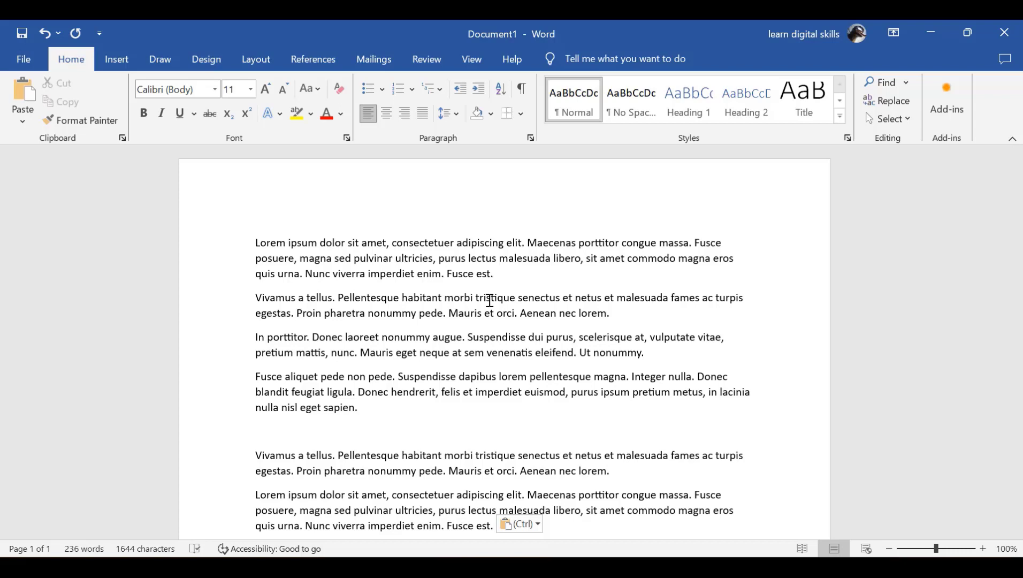
Undo the paste, the added empty line and the cut, restoring Lorem ipsum above Vivamus
key(ctrl+z)
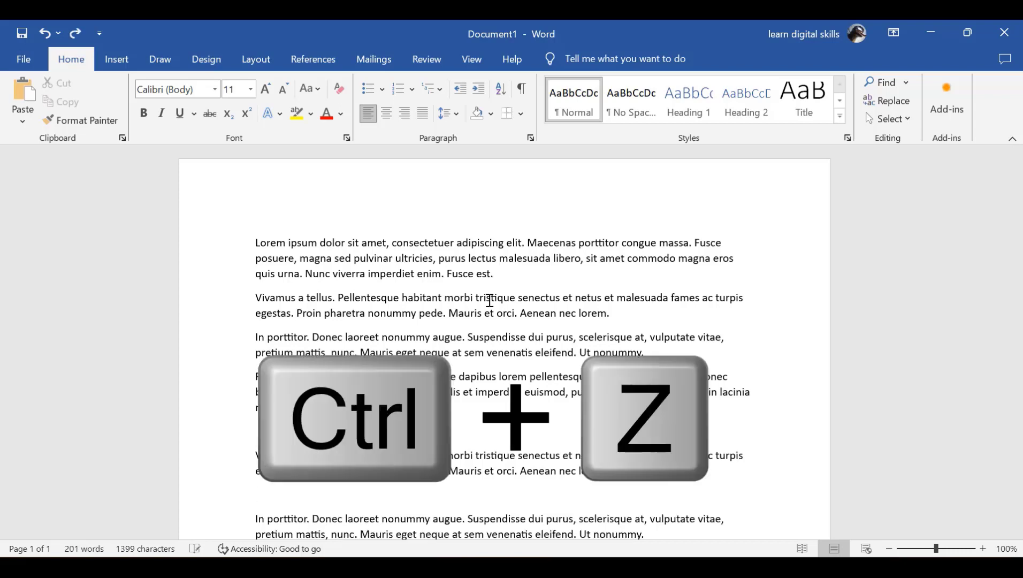
scroll(374, 321, down, 1)
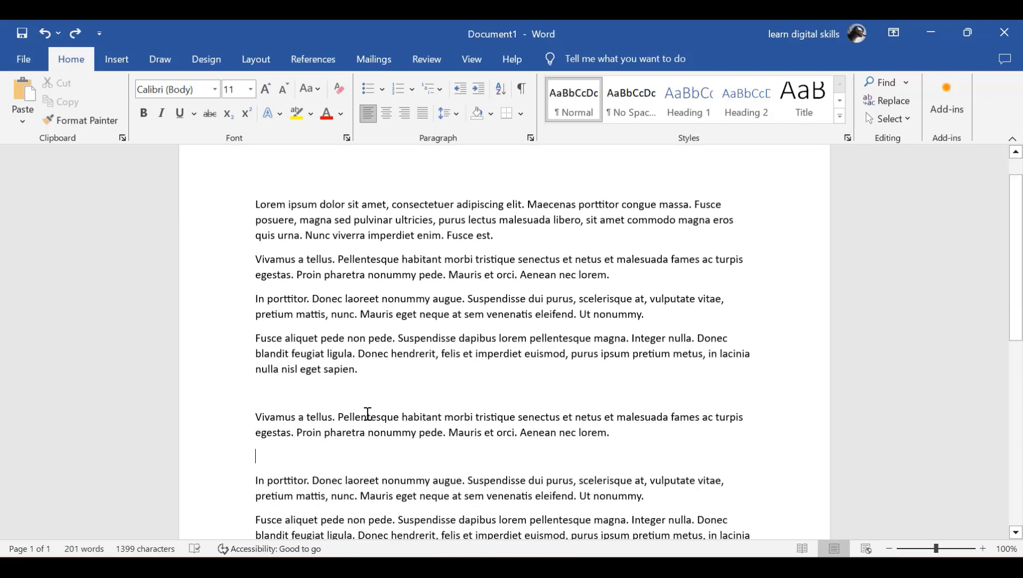
key(BackSpace)
key(ctrl+z)
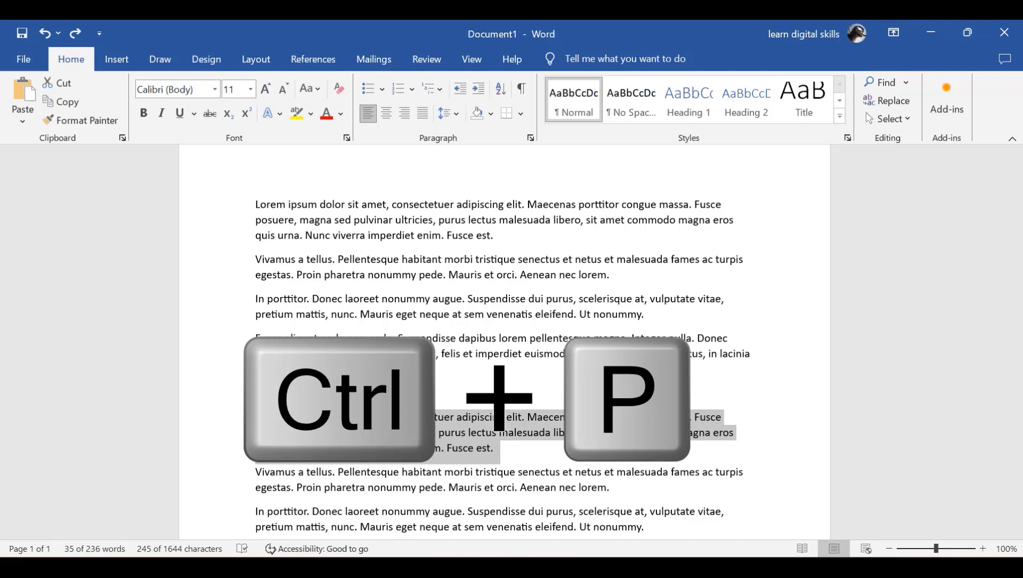
key(ctrl+p)
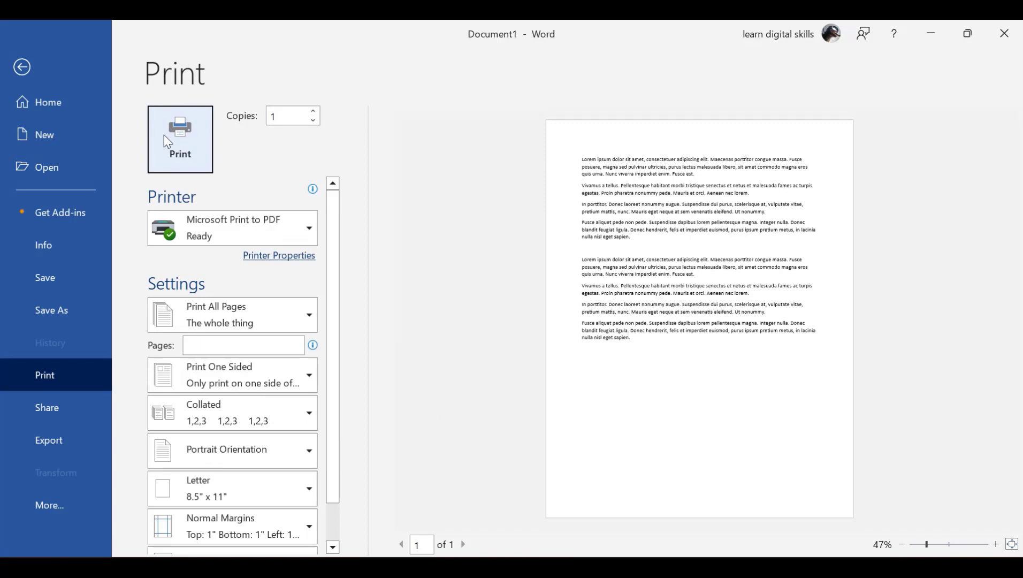
click(31, 64)
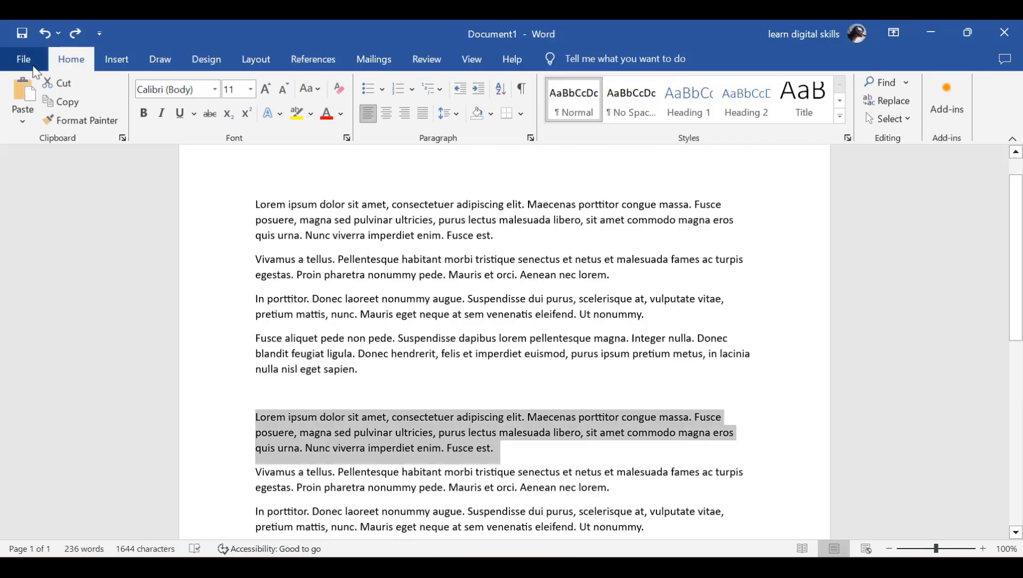